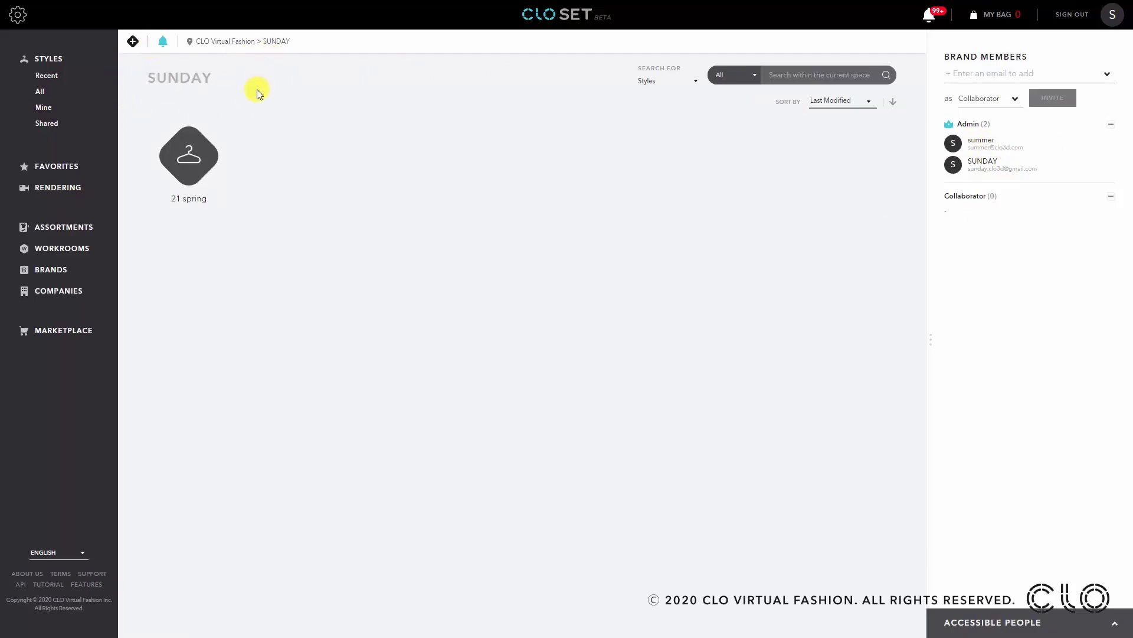
- Open the style MO1148 in the SUNDAY brand's 21 spring TOP workroom
left_click(201, 168)
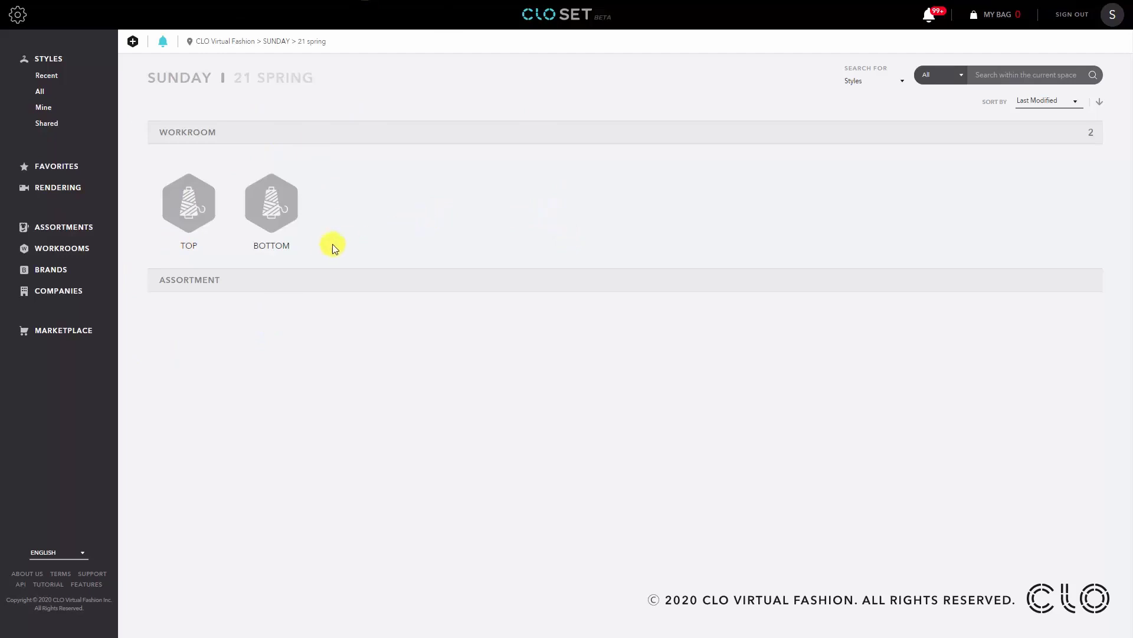
left_click(200, 221)
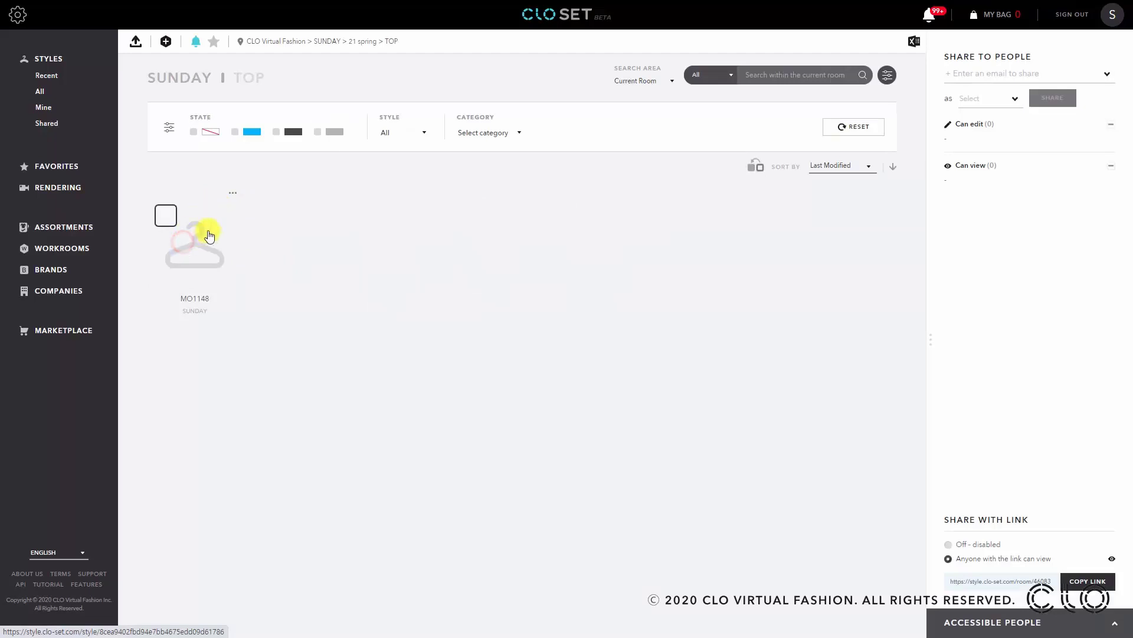
left_click(226, 233)
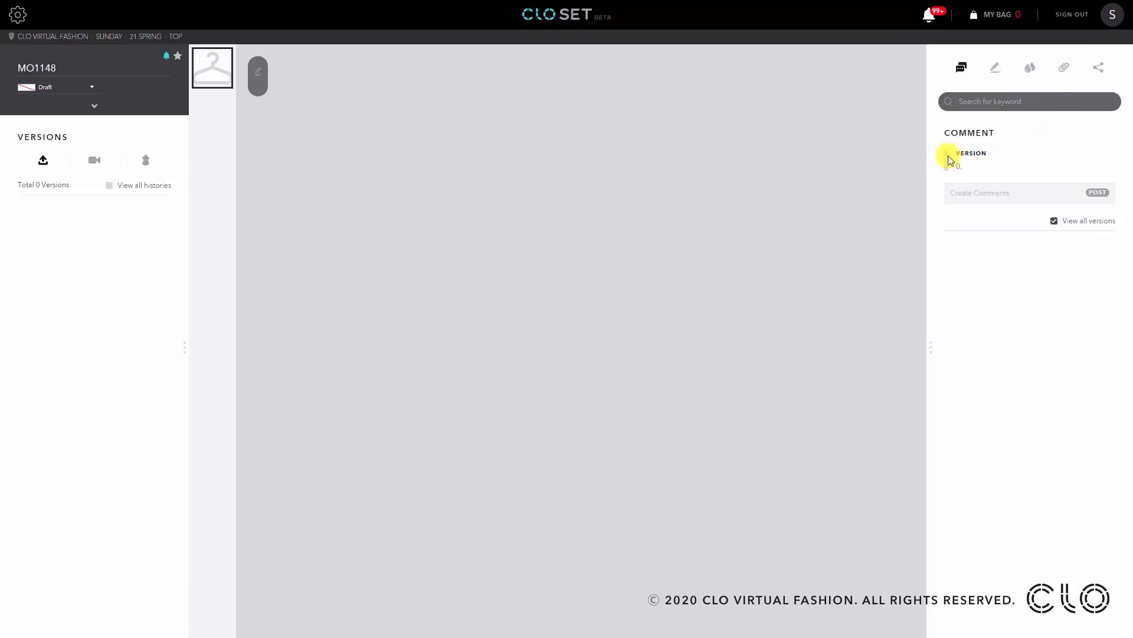
- Download the style's MO1148(0).dxf attachment
left_click(1065, 68)
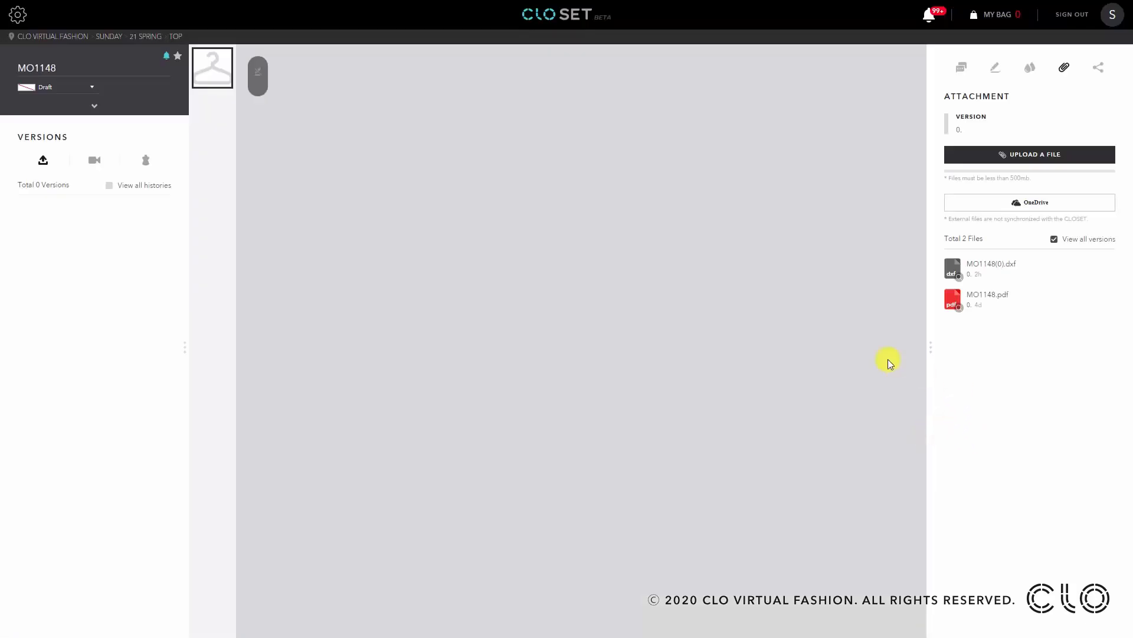
left_click(1110, 271)
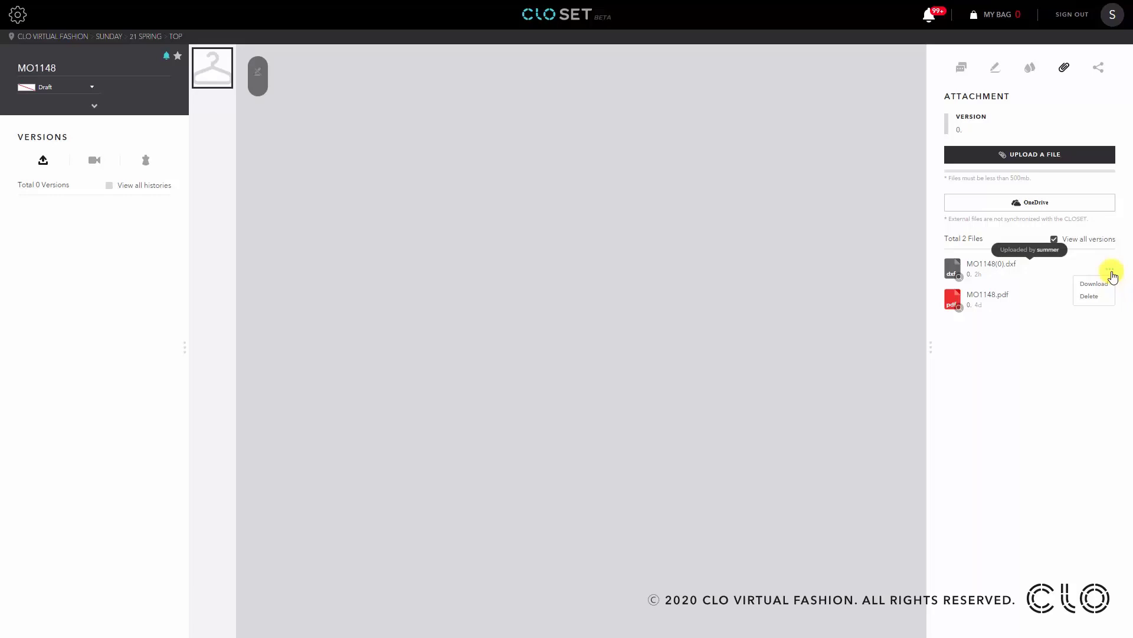
left_click(1104, 287)
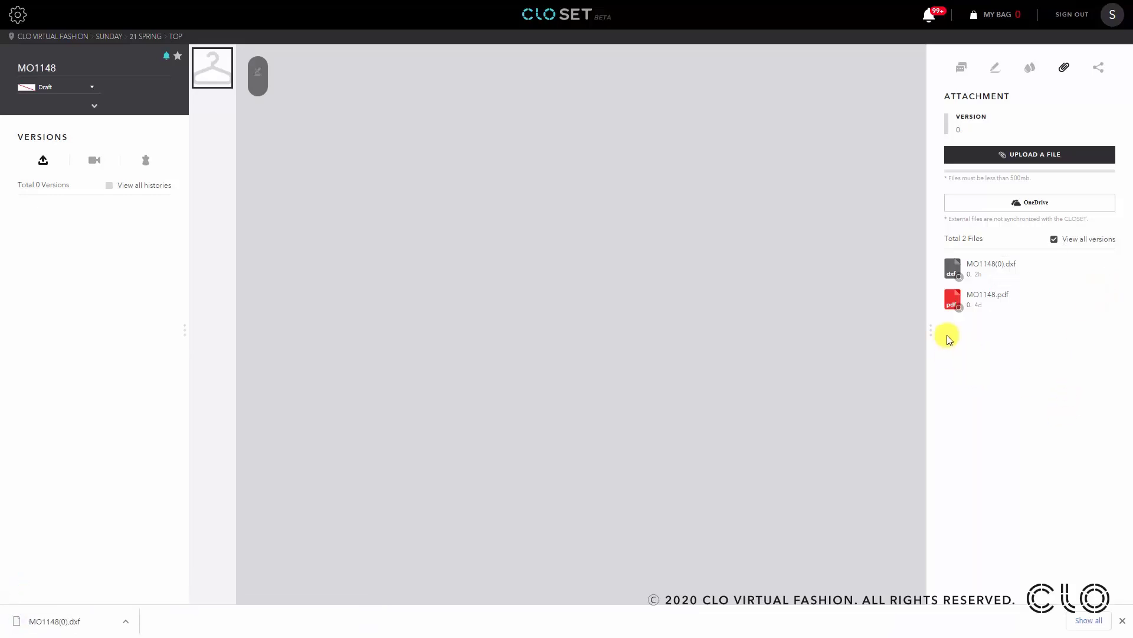
left_click(955, 302)
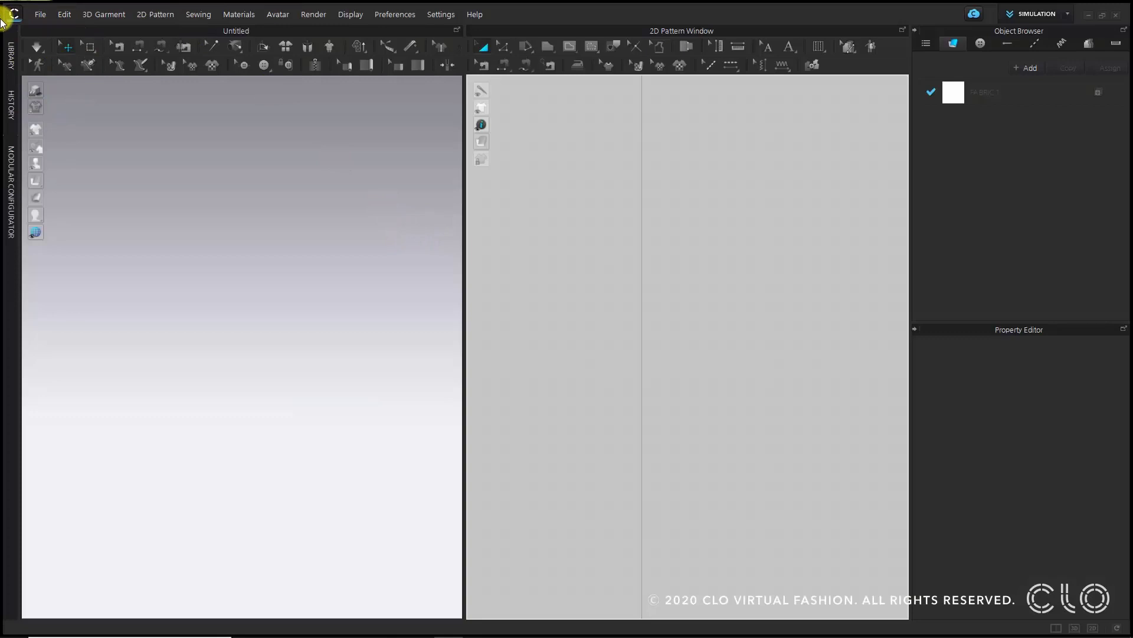
- Import MO1148(0).dxf from the library contents folder with Optimize All Curve Points and Swap Cutting Line and Sewing Line enabled
left_click(13, 59)
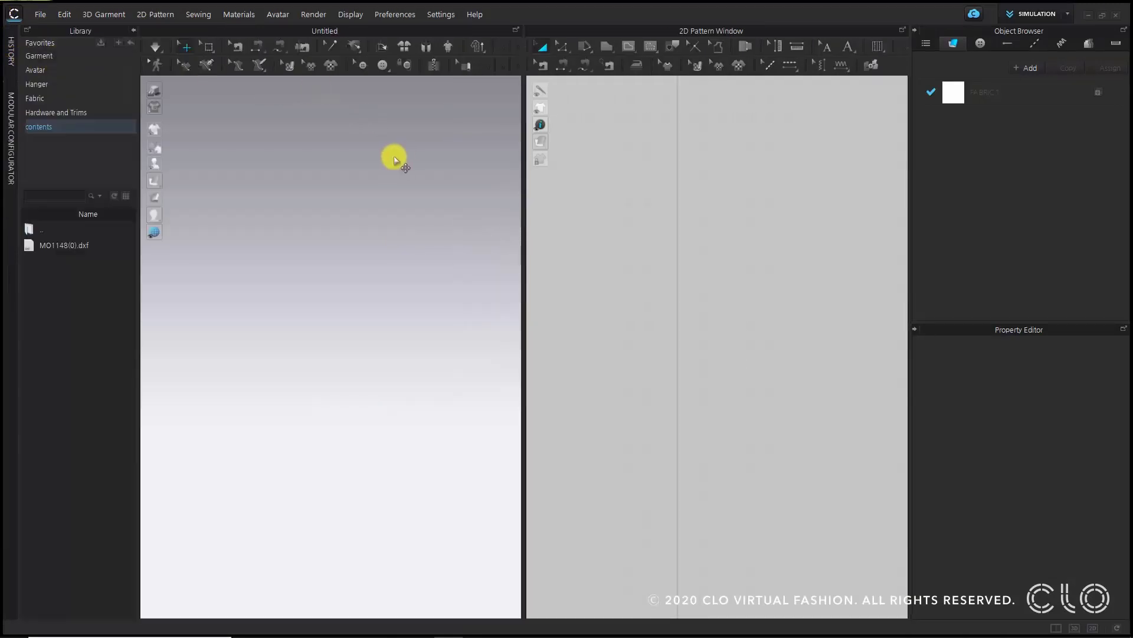
left_click(40, 14)
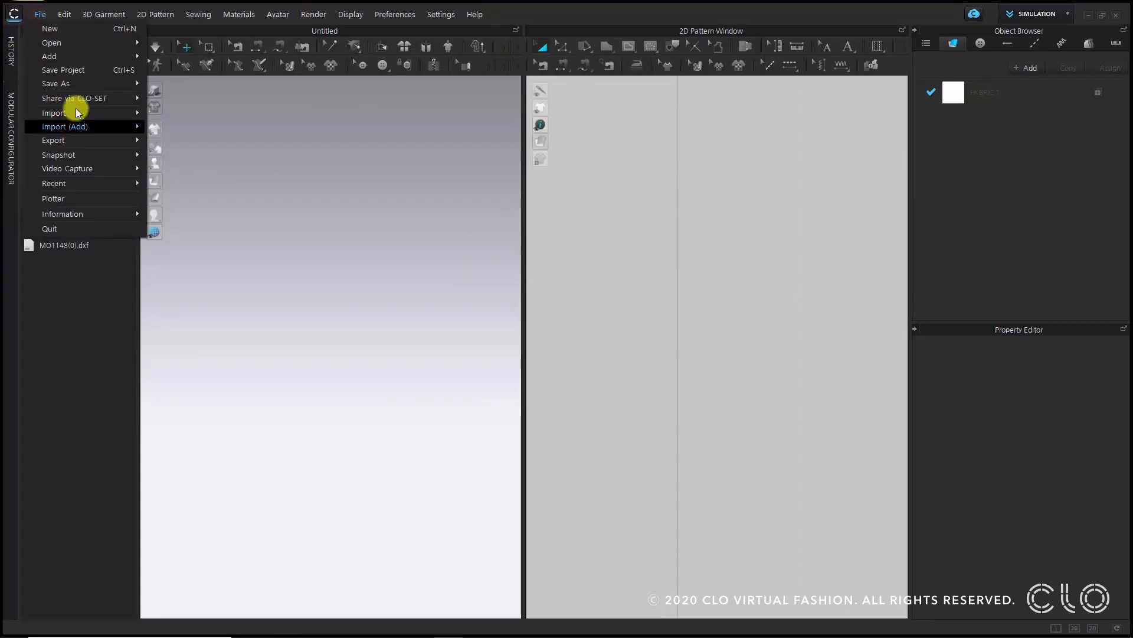
mouse_move(89, 115)
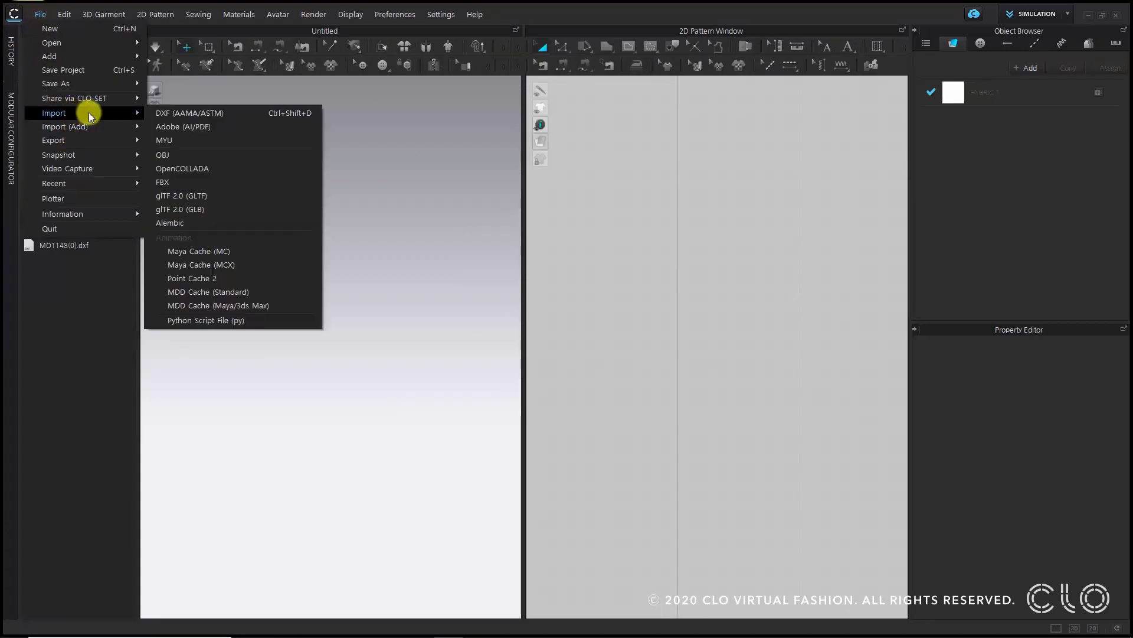
left_click(189, 112)
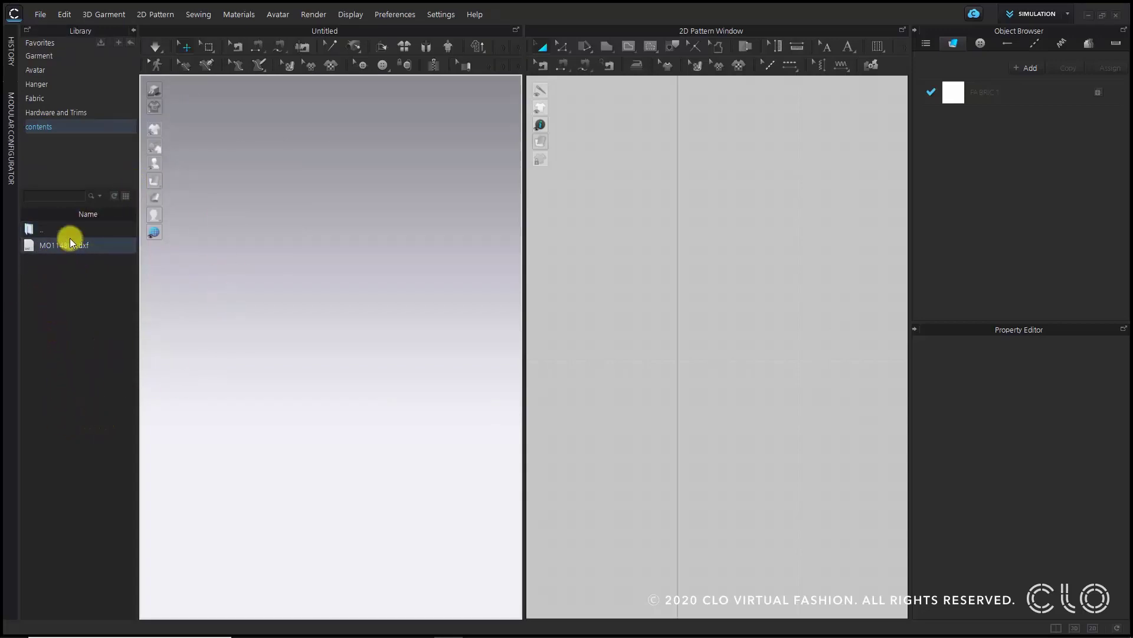
left_click_drag(80, 245, 196, 282)
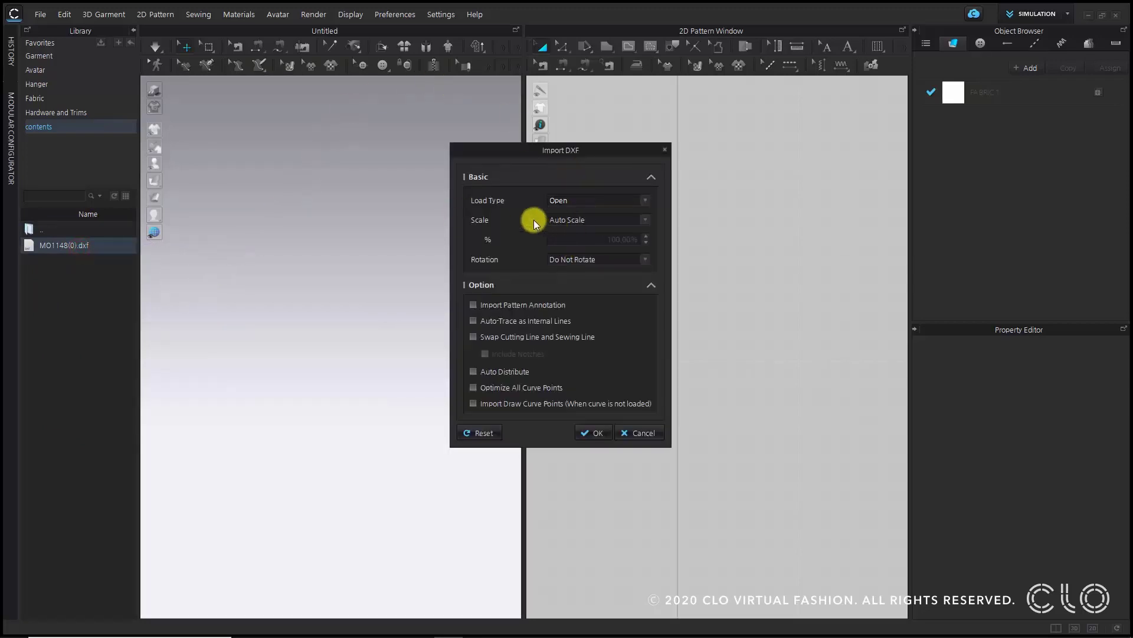
left_click(545, 388)
left_click(548, 337)
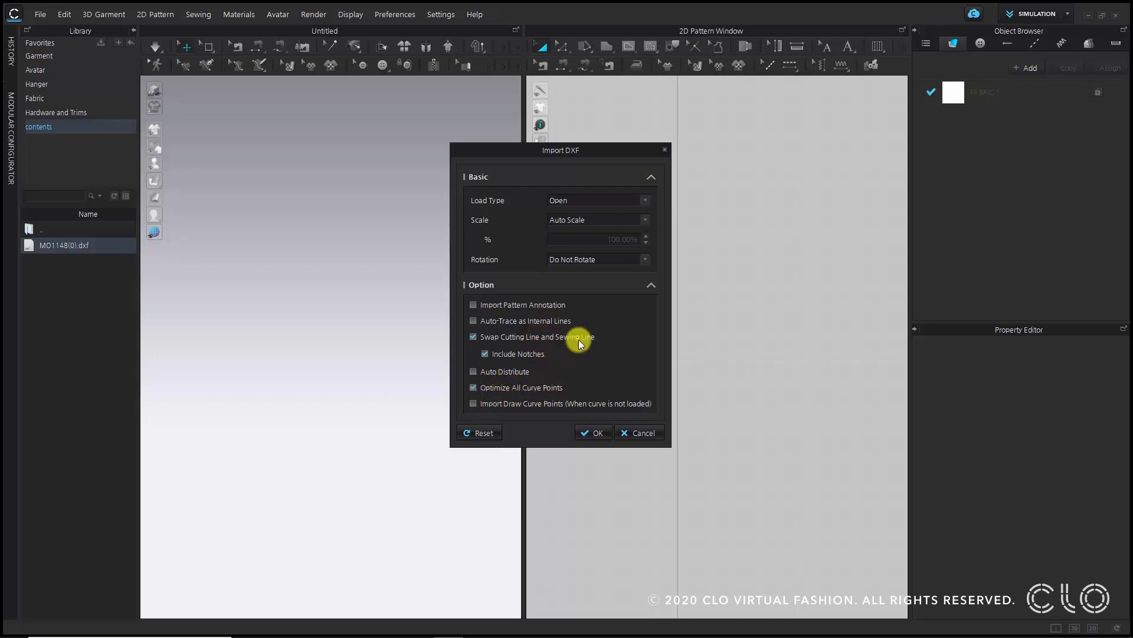
left_click(593, 432)
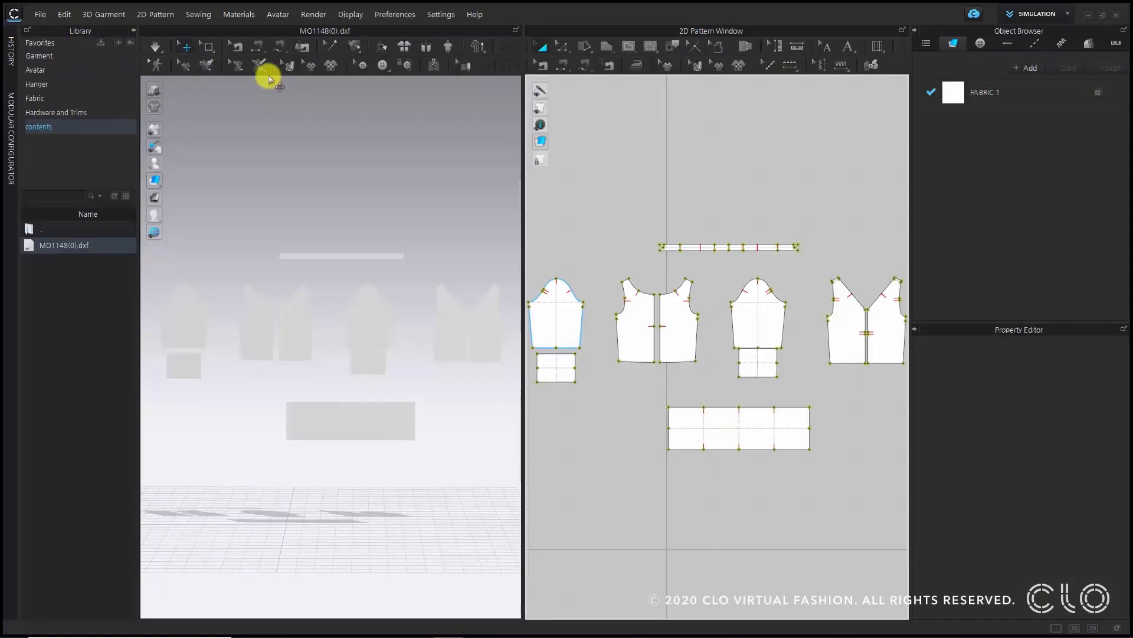
- Load the FV2_Grace avatar from the Female_V2 avatar library
left_click(73, 70)
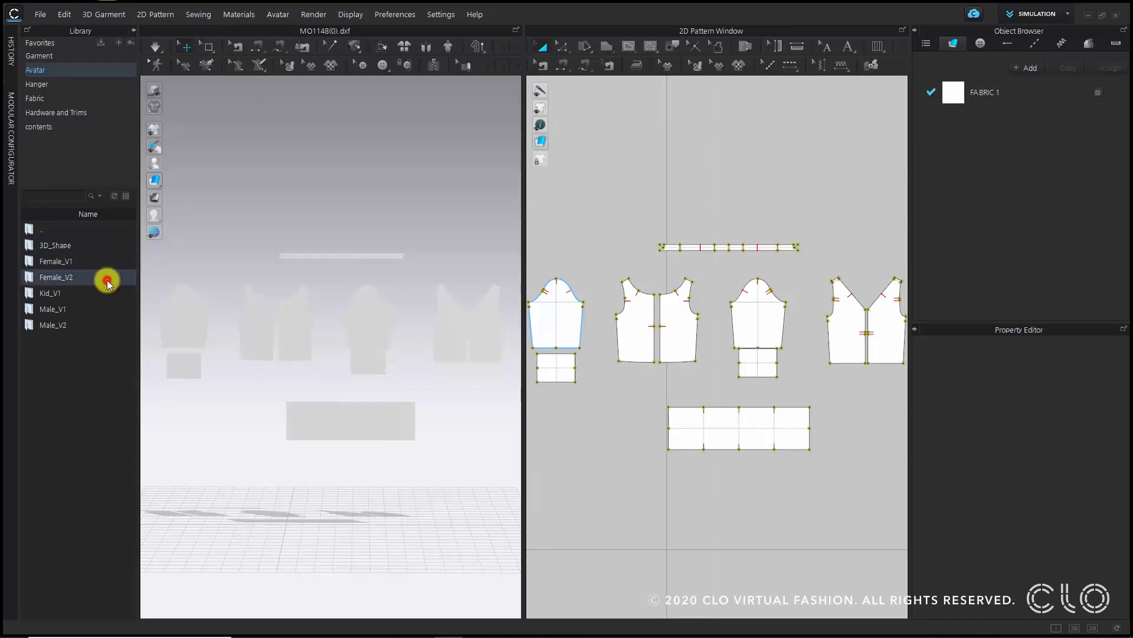
double_click(108, 280)
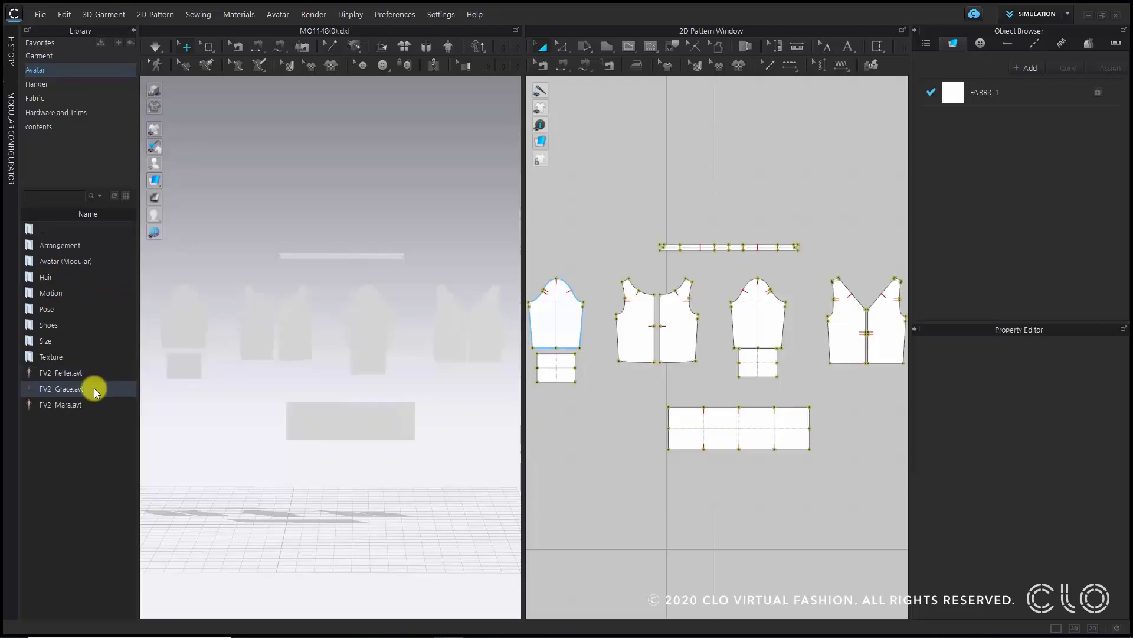
mouse_move(94, 387)
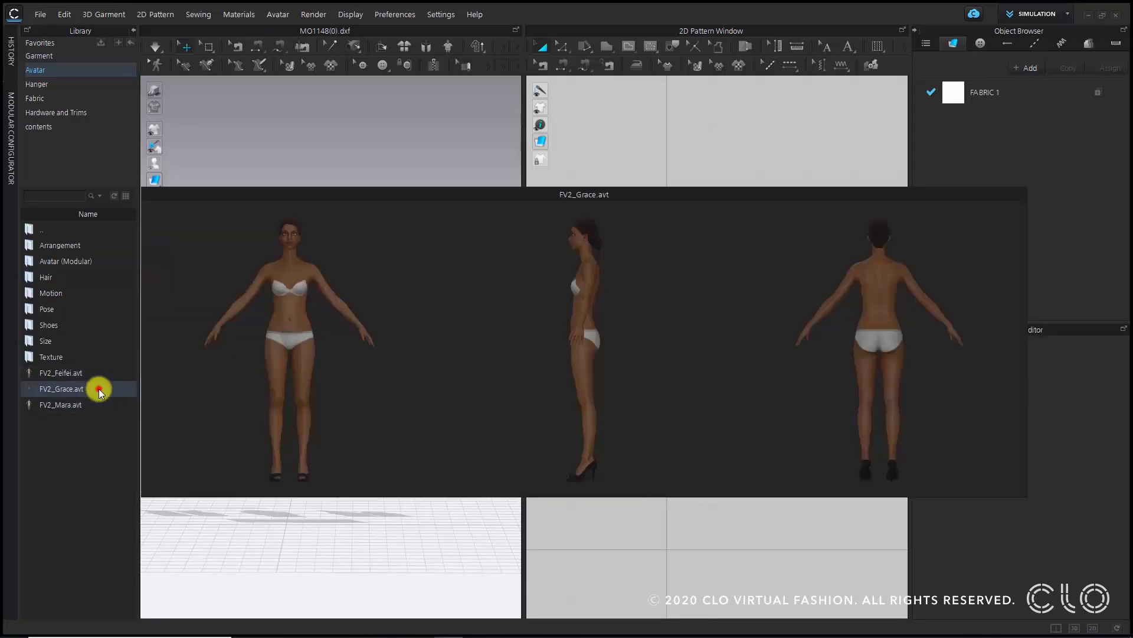
double_click(98, 389)
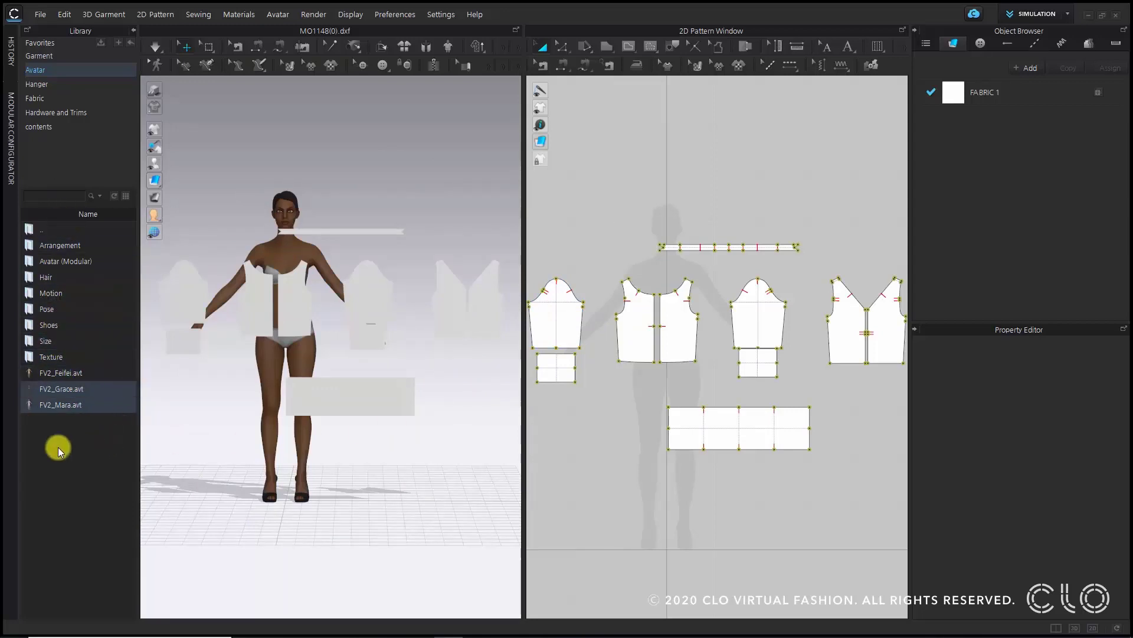
- Browse the avatar Size folder's US_ASTM_Missy_Straight sizes
double_click(53, 341)
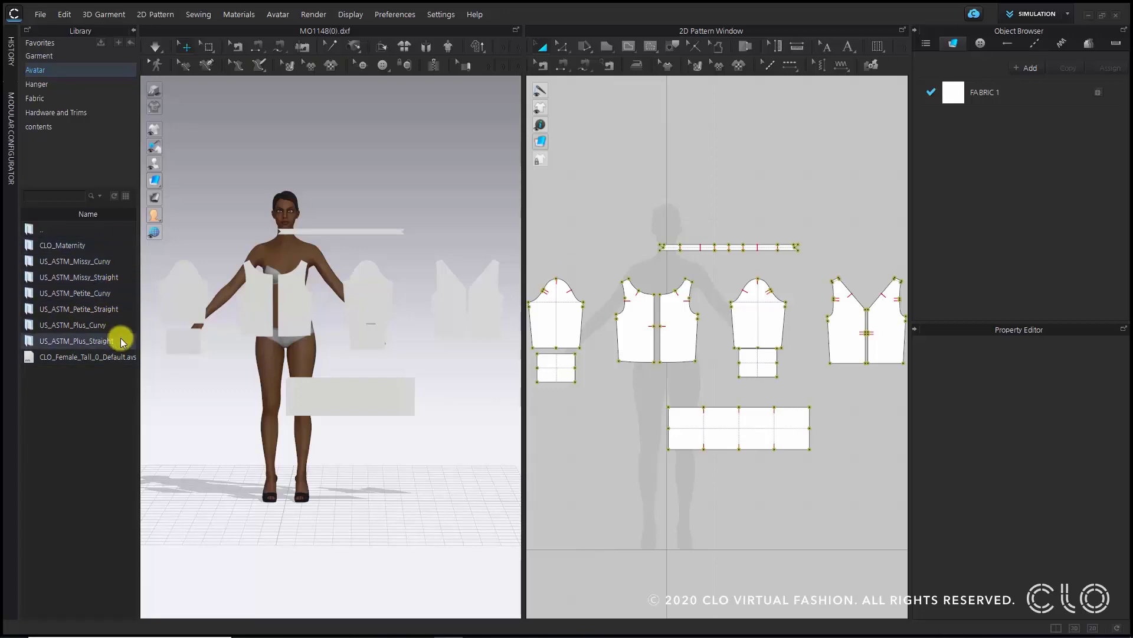
double_click(129, 278)
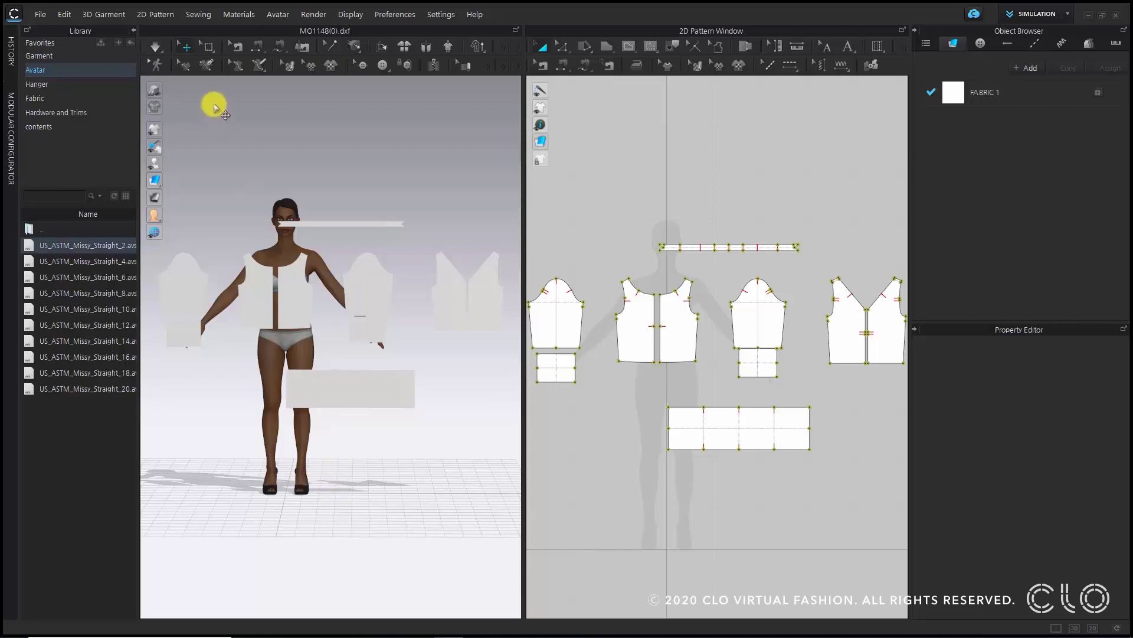
left_click(130, 31)
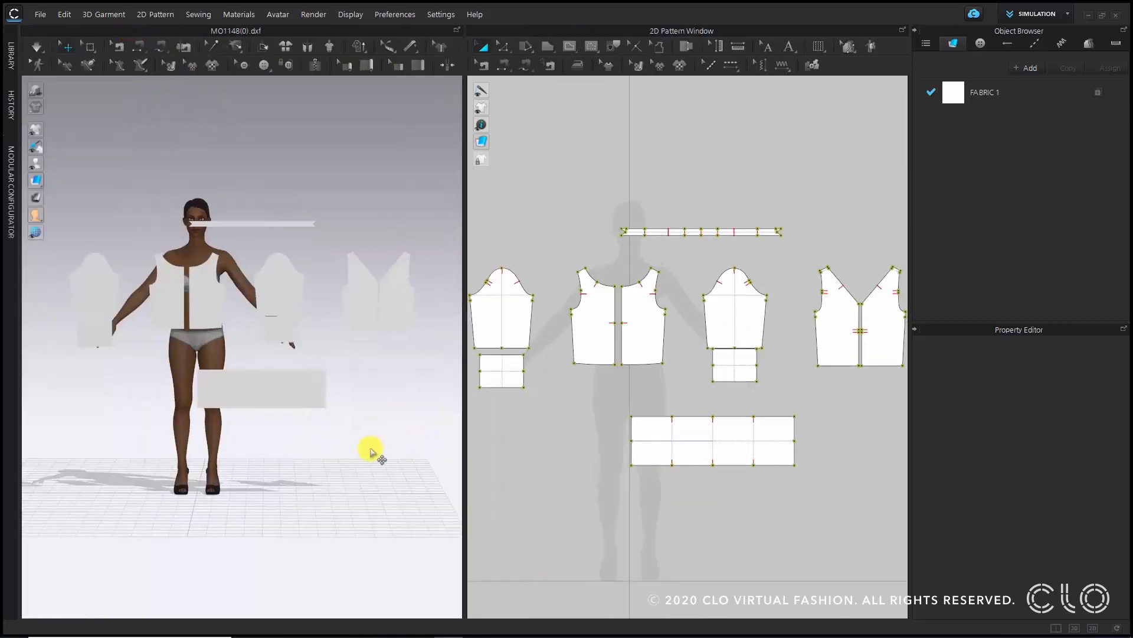
- Clone the V-neck front's left panel as a symmetric pattern with sewing
scroll(371, 451, "down", 1)
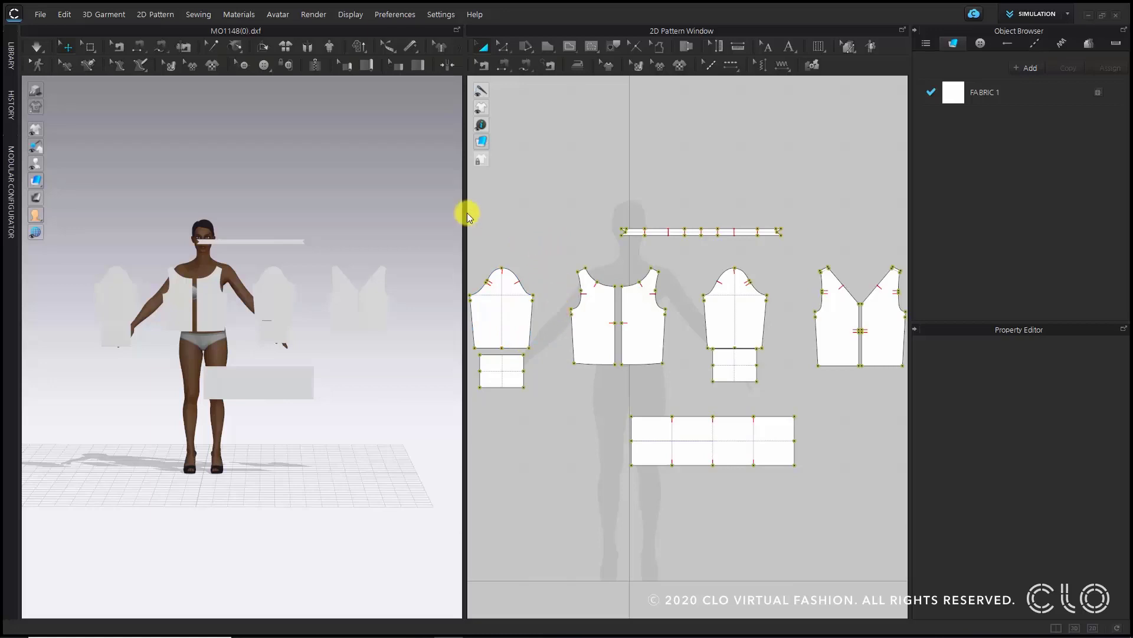
left_click_drag(465, 211, 280, 212)
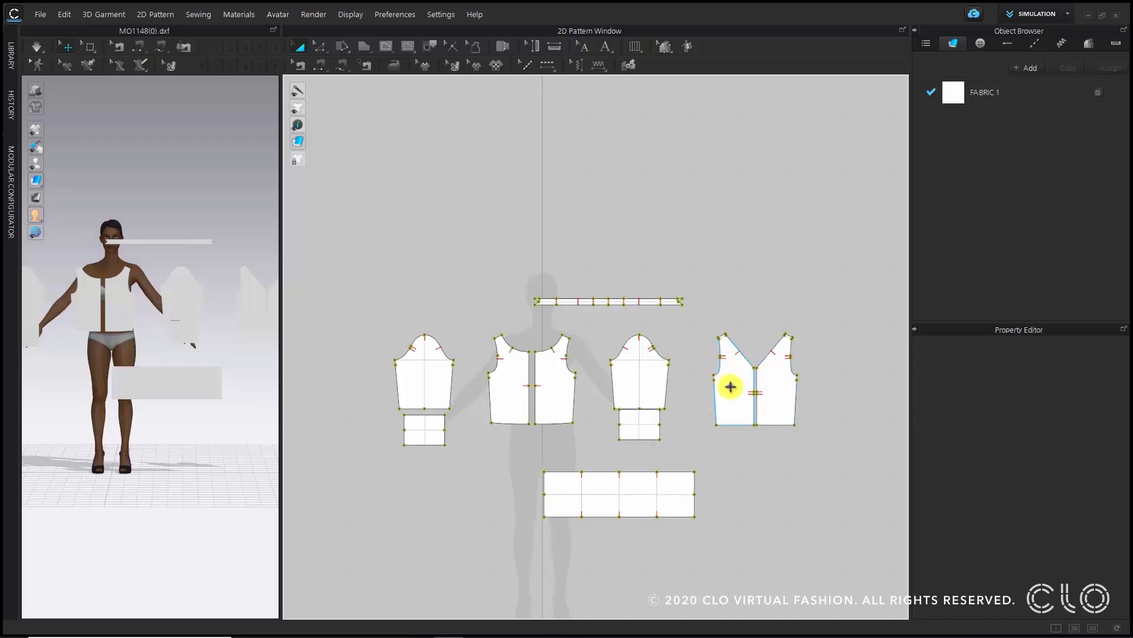
right_click(730, 387)
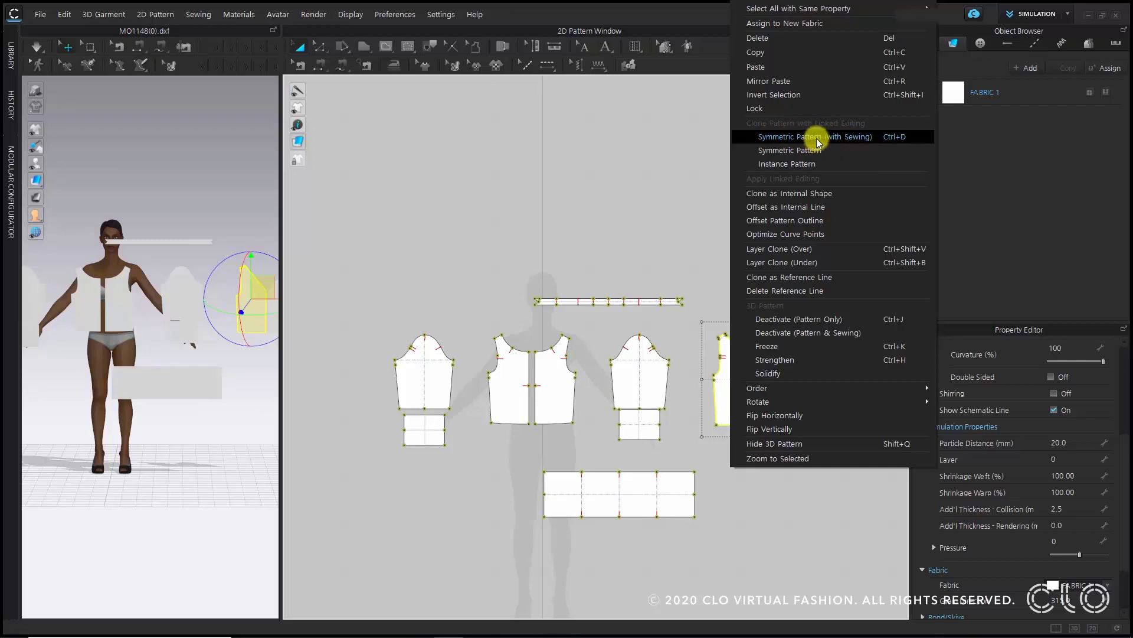
left_click(854, 136)
left_click(487, 192)
- Delete the left sleeve, its cuff, the left back panel and the right V-neck front panel
left_click_drag(333, 331, 534, 482)
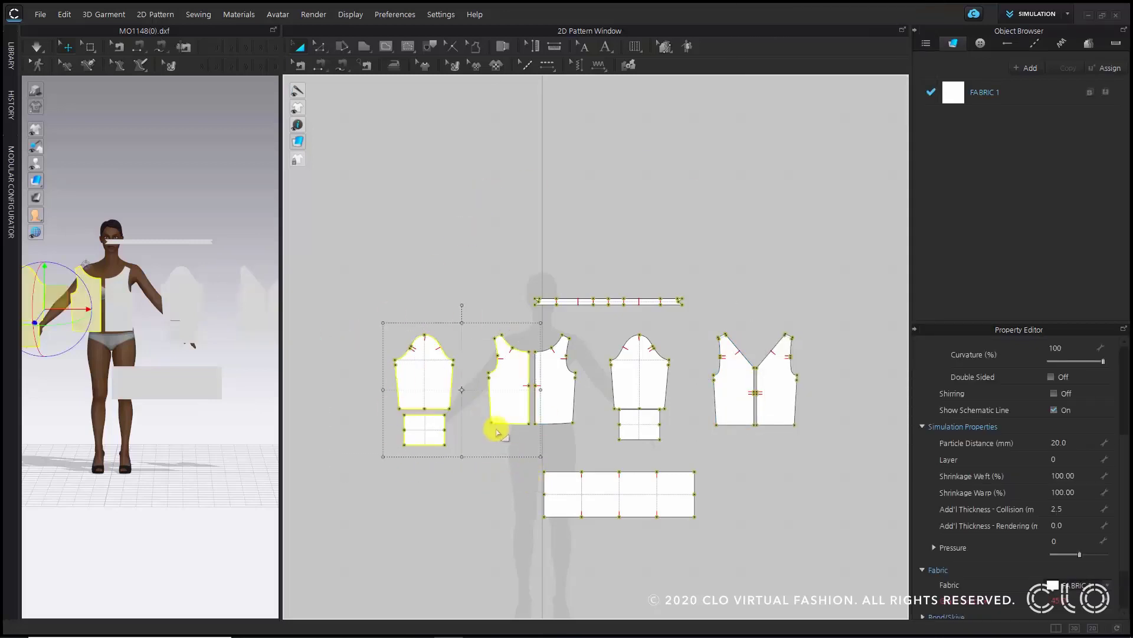
key("Delete")
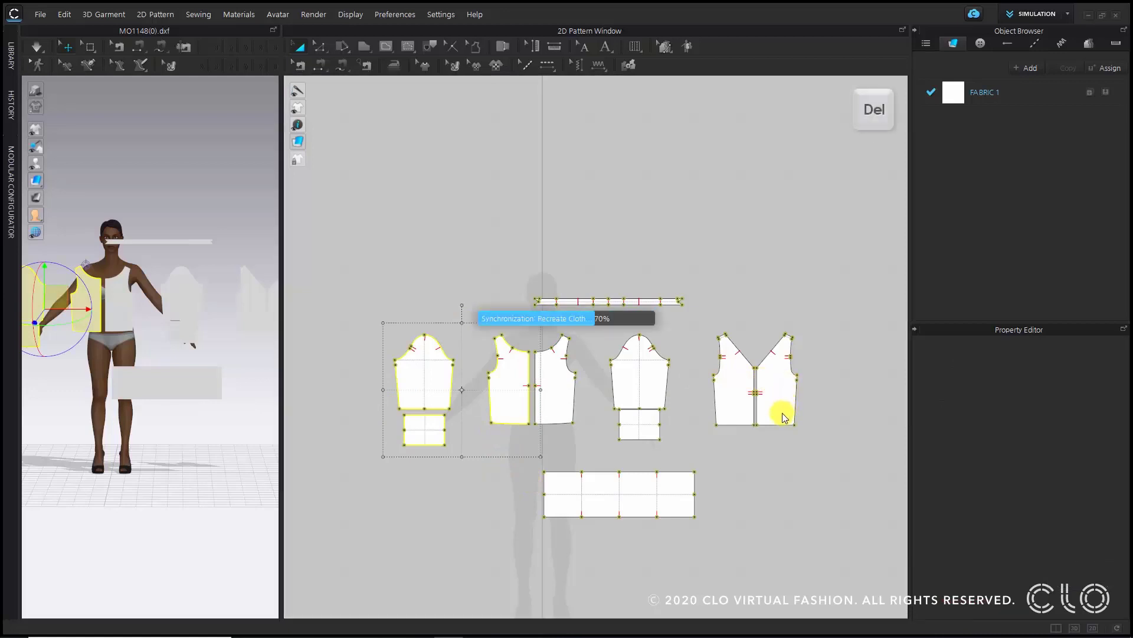
left_click(784, 373)
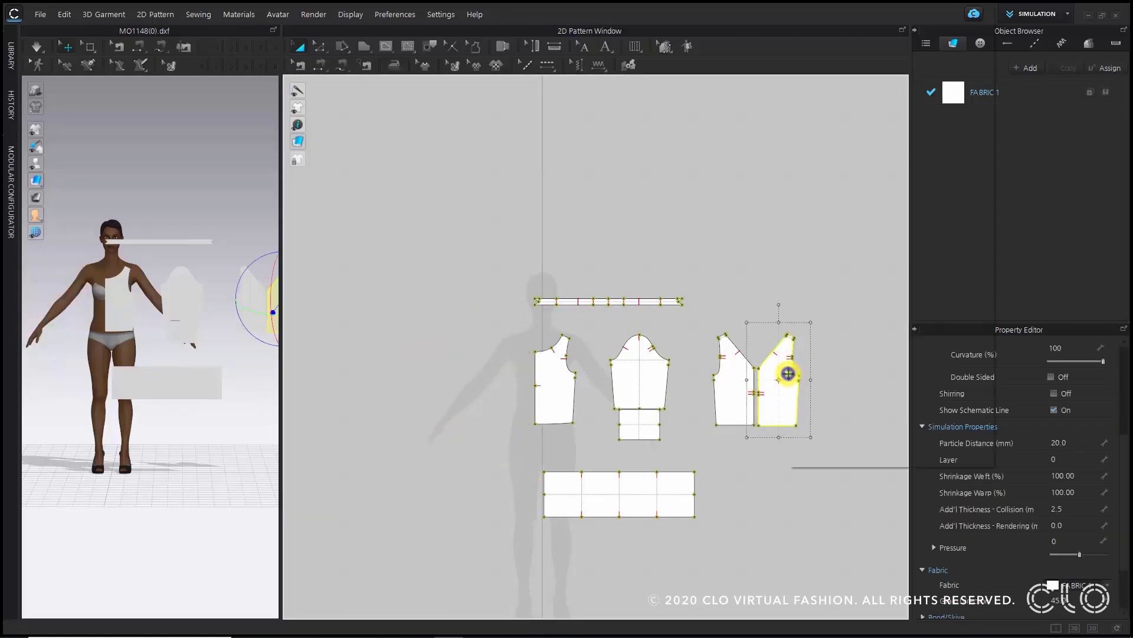
right_click(788, 373)
left_click(839, 44)
left_click(747, 212)
- Sew the back panel's side seam to the front panel's side seam with Free Sewing
scroll(702, 427, "up", 3)
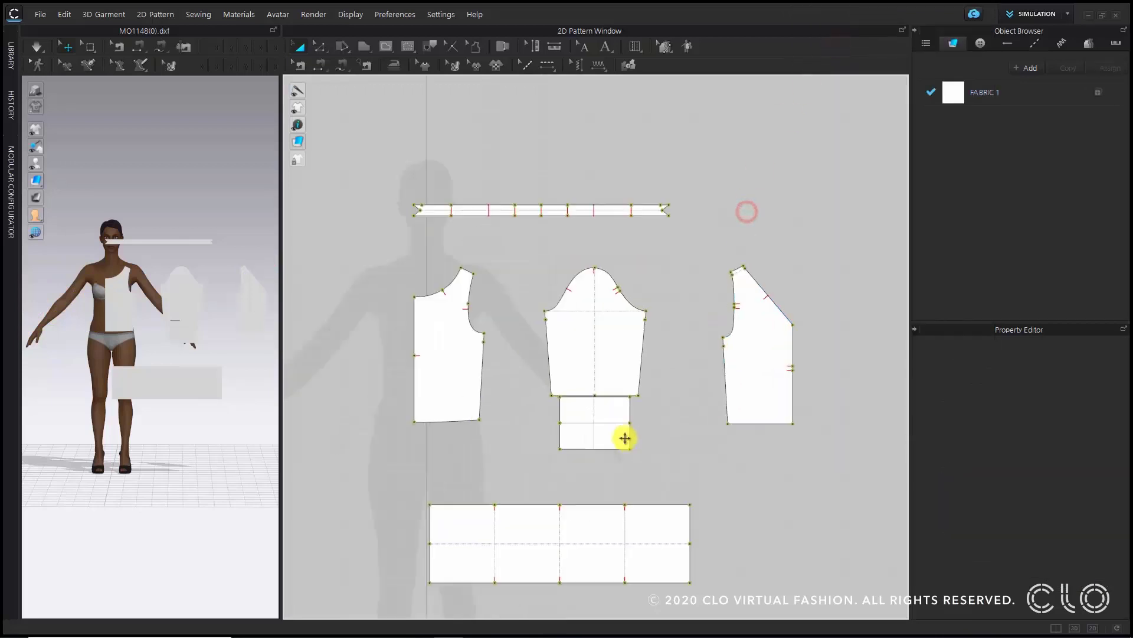
scroll(625, 438, "up", 2)
scroll(629, 381, "down", 3)
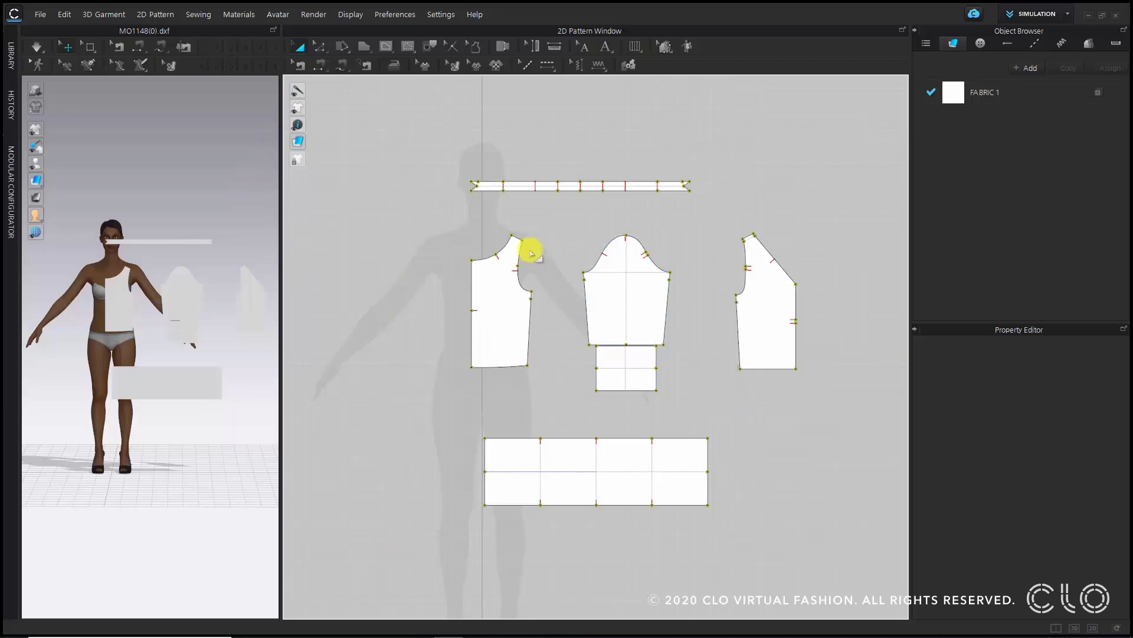
left_click(396, 143)
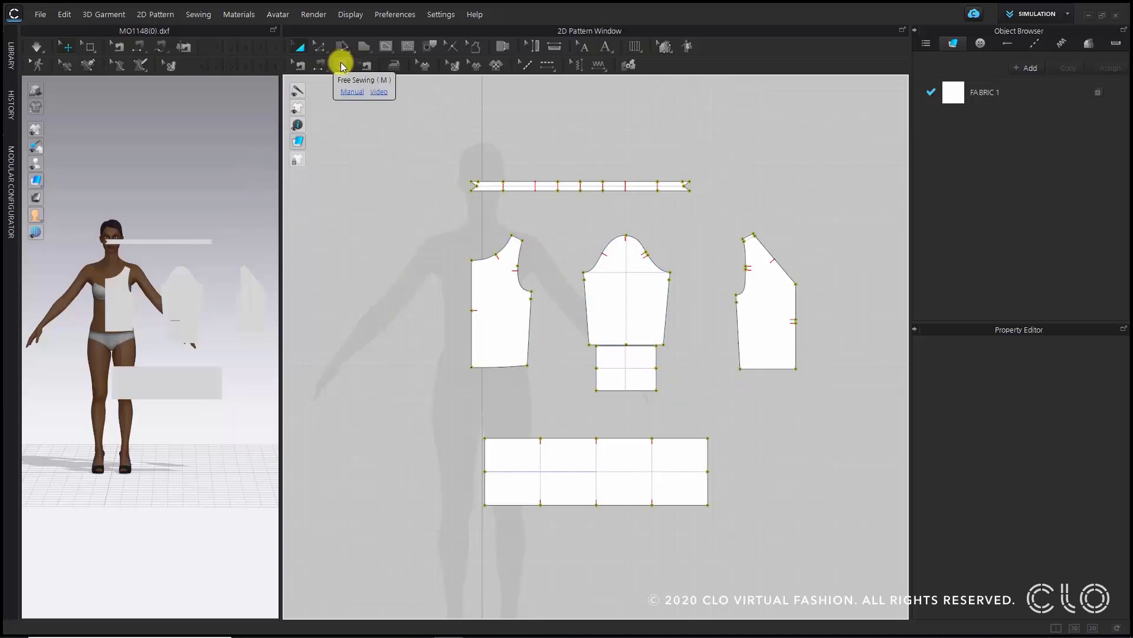
left_click(342, 65)
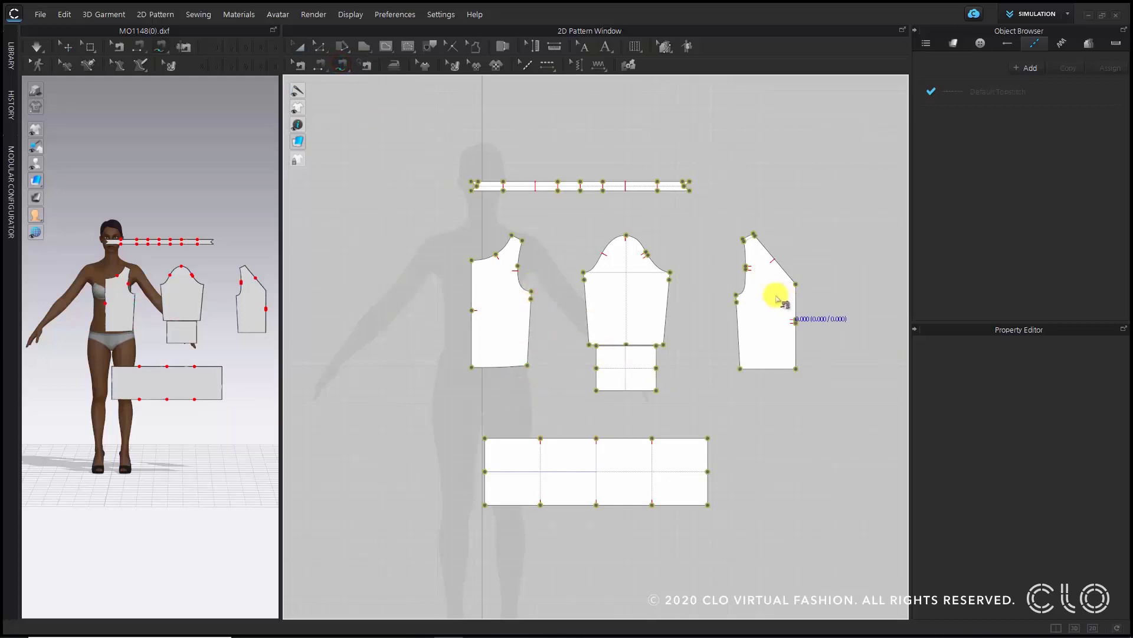
scroll(553, 343, "up", 3)
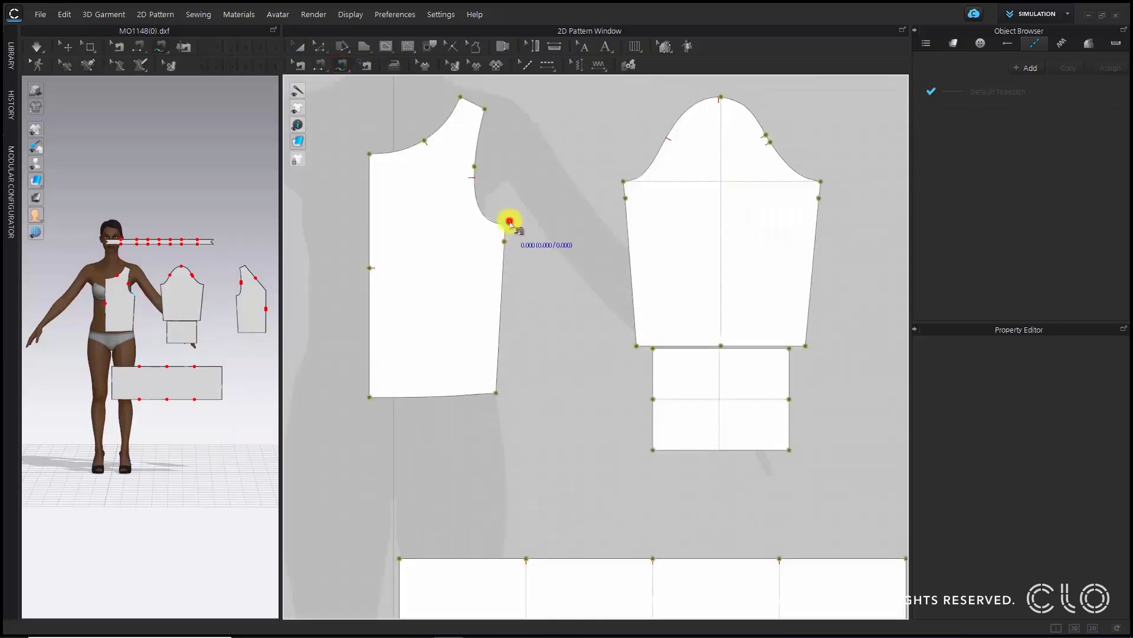
left_click(510, 223)
left_click(492, 404)
scroll(583, 354, "down", 3)
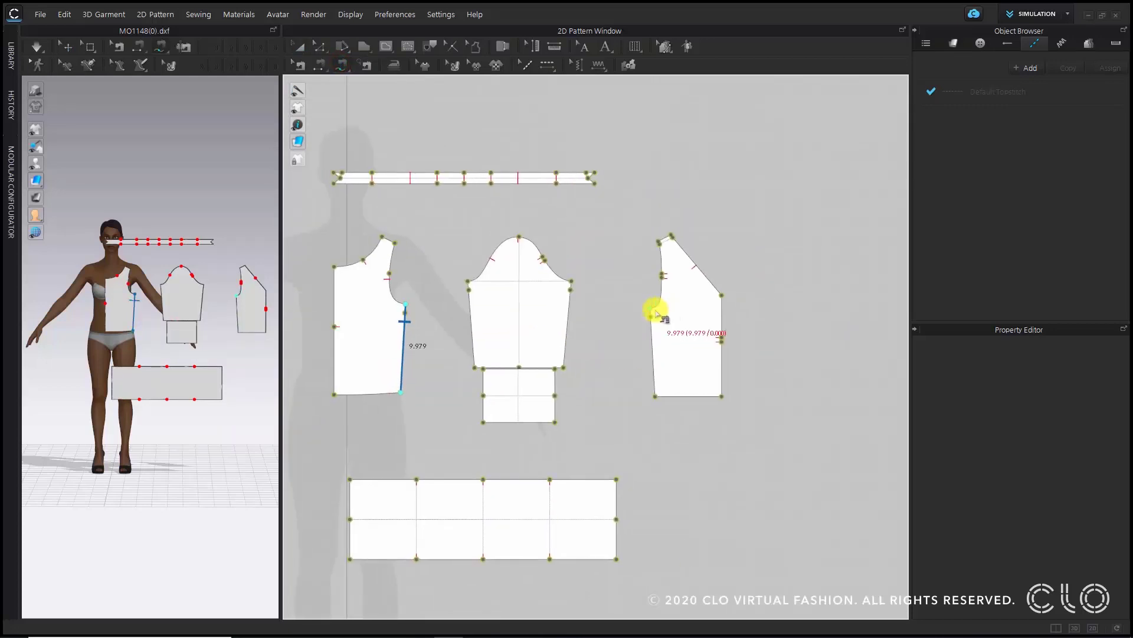
left_click(651, 308)
left_click(651, 398)
- Sew the back panel's shoulder seam to the front panel's shoulder seam with Free Sewing
left_click(384, 236)
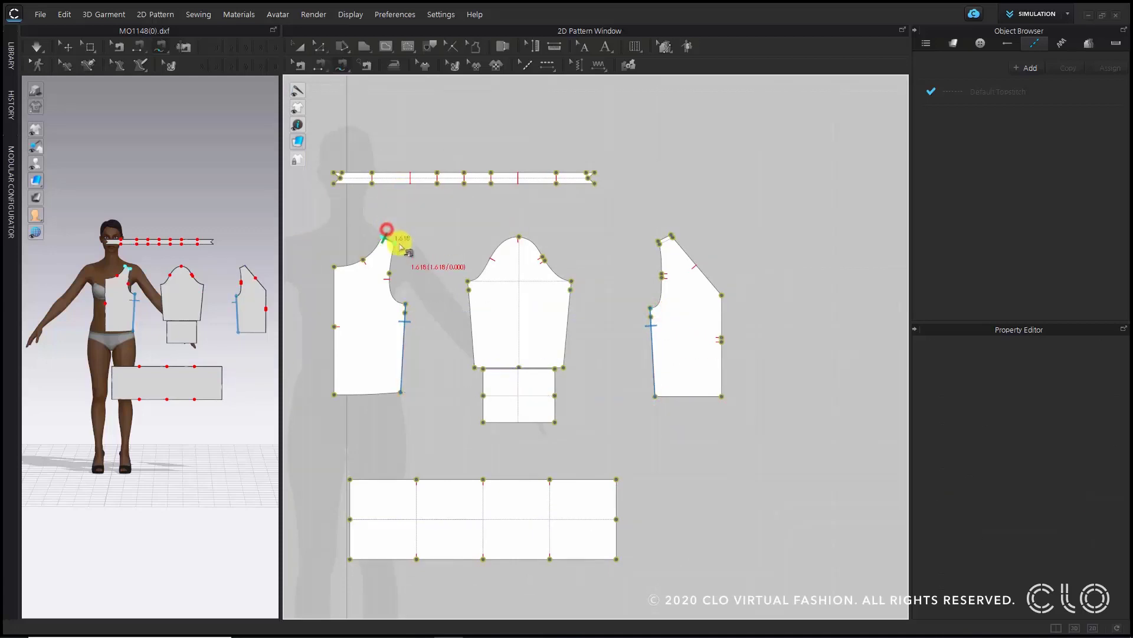
left_click(395, 242)
left_click(659, 242)
left_click(672, 233)
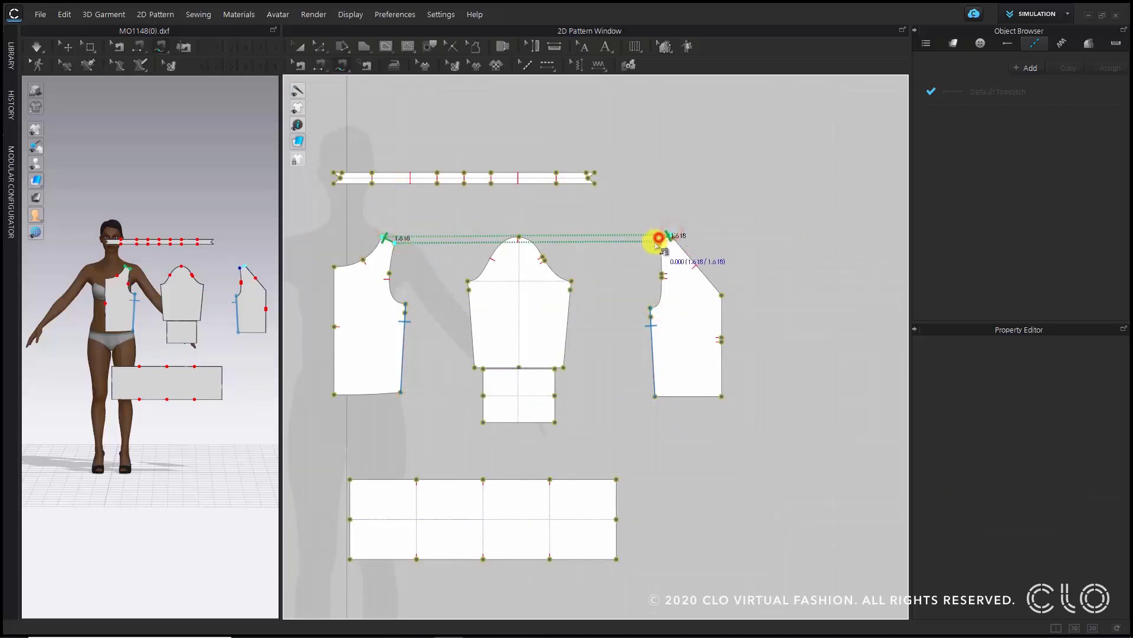
- Sew the sleeve's two underarm side seams together with Free Sewing
scroll(454, 289, "up", 2)
left_click(462, 272)
left_click(470, 382)
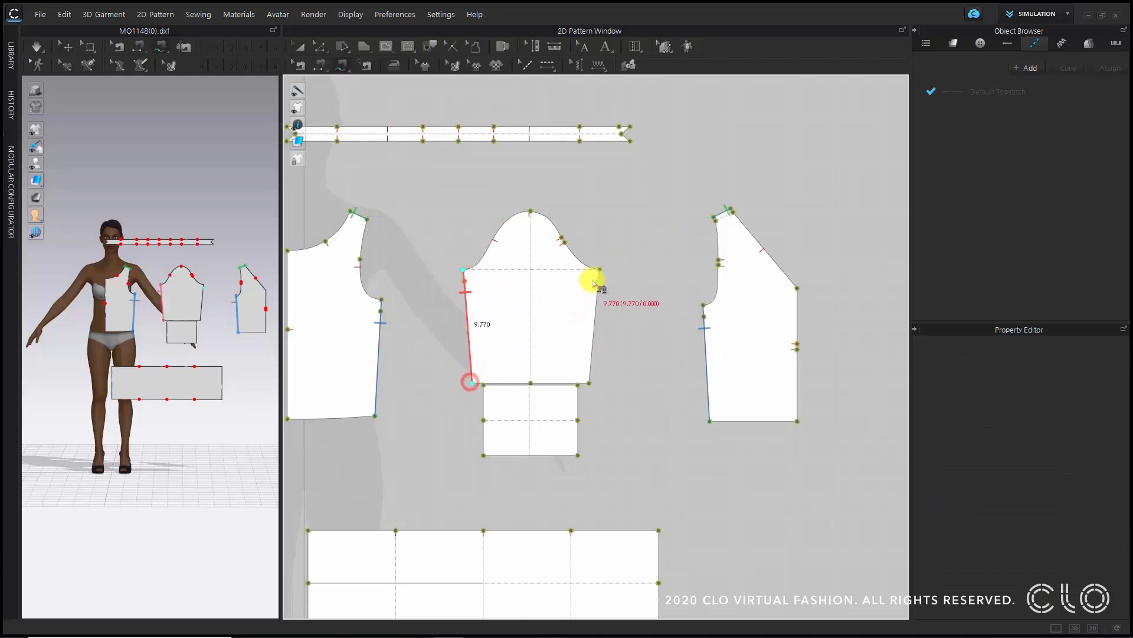
left_click(600, 269)
left_click(588, 382)
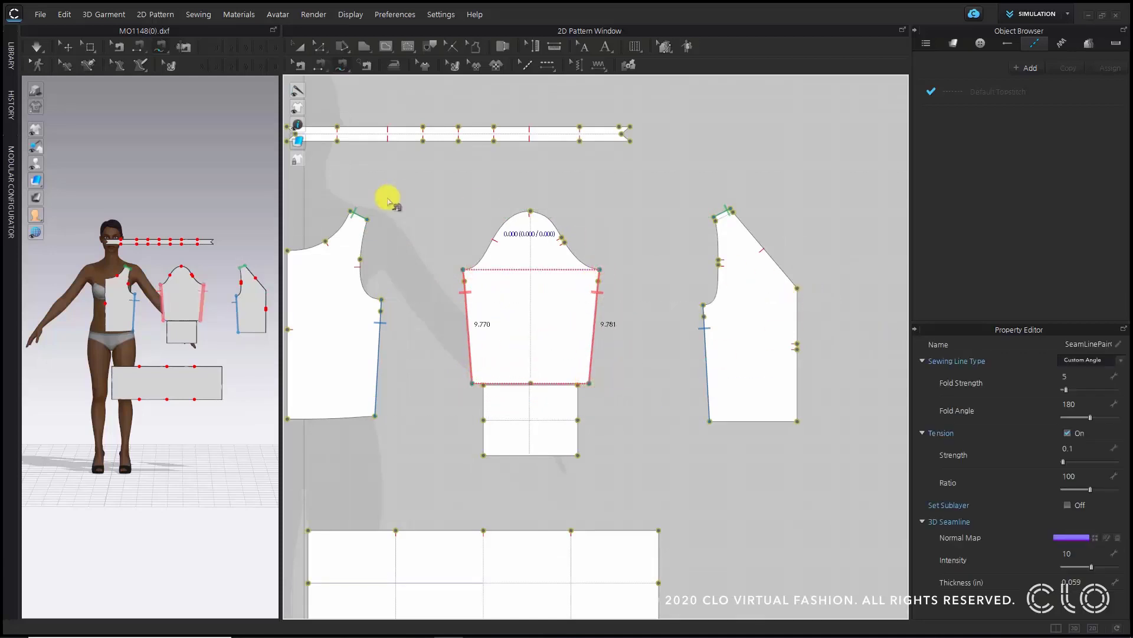
- Sew the front panel's lower armhole curve to the lower front curve of the sleeve cap
middle_click_drag(298, 245, 360, 269)
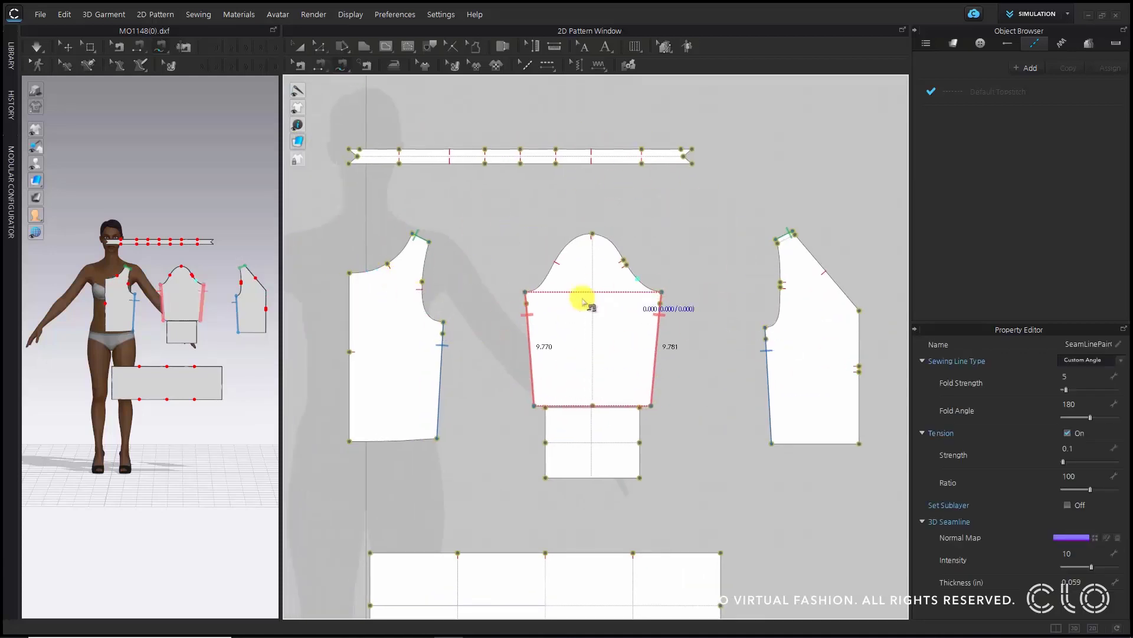
scroll(455, 283, "up", 3)
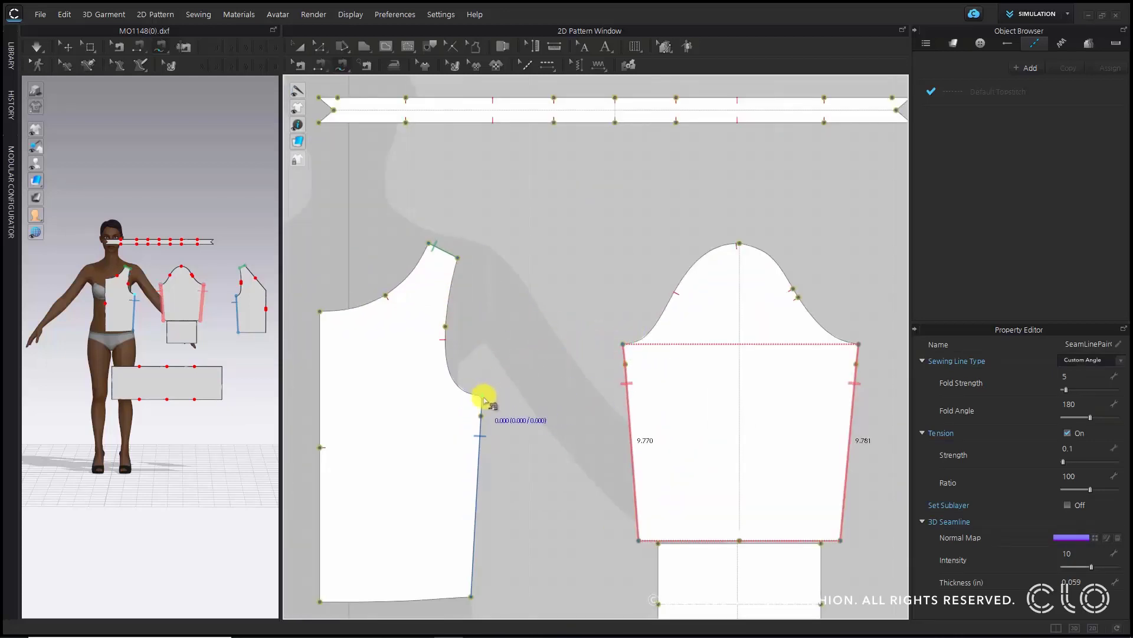
left_click(482, 400)
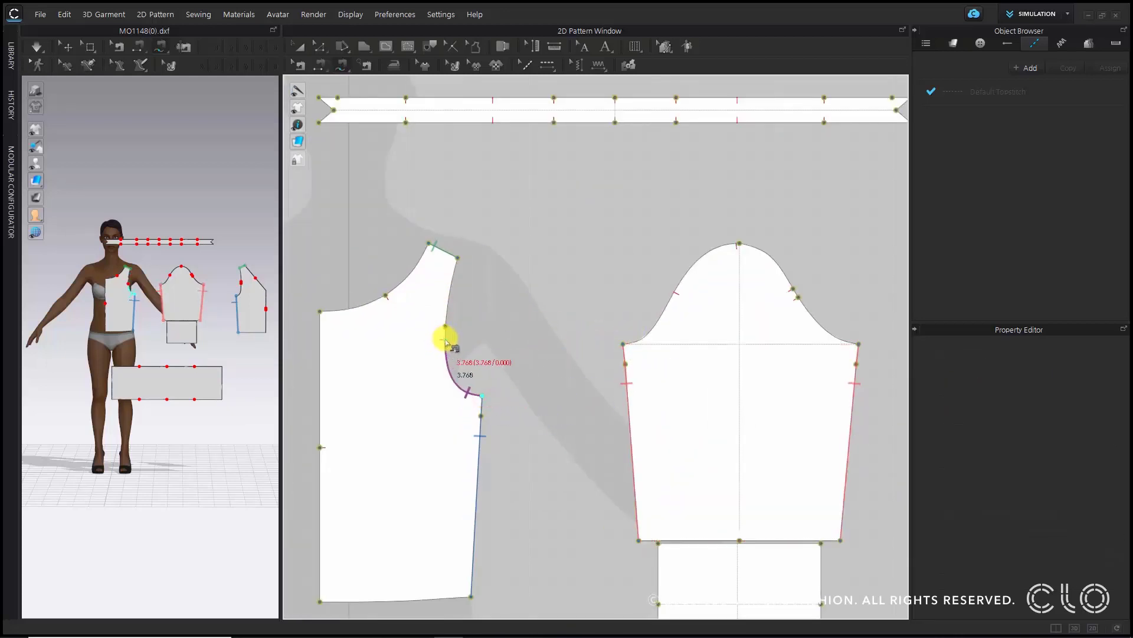
left_click(622, 344)
scroll(660, 302, "up", 5)
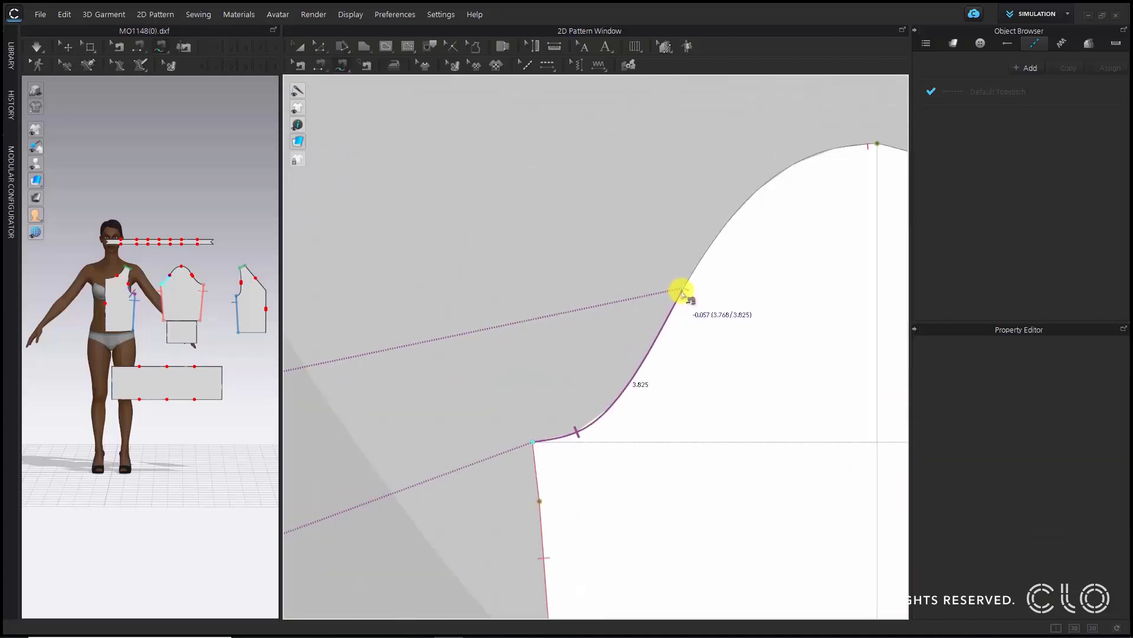
left_click(680, 294)
scroll(681, 292, "down", 3)
scroll(684, 289, "up", 4)
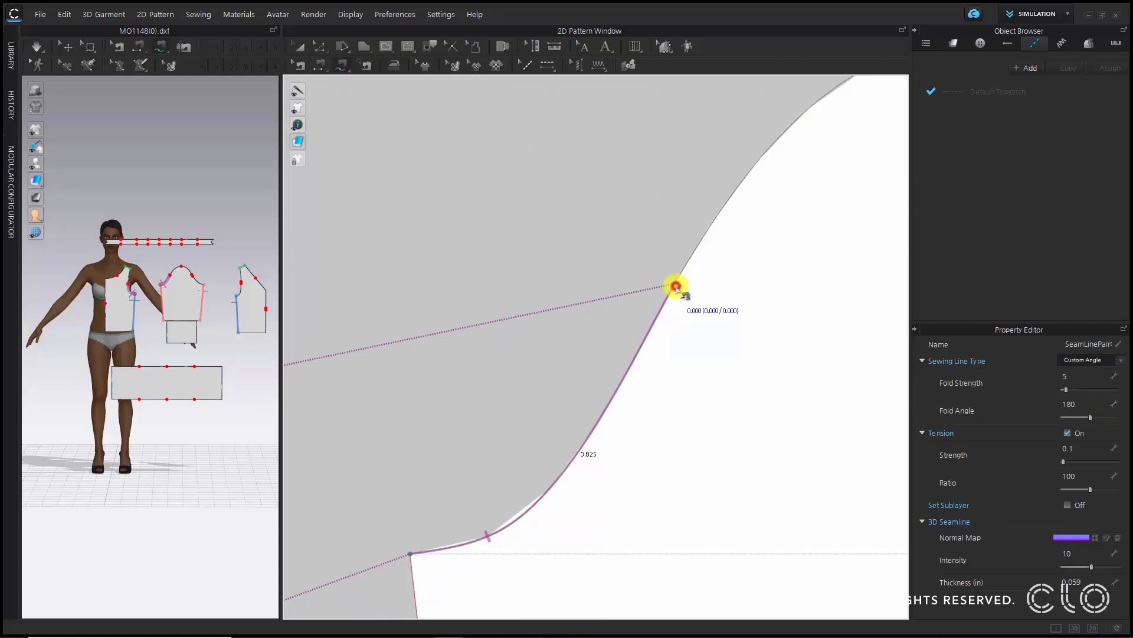
- Sew the upper front part of the sleeve cap to the front panel's upper armhole curve
scroll(679, 277, "down", 3)
left_click(809, 183)
scroll(537, 286, "down", 2)
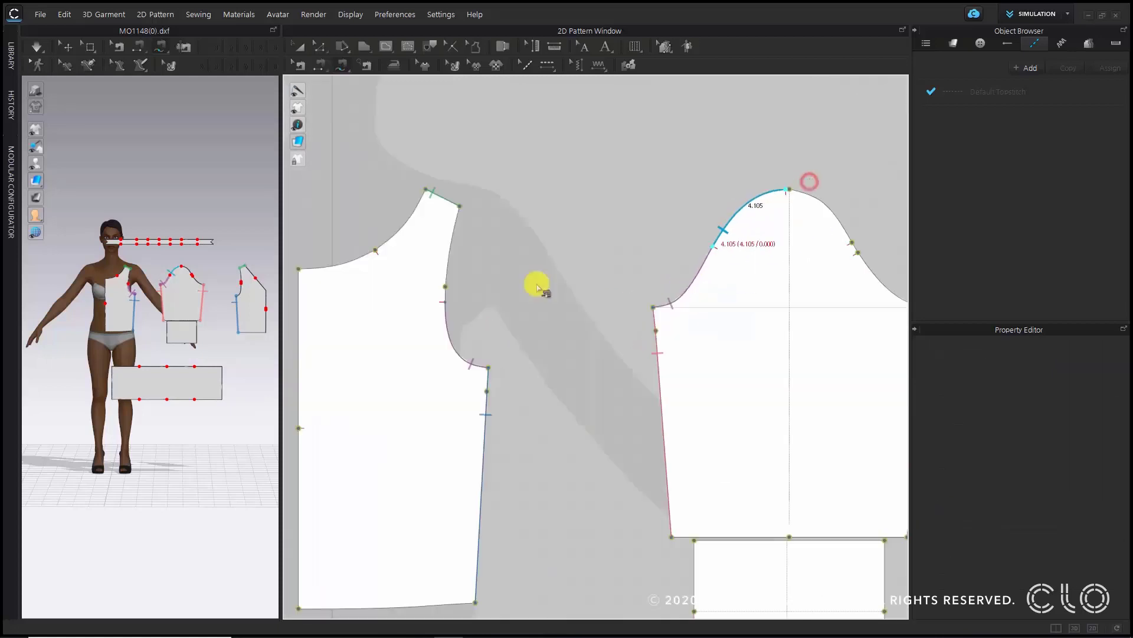
middle_click_drag(469, 306, 551, 331)
left_click(536, 325)
left_click(540, 231)
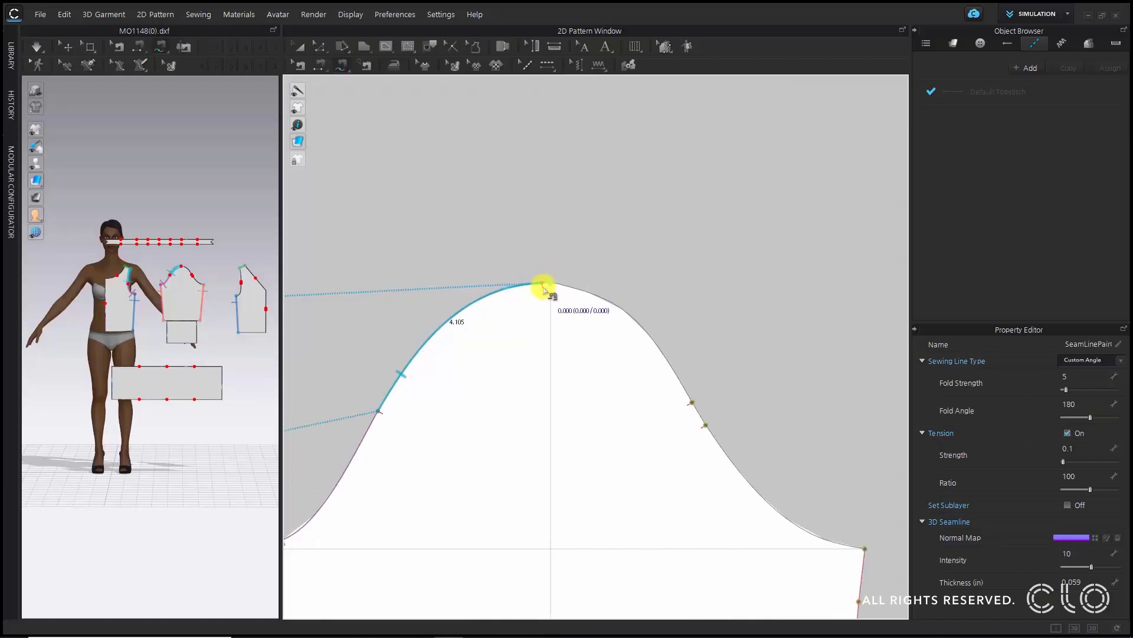
left_click(545, 283)
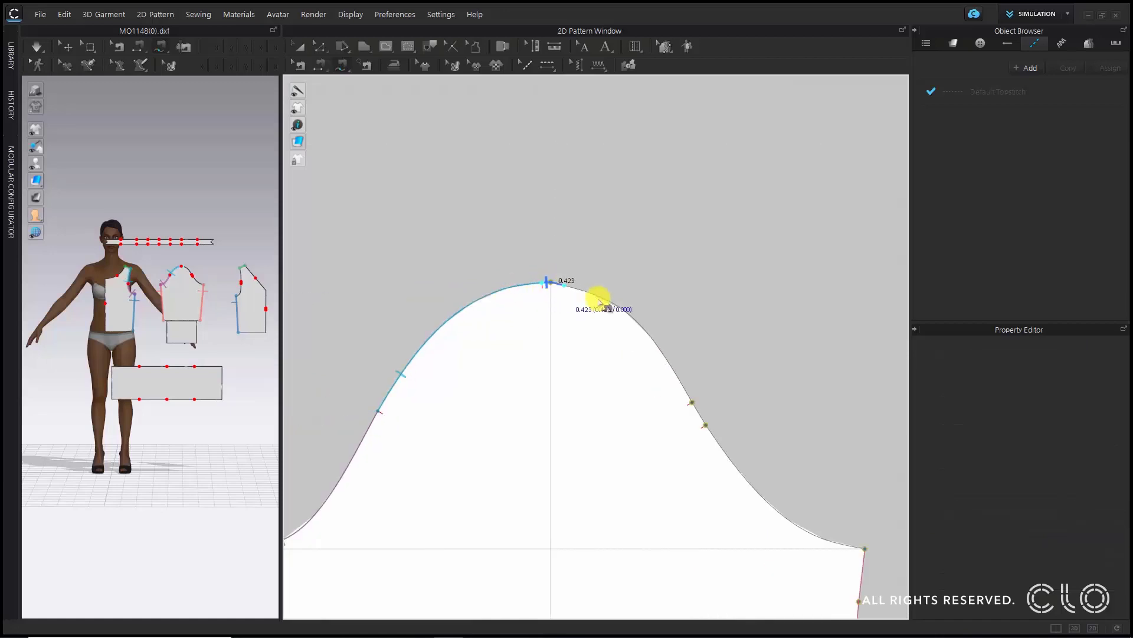
- Sew the upper back part of the sleeve cap to the back panel's upper armhole curve
left_click(711, 420)
scroll(727, 341, "down", 4)
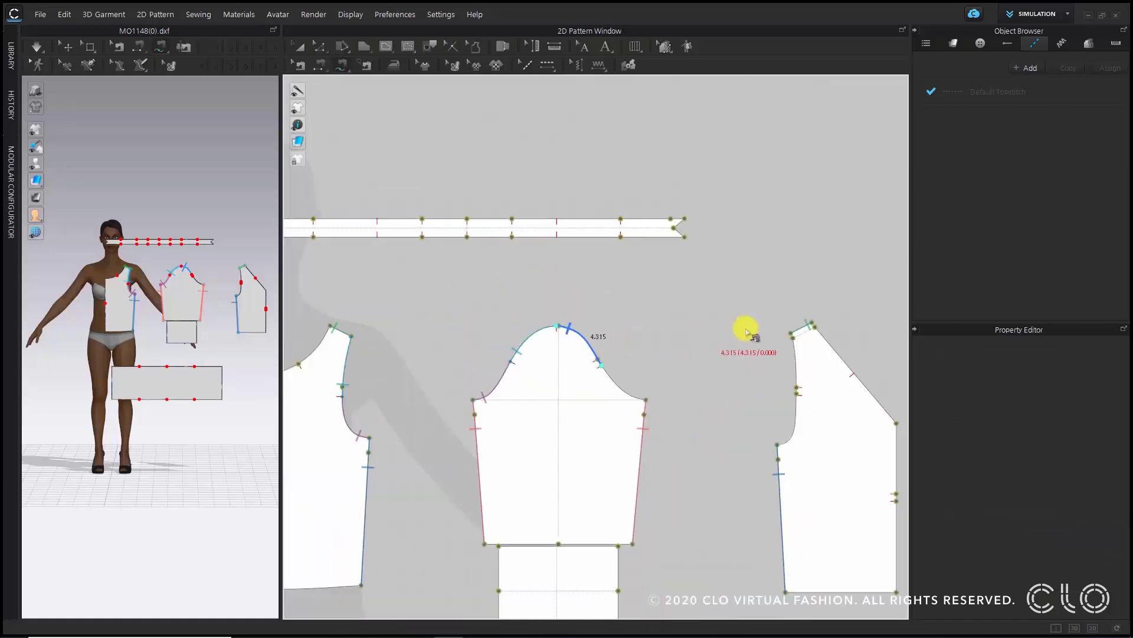
left_click(790, 331)
scroll(797, 385, "up", 5)
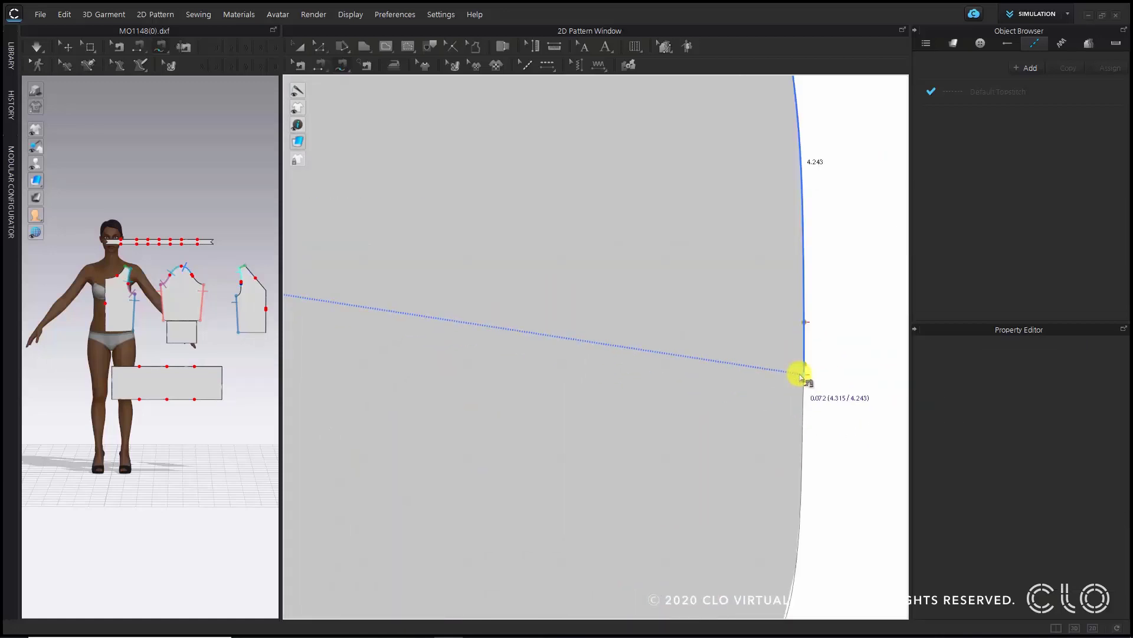
left_click(801, 376)
scroll(799, 376, "down", 2)
- Sew the back panel's lower armhole curve to the lower back curve of the sleeve cap
left_click(797, 374)
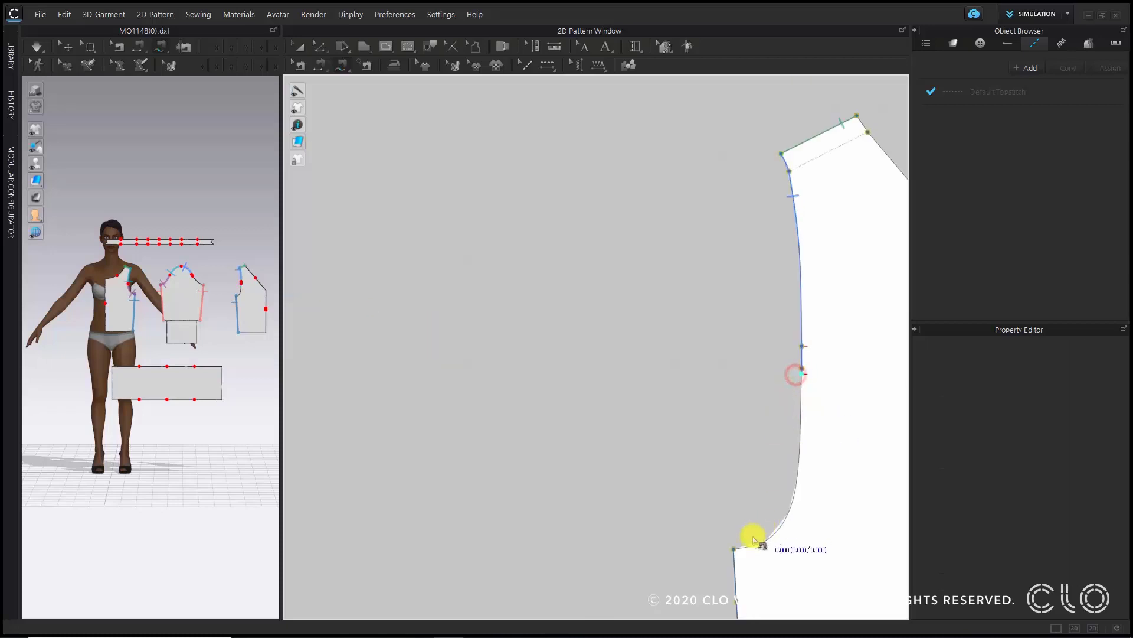
left_click(734, 547)
scroll(734, 544, "down", 3)
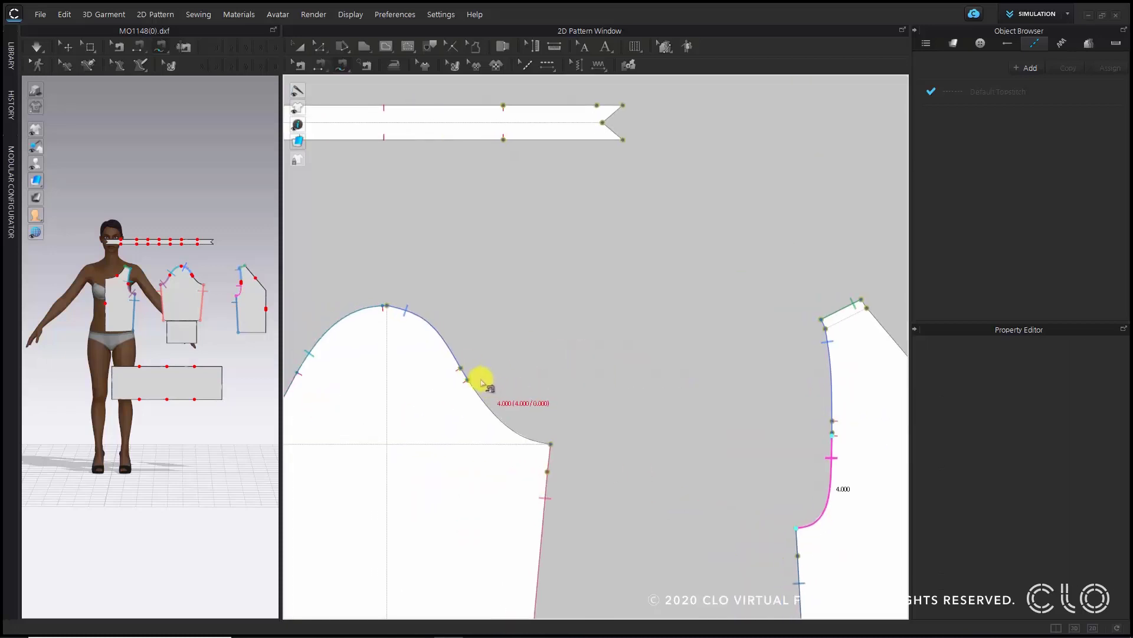
left_click(466, 378)
left_click(550, 443)
scroll(550, 443, "down", 3)
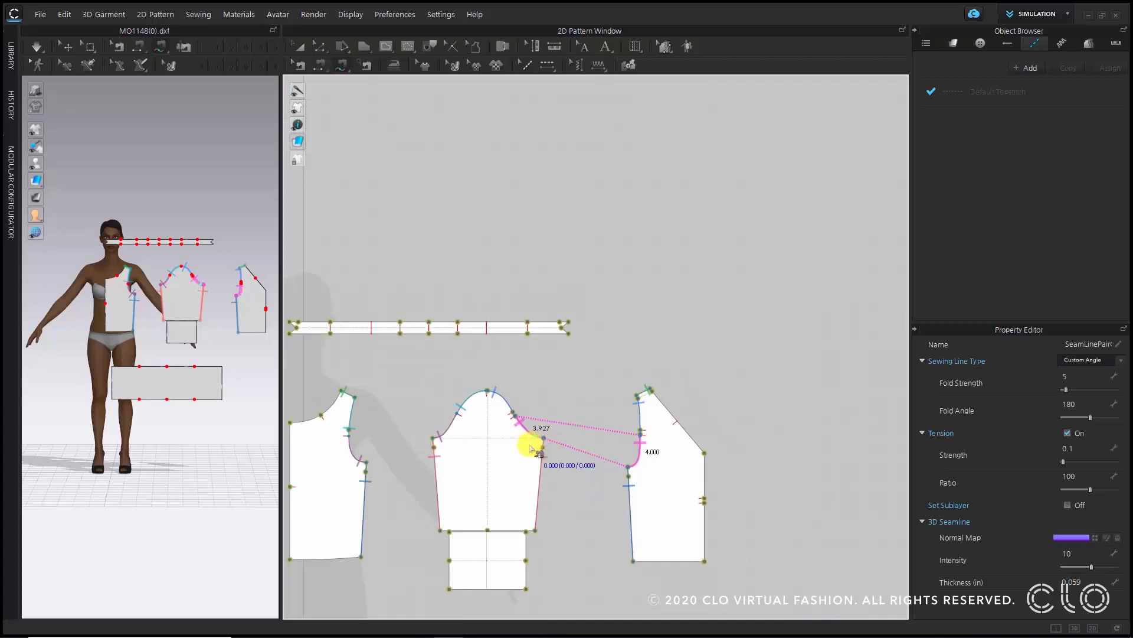
- Sew the sleeve's hem edge to the cuff's top edge
scroll(627, 346, "down", 2)
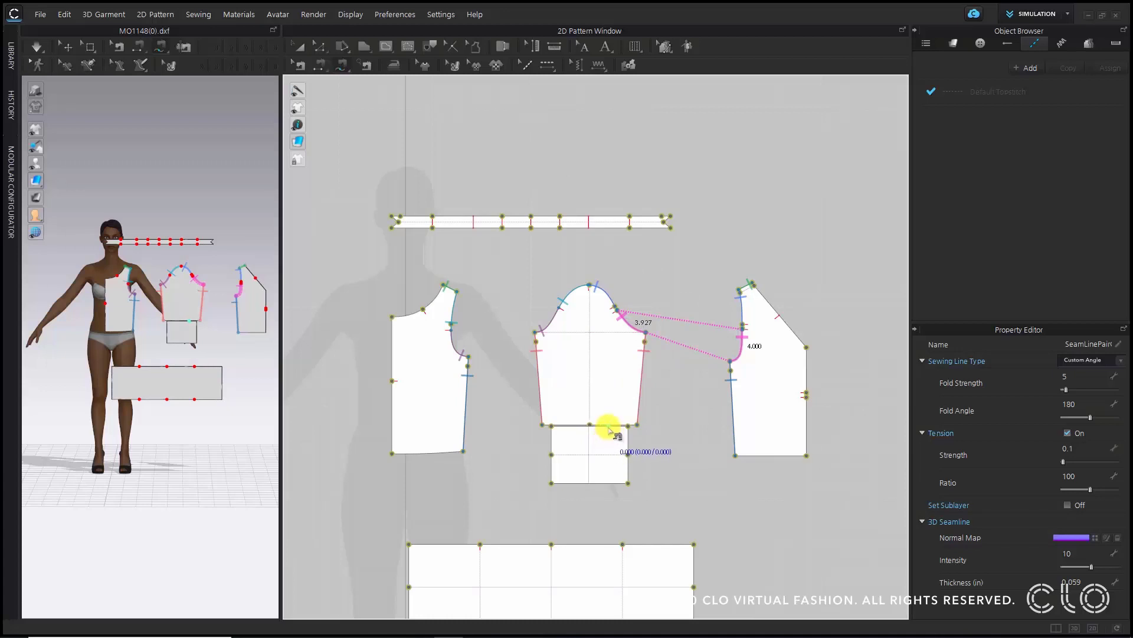
scroll(608, 431, "down", 1)
scroll(468, 246, "up", 5)
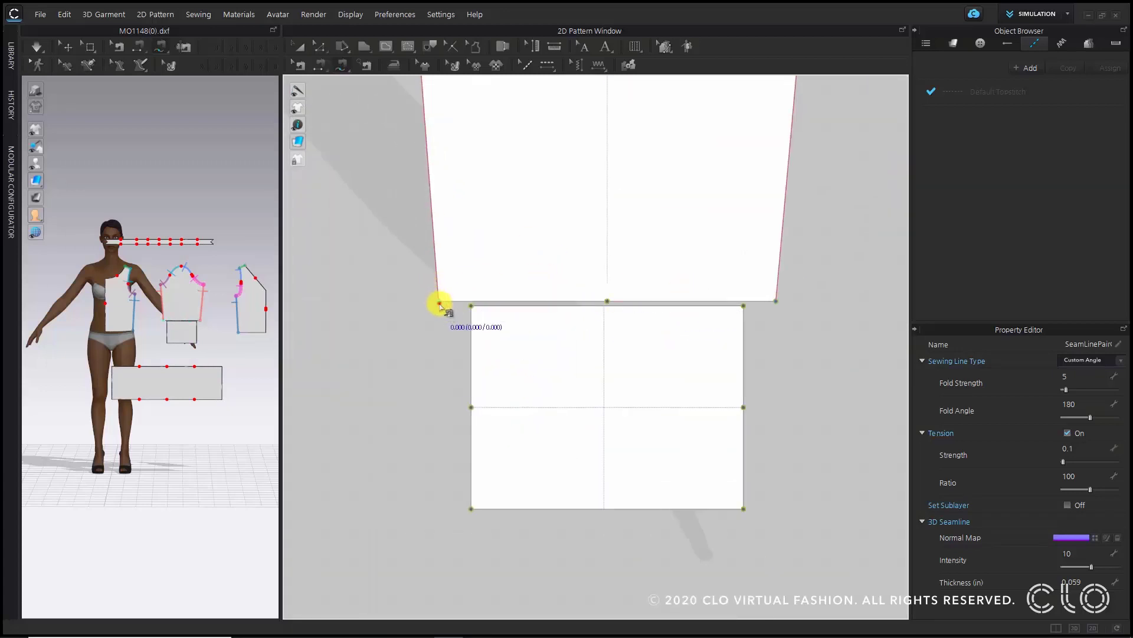
left_click(439, 303)
left_click(777, 303)
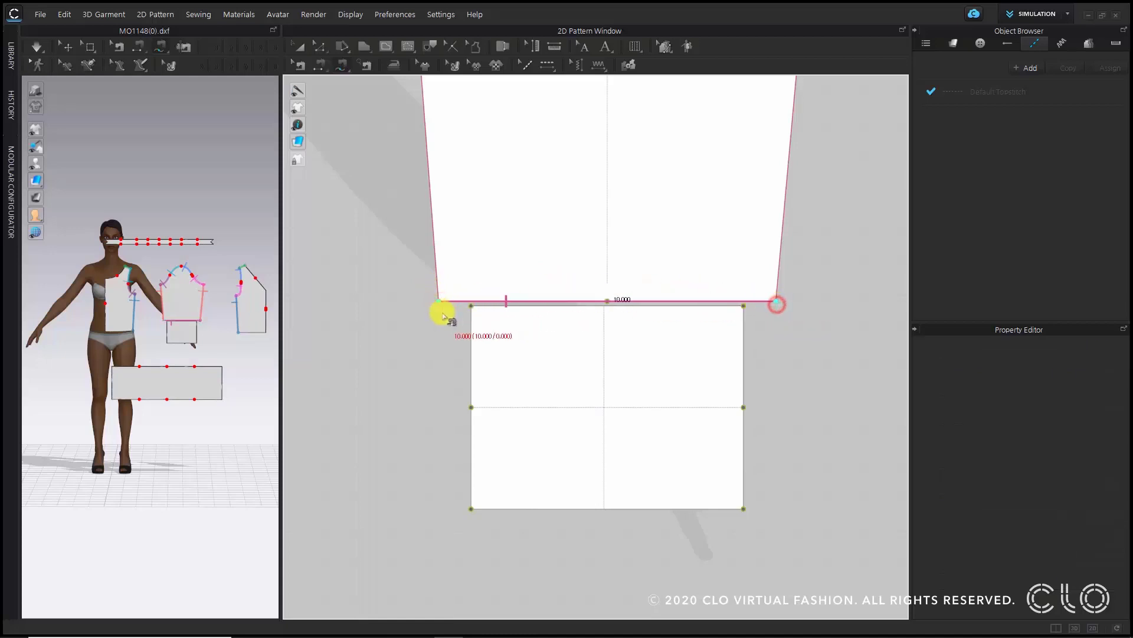
left_click(471, 305)
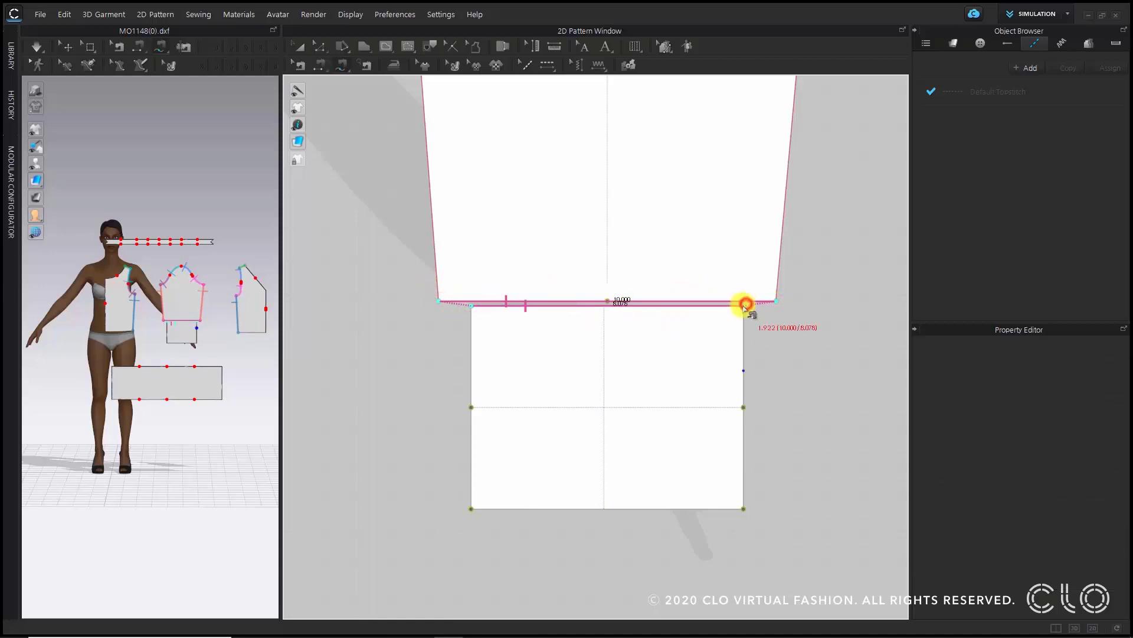
left_click(744, 305)
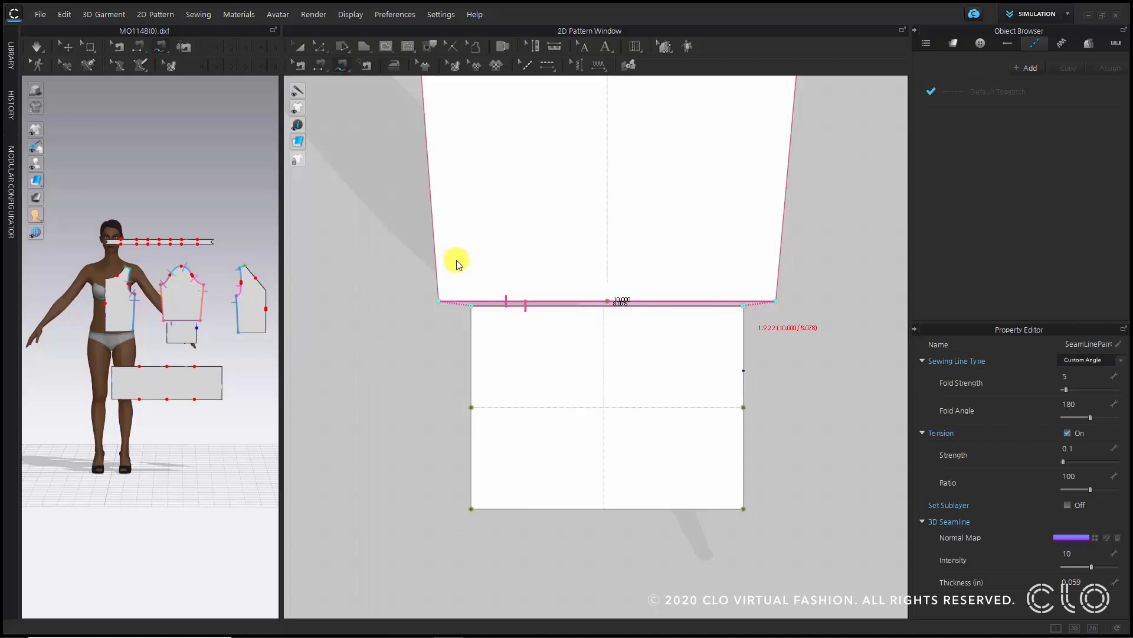
- Move the cuff slightly down, away from the sleeve hem
key("a")
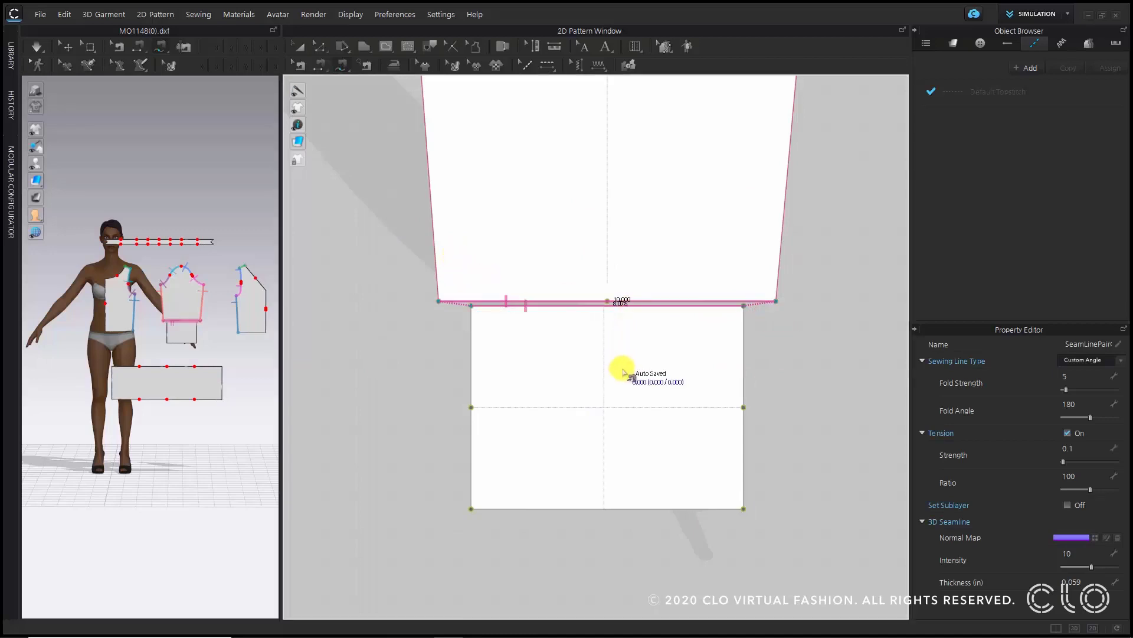
left_click(618, 352)
left_click_drag(619, 351, 617, 373)
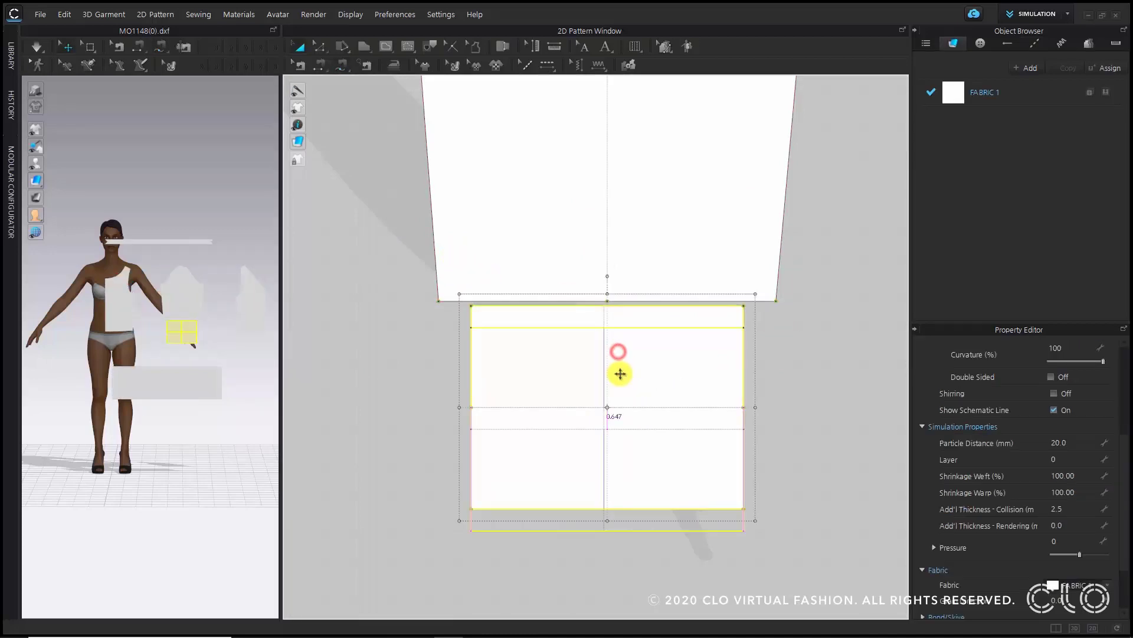
left_click(294, 68)
left_click(383, 353)
left_click(531, 301)
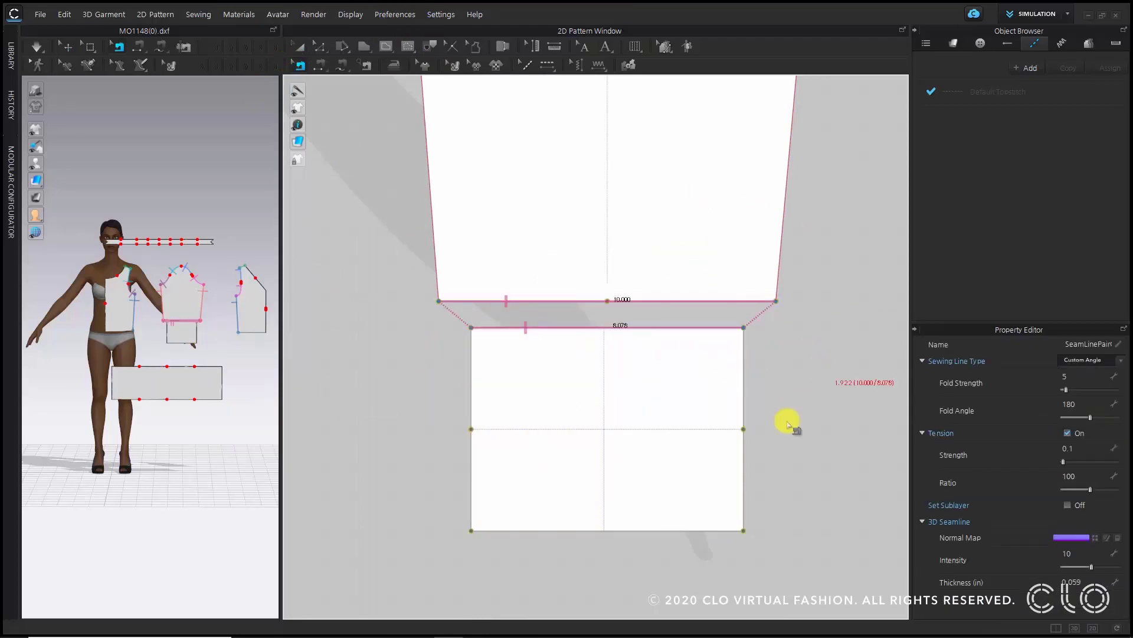
left_click(792, 401)
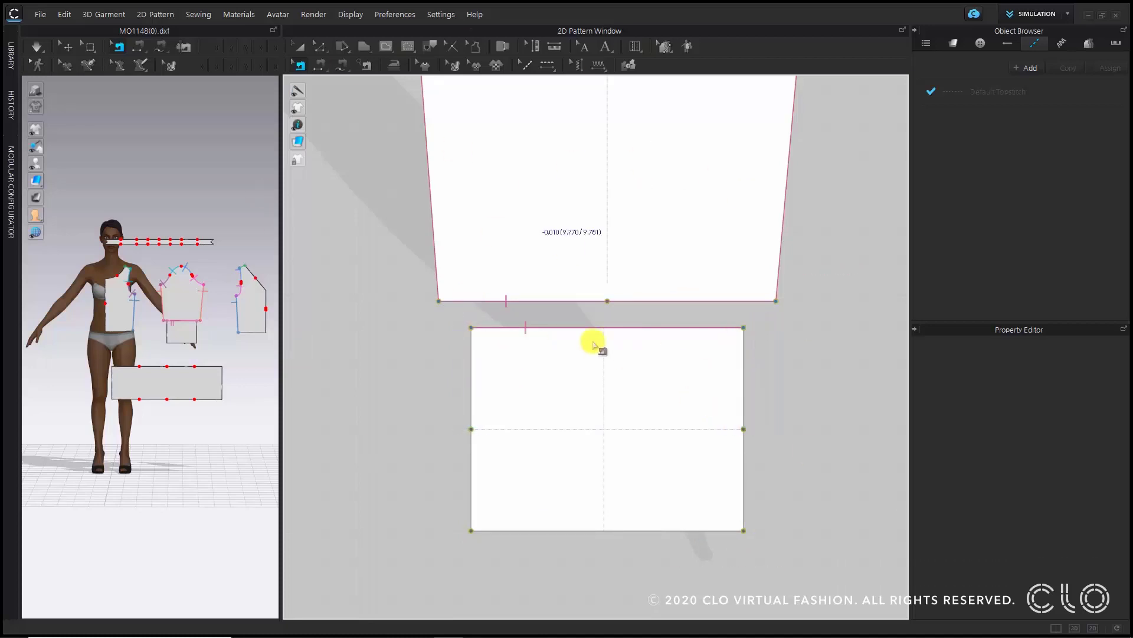
left_click(342, 70)
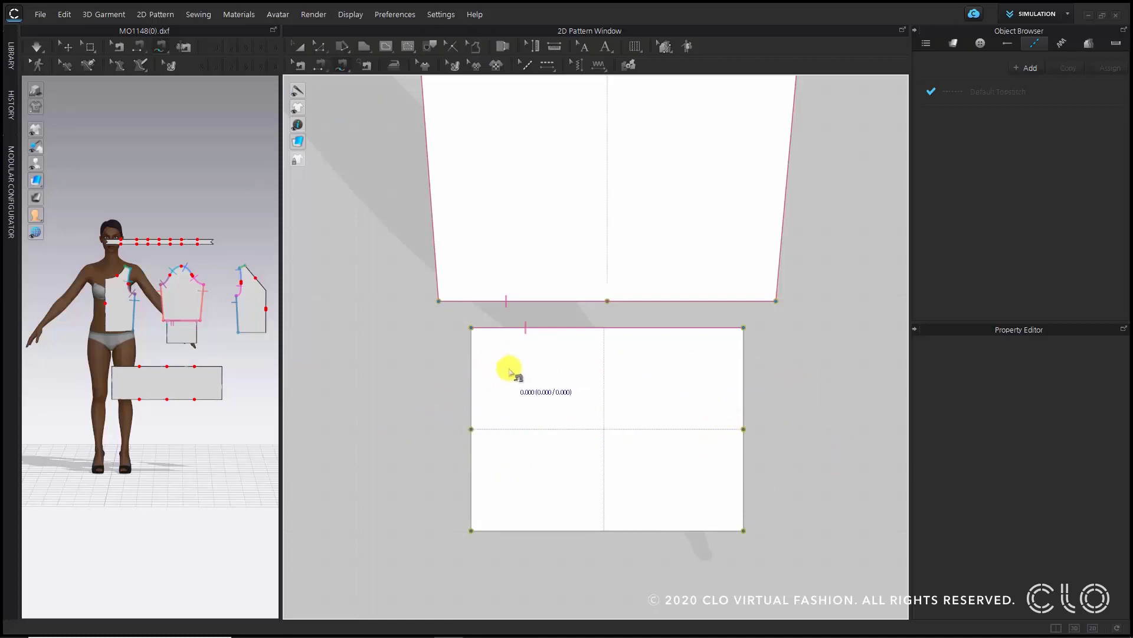
- Convert the cuff's horizontal baseline into an internal fold line
left_click(410, 48)
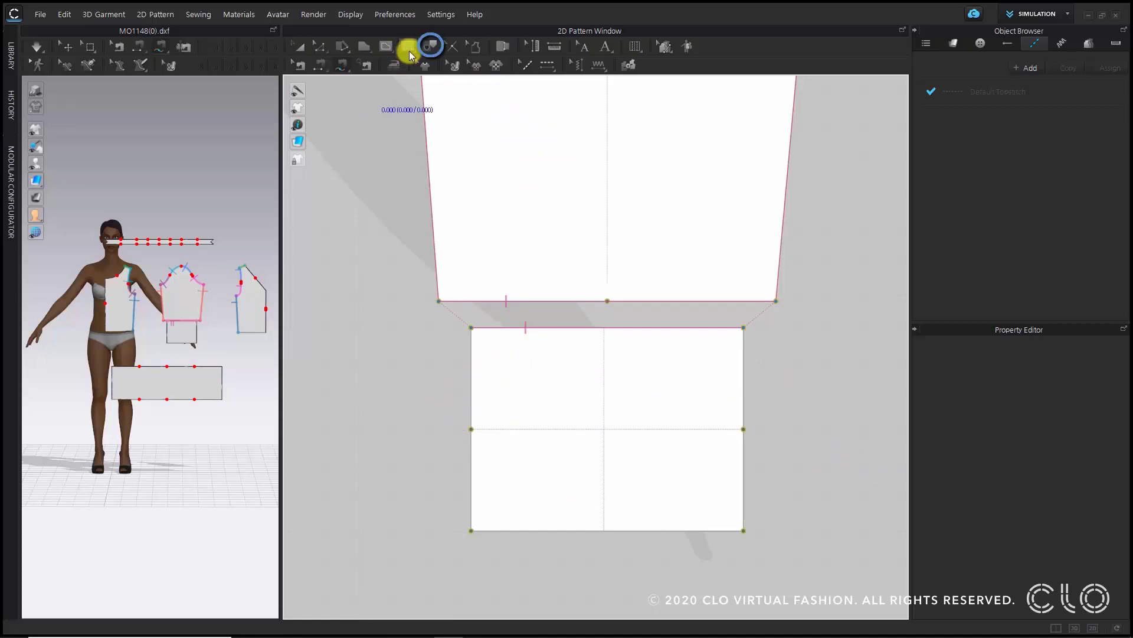
left_click(430, 45)
left_click(590, 429)
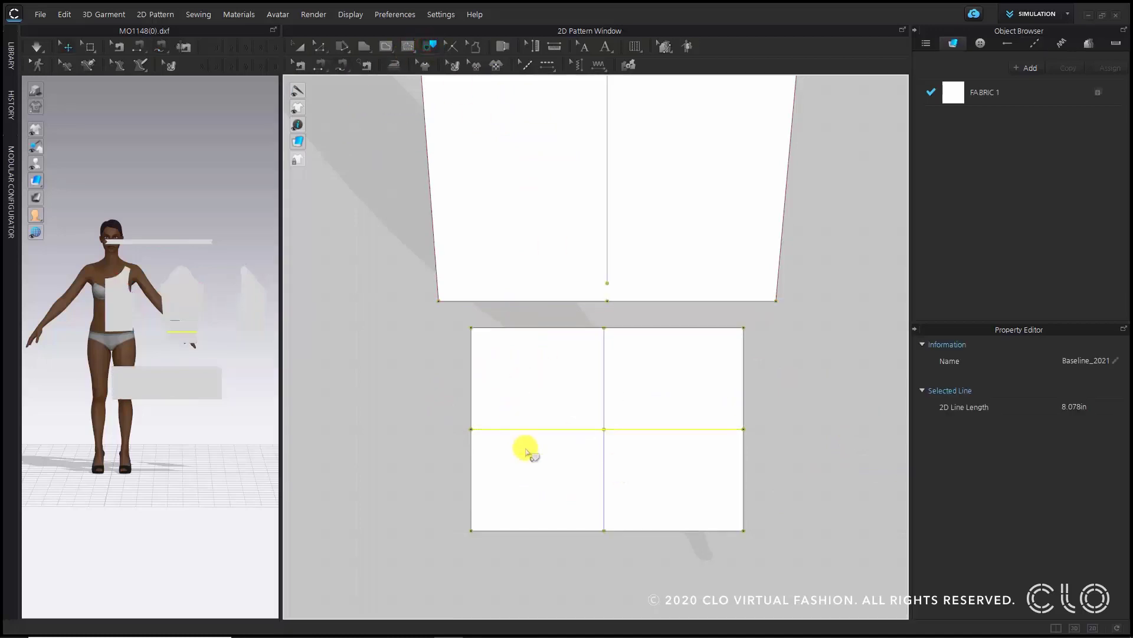
key("Return")
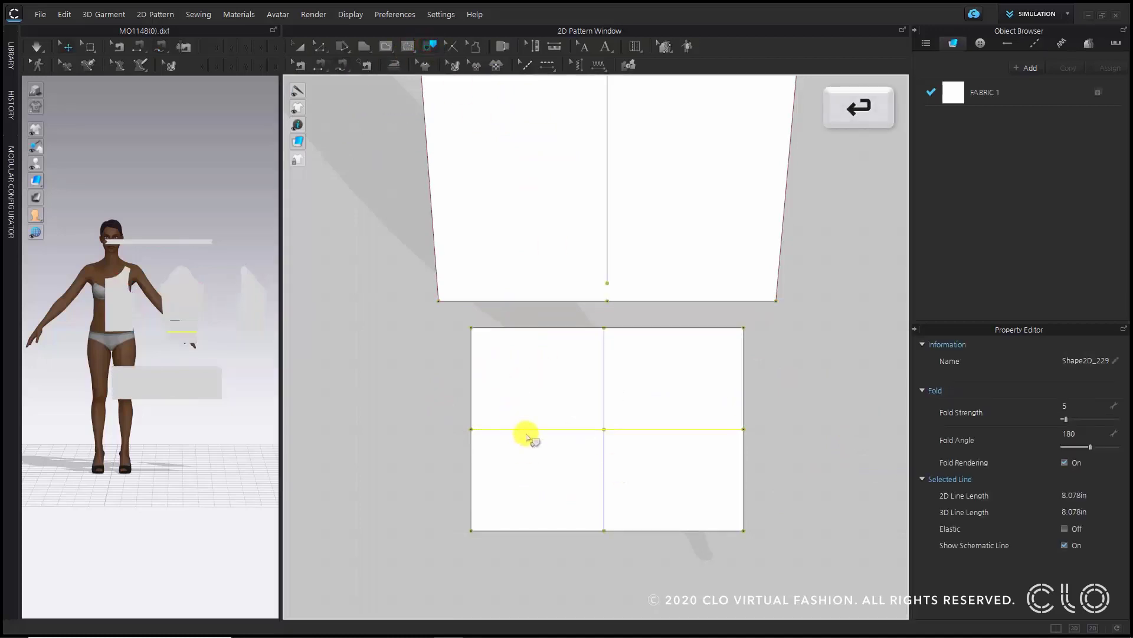
left_click(321, 51)
left_click(327, 256)
left_click(525, 429)
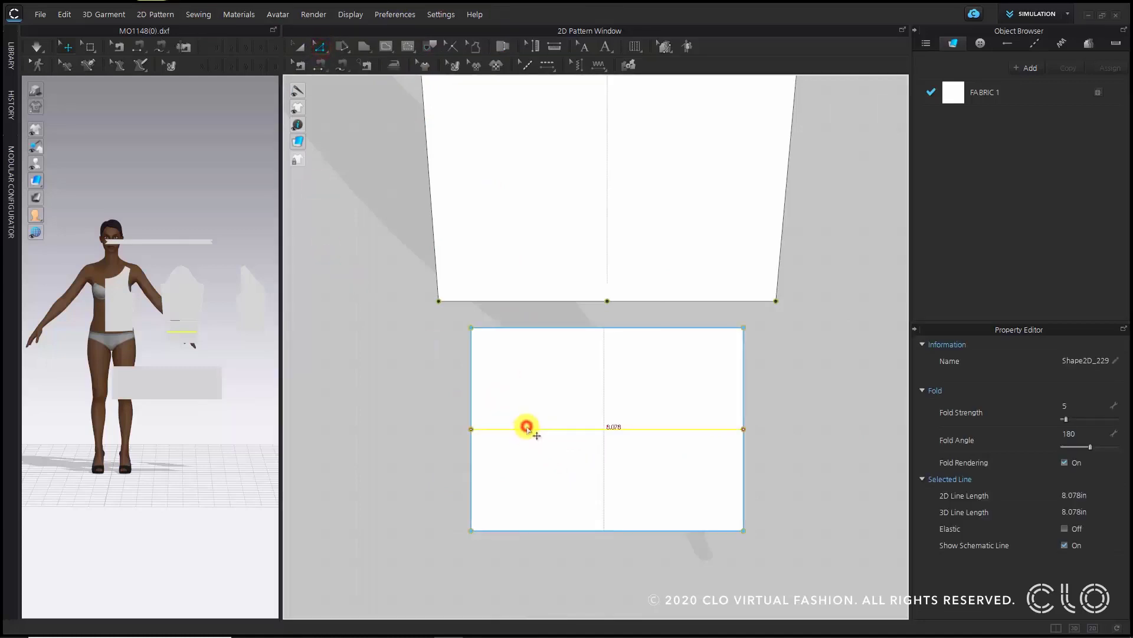
- Sew the lower half of the cuff's left edge to its upper half and set the seam type to Turned
left_click(340, 64)
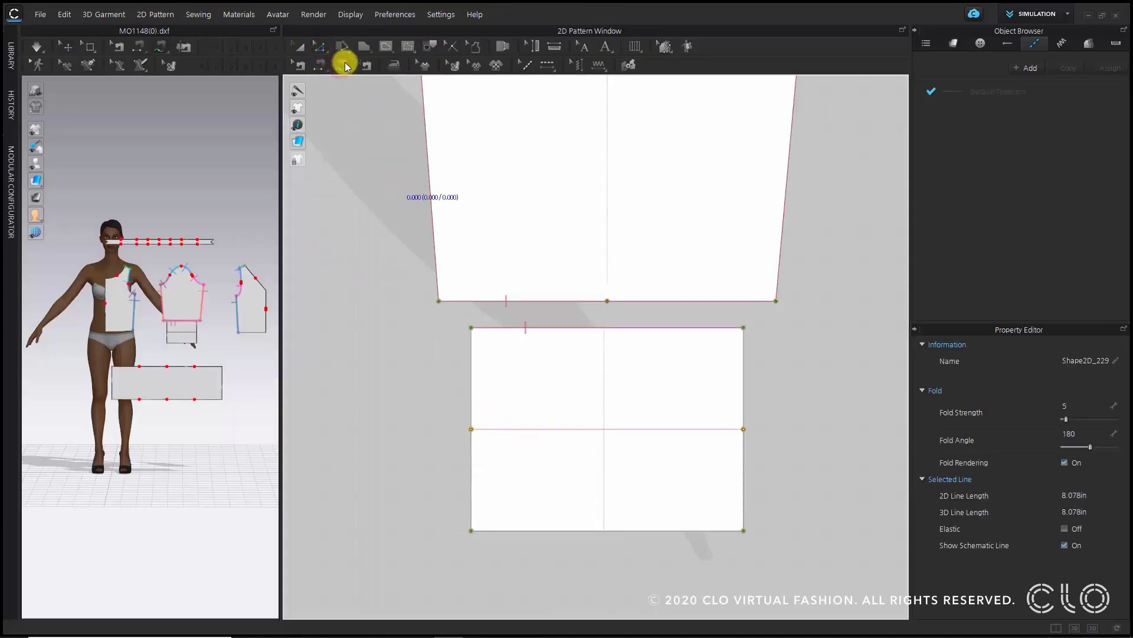
left_click(473, 430)
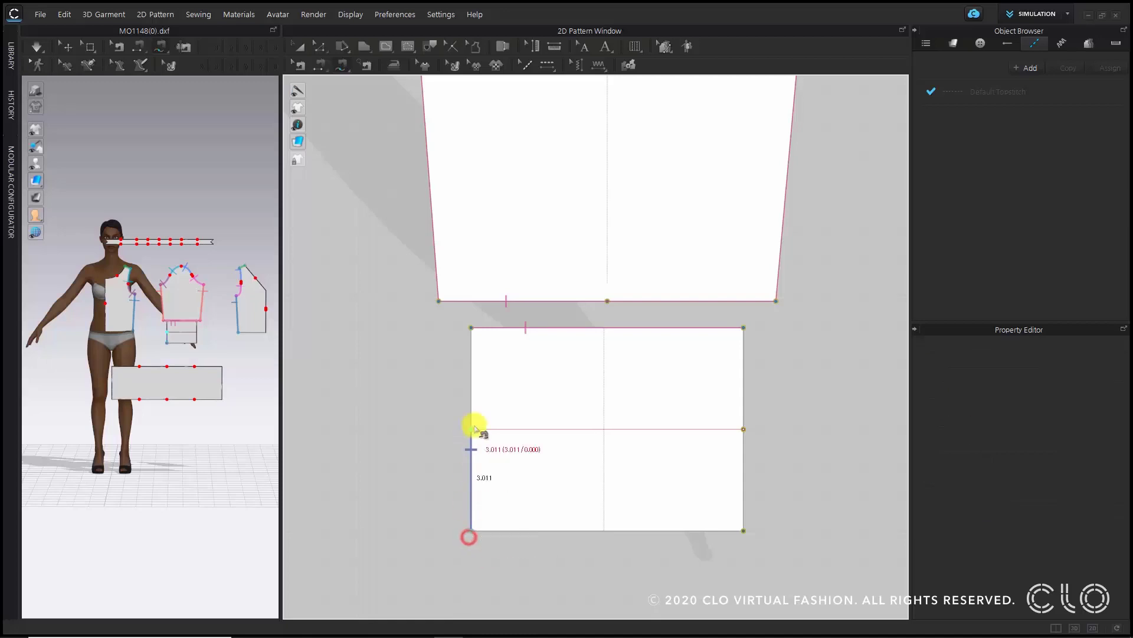
left_click(468, 328)
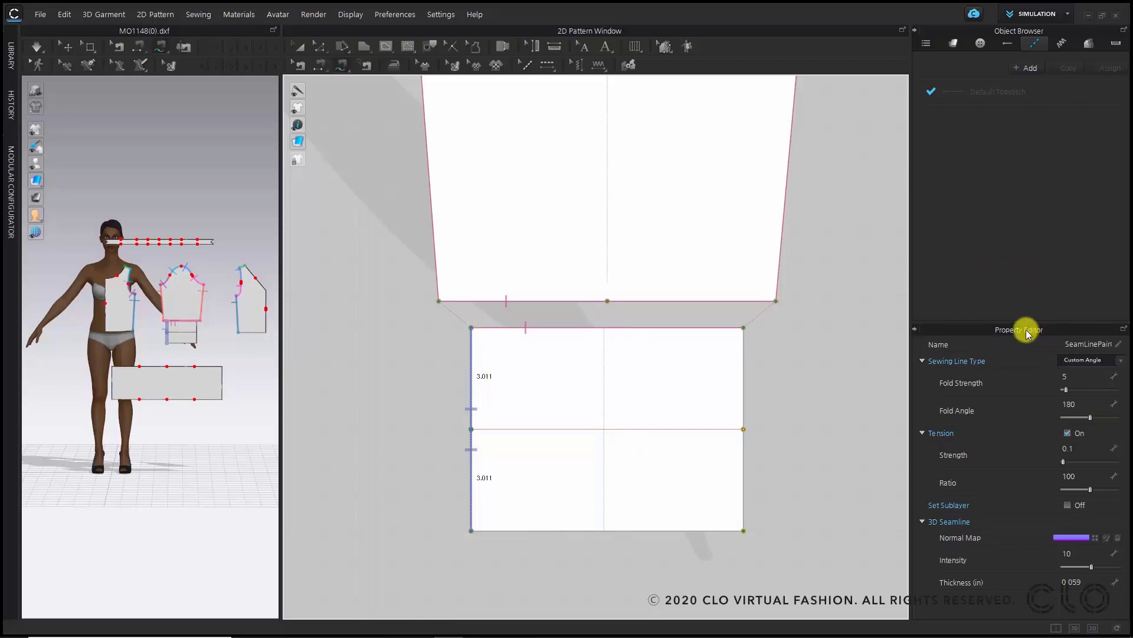
left_click(1116, 360)
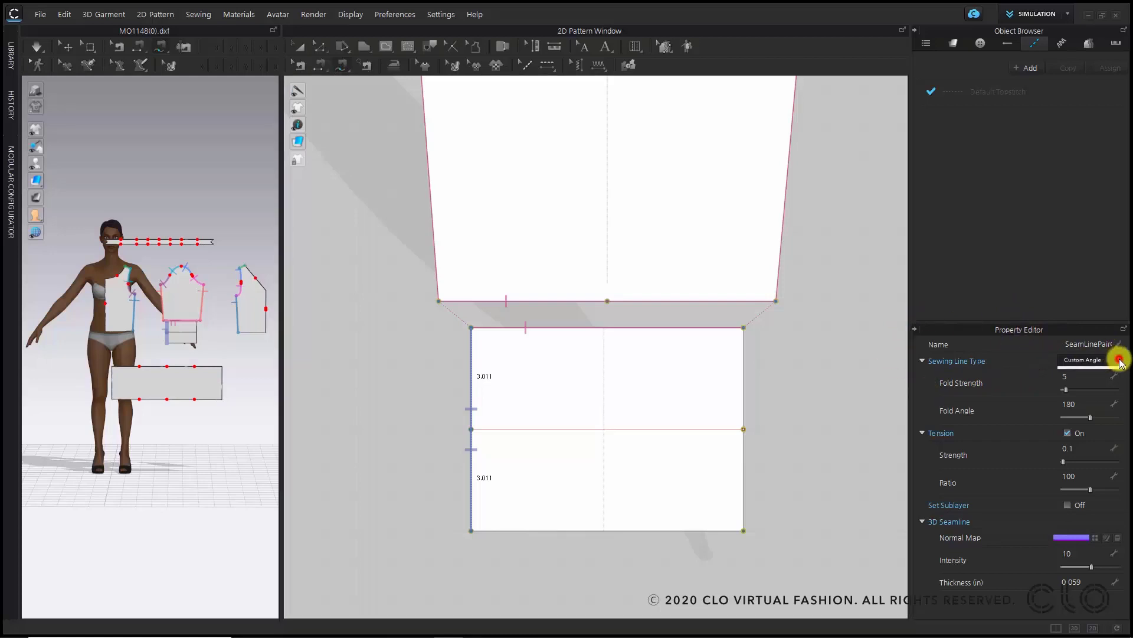
left_click(1106, 372)
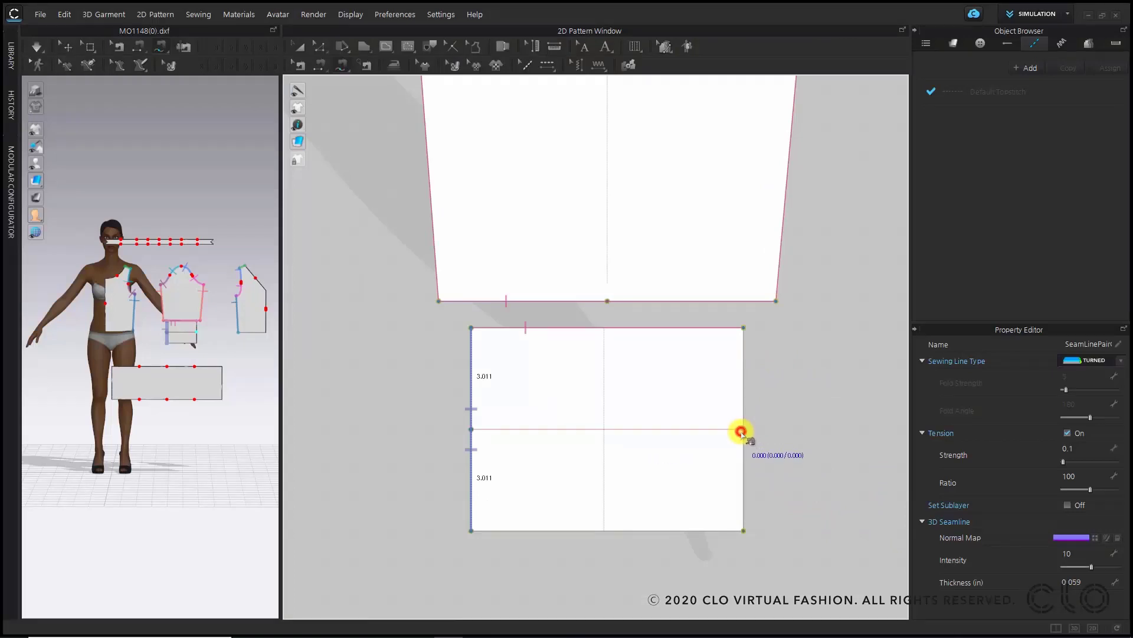
- Sew the upper half of the cuff's right edge to its lower half and set the seam type to Turned
left_click(742, 434)
left_click(754, 329)
left_click(743, 430)
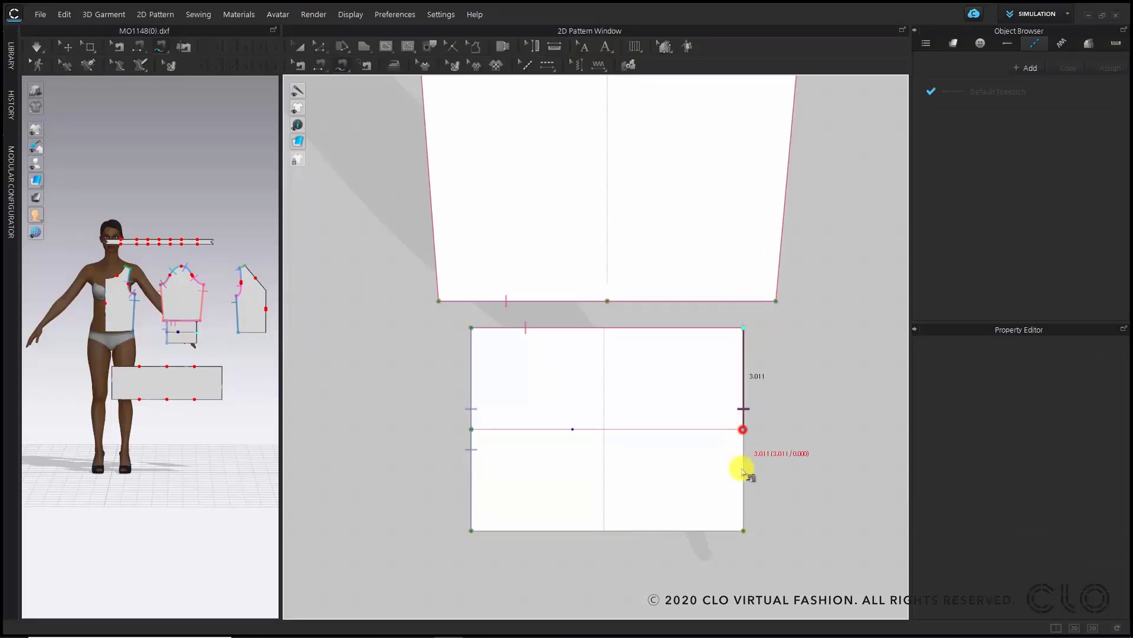
left_click(742, 539)
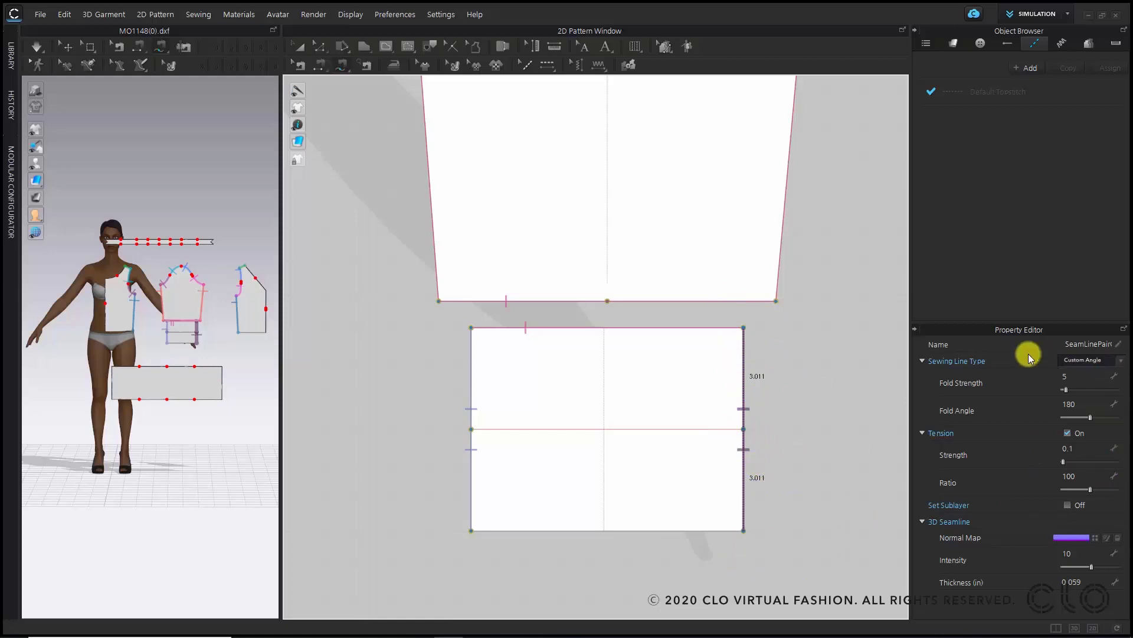
left_click(1101, 359)
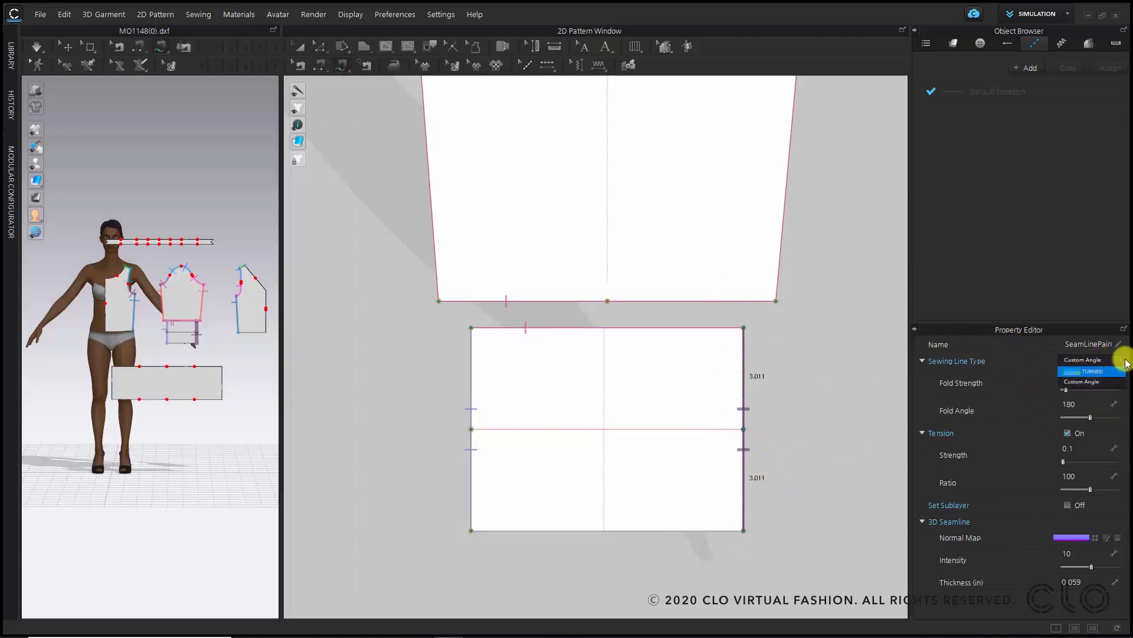
left_click(1120, 365)
left_click(1112, 367)
left_click(1098, 376)
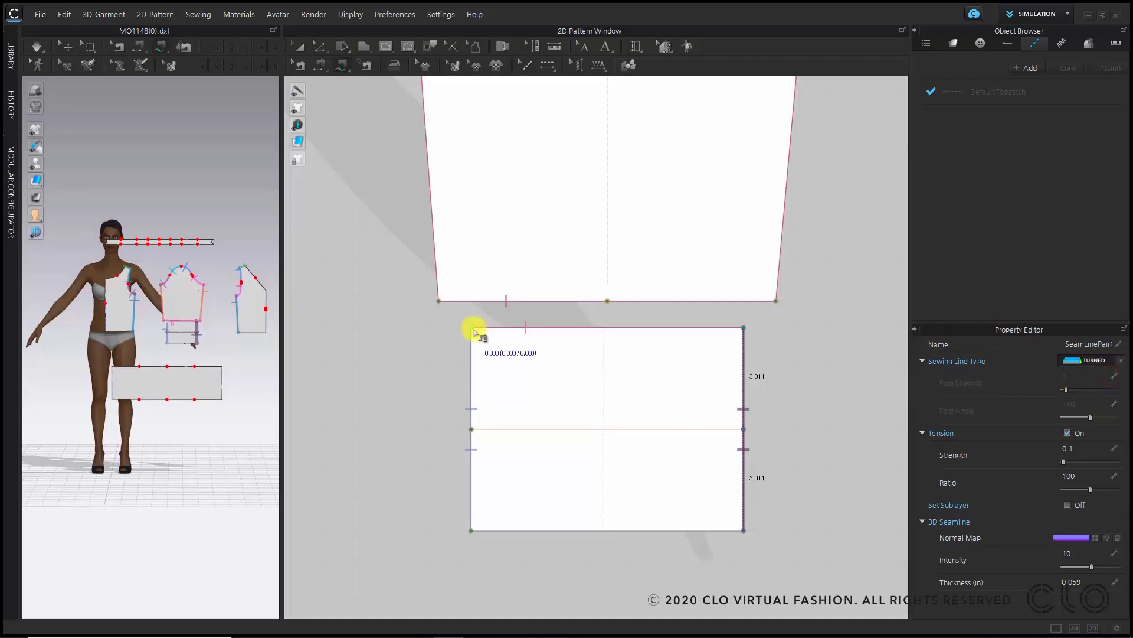
- Sew the cuff's bottom edge to its top edge and set that seam type to Turned
left_click(506, 529)
left_click(502, 335)
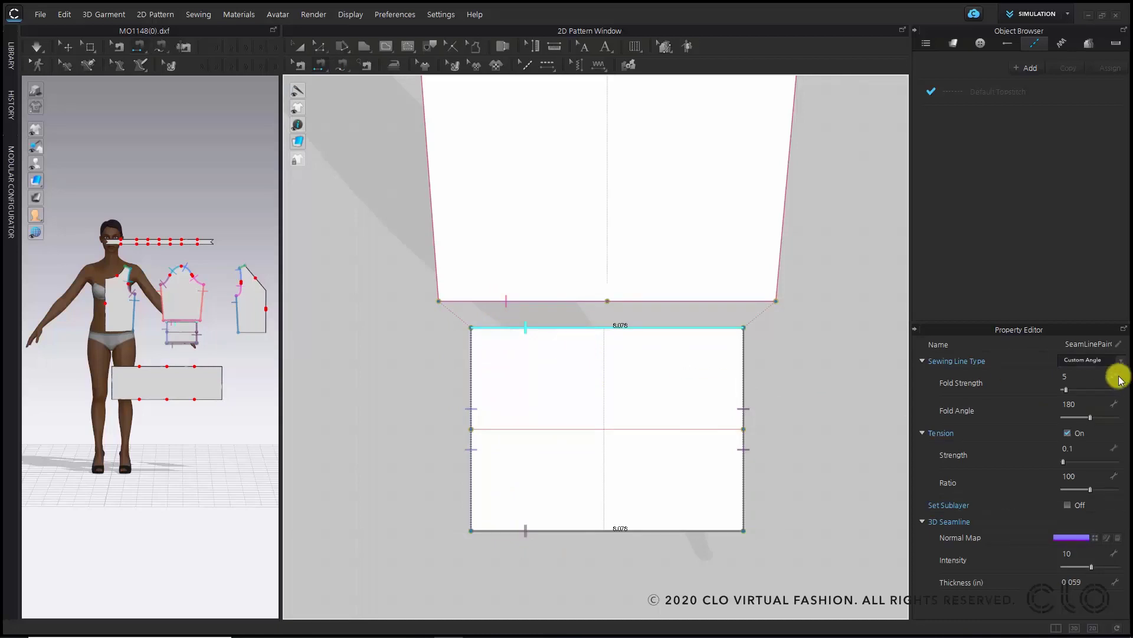
left_click(1089, 361)
left_click(1091, 371)
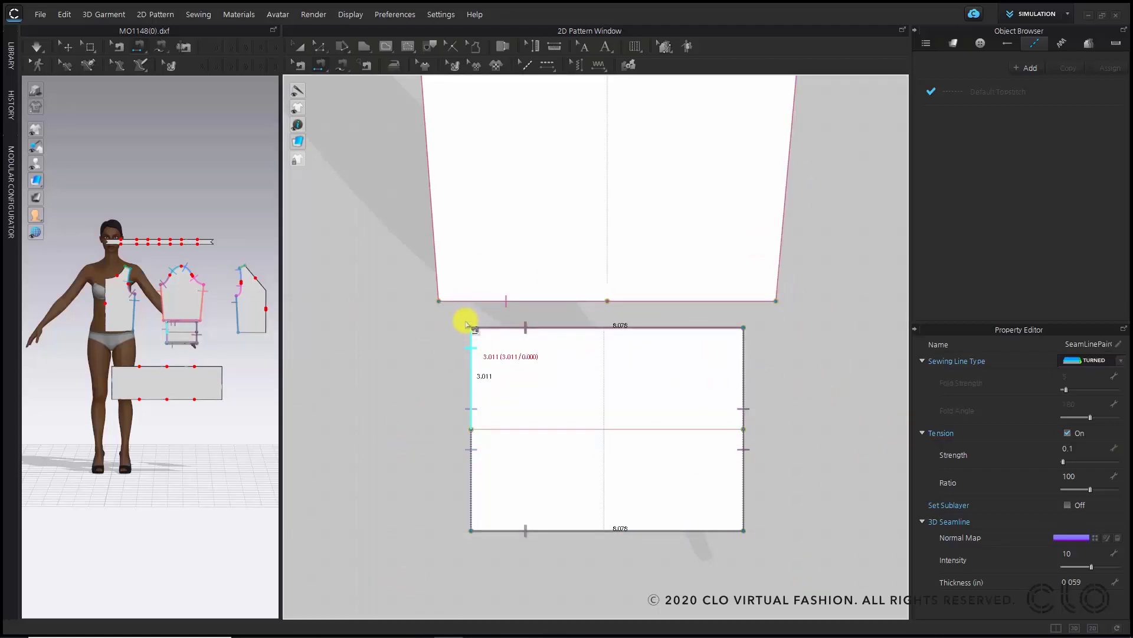
- Try to sew the cuff's full left edge to its full right edge and dismiss the overlap notice
left_click(710, 422)
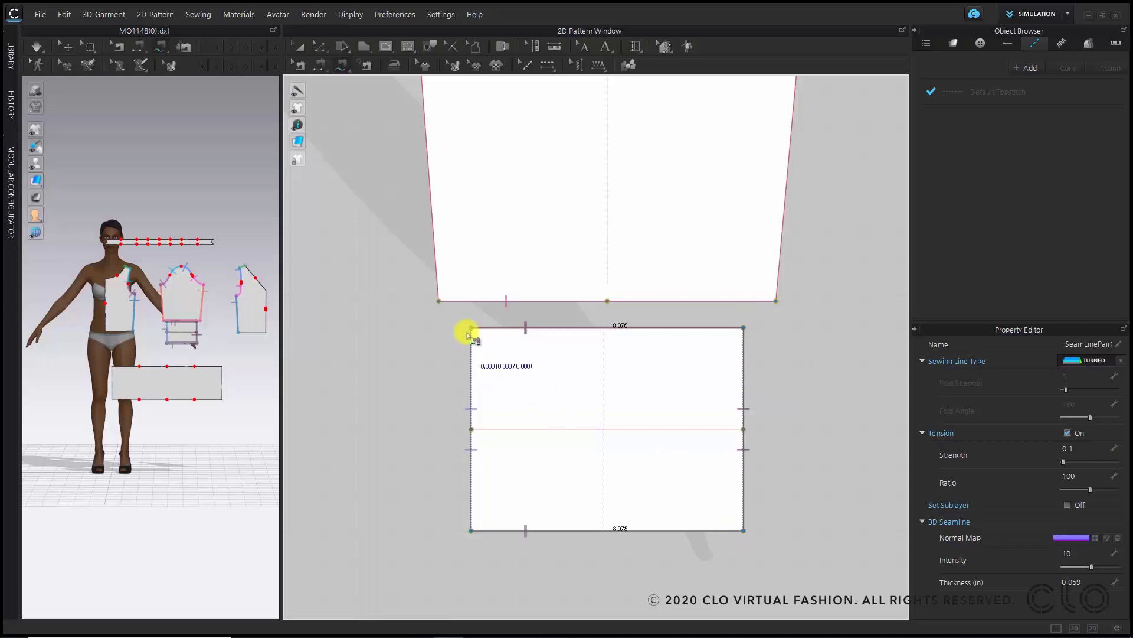
left_click(470, 329)
left_click(471, 530)
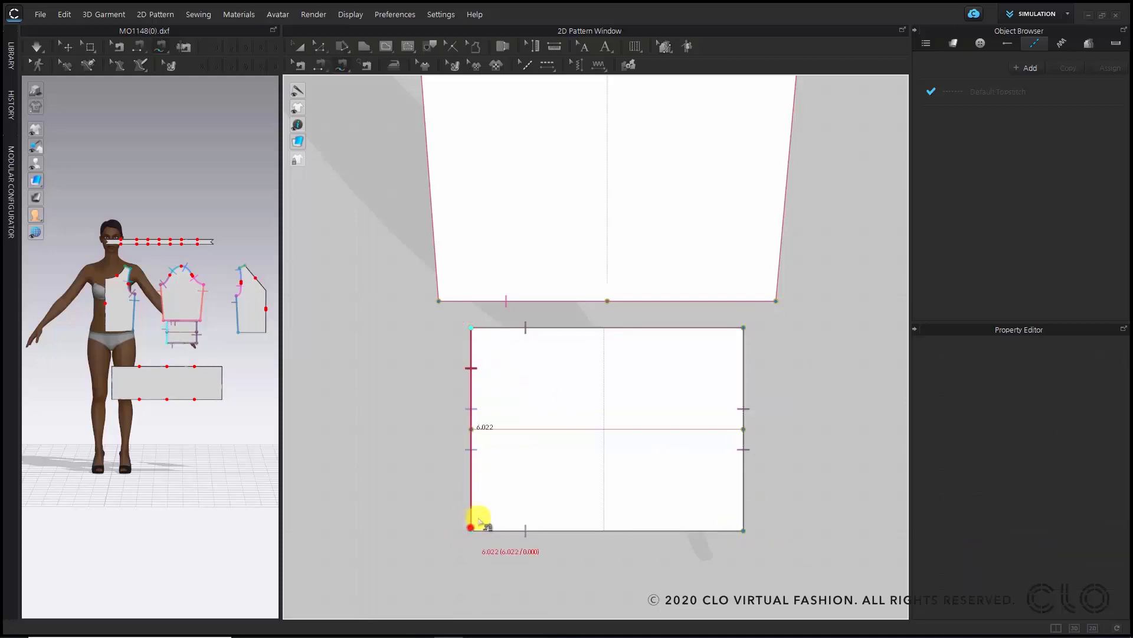
left_click(749, 323)
left_click(747, 530)
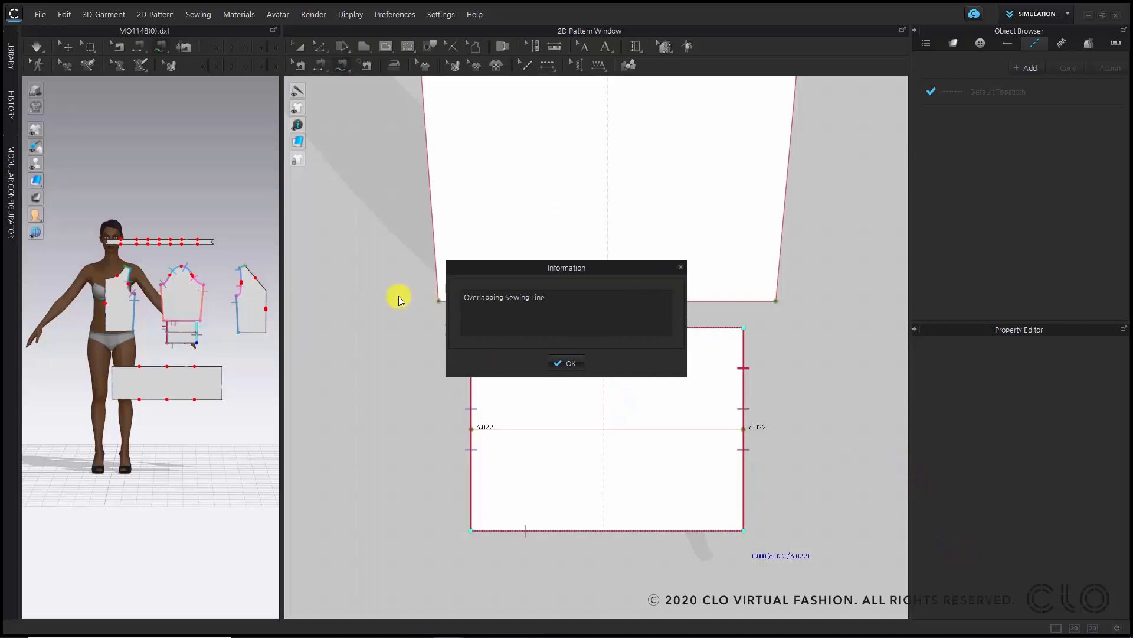
left_click(571, 360)
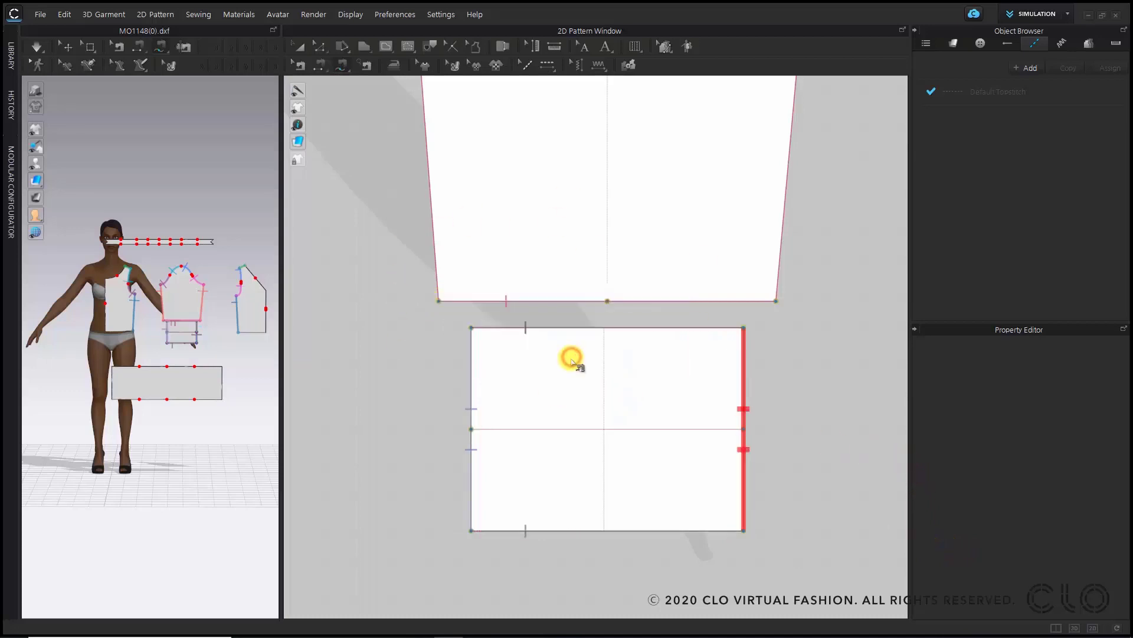
- Sew the upper half of the cuff's left edge to the upper half of its right edge
left_click(479, 329)
left_click(472, 428)
left_click(743, 332)
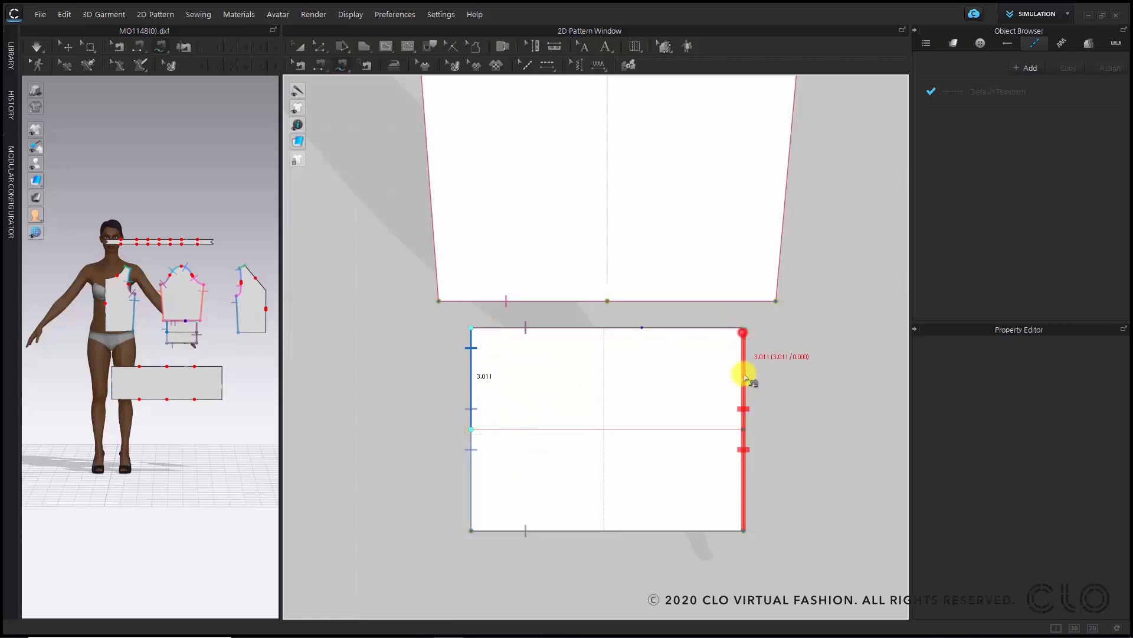
left_click(744, 429)
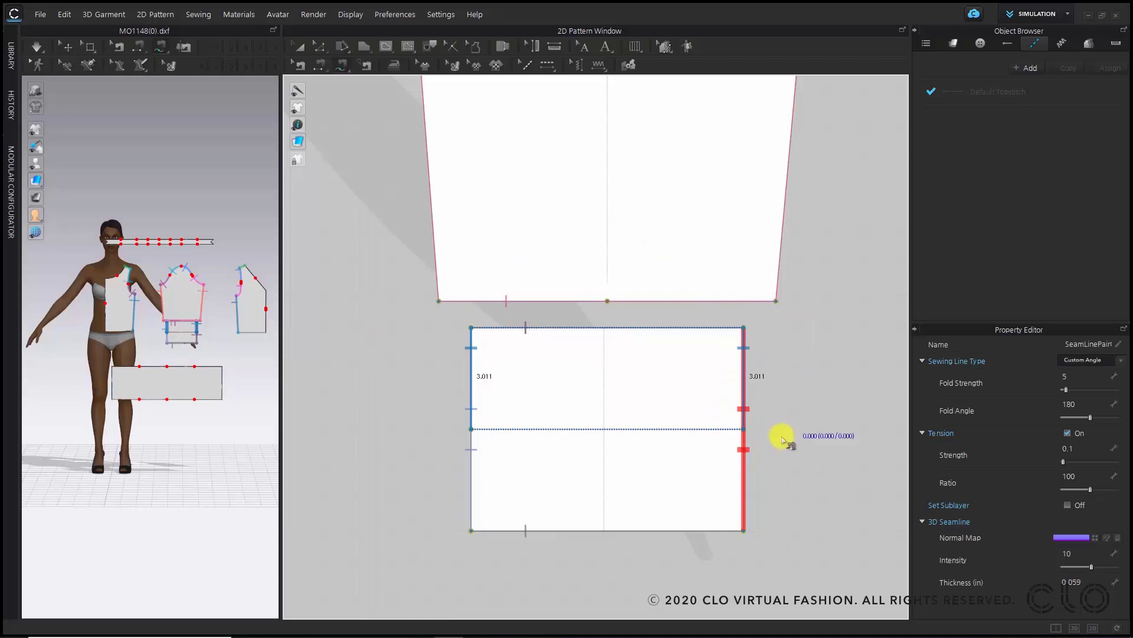
scroll(791, 438, "down", 5)
scroll(794, 440, "down", 5)
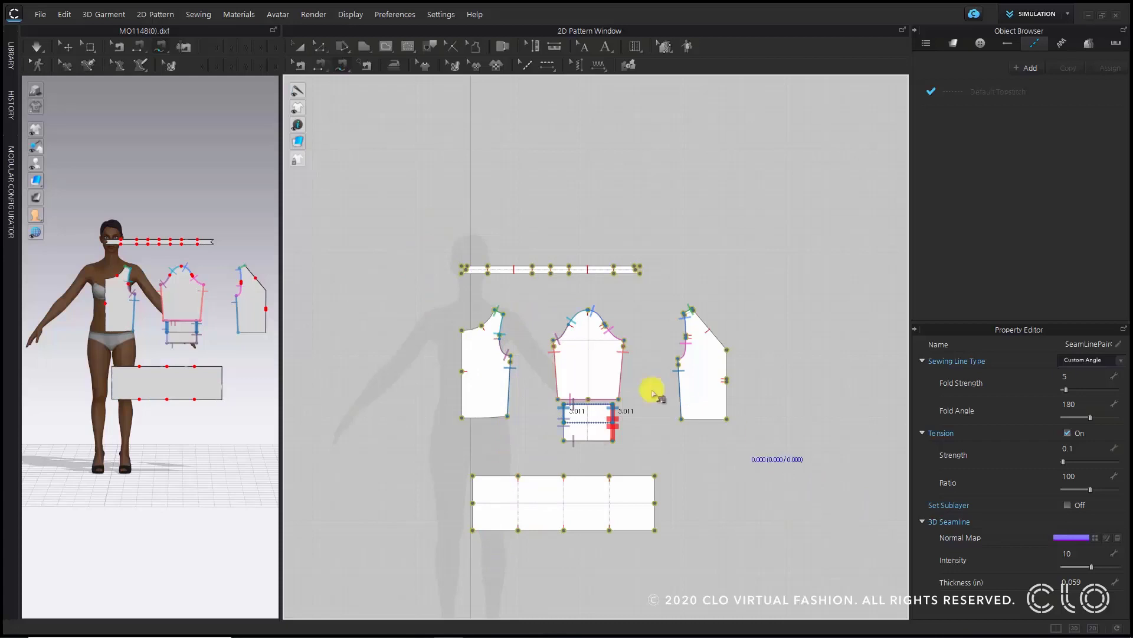
- Select the half-garment bodice, sleeve and cuff pieces and create a symmetric copy with sewing, placing it alongside
key("a")
left_click_drag(450, 295, 751, 469)
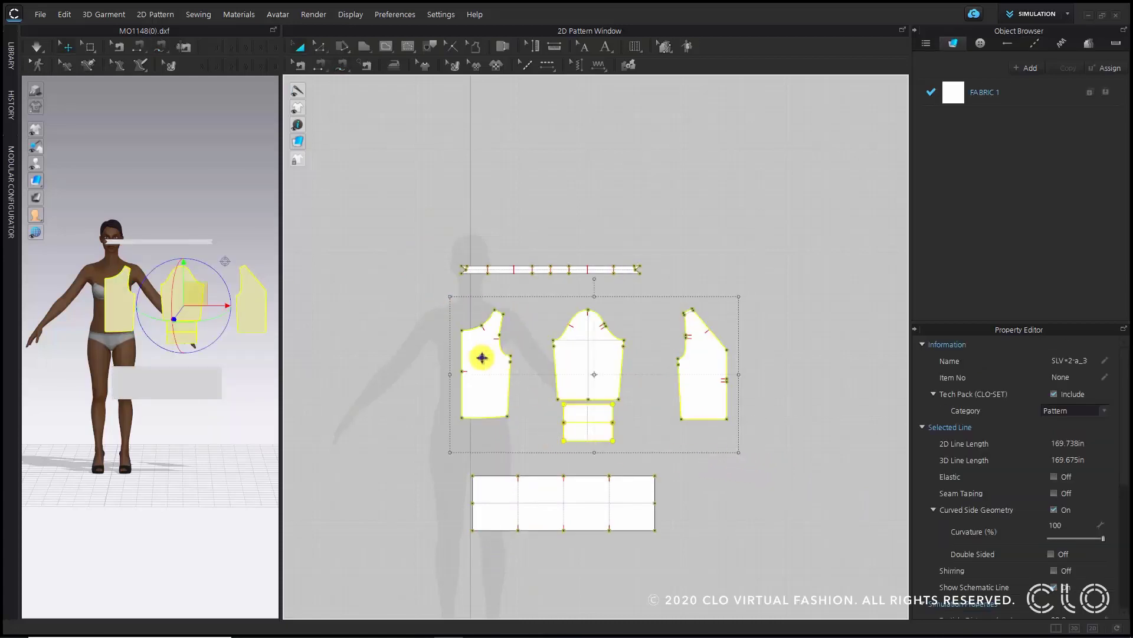
right_click(482, 358)
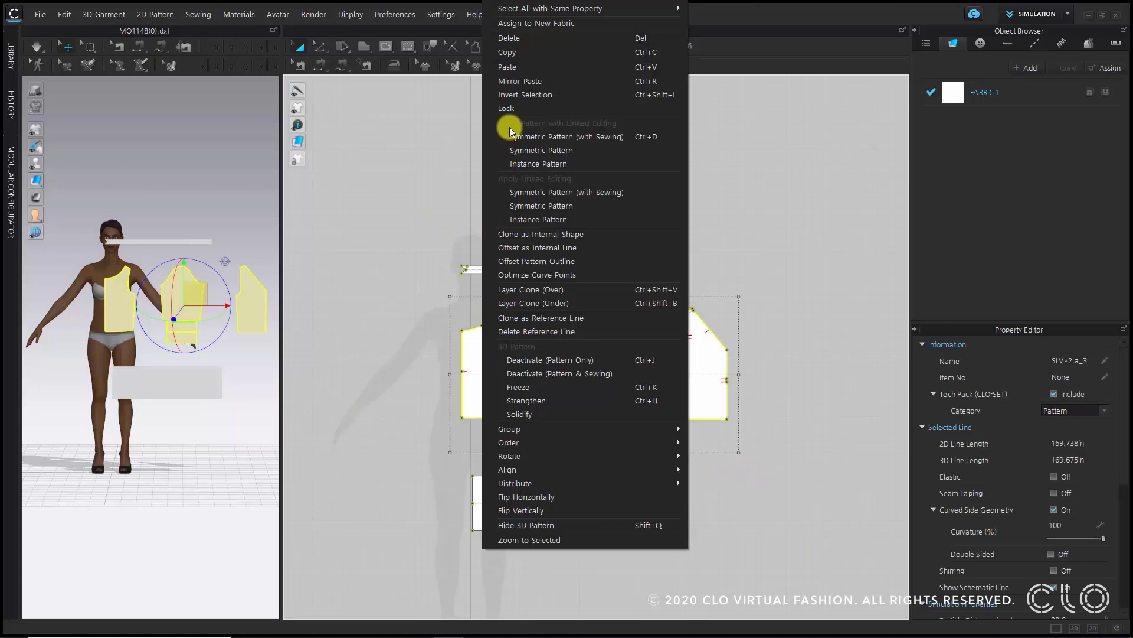
left_click(557, 136)
middle_click_drag(570, 343, 713, 331)
scroll(713, 330, "down", 2)
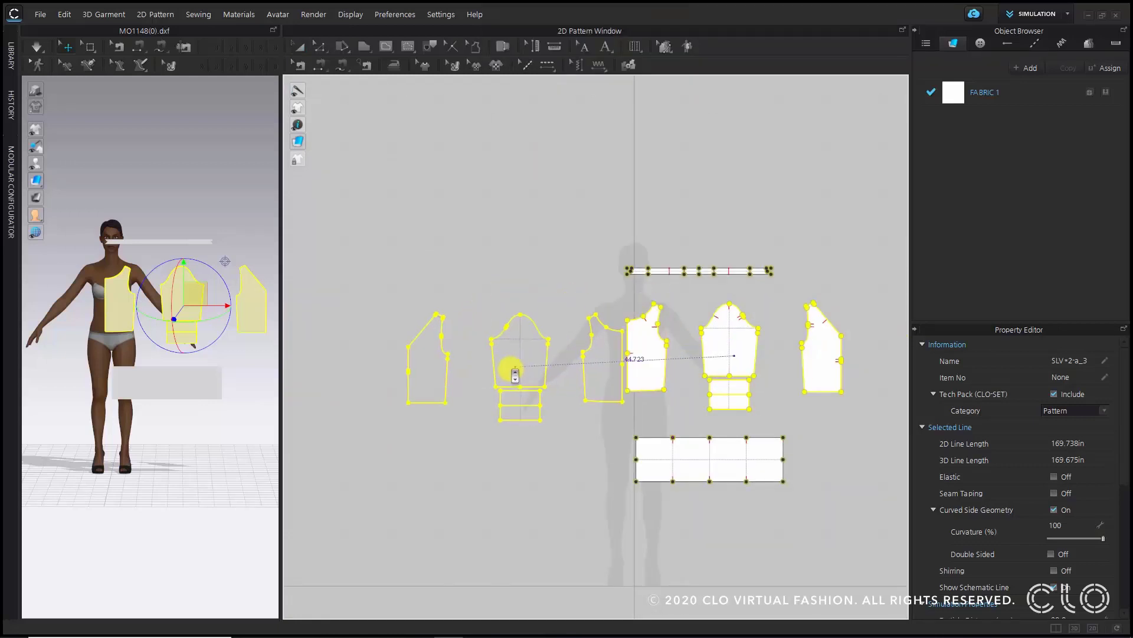
left_click(515, 363, "shift")
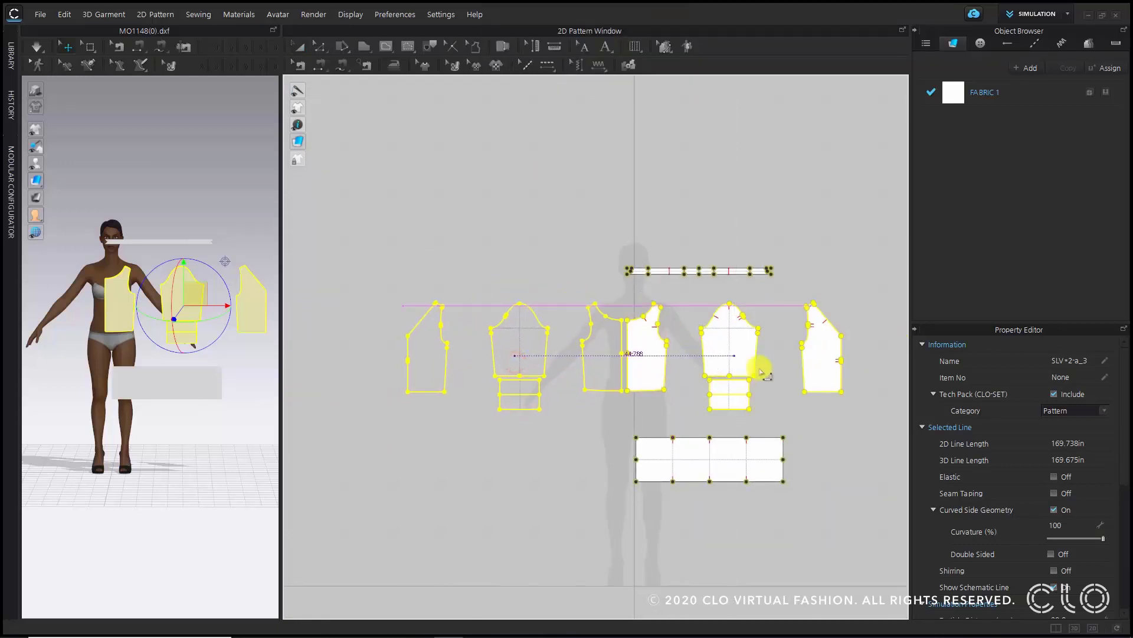
left_click(584, 207)
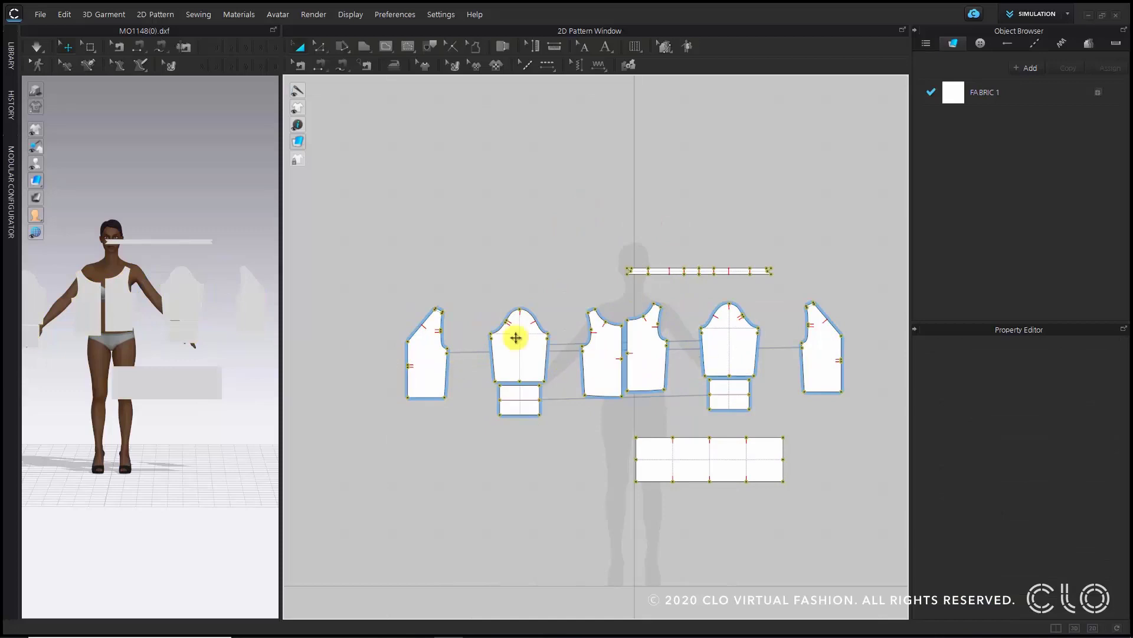
- Rearrange the mirrored pattern pieces so each bodice pair sits side by side
left_click_drag(617, 475, 640, 489)
scroll(614, 369, "up", 3)
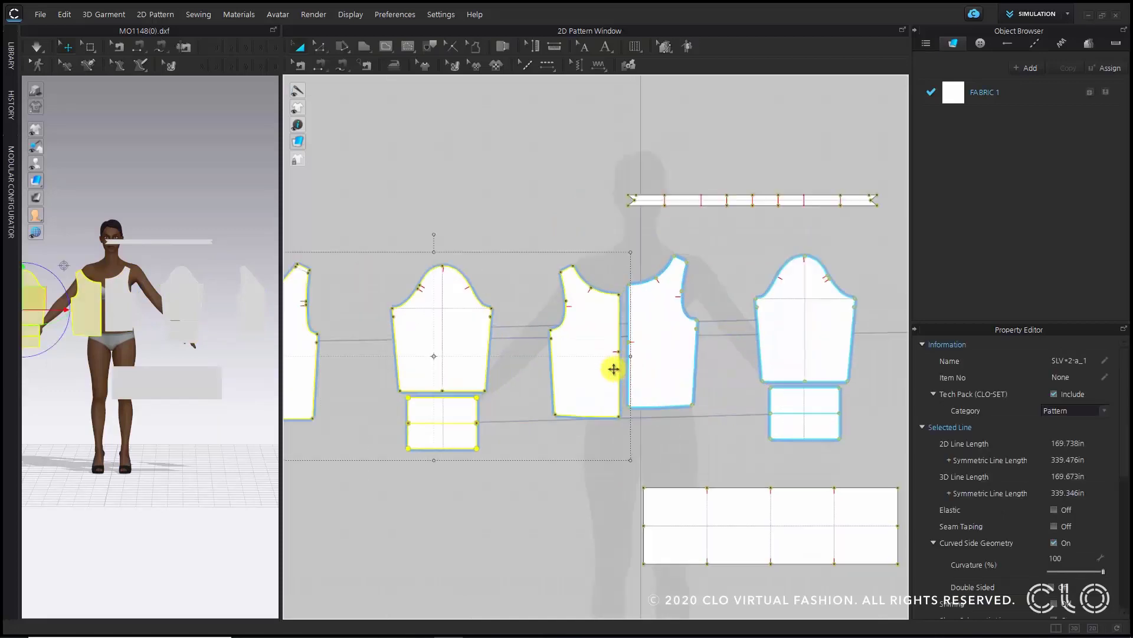
scroll(585, 465, "down", 4)
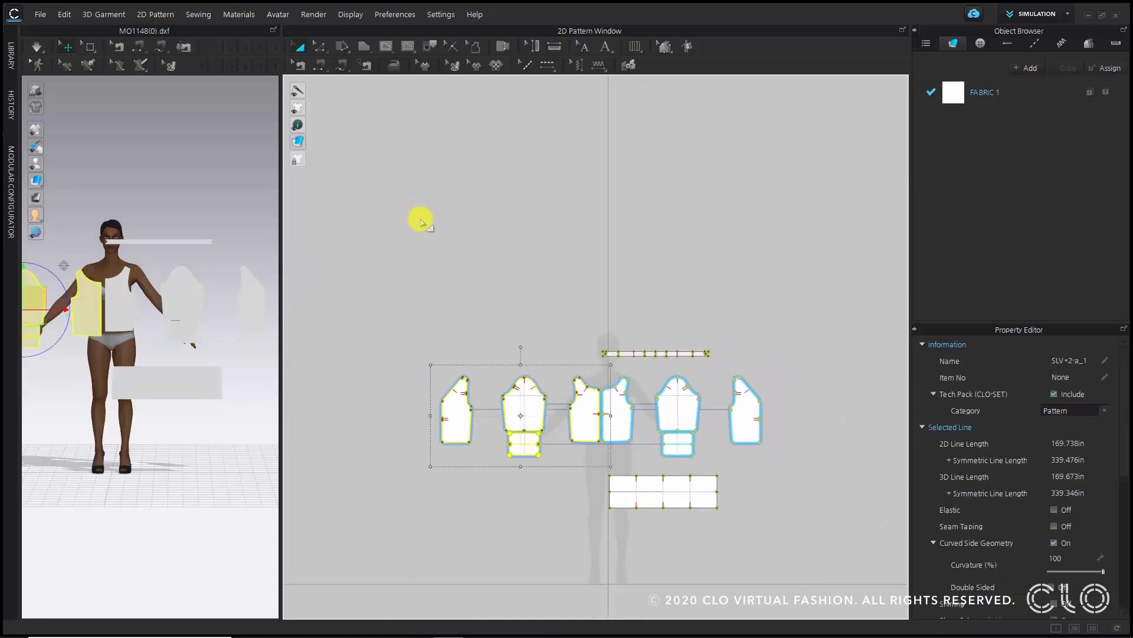
left_click(422, 220)
left_click_drag(458, 413, 783, 414)
left_click(797, 511)
scroll(761, 397, "up", 6)
middle_click_drag(759, 397, 488, 178)
scroll(550, 307, "down", 2)
- Sew the center edges of the two V-neck bodice pieces together with Free Sewing, in upper and lower parts
key("m")
left_click(497, 214)
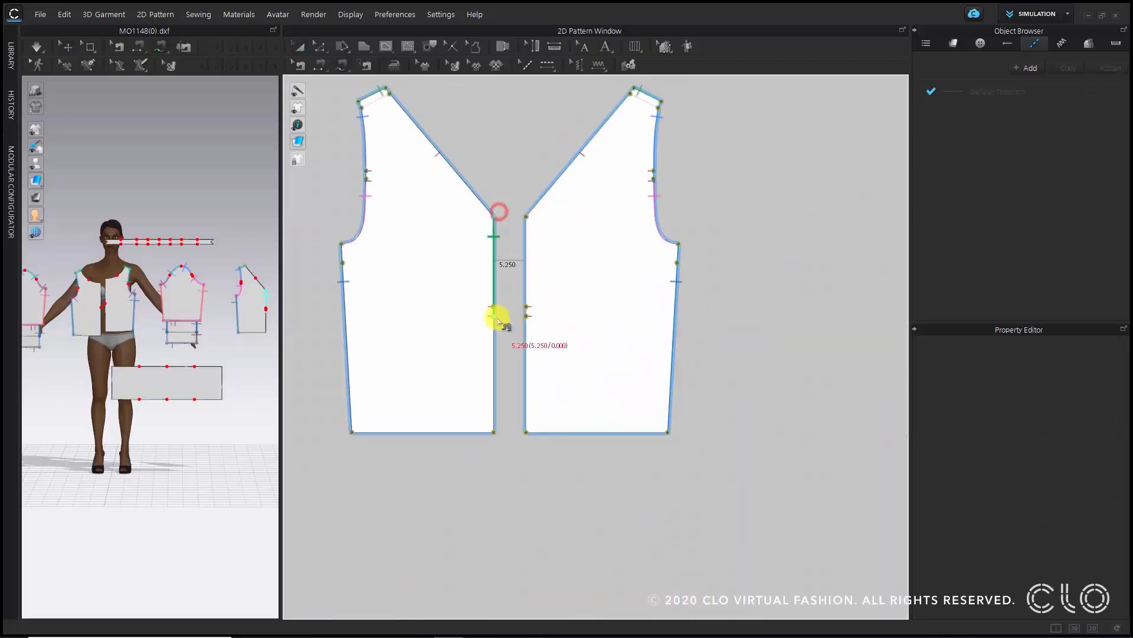
left_click(495, 313)
left_click(528, 217)
left_click(528, 315)
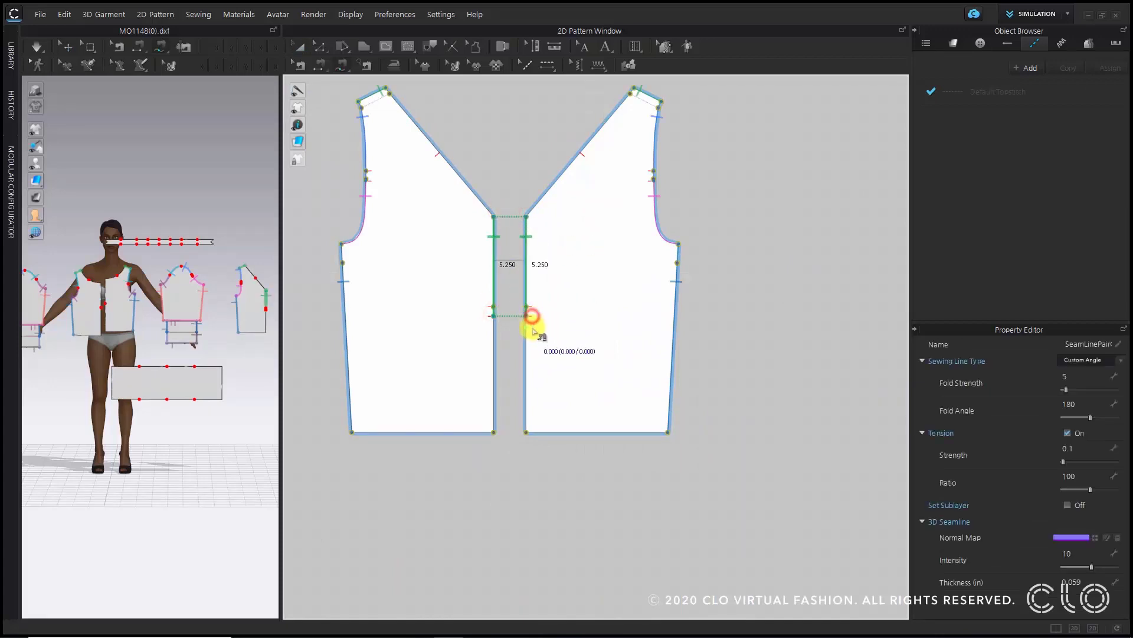
left_click(526, 432)
left_click(493, 316)
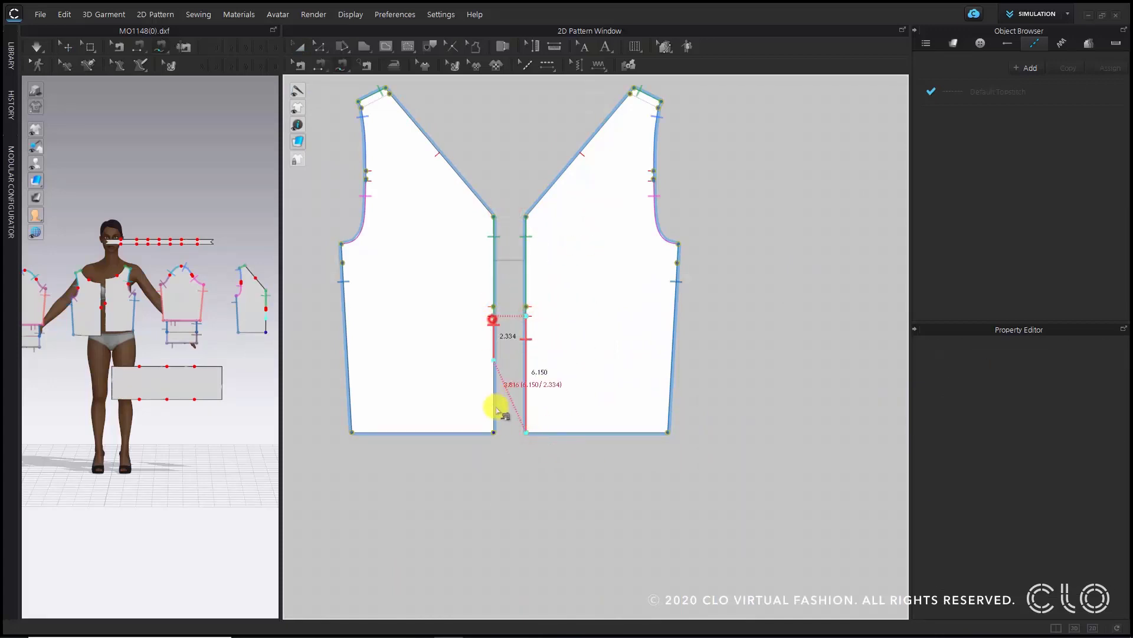
left_click(493, 435)
scroll(436, 362, "down", 4)
scroll(582, 354, "up", 4)
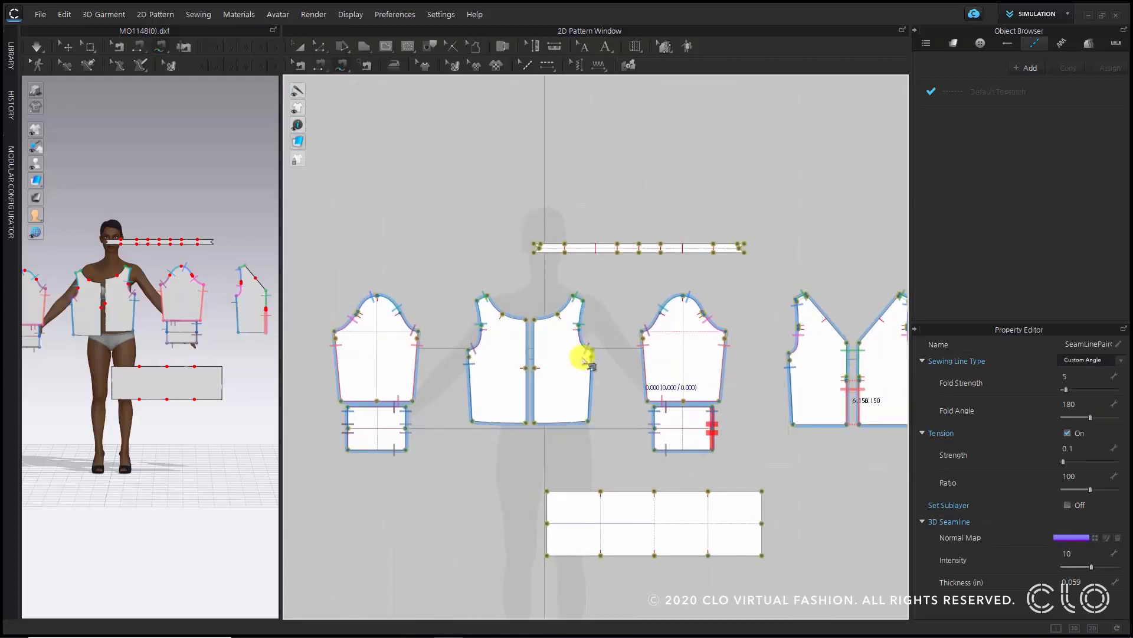
- Sew the center edges of the two round-neck bodice pieces together in upper and lower parts
left_click(472, 384)
left_click(491, 273)
left_click(490, 384)
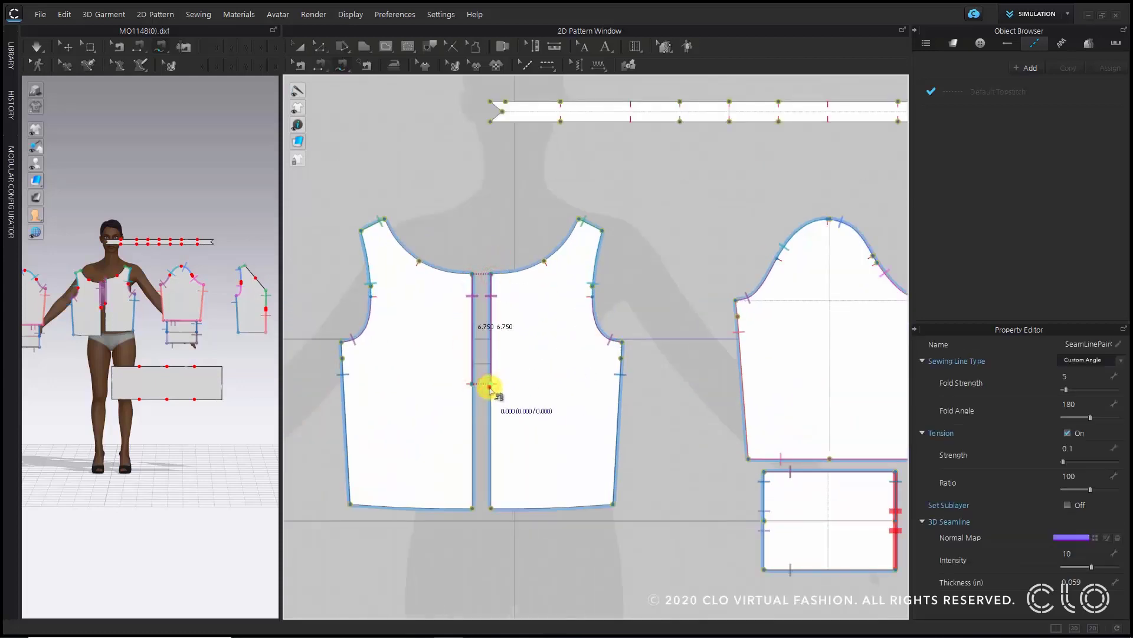
left_click(490, 384)
left_click(492, 508)
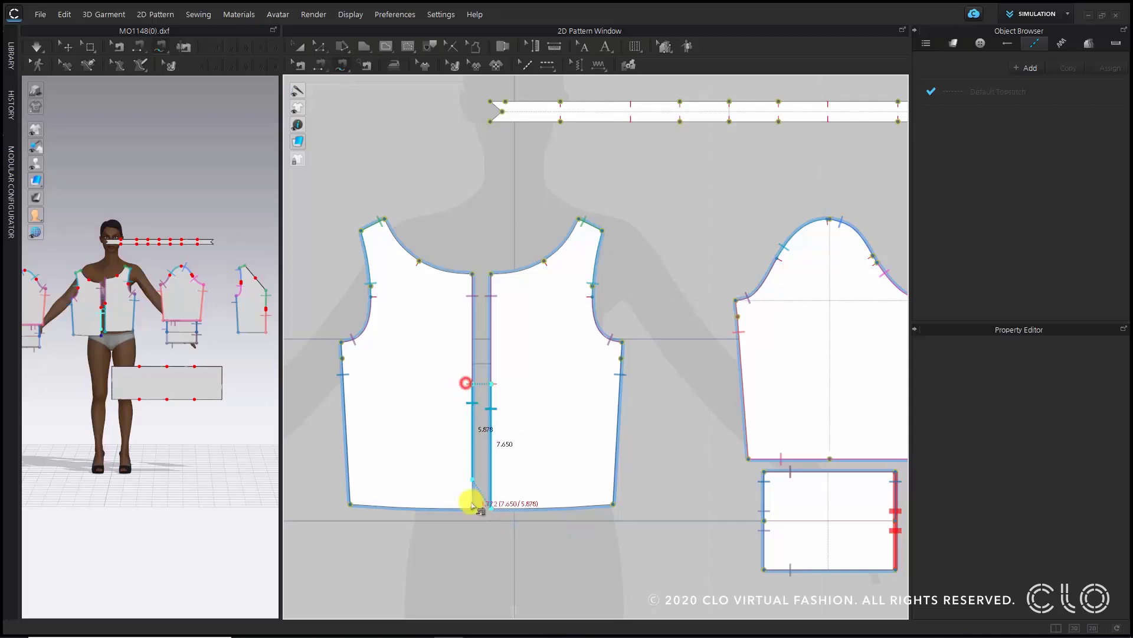
left_click(472, 506)
scroll(463, 490, "down", 5)
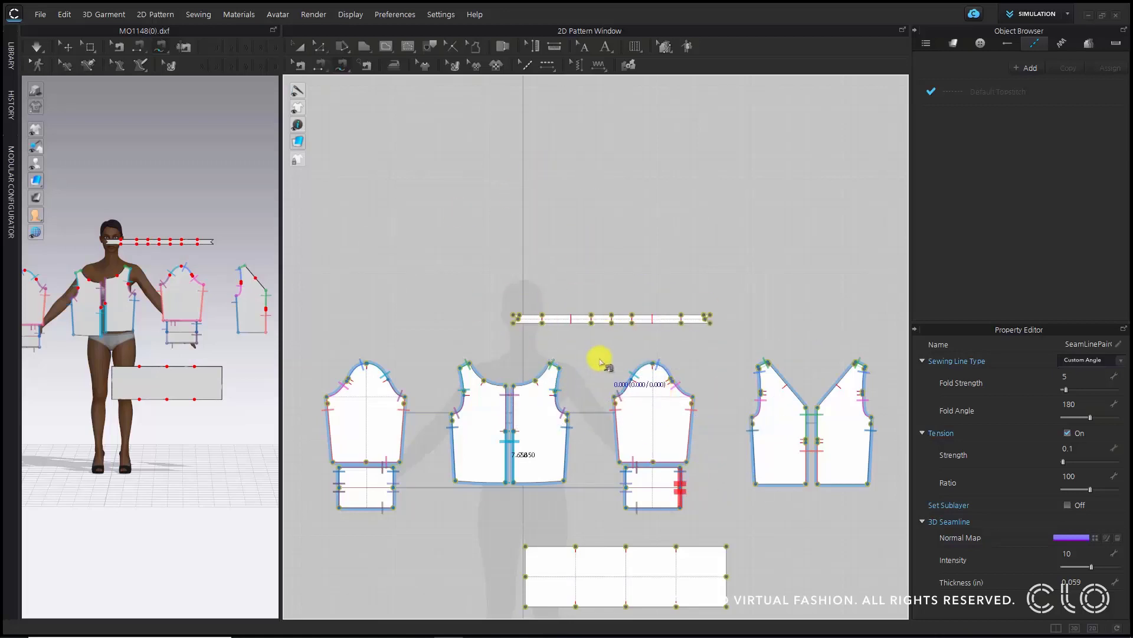
- Move the neckband strip left so it is centered above the round-neck bodice pair
scroll(597, 361, "up", 3)
scroll(463, 354, "down", 1)
scroll(463, 354, "down", 1)
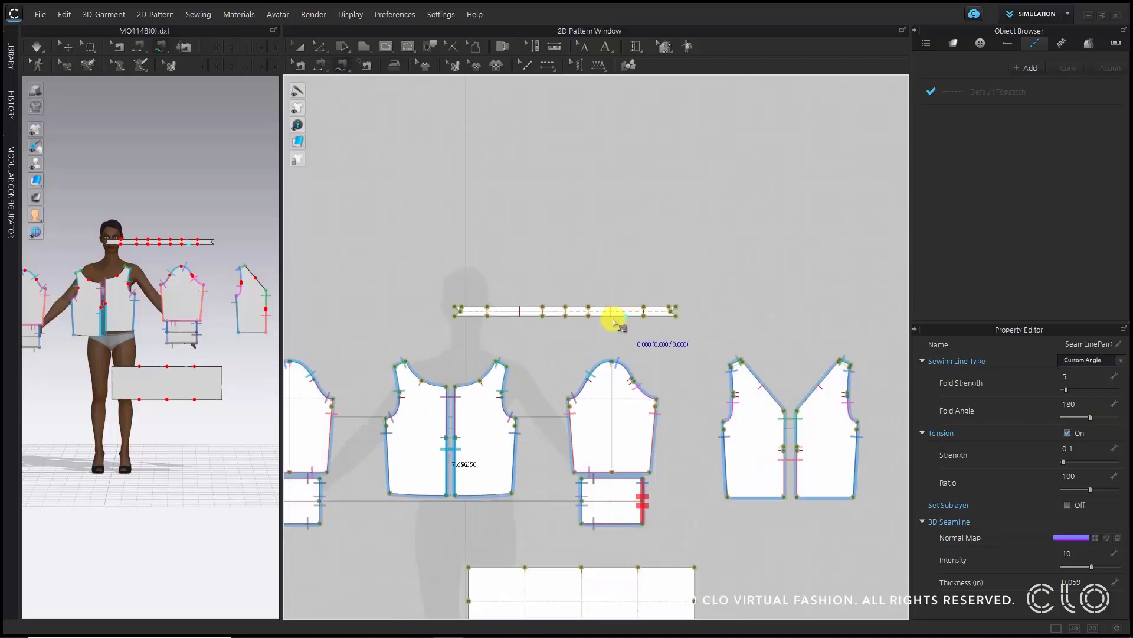
key("a")
left_click_drag(559, 307, 445, 322)
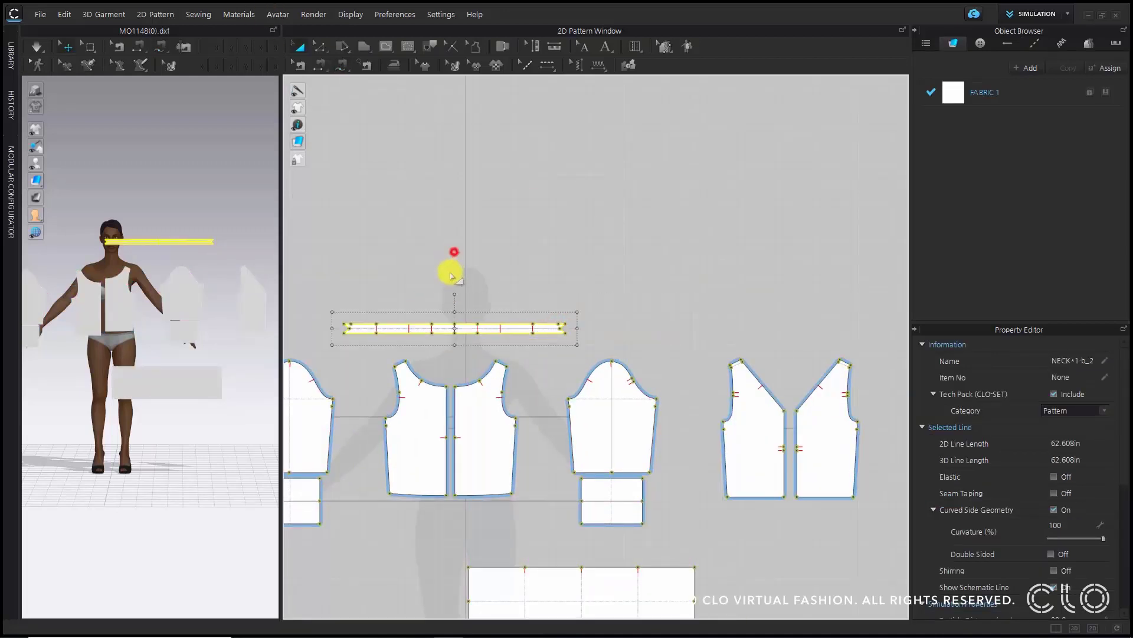
left_click(454, 252)
- Examine the lengths of the neckband segments against the bodice neckline
scroll(454, 295, "up", 2)
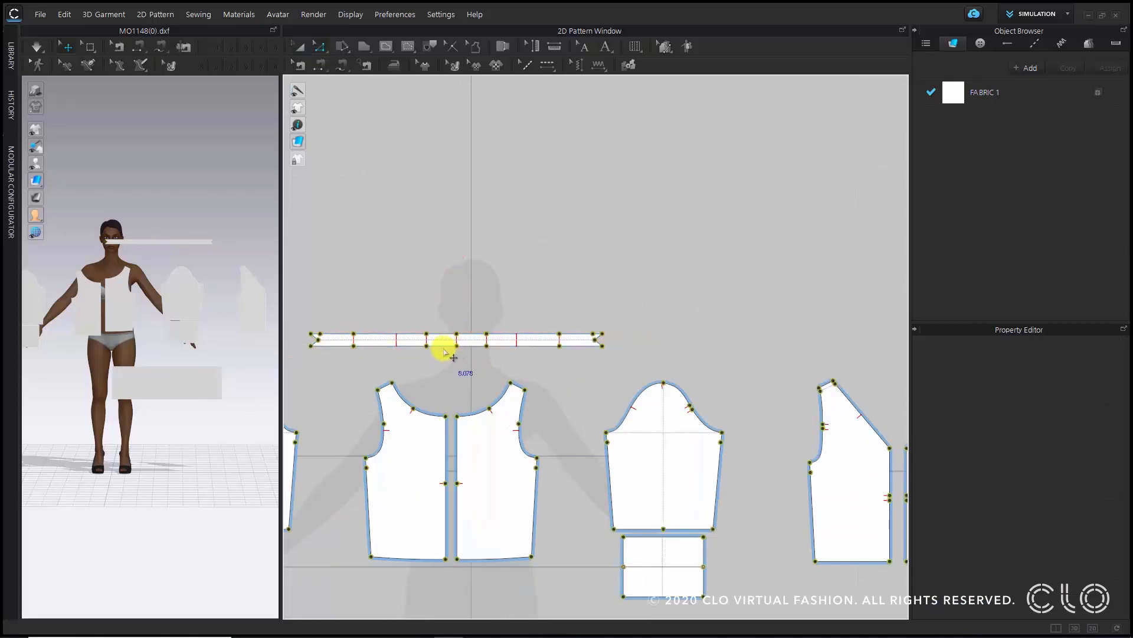
left_click(444, 345)
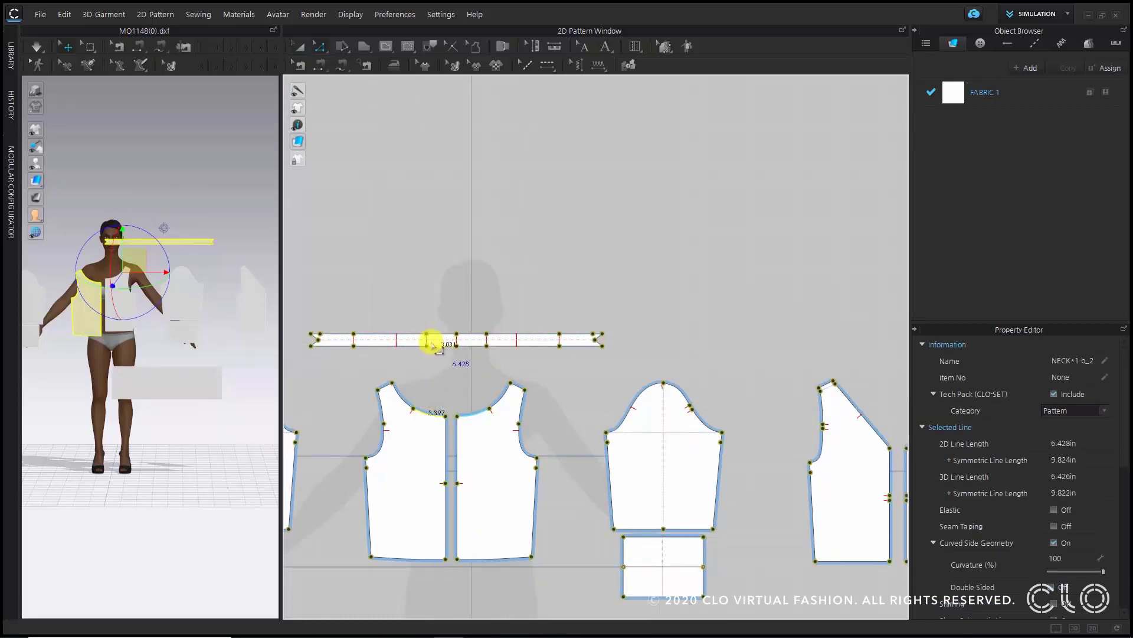
left_click(409, 346)
left_click(398, 393, "shift")
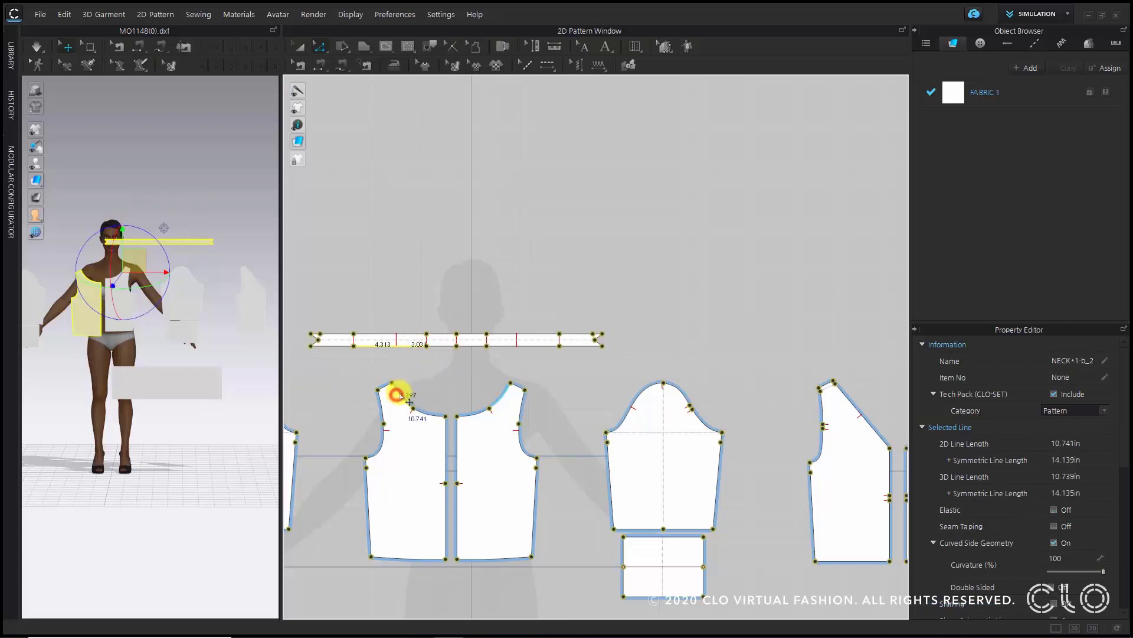
left_click(464, 298)
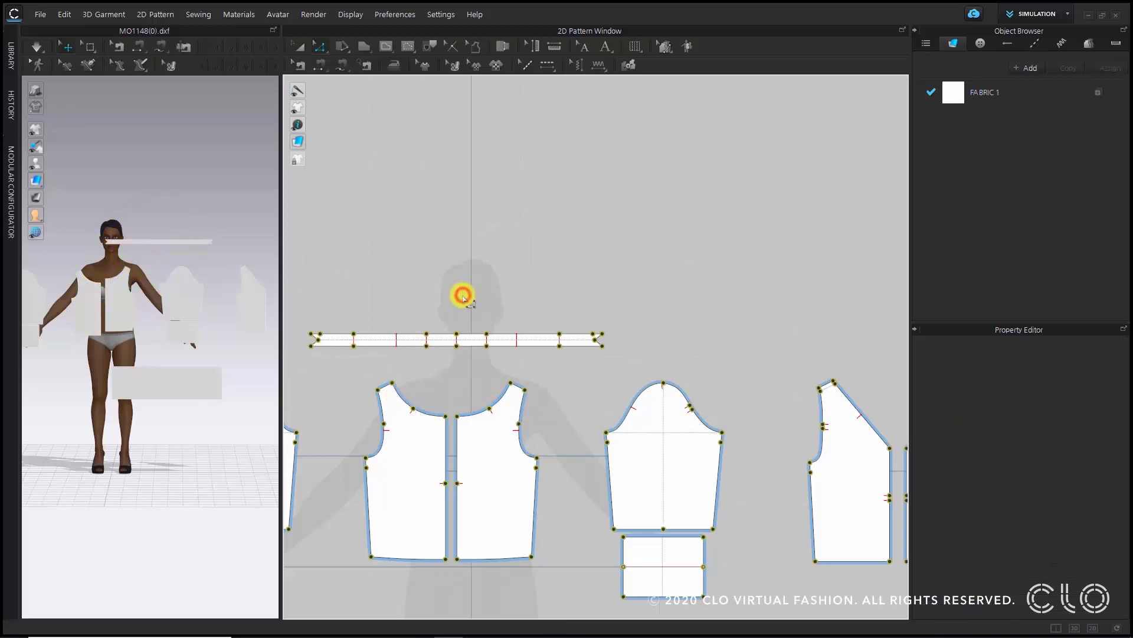
scroll(464, 348, "up", 3)
scroll(552, 362, "down", 3)
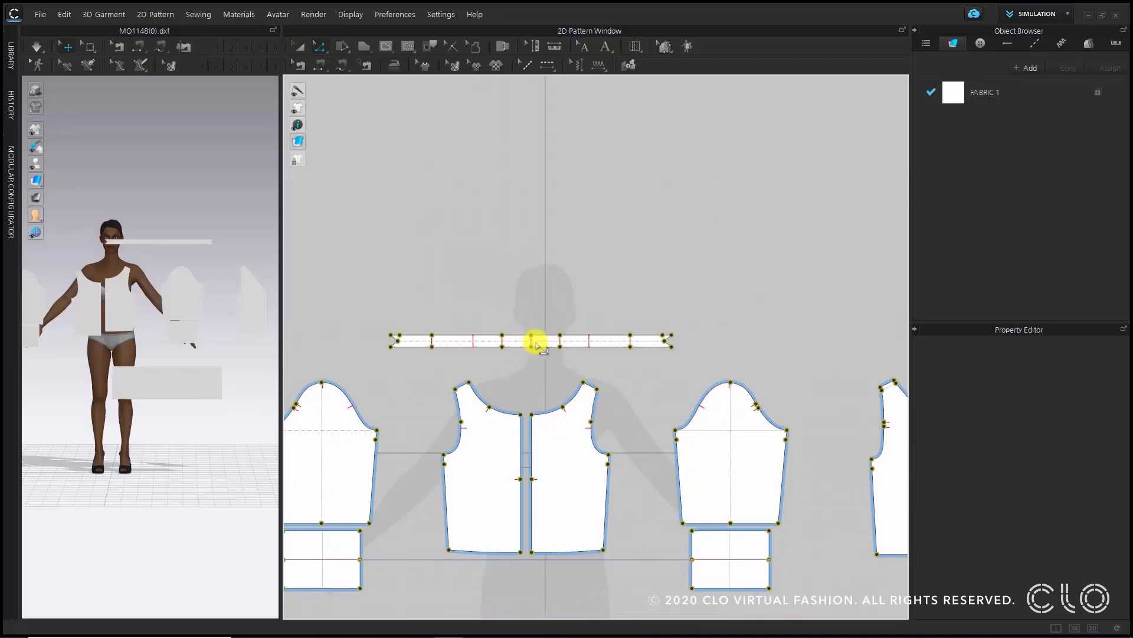
scroll(531, 340, "up", 5)
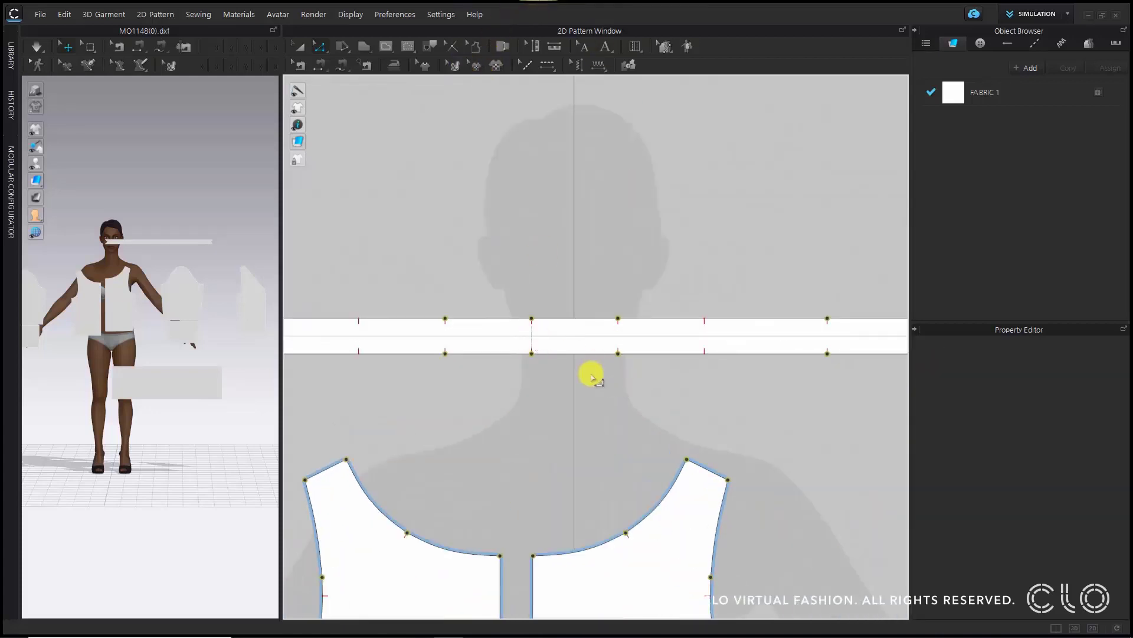
- Cut the neckband strip along its vertical internal line at the center
scroll(526, 344, "up", 5)
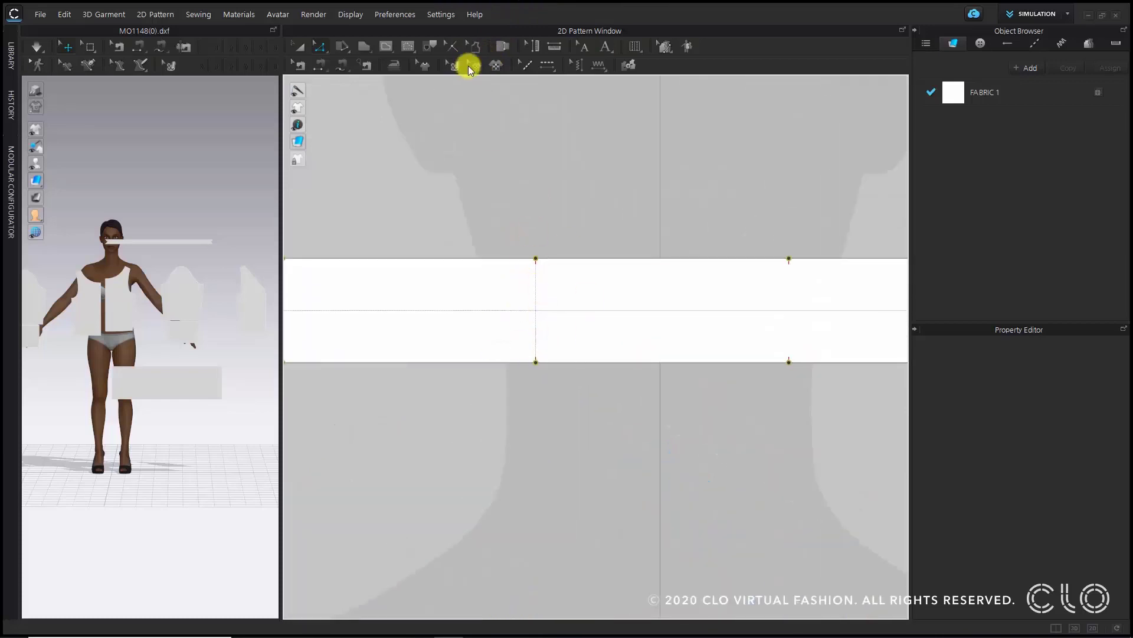
left_click(433, 47)
left_click(536, 276)
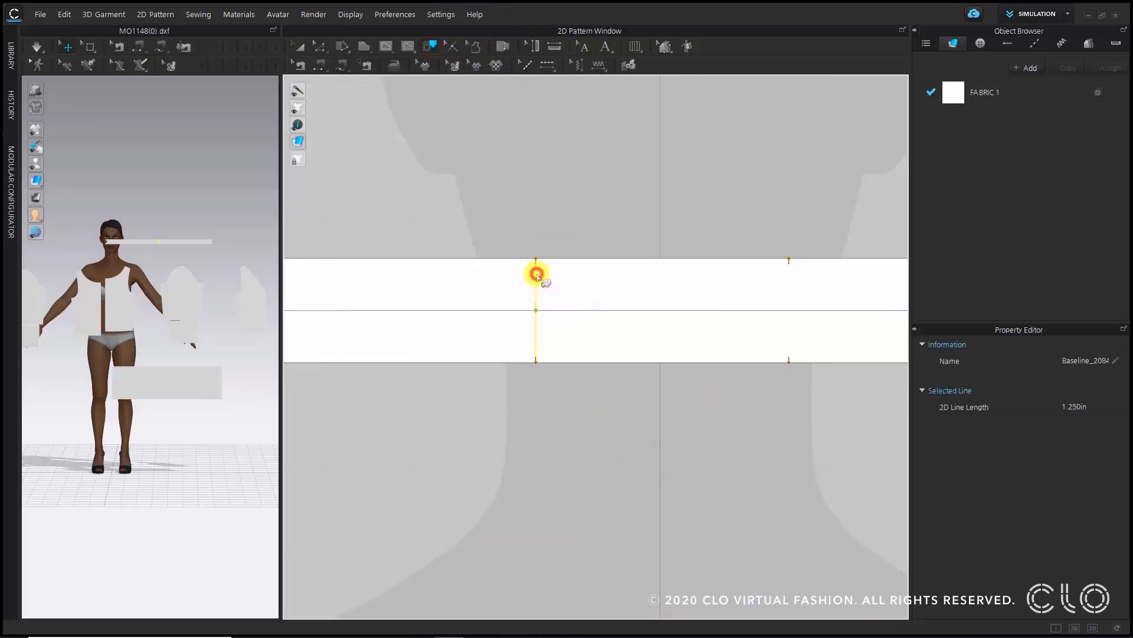
right_click(536, 274)
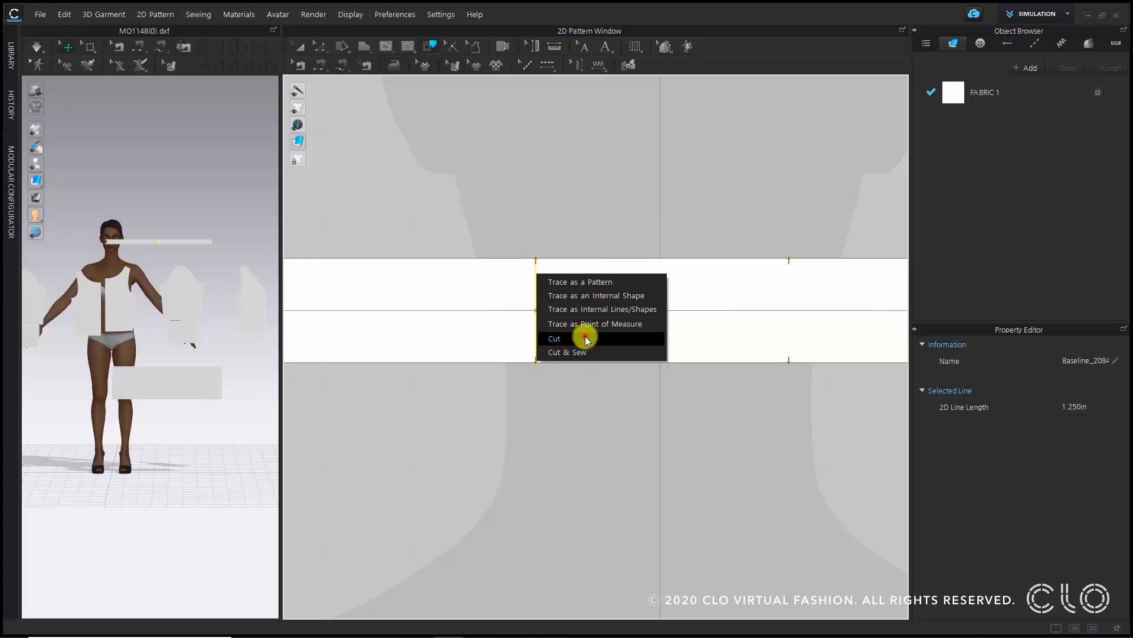
left_click(584, 337)
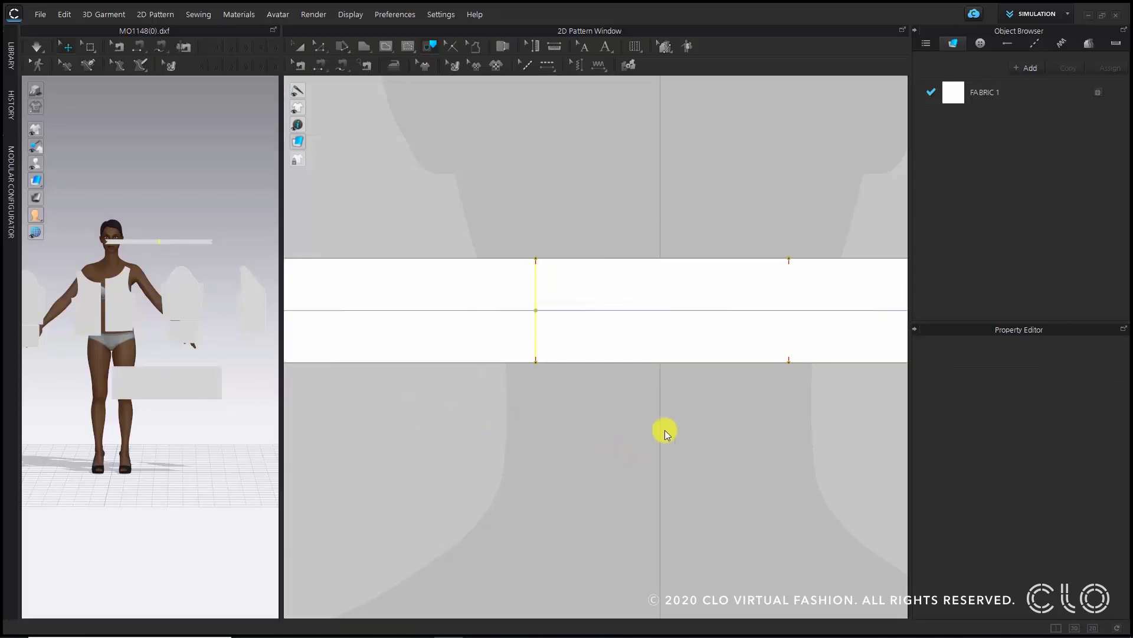
- Delete the right-hand piece of the cut neckband
scroll(665, 429, "down", 10)
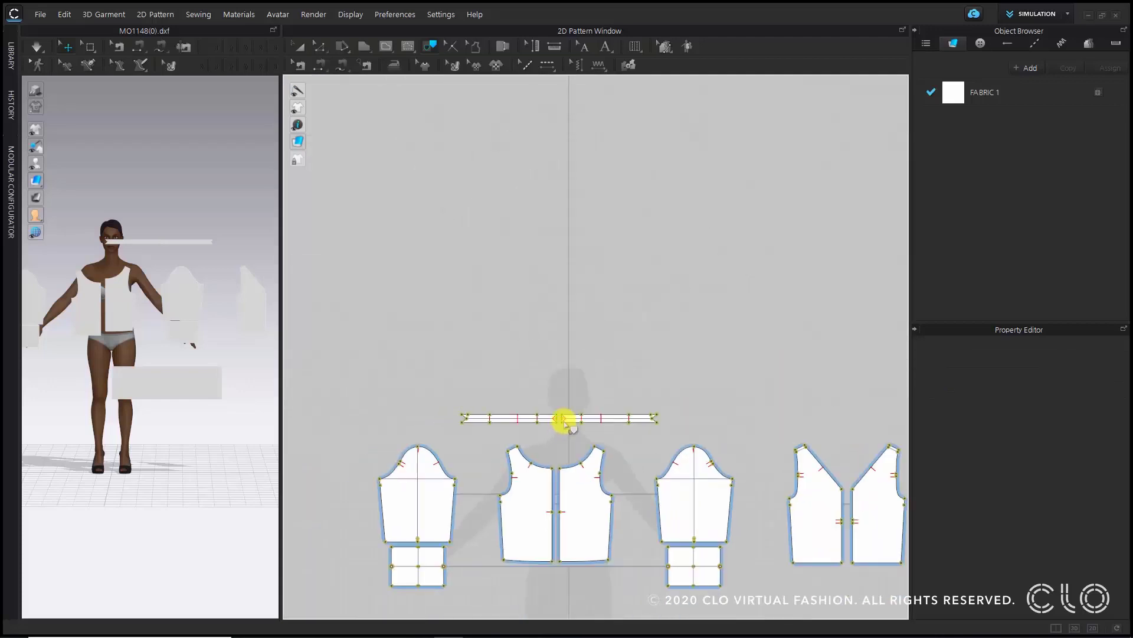
scroll(566, 422, "up", 4)
left_click(596, 417)
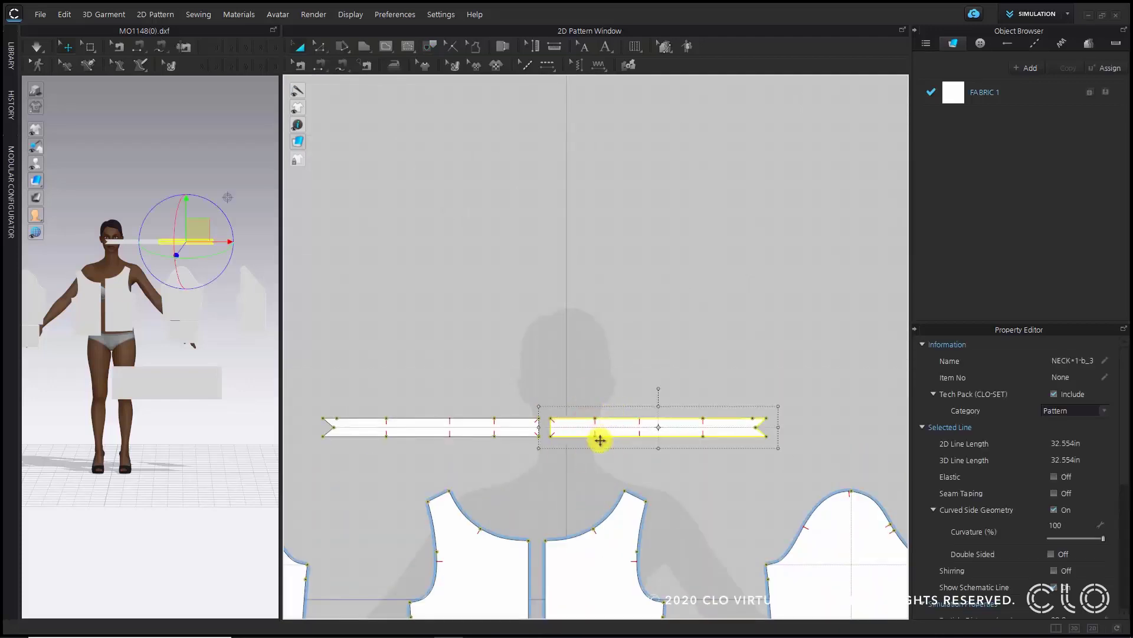
right_click(603, 426)
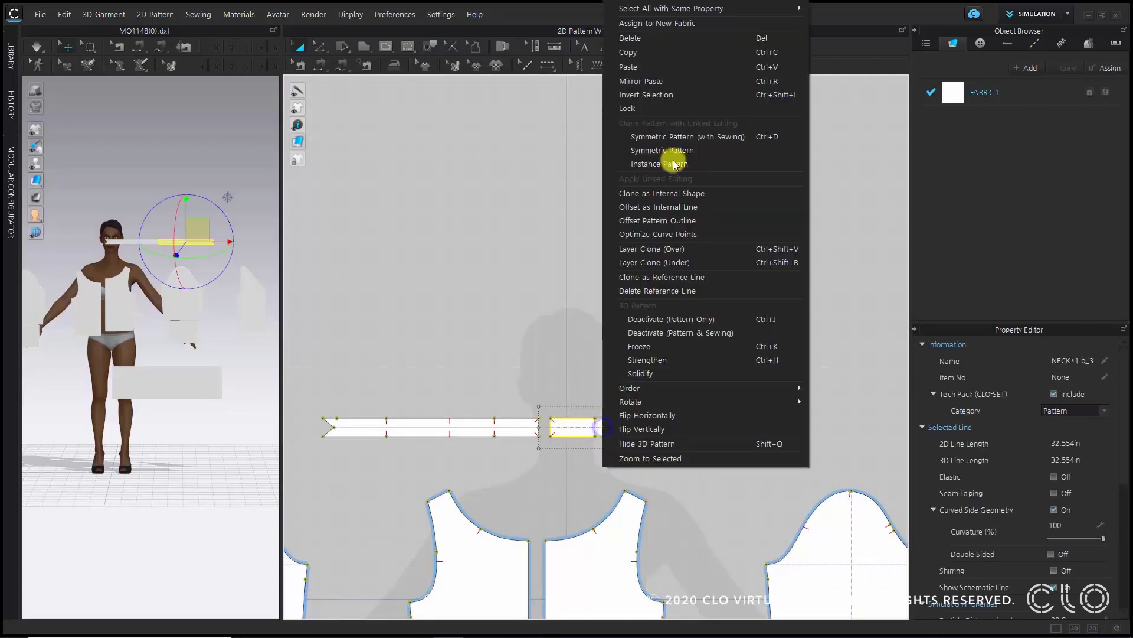
left_click(641, 34)
- Unfold the remaining neckband half symmetrically with sewing along its cut end edge
scroll(539, 427, "up", 2)
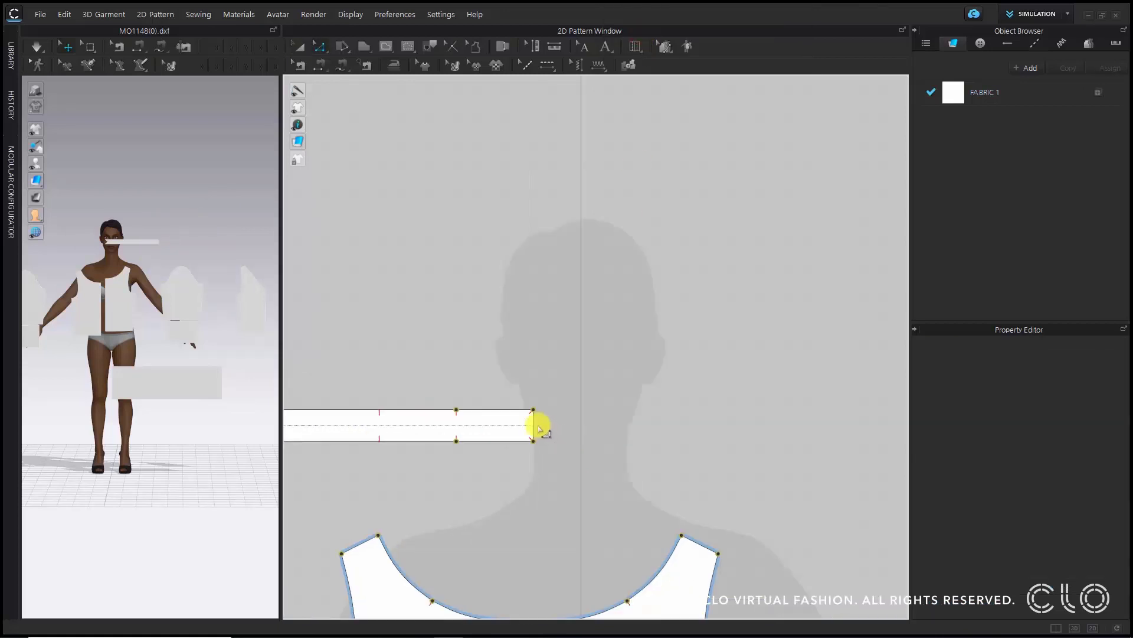
right_click(533, 419)
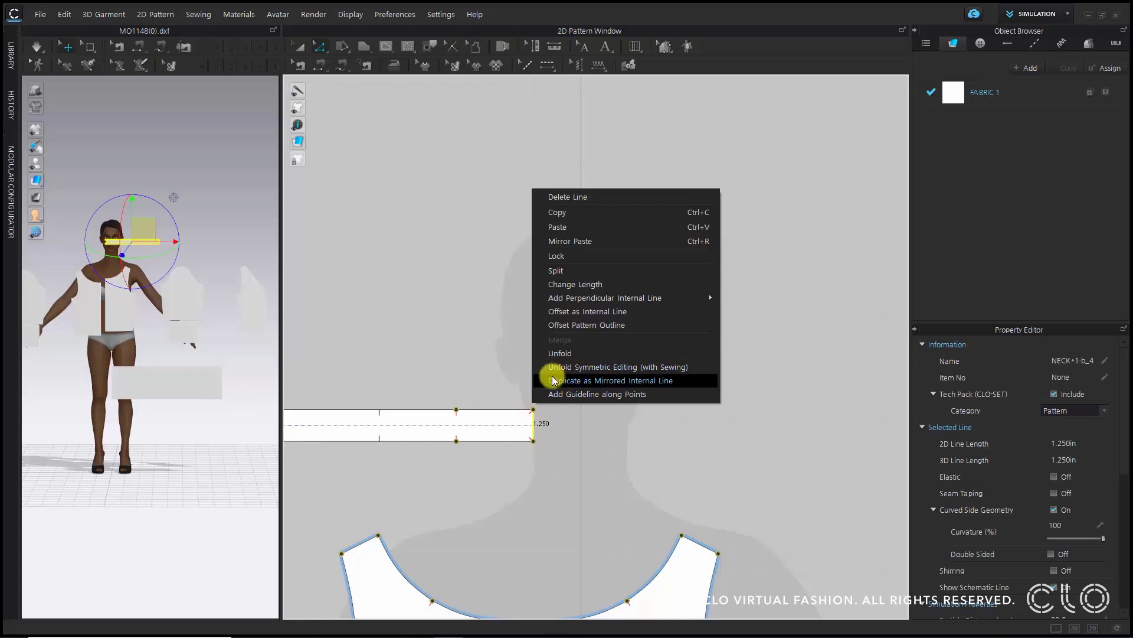
left_click(697, 367)
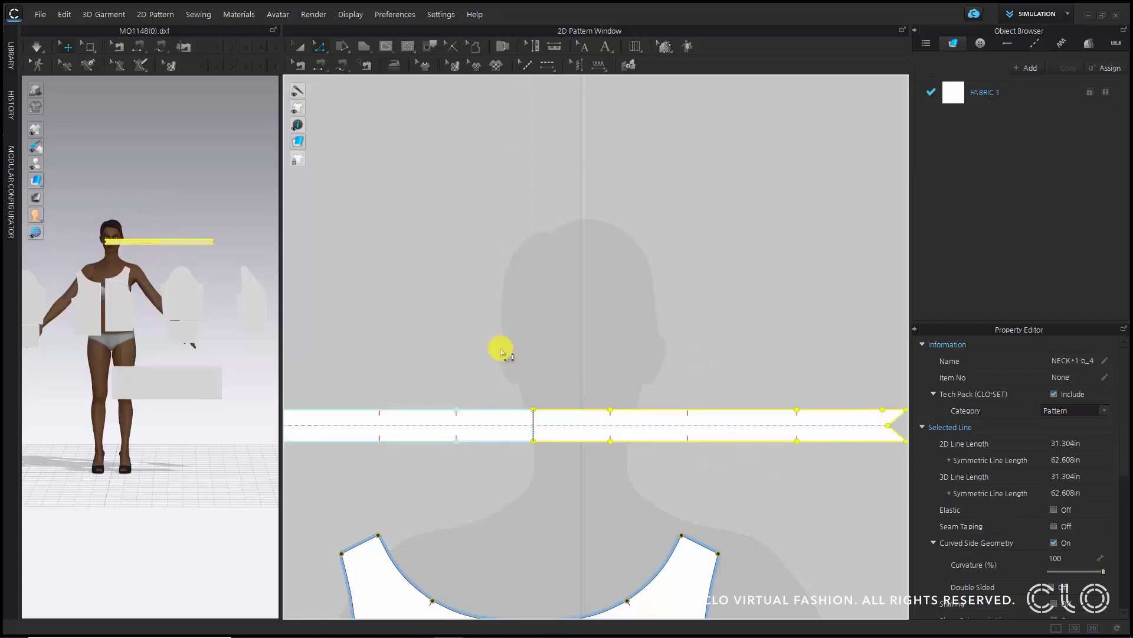
left_click(501, 349)
scroll(501, 349, "down", 3)
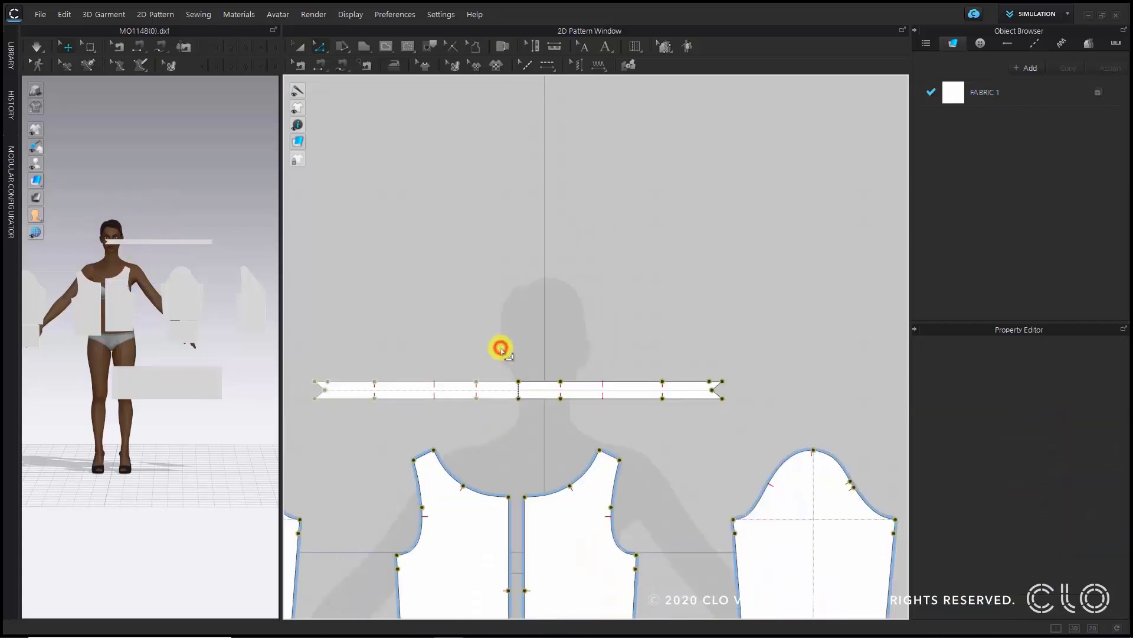
left_click(537, 389)
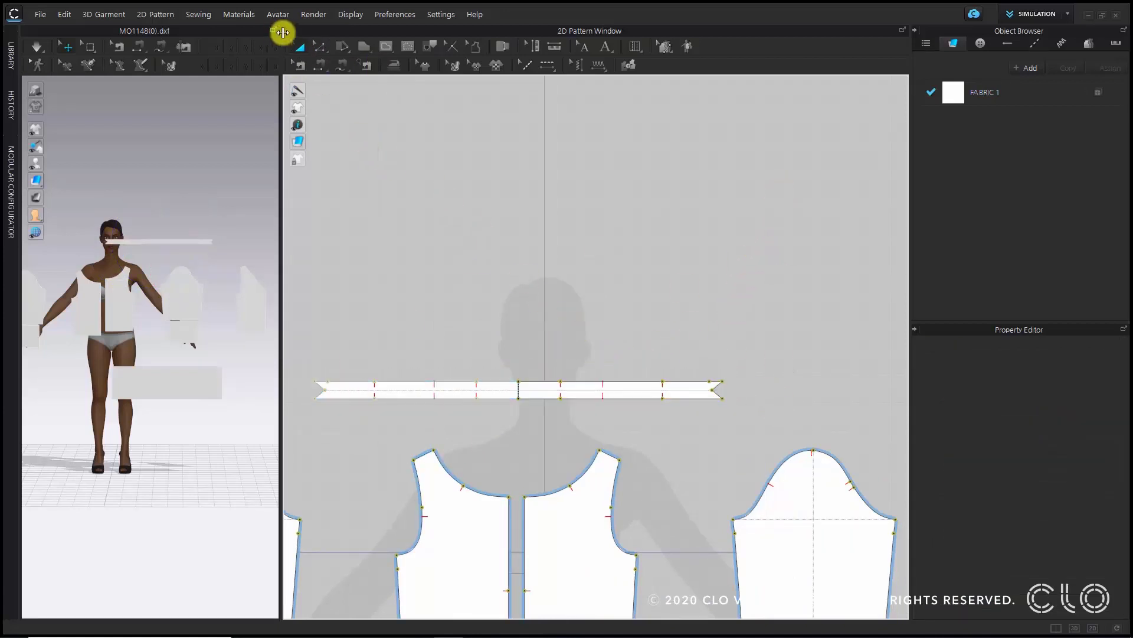
- Sew the neckband's lower edge to the round-neck bodice neckline in two segments with Free Sewing
left_click(347, 68)
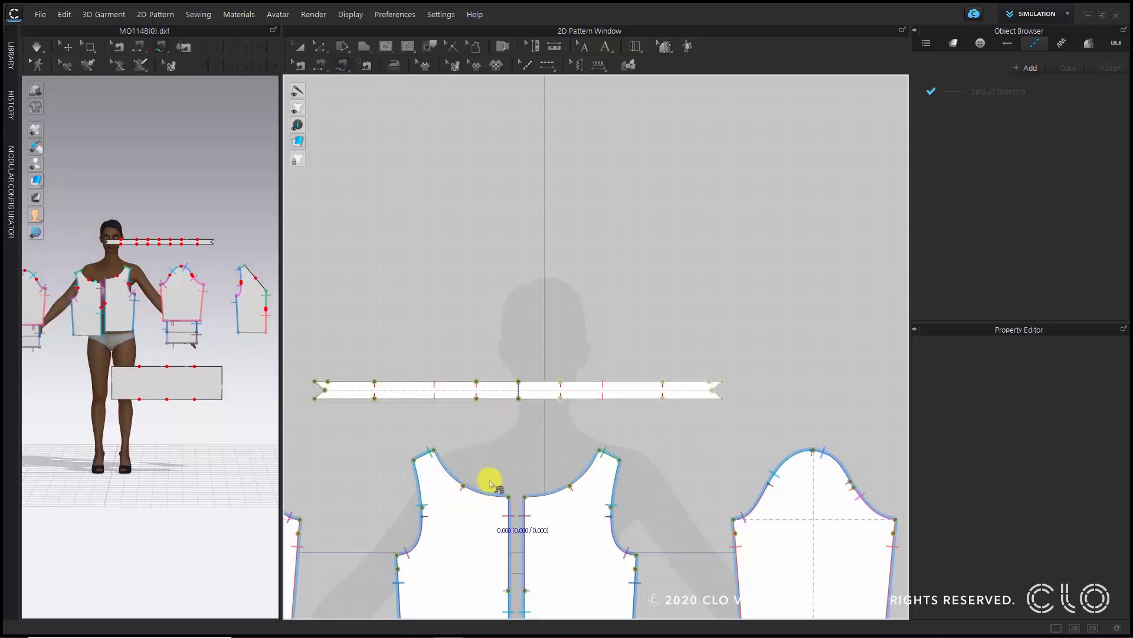
left_click_drag(519, 400, 483, 400)
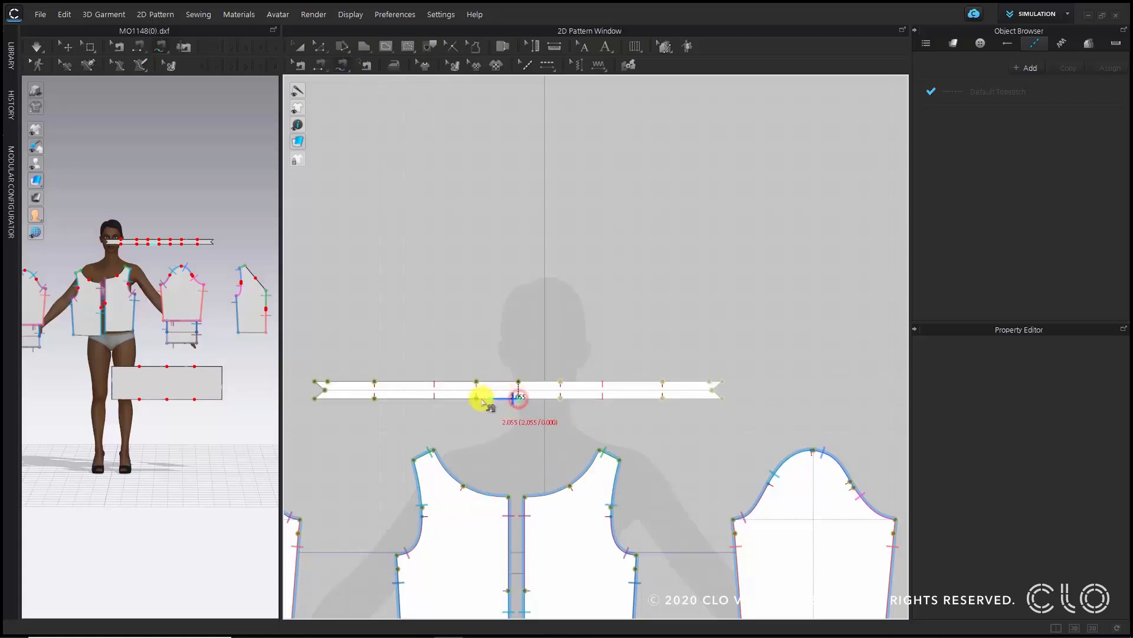
left_click(508, 497)
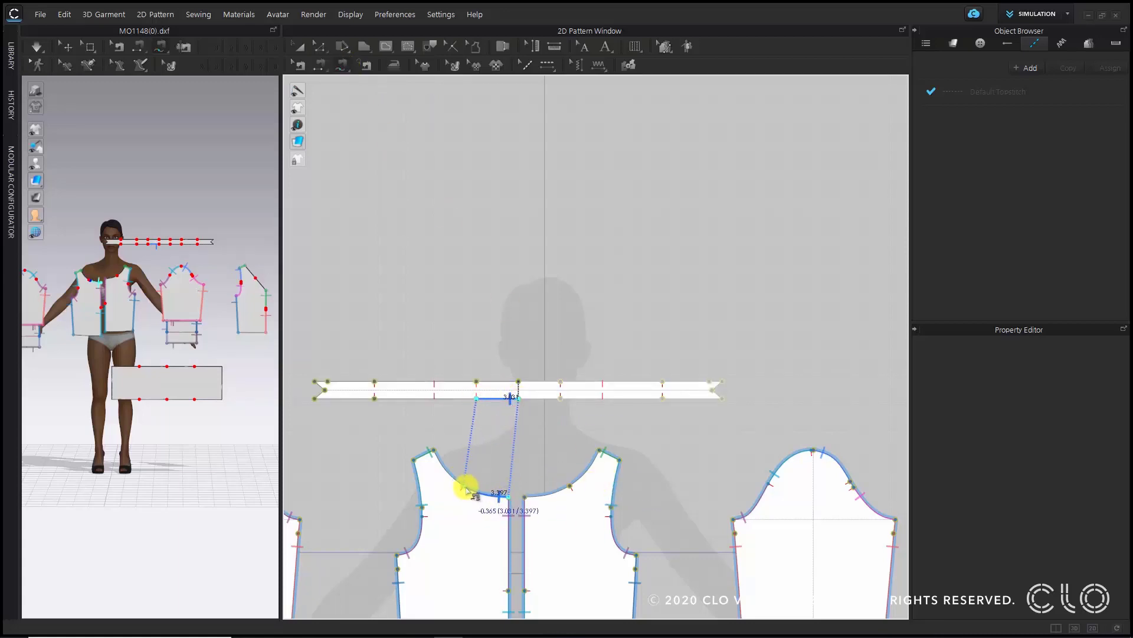
scroll(470, 490, "up", 3)
scroll(470, 511, "up", 1)
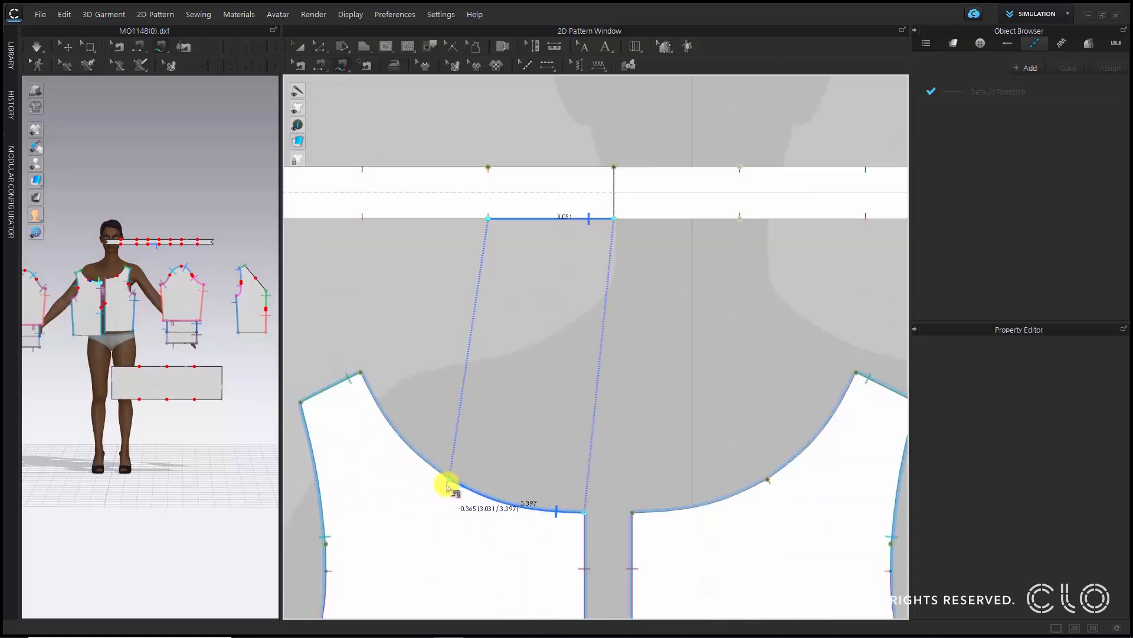
left_click(447, 484)
scroll(649, 348, "down", 2)
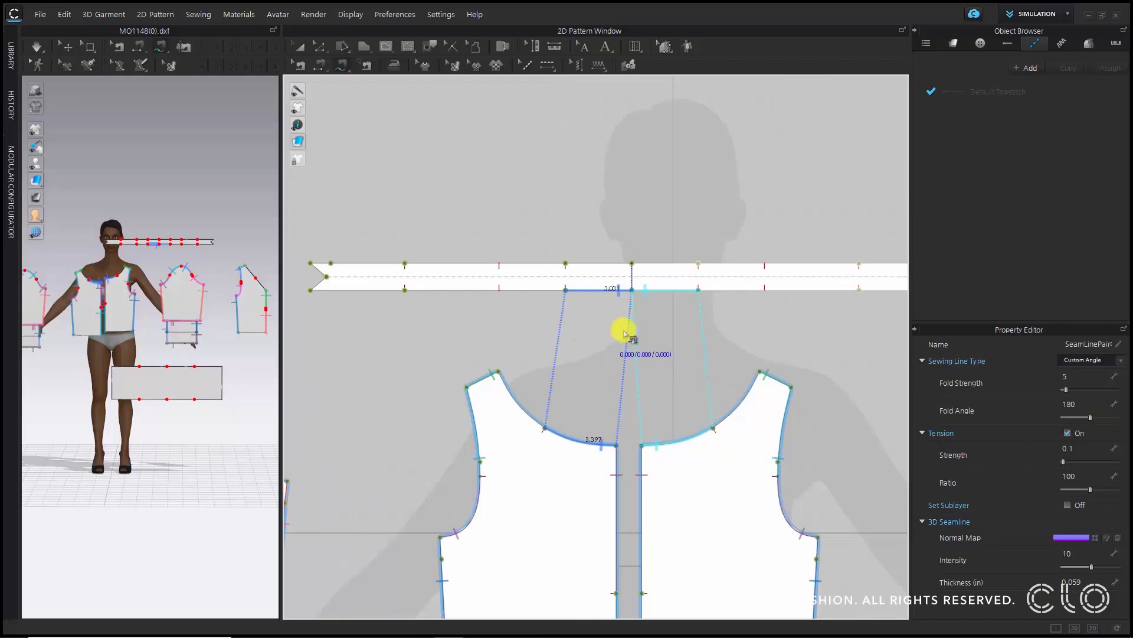
left_click(608, 292)
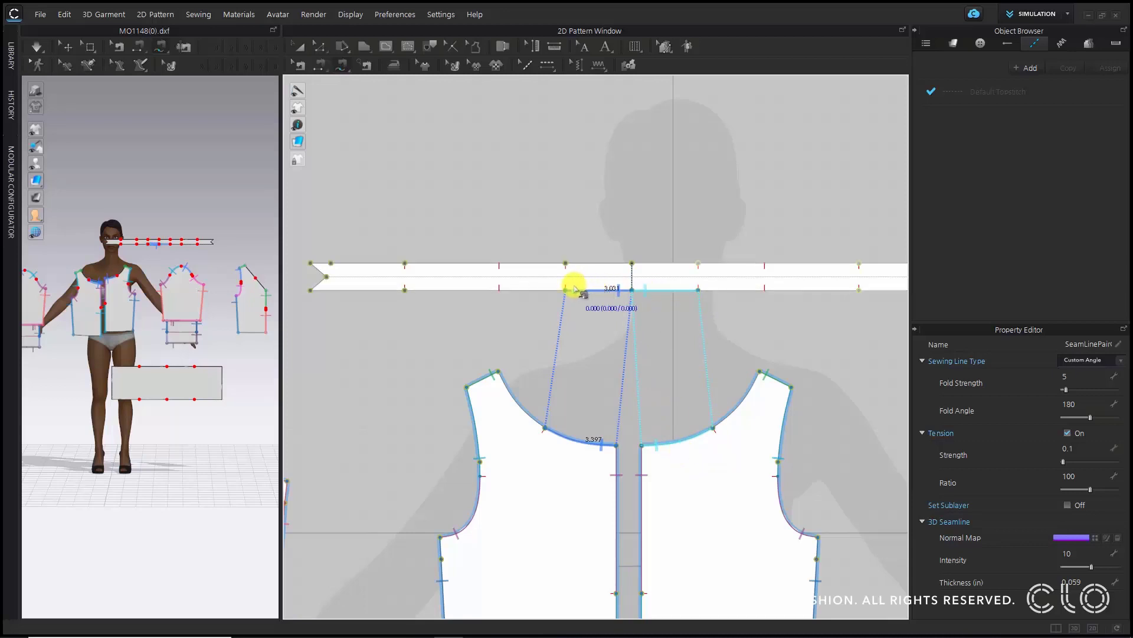
left_click(498, 290)
left_click(544, 428)
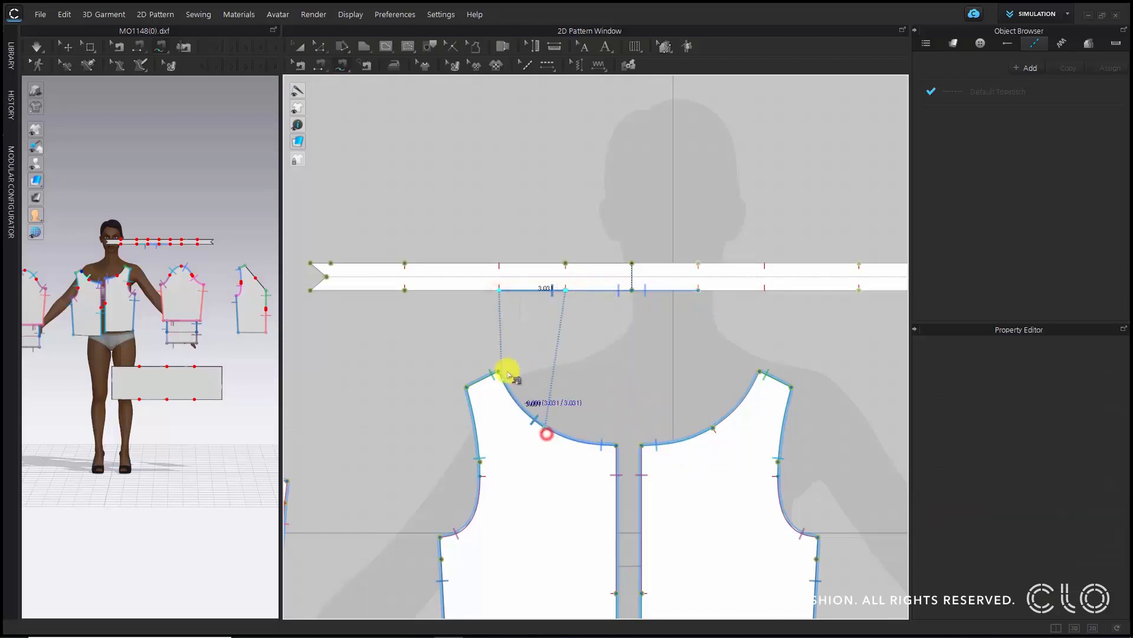
left_click(504, 370)
scroll(541, 401, "down", 1)
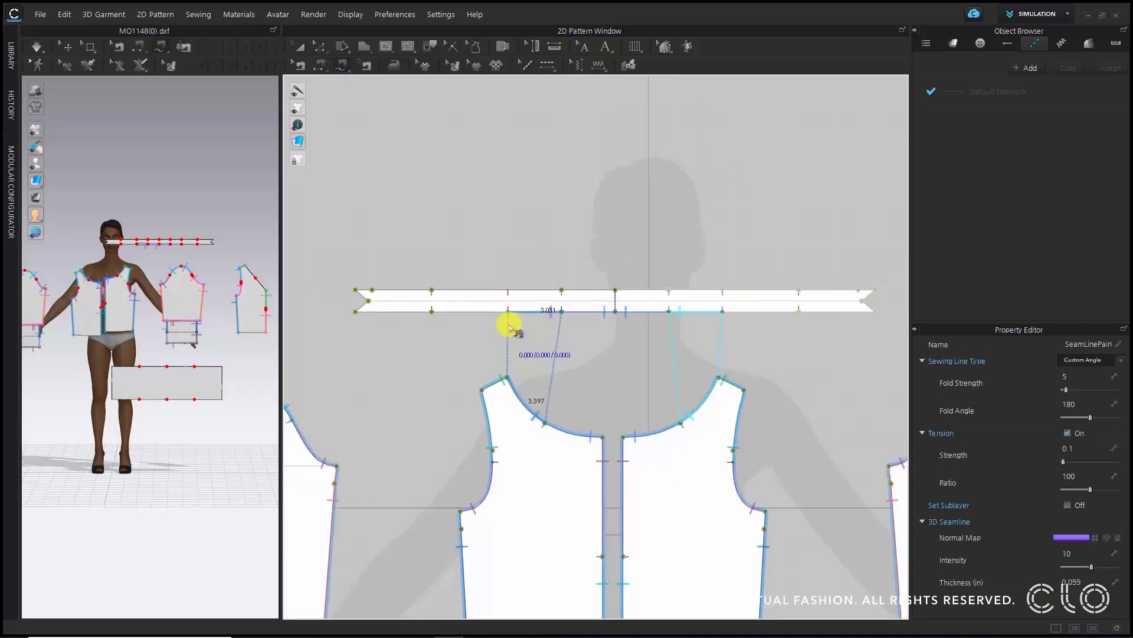
- Sew the next neckband segment to the upper part of the V-neck bodice's neckline edge
scroll(509, 378, "down", 4)
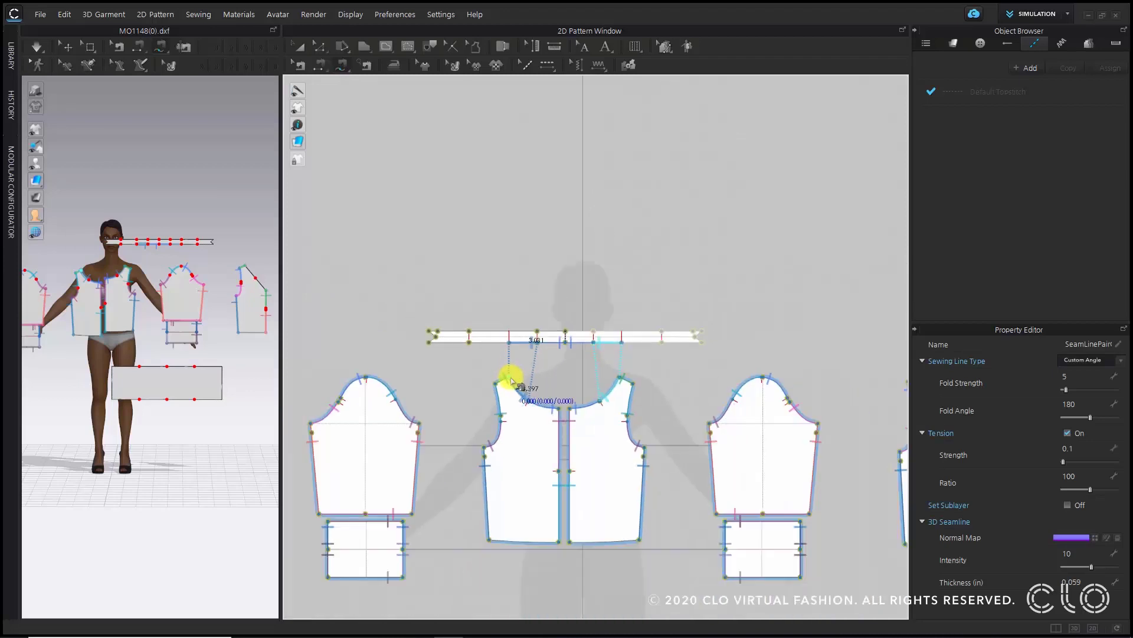
scroll(506, 384, "up", 5)
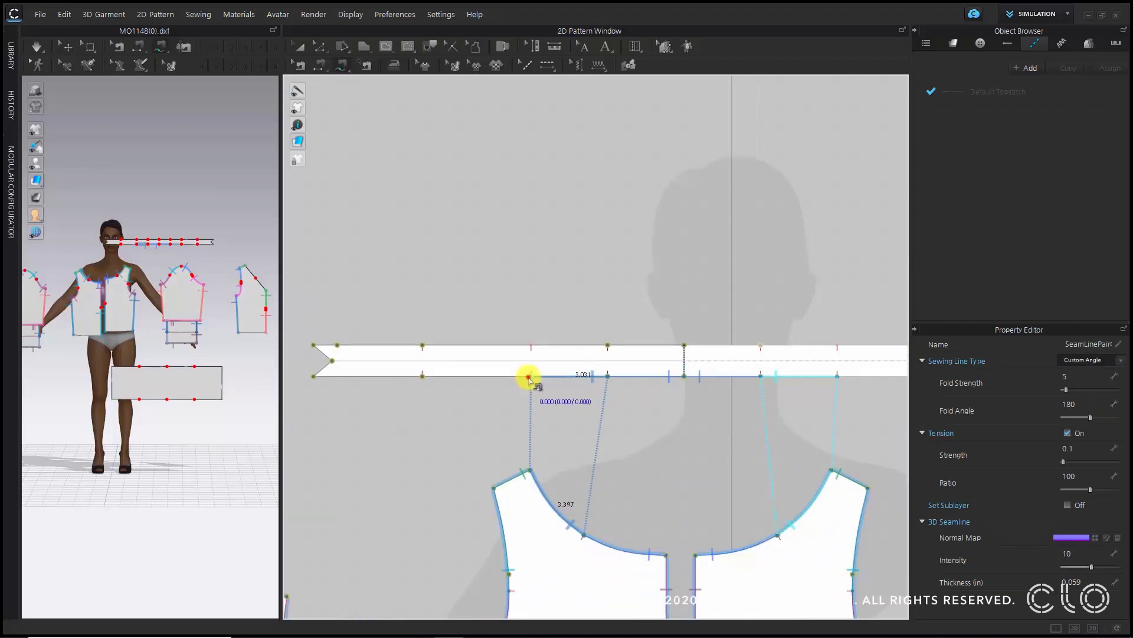
left_click(529, 377)
left_click(423, 378)
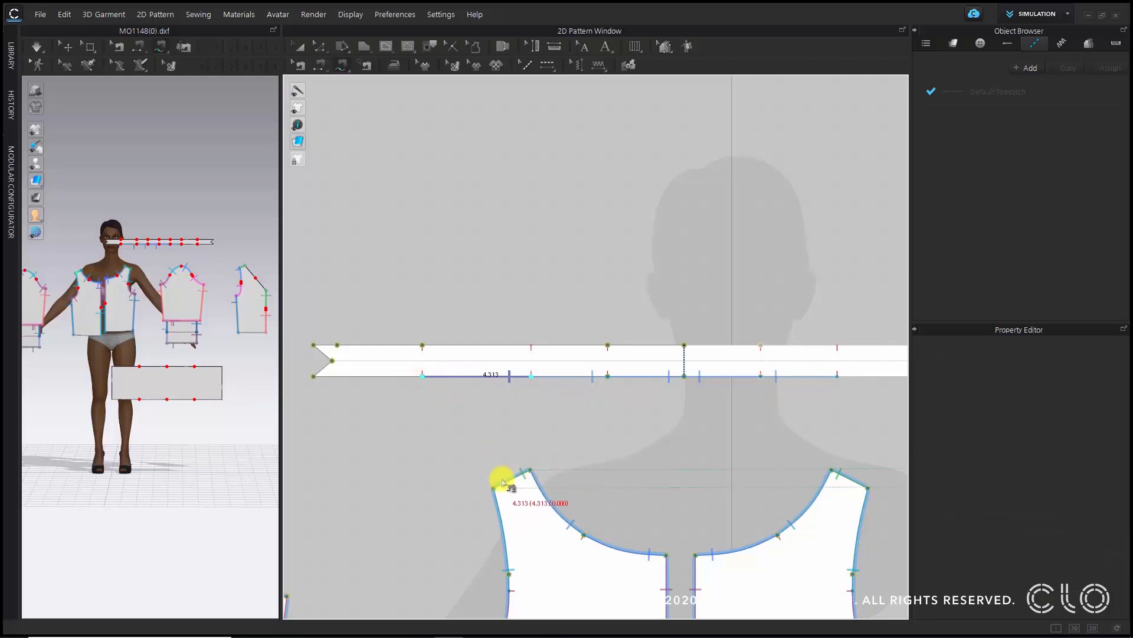
scroll(499, 479, "down", 5)
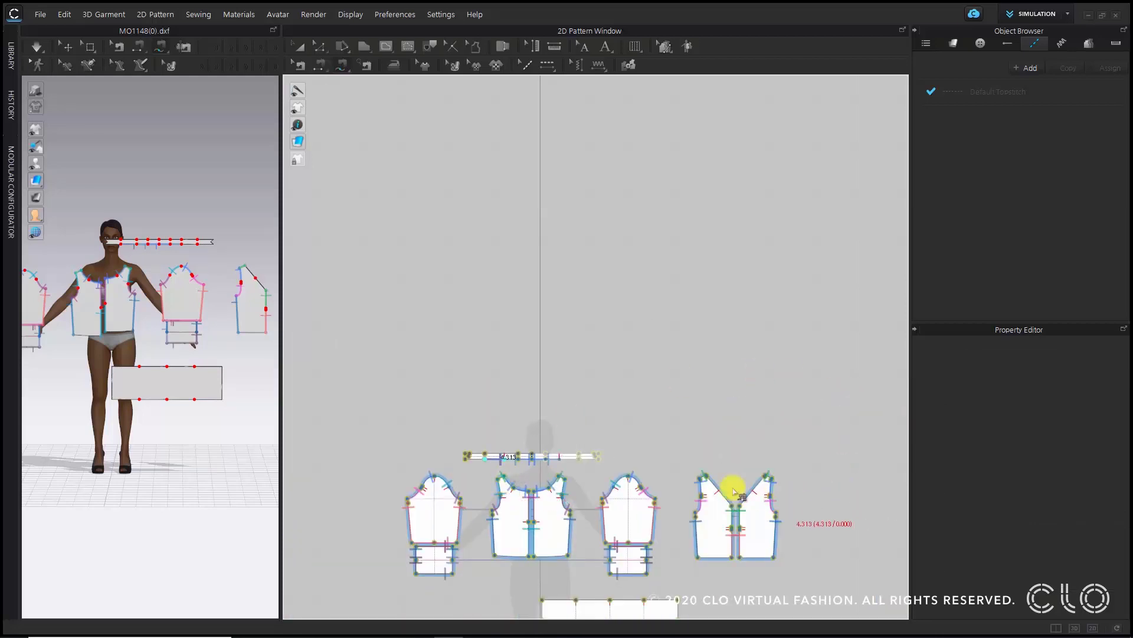
scroll(743, 478, "up", 5)
scroll(797, 386, "up", 4)
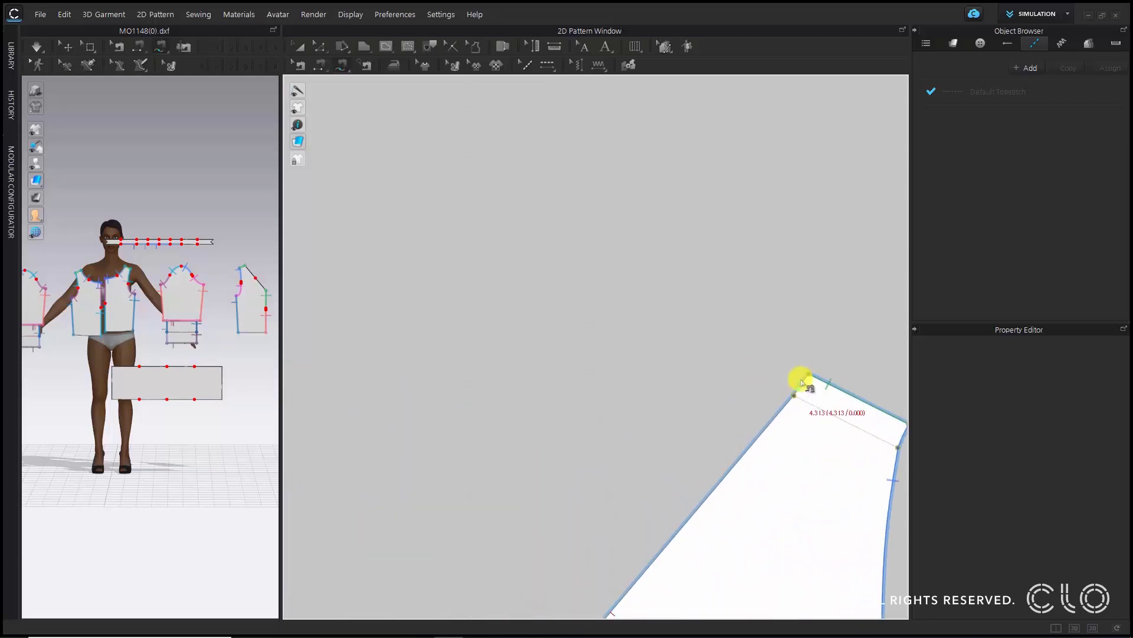
scroll(806, 380, "down", 2)
left_click(804, 373)
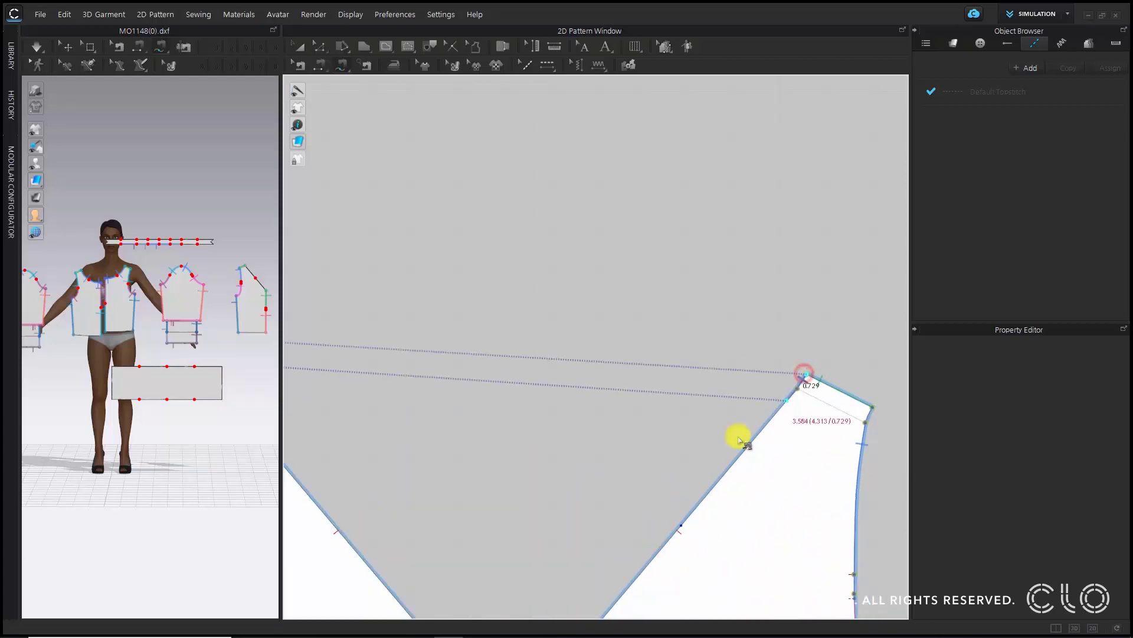
left_click(680, 534)
- Sew the neckband's end segment to the lower V-neck edge down to the neck point
scroll(747, 437, "down", 3)
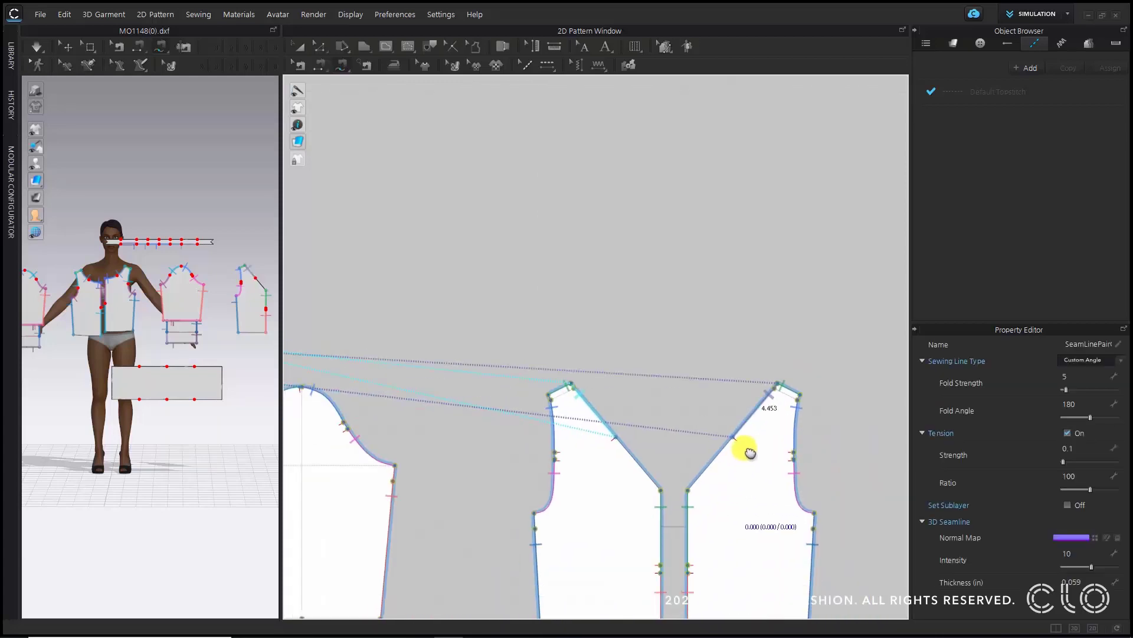
scroll(746, 450, "up", 2)
left_click(738, 304)
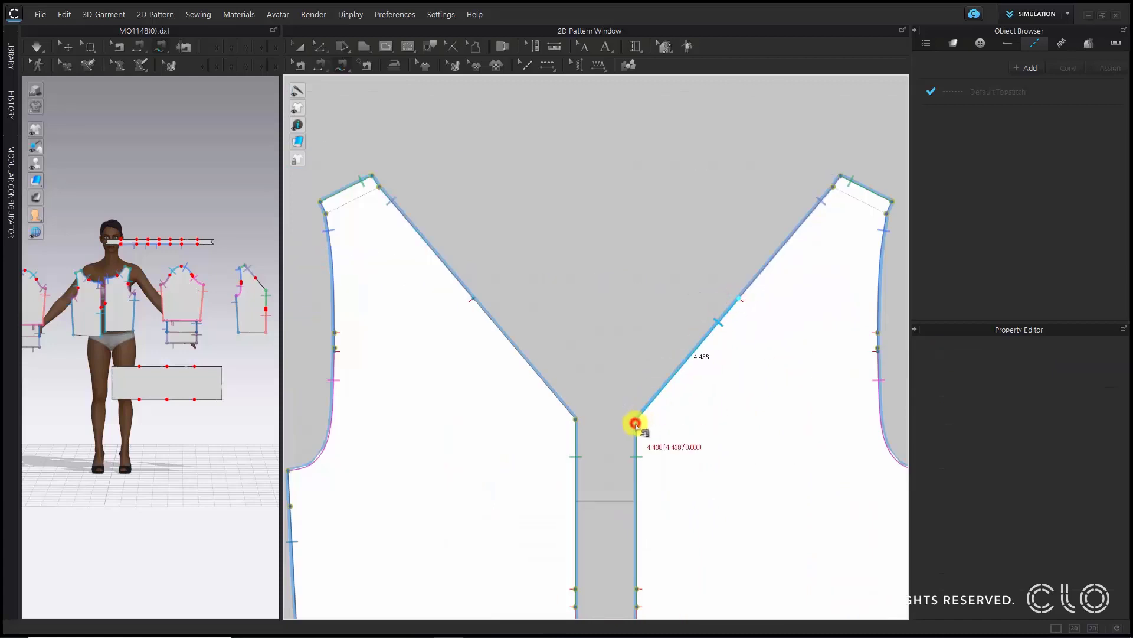
scroll(637, 423, "down", 5)
scroll(514, 357, "up", 8)
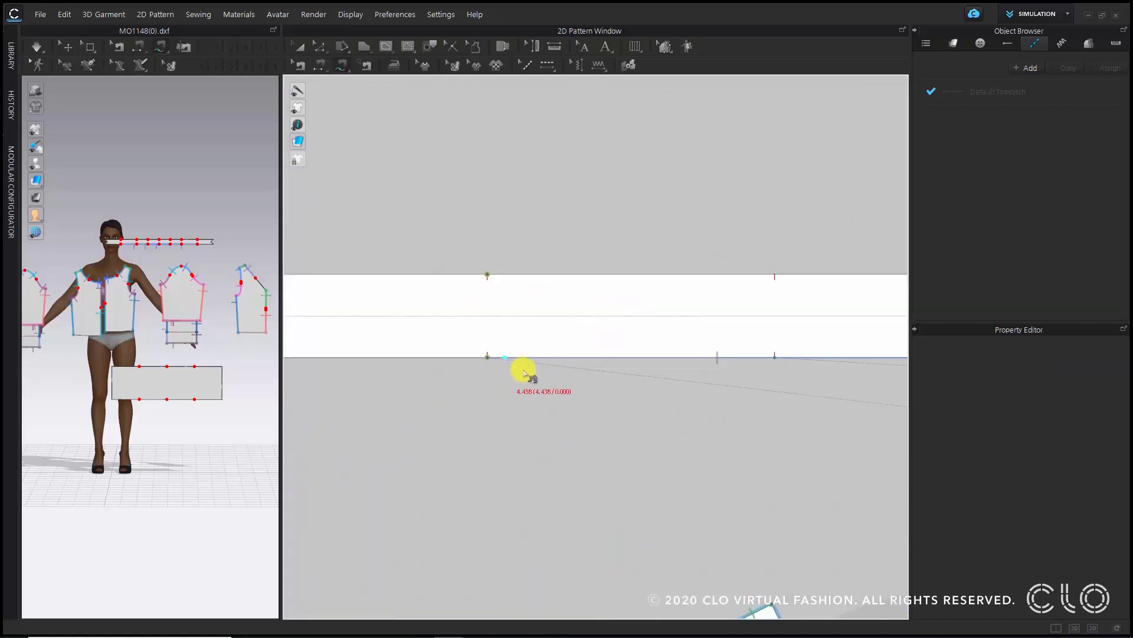
left_click(631, 422)
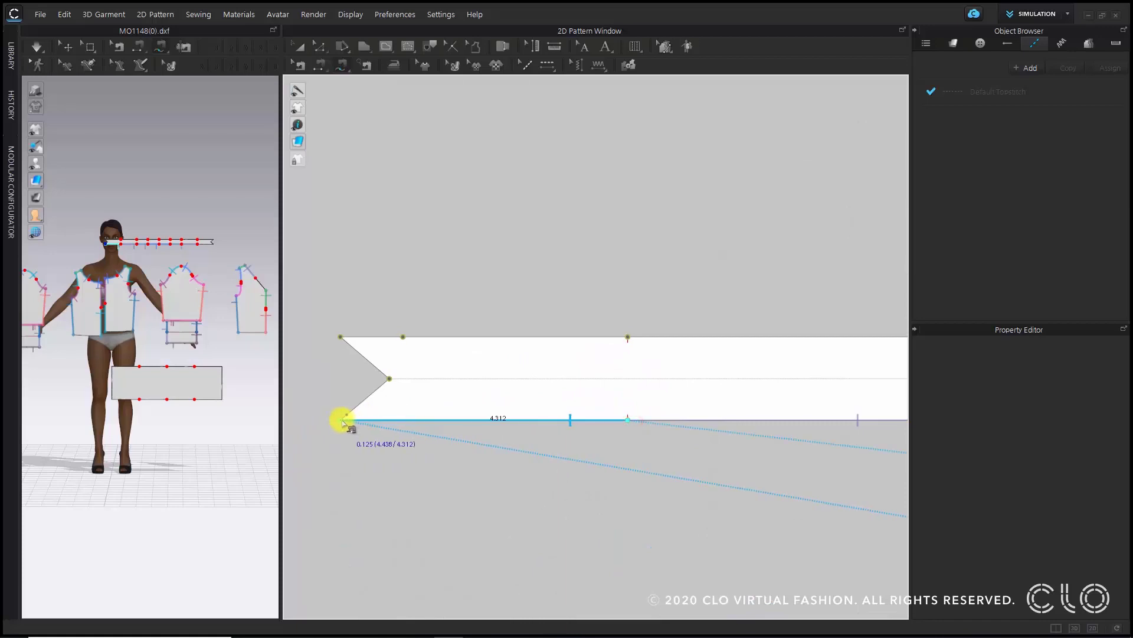
left_click(591, 455)
scroll(587, 451, "down", 6)
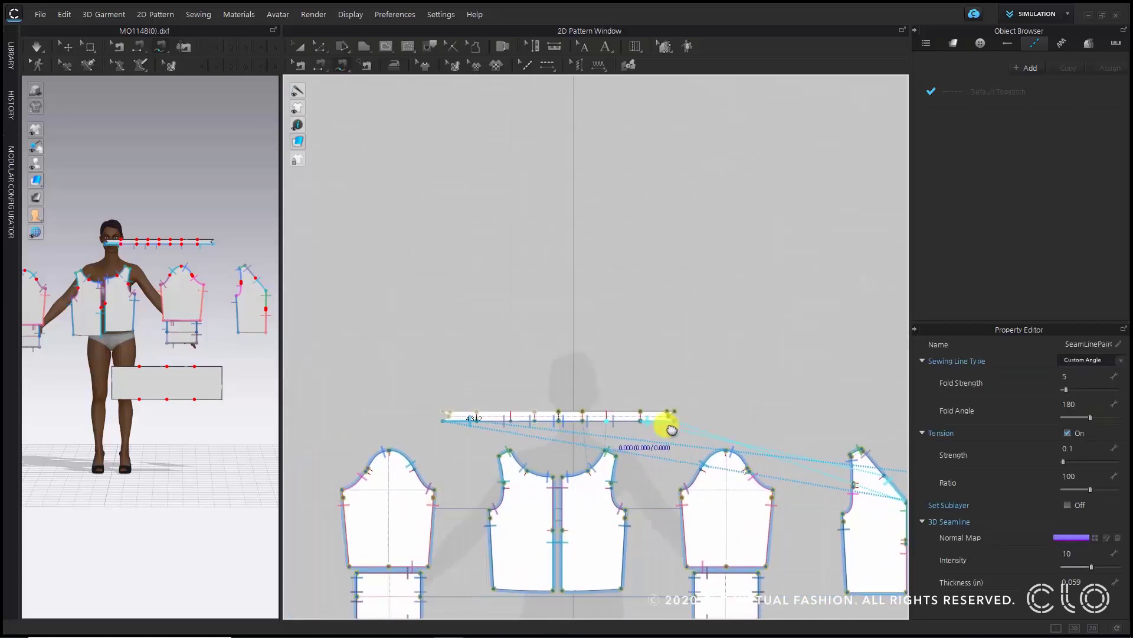
scroll(582, 336, "up", 5)
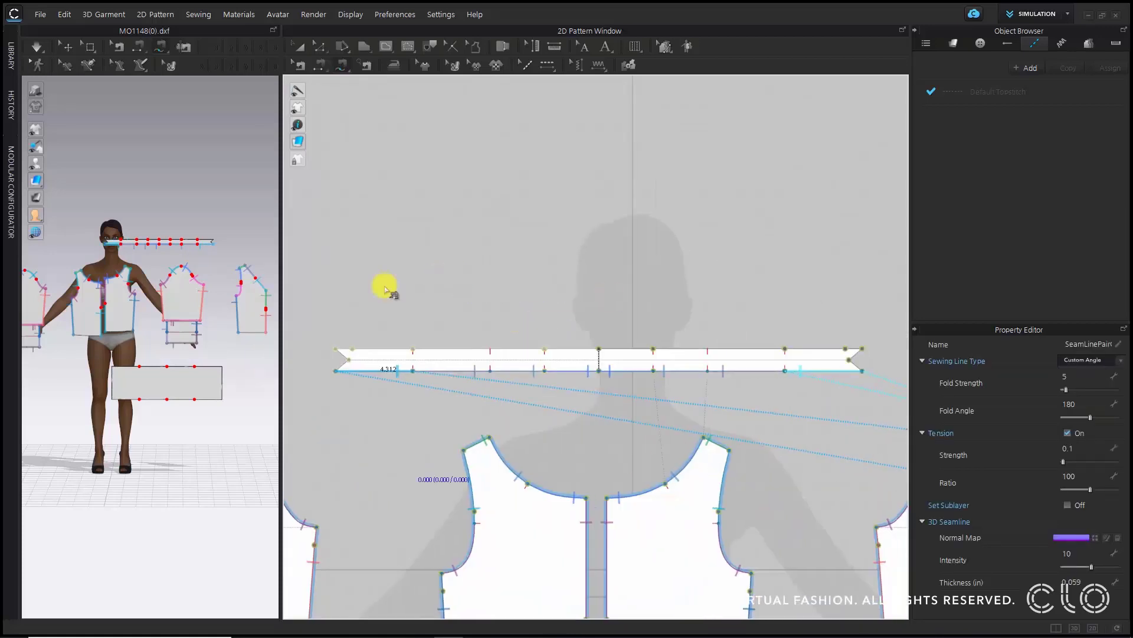
left_click(513, 319)
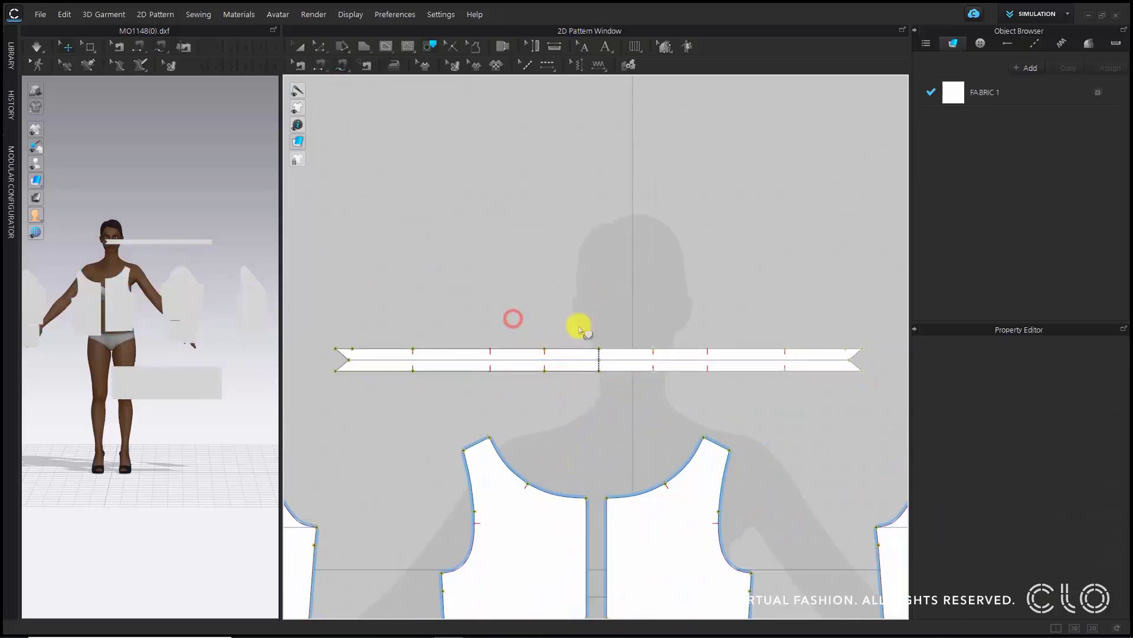
- Select the neckband's horizontal internal baseline to check its length
left_click(586, 360)
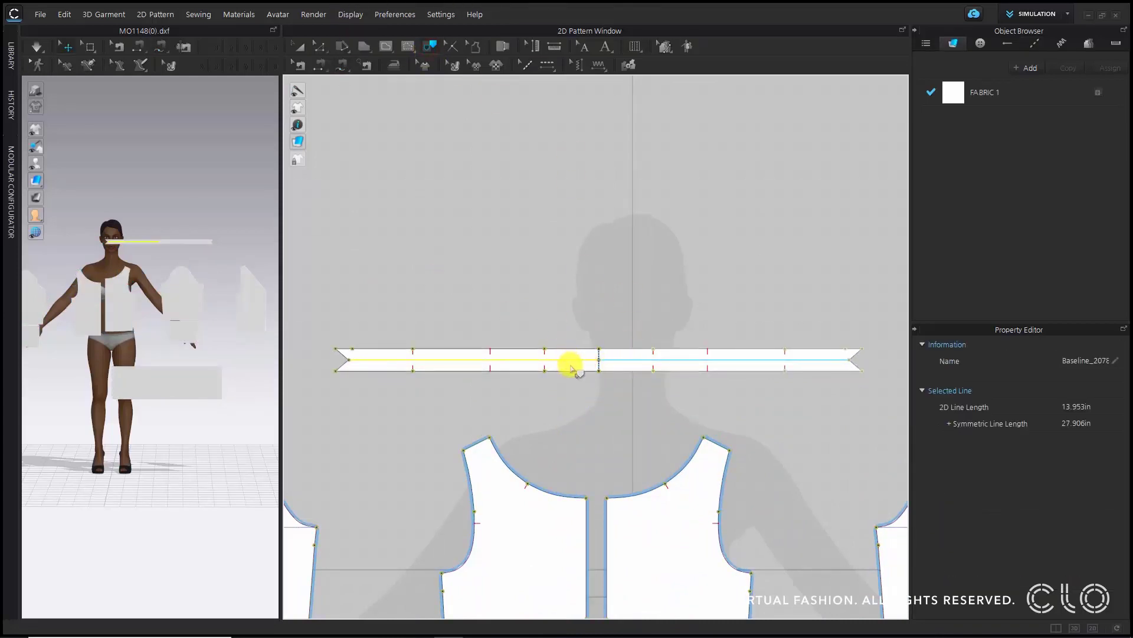
left_click(583, 271)
scroll(572, 384, "up", 4)
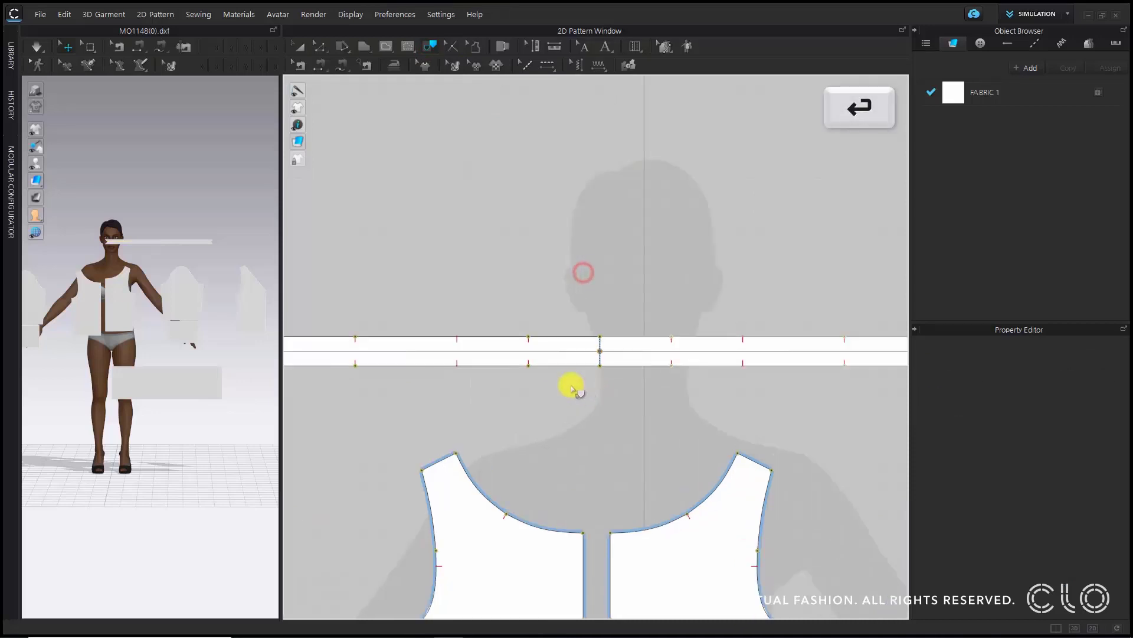
- Sew the neckband's two short end edges together with Segment Sewing and set the seam type to Turned
left_click(635, 320)
right_click_drag(640, 405, 783, 471)
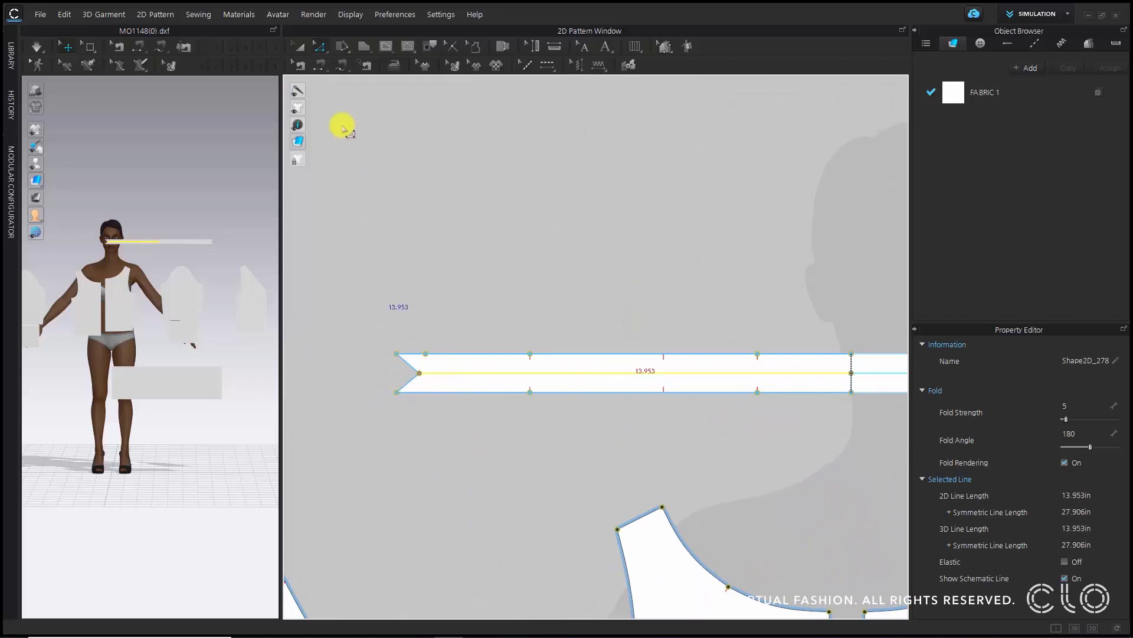
left_click(342, 65)
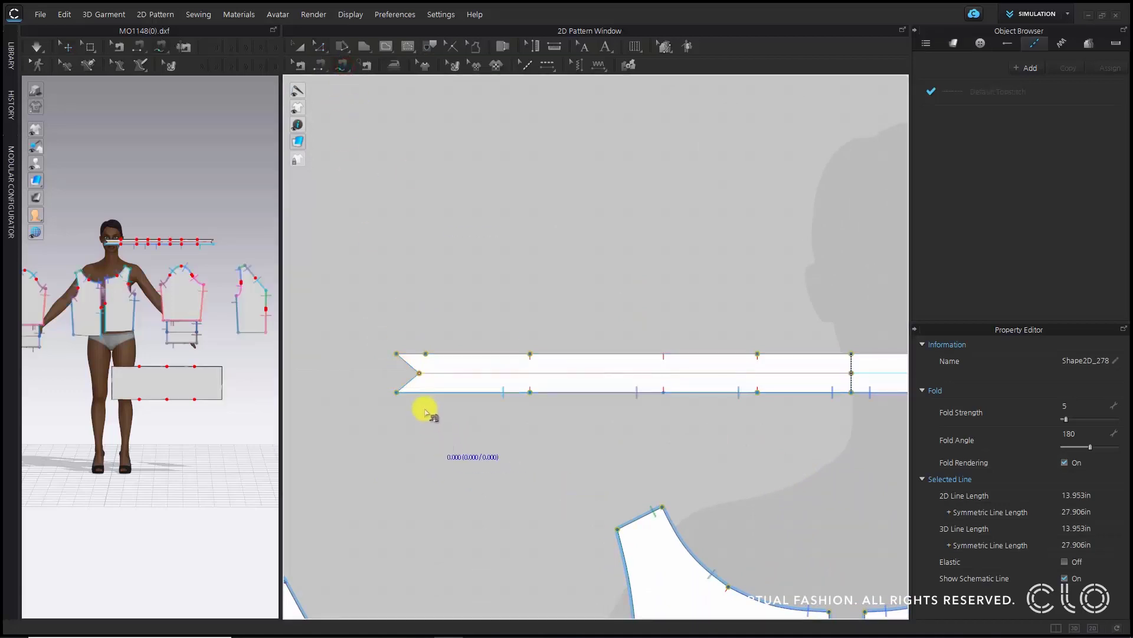
left_click(419, 372)
left_click(397, 391)
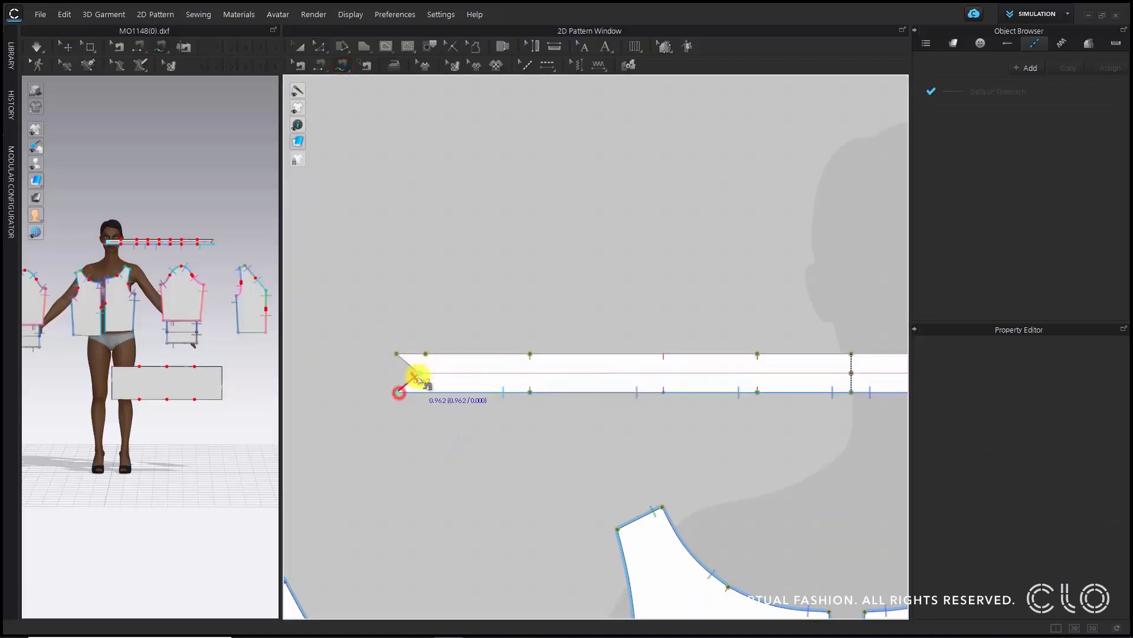
left_click(397, 353)
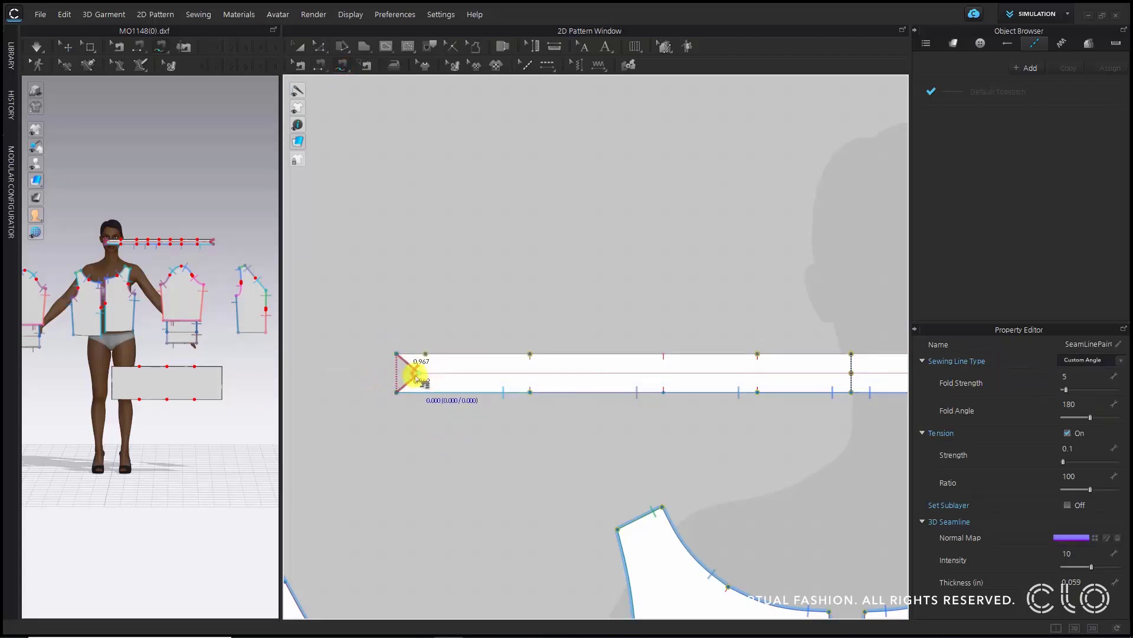
left_click(1084, 362)
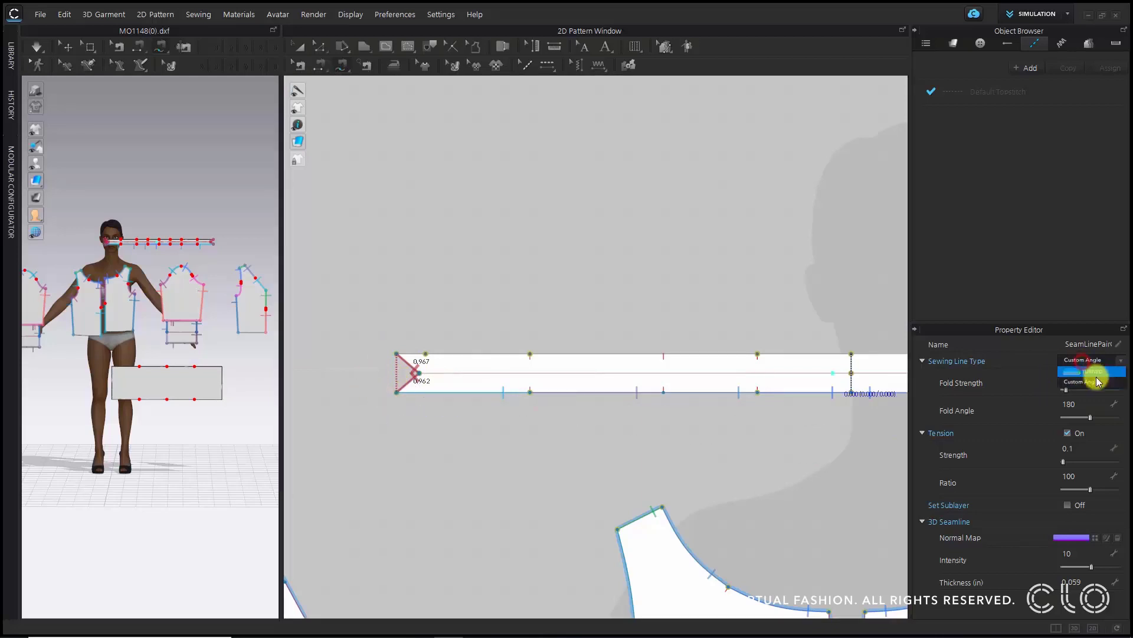
left_click(1094, 372)
- Sew the neckband's upper edge to its lower edge from the end to the centre notch and set the seam to Turned
scroll(532, 345, "down", 2)
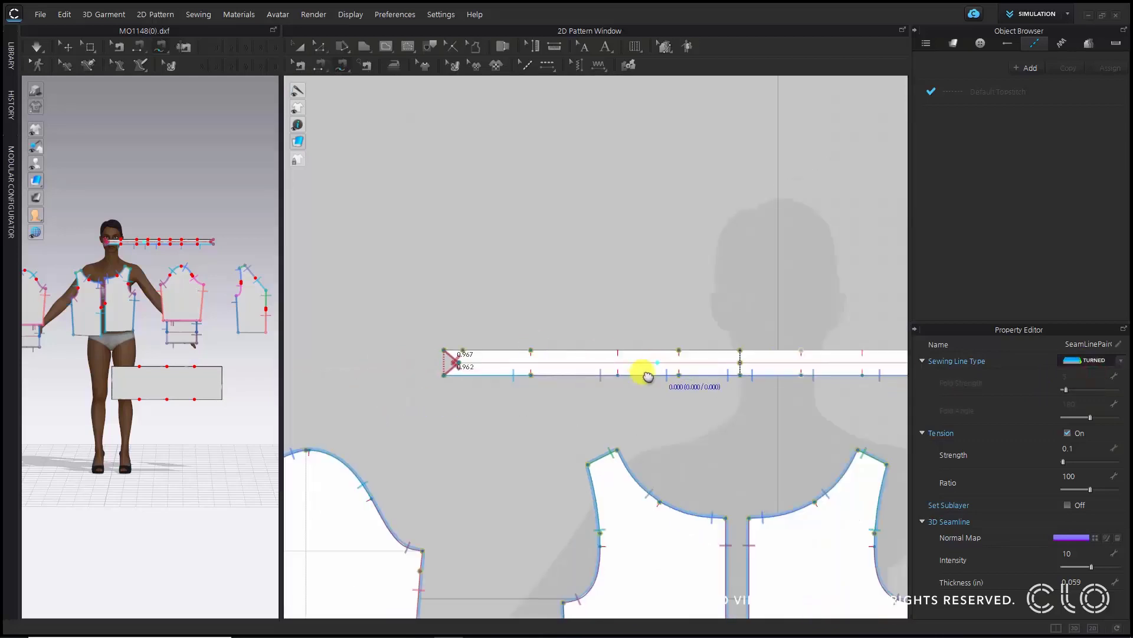
scroll(646, 375, "up", 1)
left_click(679, 390)
left_click(390, 392)
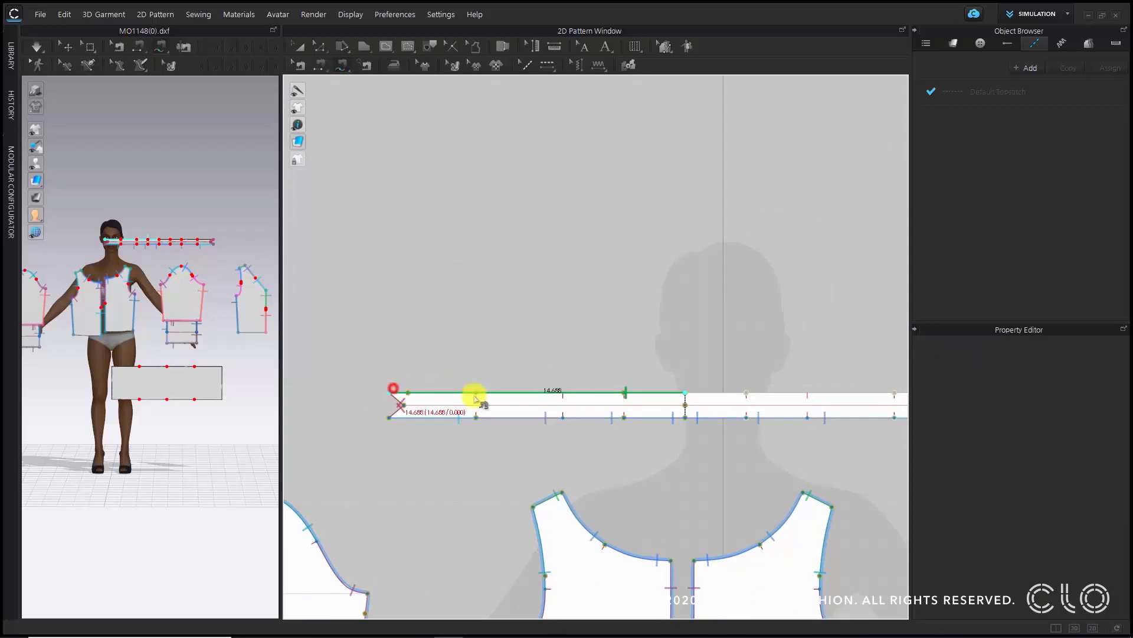
left_click(685, 393)
left_click(685, 418)
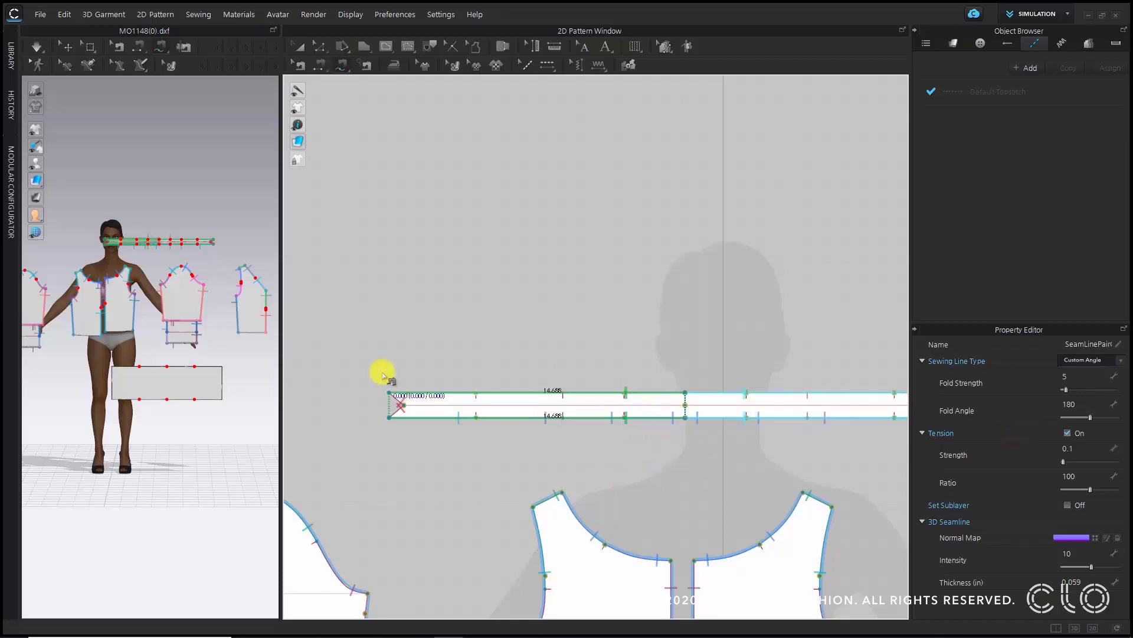
left_click(1074, 363)
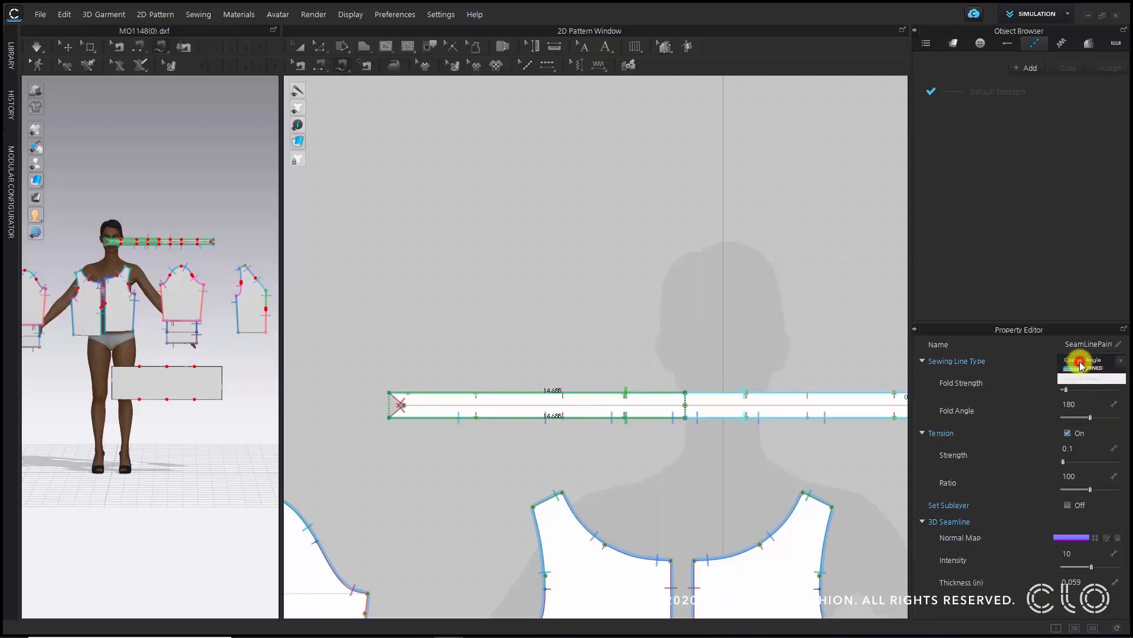
left_click(1088, 378)
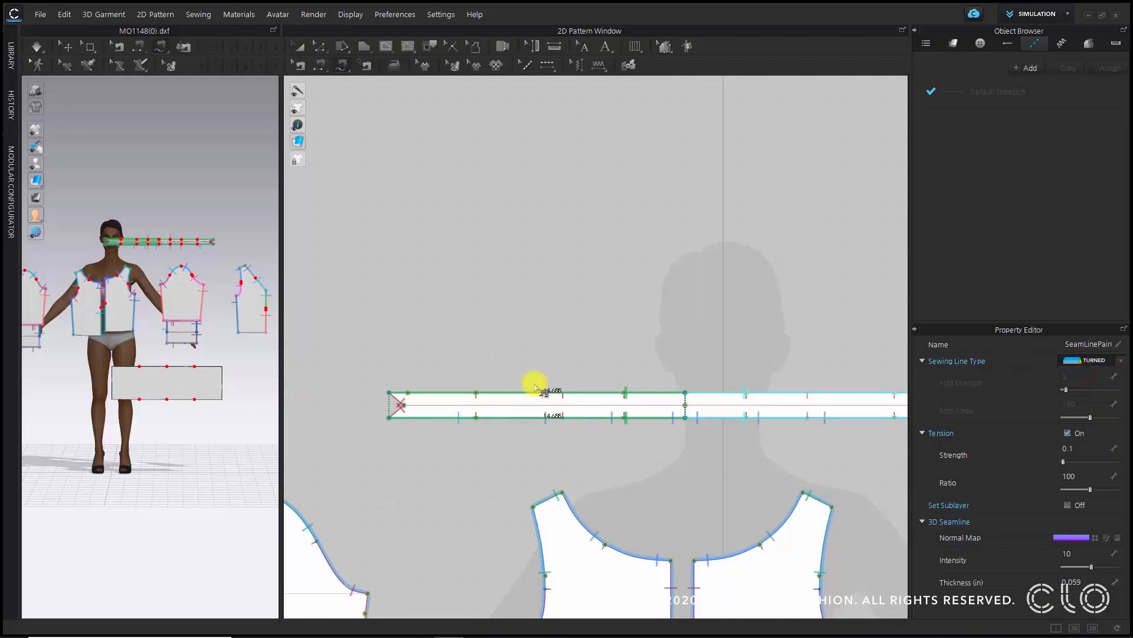
- Sew the waistband's upper edge segments to the hem edges of the front and back bodice pieces
scroll(741, 473, "down", 6)
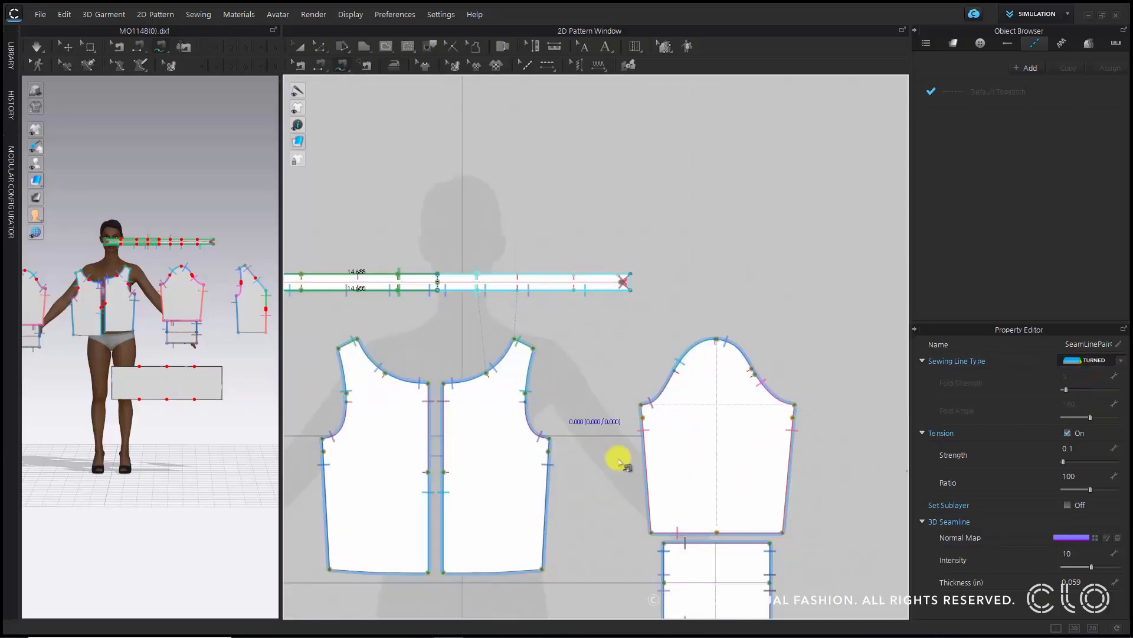
middle_click_drag(711, 611, 732, 400)
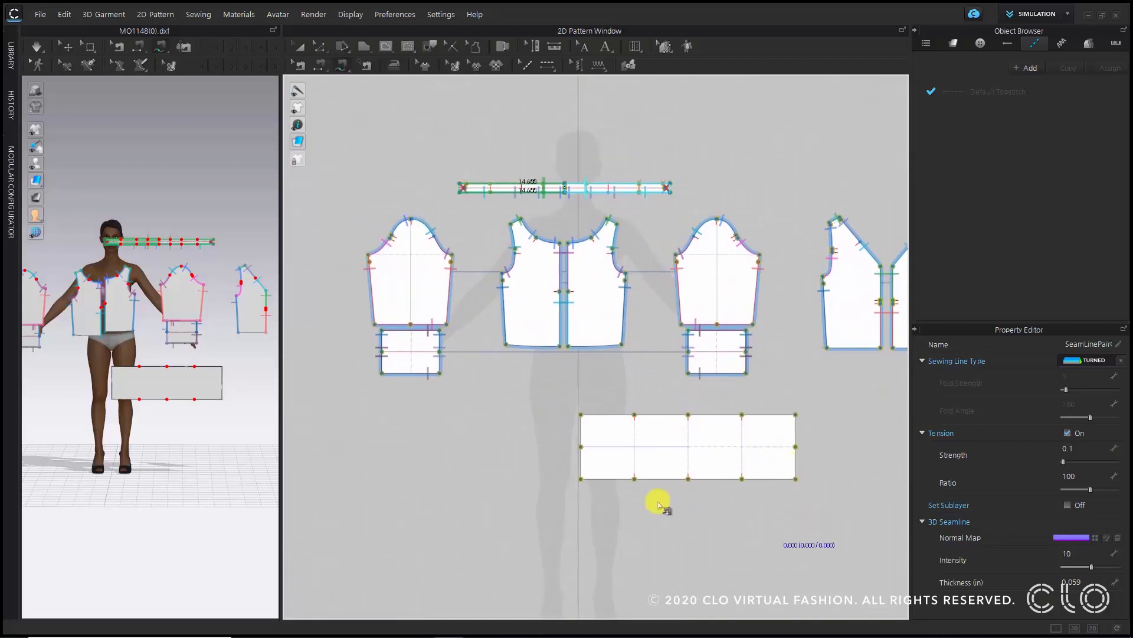
middle_click_drag(785, 473, 577, 455)
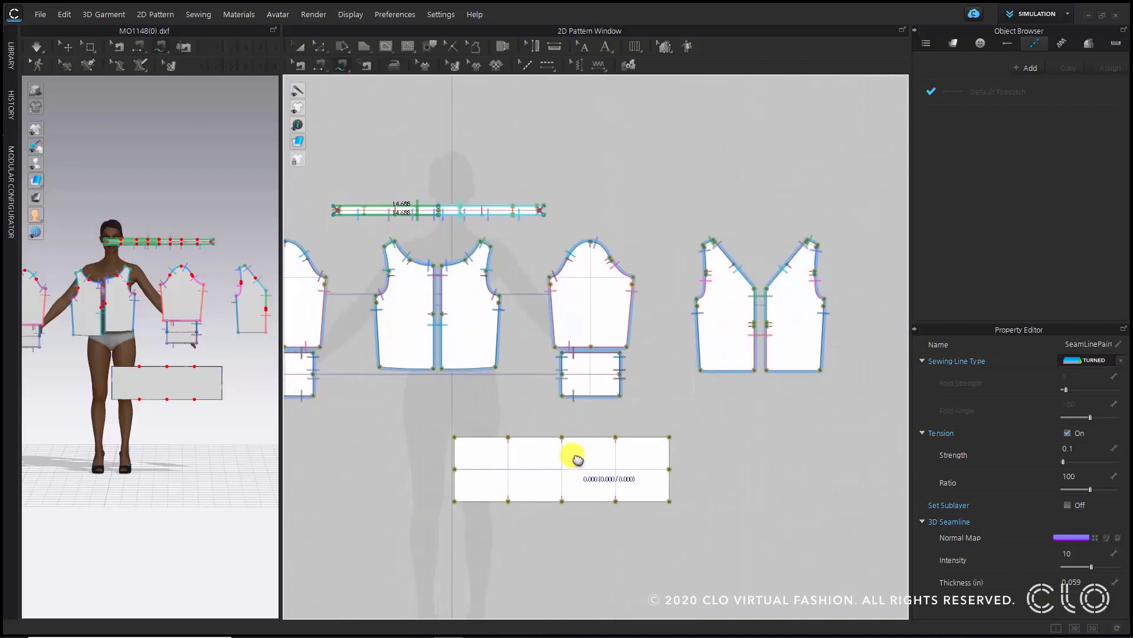
scroll(475, 481, "up", 2)
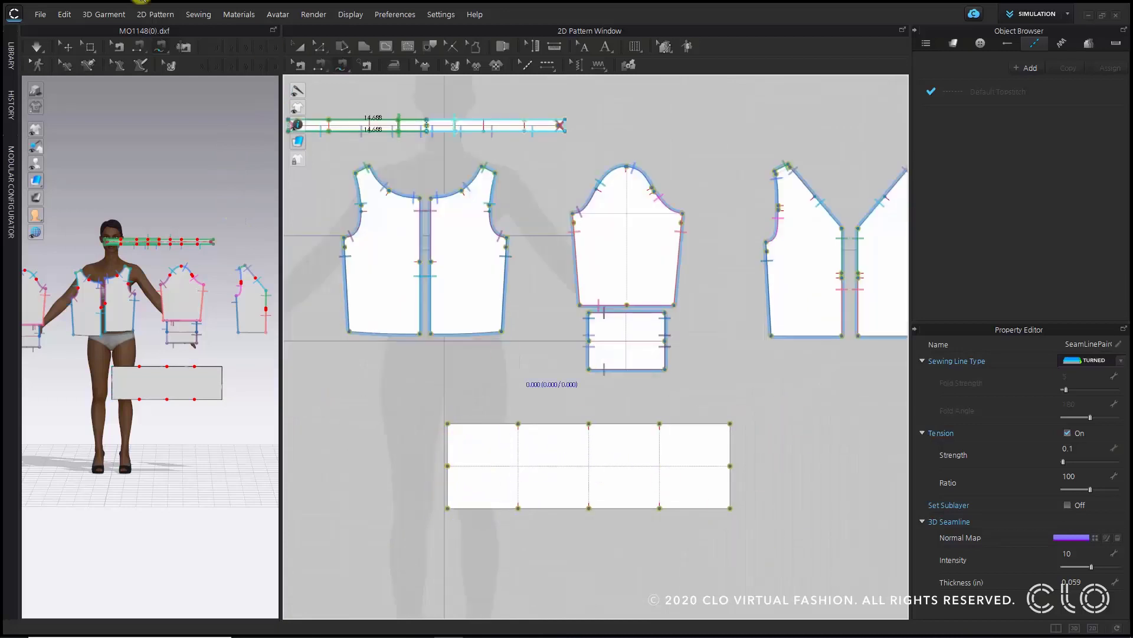
left_click(341, 69)
left_click(318, 70)
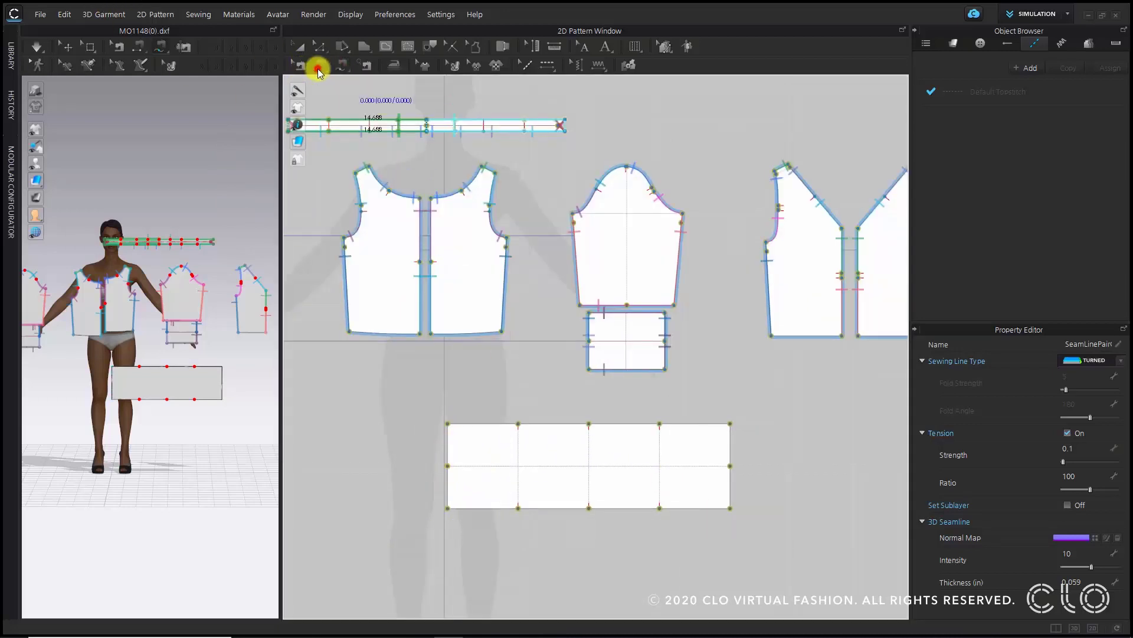
left_click(467, 426)
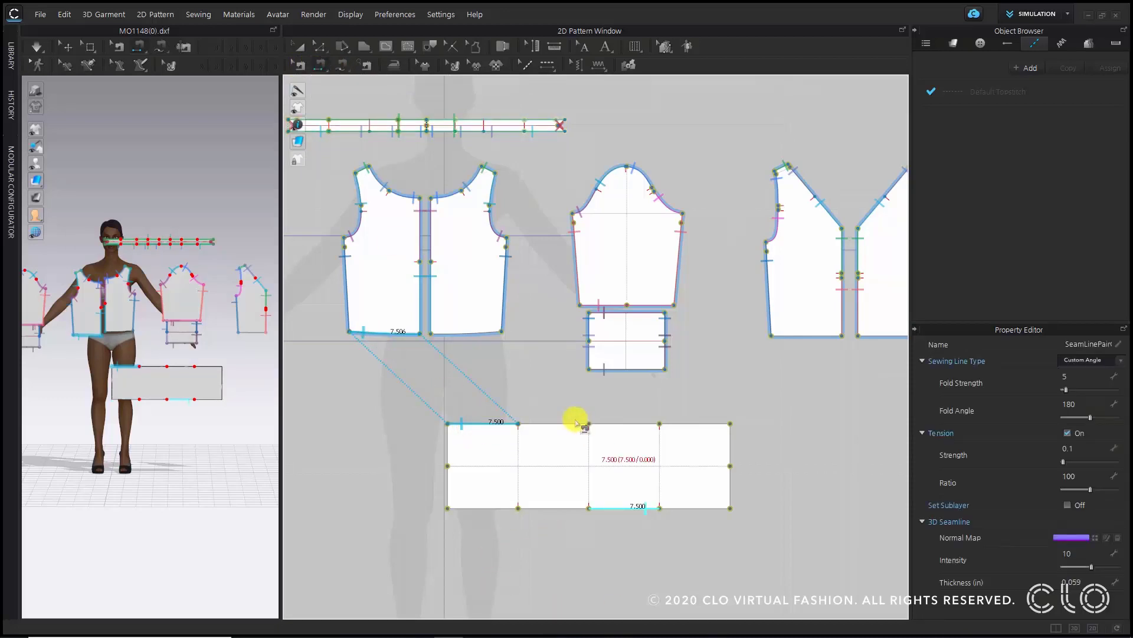
left_click(434, 326)
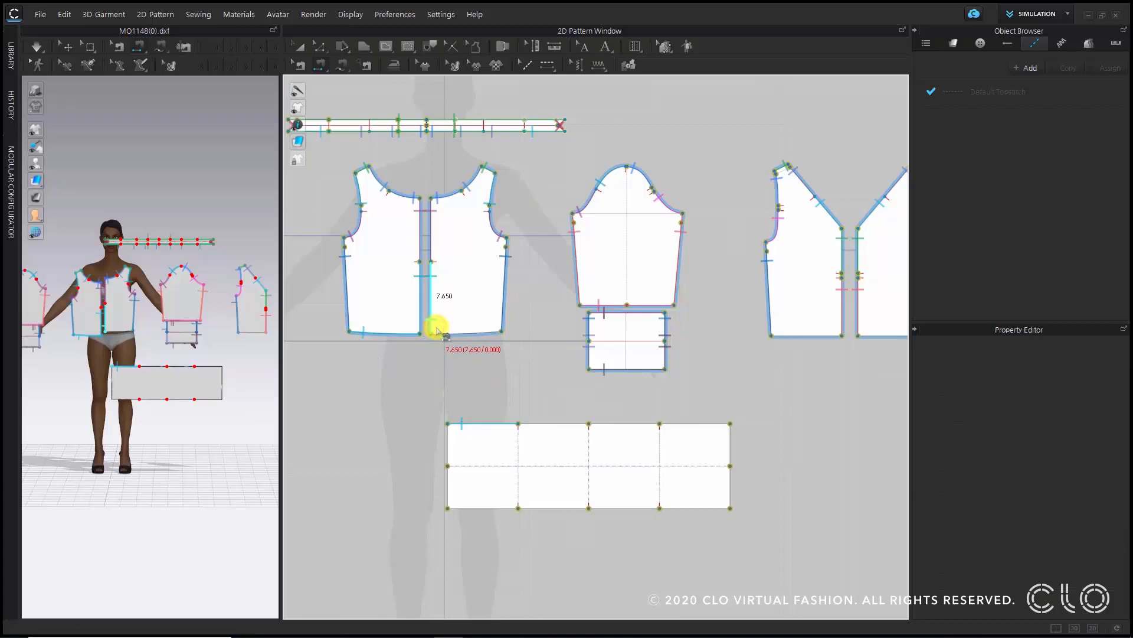
left_click(530, 418)
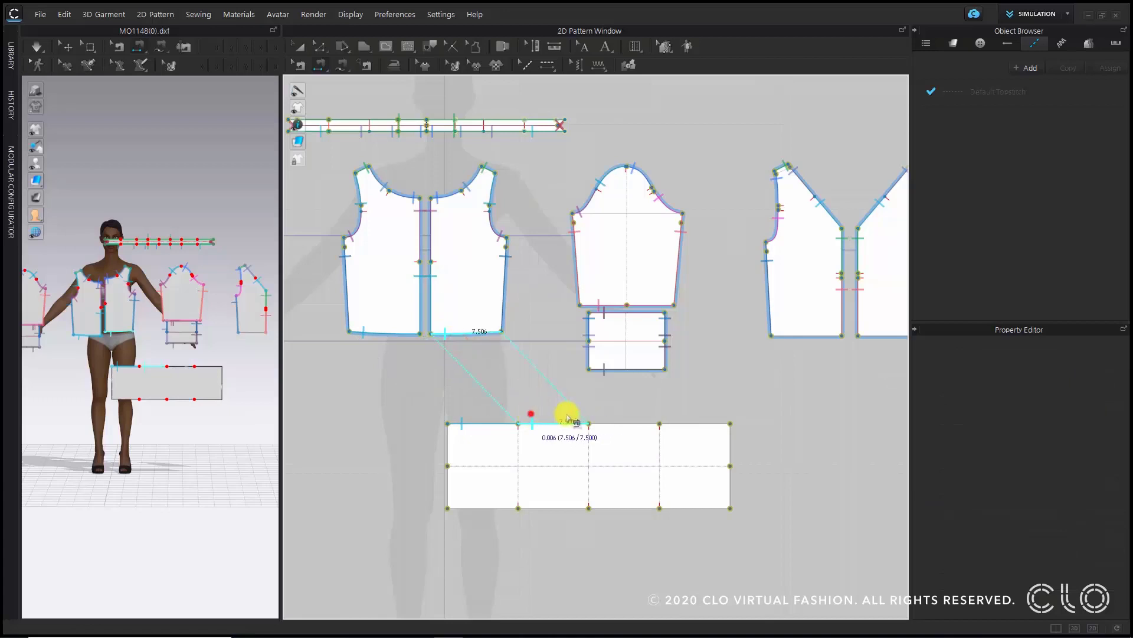
left_click(611, 428)
left_click(777, 337)
left_click(675, 427)
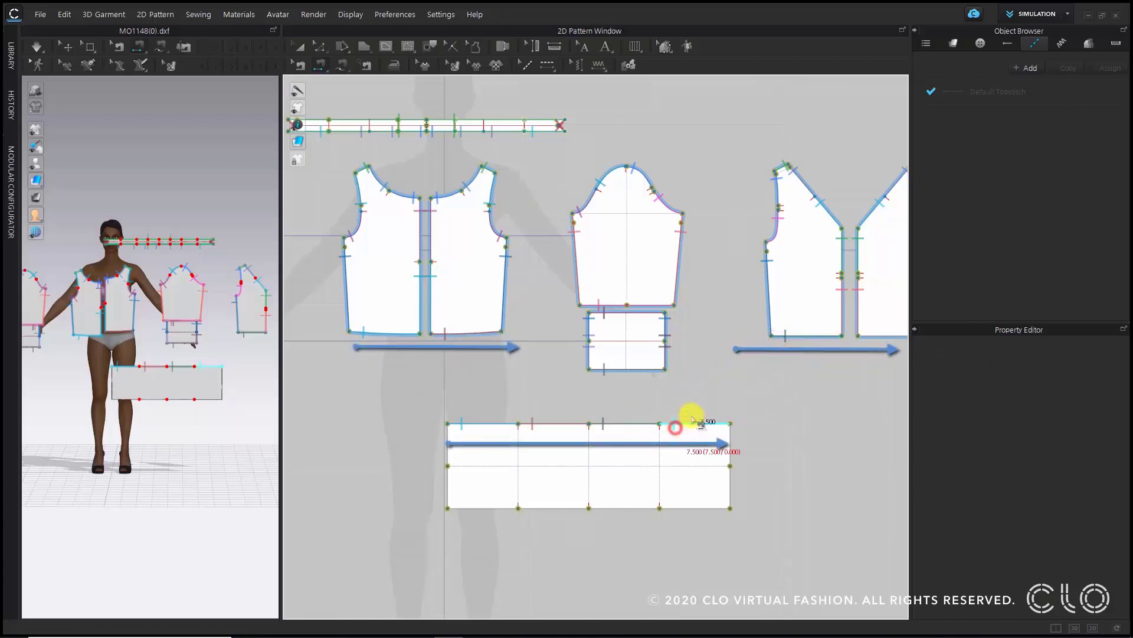
left_click(870, 333)
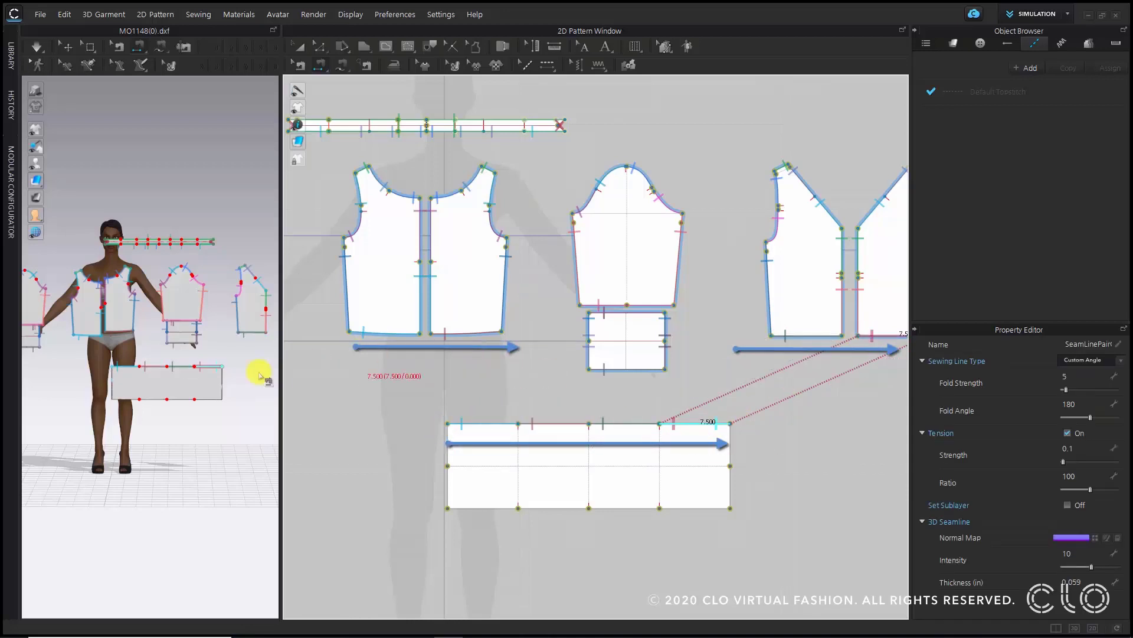
- Select the waistband's horizontal internal baseline and check its segment lengths
left_click(591, 343)
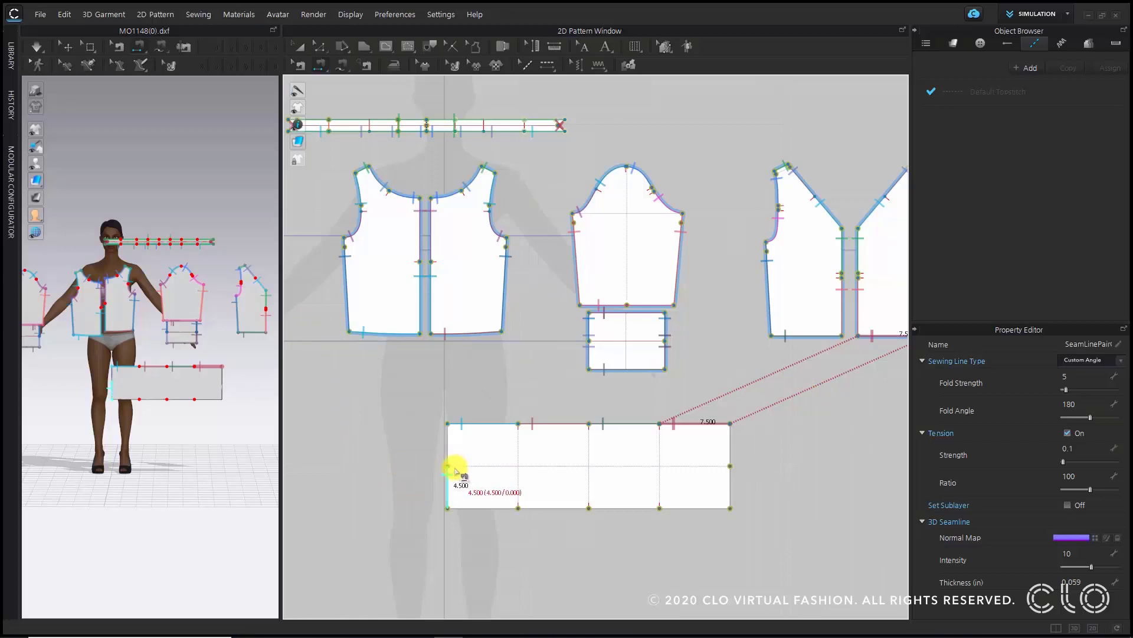
key("a")
left_click(526, 467)
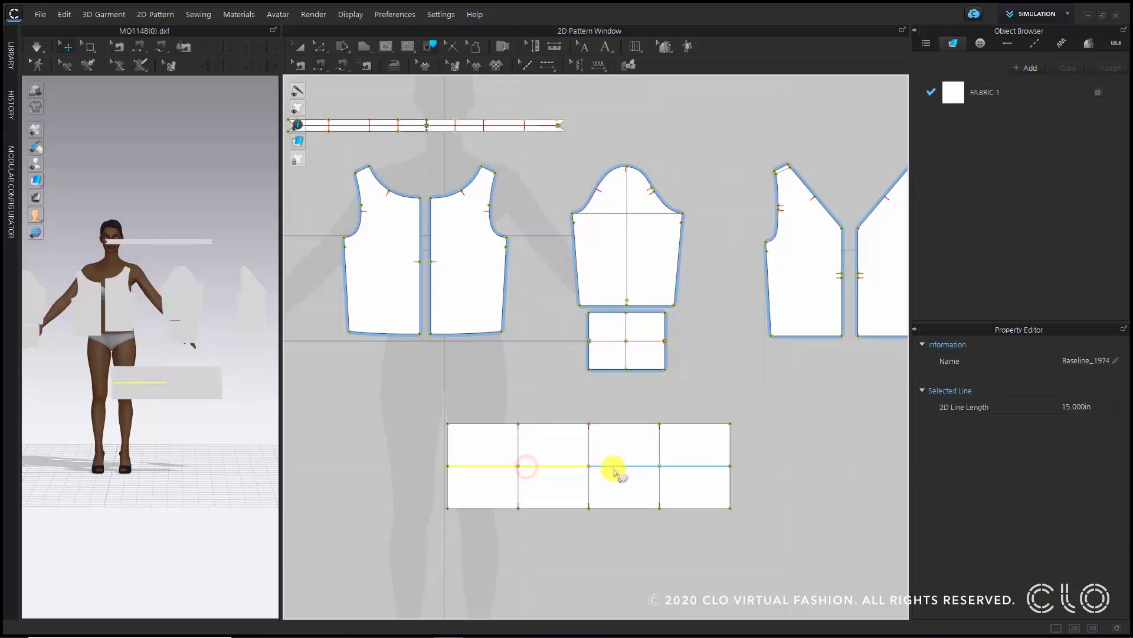
key("Return")
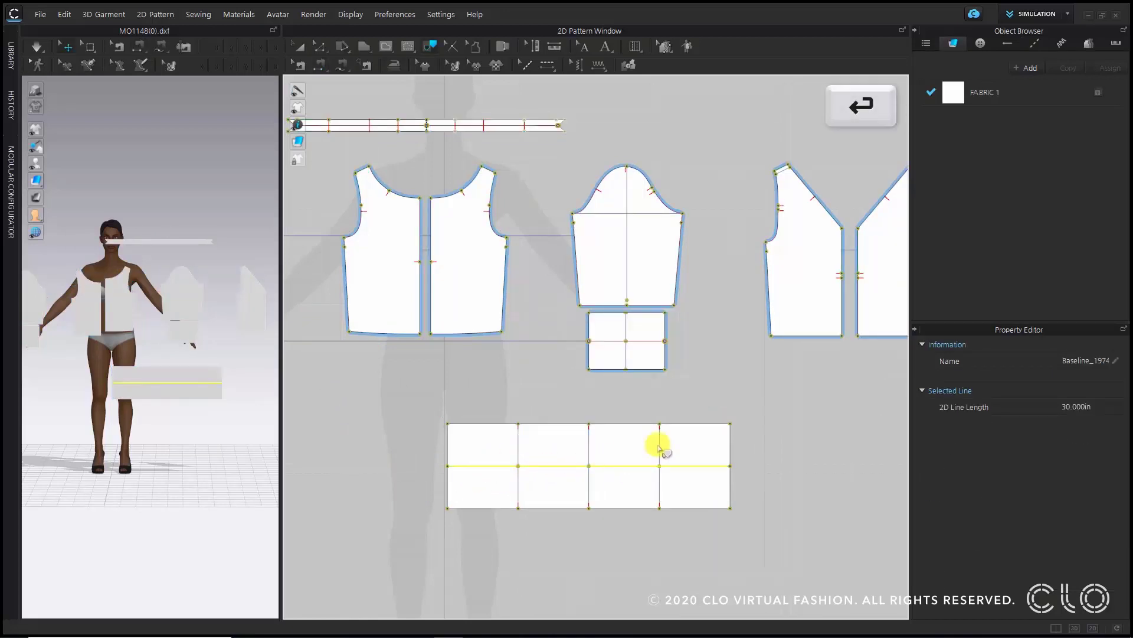
left_click(772, 427)
key("z")
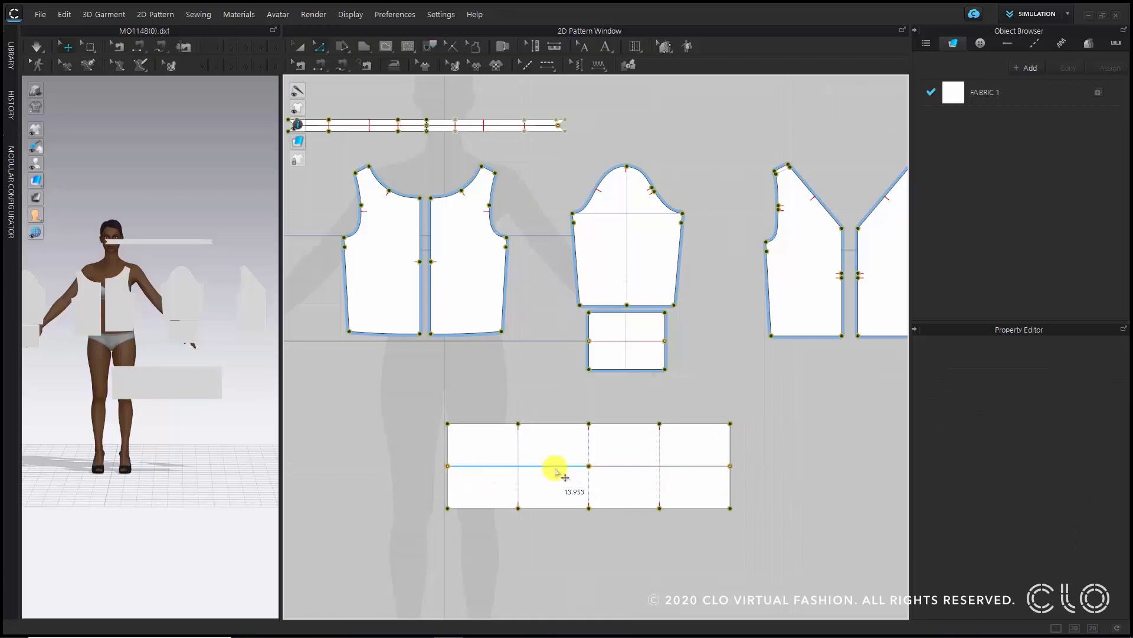
left_click(555, 467)
left_click(643, 466)
left_click(559, 463)
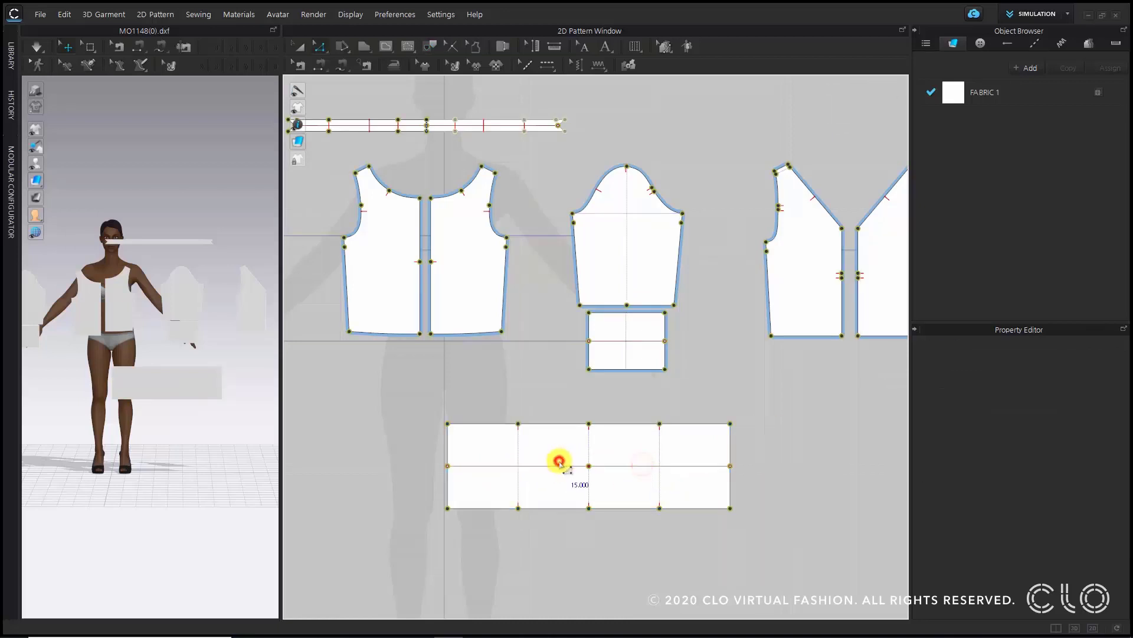
scroll(464, 452, "up", 3)
scroll(607, 485, "down", 3)
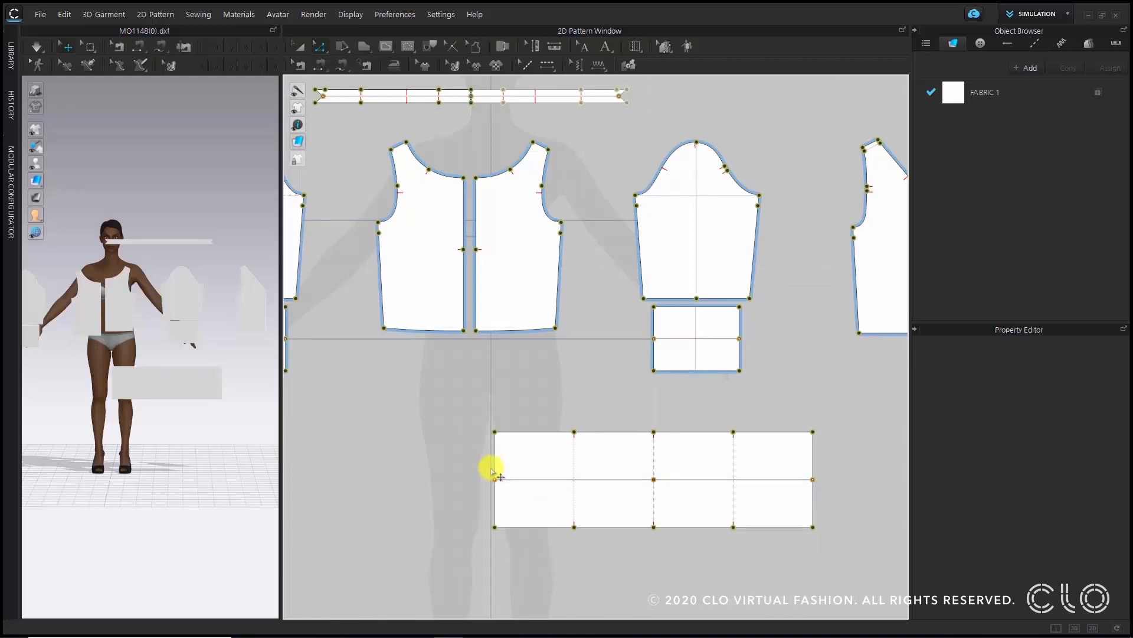
- Sew the waistband's short end edges, upper half to lower half on each side, and set the seams to Turned
left_click(324, 65)
left_click(485, 476)
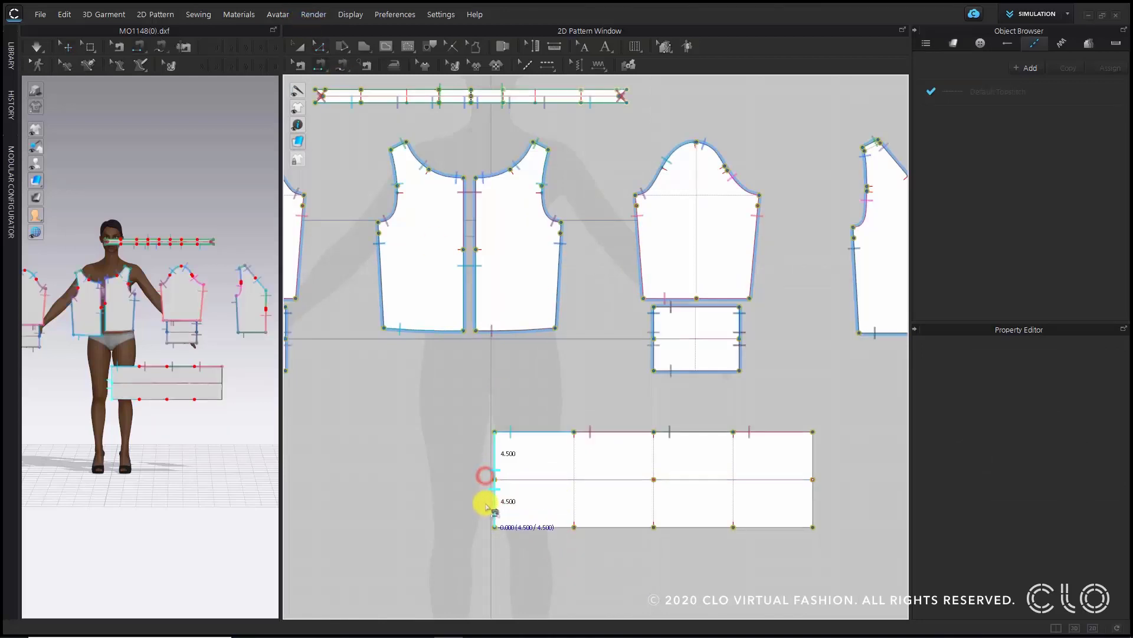
left_click(486, 498)
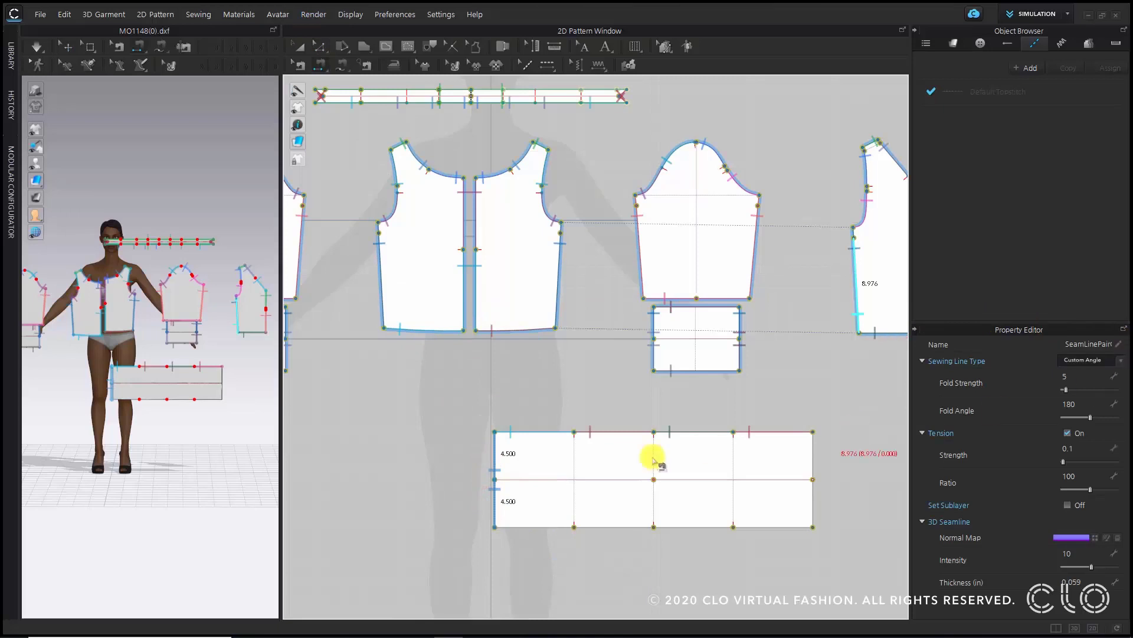
left_click(694, 432)
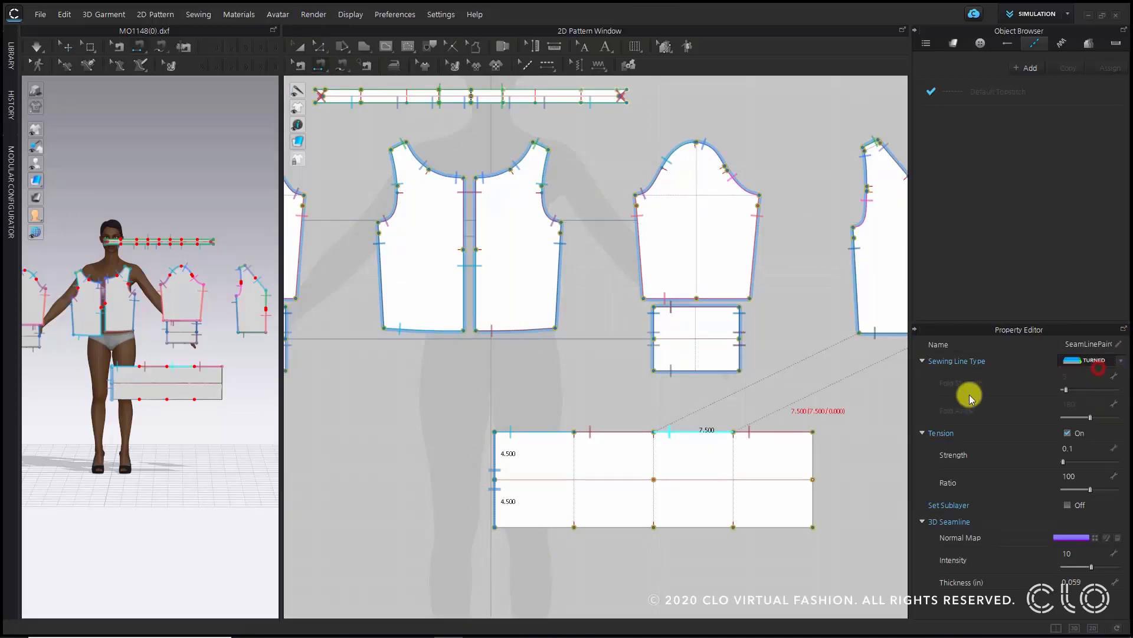
left_click(824, 471)
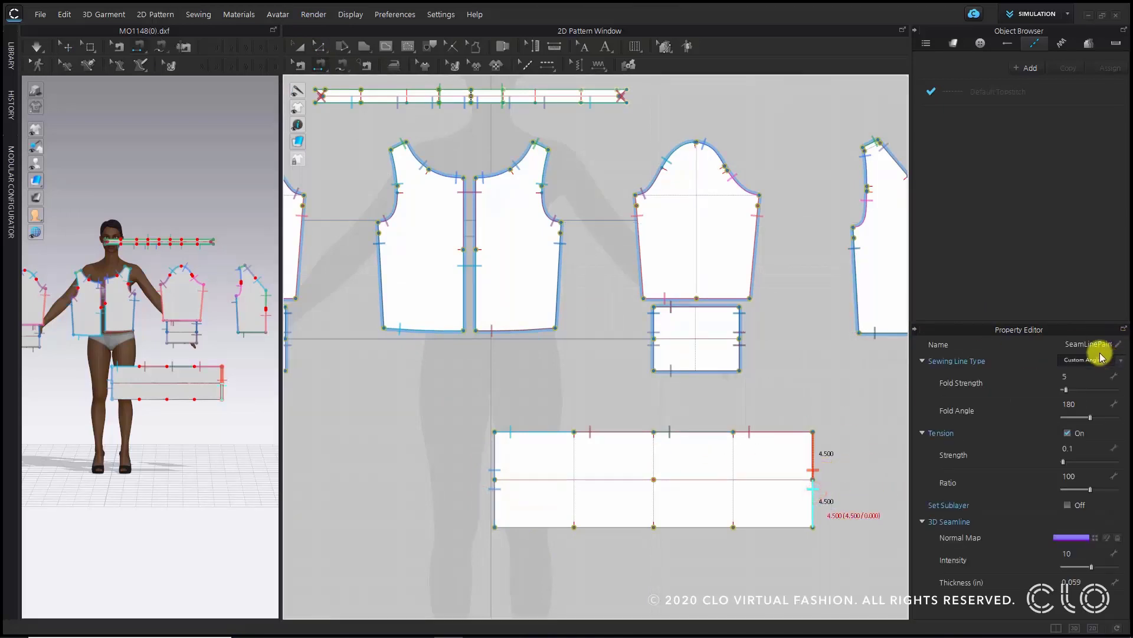
left_click(1091, 360)
left_click(1085, 374)
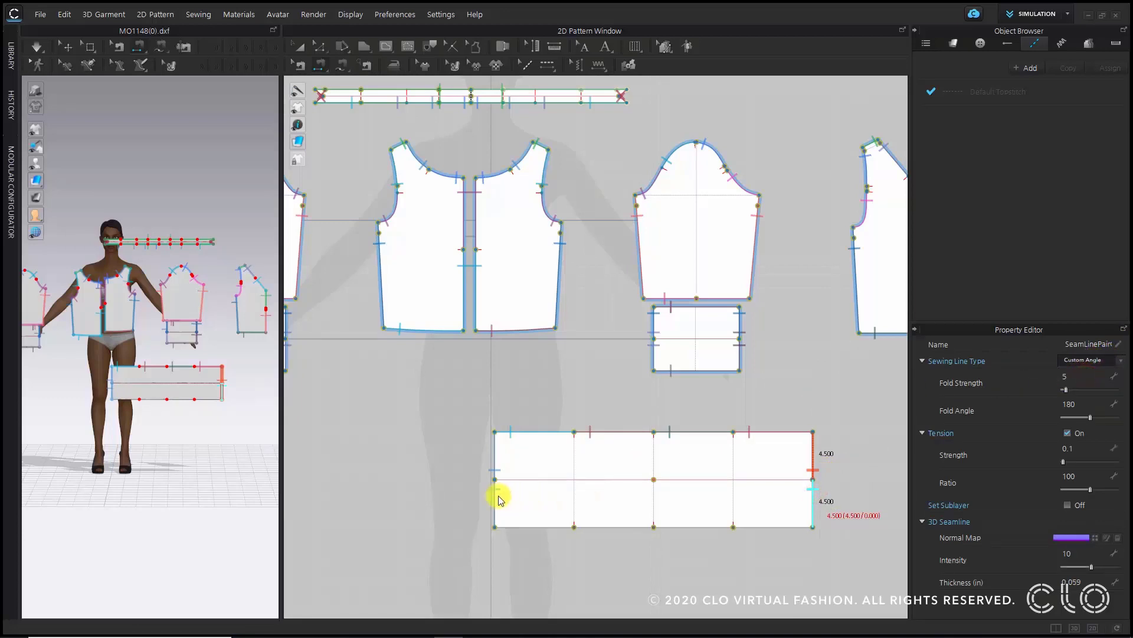
- Sew the waistband's long bottom edge to its top edge with Free Sewing and set the seam type to Turned
left_click(496, 444)
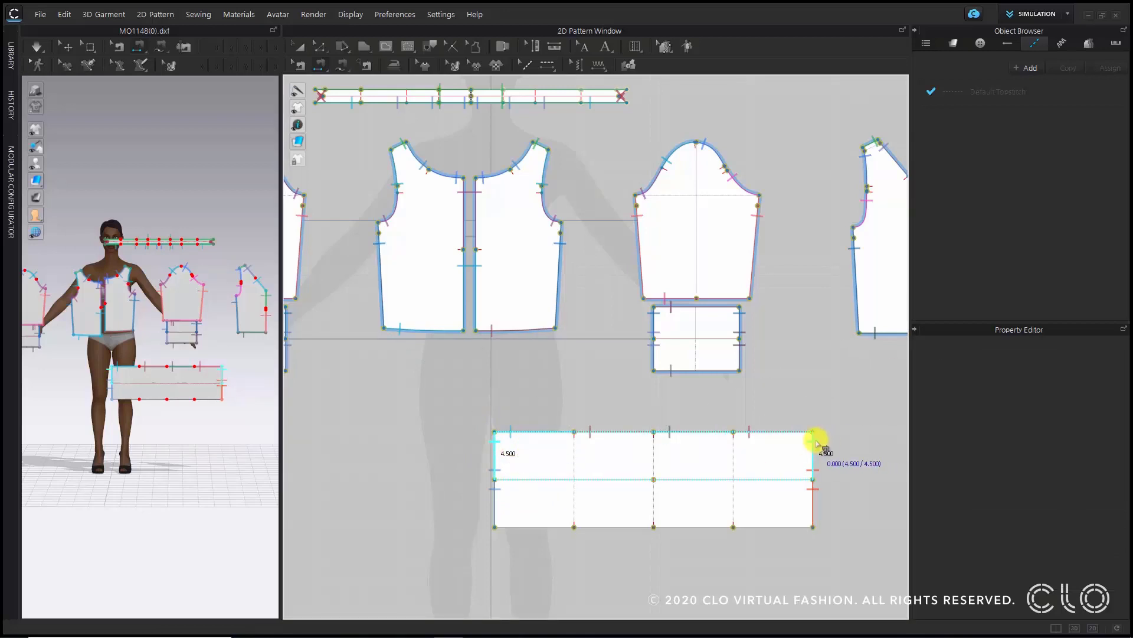
left_click(816, 441)
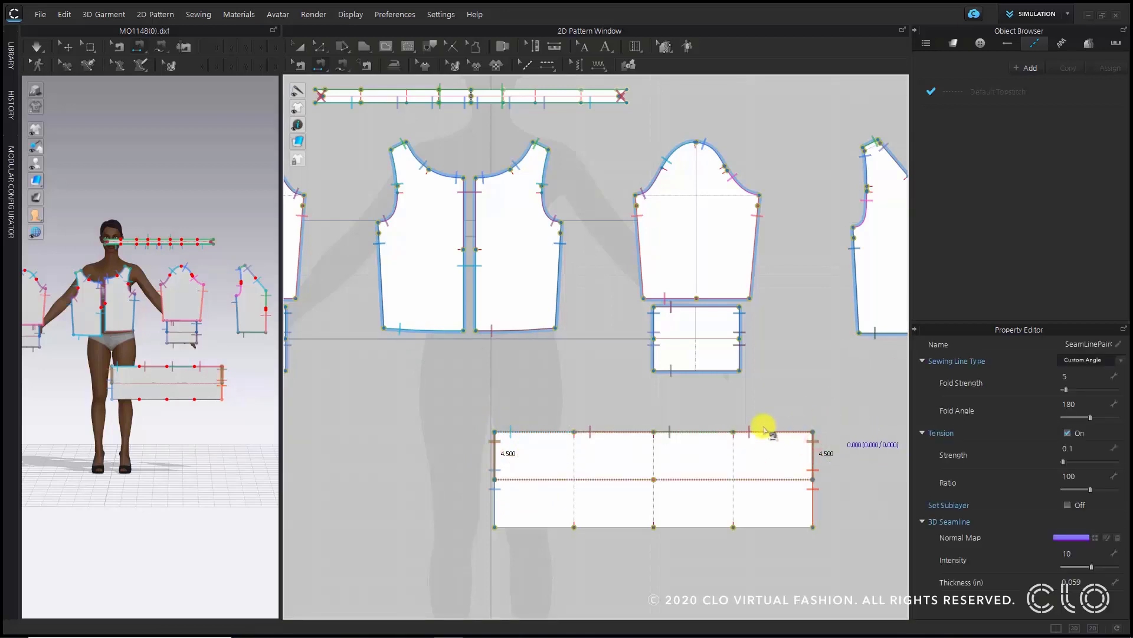
left_click(341, 65)
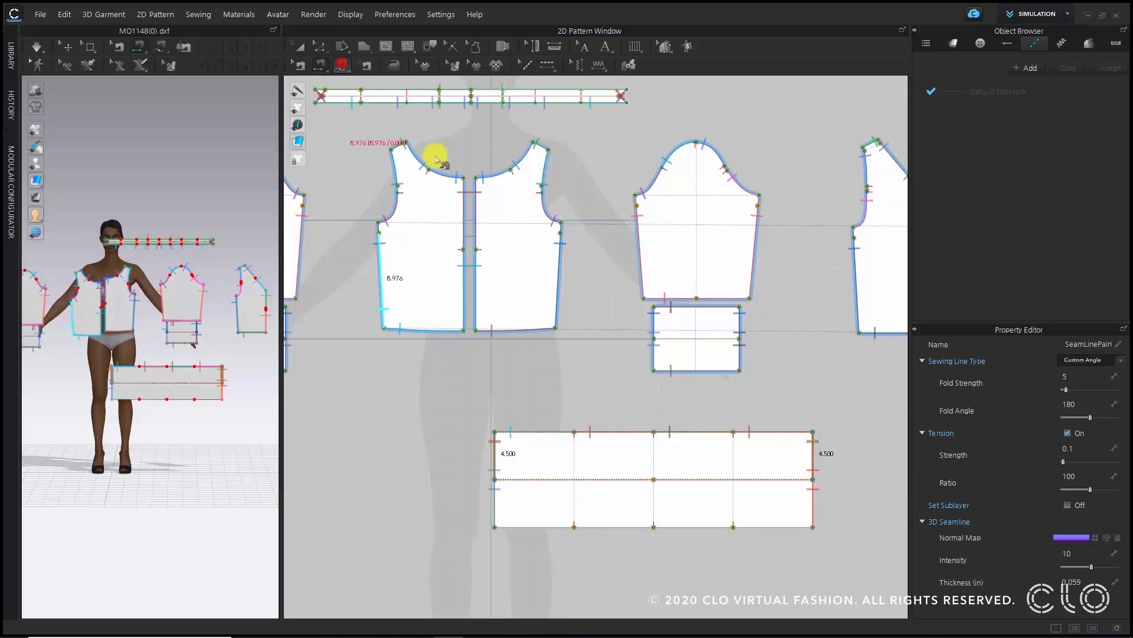
left_click(493, 522)
left_click(495, 527)
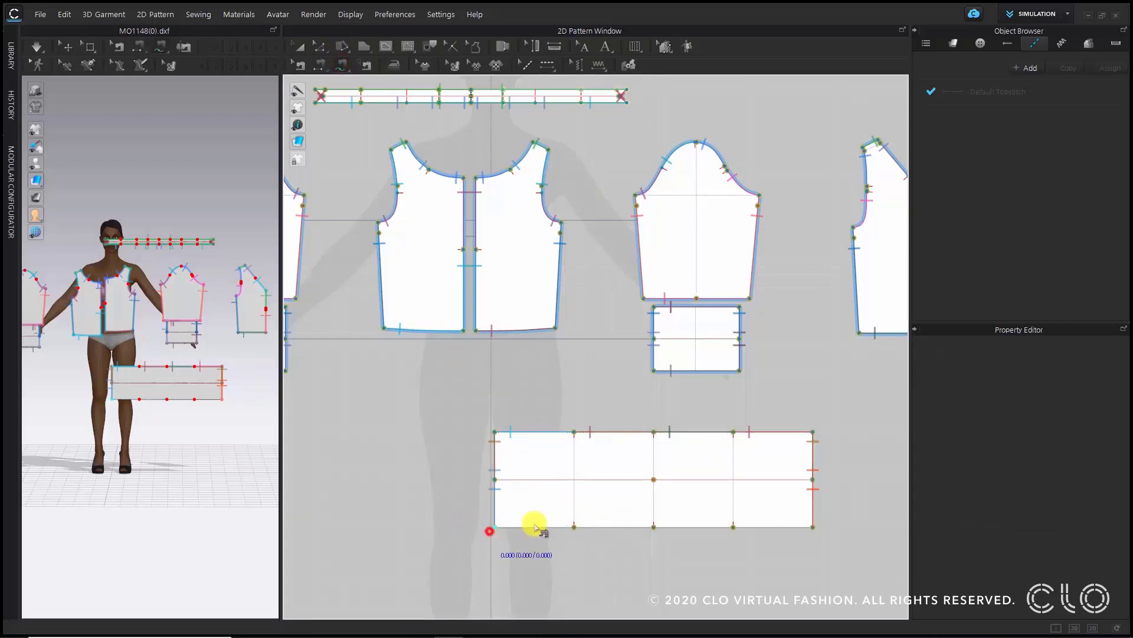
left_click(812, 526)
left_click(497, 432)
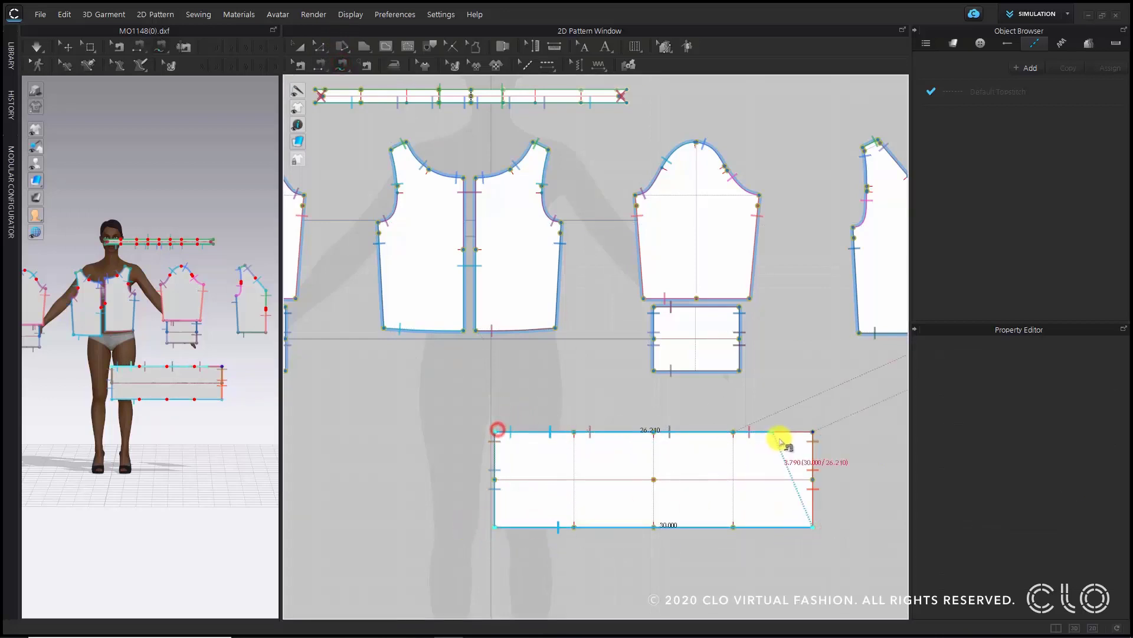
left_click(813, 431)
left_click(1083, 359)
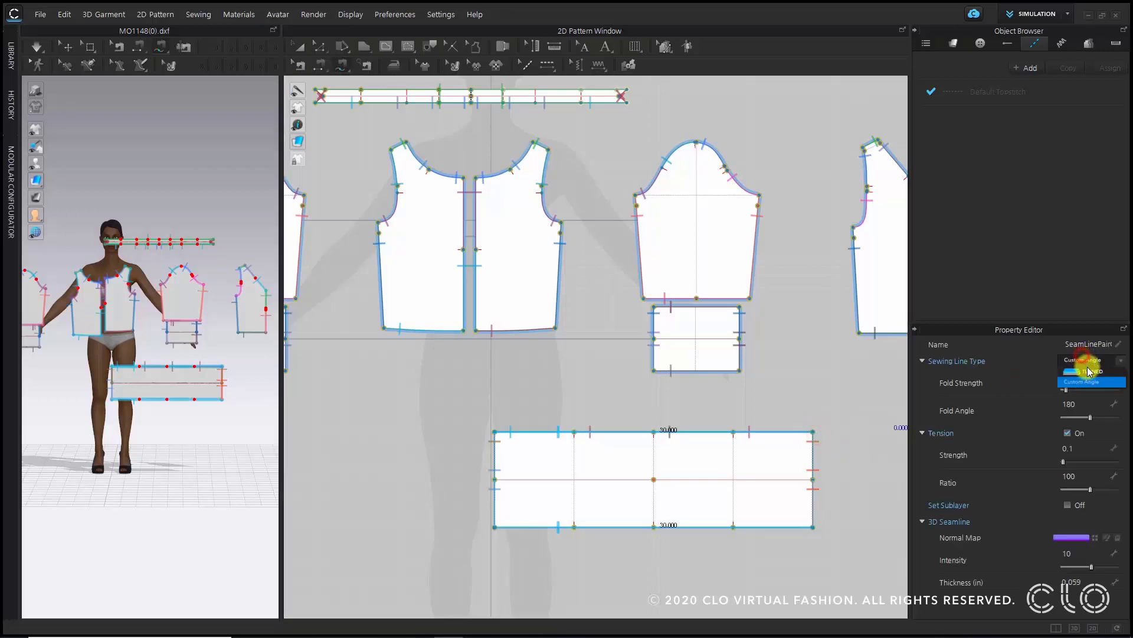
left_click(1086, 370)
- Sew the neckband's left short end to its right short end
middle_click_drag(589, 341, 657, 444)
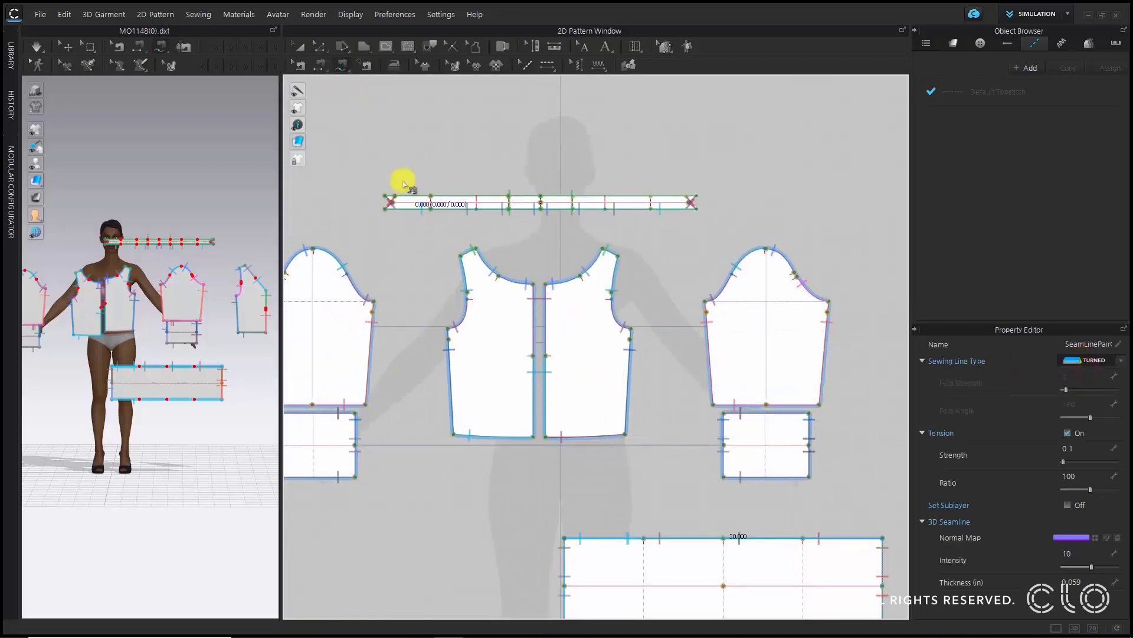
scroll(404, 182, "up", 3)
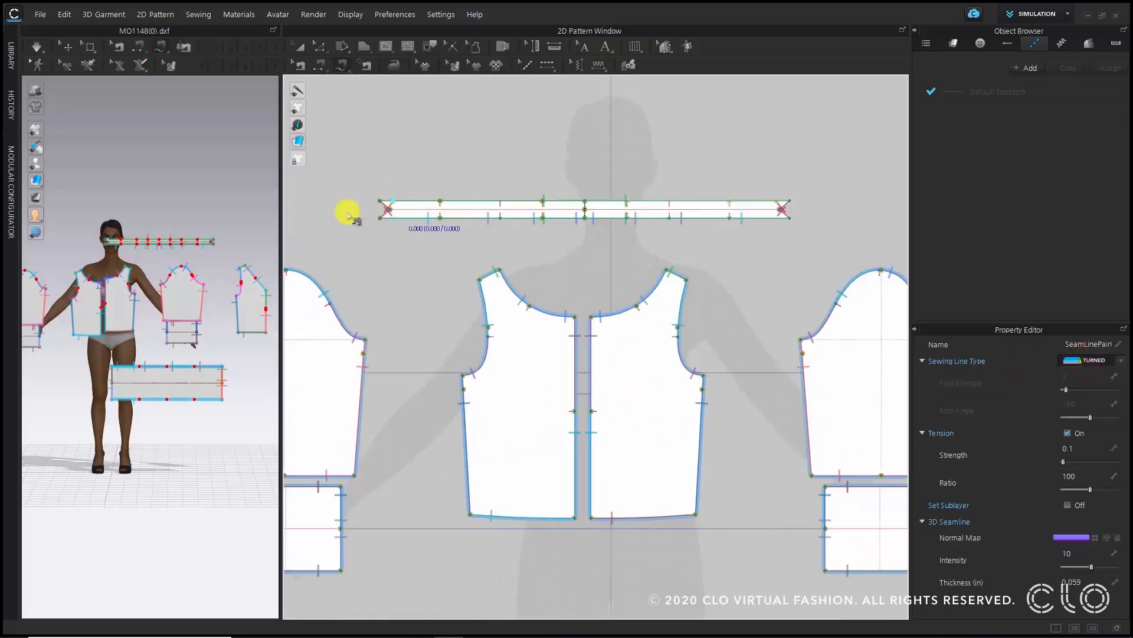
left_click(384, 203)
left_click(828, 475)
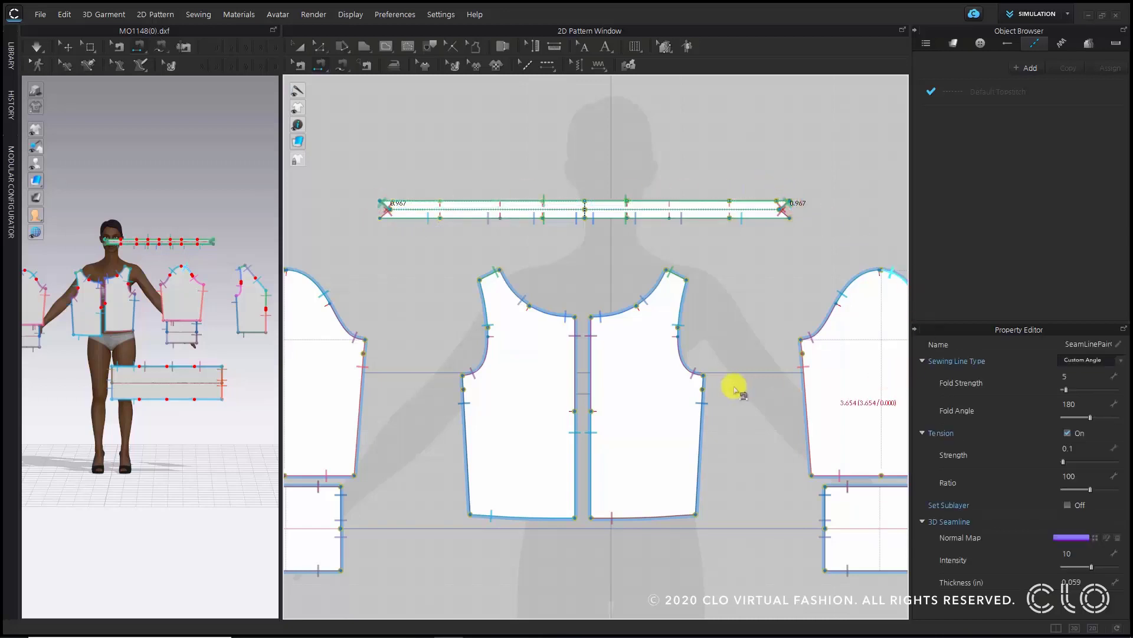
scroll(713, 380, "down", 5)
middle_click_drag(688, 398, 586, 399)
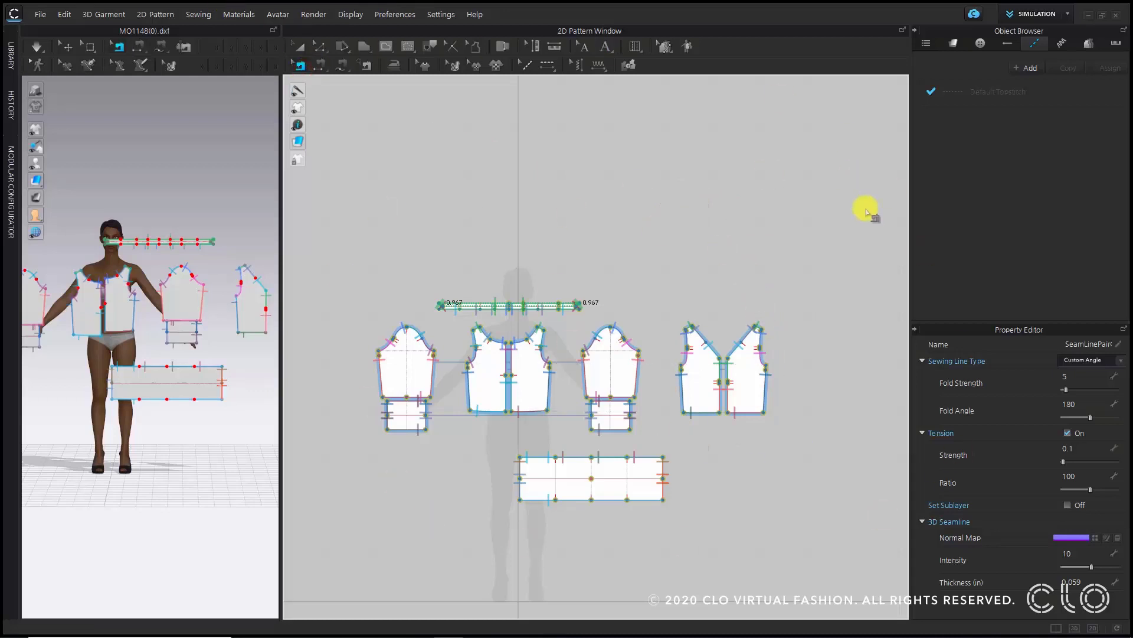
- Enlarge the 3D window and reset the 2D arrangement of all patterns
left_click(300, 46)
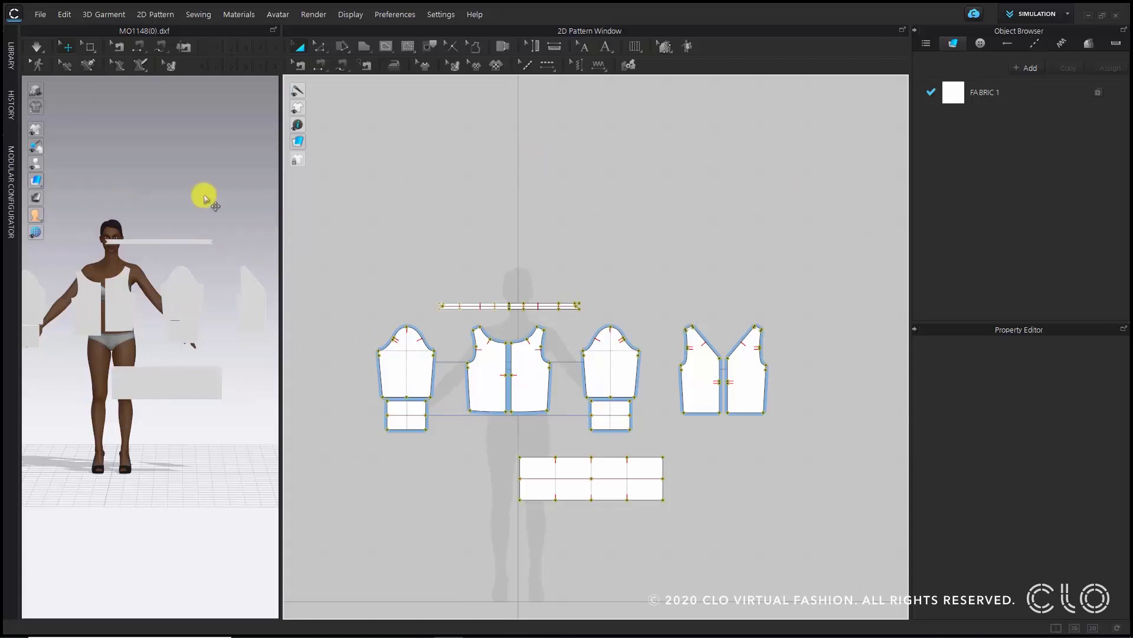
left_click_drag(278, 224, 573, 264)
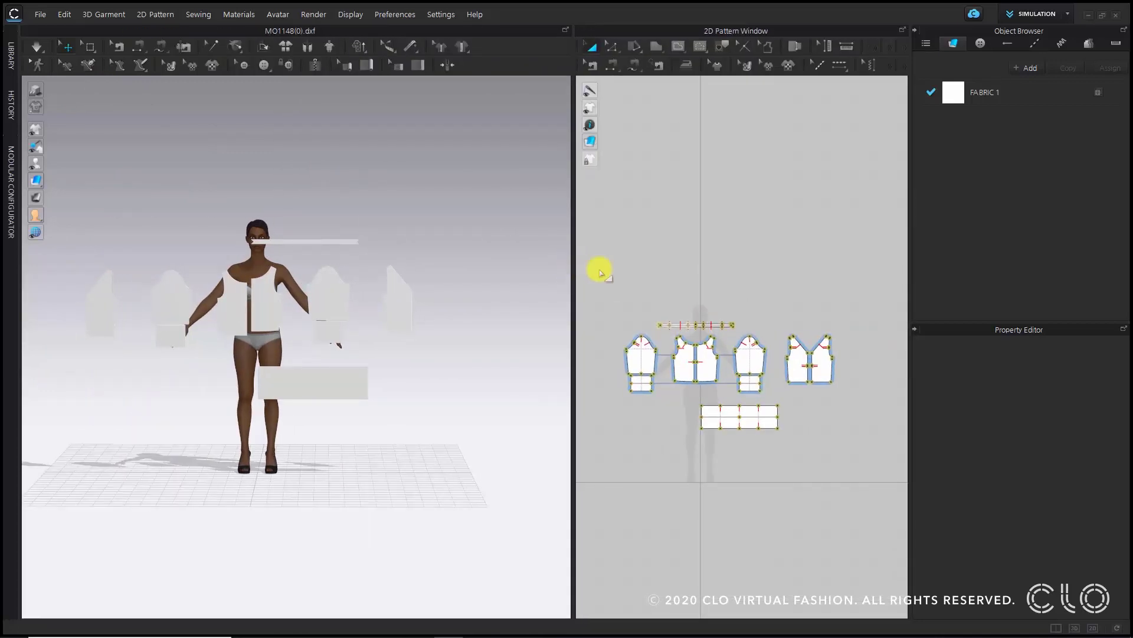
left_click(401, 188)
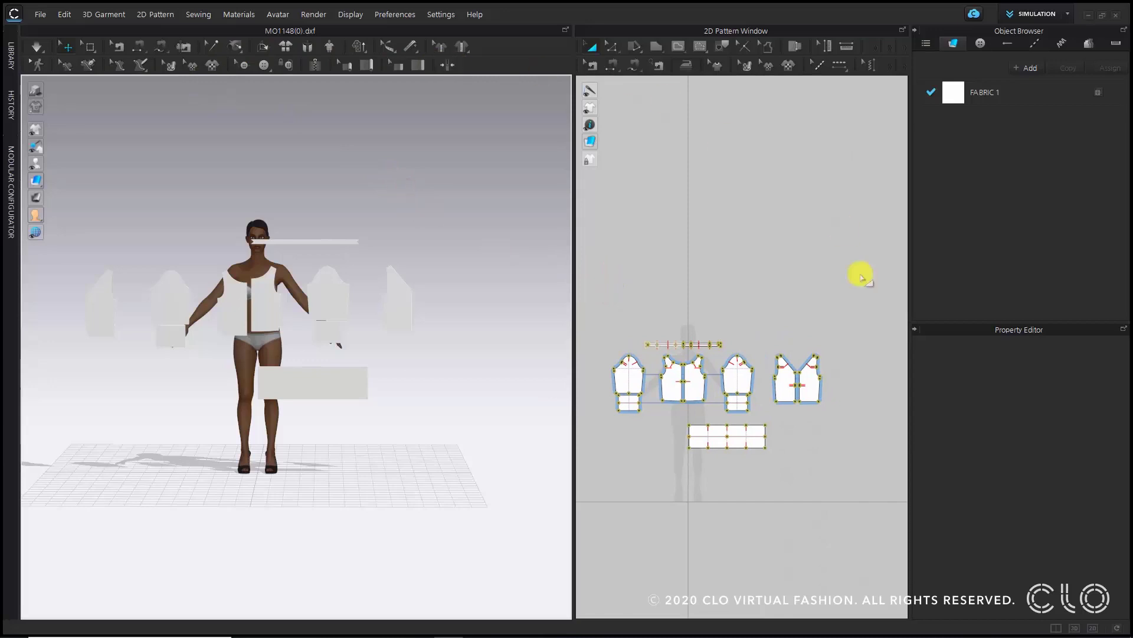
left_click(459, 258)
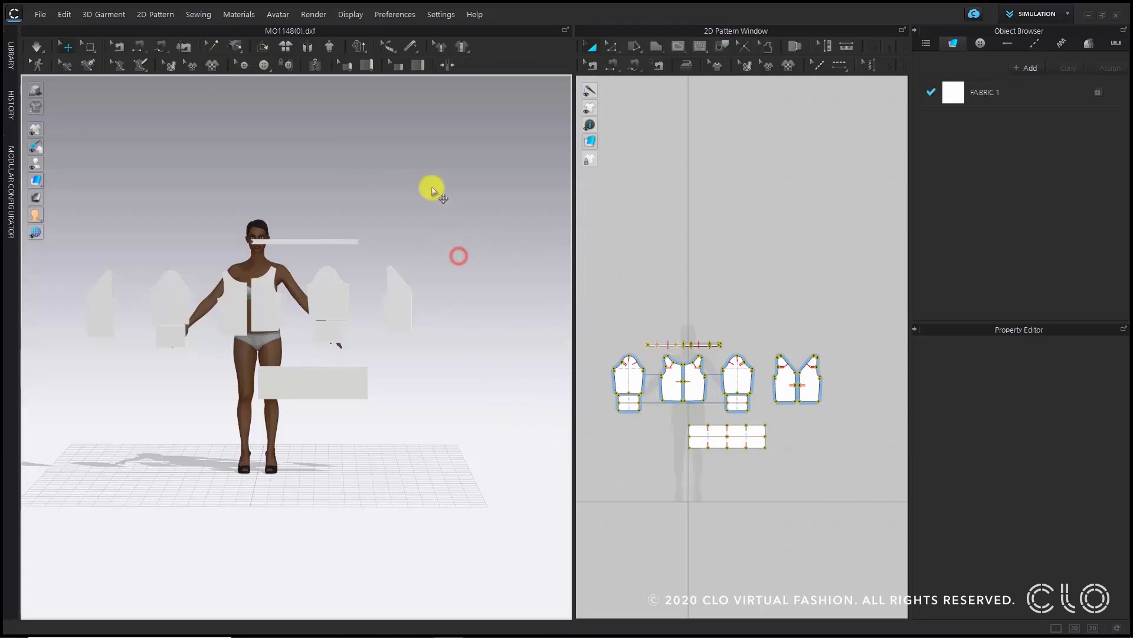
left_click(281, 48)
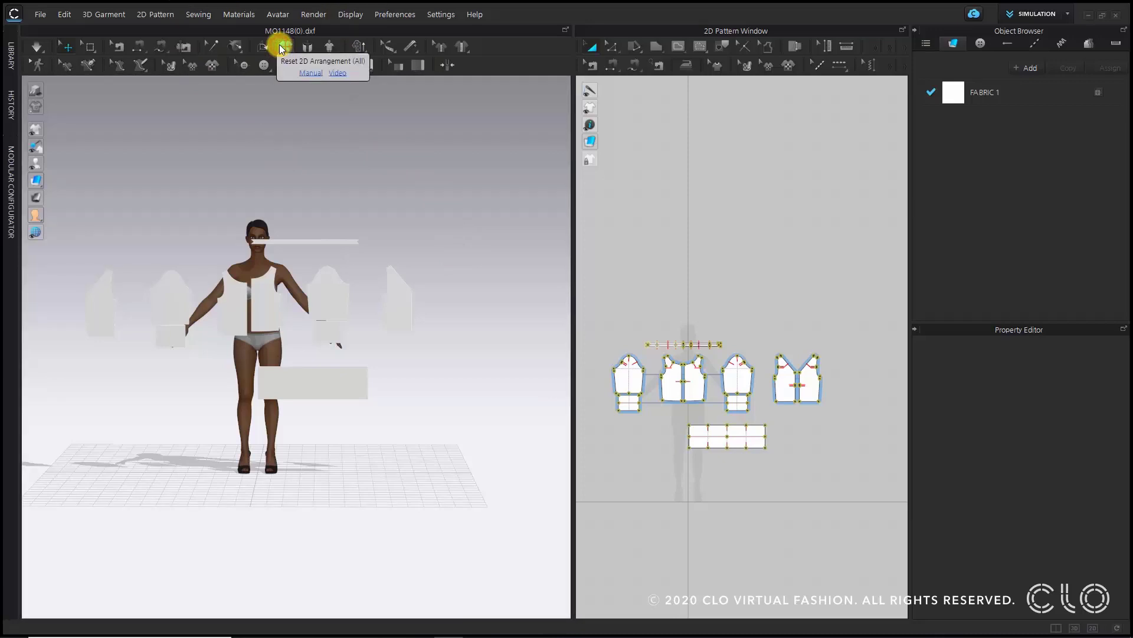
- Display the avatar's arrangement points and switch the 3D view to the front
scroll(314, 258, "up", 5)
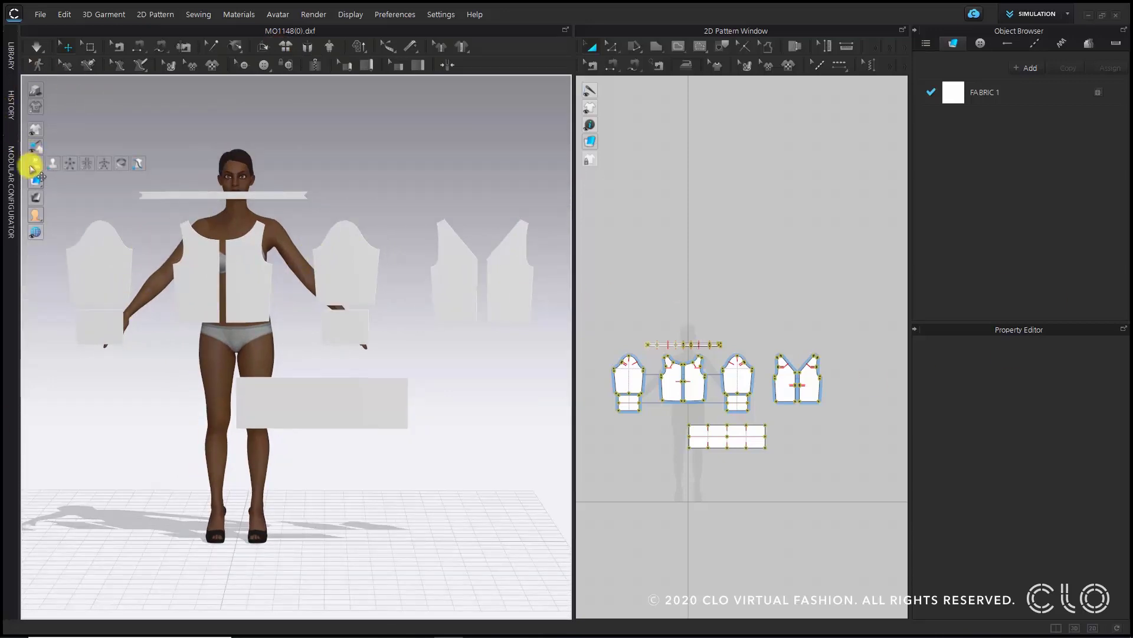
left_click(72, 166)
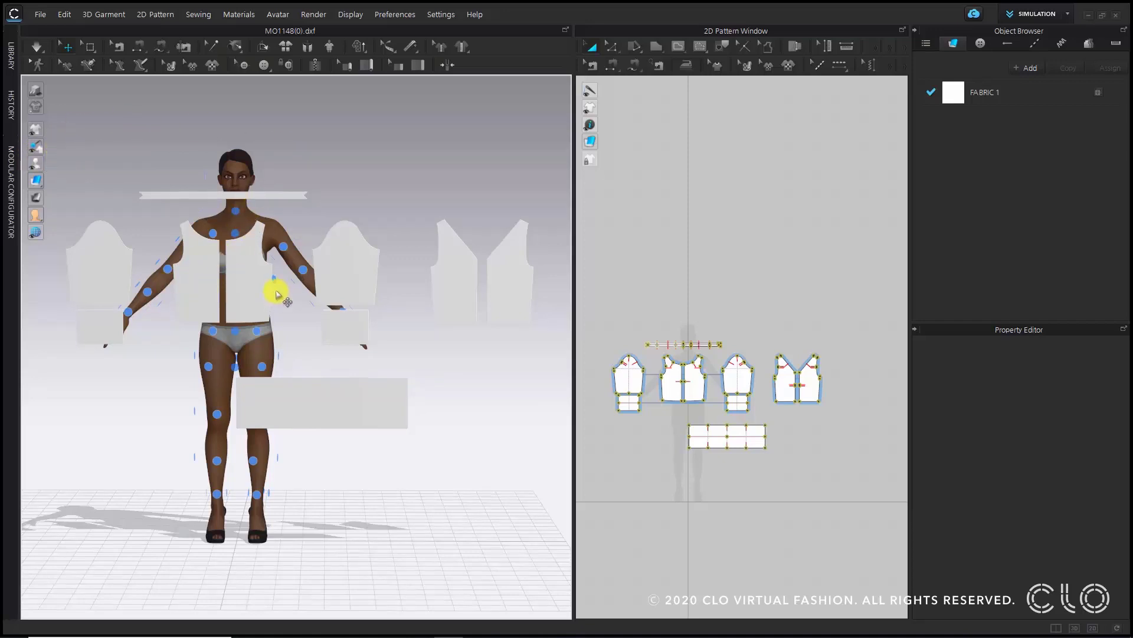
left_click(245, 267)
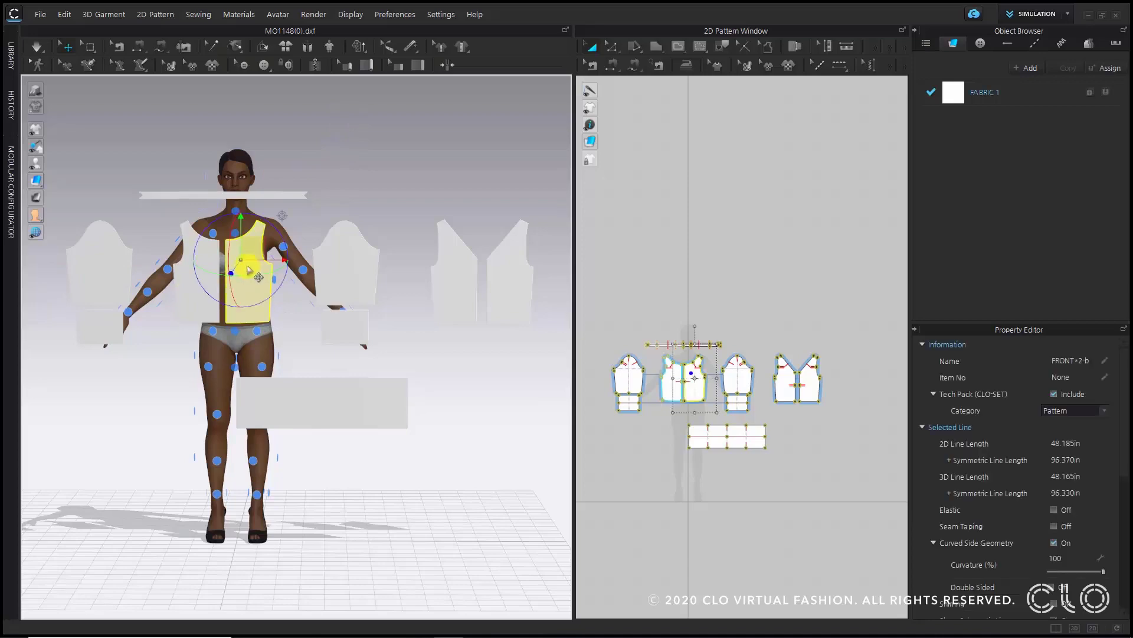
right_click_drag(234, 246, 224, 279)
key("2")
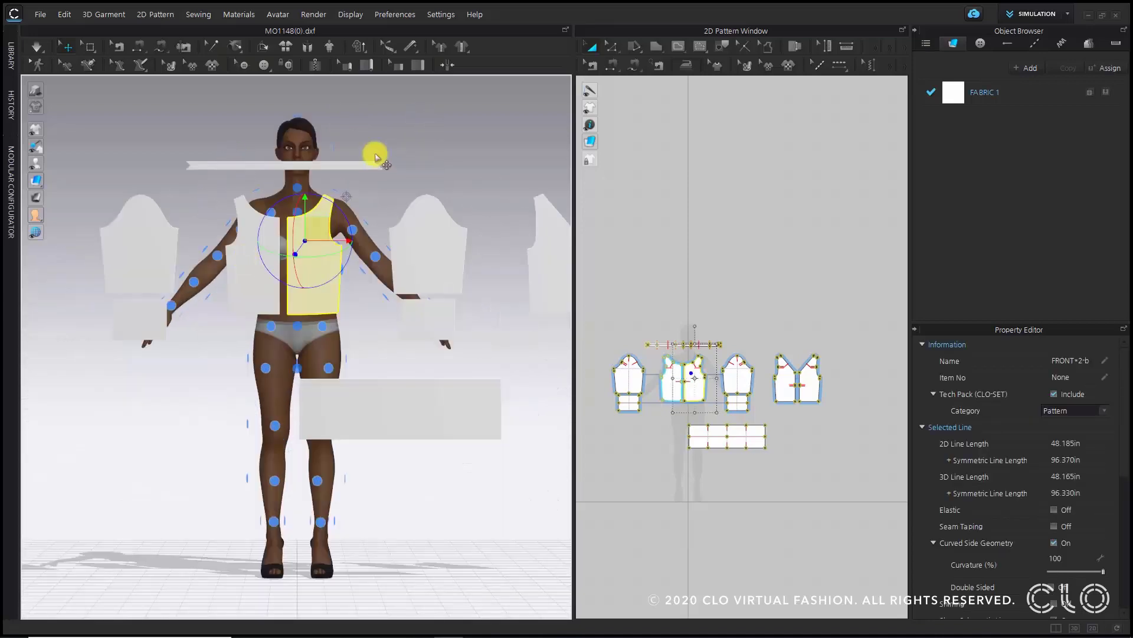
left_click(398, 137)
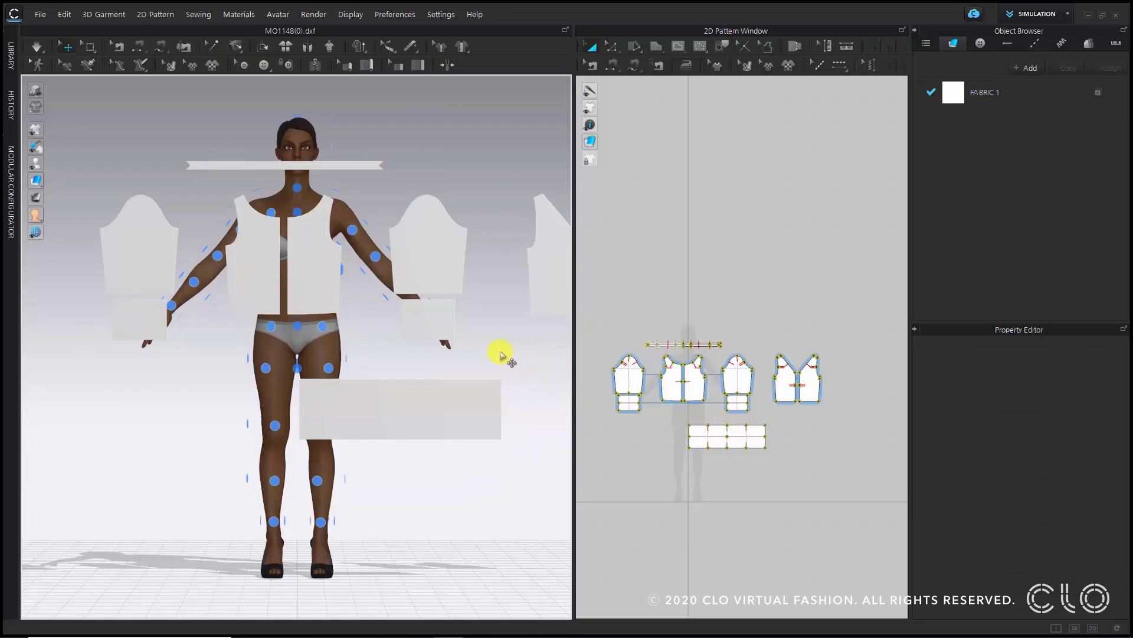
- Select all patterns in the 3D view and move them up above the avatar
key("ctrl+a")
left_click_drag(322, 283, 284, 3)
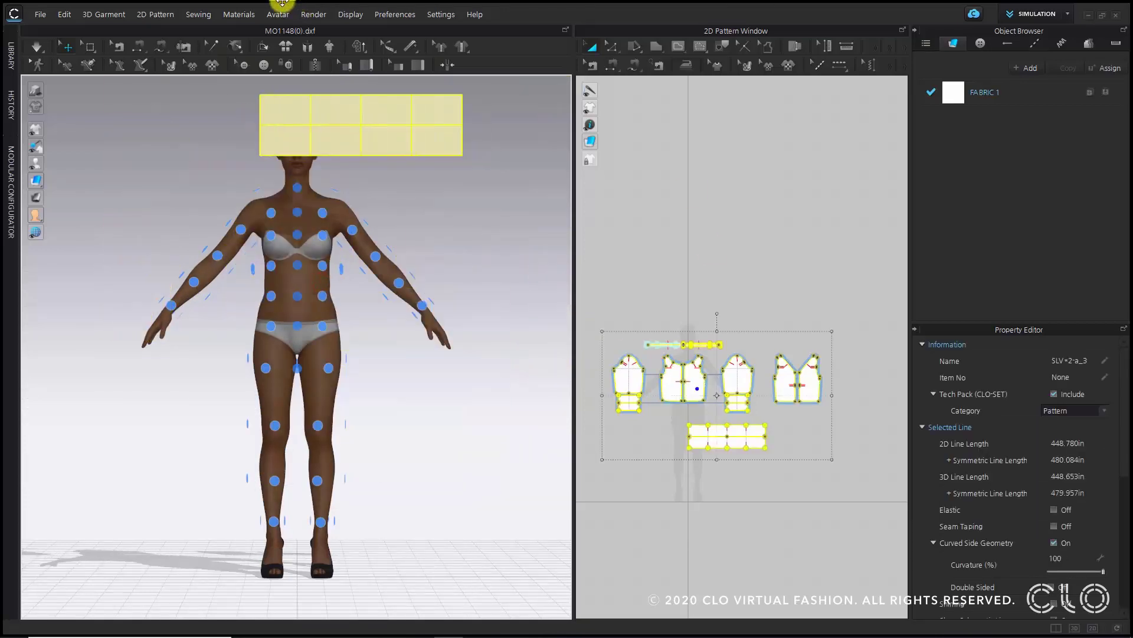
scroll(407, 262, "down", 5)
left_click_drag(365, 215, 378, 168)
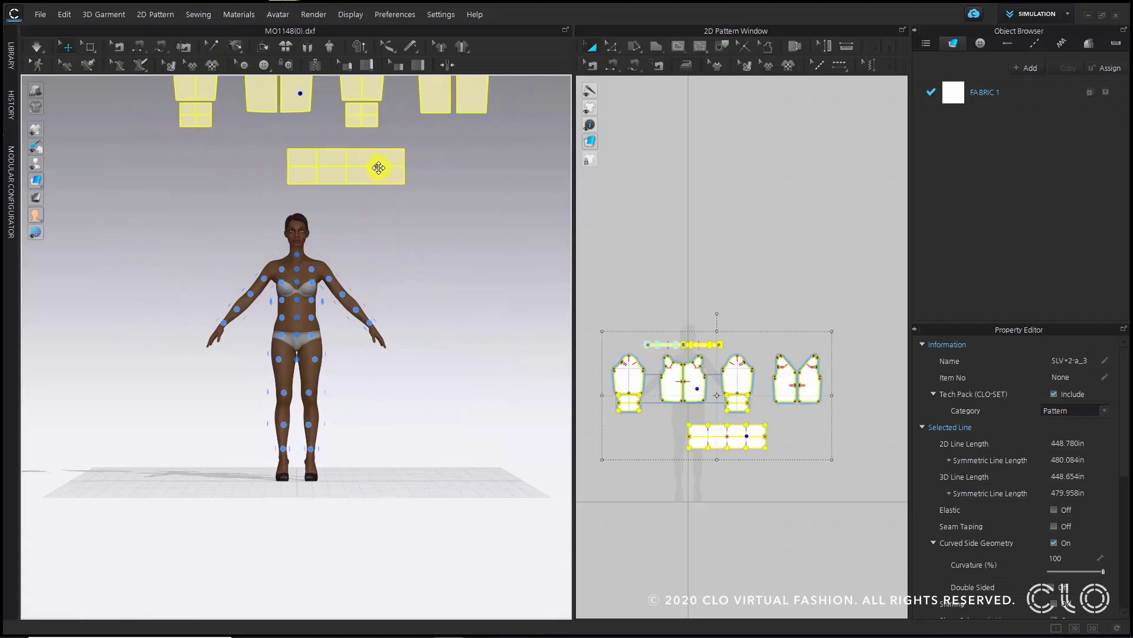
left_click(431, 268)
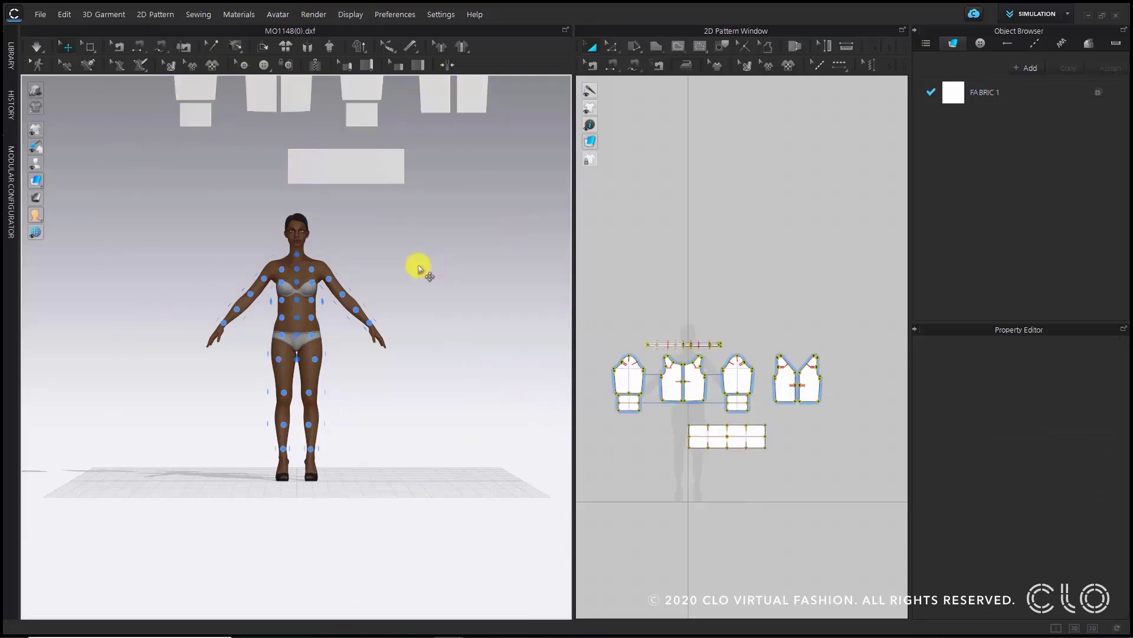
scroll(417, 269, "up", 4)
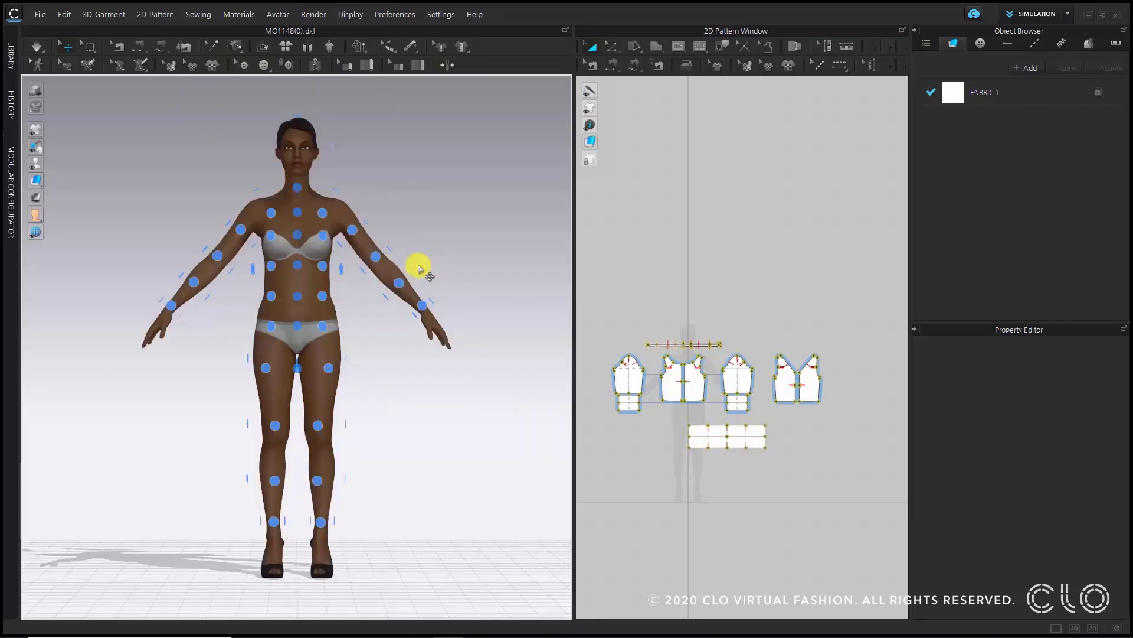
- Place the front bodice piece on the avatar's chest arrangement point
left_click(473, 177)
scroll(812, 466, "up", 3)
middle_click_drag(812, 481, 866, 499)
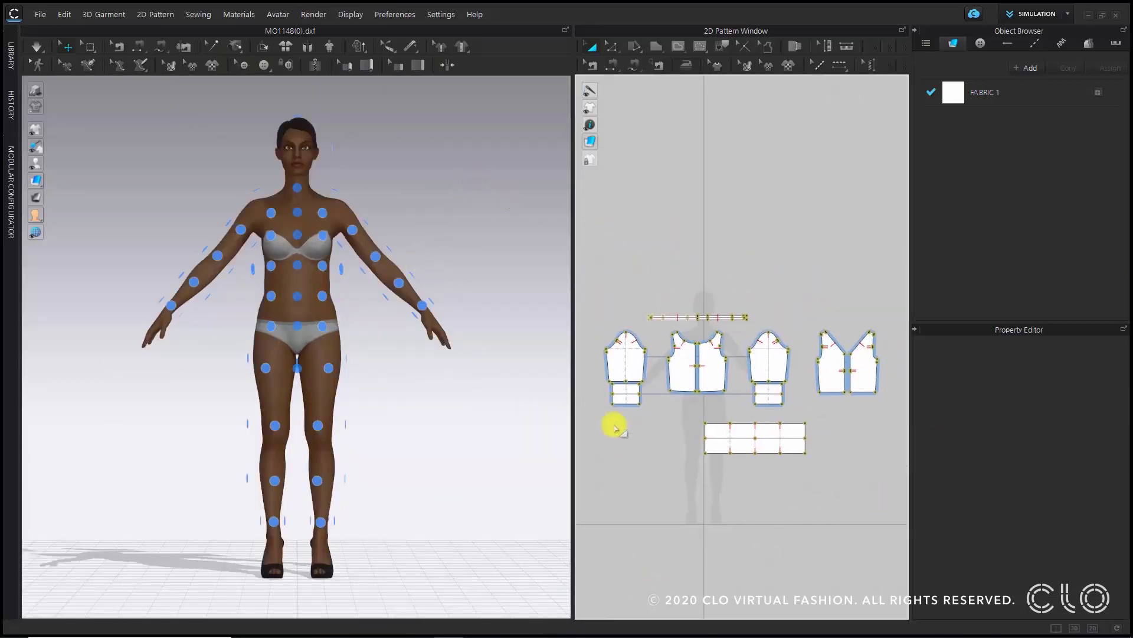
scroll(685, 339, "up", 3)
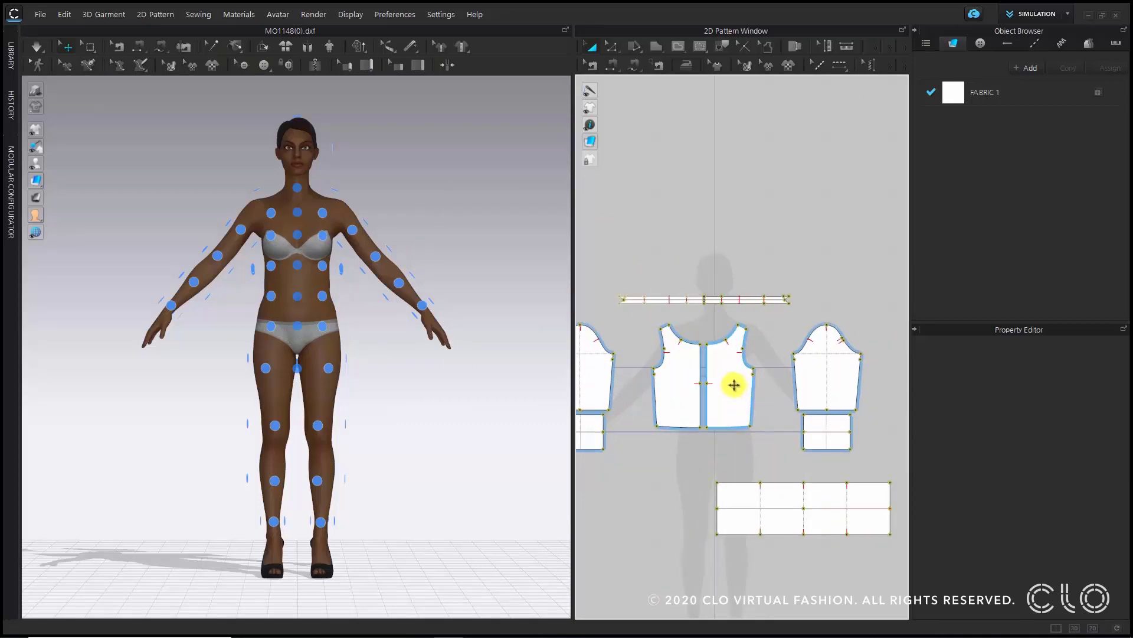
left_click(734, 384)
mouse_move(323, 238)
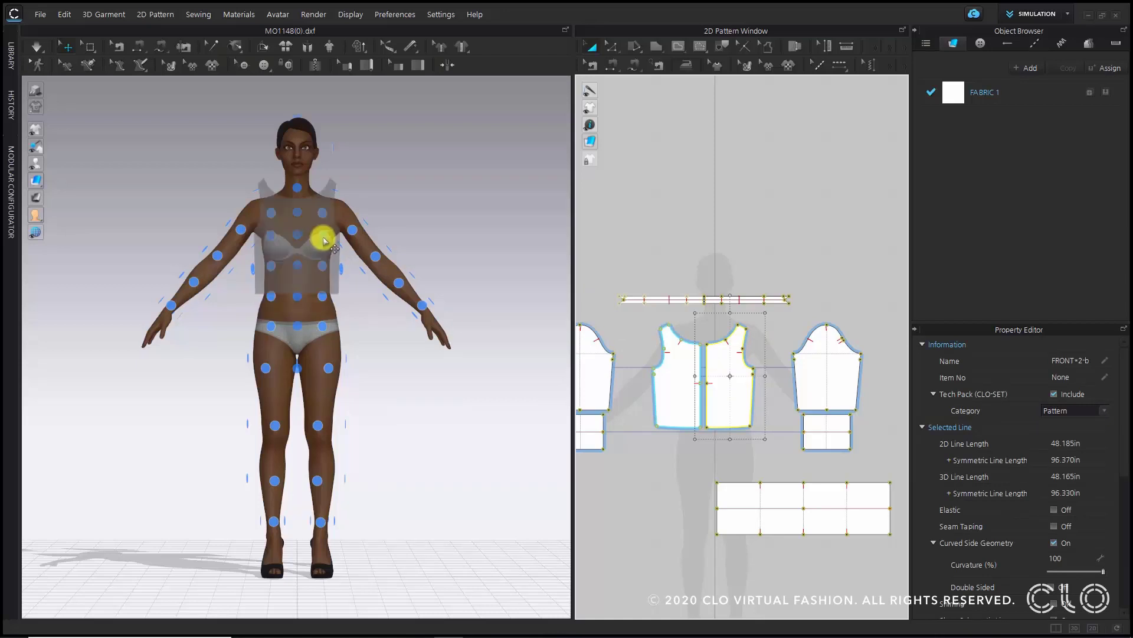
left_click(324, 238)
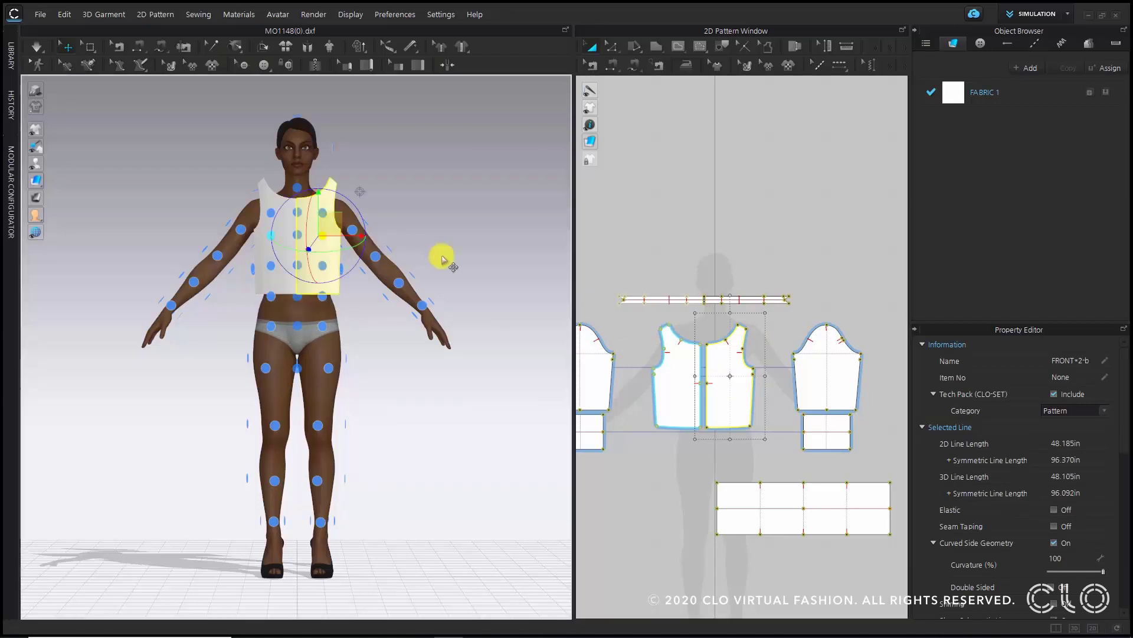
- Place the back bodice piece on the avatar's back arrangement point
key("8")
middle_click_drag(722, 391, 583, 388)
left_click(774, 390)
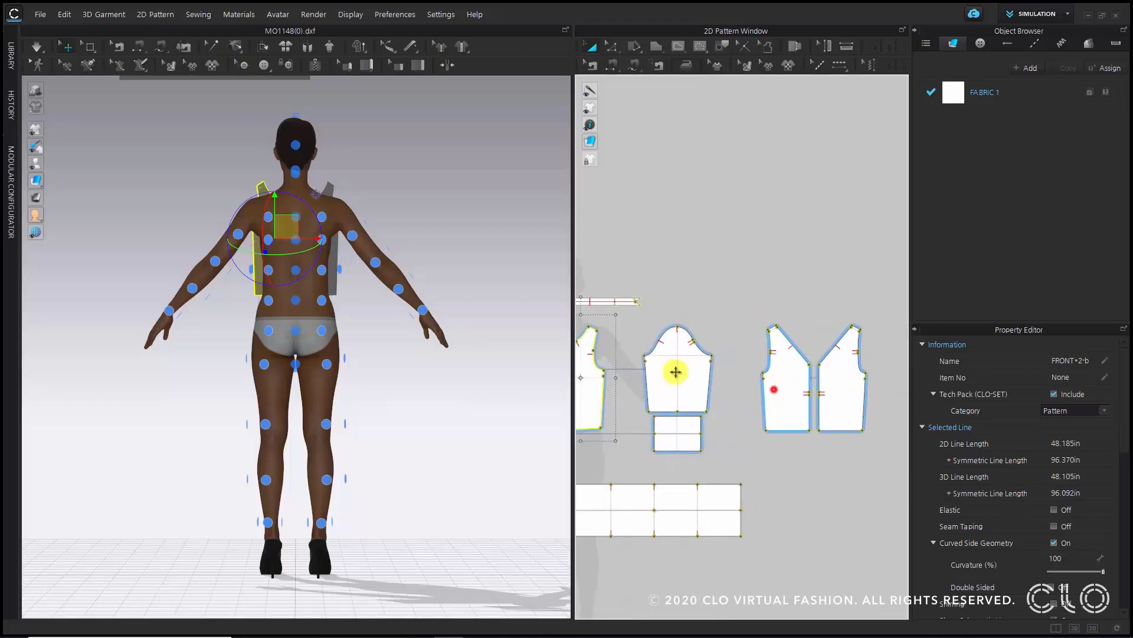
left_click(263, 243)
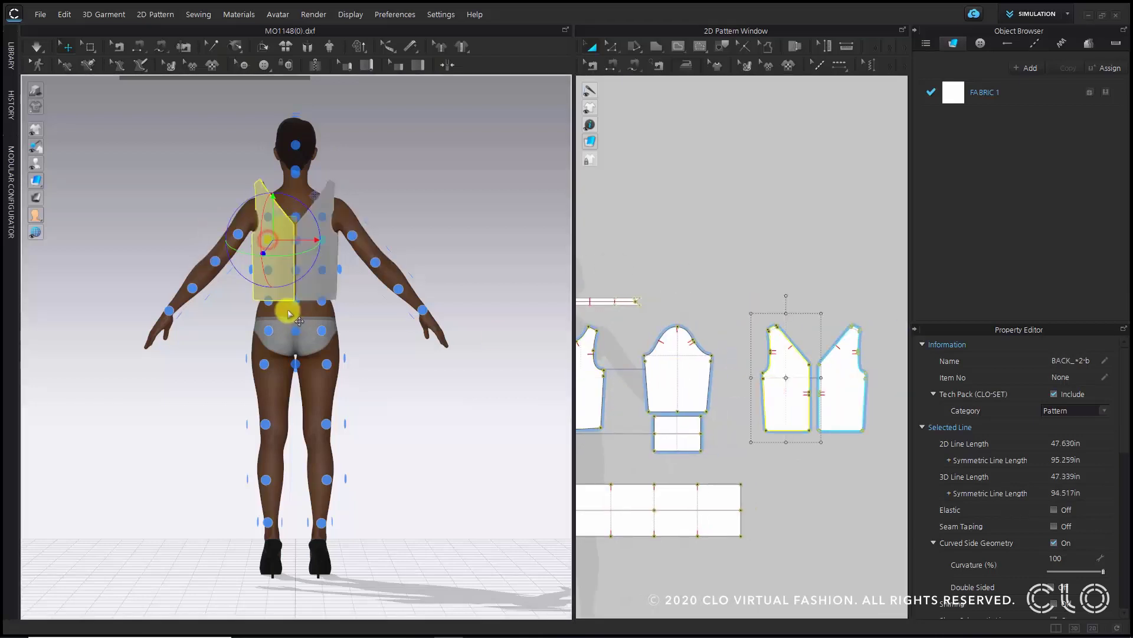
- Place a sleeve piece on the avatar's upper-arm arrangement point
right_click_drag(263, 242, 473, 278)
left_click(470, 281)
scroll(709, 381, "down", 5)
mouse_move(718, 430)
middle_mouse_down()
mouse_move(787, 432)
mouse_move(736, 418)
middle_mouse_up()
left_click(445, 199)
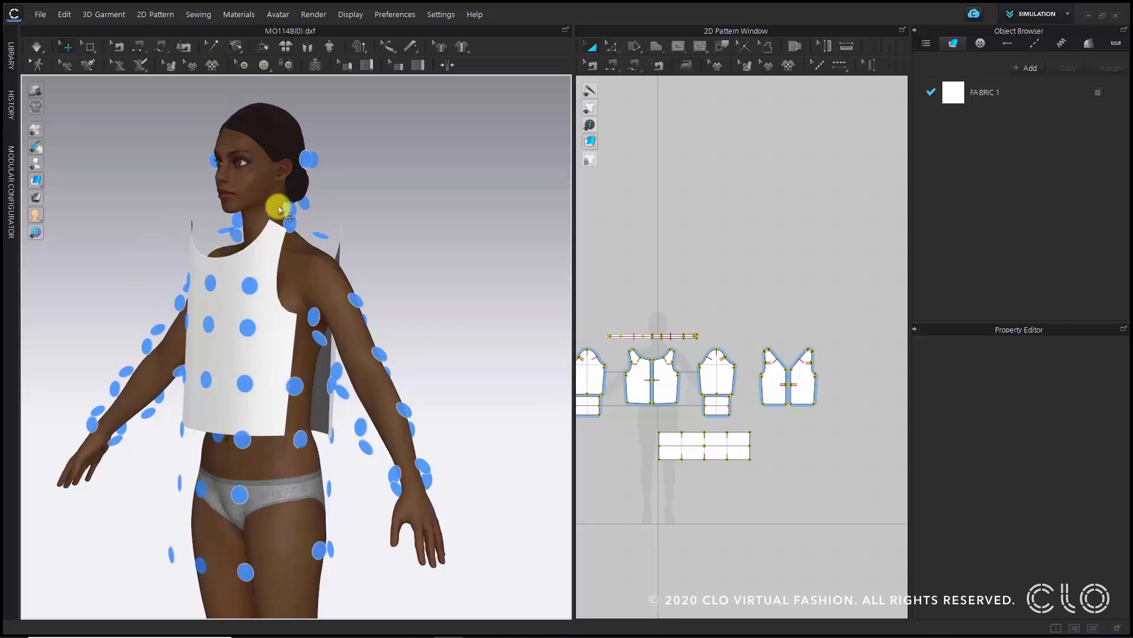
scroll(667, 383, "up", 2)
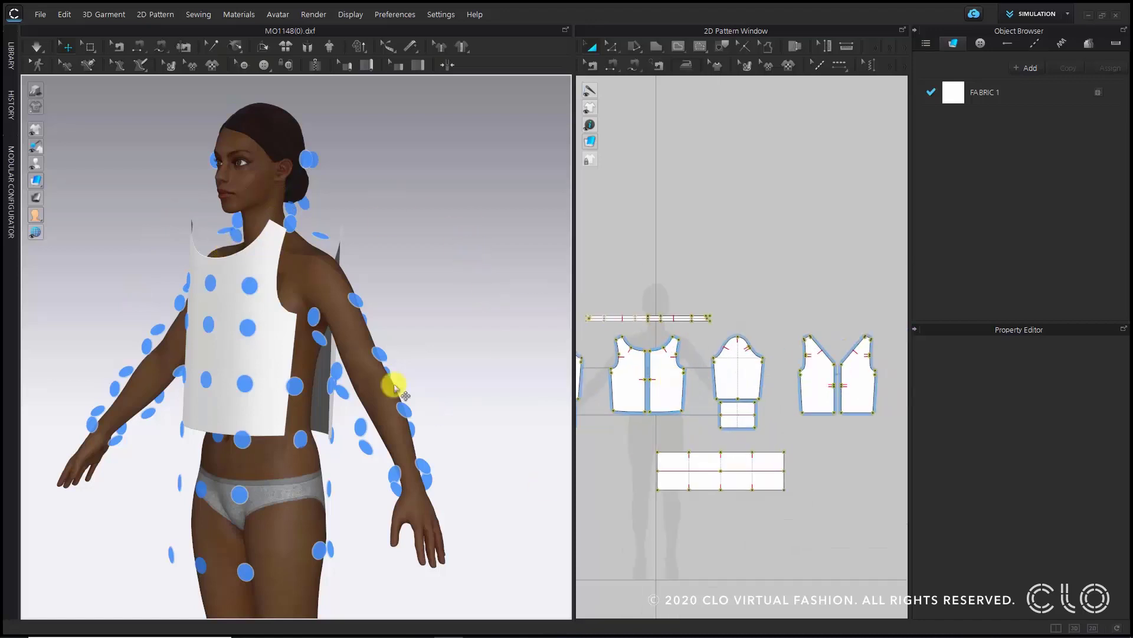
left_click(662, 388)
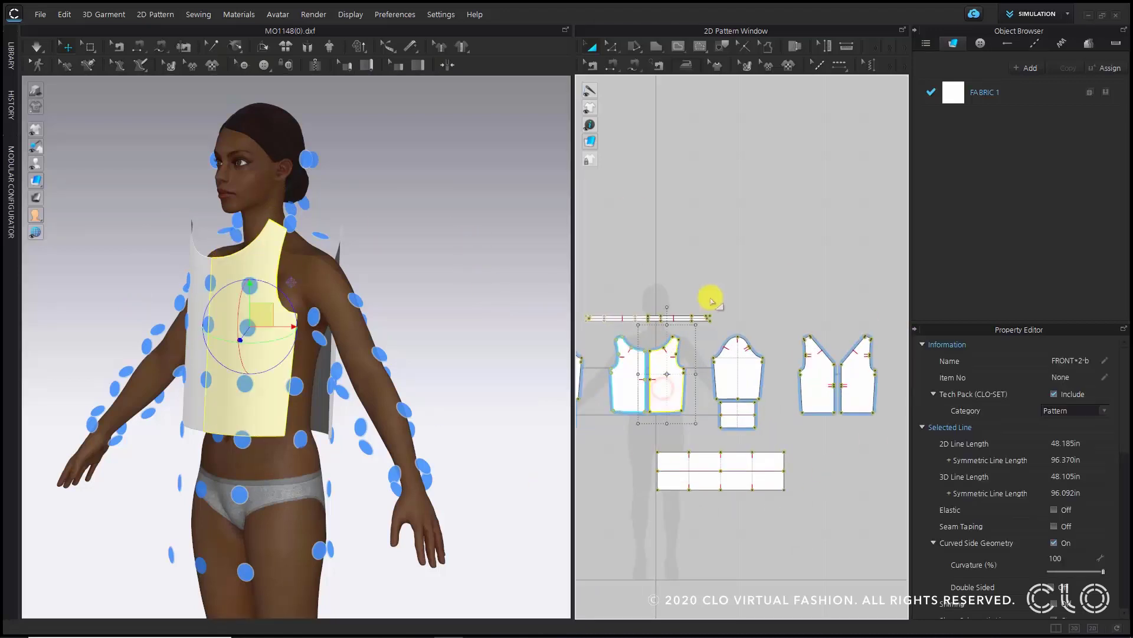
left_click(748, 361)
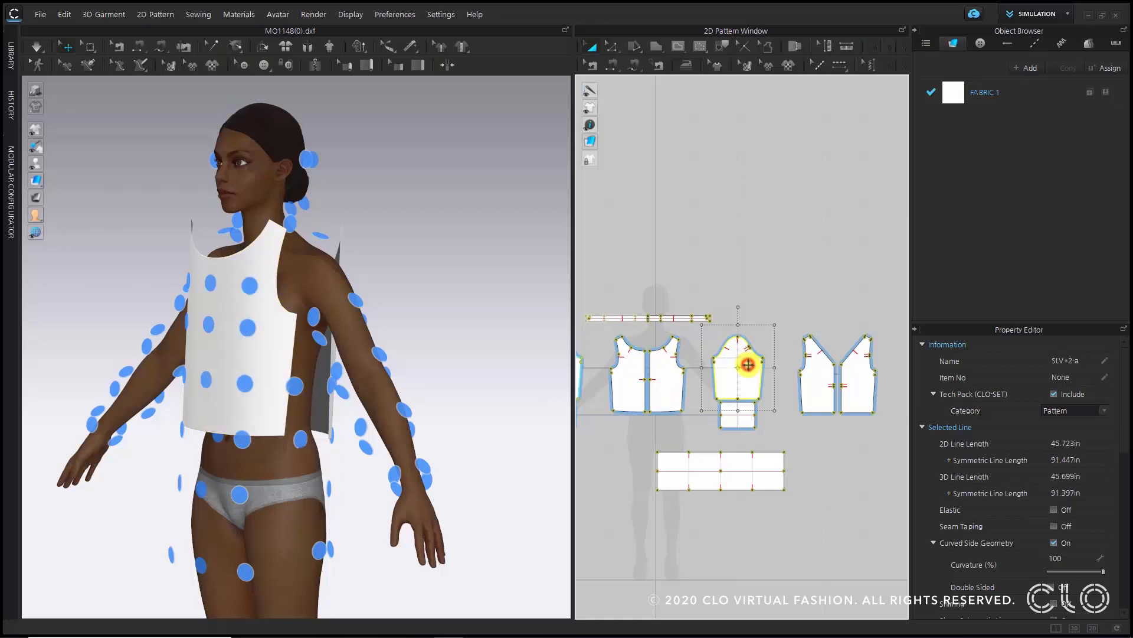
left_click(361, 305)
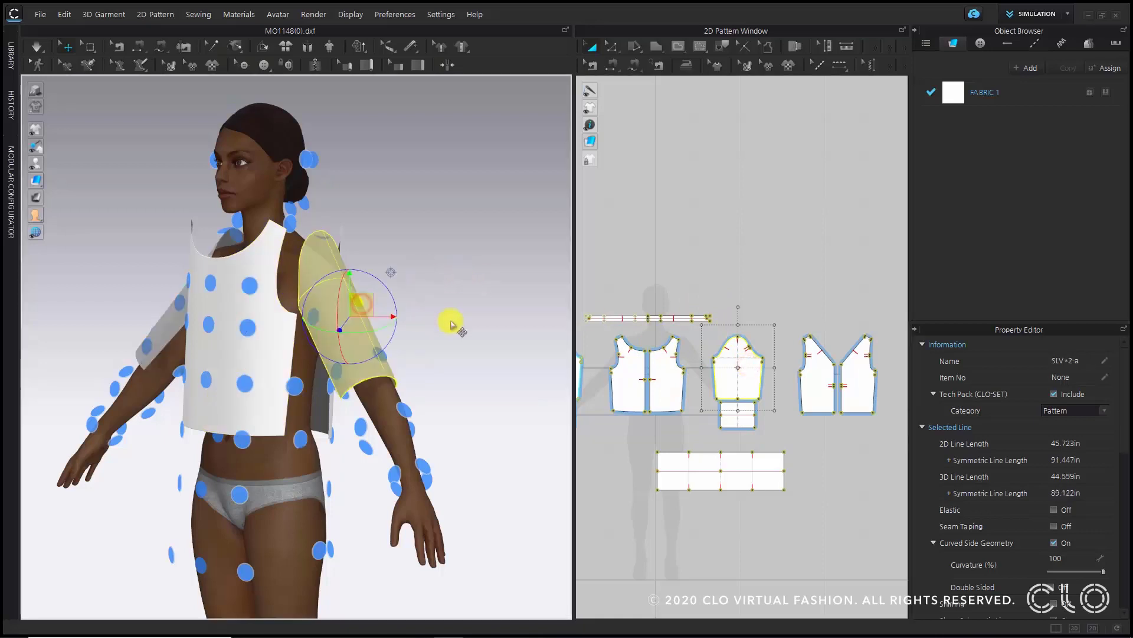
- Place the cuff piece on the avatar's forearm arrangement point
left_click(480, 341)
scroll(733, 453, "up", 3)
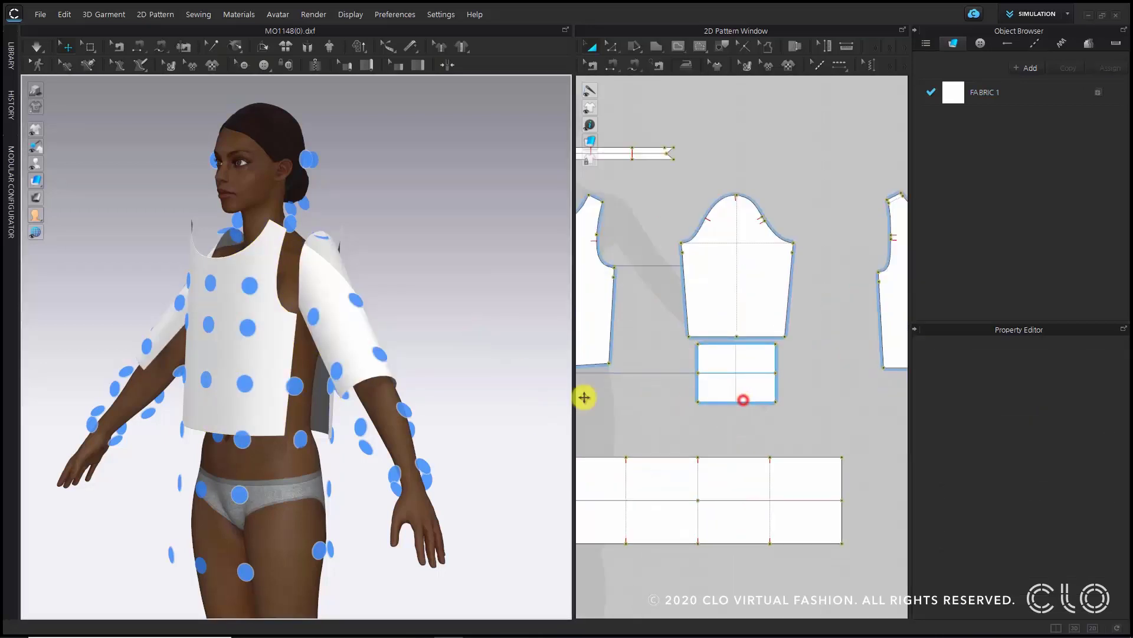
left_click(743, 399)
left_click(422, 414)
left_click(526, 513)
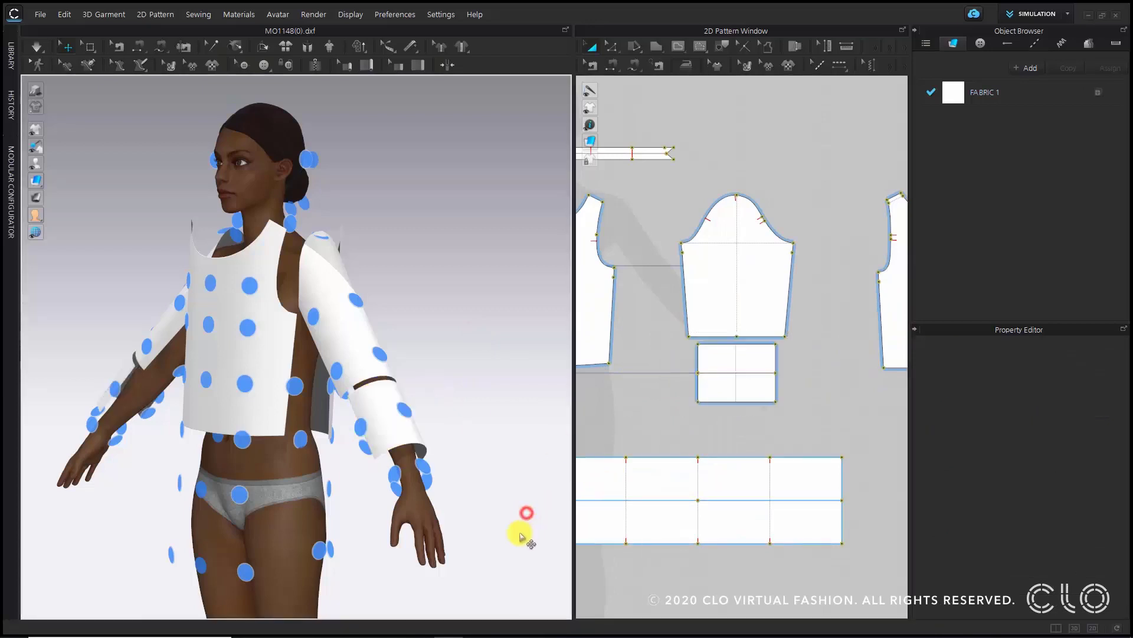
right_click_drag(520, 532, 593, 535)
scroll(648, 504, "down", 2)
scroll(451, 445, "up", 2)
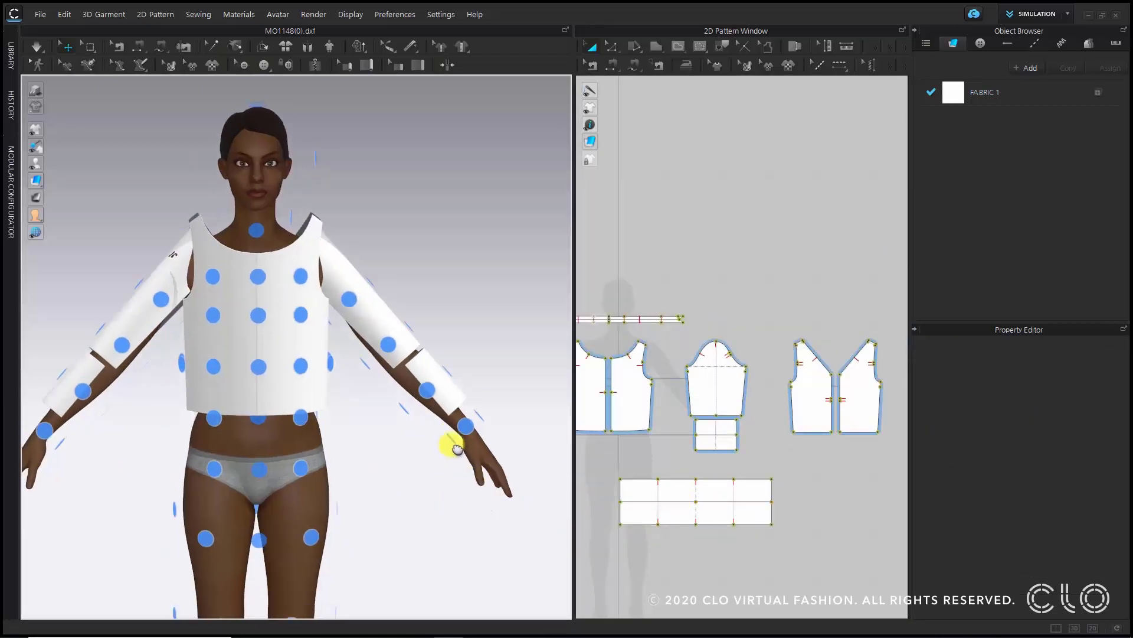
scroll(787, 486, "down", 1)
- Place the waistband piece on the avatar's waist arrangement point
left_click(728, 491)
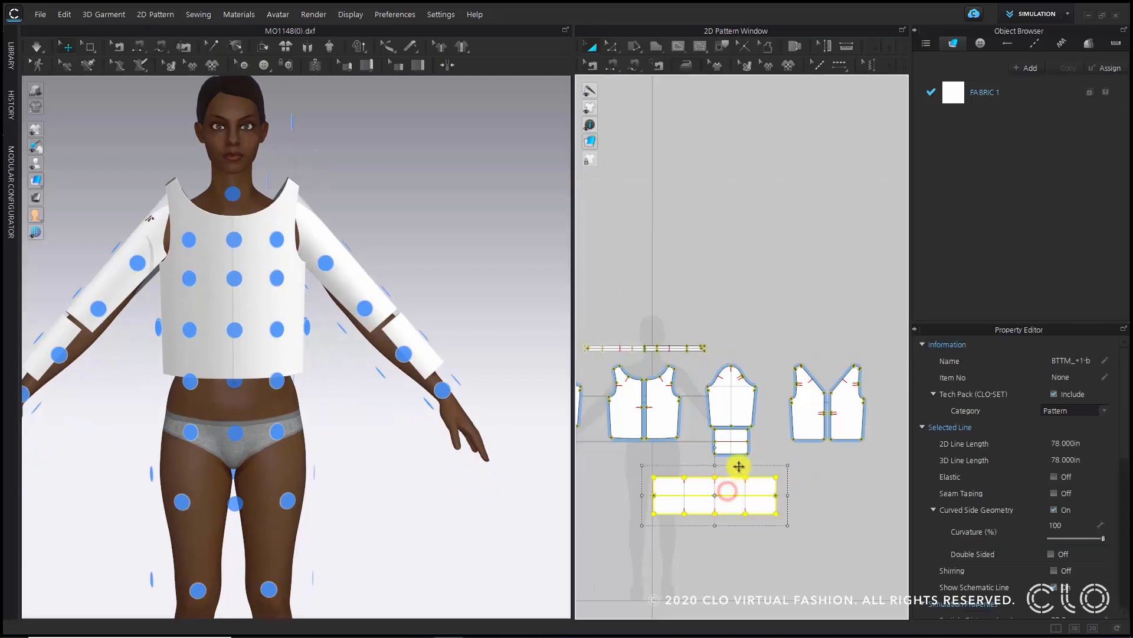
right_click_drag(385, 473, 317, 472)
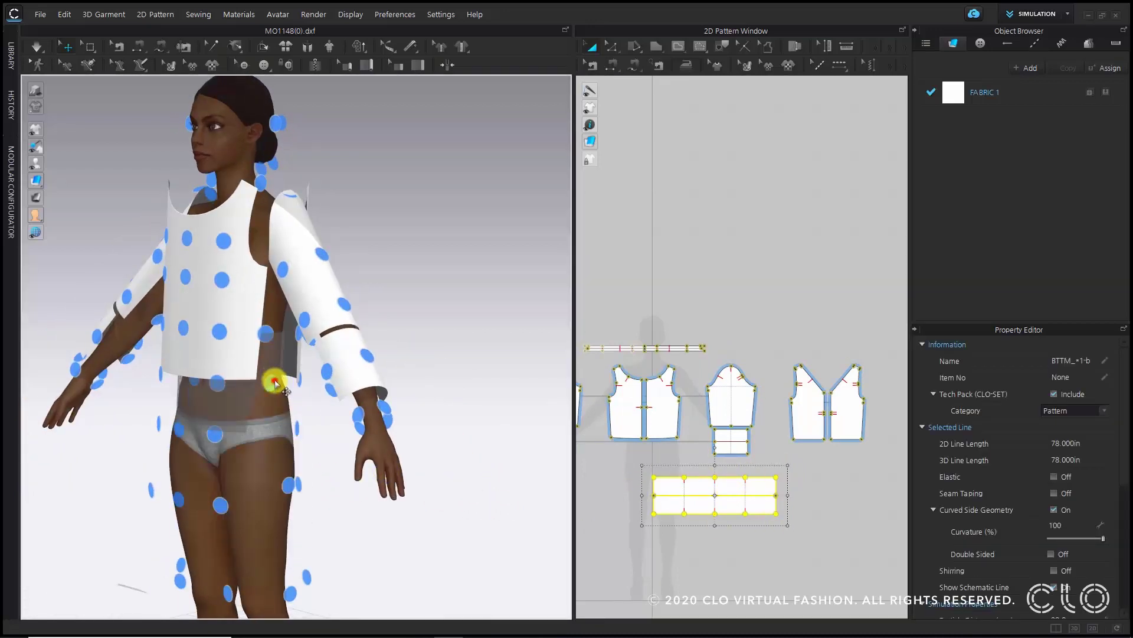
left_click(274, 385)
mouse_move(276, 387)
right_mouse_down()
mouse_move(397, 392)
mouse_move(397, 379)
mouse_move(263, 403)
right_mouse_up()
scroll(313, 410, "up", 5)
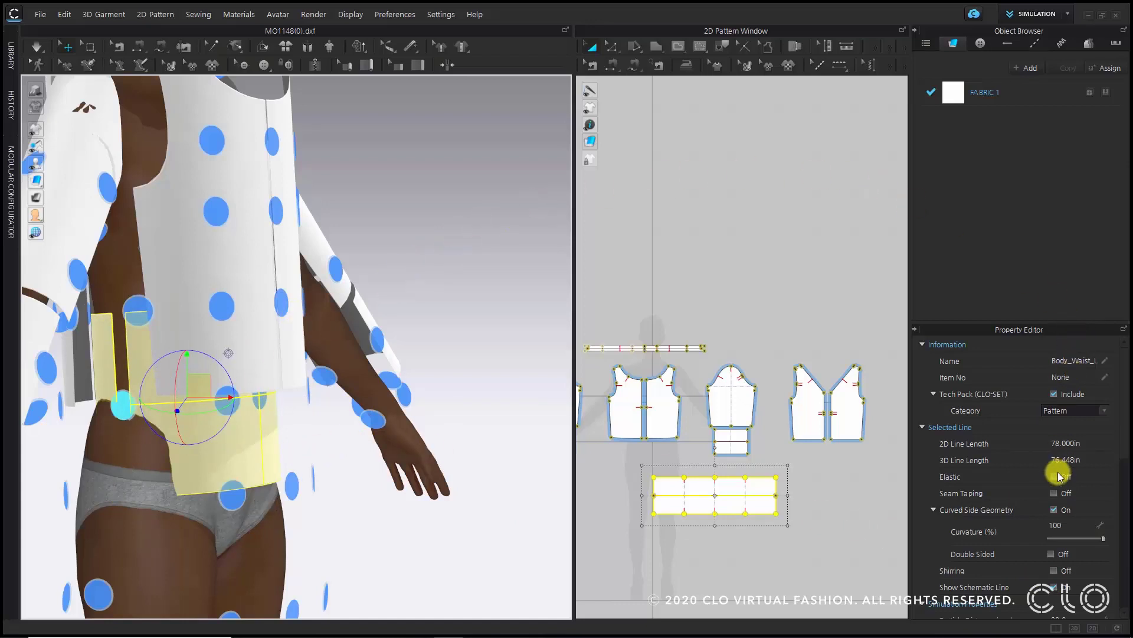
- Set the waistband's arrangement Position Y to 14 and increase its arrangement offset
scroll(1087, 472, "down", 3)
scroll(1098, 469, "down", 5)
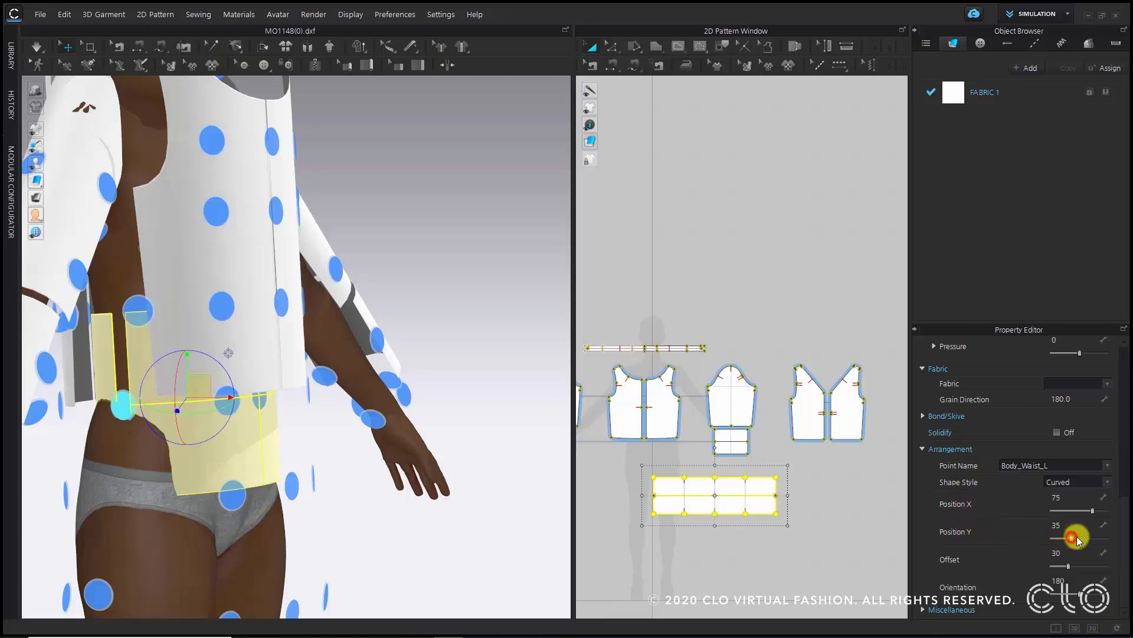
left_click_drag(1075, 538, 1061, 541)
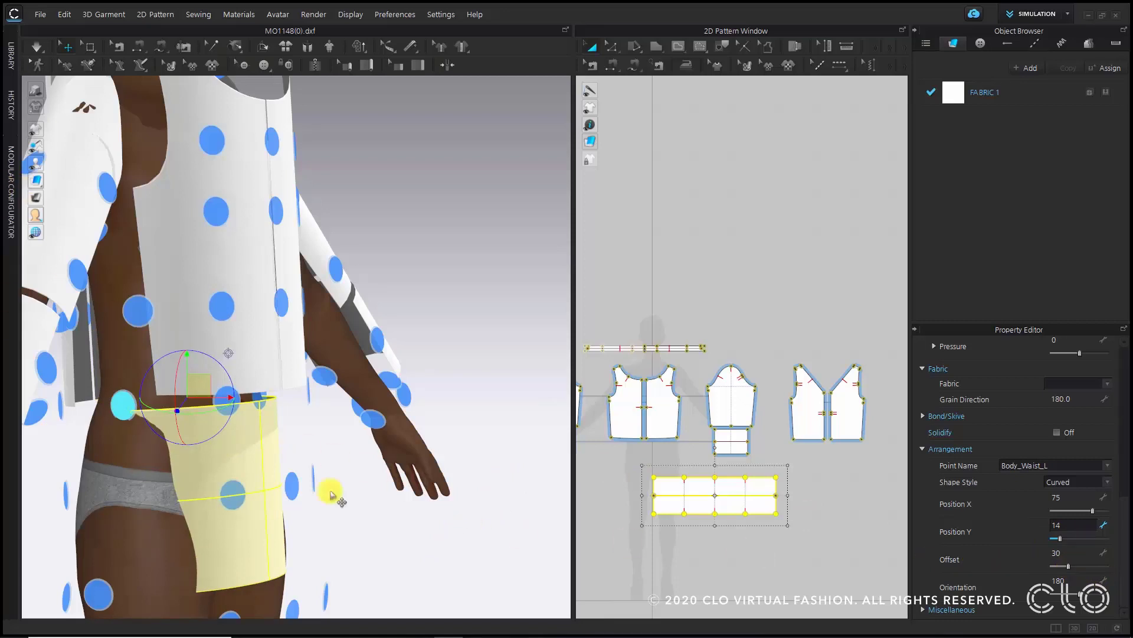
left_click_drag(1067, 568, 1075, 570)
left_click(444, 585)
- Place the neckband piece on the avatar's front neck arrangement point
right_click_drag(437, 586, 362, 579)
scroll(350, 572, "down", 2)
right_click_drag(418, 422, 392, 445)
middle_click_drag(328, 327, 371, 464)
scroll(684, 363, "up", 3)
scroll(669, 356, "up", 2)
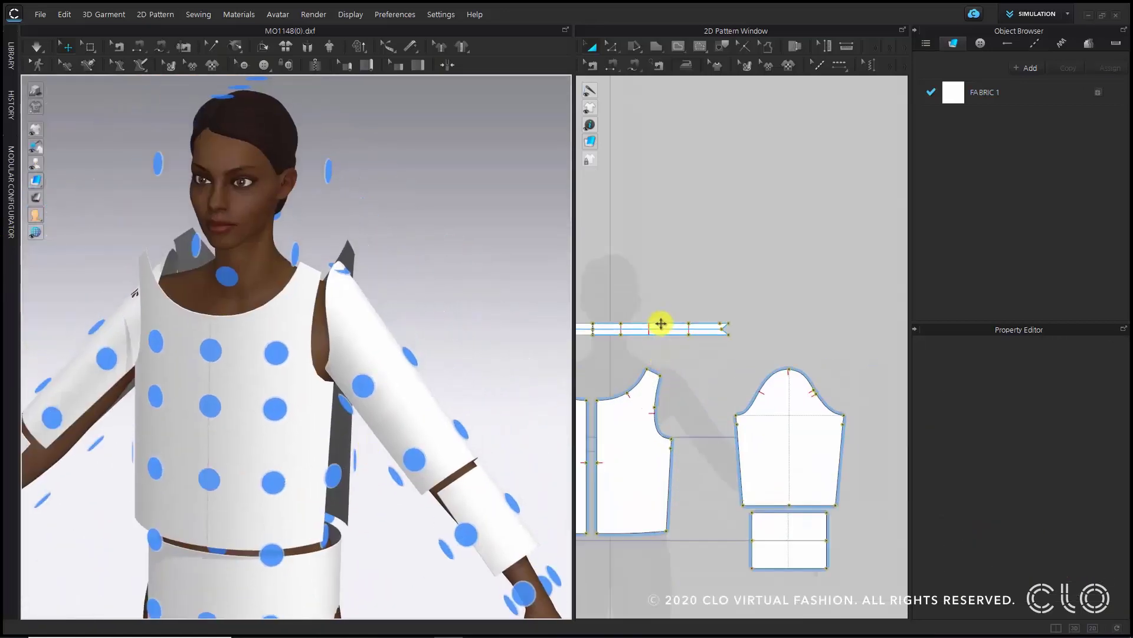
left_click(661, 323)
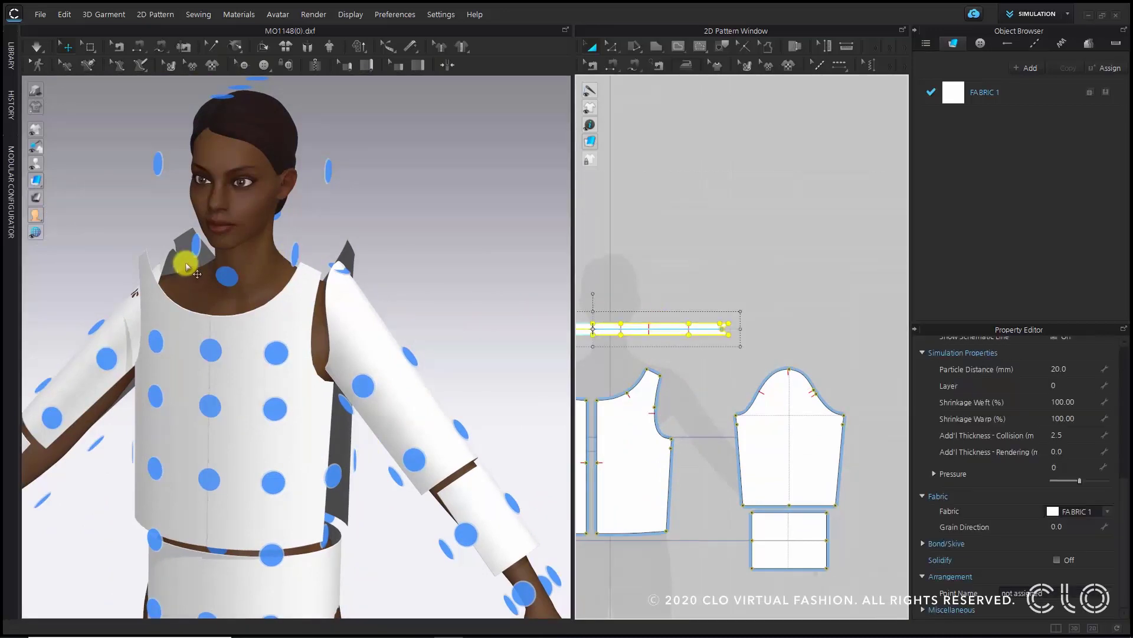
left_click(236, 277)
middle_click_drag(222, 323, 224, 384)
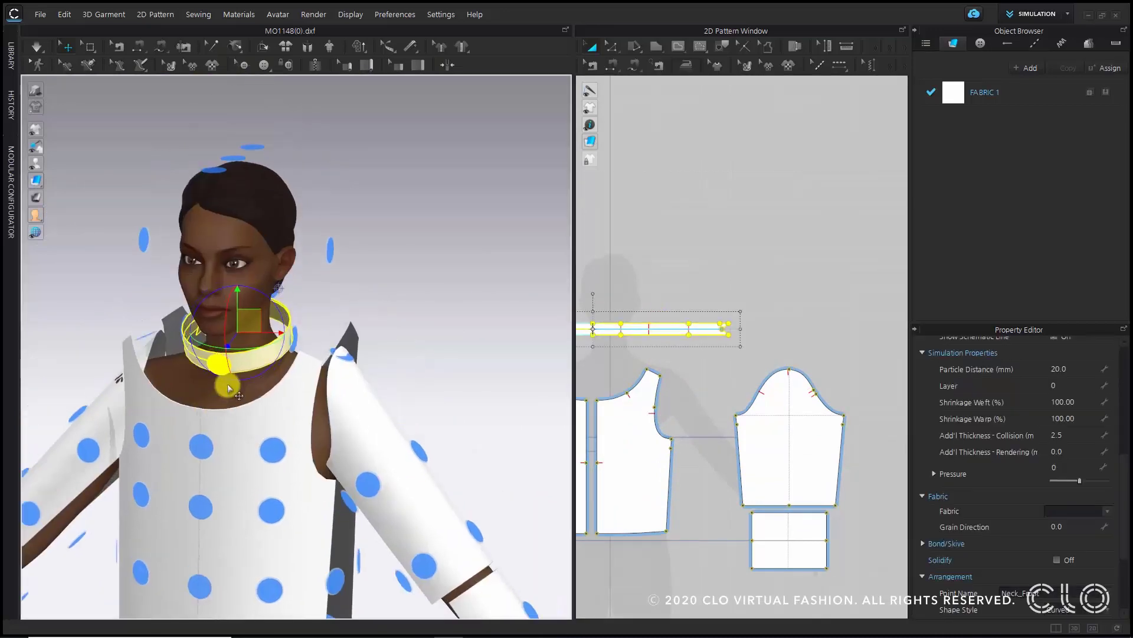
- Set the neckband's arrangement offset to 73 so it sits clear of the neck
right_click_drag(224, 383, 278, 380)
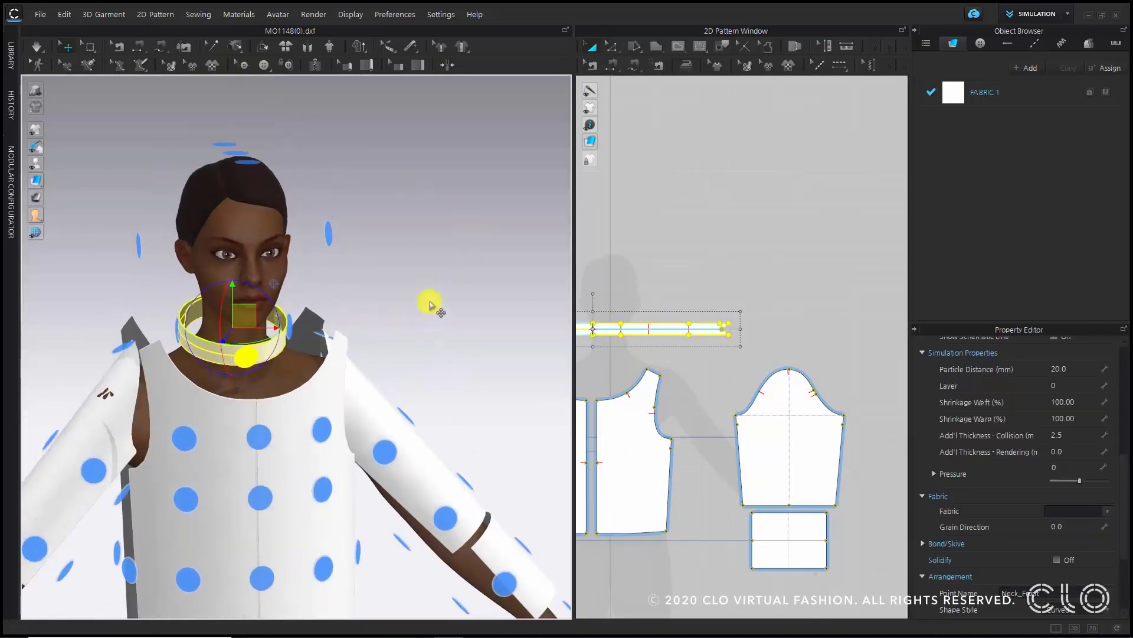
right_click_drag(429, 304, 226, 299)
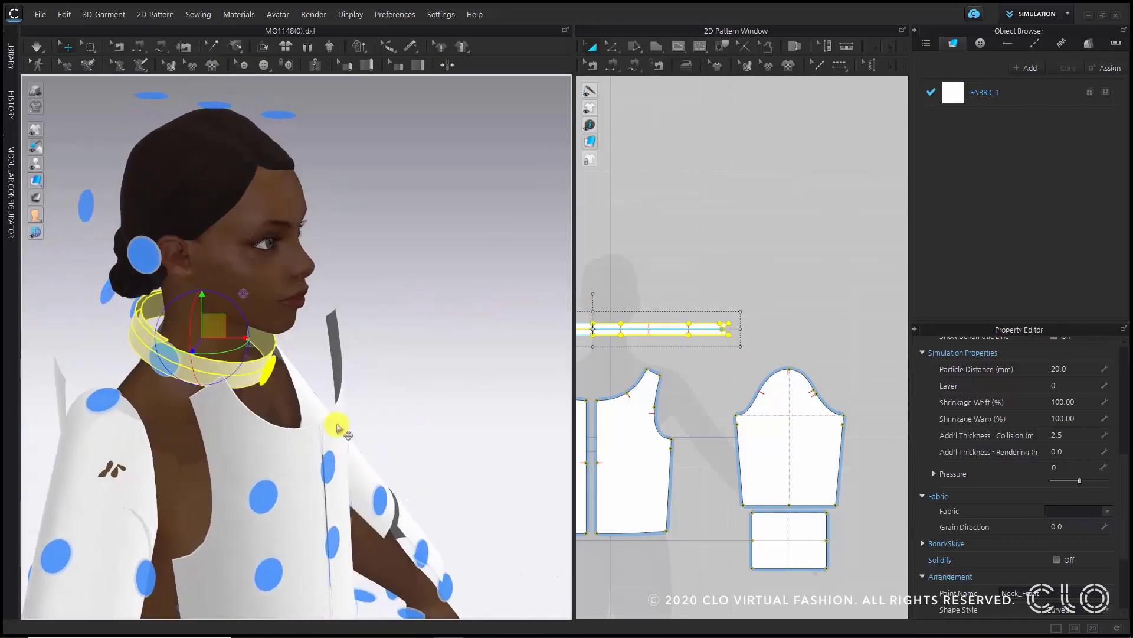
scroll(1088, 488, "down", 5)
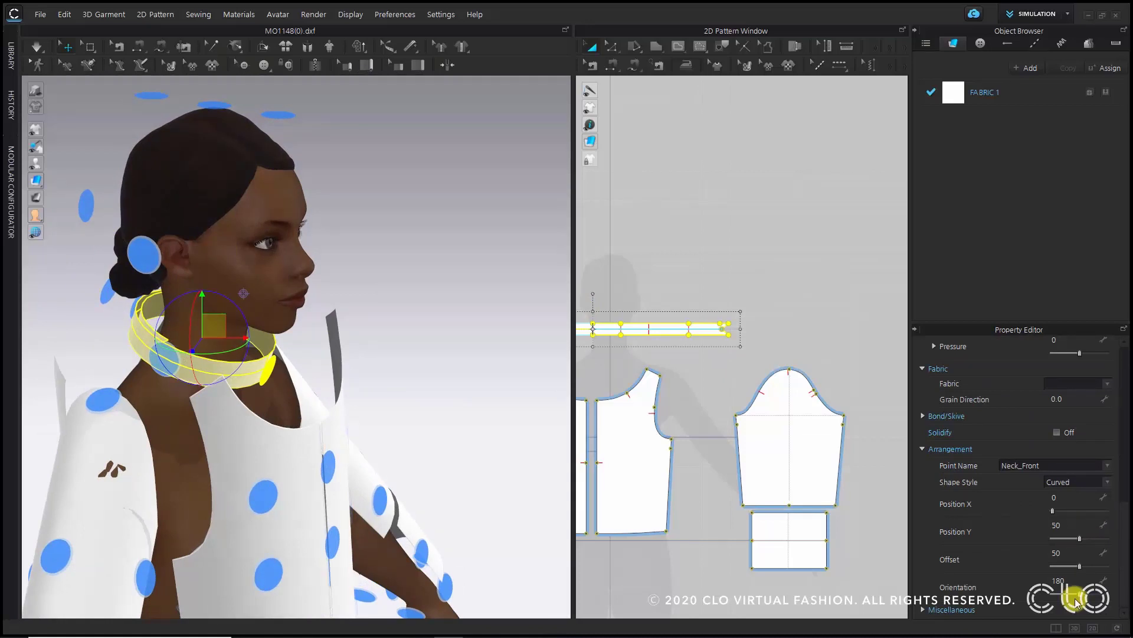
left_click_drag(1080, 567, 1091, 568)
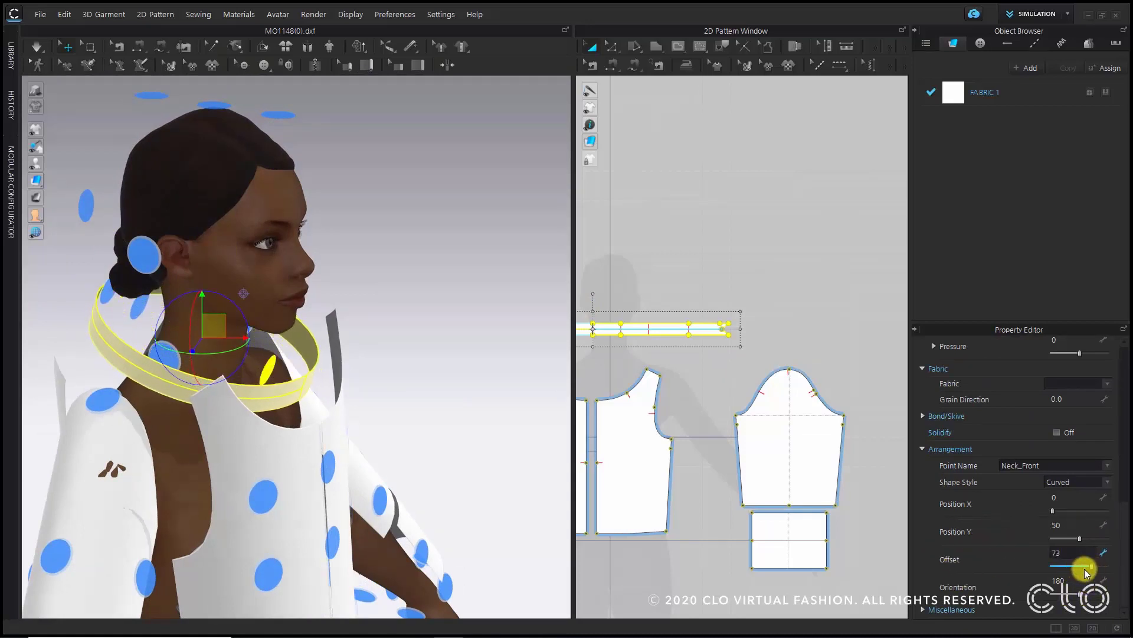
left_click(423, 374)
- Hide the avatar's arrangement points and show the sewing threads in the 3D view
right_click_drag(418, 425, 495, 426)
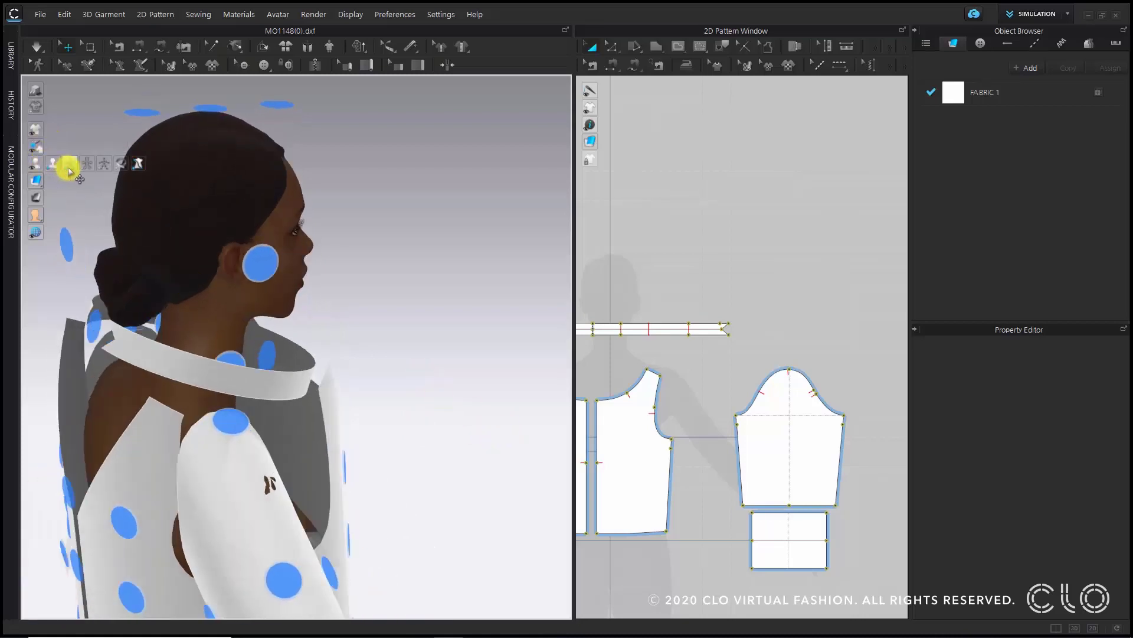
left_click(69, 166)
right_click_drag(405, 337, 364, 403)
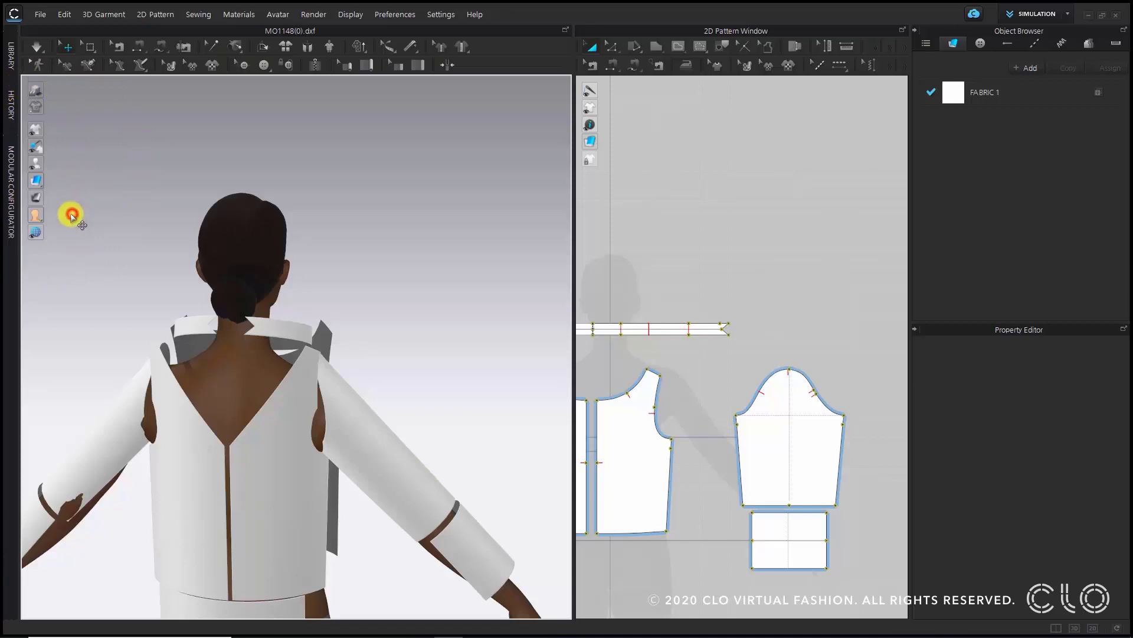
mouse_move(36, 139)
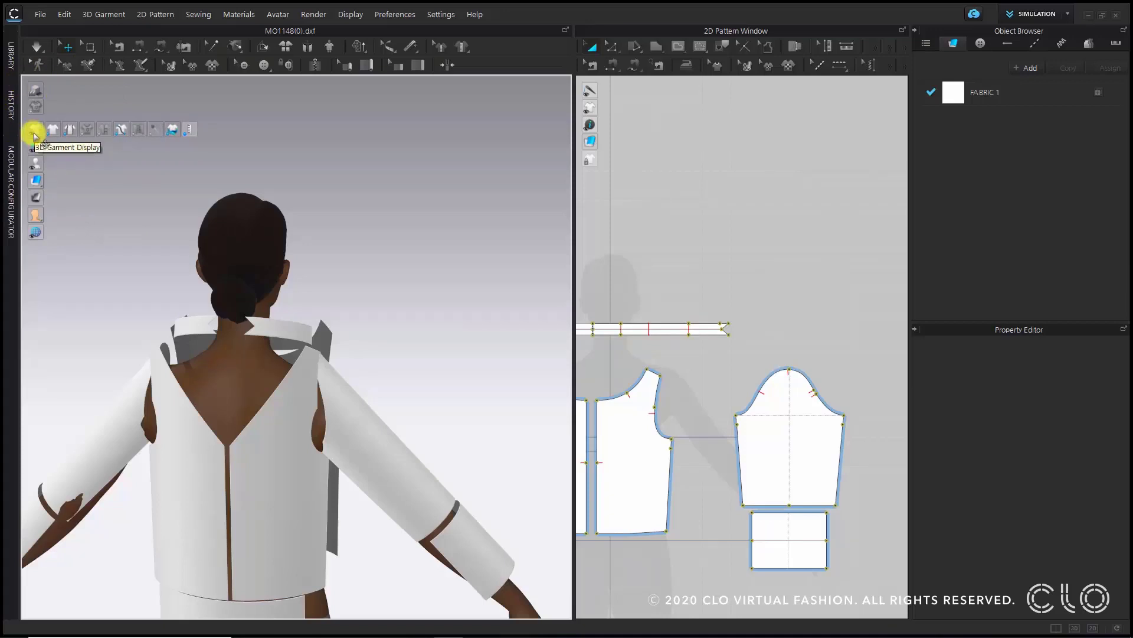
left_click(152, 136)
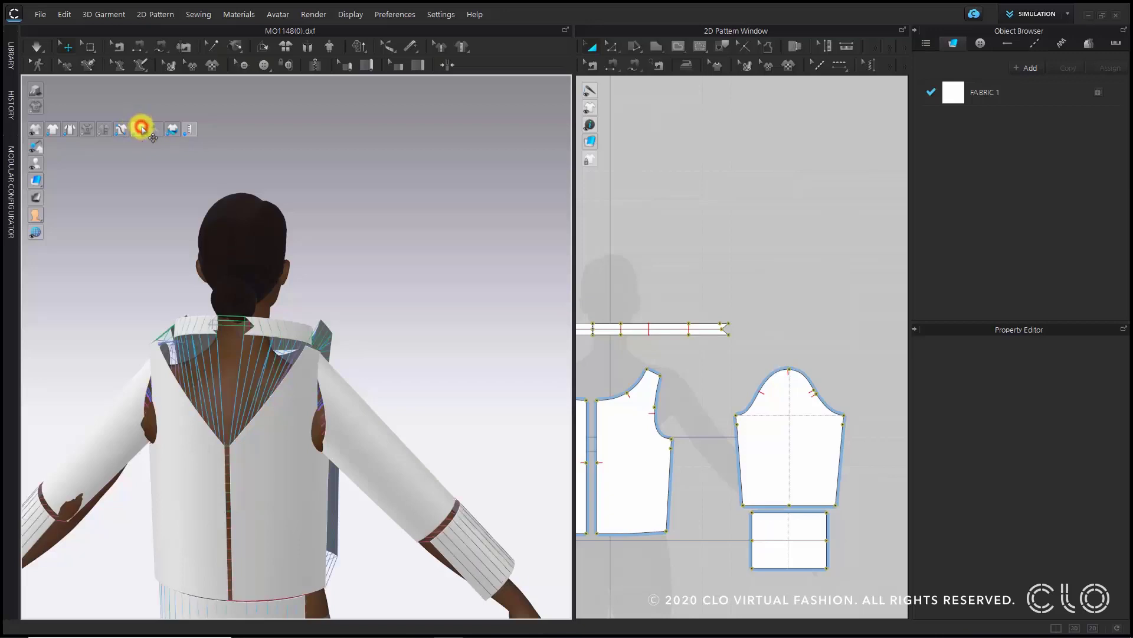
- Try to fold the neckband along its center line with the Fold Arrangement tool
right_click_drag(470, 316, 289, 299)
middle_click_drag(289, 300, 252, 310)
scroll(295, 220, "up", 2)
scroll(251, 311, "up", 2)
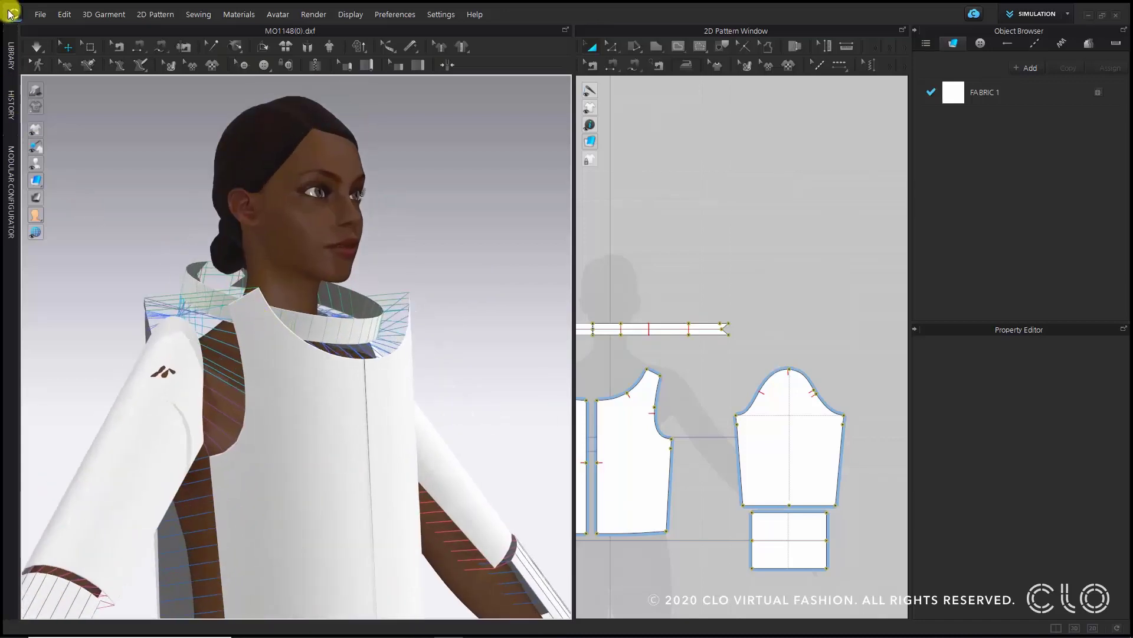
left_click(265, 48)
scroll(723, 324, "up", 3)
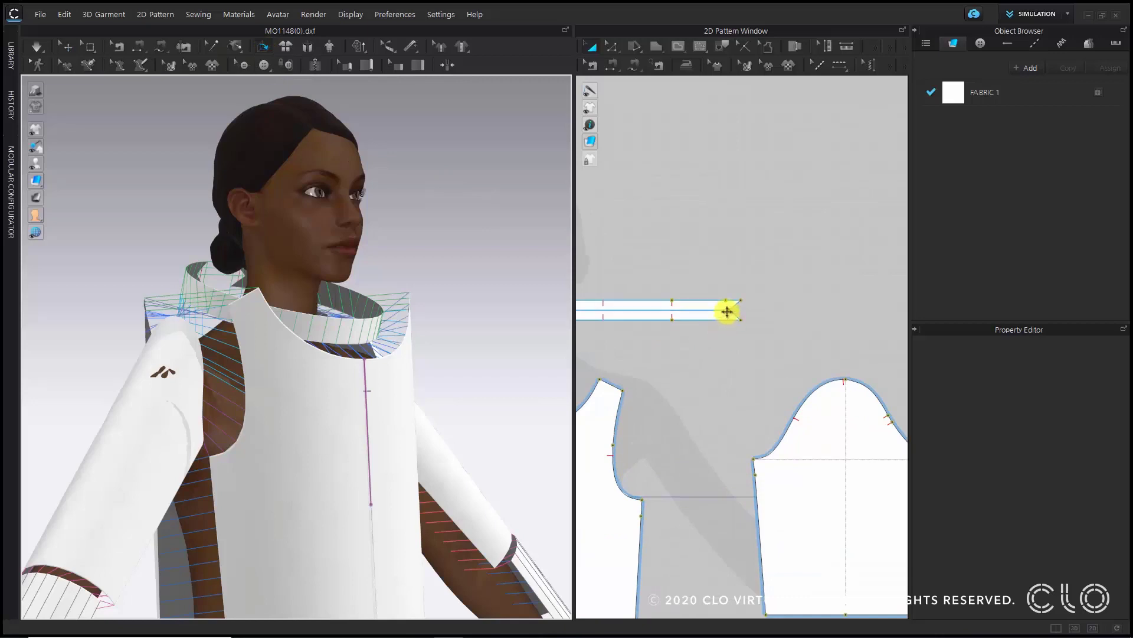
scroll(741, 307, "up", 3)
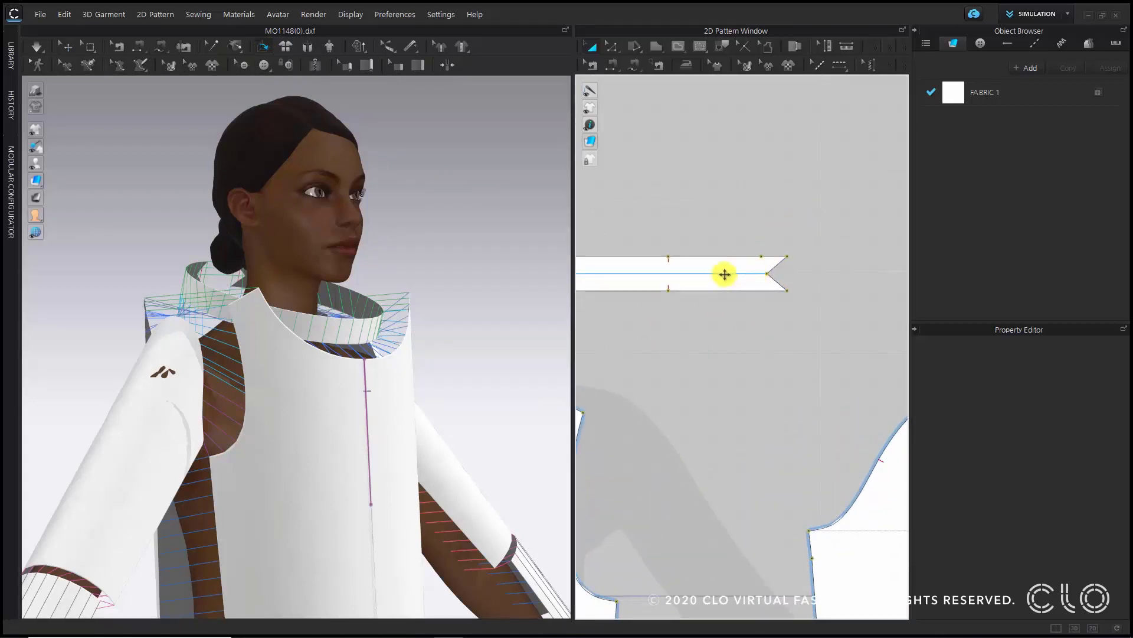
left_click(724, 274)
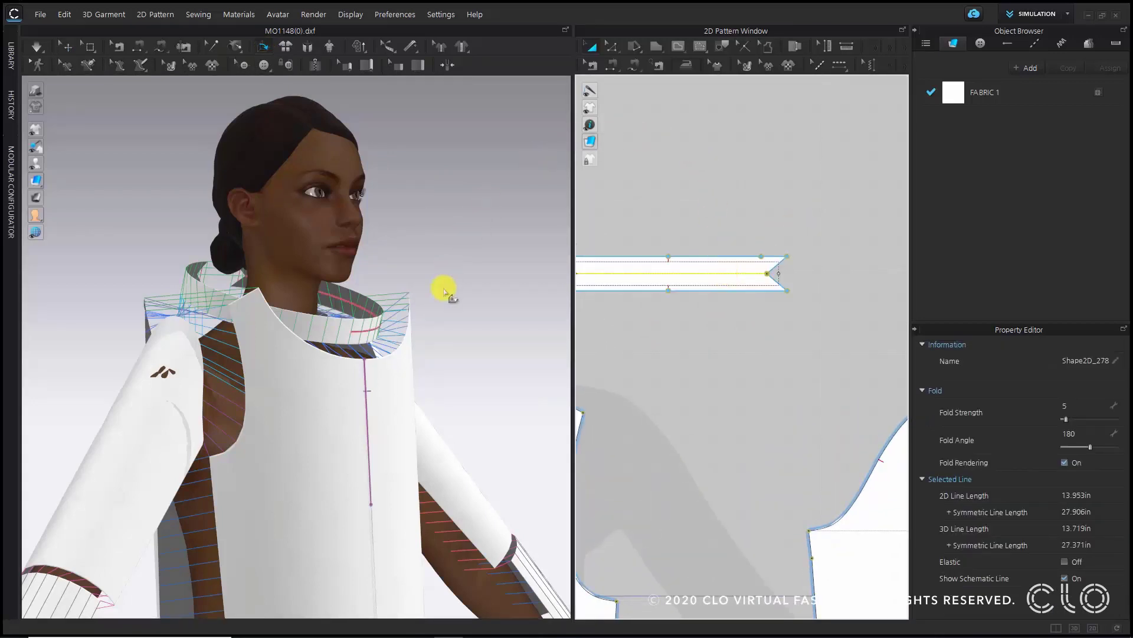
left_click(468, 208)
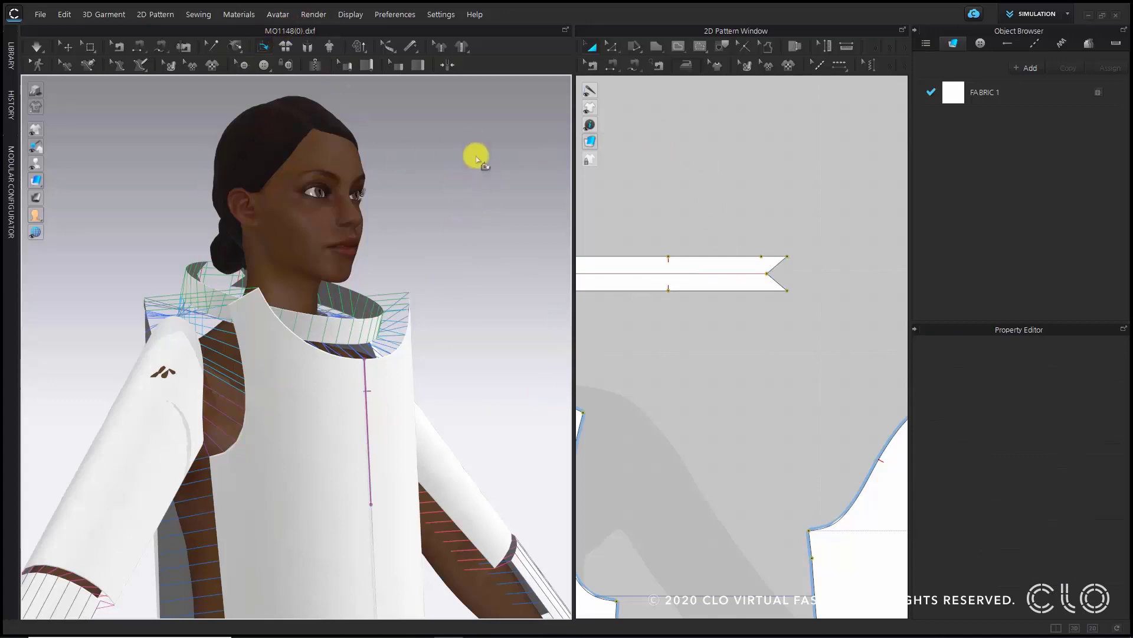
- Fold the neckband down along its center fold line using Fold Arrangement
scroll(416, 357, "up", 2)
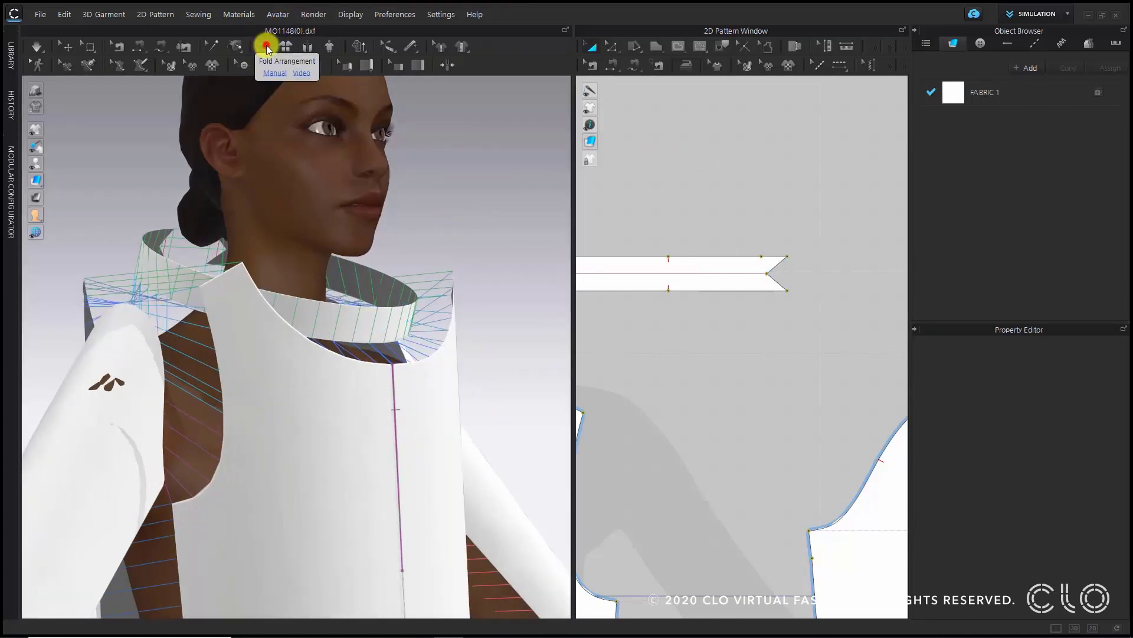
left_click(267, 46)
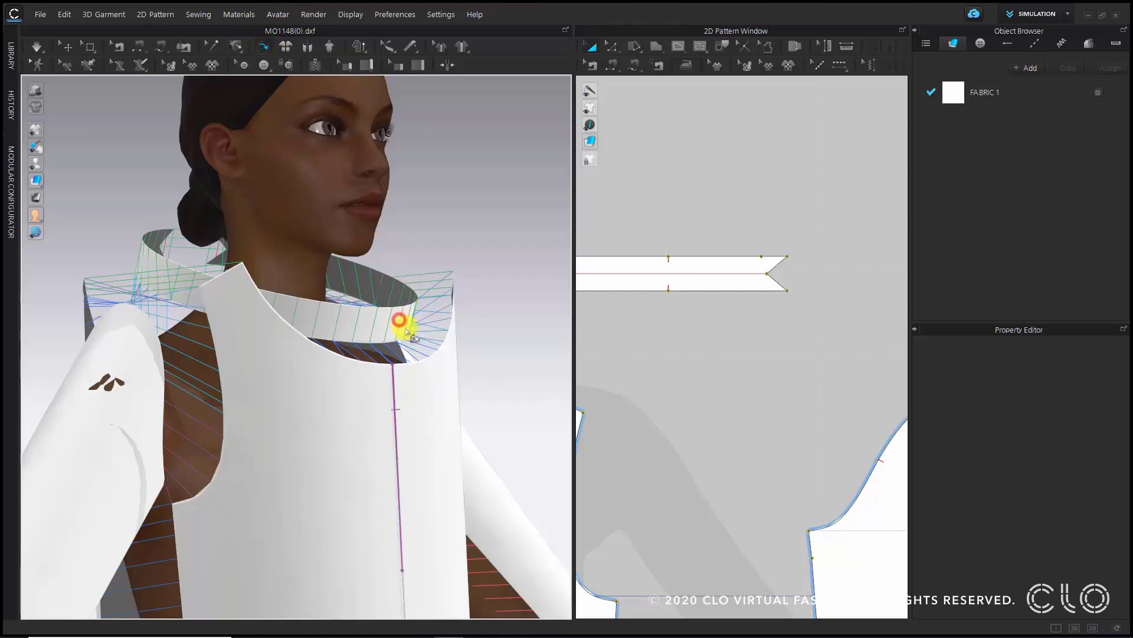
scroll(408, 319, "down", 2)
left_click(383, 331)
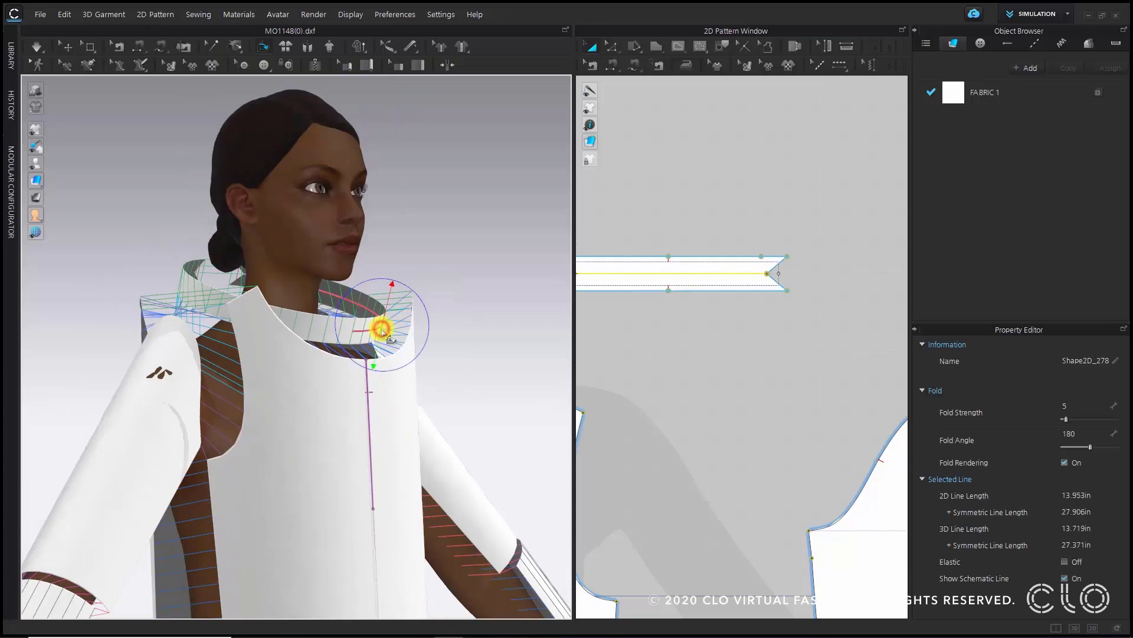
left_click_drag(387, 287, 356, 357)
left_click(430, 190)
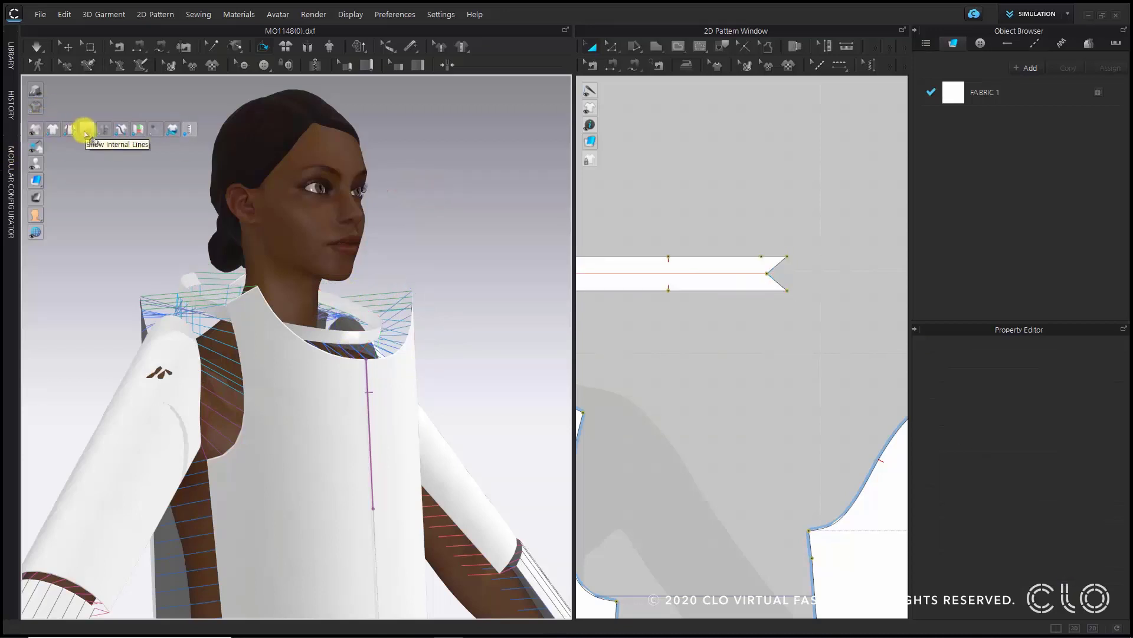
- Hide internal lines and fold the cuff on the avatar's left arm along its center line
left_click(84, 130)
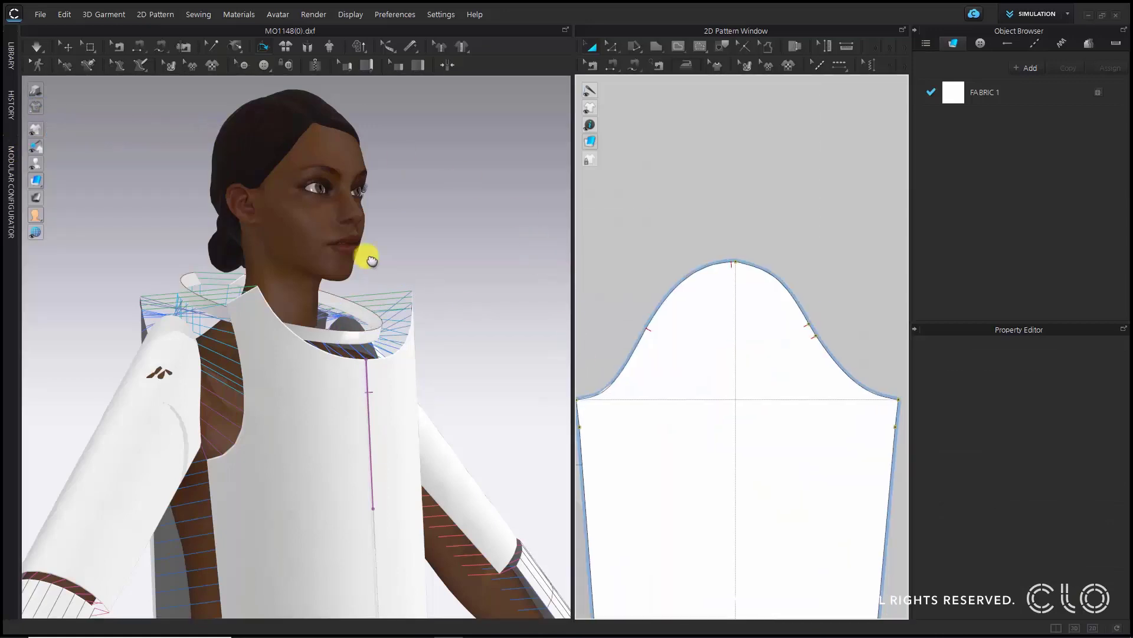
scroll(493, 425, "up", 10)
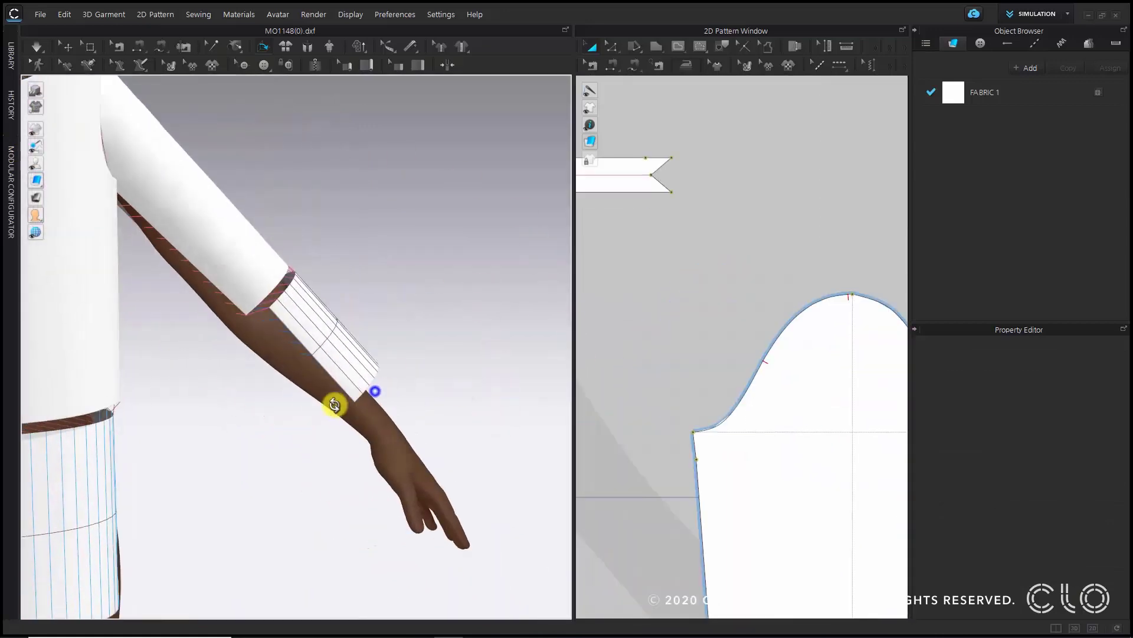
right_click_drag(260, 409, 314, 370)
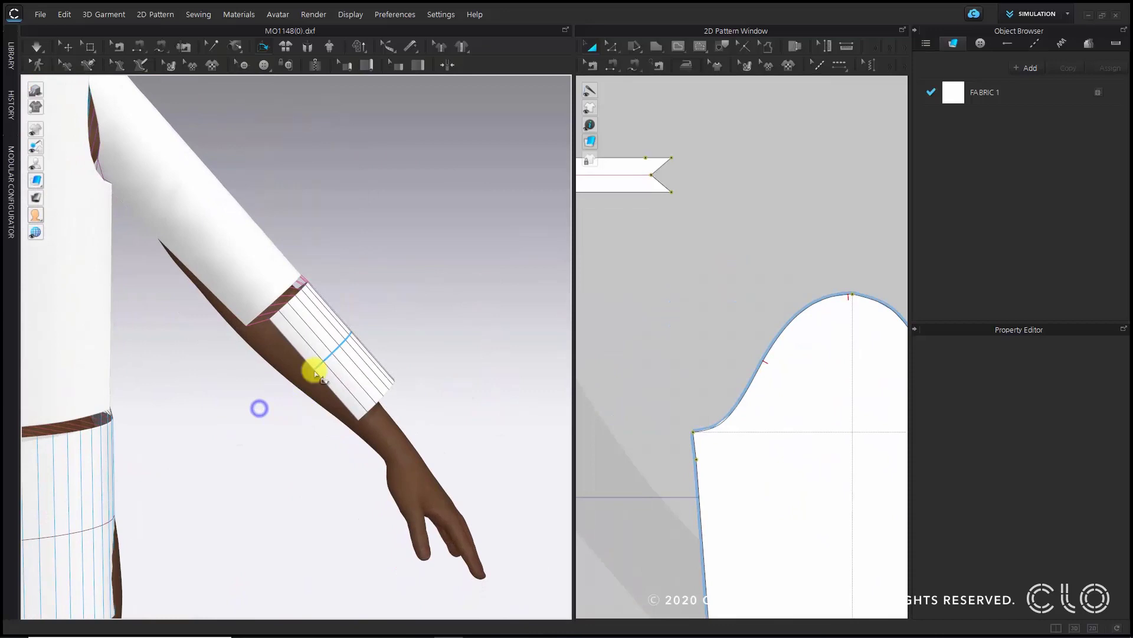
left_click(343, 340)
left_click_drag(369, 366, 303, 331)
- Fold the other cuff and the waistband along their center fold lines
scroll(301, 346, "down", 3)
middle_click_drag(241, 357, 546, 355)
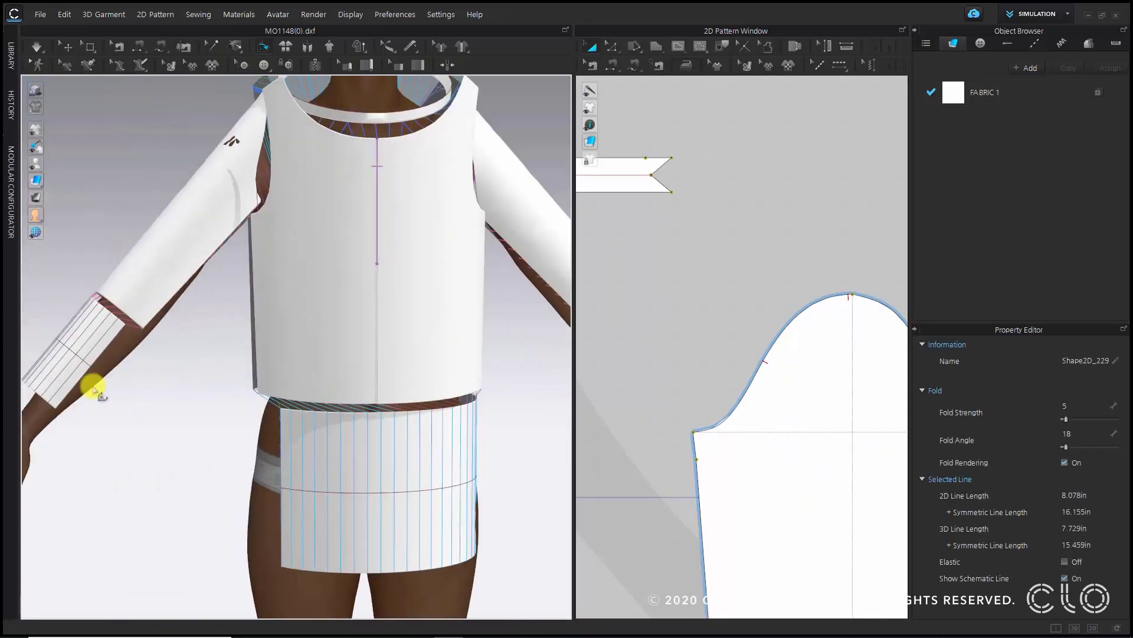
left_click(68, 351)
left_click_drag(55, 367, 94, 322)
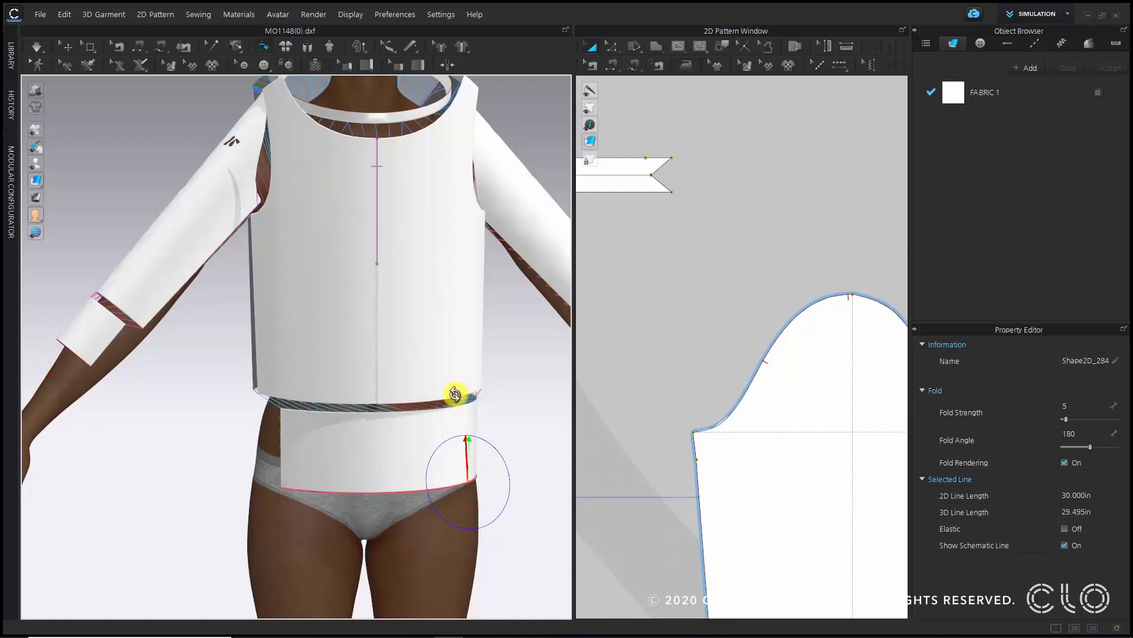
- Inspect the folded cuffs and sleeves on the avatar from several angles
left_click(67, 46)
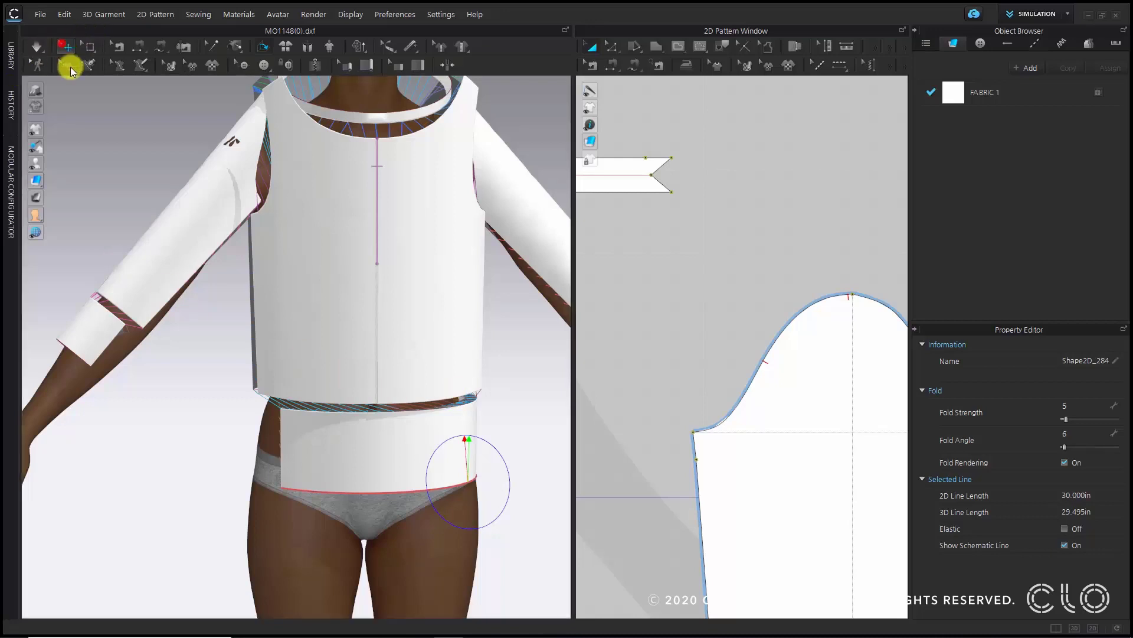
left_click(98, 323)
right_click_drag(131, 382, 297, 392)
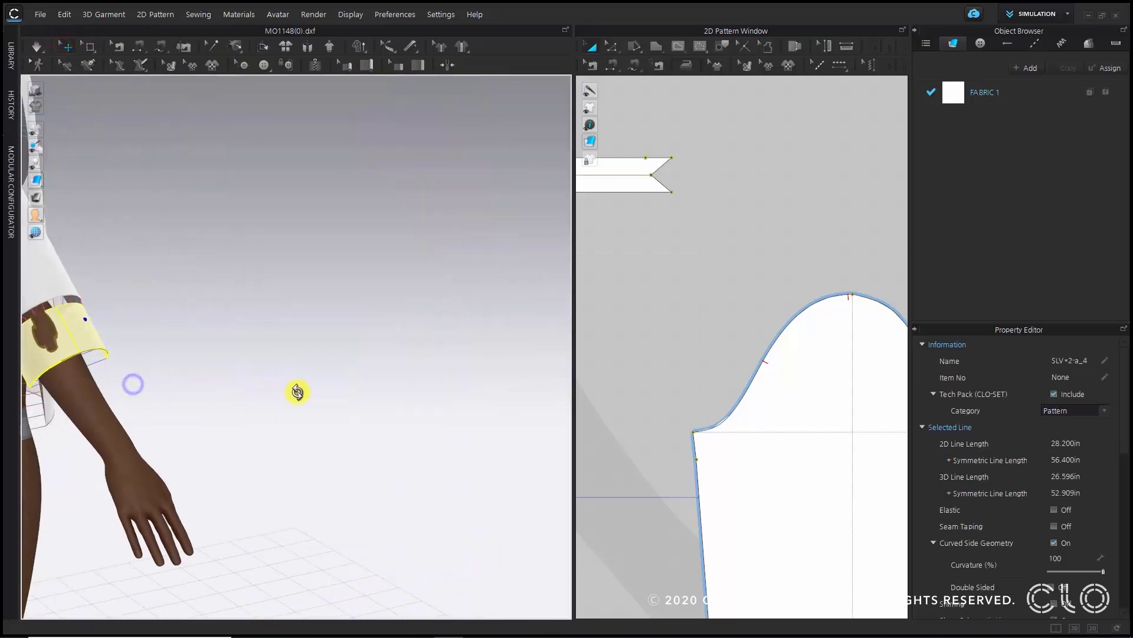
right_click_drag(164, 410, 275, 378)
right_click_drag(353, 418, 331, 345)
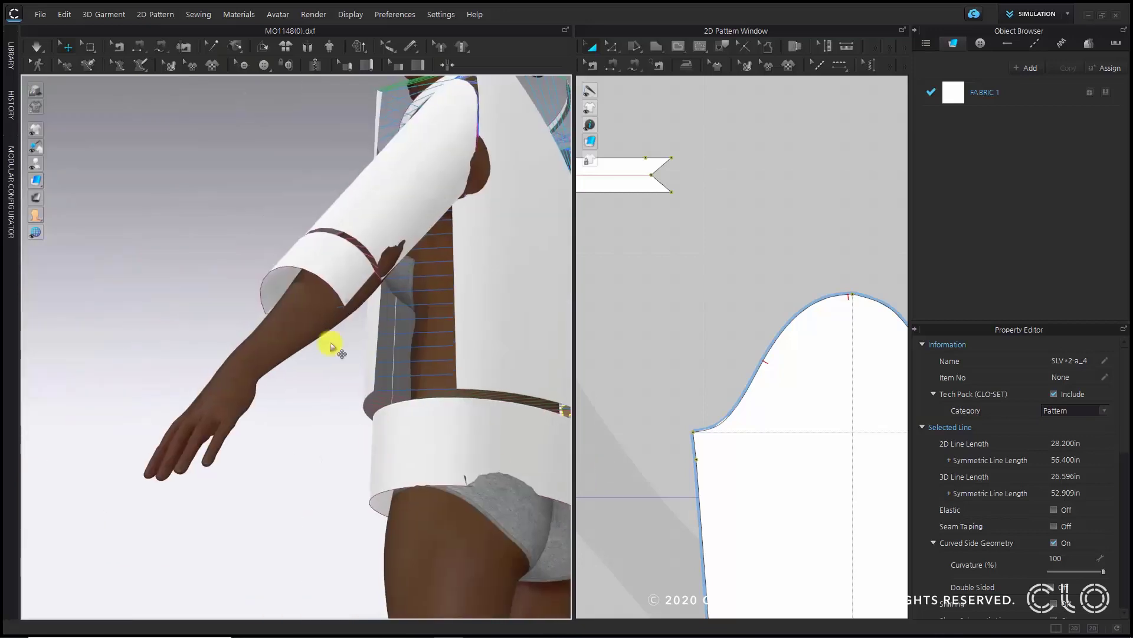
left_click(326, 266)
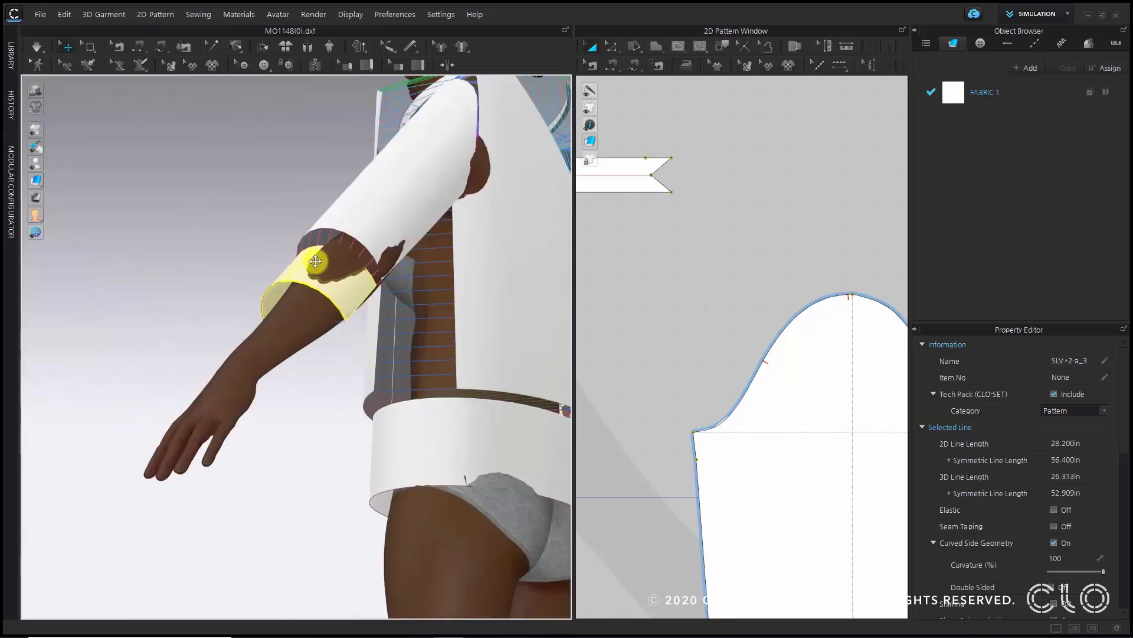
right_click_drag(325, 265, 431, 324)
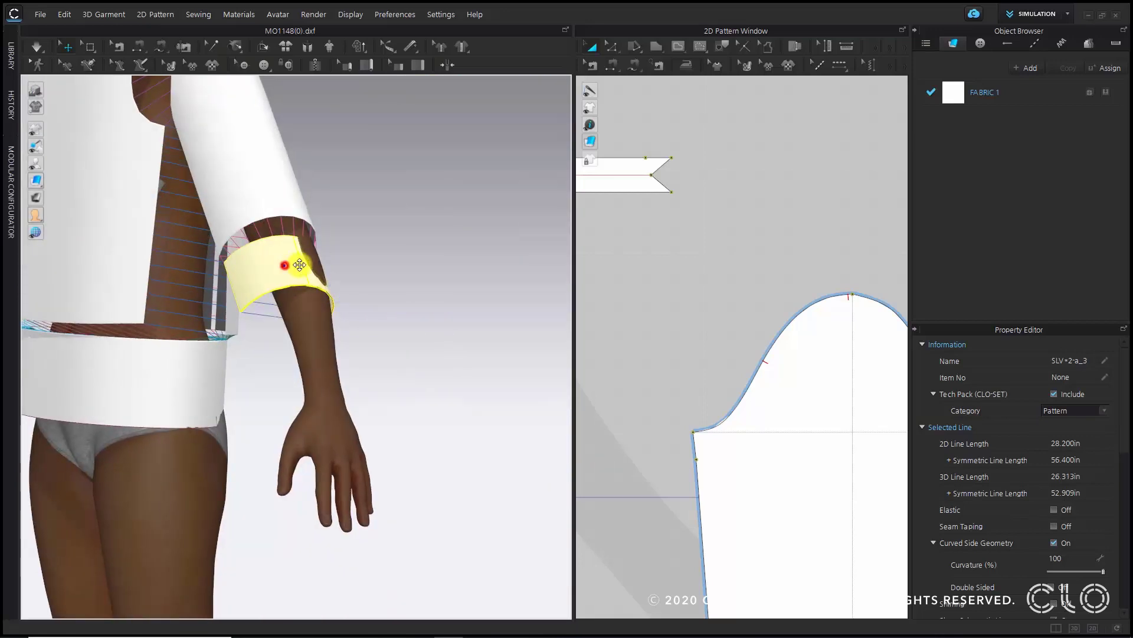
left_click_drag(285, 264, 299, 266)
middle_click_drag(174, 259, 283, 500)
right_click_drag(282, 500, 210, 299)
right_click_drag(271, 238, 361, 266)
left_click(321, 458)
right_click_drag(379, 496, 131, 407)
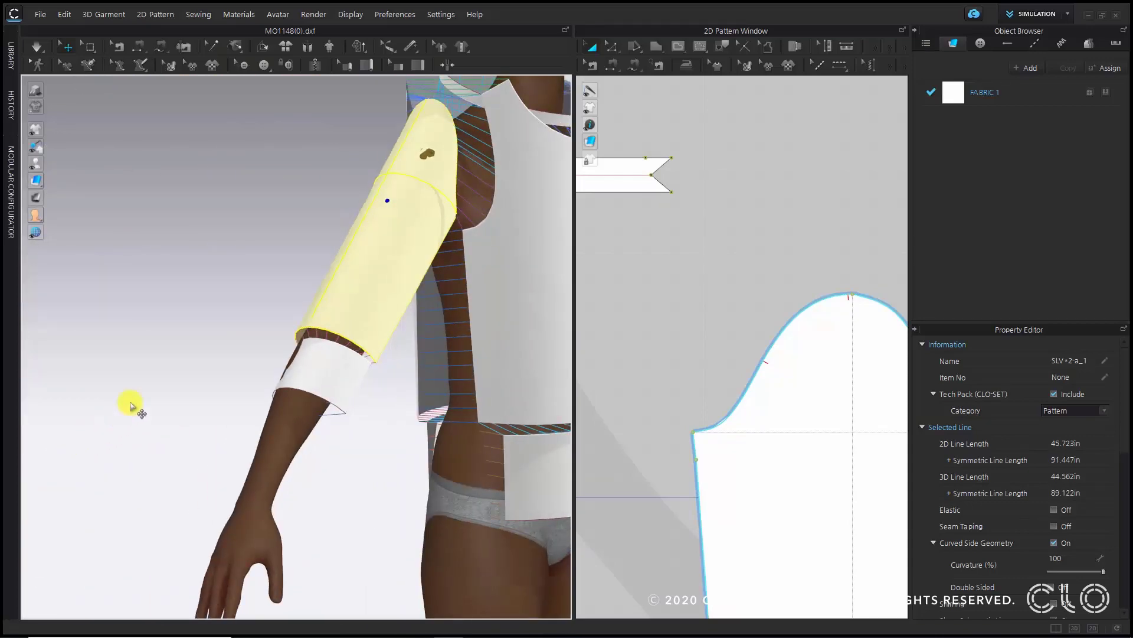
- Select the neckband, waistband and both cuffs and display them as a mesh to inspect their density
key("2")
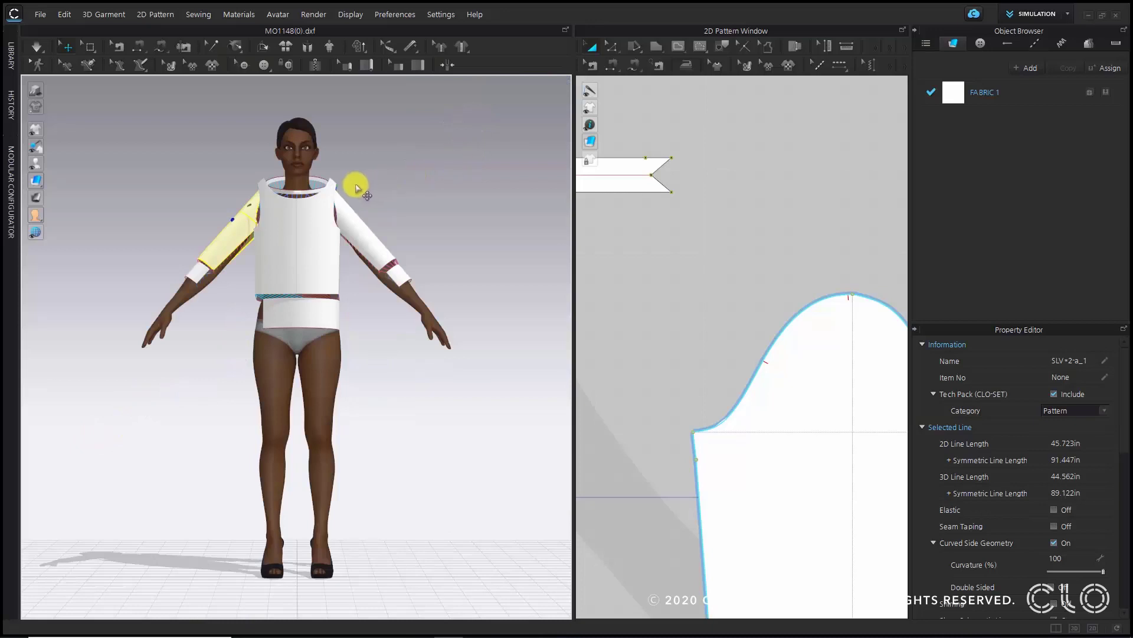
scroll(324, 219, "up", 3)
scroll(324, 219, "up", 1)
middle_click_drag(406, 135, 418, 199)
scroll(418, 199, "up", 1)
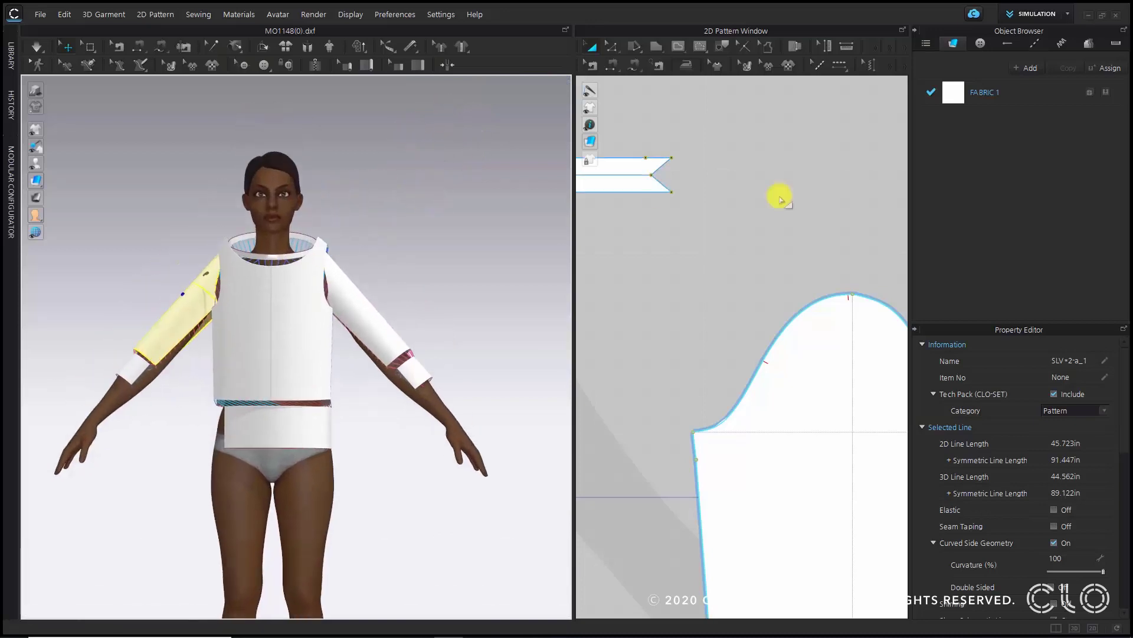
scroll(823, 240, "down", 3)
scroll(632, 197, "up", 3)
scroll(291, 147, "up", 4)
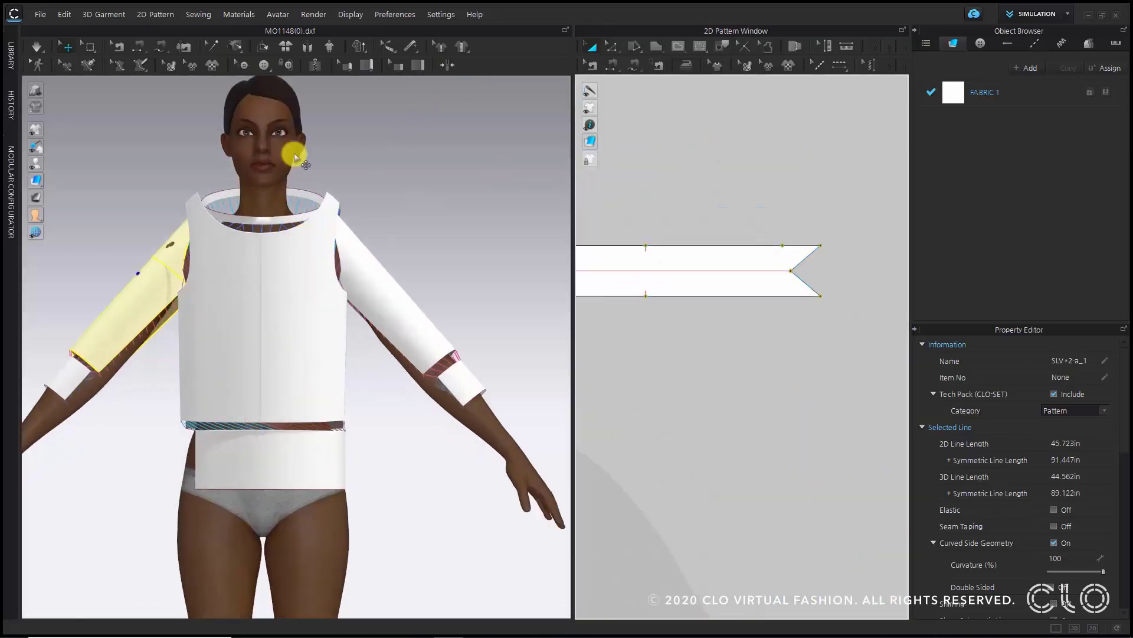
left_click(260, 187)
scroll(259, 186, "down", 3)
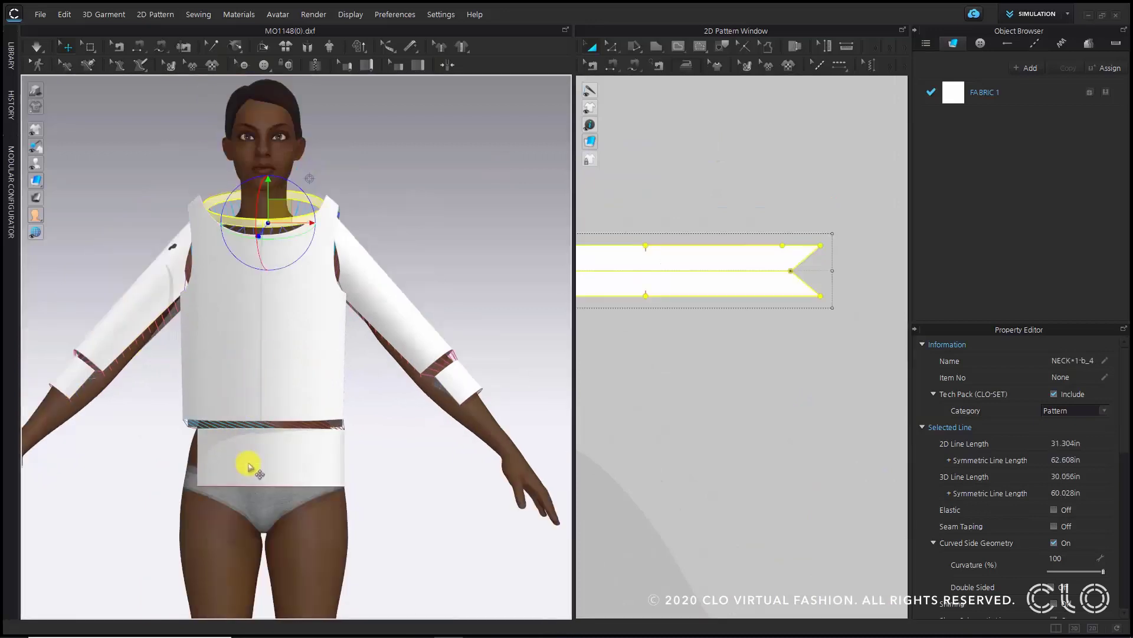
left_click(248, 462, "shift")
left_click(462, 382, "shift")
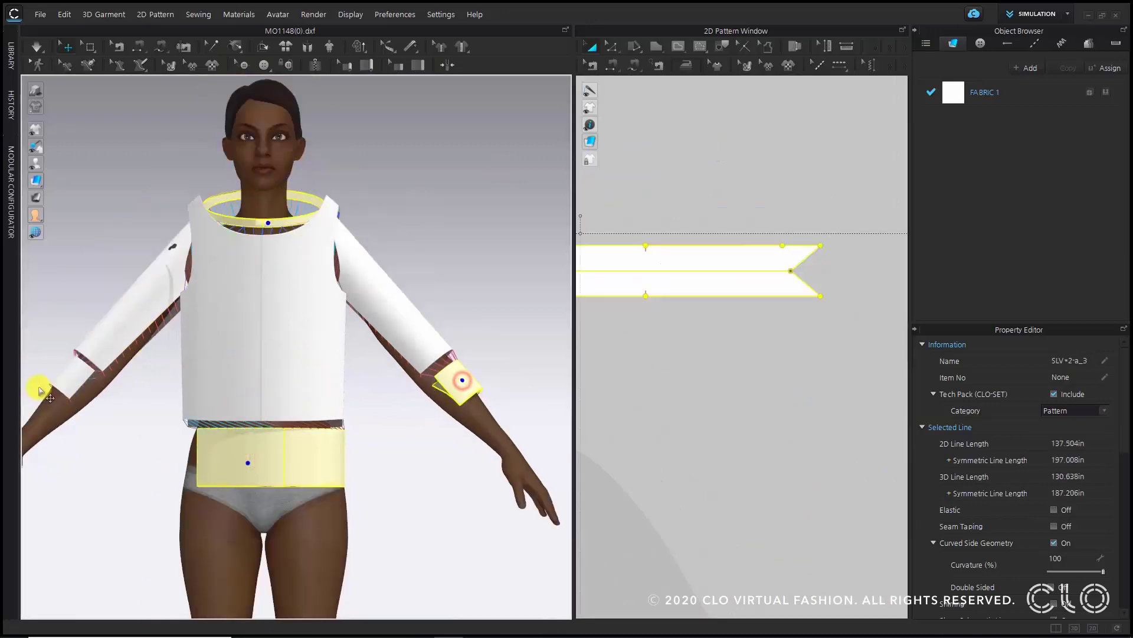
left_click(65, 370, "shift")
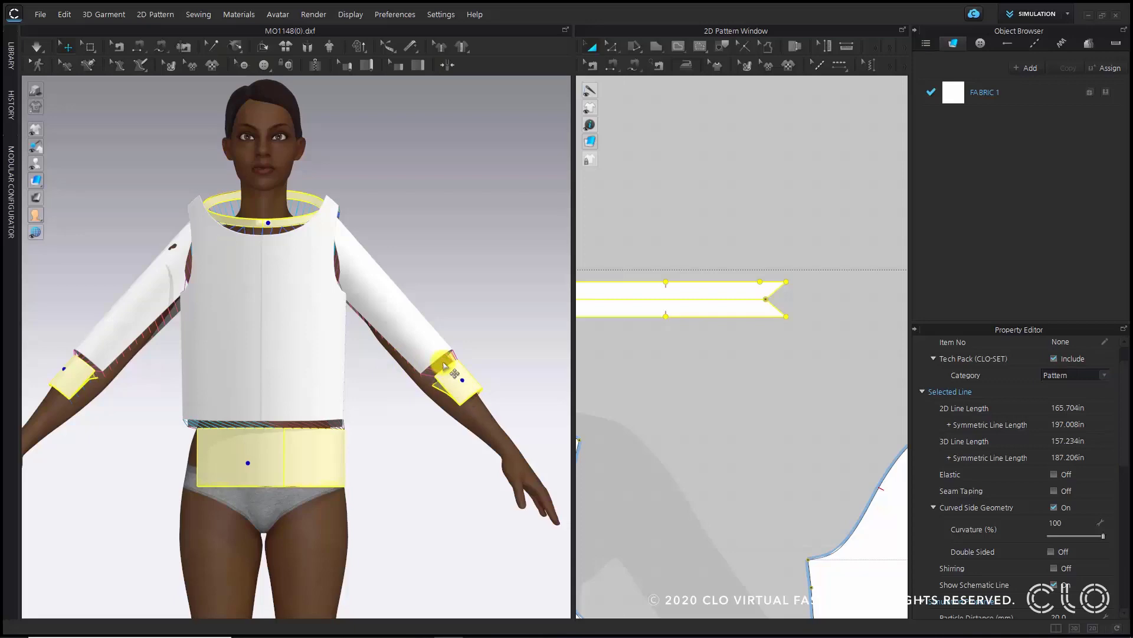
left_click_drag(35, 180, 105, 176)
scroll(241, 329, "up", 3)
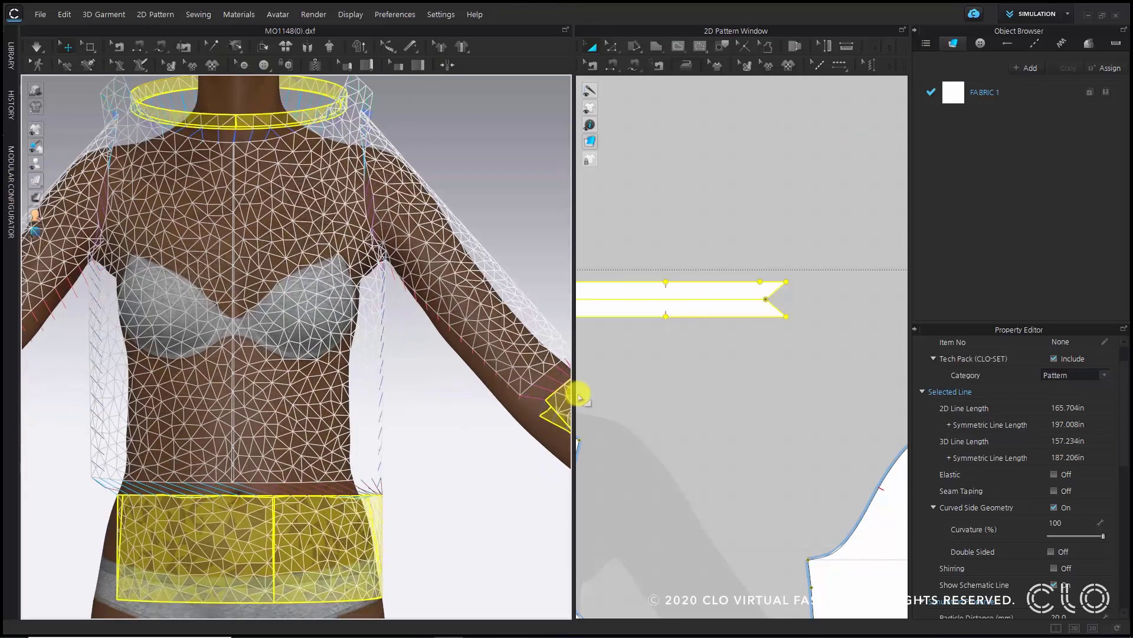
scroll(413, 375, "up", 5)
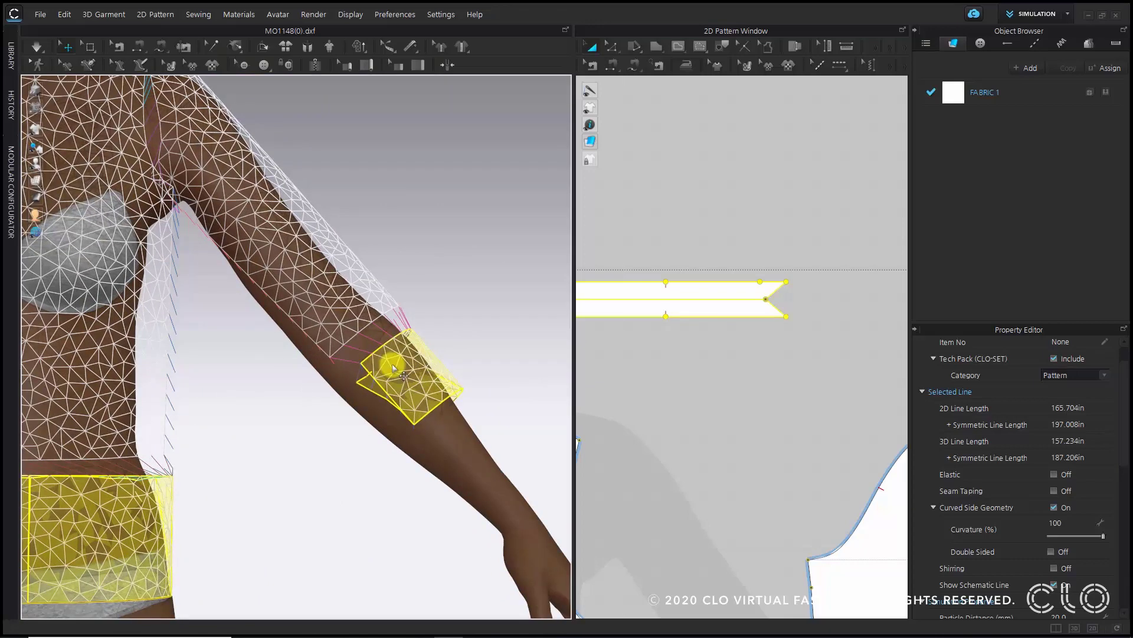
scroll(446, 372, "down", 5)
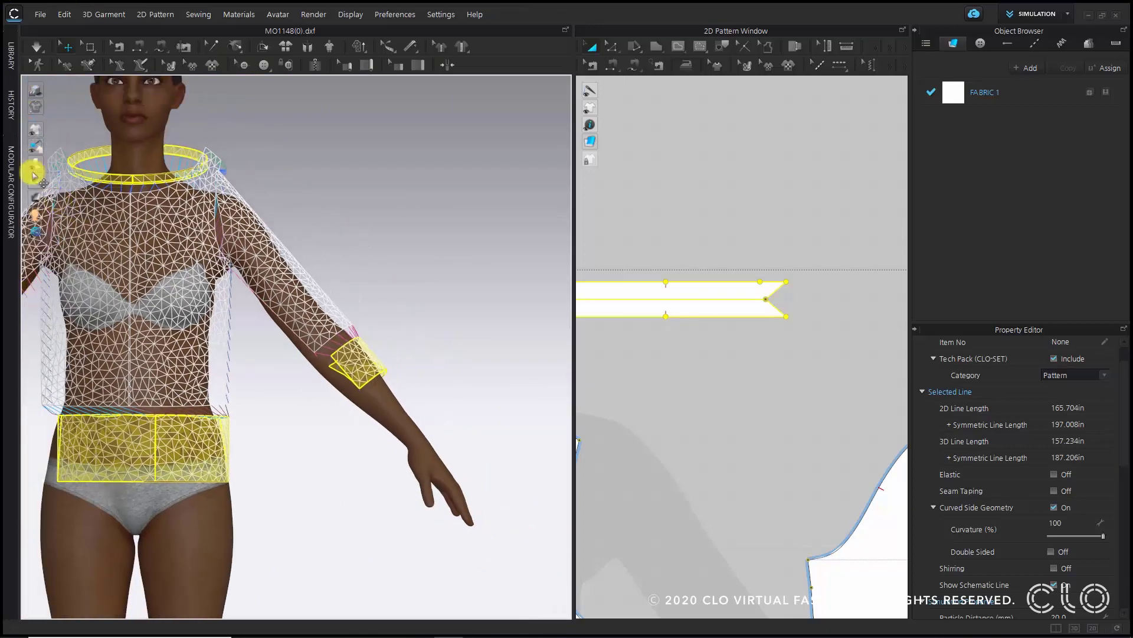
- Return to the textured display and set the selected pieces' particle distance to 10 mm
left_click_drag(36, 179, 79, 179)
left_click(99, 178)
scroll(301, 323, "down", 3)
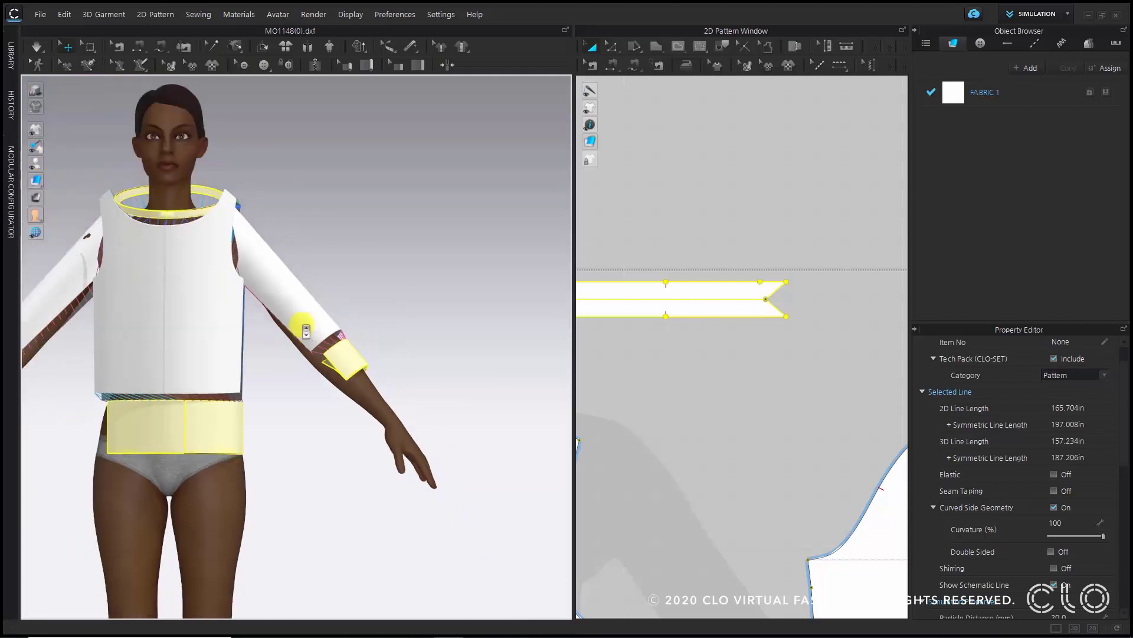
middle_click_drag(308, 330, 387, 330)
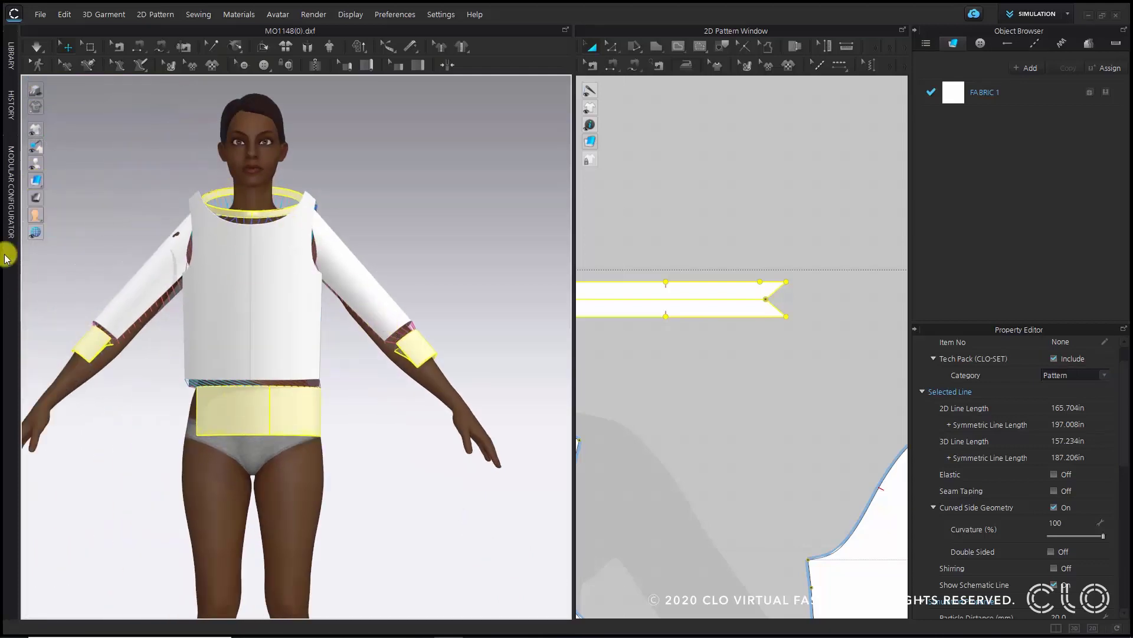
scroll(1027, 502, "down", 3)
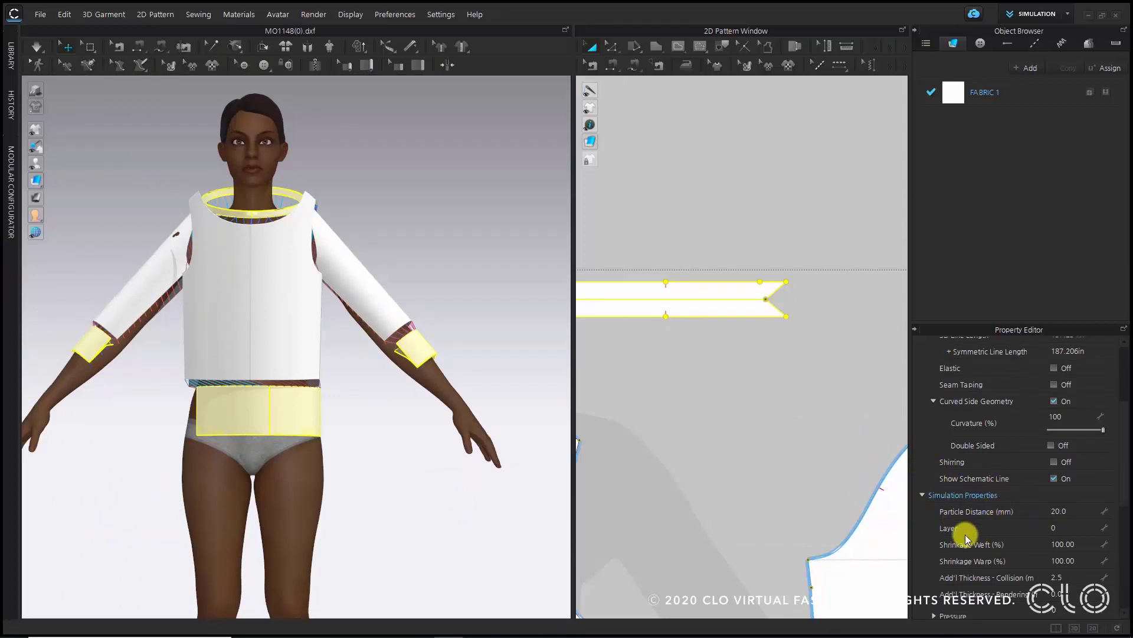
left_click(1072, 512)
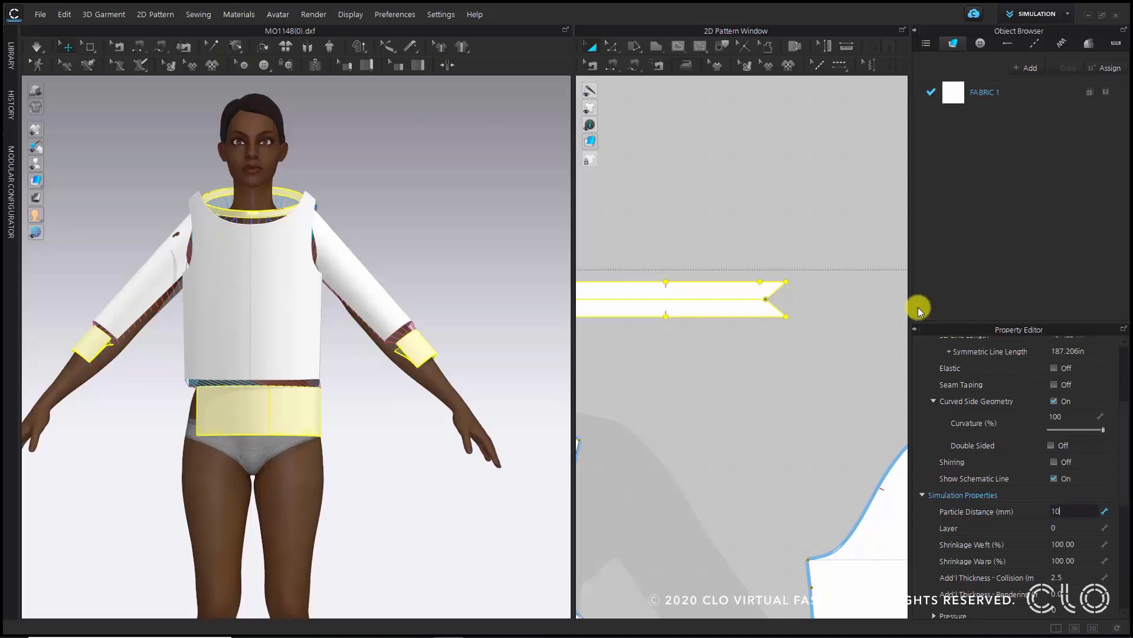
key("Return")
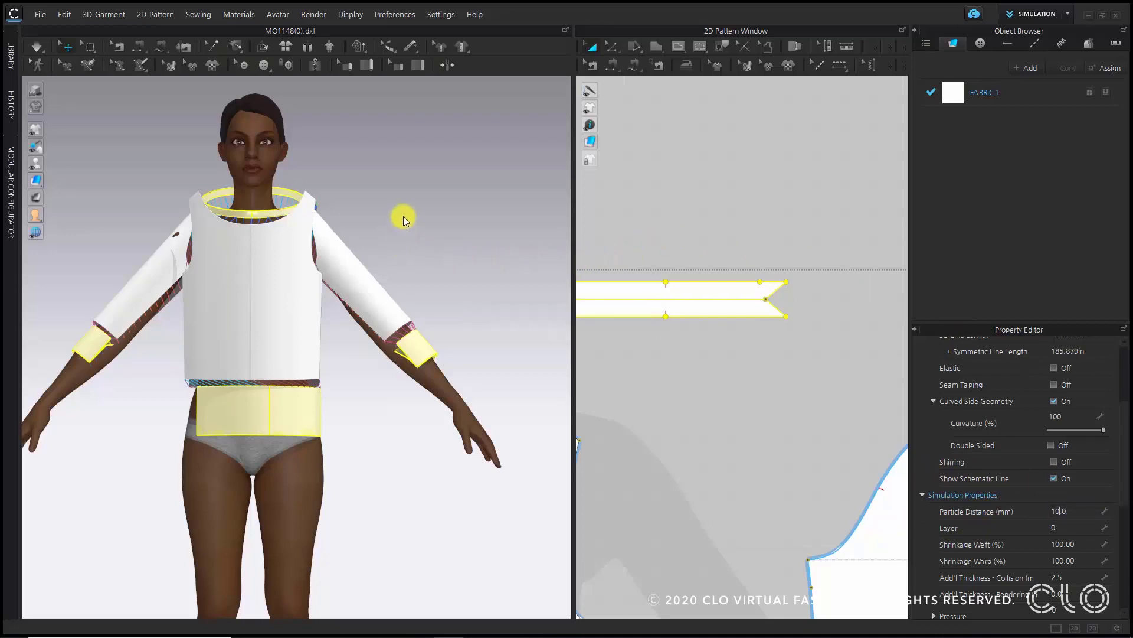
- Deselect everything and run the simulation to drape the garment on the avatar
left_click(401, 190)
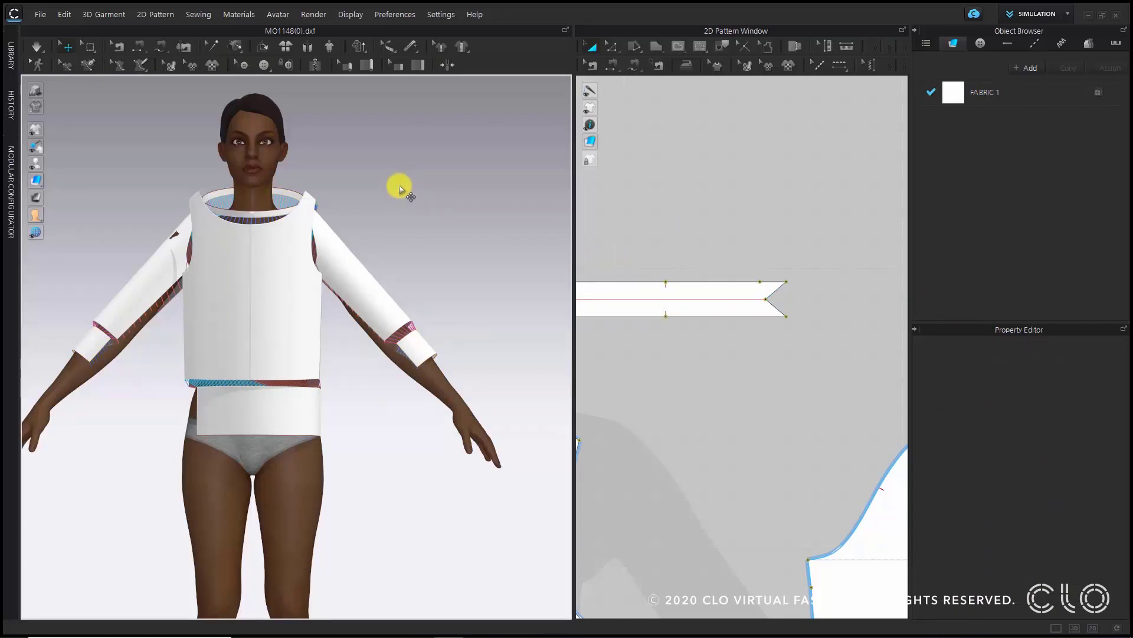
key("space")
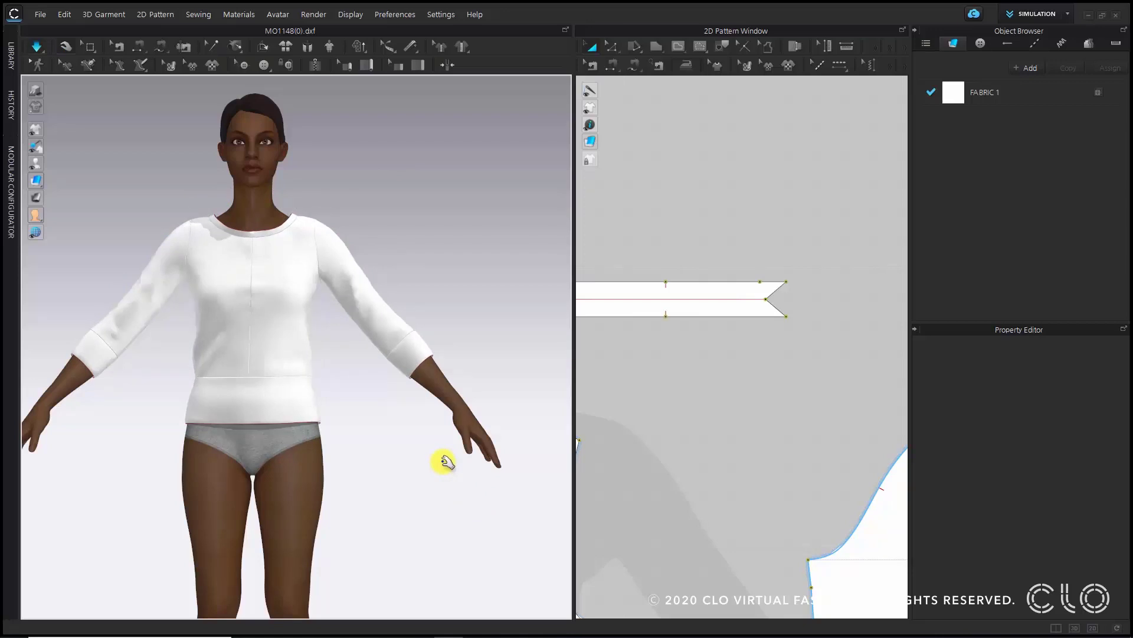
right_click_drag(427, 474, 435, 504)
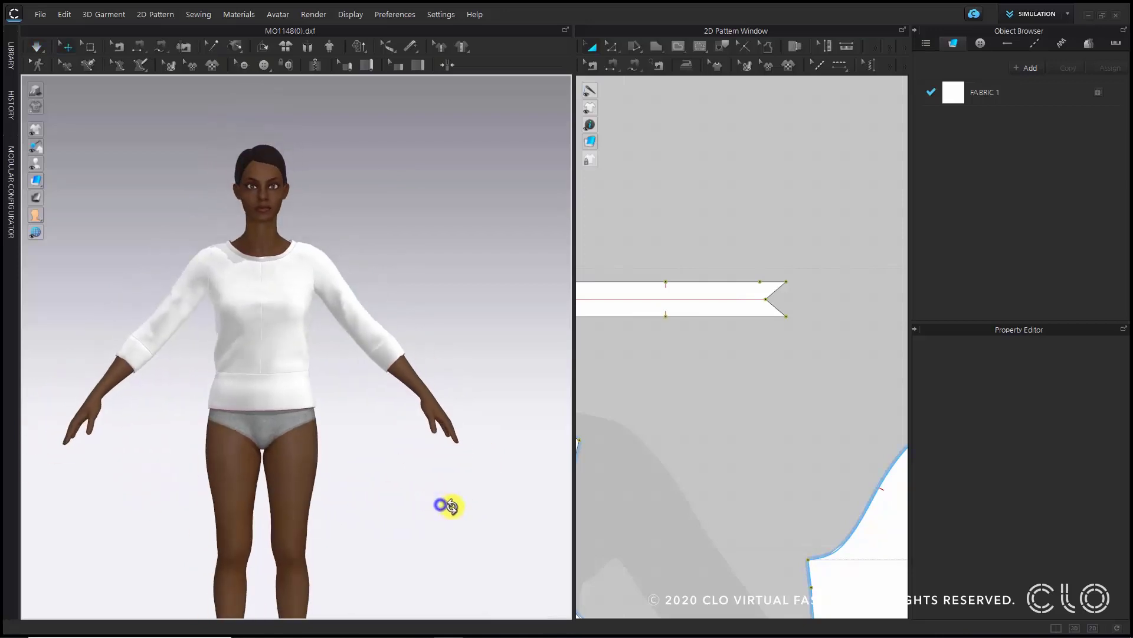
- View the draped garment from the back and locate the two back pieces in the 2D pattern window
key("2")
key("f")
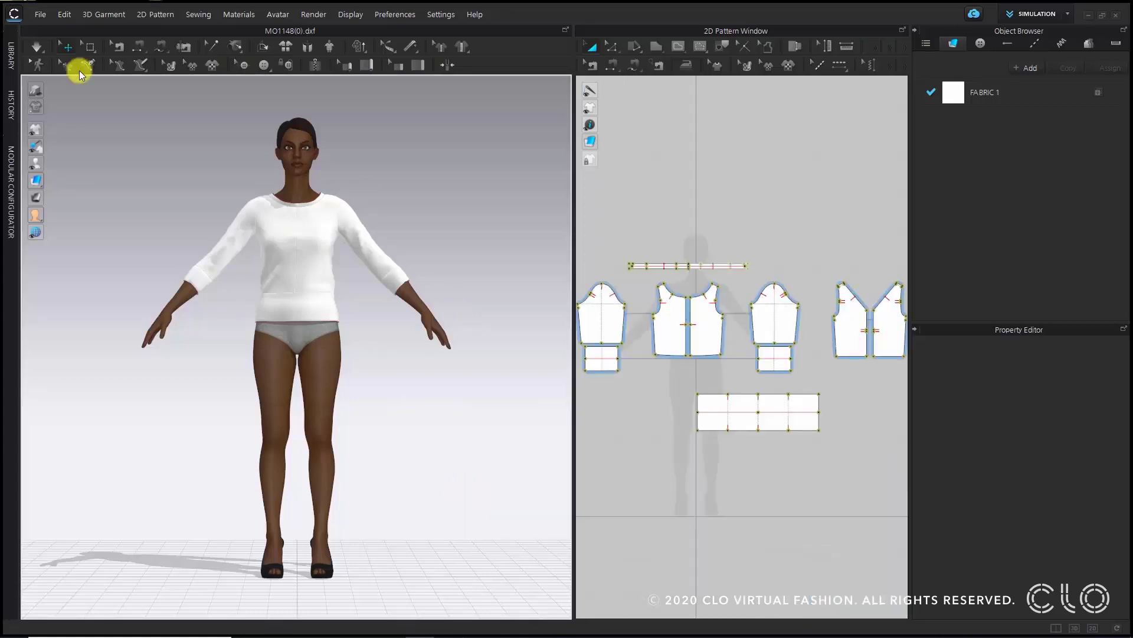
middle_click_drag(457, 188, 475, 314)
scroll(476, 315, "up", 3)
right_click_drag(464, 396, 790, 359)
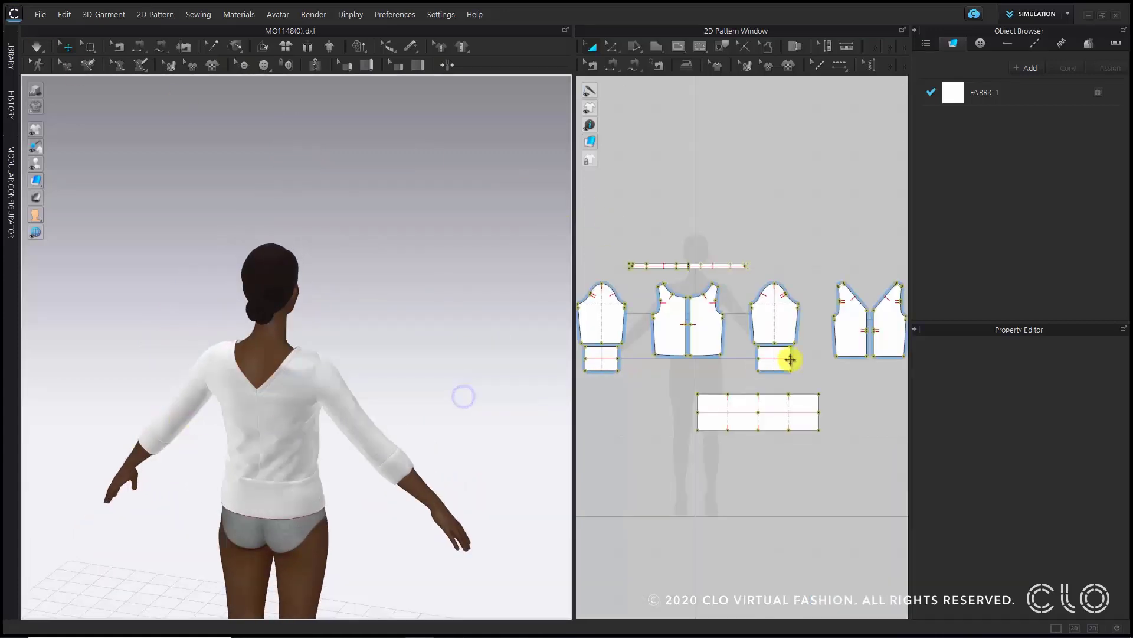
scroll(791, 360, "up", 3)
scroll(645, 278, "down", 1)
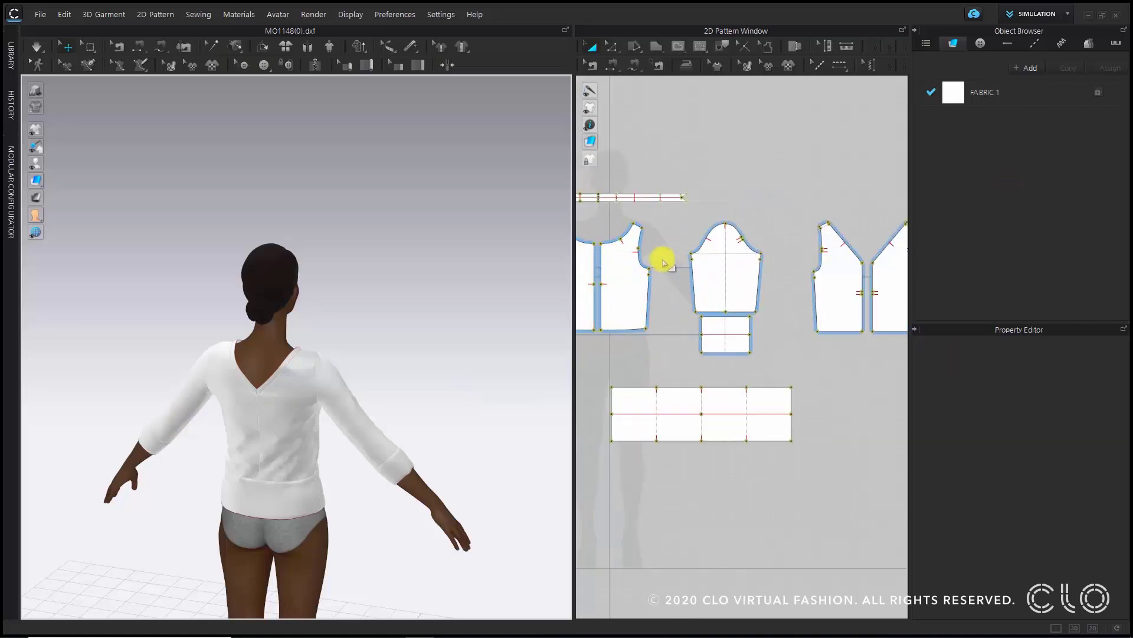
middle_click_drag(663, 262, 760, 251)
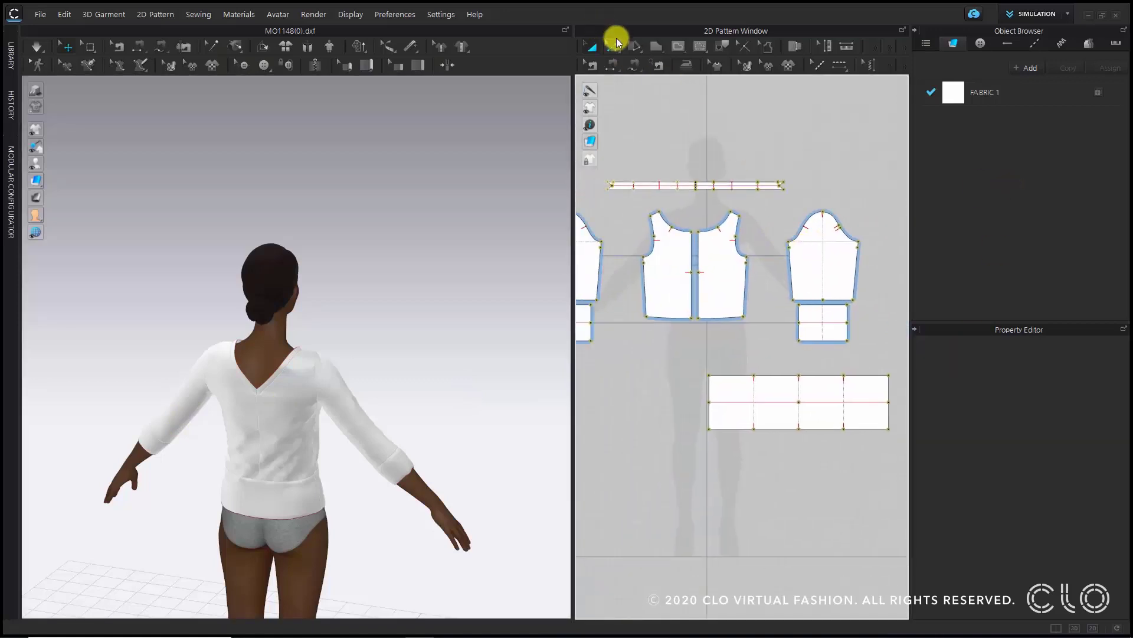
- Try to merge the two back pieces along one center back seam line
left_click(615, 43)
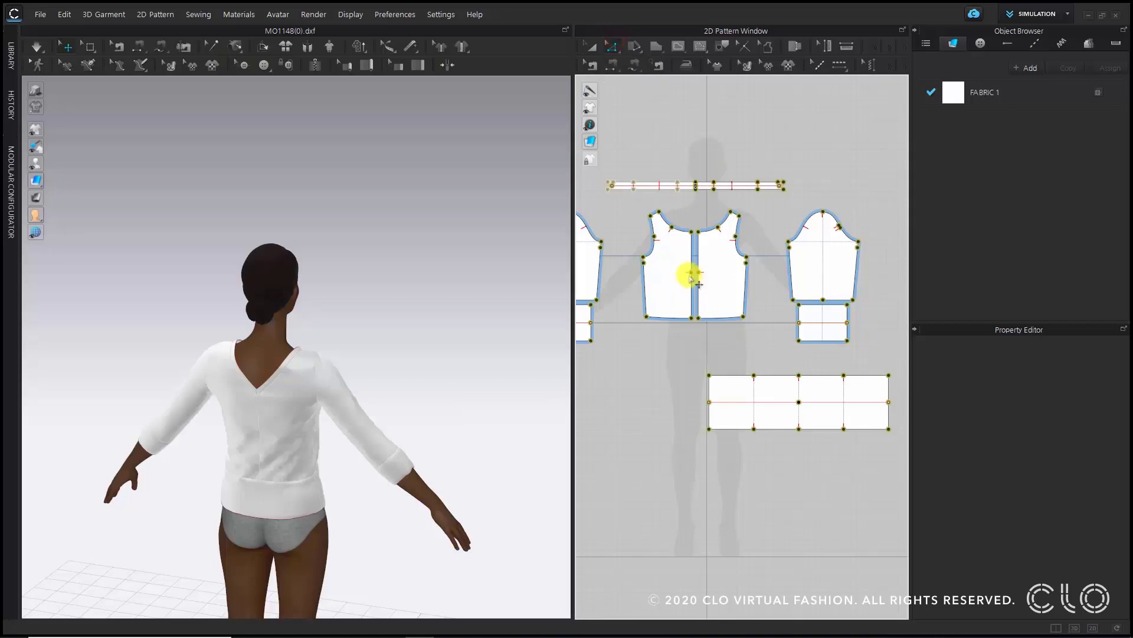
scroll(679, 289, "up", 5)
scroll(673, 312, "down", 2)
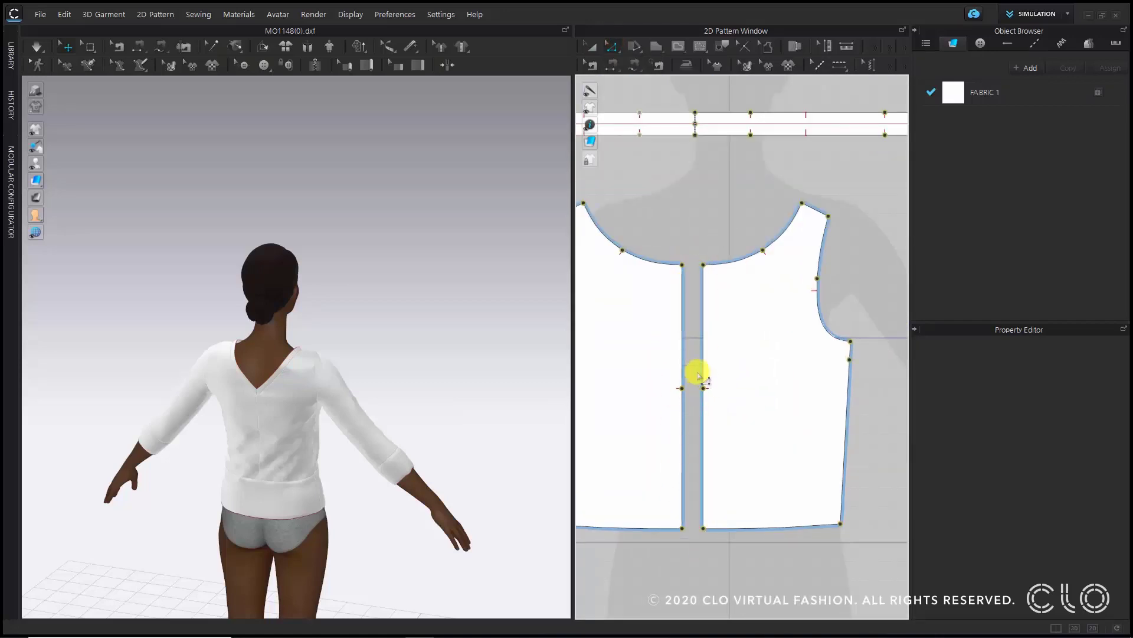
left_click(683, 279)
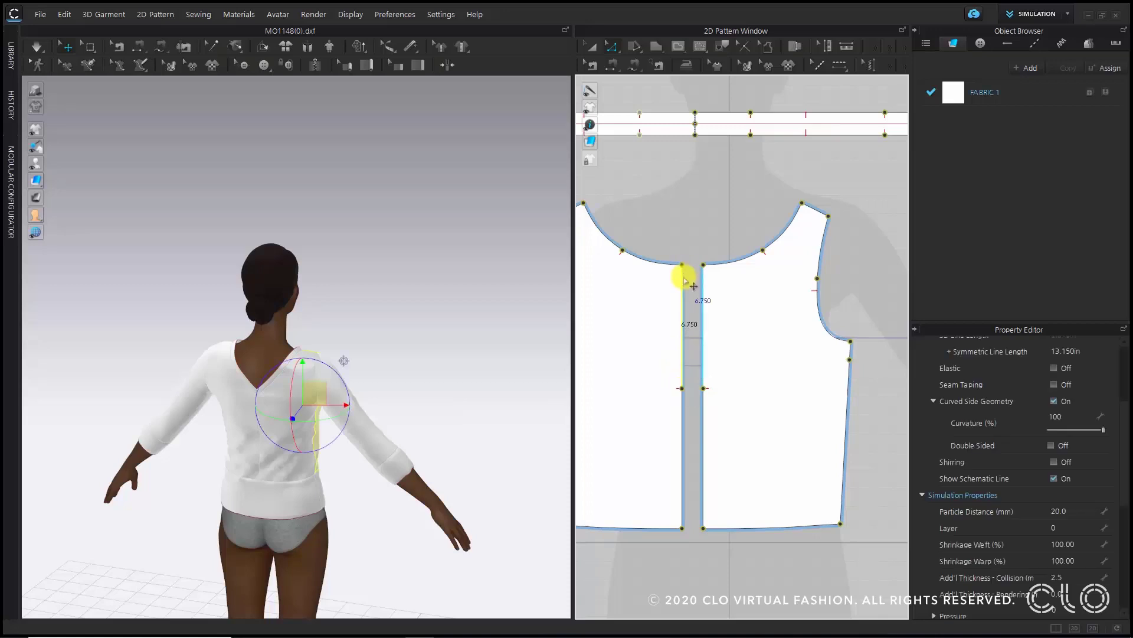
right_click(684, 277)
left_click(726, 426)
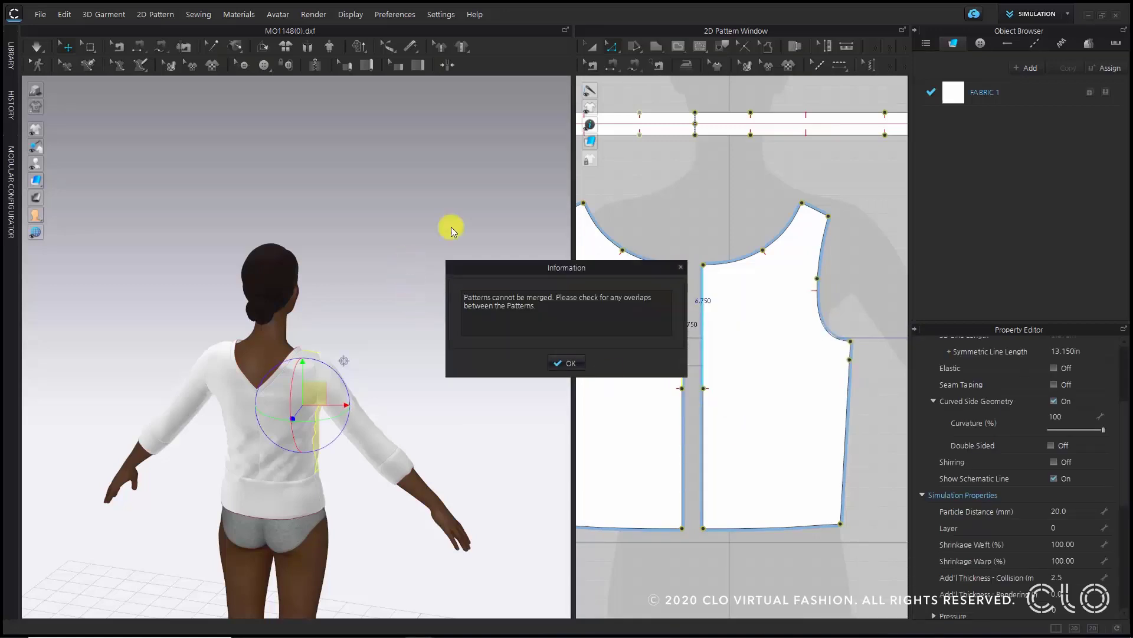
left_click(566, 363)
- Select both center back lines and merge the two back pieces into one
left_click(662, 227)
left_click_drag(676, 249, 695, 534)
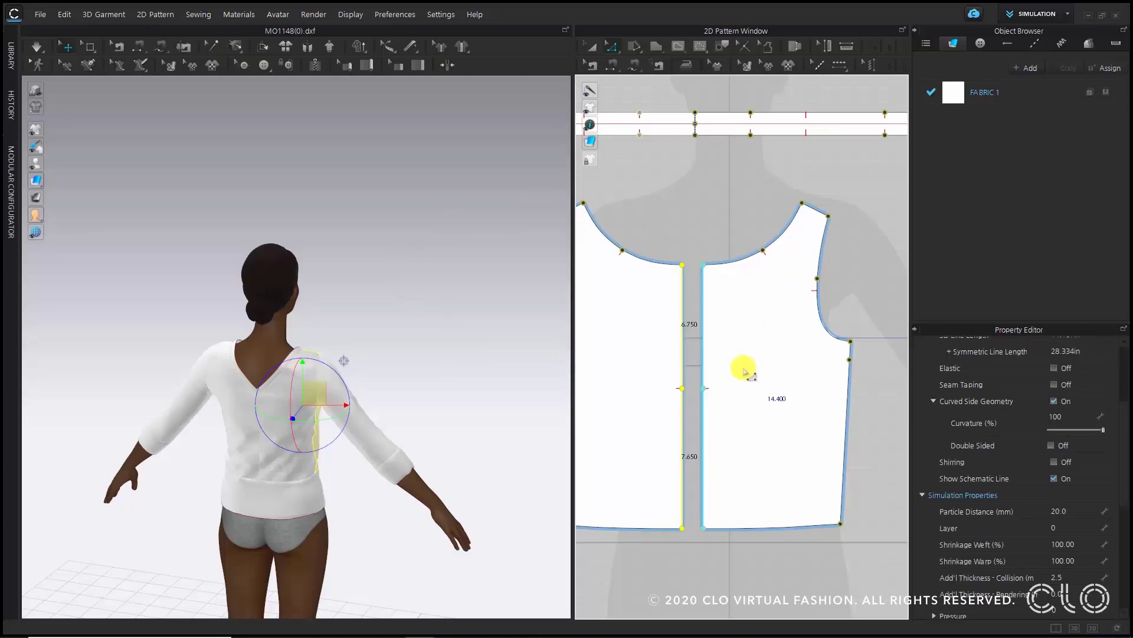
right_click(683, 350)
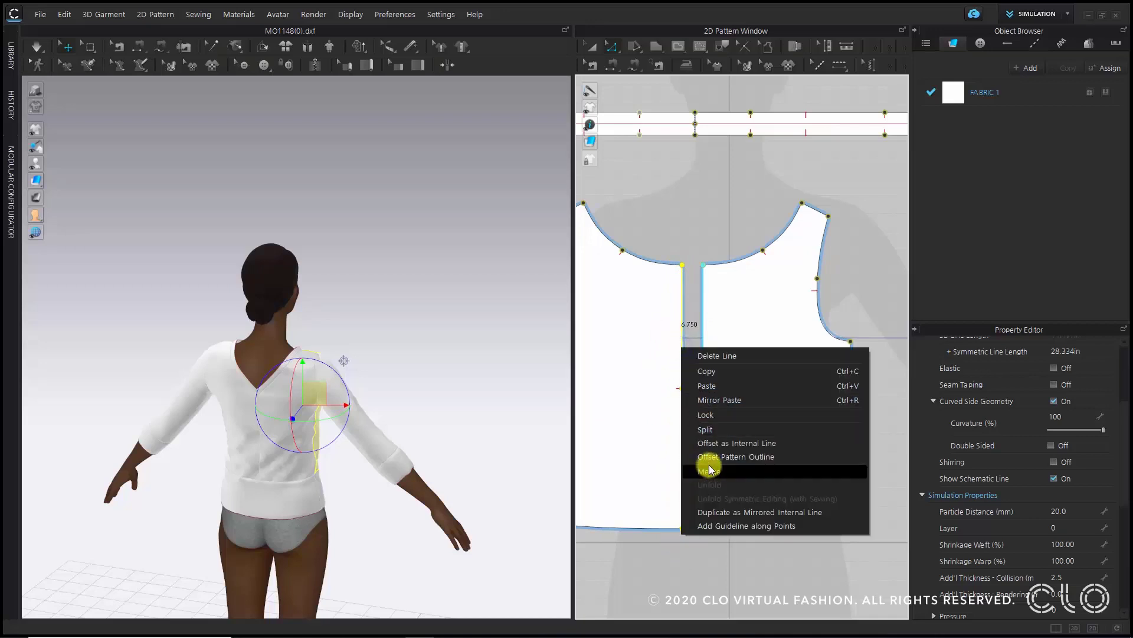
left_click(712, 466)
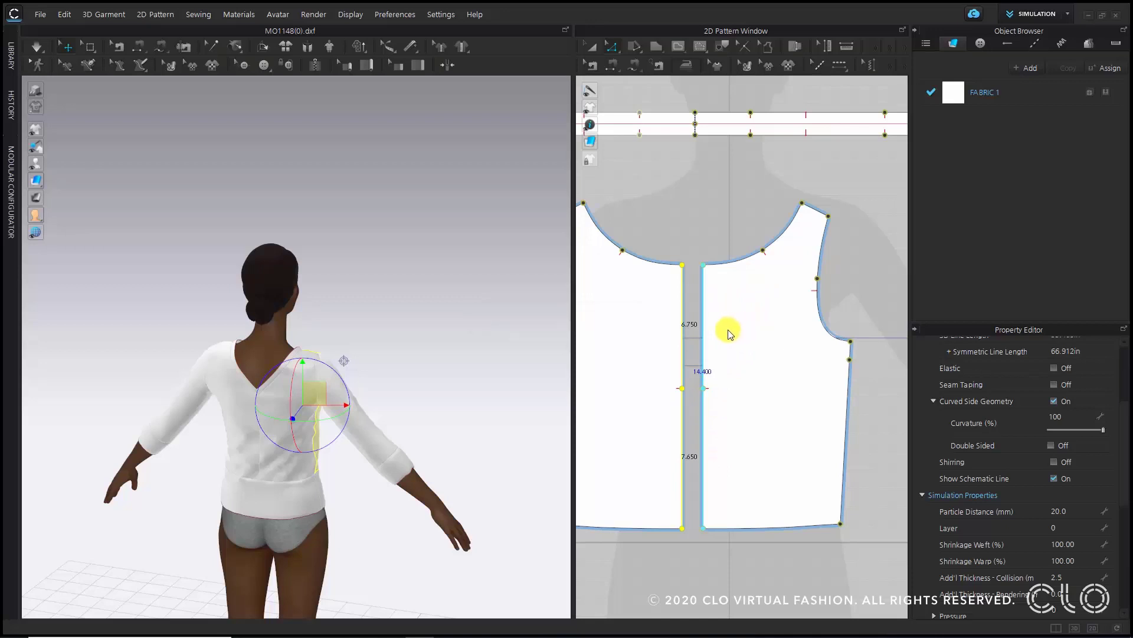
left_click(702, 397)
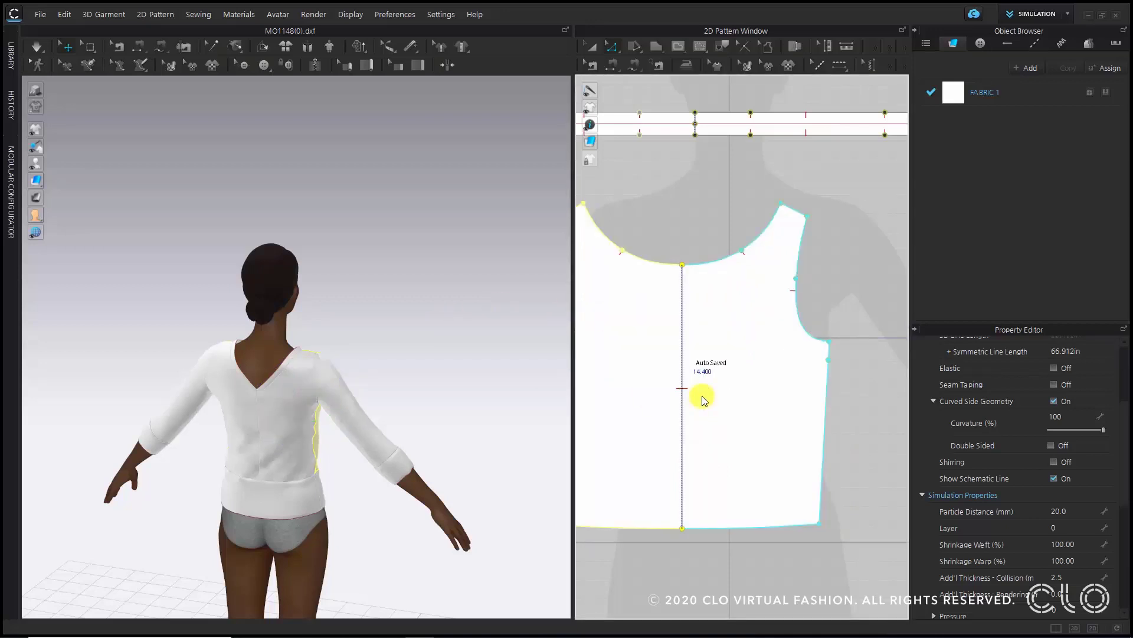
- Select both center front lines and merge the two front pieces into one
scroll(704, 397, "down", 5)
middle_click_drag(718, 401, 538, 417)
scroll(298, 454, "up", 8)
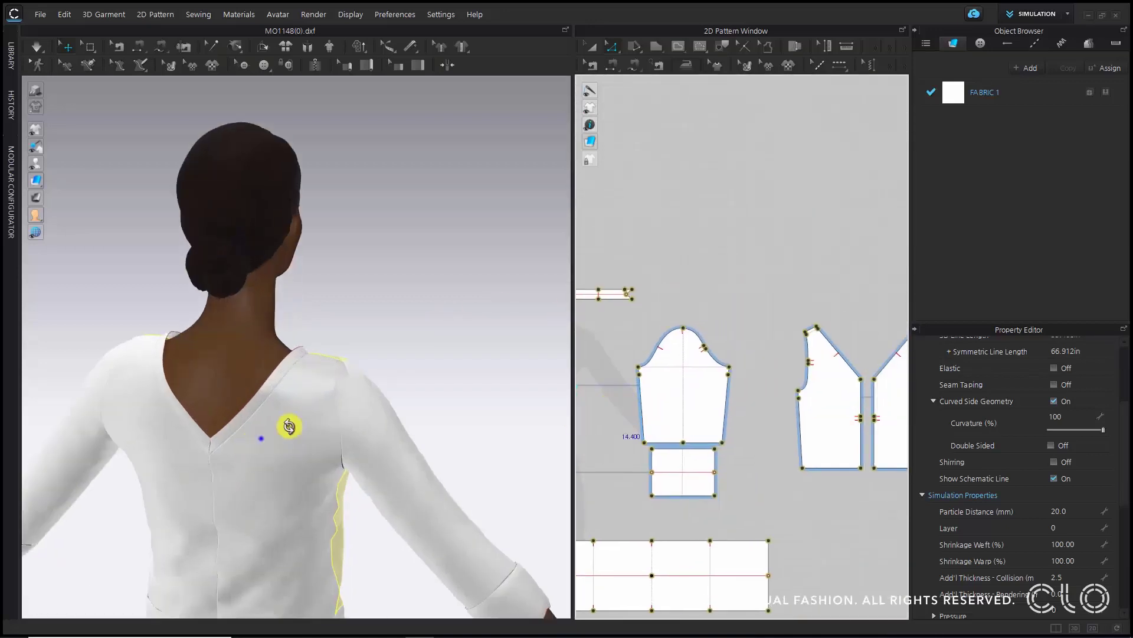
middle_click_drag(840, 462, 748, 487)
left_click_drag(760, 375, 771, 490)
right_click(769, 469)
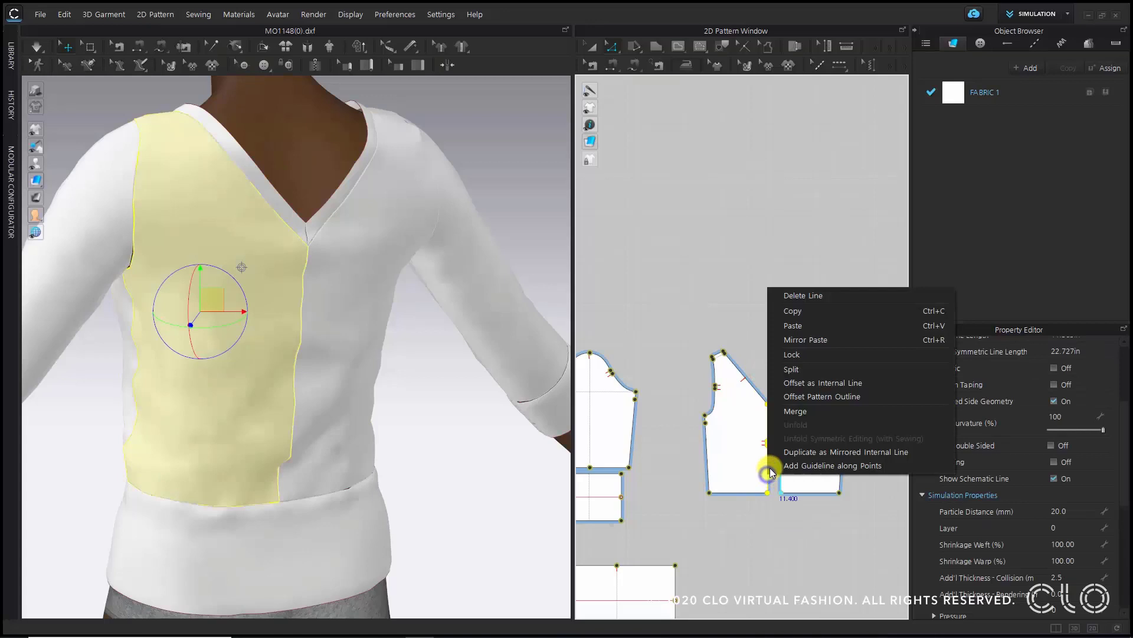
left_click(795, 404)
left_click(744, 186)
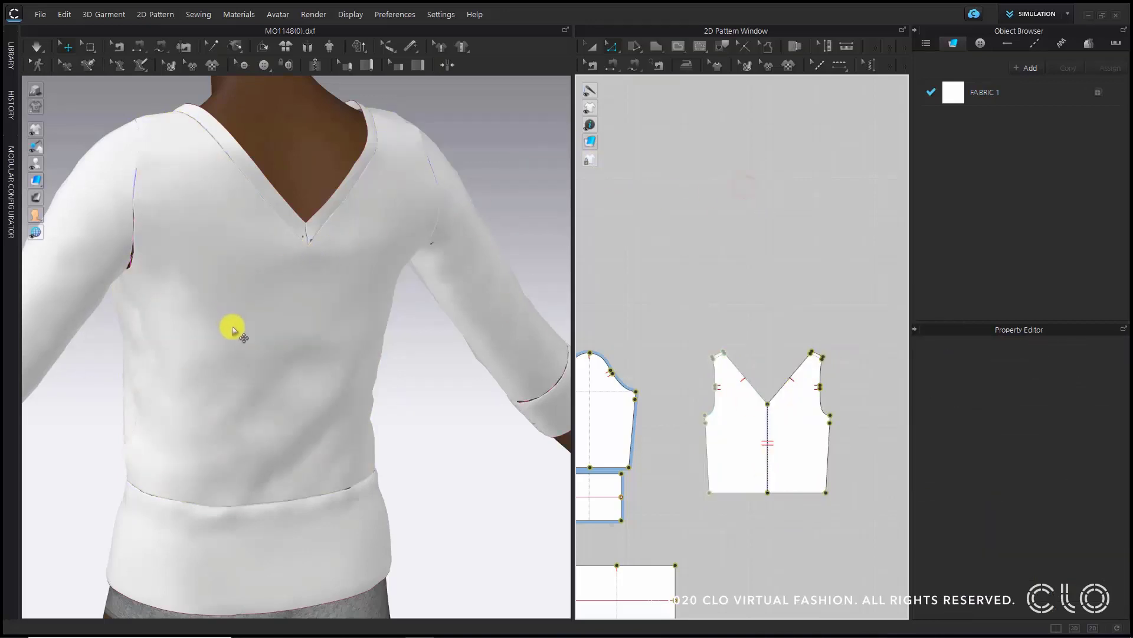
- Run the simulation briefly to settle the garment with the merged front piece
key("space")
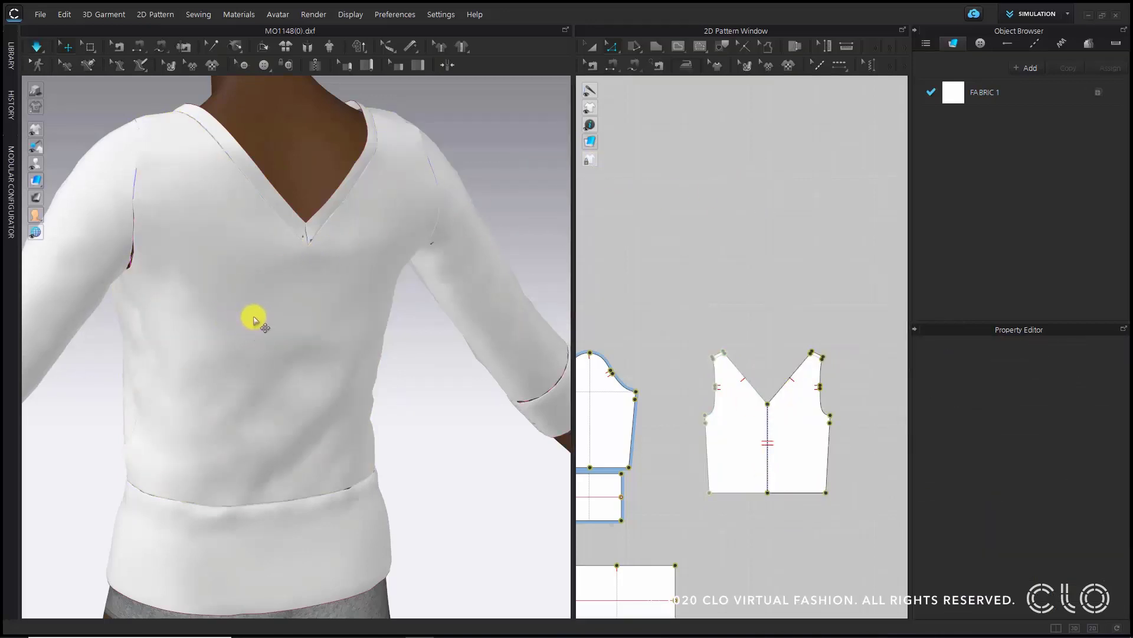
key("space")
right_click_drag(238, 321, 544, 388)
key("2")
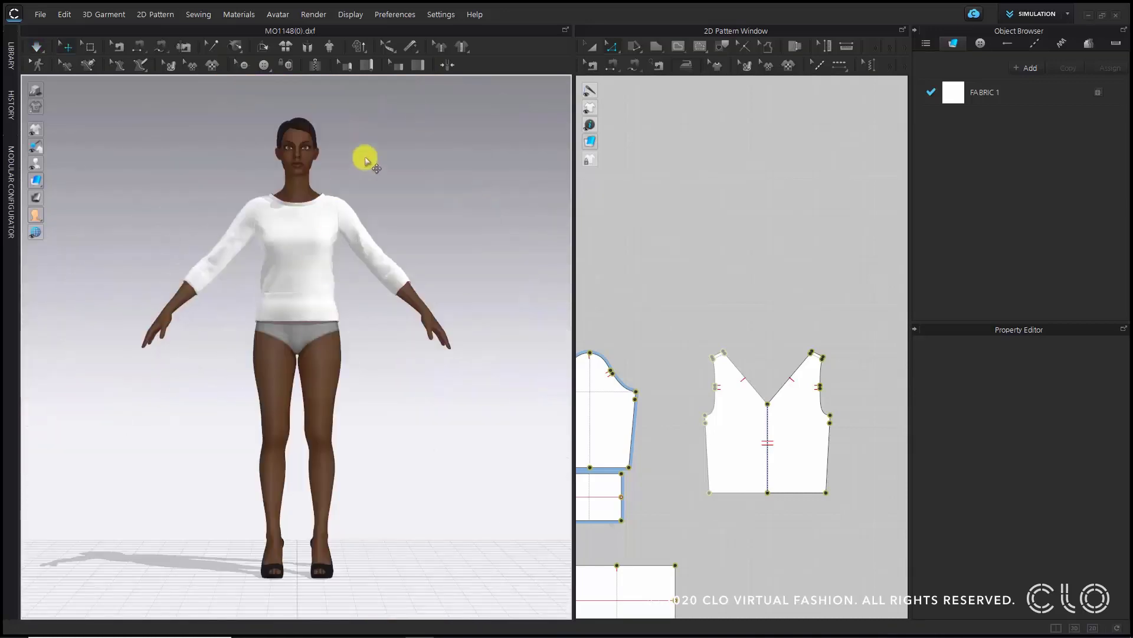
- Apply the FV2_03_Attention pose from the Female_V2 avatar library, keeping pose only
left_click(12, 59)
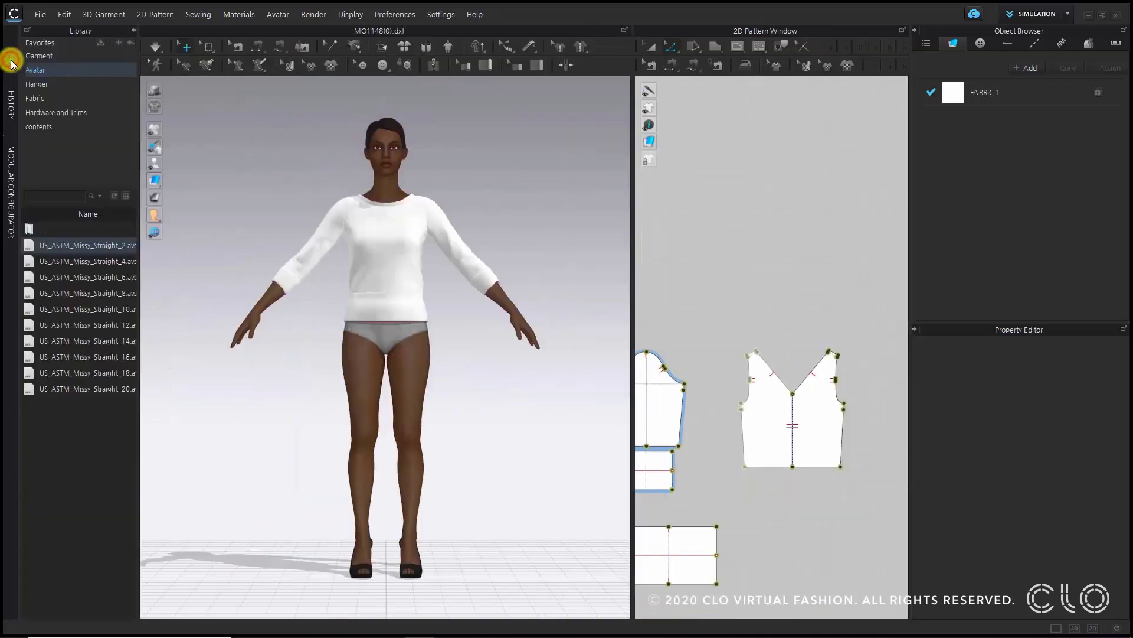
left_click(57, 67)
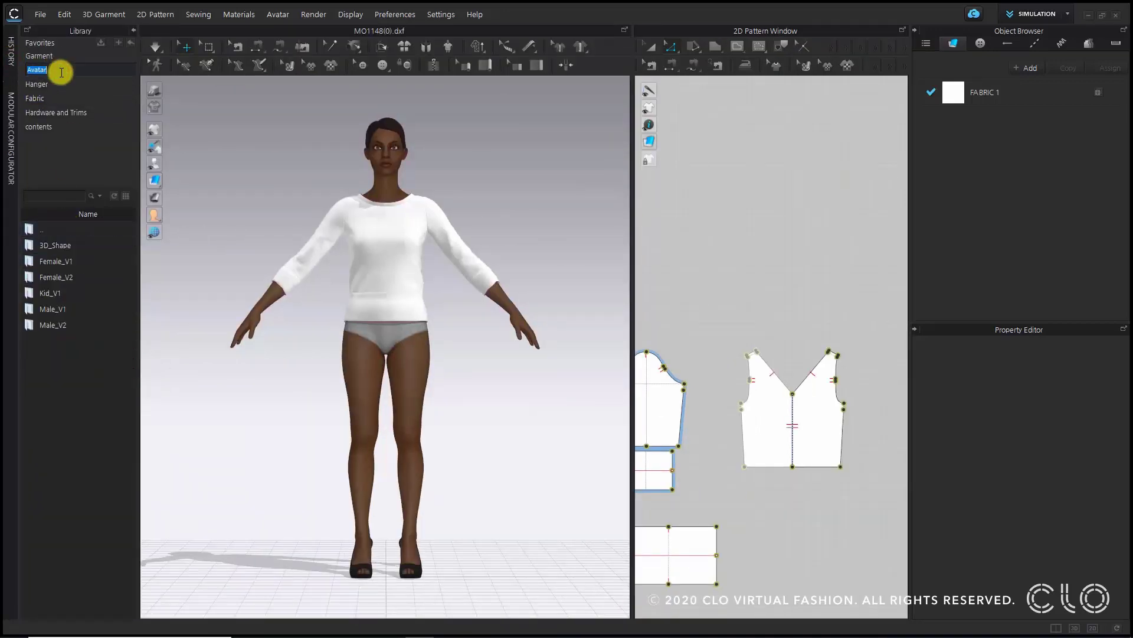
double_click(72, 280)
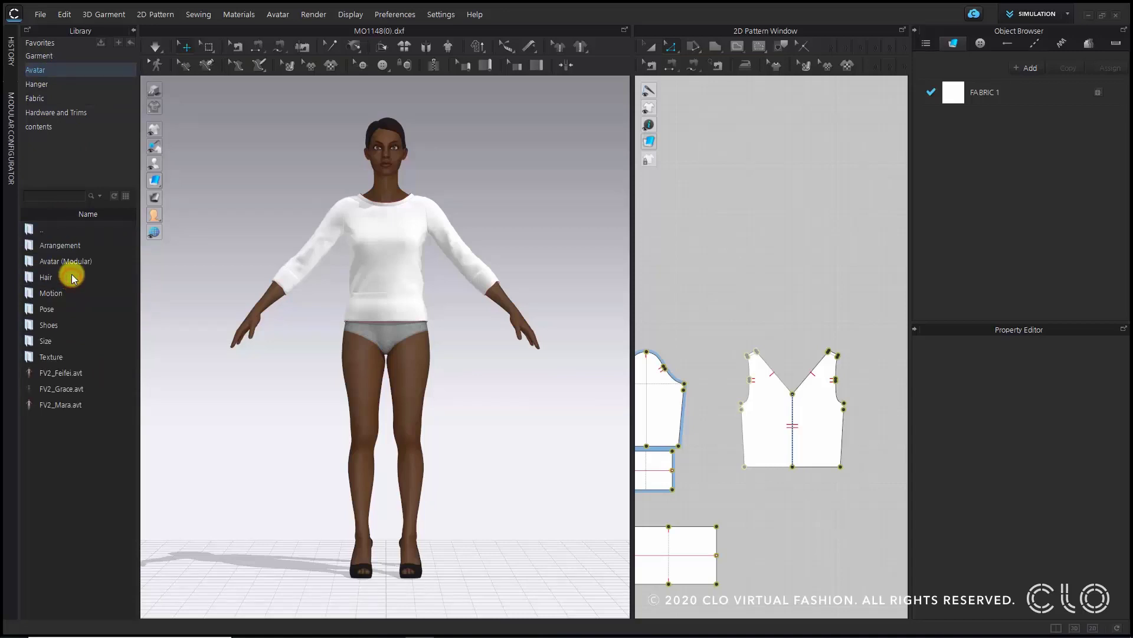
double_click(66, 309)
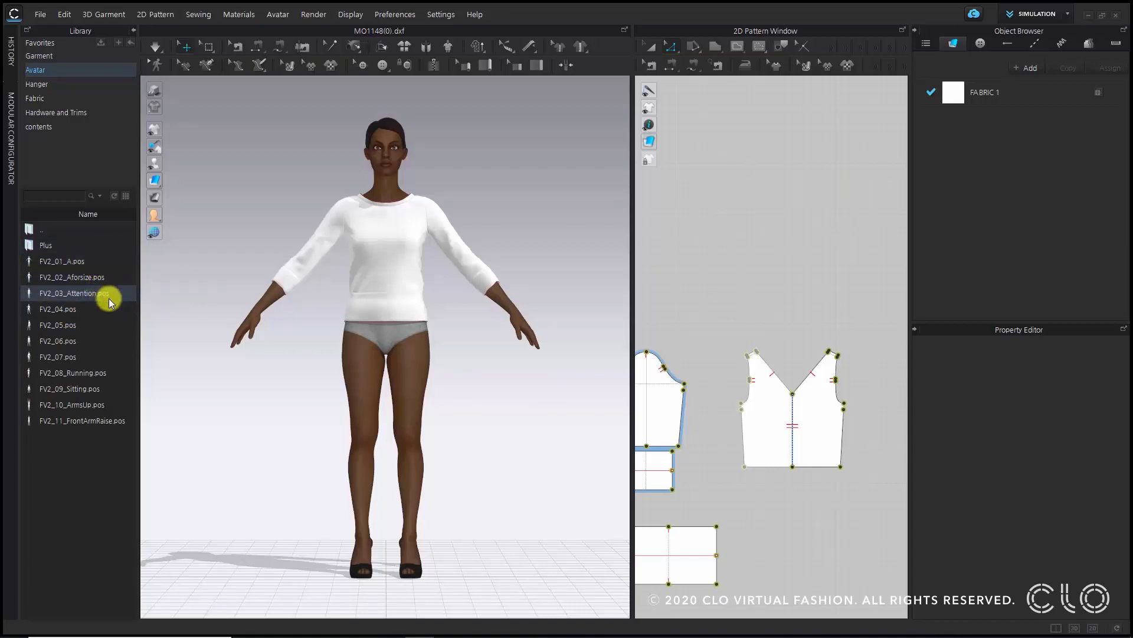
double_click(109, 297)
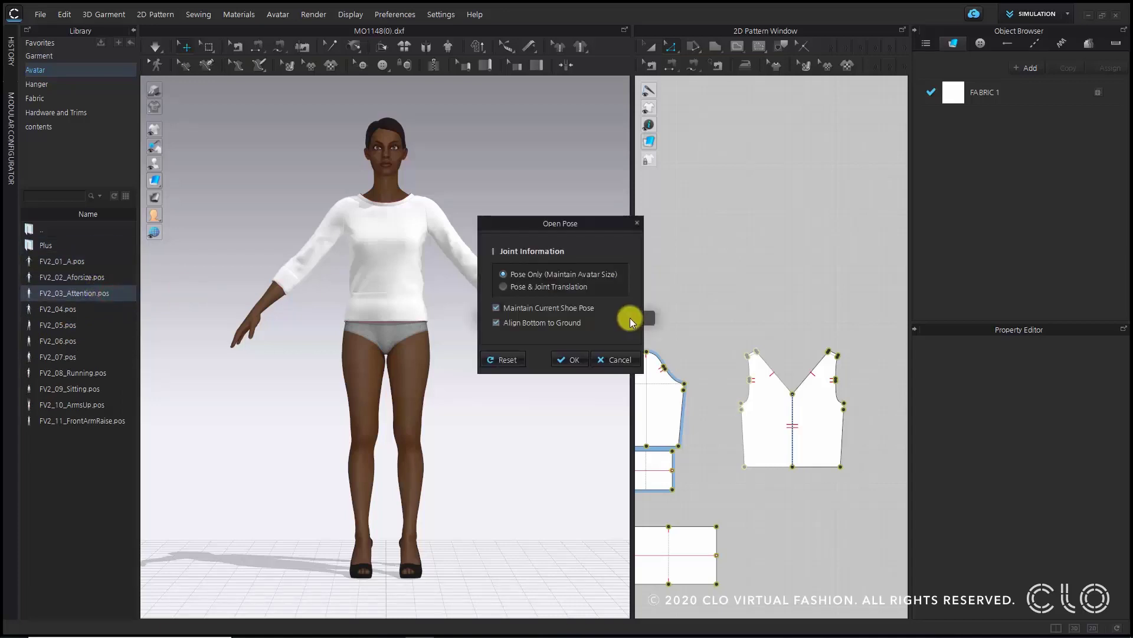
left_click(572, 361)
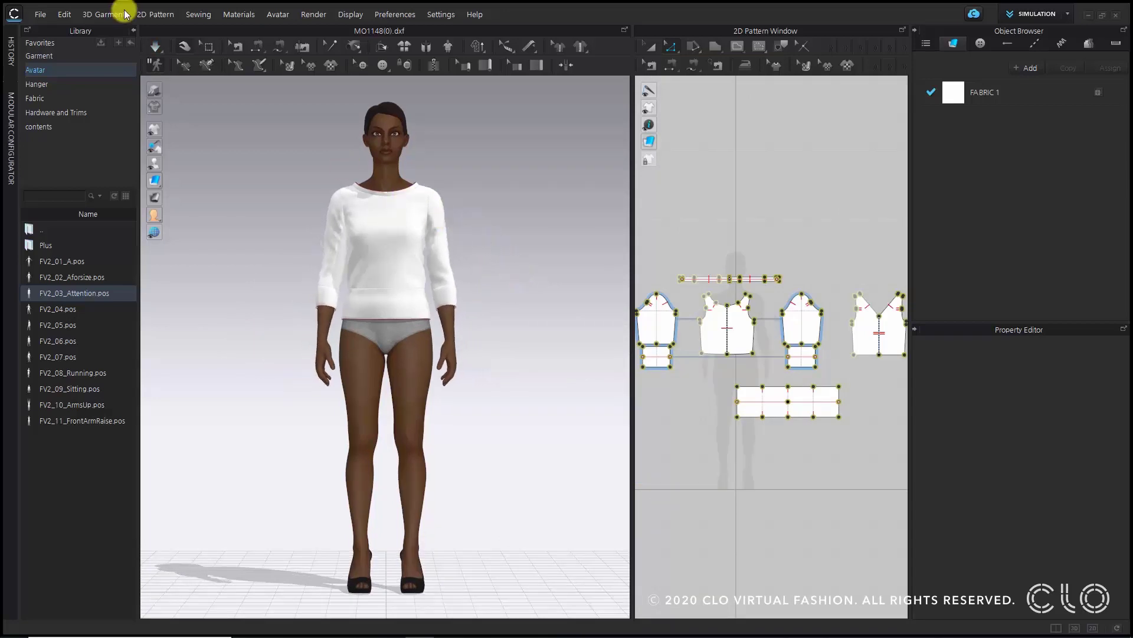
- Close the library and run the simulation to drape the garment on the new pose
left_click(131, 32)
scroll(364, 202, "up", 6)
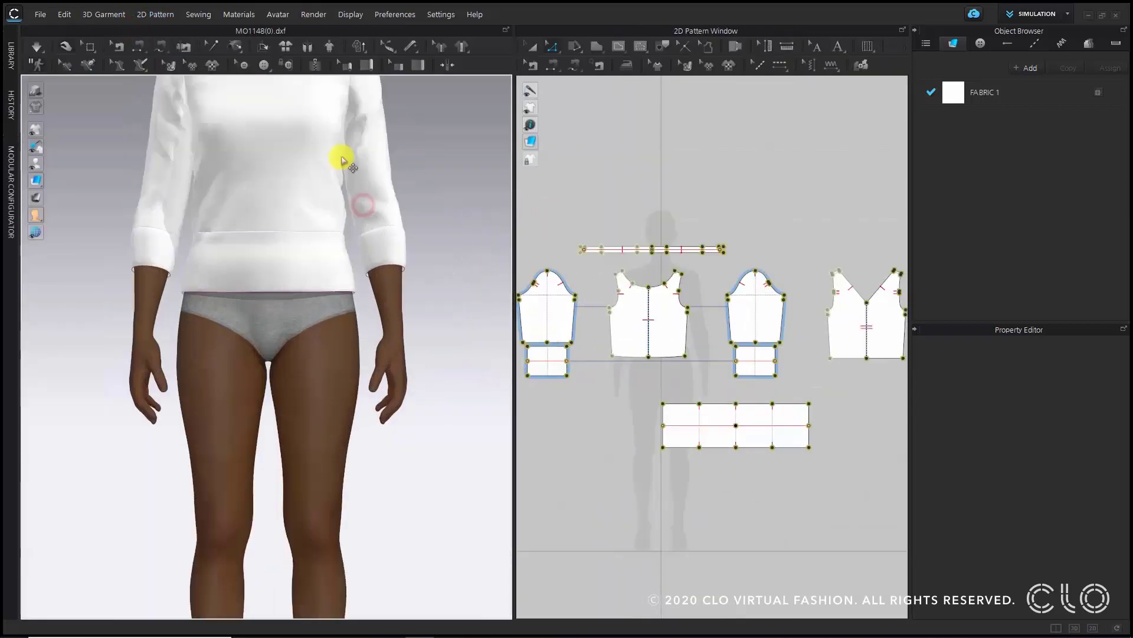
right_click_drag(393, 336, 517, 398)
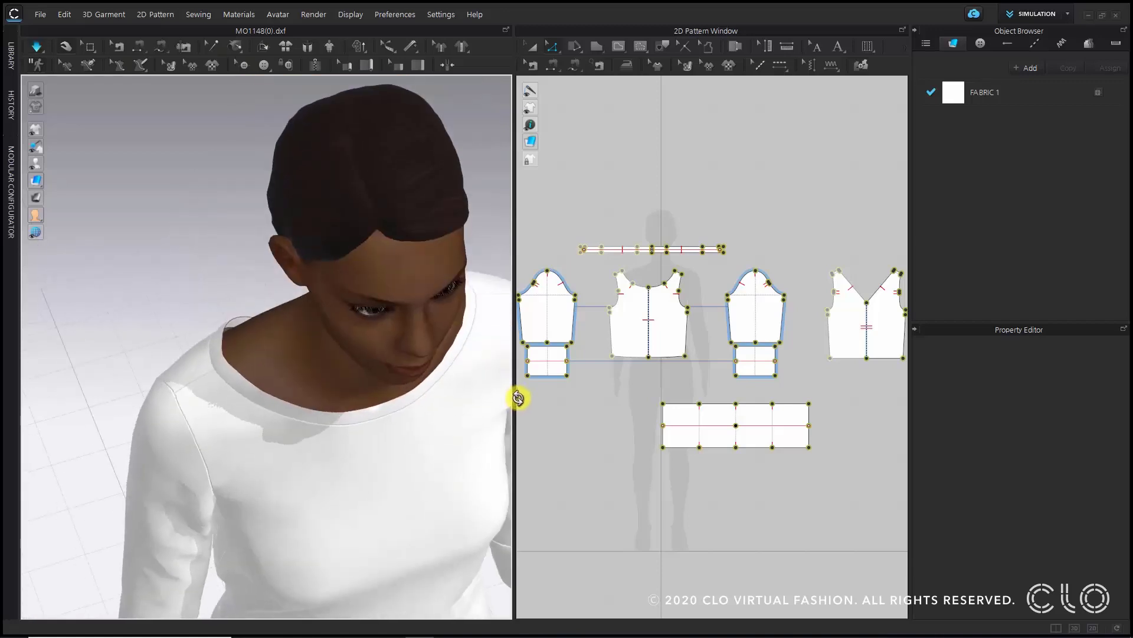
scroll(260, 373, "down", 2)
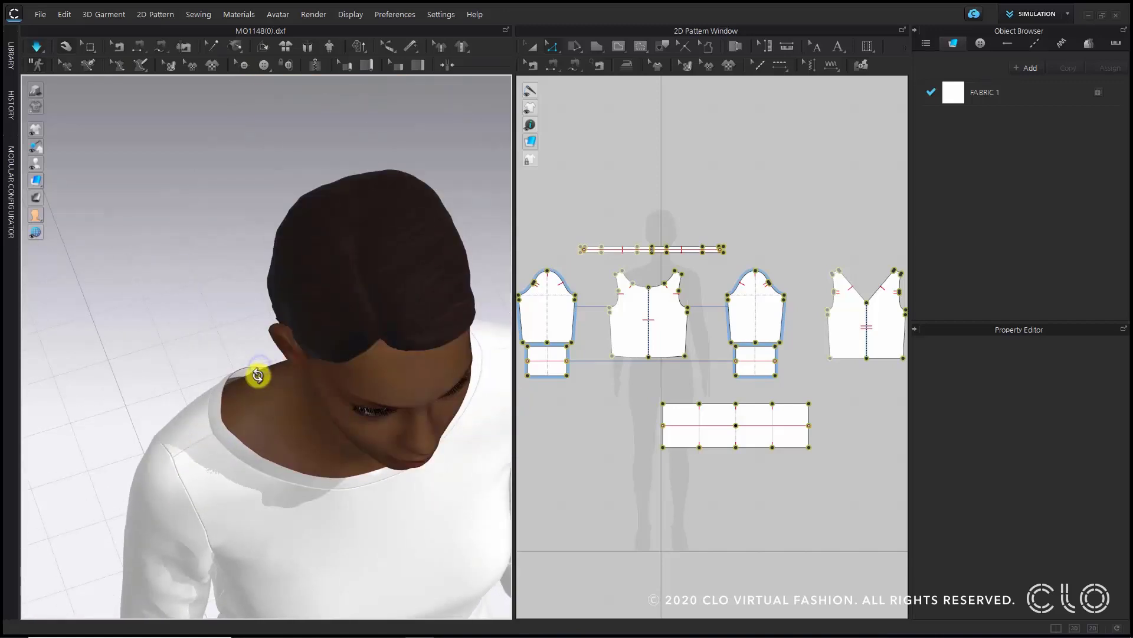
key("space")
scroll(249, 372, "down", 4)
right_click_drag(338, 464, 303, 378)
key("2")
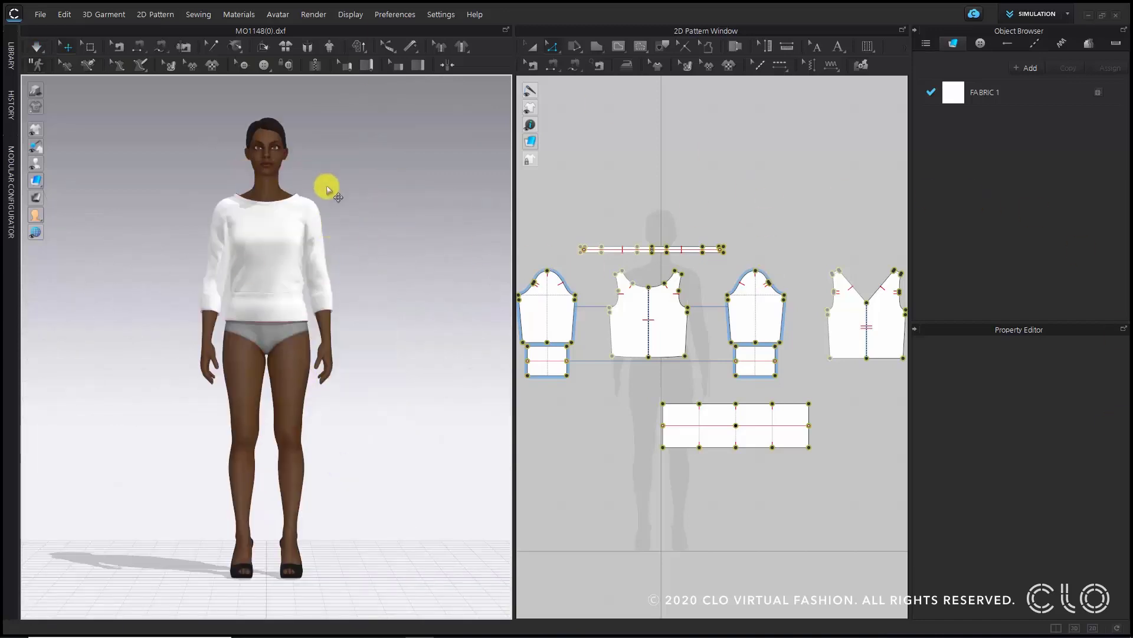
- Set the particle distance of all pieces to 10 mm and run the simulation again
left_click(336, 167)
key("ctrl+a")
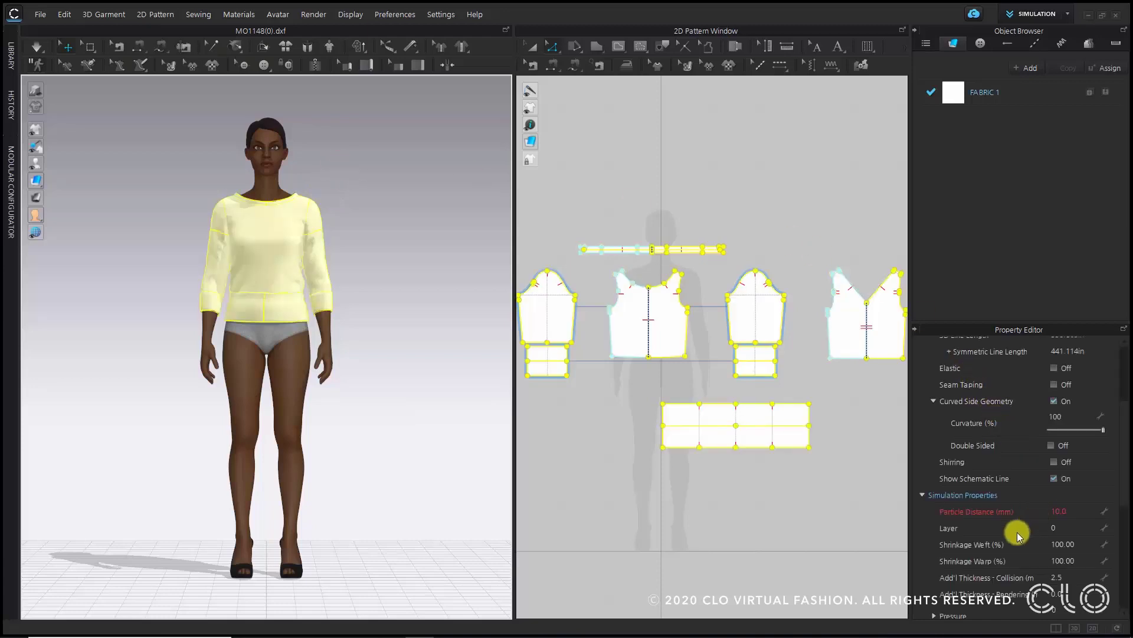
left_click(1075, 511)
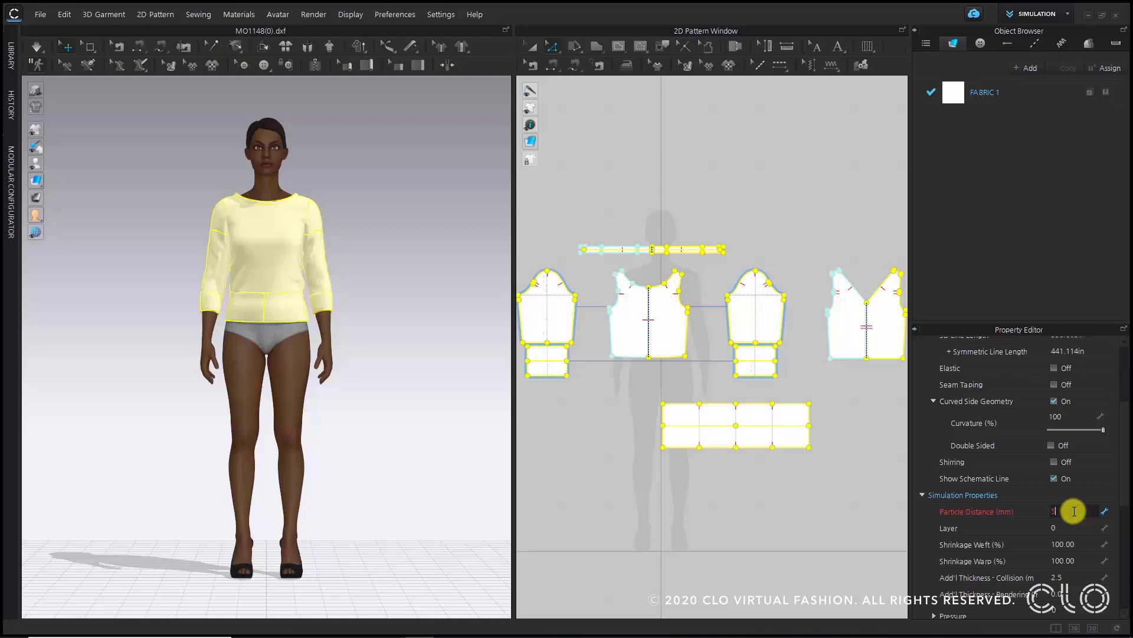
left_click(387, 183)
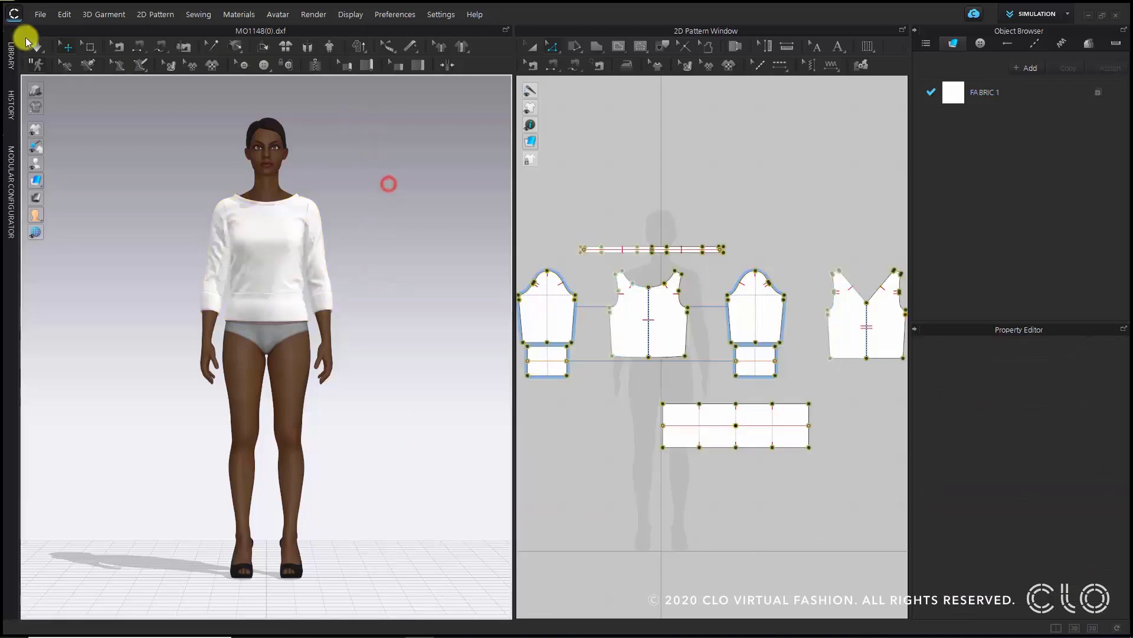
left_click(38, 47)
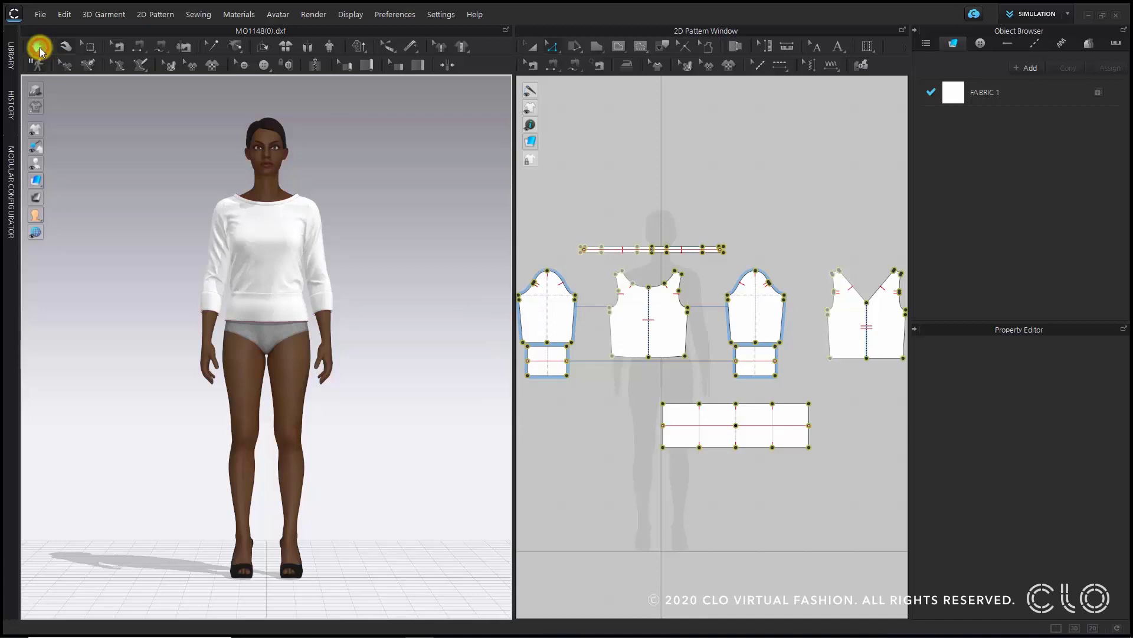
left_click(39, 48)
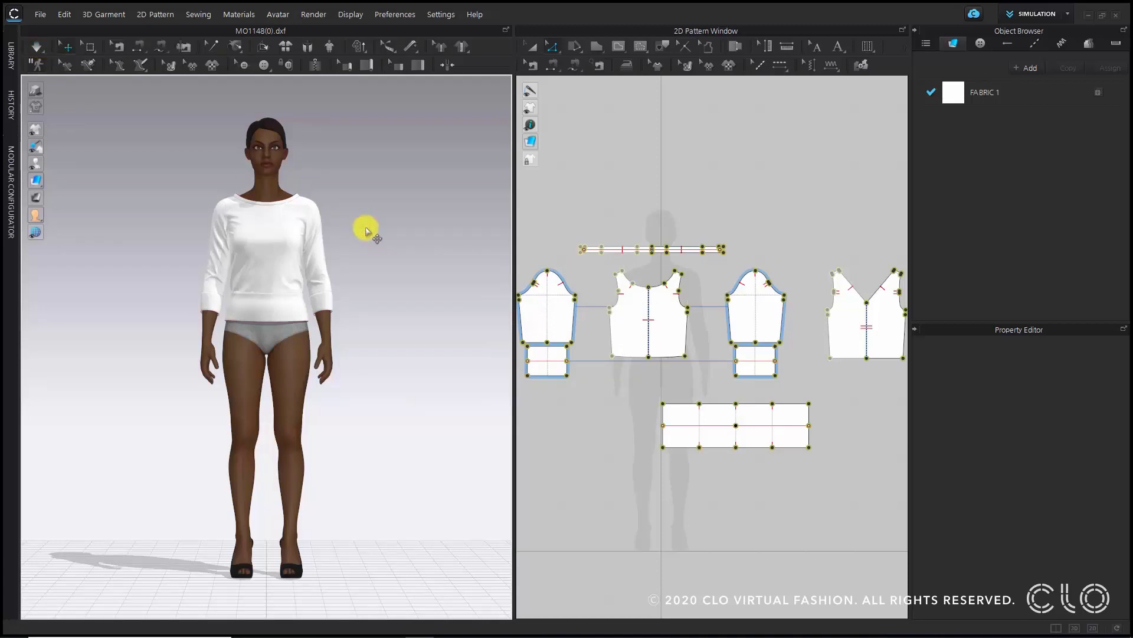
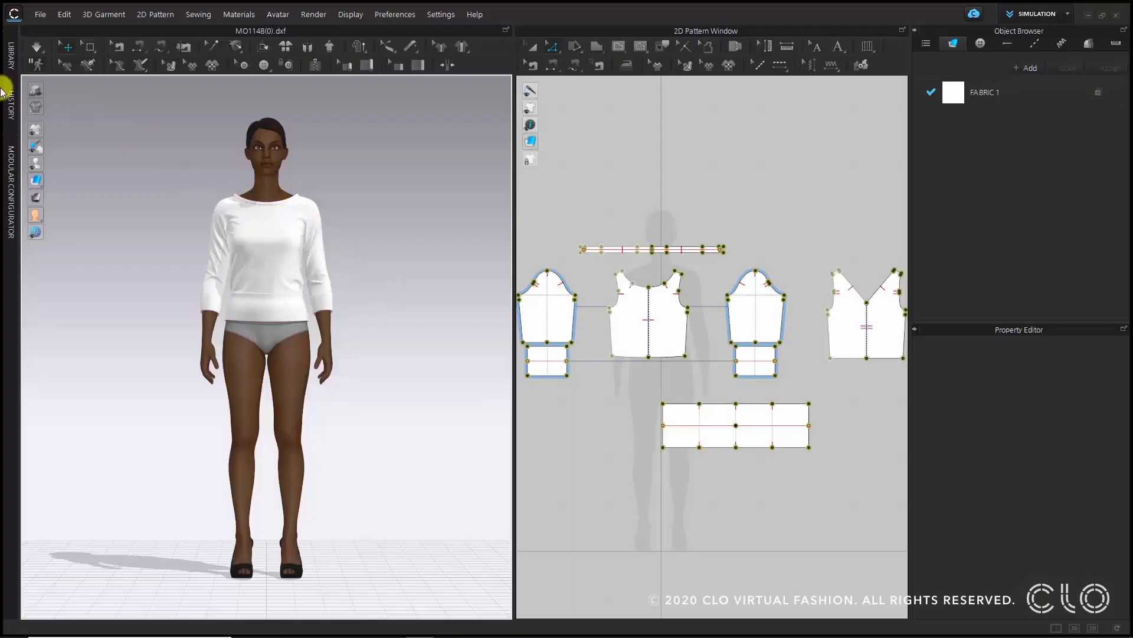
- Open the fabric library and apply Knit_Terry to the garment, replacing the default fabric
left_click(6, 89)
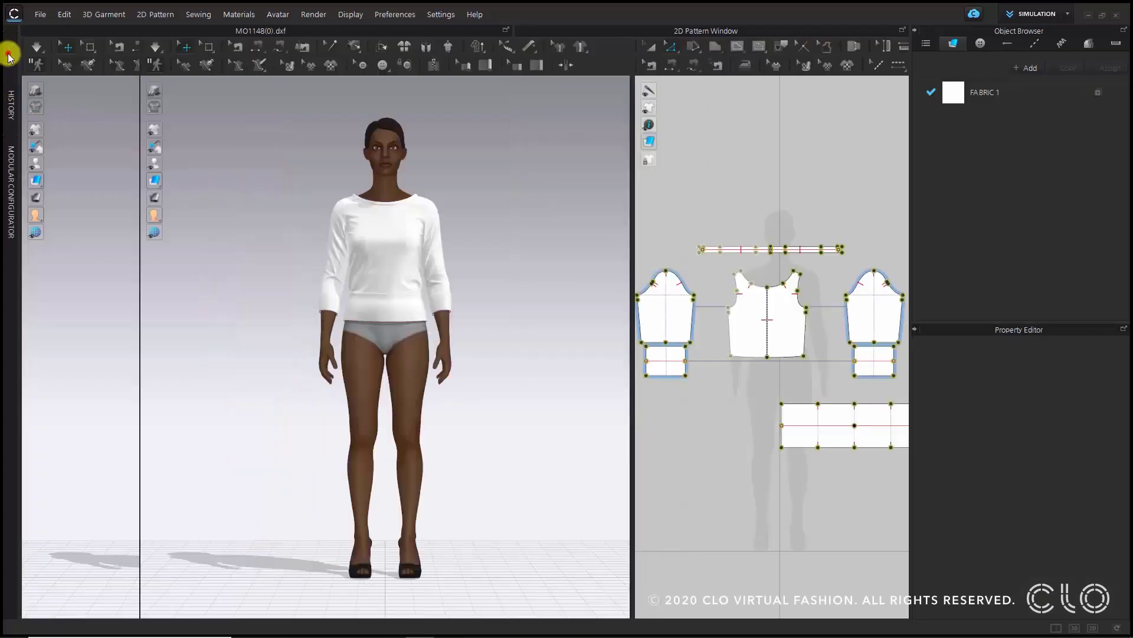
left_click(55, 97)
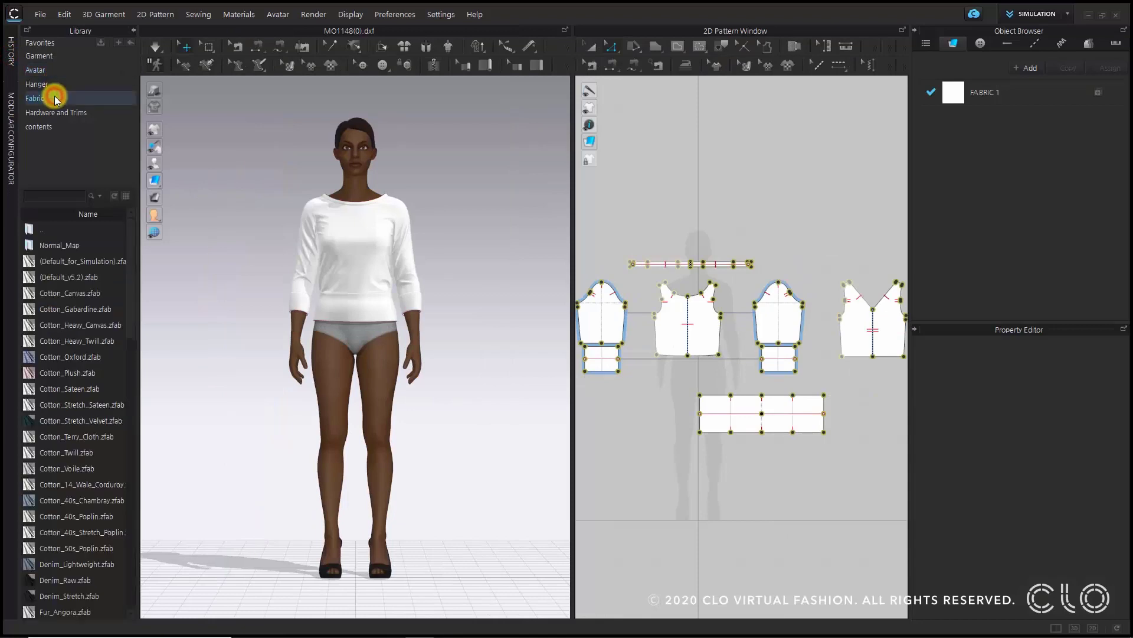
left_click_drag(139, 271, 186, 277)
scroll(131, 312, "down", 4)
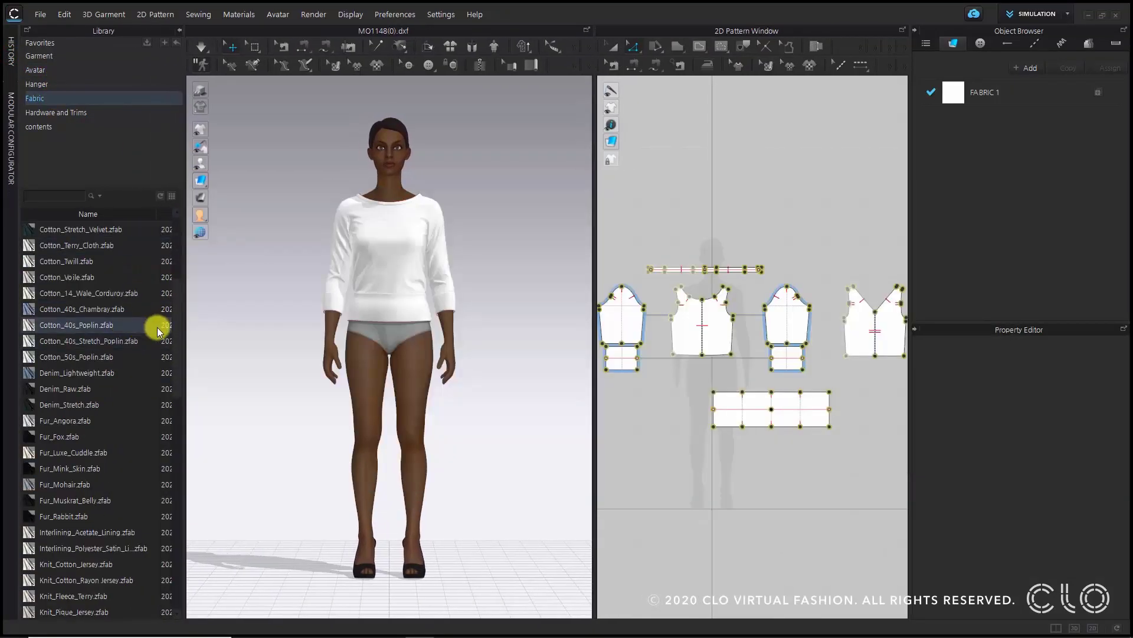
mouse_move(158, 331)
scroll(155, 326, "down", 5)
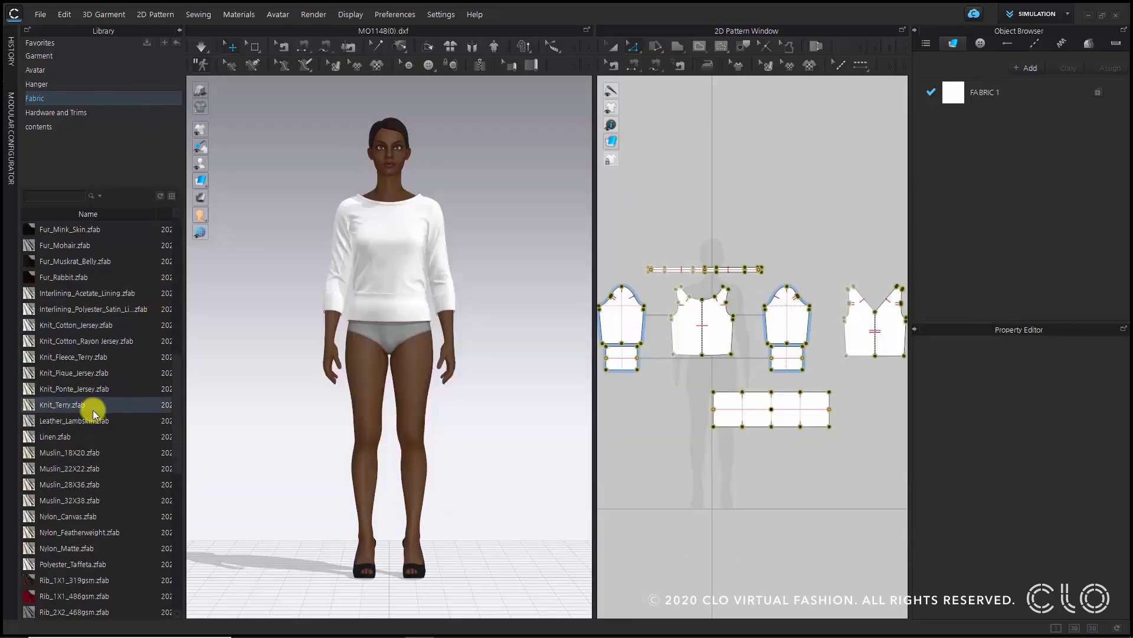
mouse_move(95, 411)
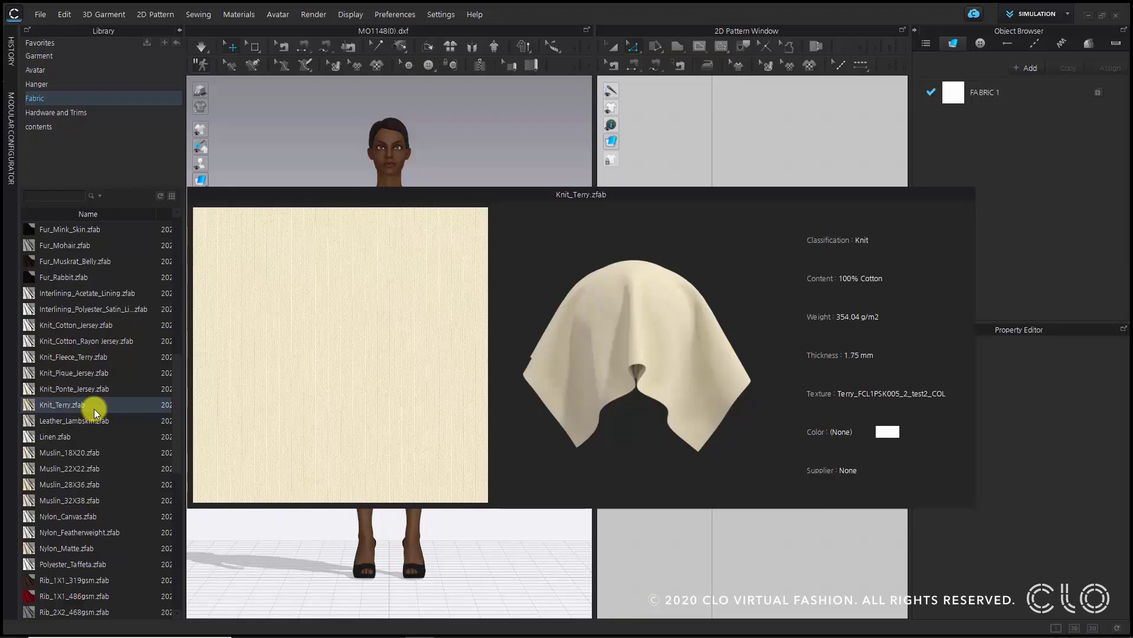
left_click_drag(78, 405, 968, 92)
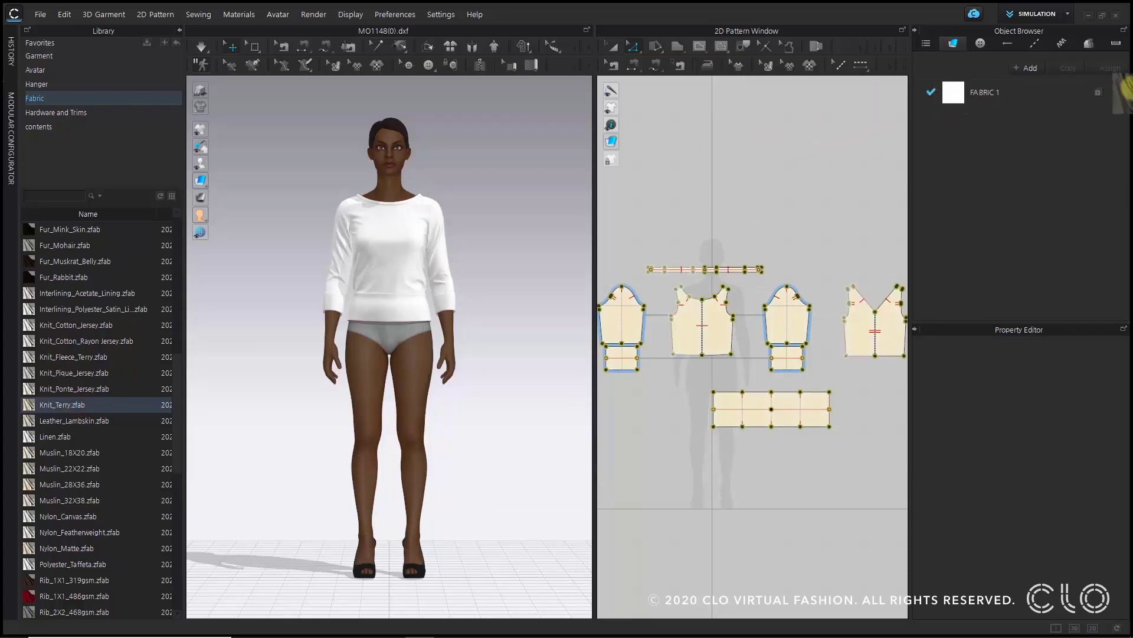
- Close the library and zoom in to examine the draped cuffs and hem band
left_click(179, 30)
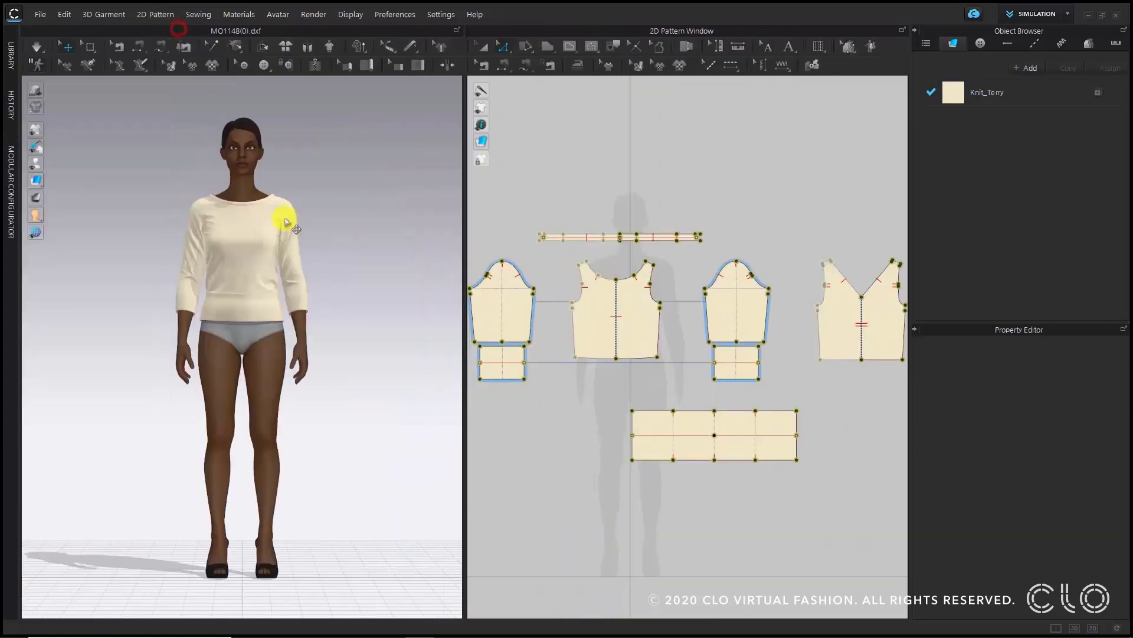
left_click(314, 199)
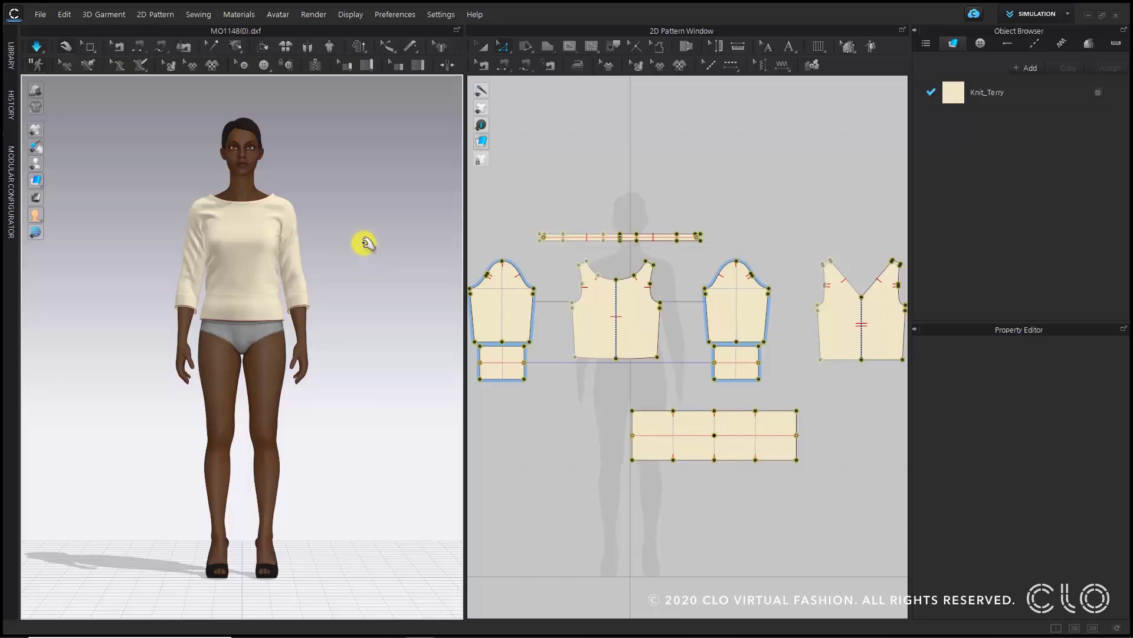
key("w")
scroll(364, 242, "up", 10)
right_click_drag(252, 345, 254, 373)
scroll(255, 374, "down", 4)
middle_click_drag(250, 428, 319, 394)
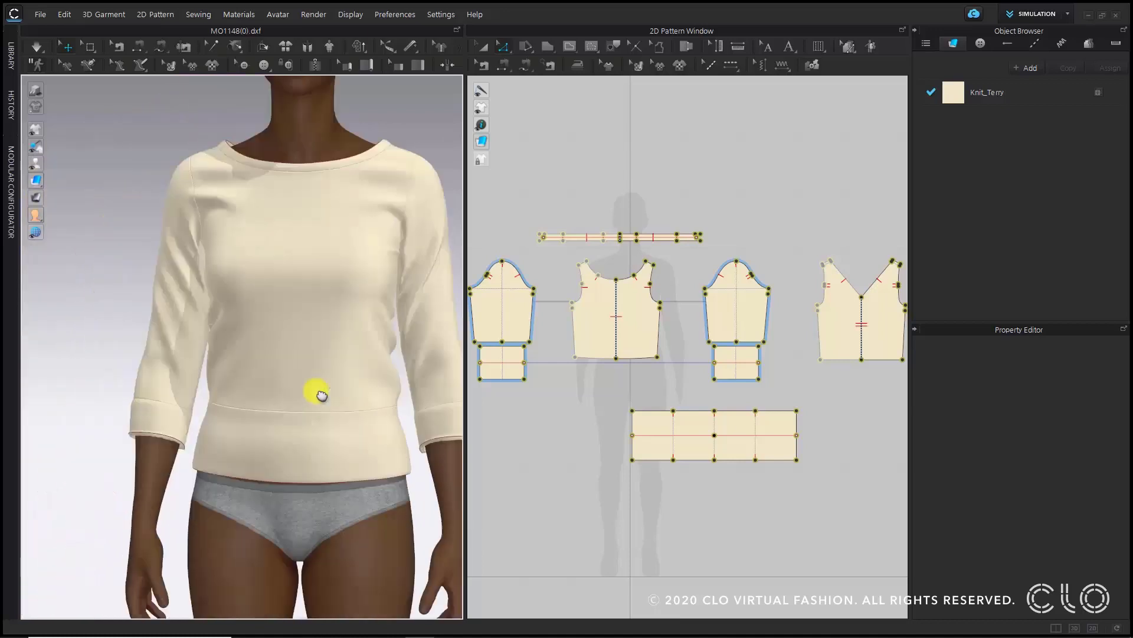
scroll(122, 476, "up", 4)
middle_click_drag(150, 299, 165, 157)
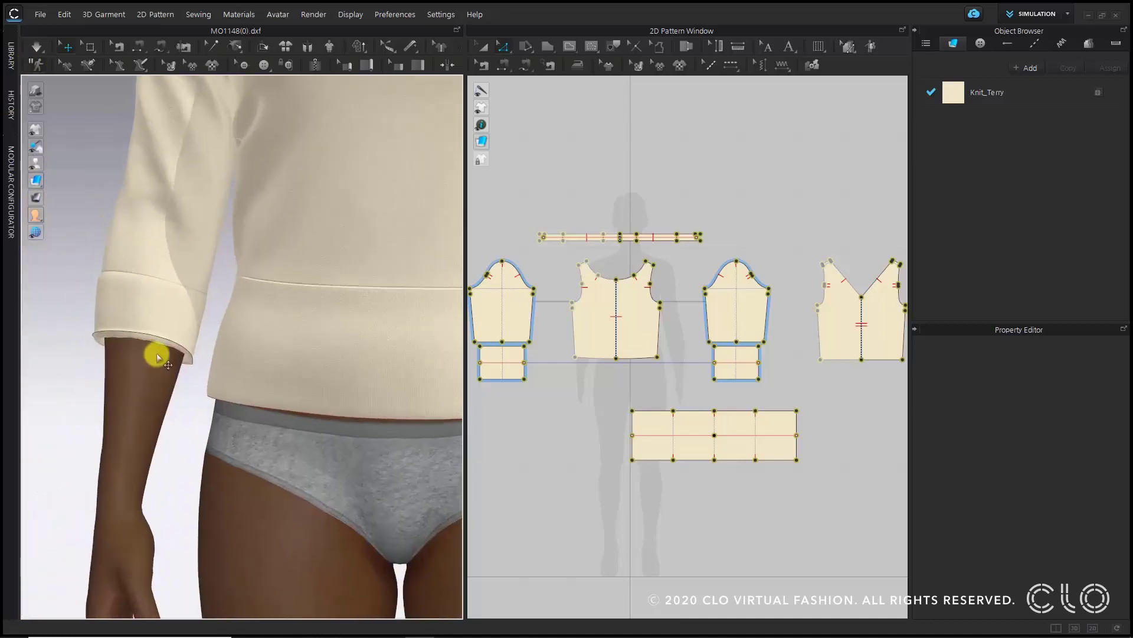
scroll(157, 353, "up", 3)
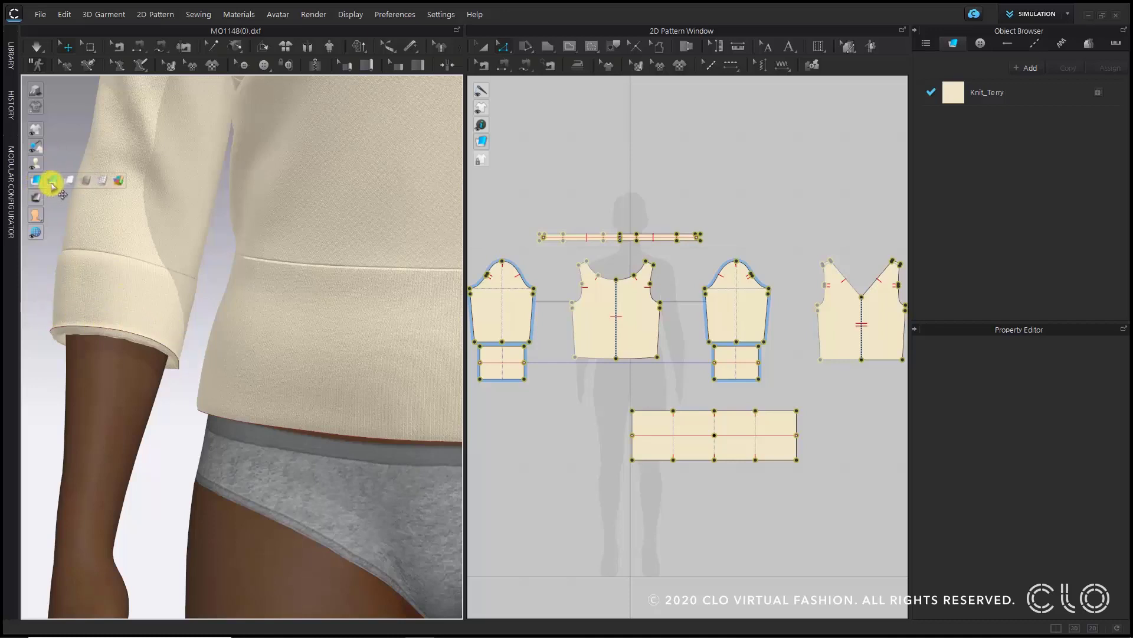
- Inspect the fold lines on the cuff, neckline binding and hem band pieces
left_click(51, 180)
mouse_move(34, 128)
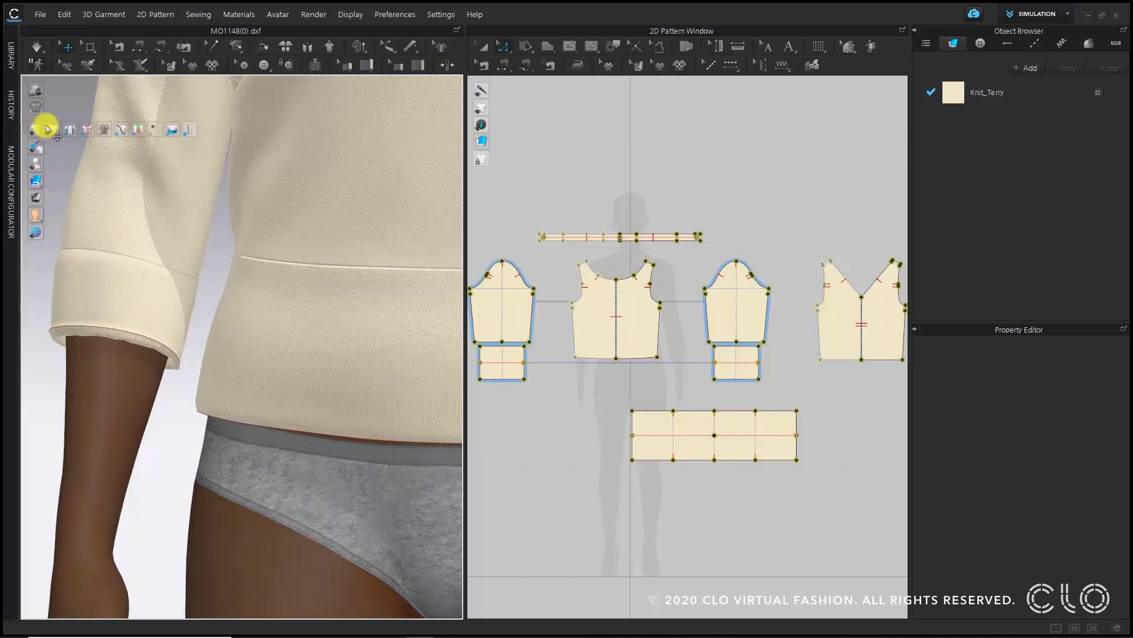
left_click(84, 130)
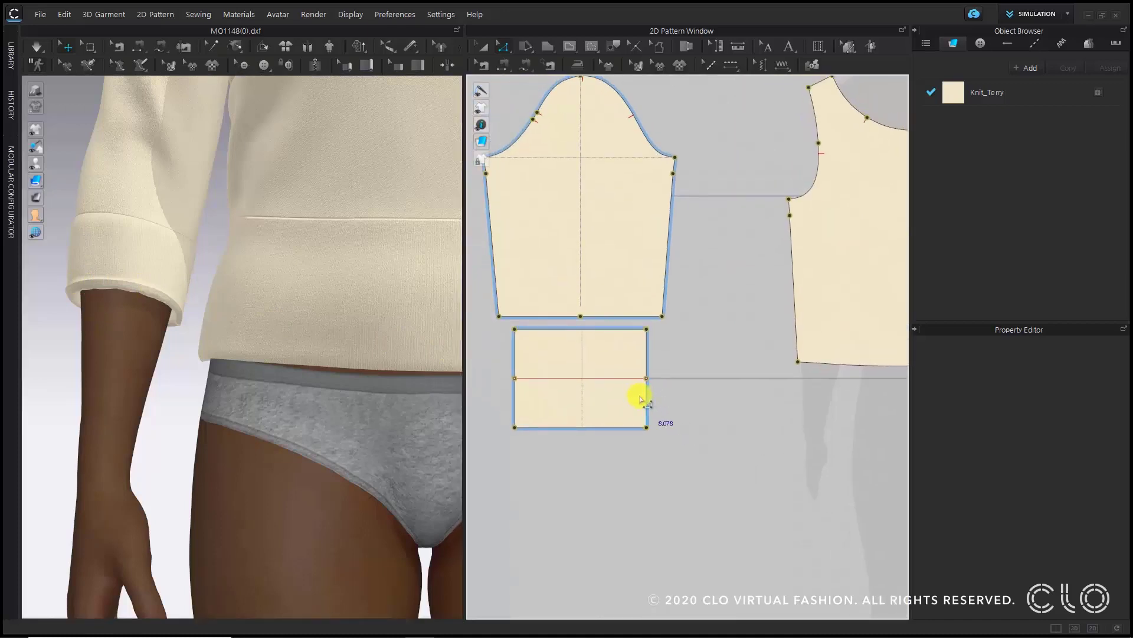
left_click(626, 378)
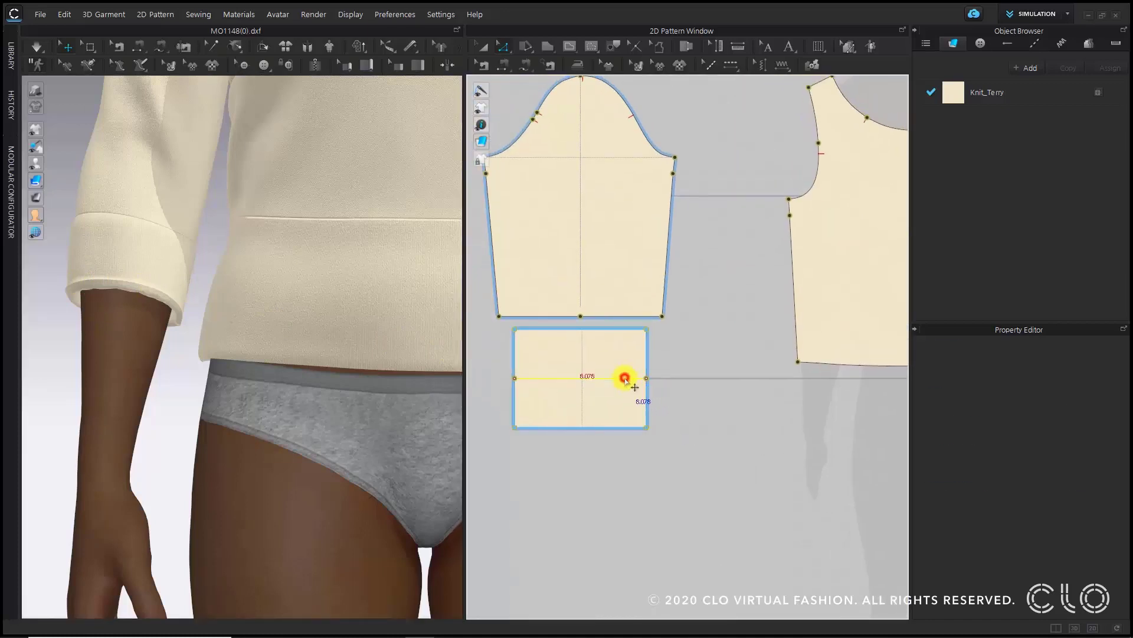
scroll(627, 376, "down", 6)
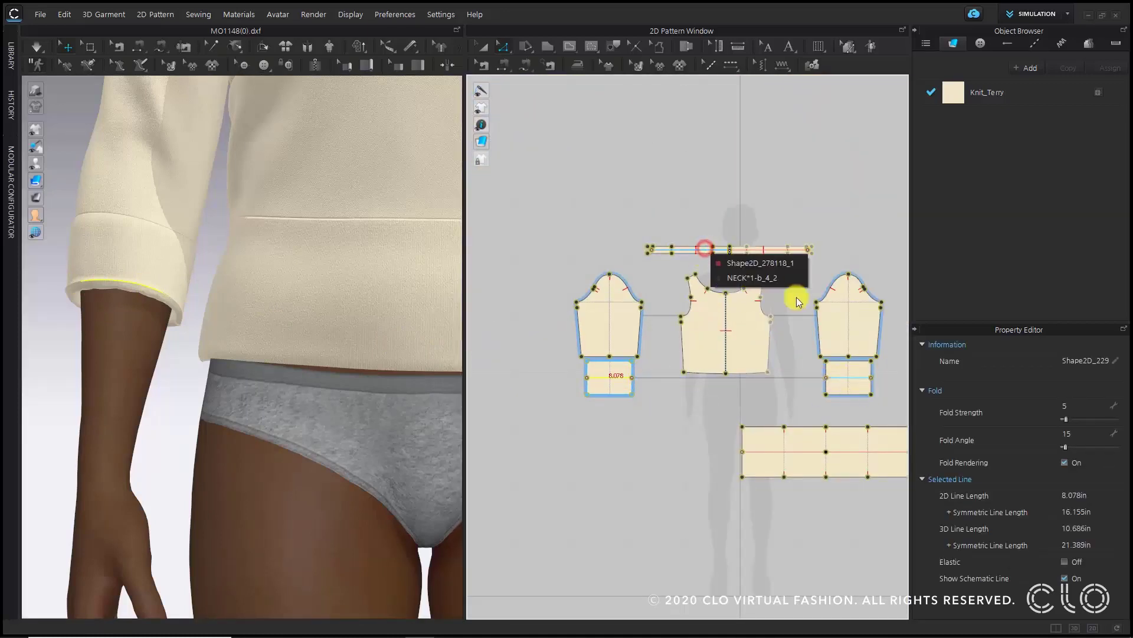
left_click(759, 246)
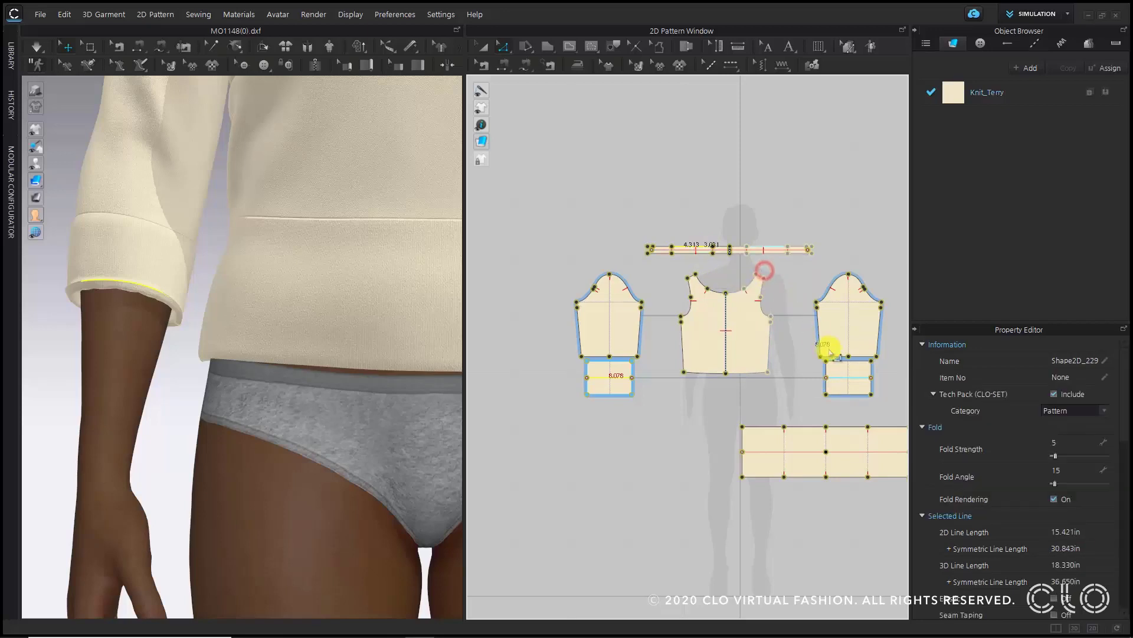
left_click(784, 227)
scroll(650, 253, "up", 8)
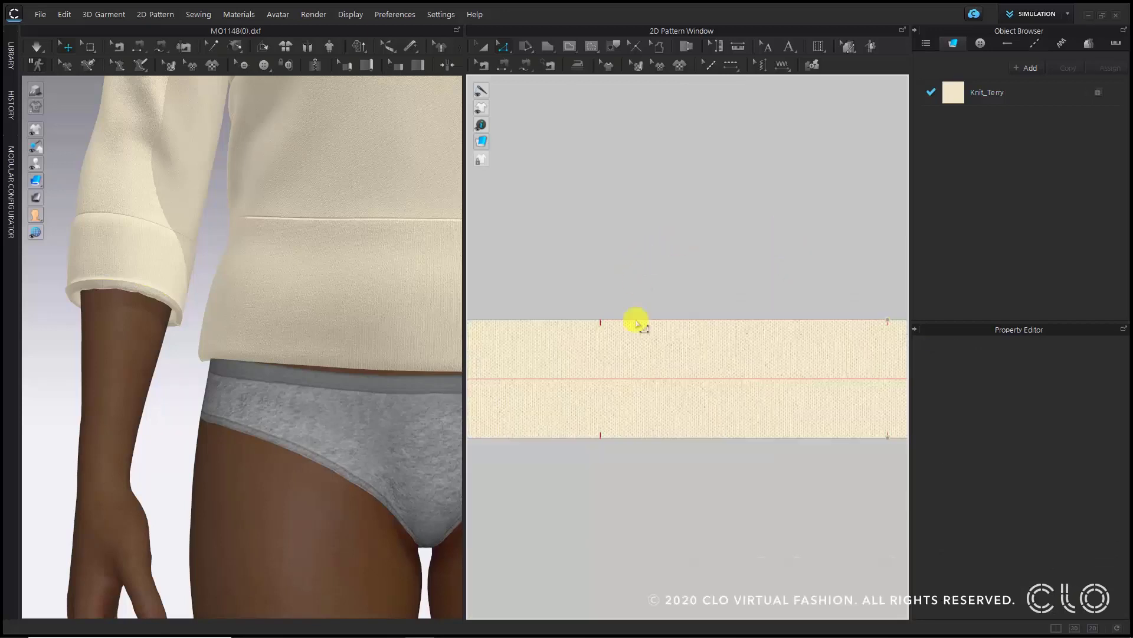
left_click(640, 382)
scroll(640, 382, "down", 8)
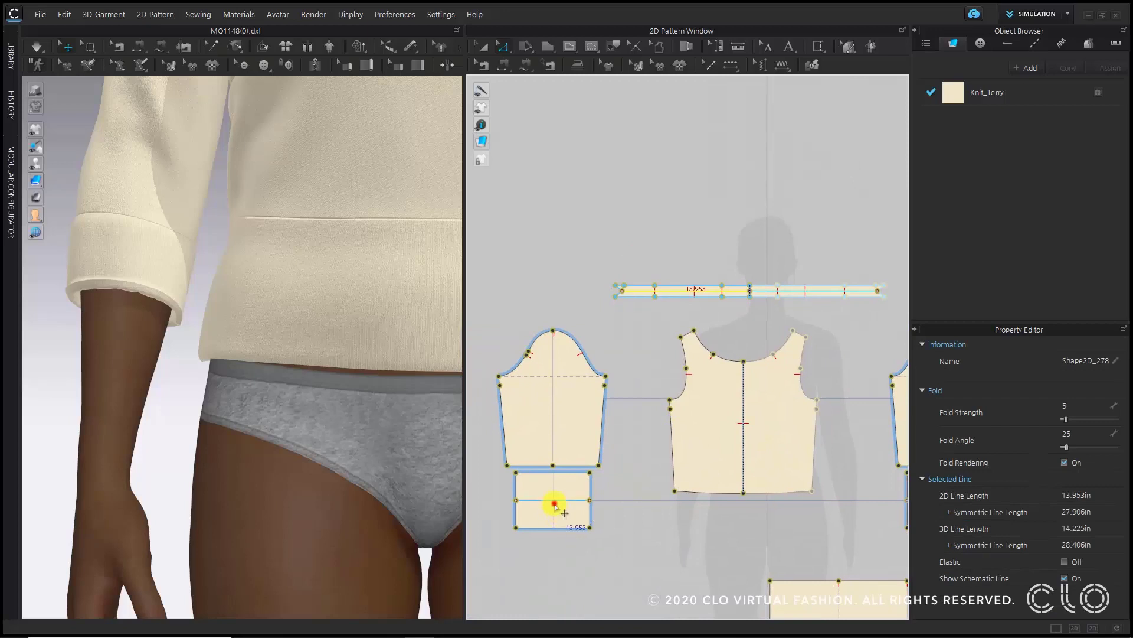
left_click(555, 501, "shift")
middle_click_drag(691, 567, 497, 458)
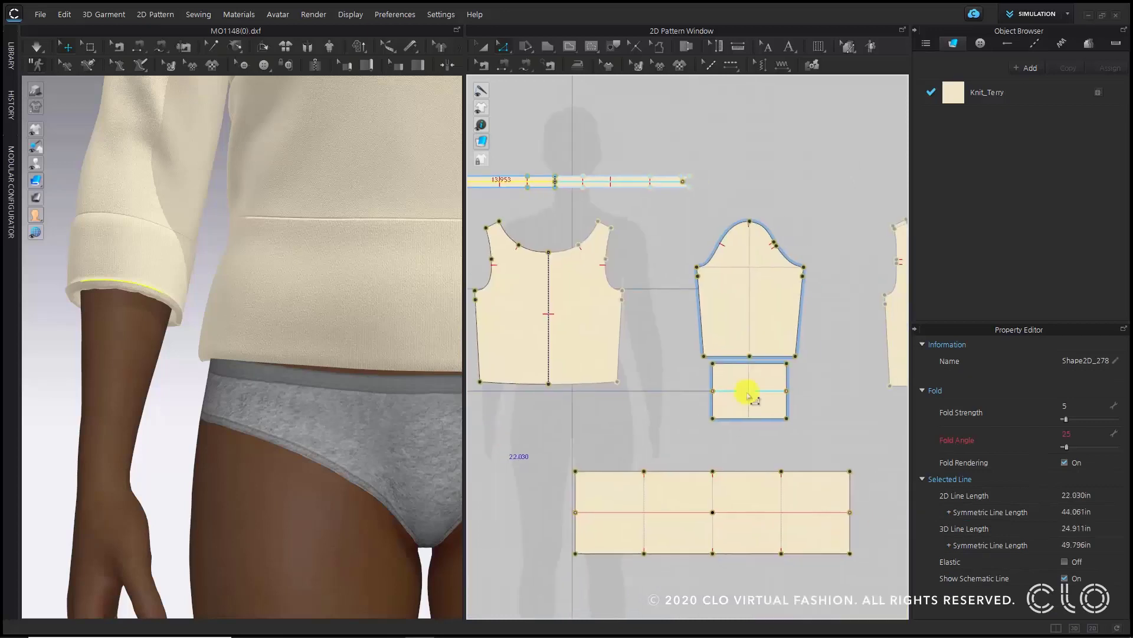
- Select both hem band fold lines, set their fold angle to 10 and turn fold rendering off
left_click(675, 512, "shift")
left_click(743, 512, "shift")
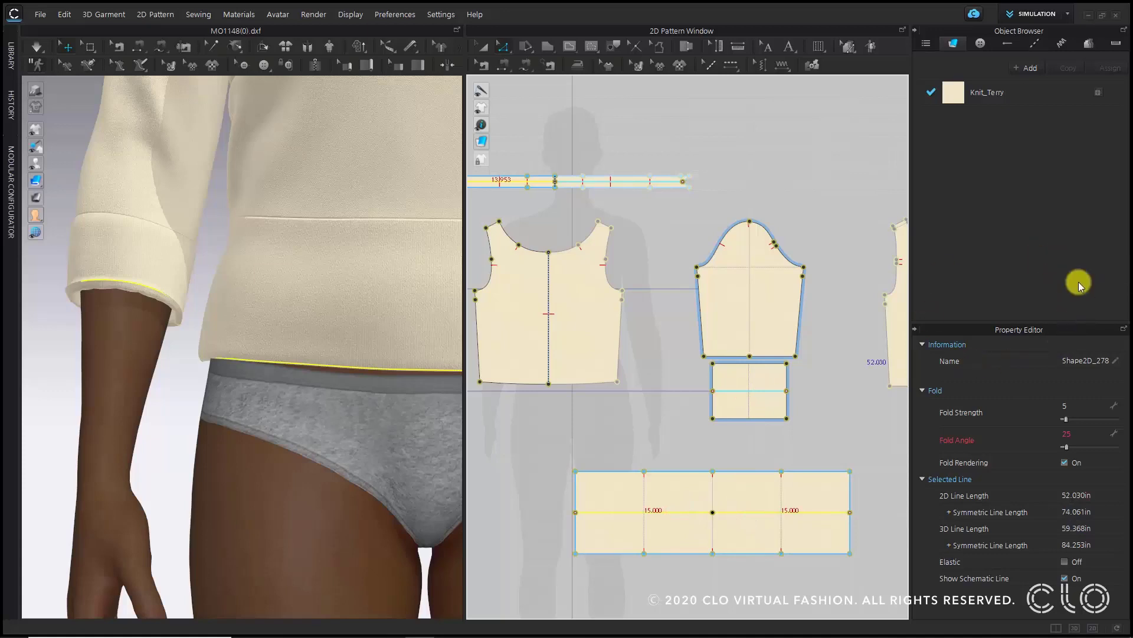
left_click(1079, 434)
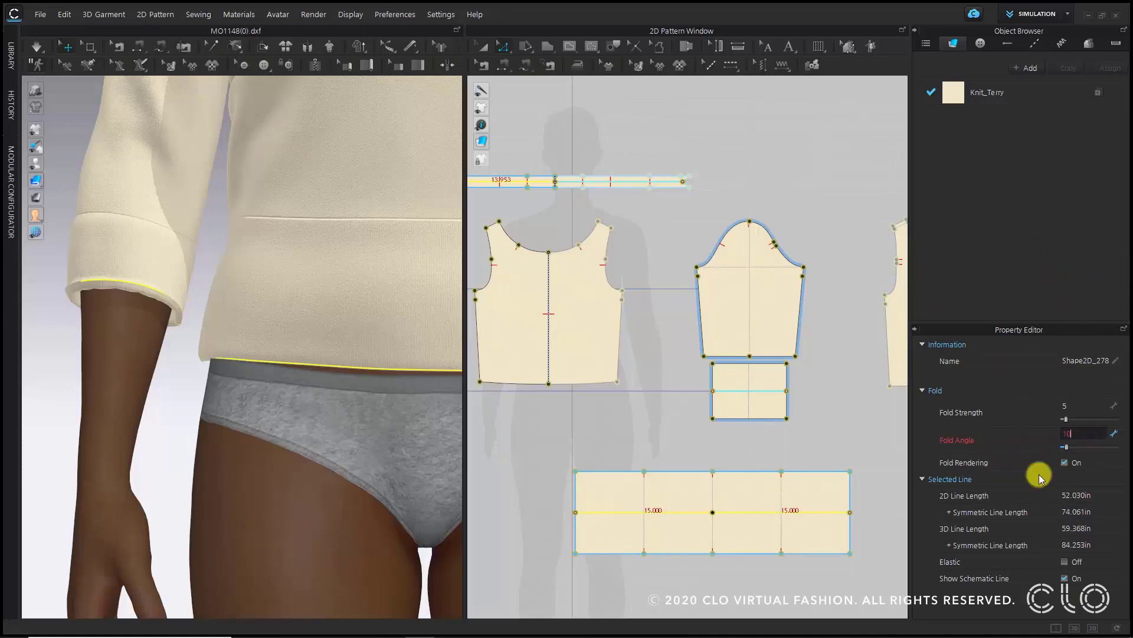
type("10")
key("Return")
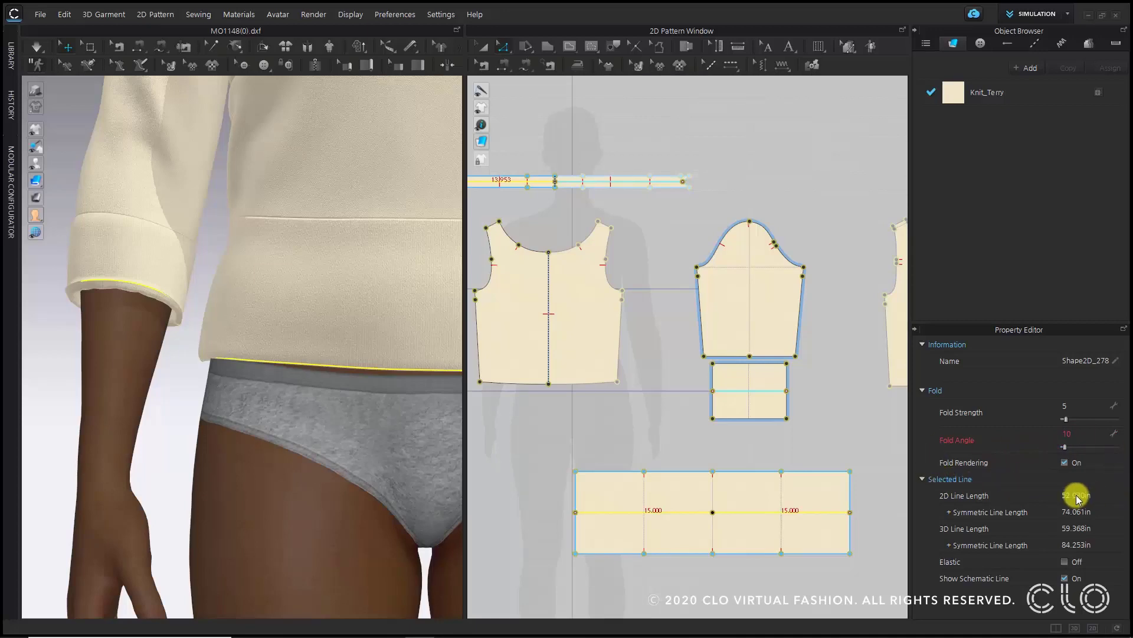
left_click(1066, 462)
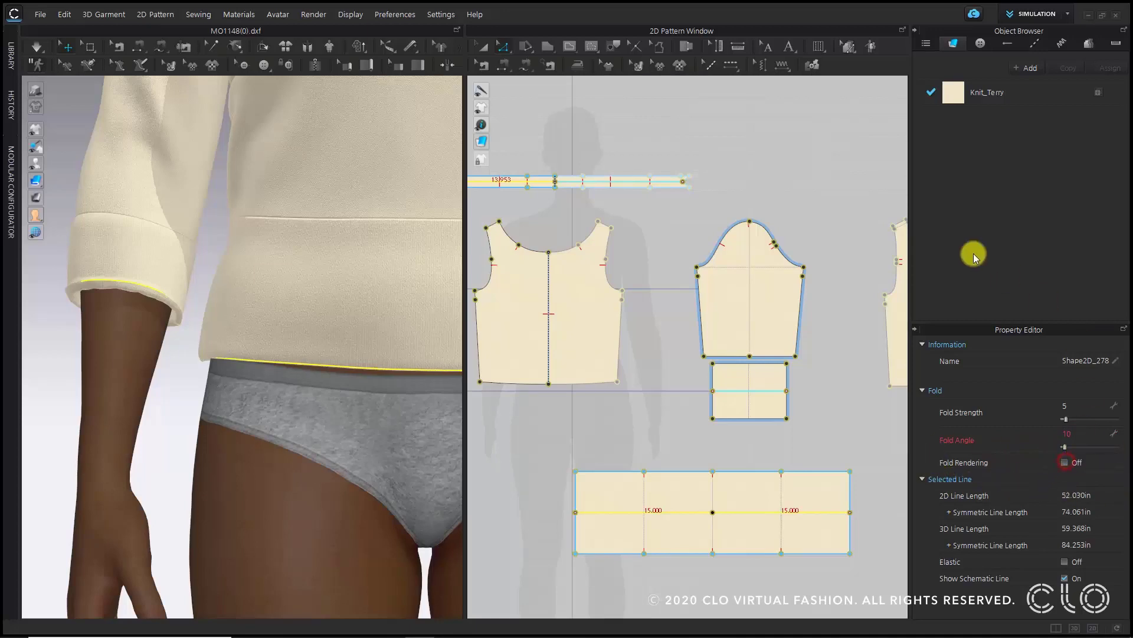
- Open the Hi-Res Garment properties and set the particle distance to 5 mm
left_click(198, 446)
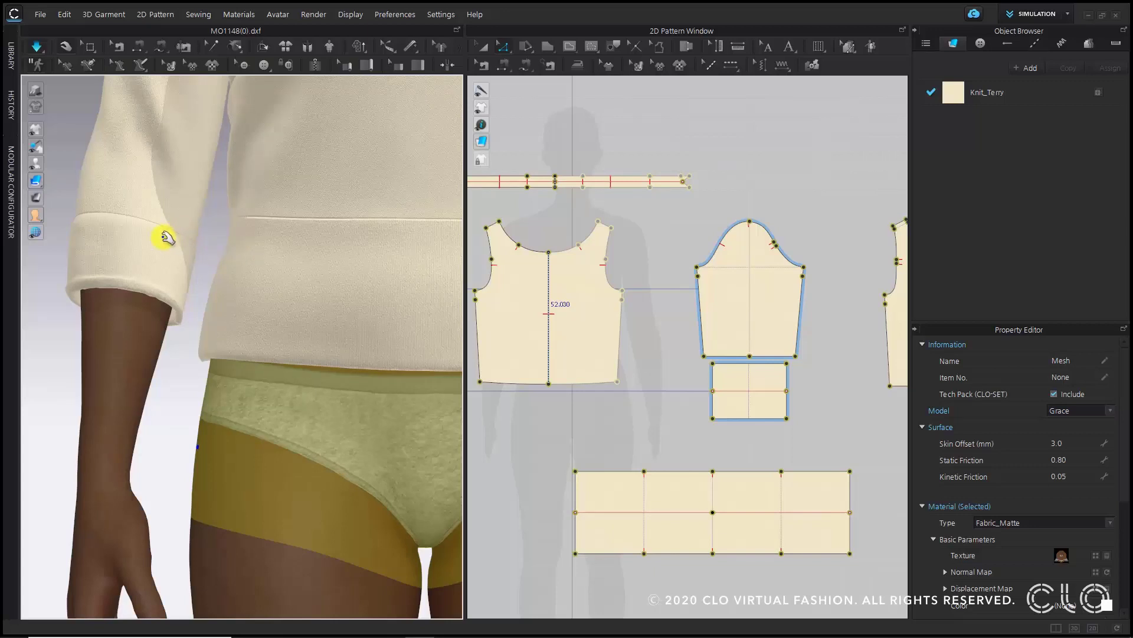
key("2")
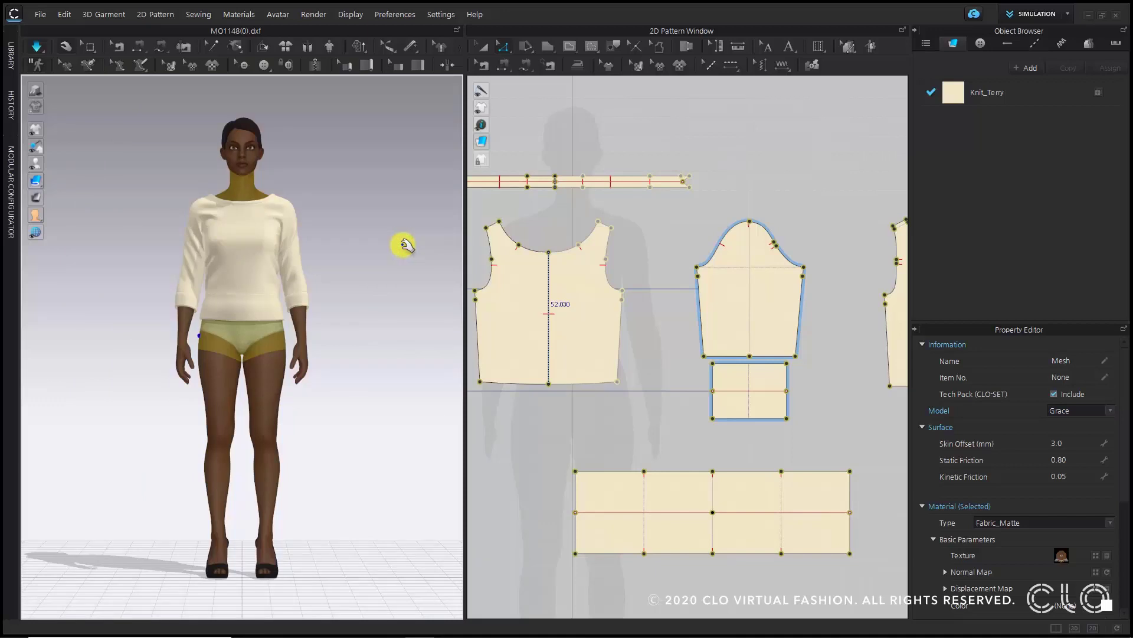
left_click(372, 265)
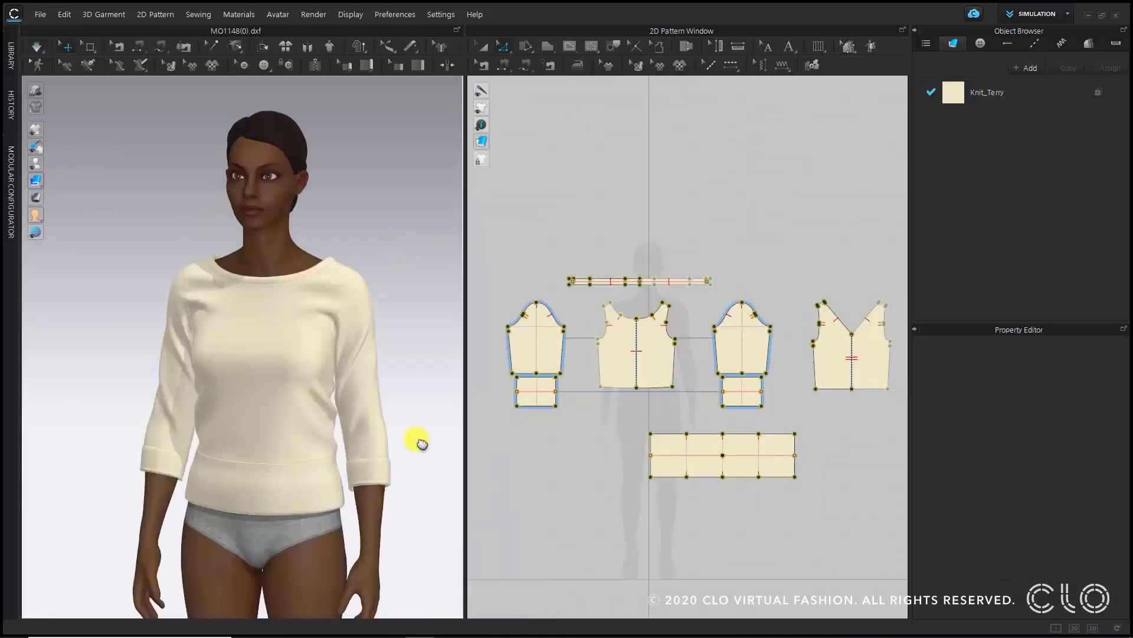
scroll(402, 435, "up", 3)
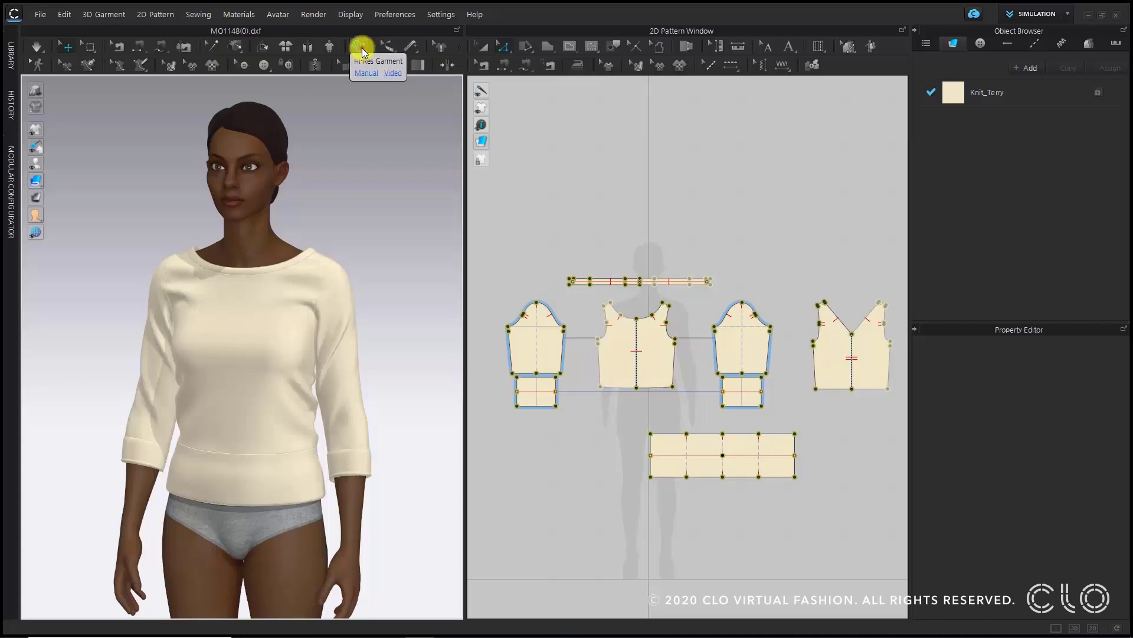
left_click(360, 47)
left_click(392, 90)
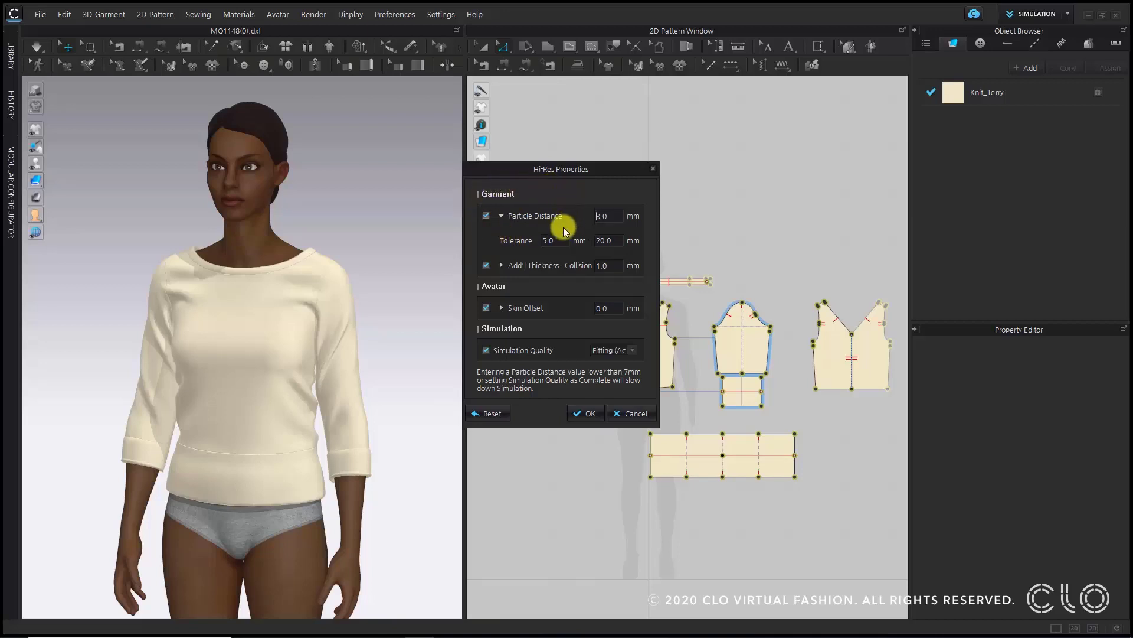
left_click(618, 214)
left_click_drag(614, 214, 559, 208)
type("5")
left_click(600, 181)
left_click(591, 415)
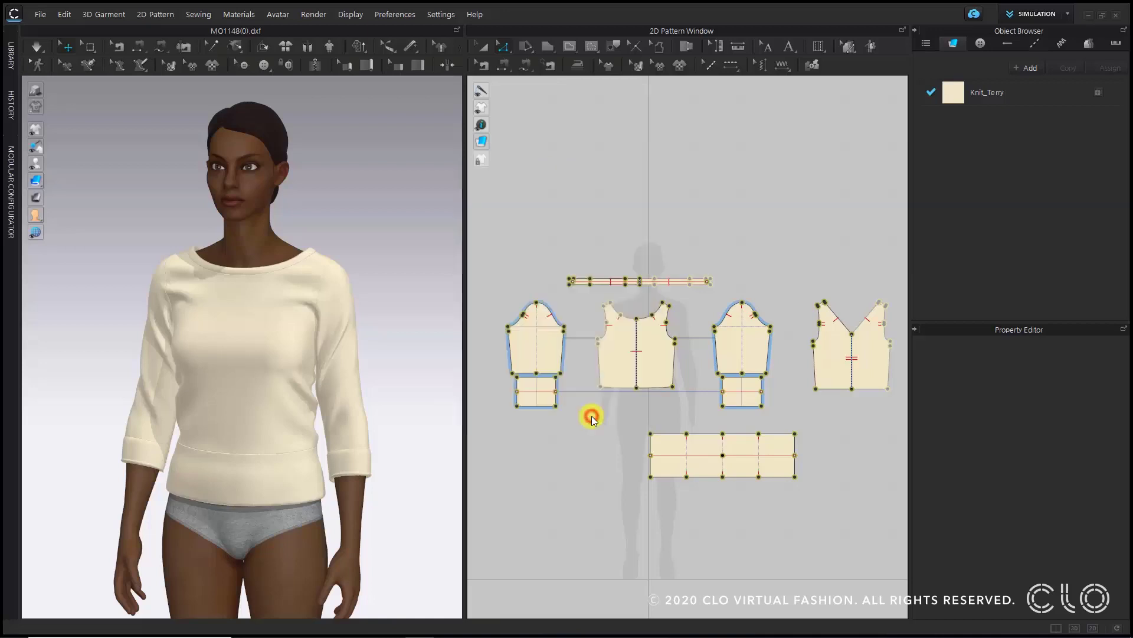
- Run the simulation briefly to drape the garment at the finer particle distance
left_click(450, 381)
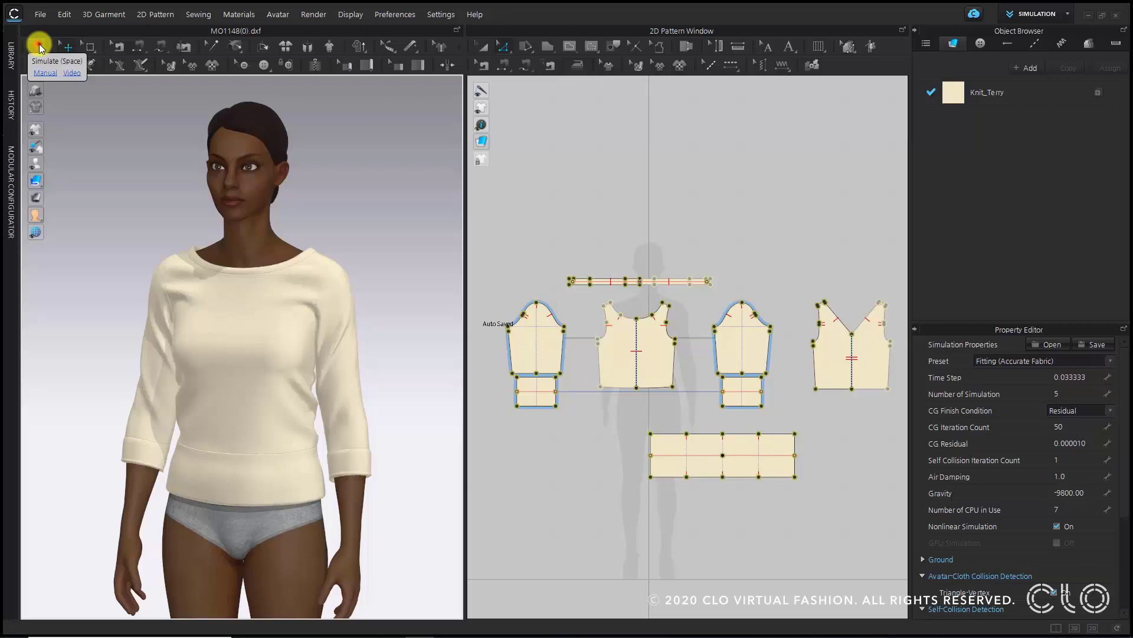
left_click(39, 47)
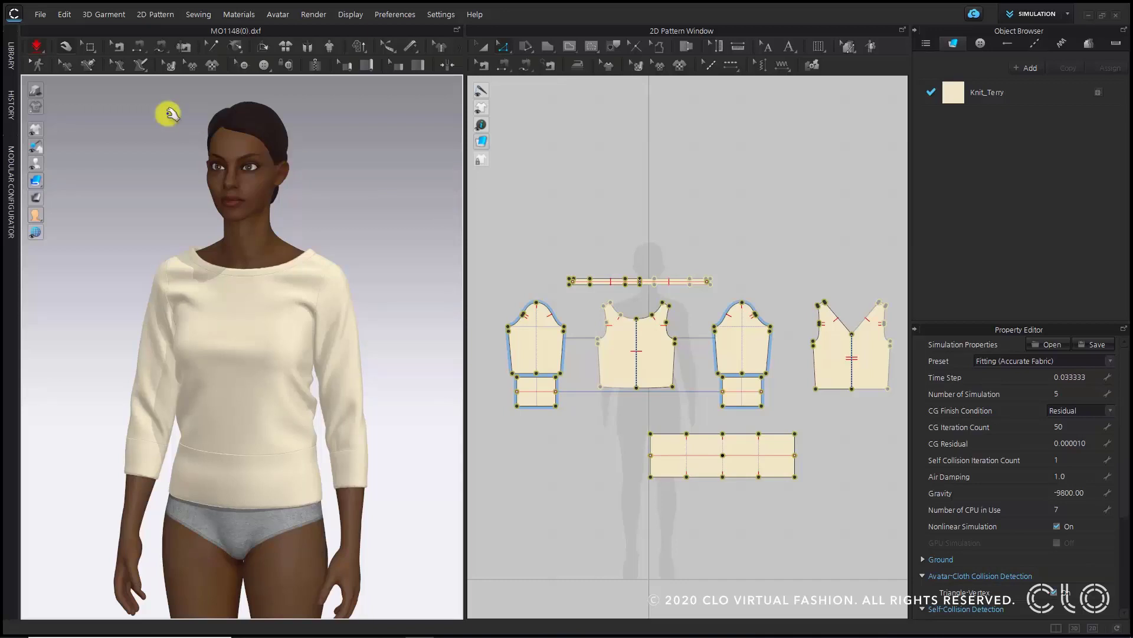
left_click(38, 47)
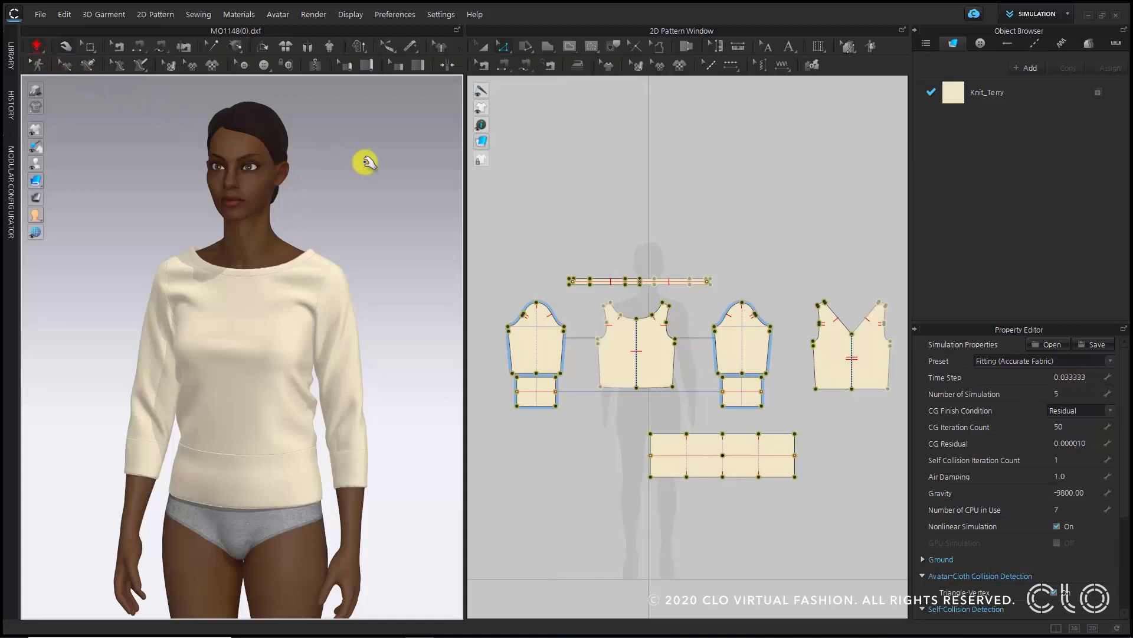
- Orbit and zoom around the garment to review the finer drape, returning to the front view
right_click_drag(413, 289, 230, 287)
right_click_drag(377, 271, 324, 313)
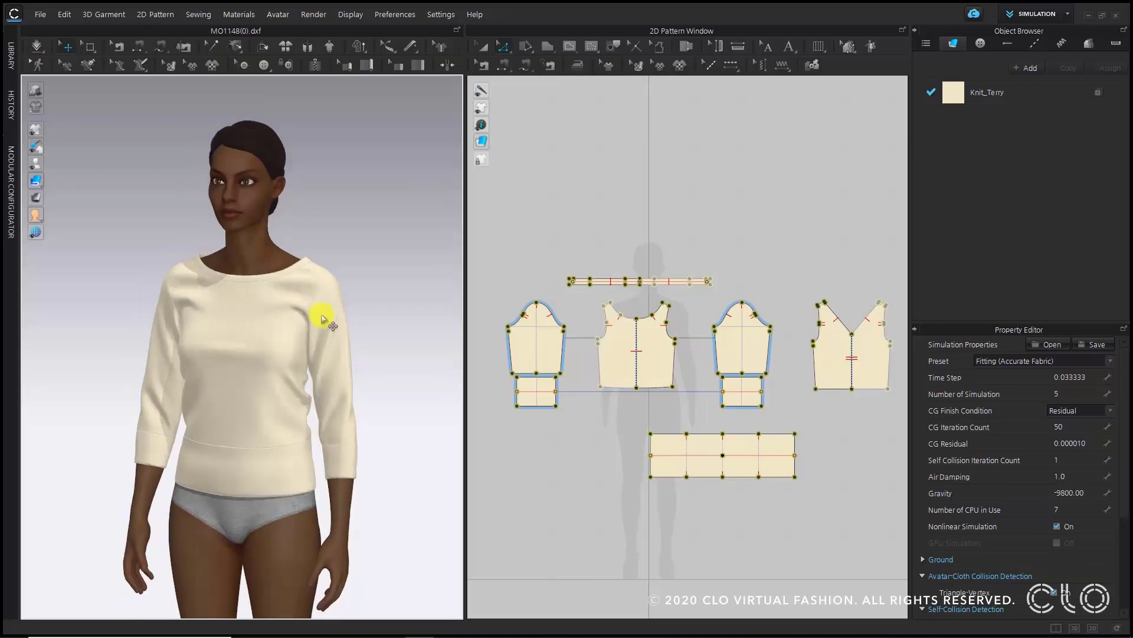
scroll(354, 255, "up", 5)
right_click_drag(309, 259, 180, 263)
right_click_drag(291, 312, 402, 313)
scroll(356, 319, "down", 5)
key("2")
left_click(344, 271)
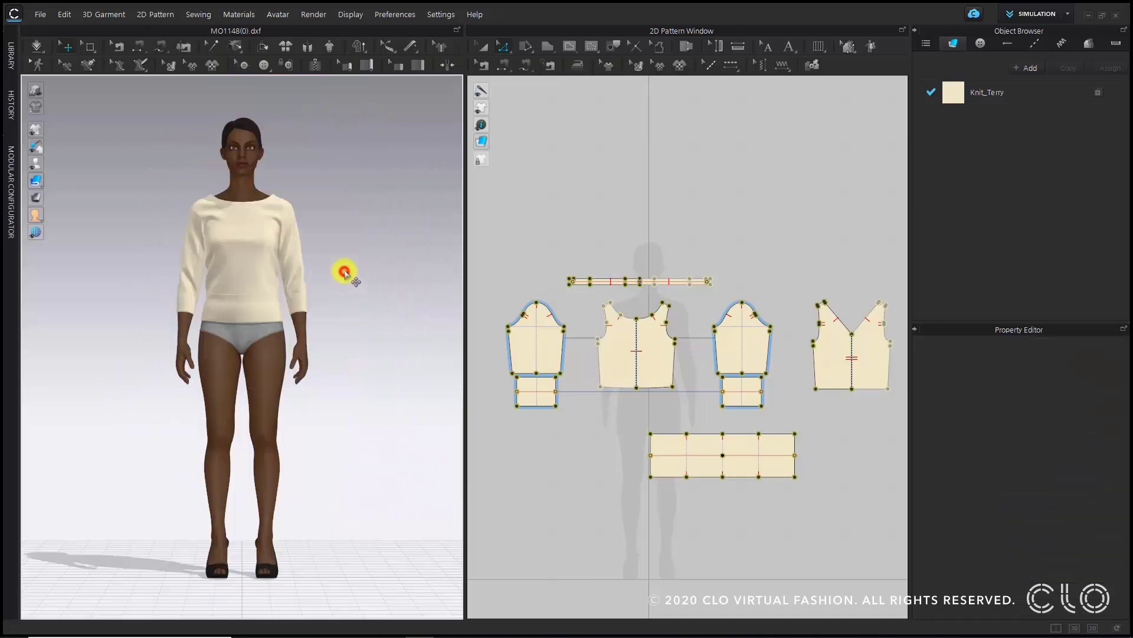
- Switch the workspace to the Colorway mode
scroll(344, 268, "up", 5)
middle_click_drag(338, 214, 346, 397)
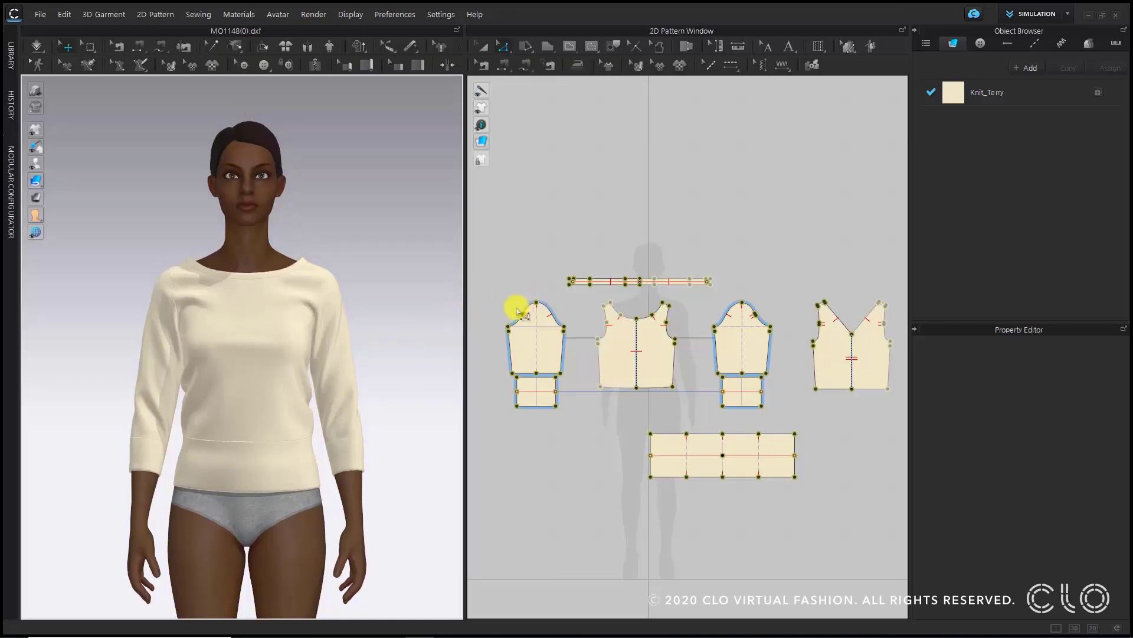
left_click(1045, 14)
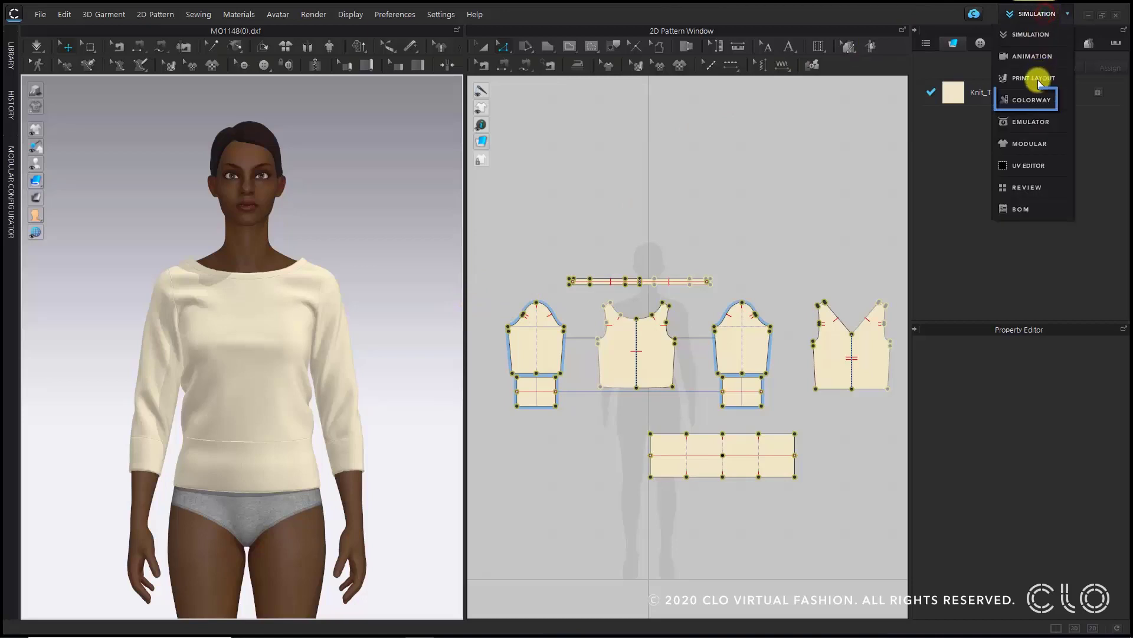
left_click(1038, 101)
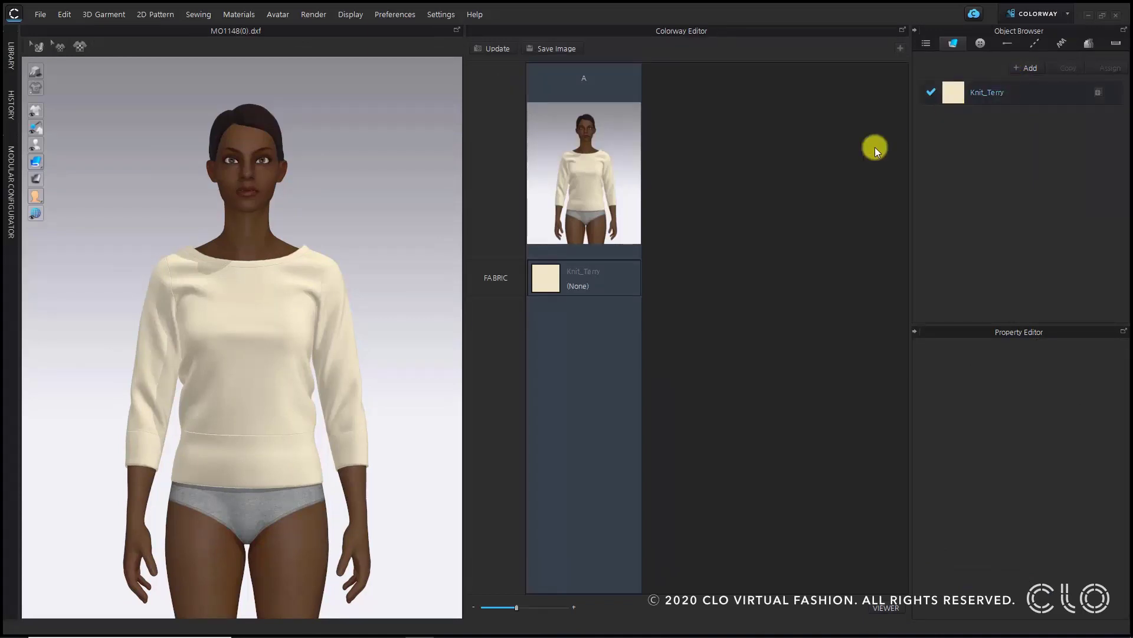
- Select the Knit_Terry fabric and turn on Desaturation for its texture
right_click_drag(328, 276, 269, 276)
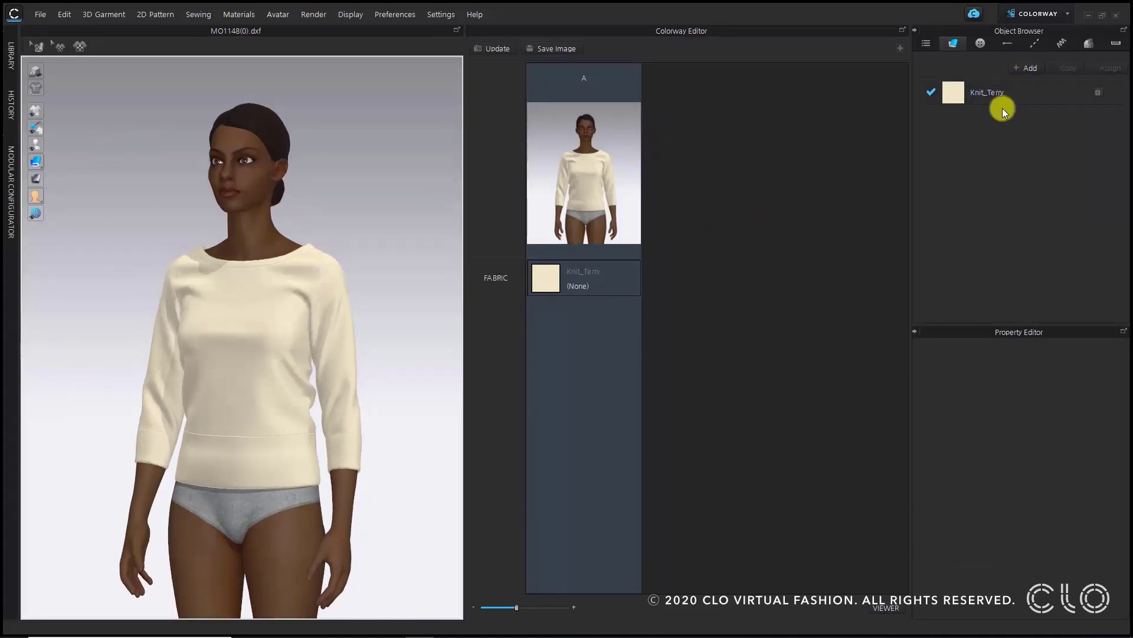
left_click(1045, 83)
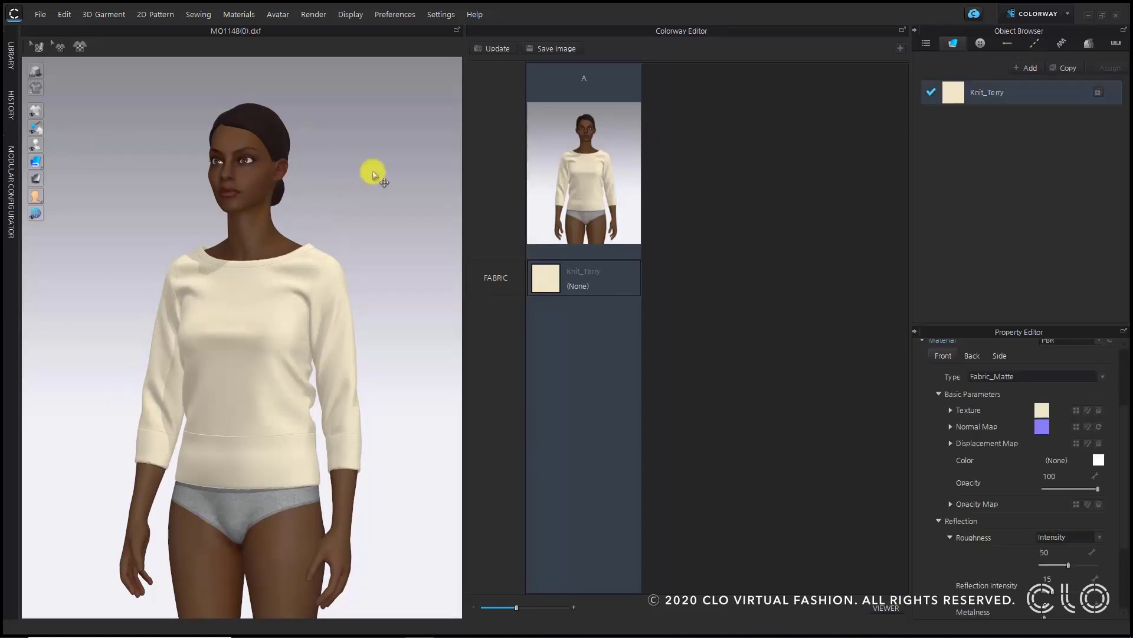
left_click(950, 410)
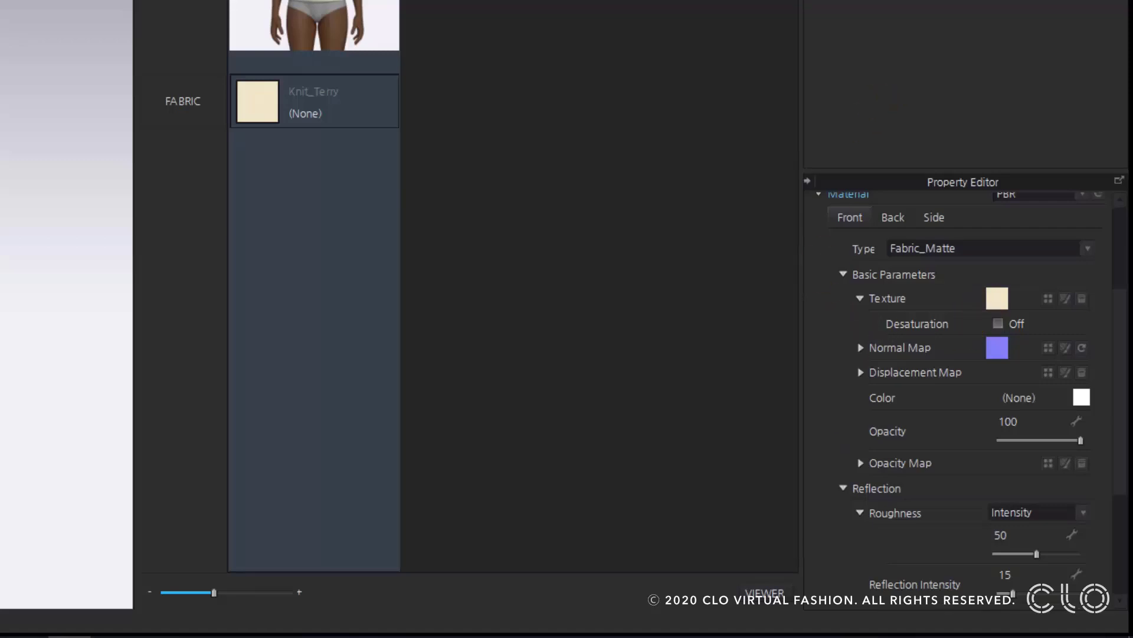
scroll(941, 377, "up", 3)
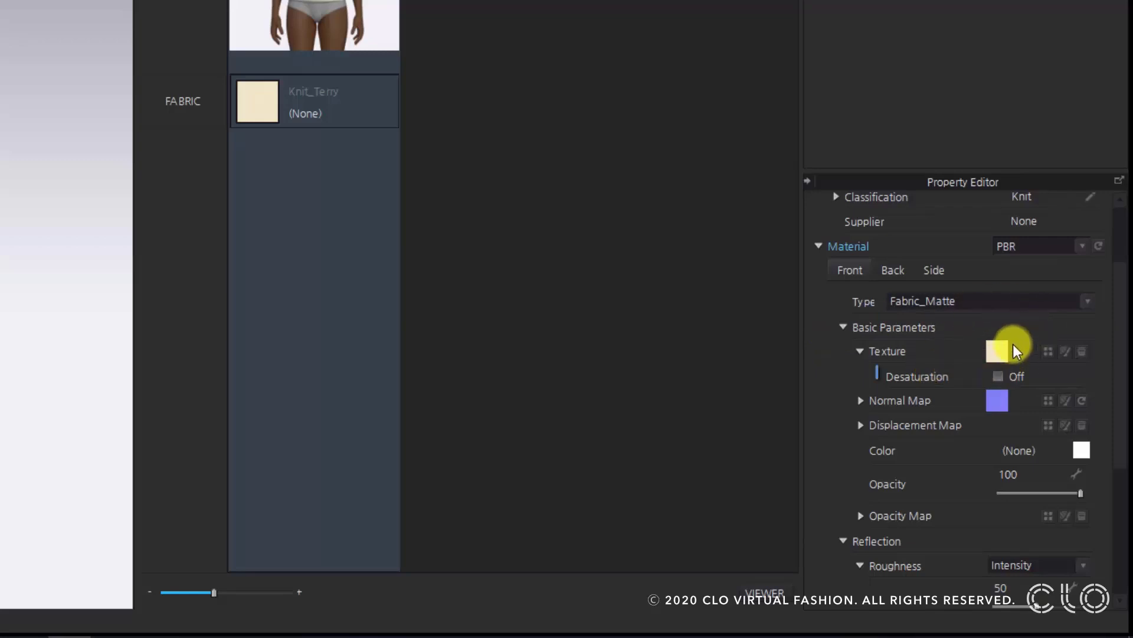
left_click(997, 376)
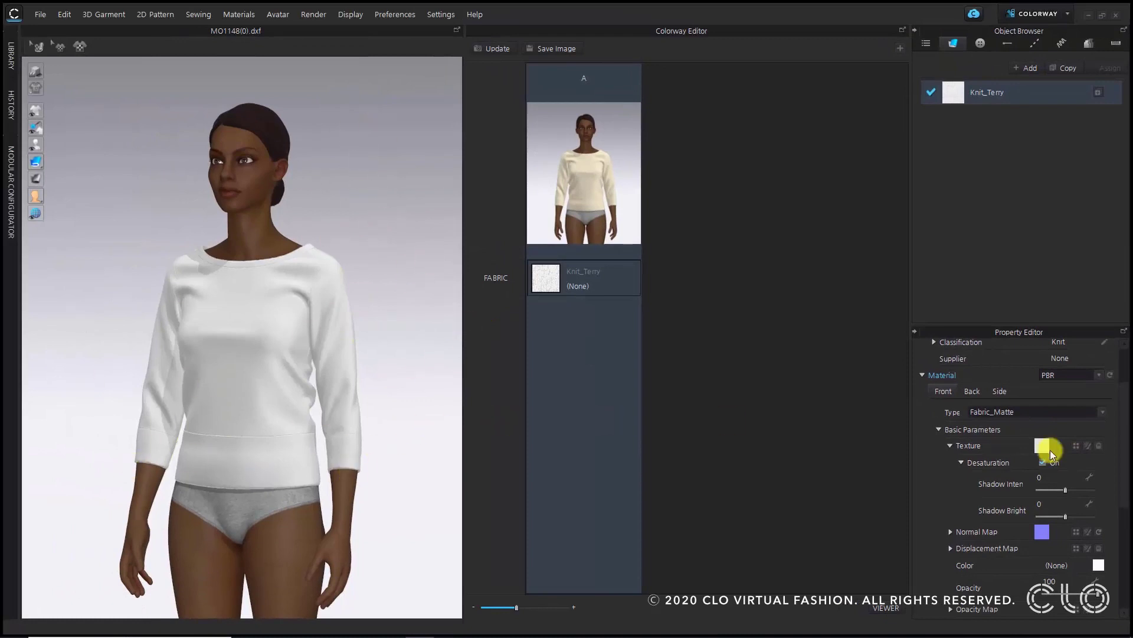
- Open the color picker for the Knit_Terry fabric's color
scroll(1052, 466, "down", 3)
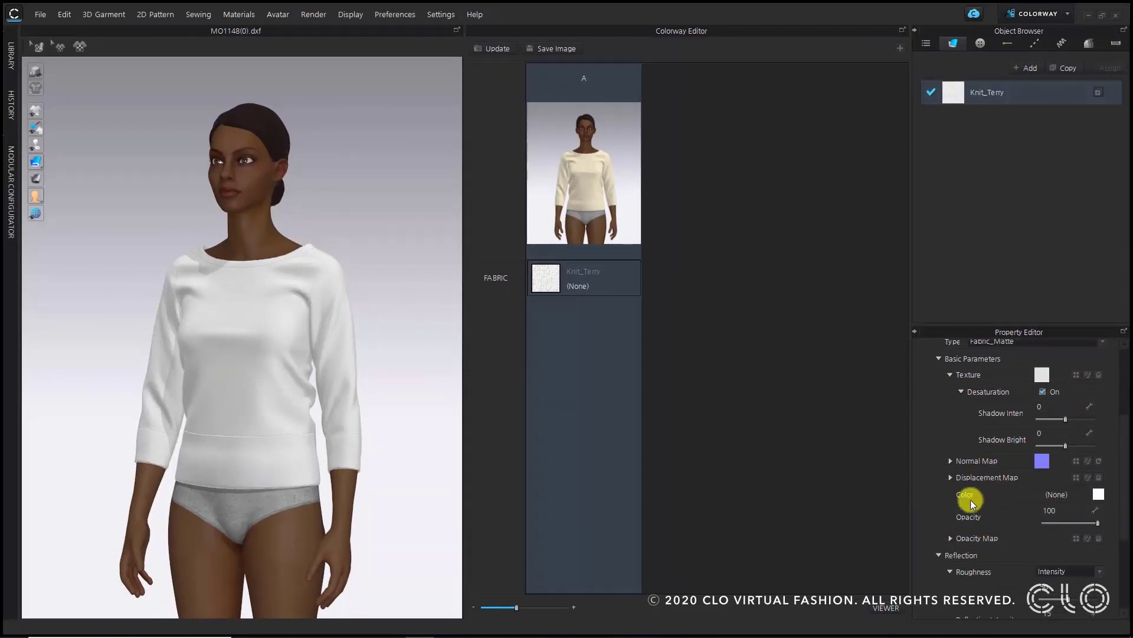
left_click(1098, 494)
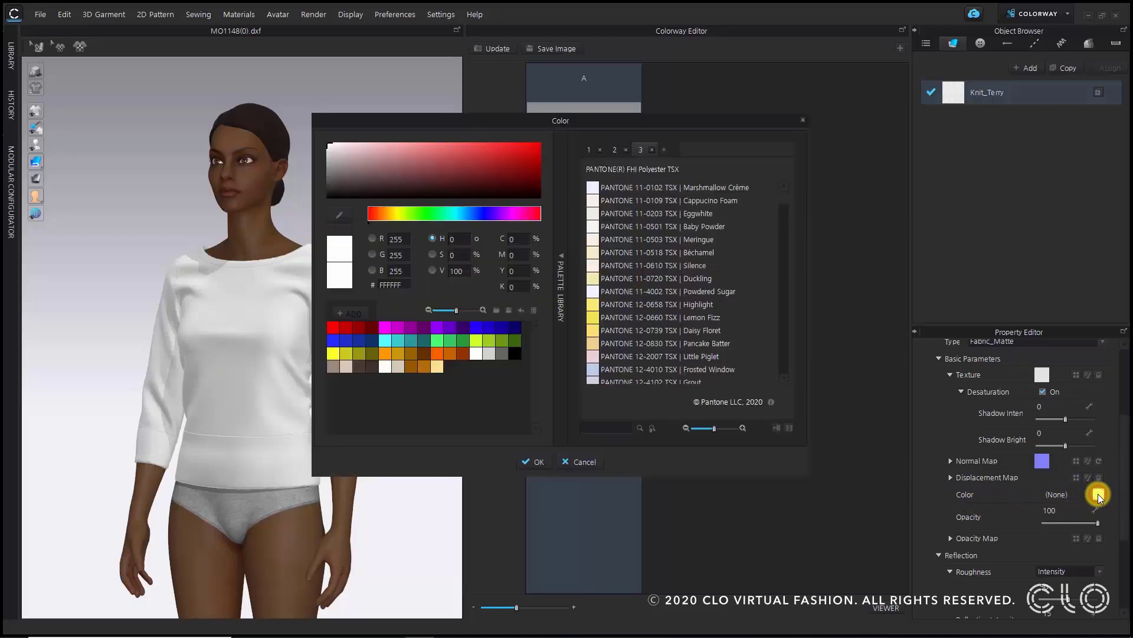
left_click(589, 149)
left_click(615, 151)
left_click(640, 150)
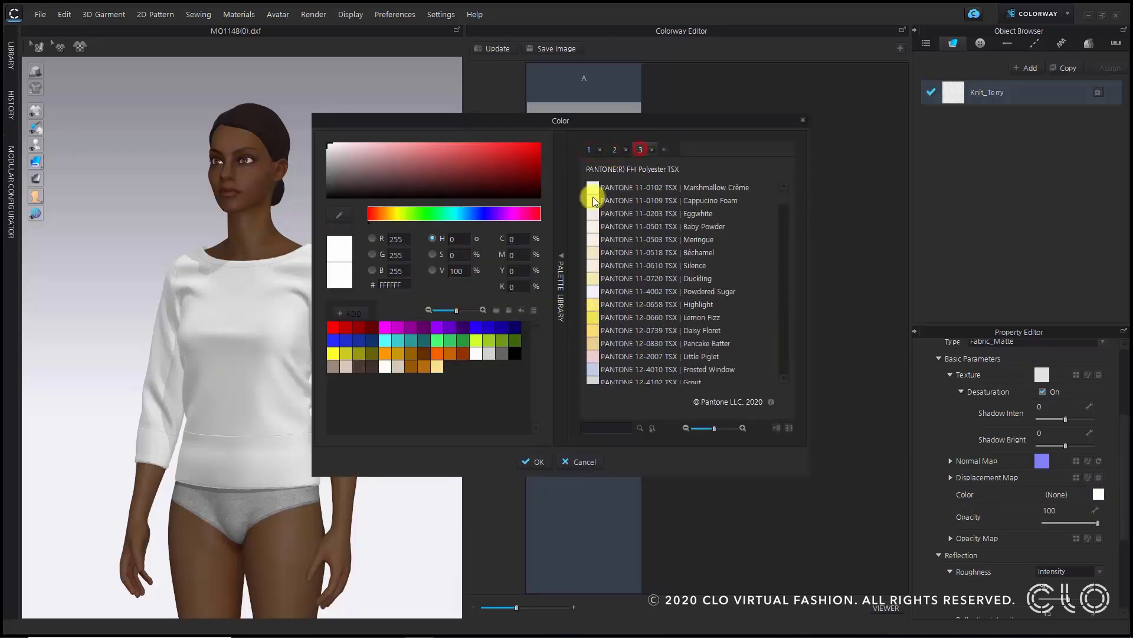
mouse_move(444, 171)
left_mouse_down()
mouse_move(404, 168)
mouse_move(408, 195)
mouse_move(444, 166)
left_mouse_up()
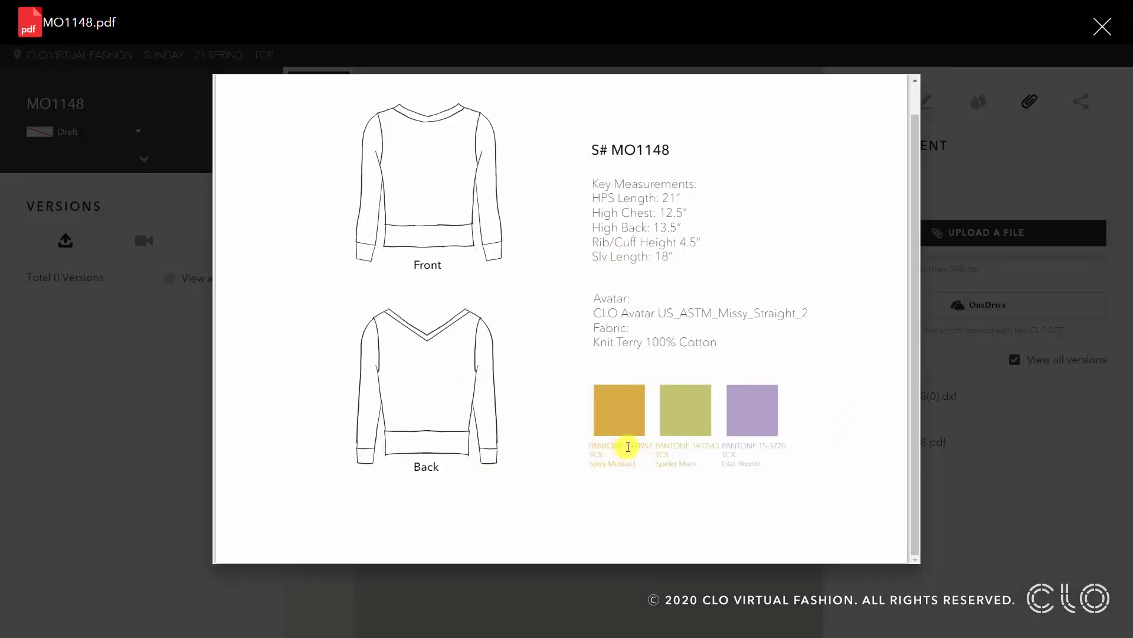
- In the MO1148 tech pack PDF, copy the Pantone code 14-0952 under the first color swatch
left_click_drag(628, 447, 656, 447)
left_click(645, 401)
left_click(624, 446)
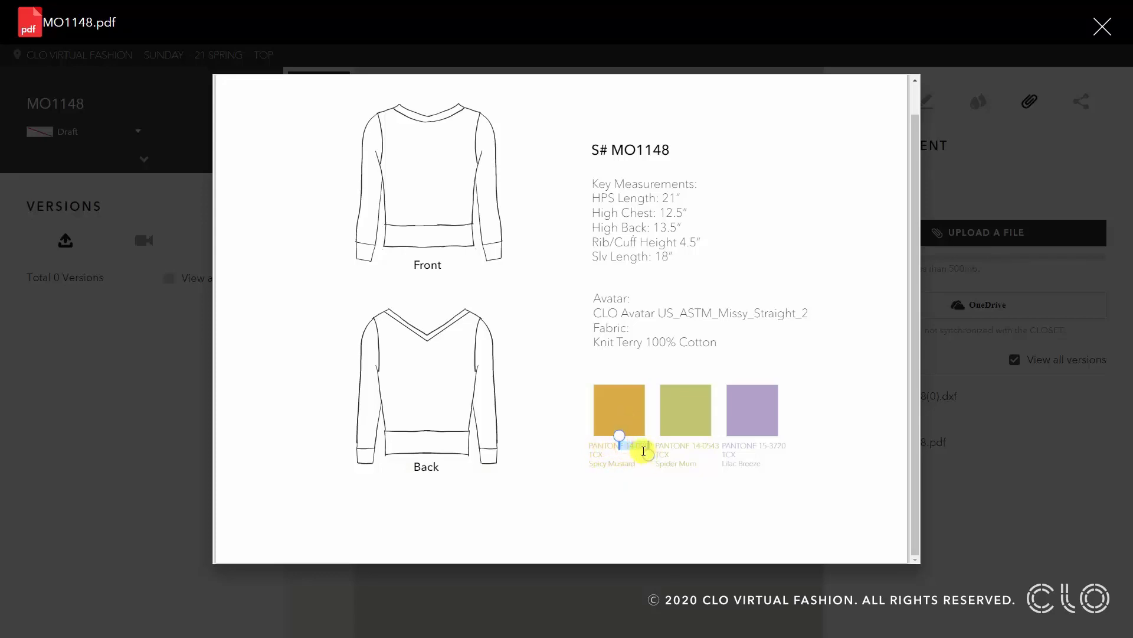
left_click(629, 441)
double_click(652, 447)
key("ctrl+c")
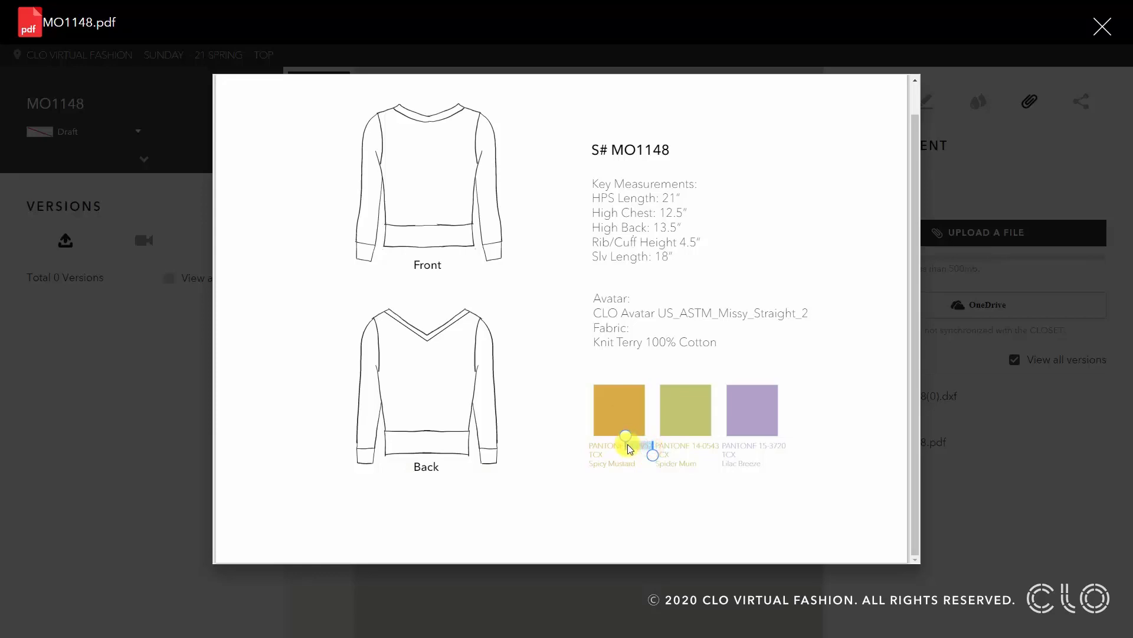
left_click(640, 421)
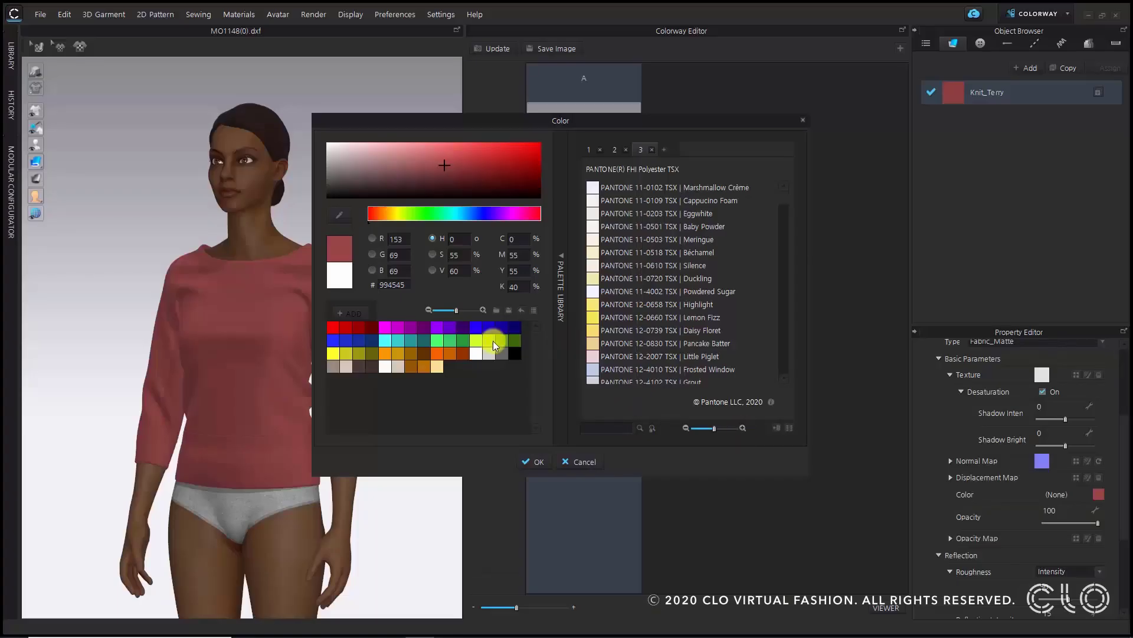
- Search the palette for 14-0952 and apply PANTONE 14-0952 TCX Spicy Mustard to the fabric color
left_click(607, 427)
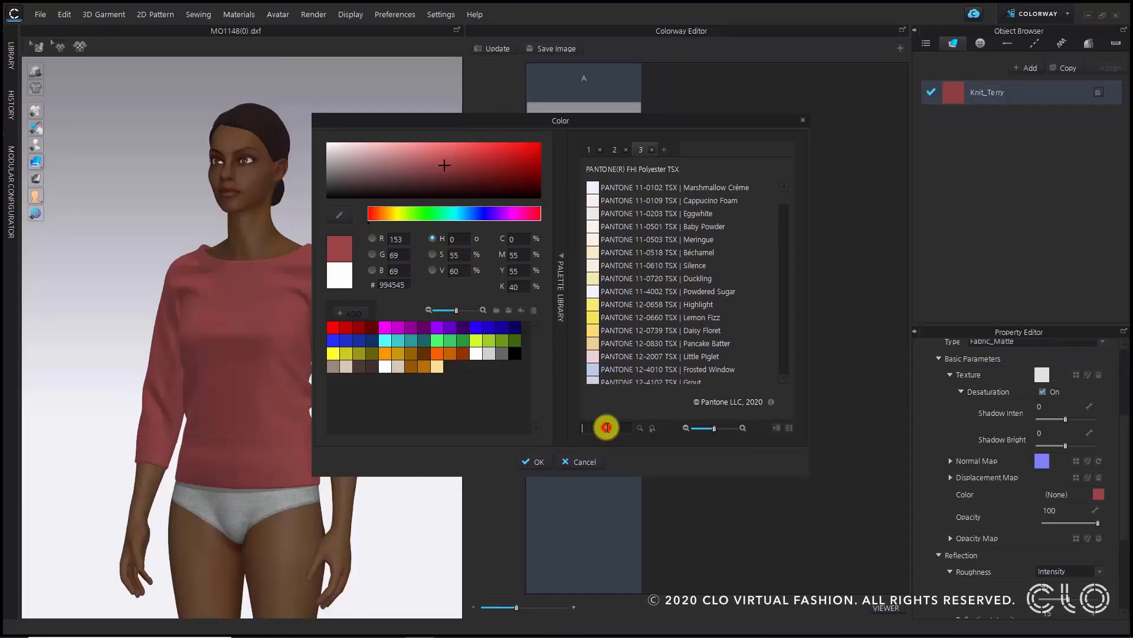
right_click(607, 427)
left_click(646, 494)
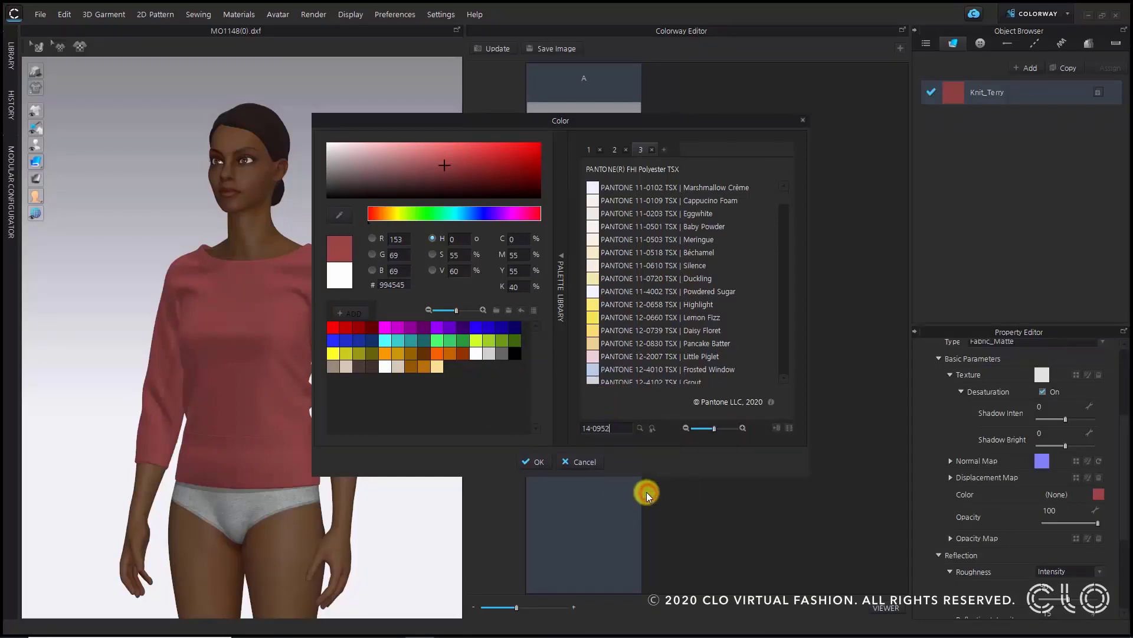
left_click(639, 427)
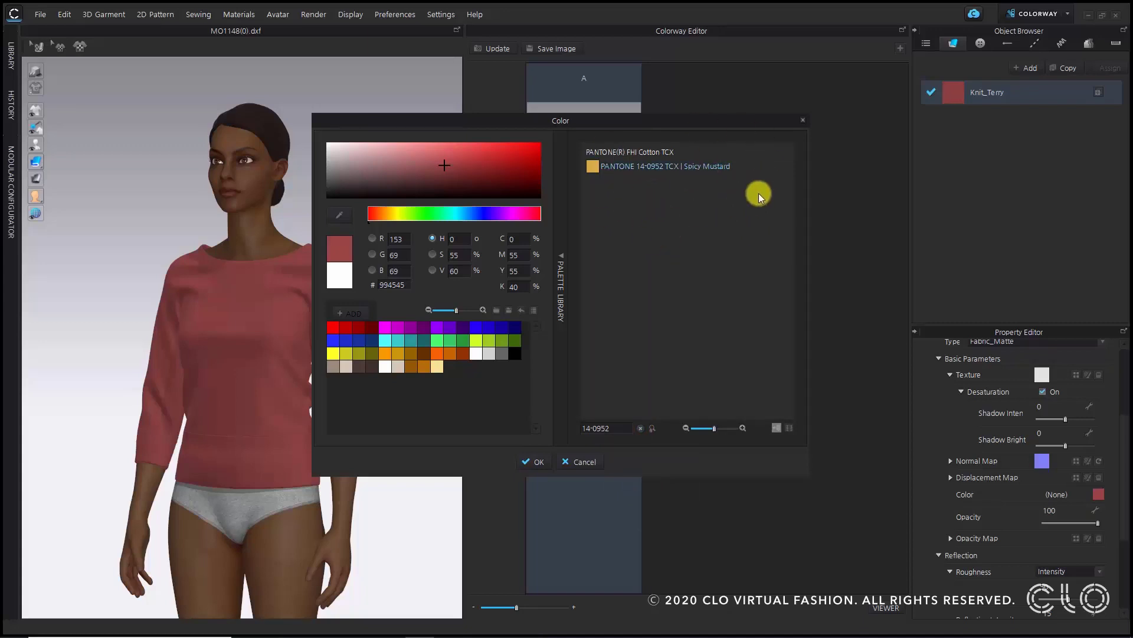
left_click(708, 168)
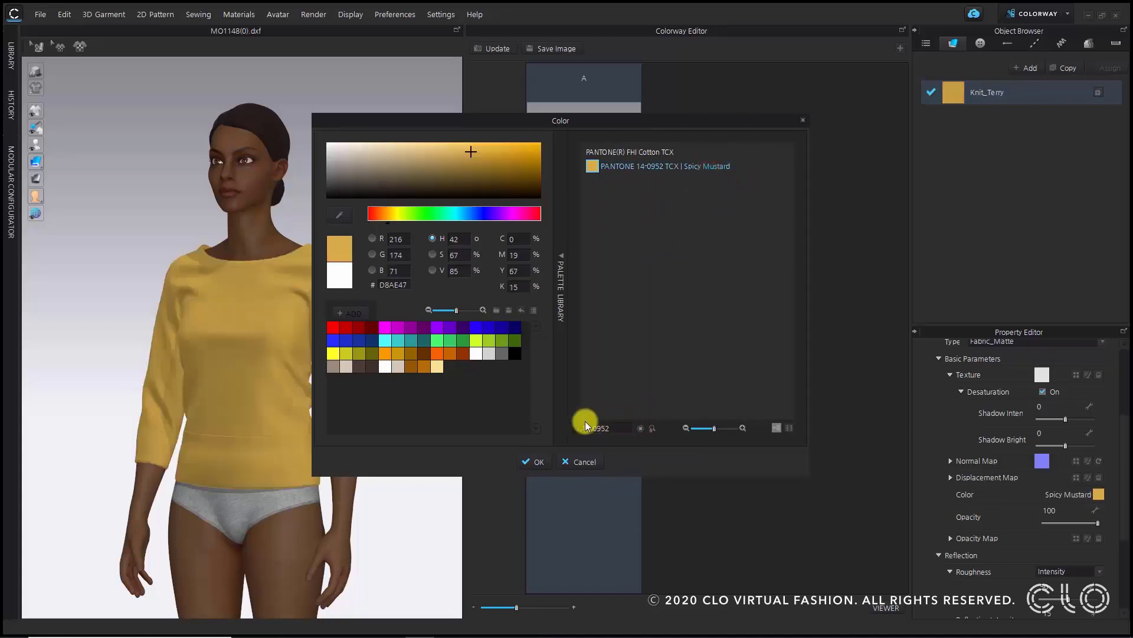
left_click(533, 463)
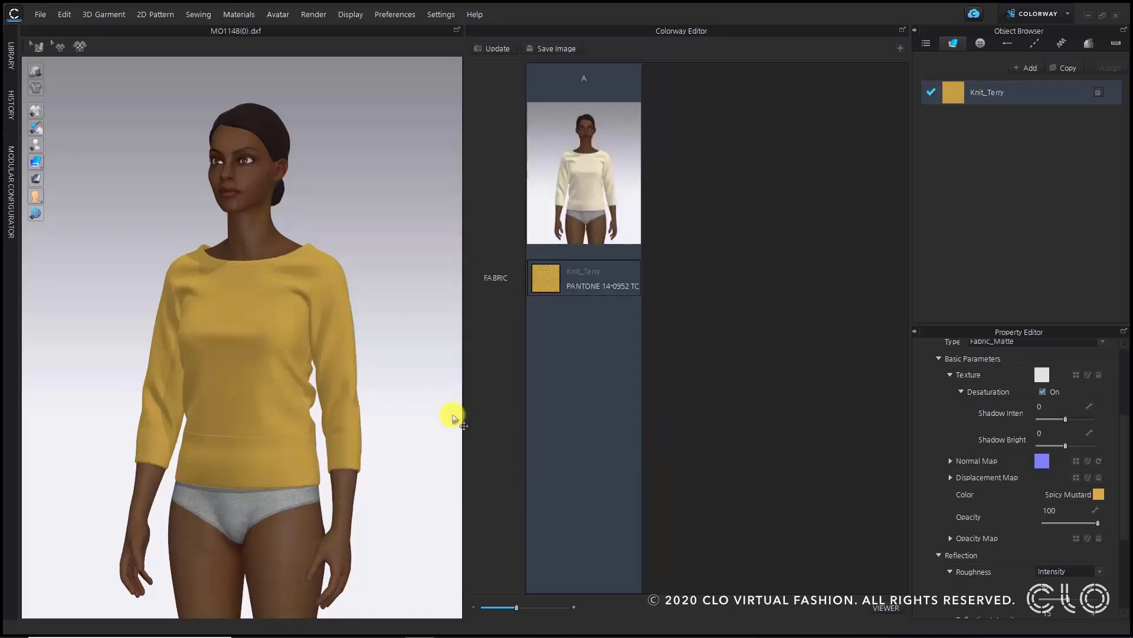
- Add two new colorways copied from colorway A
left_click(391, 341)
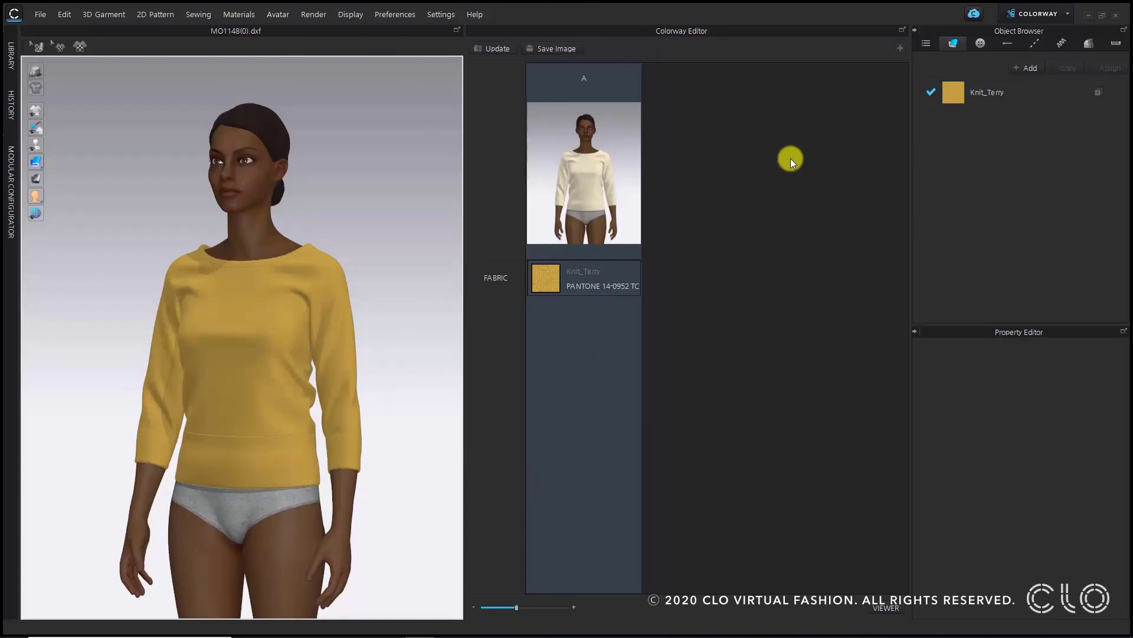
left_click(900, 49)
left_click(899, 47)
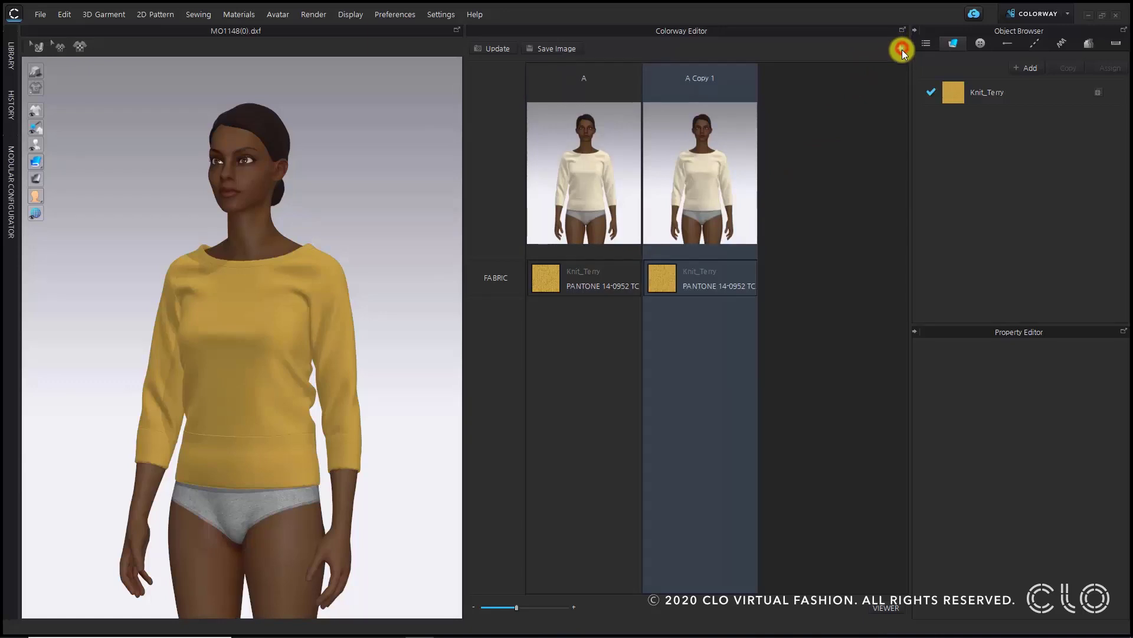
- Rename the two new colorways to B and C
double_click(705, 79)
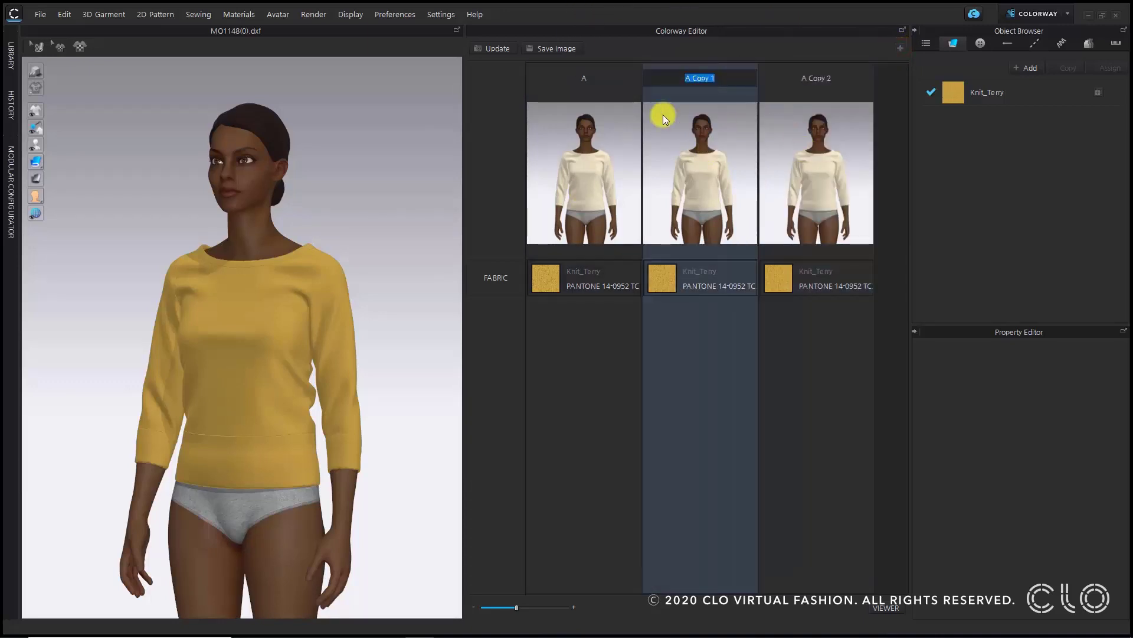
type("B")
key("Return")
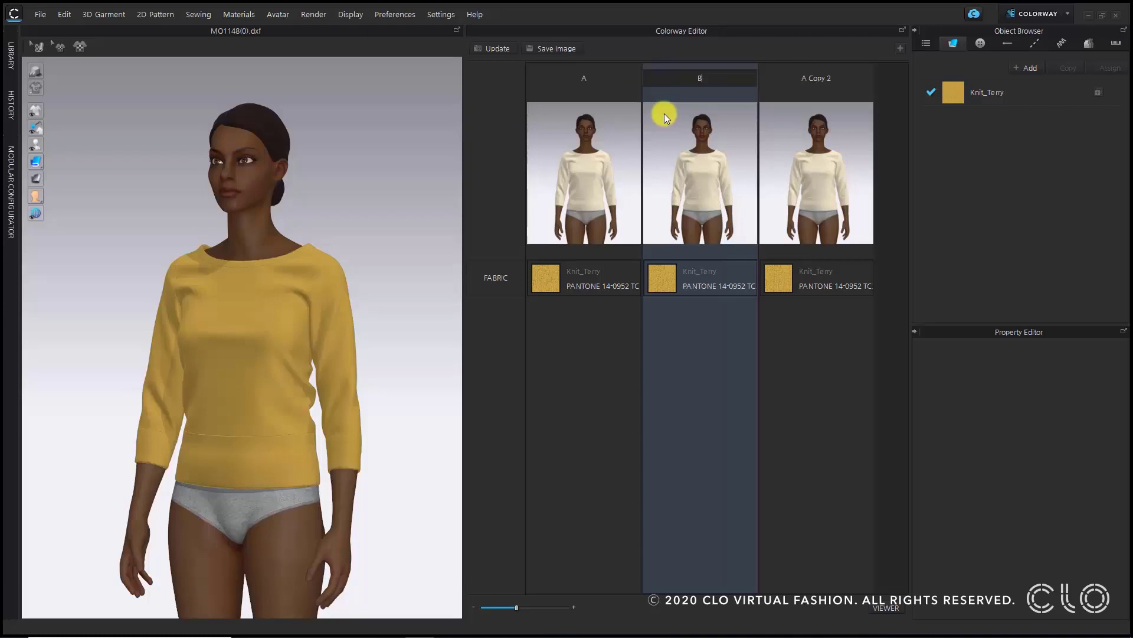
double_click(828, 77)
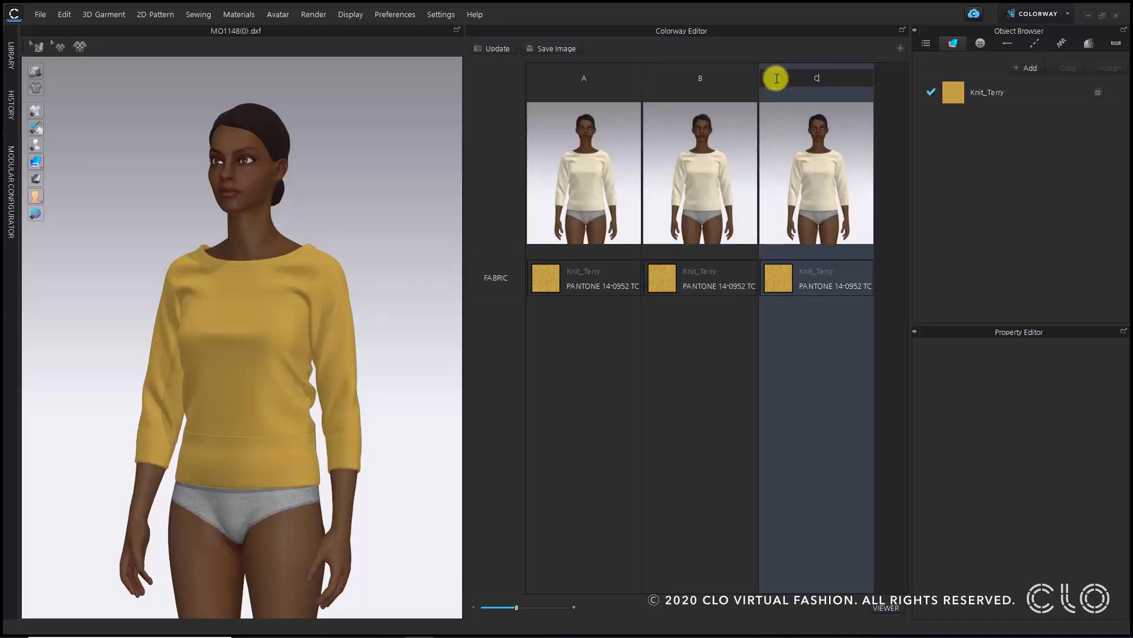
type("C")
key("Return")
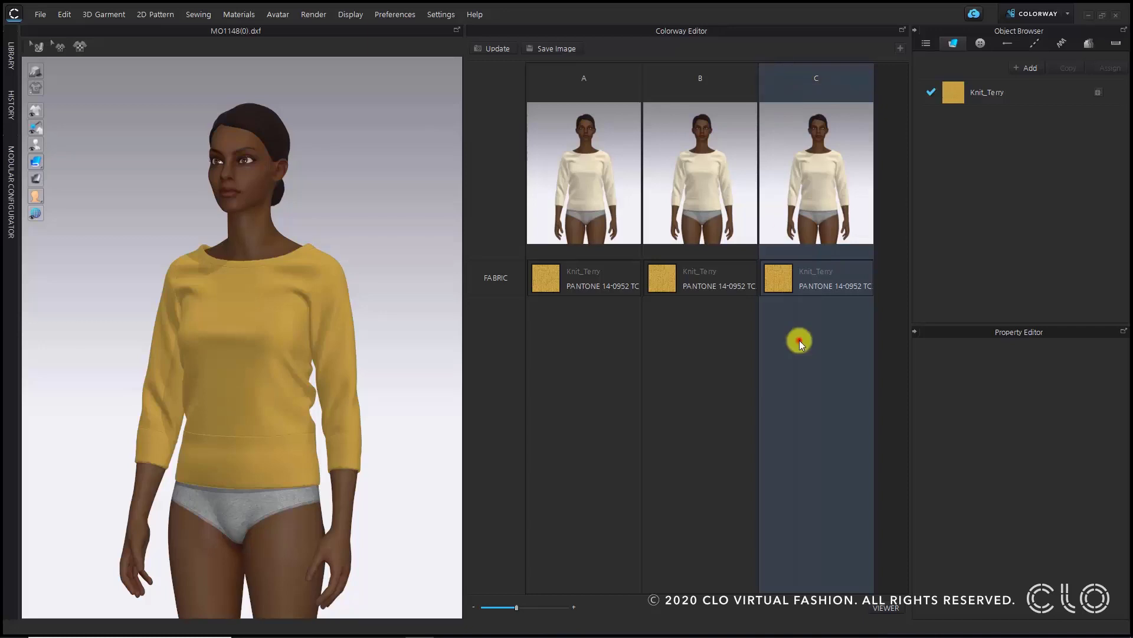
- Open the color picker for colorway B's fabric and copy the name Spider Mum from the tech pack PDF
left_click(663, 275)
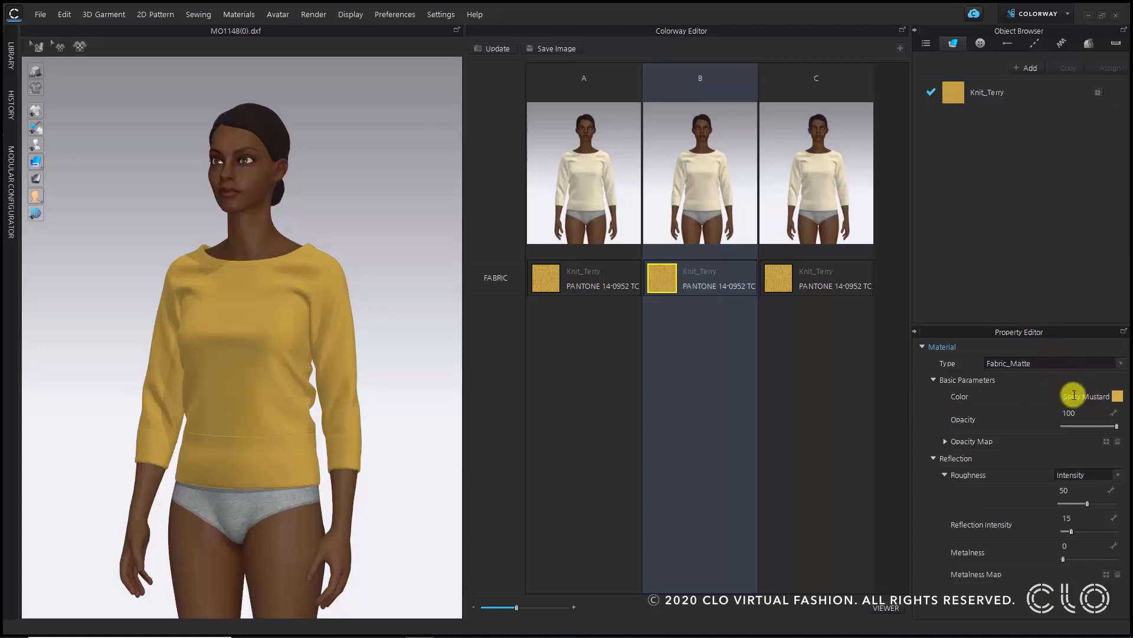
left_click(1116, 397)
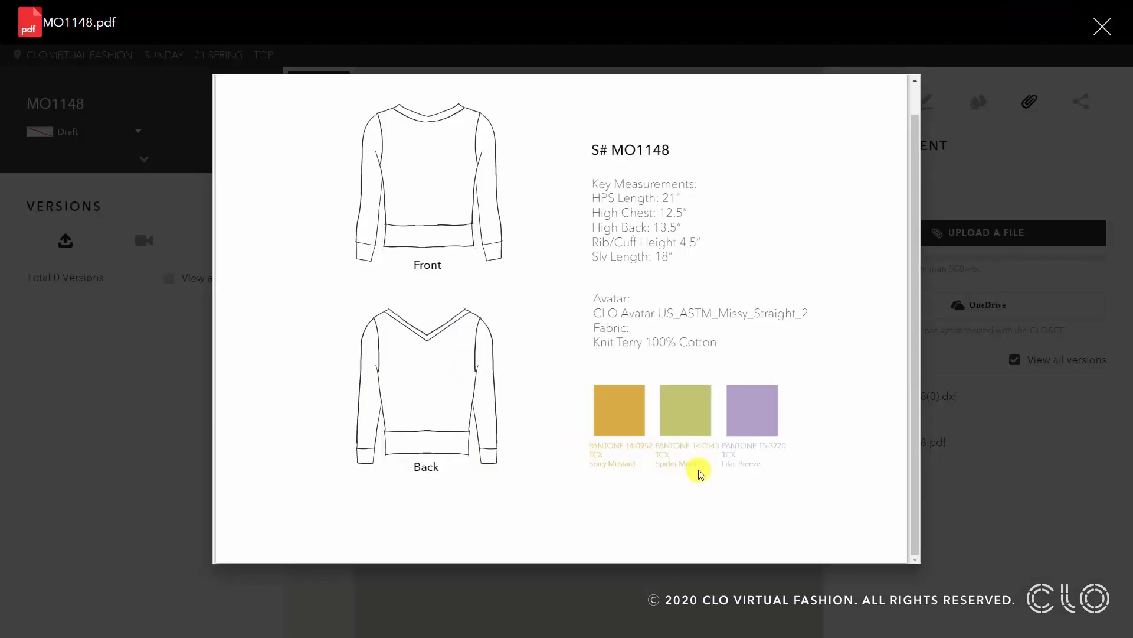
left_click_drag(694, 463, 656, 463)
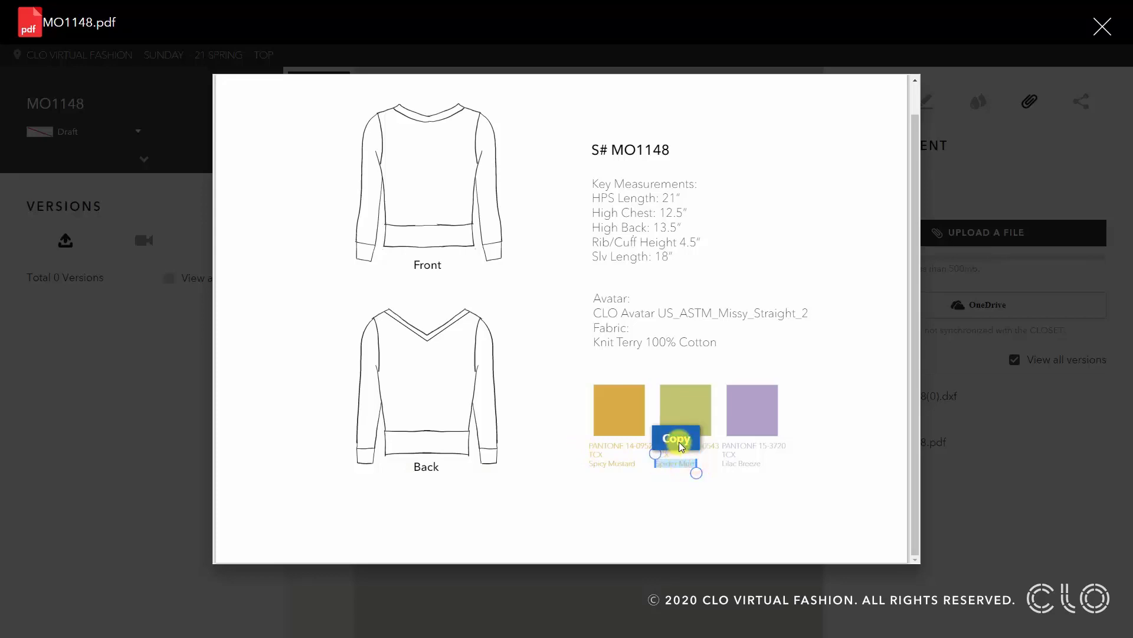
left_click(679, 441)
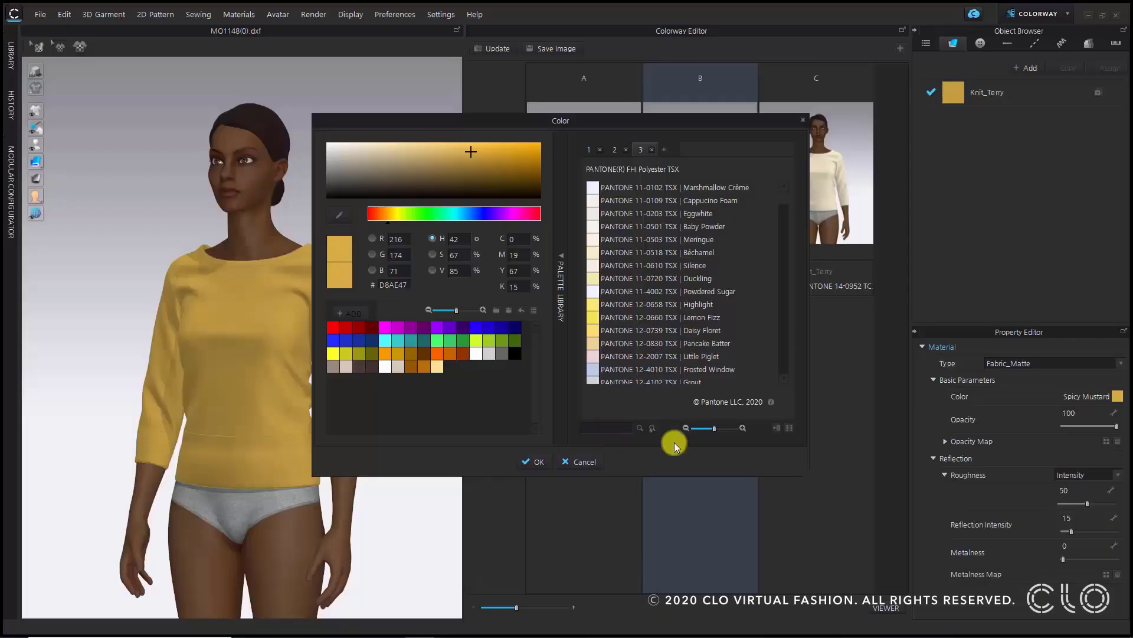
- Search the palette for Spider Mum and apply PANTONE 14-0543 TSX Spider Mum to colorway B's fabric
right_click(612, 429)
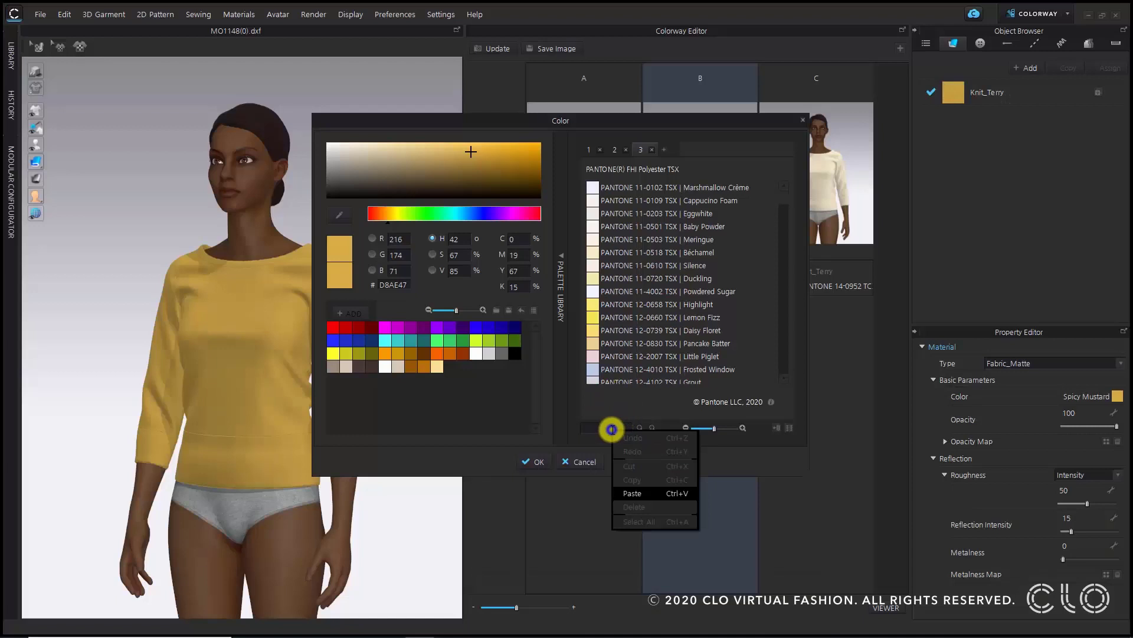
left_click(652, 494)
left_click(643, 427)
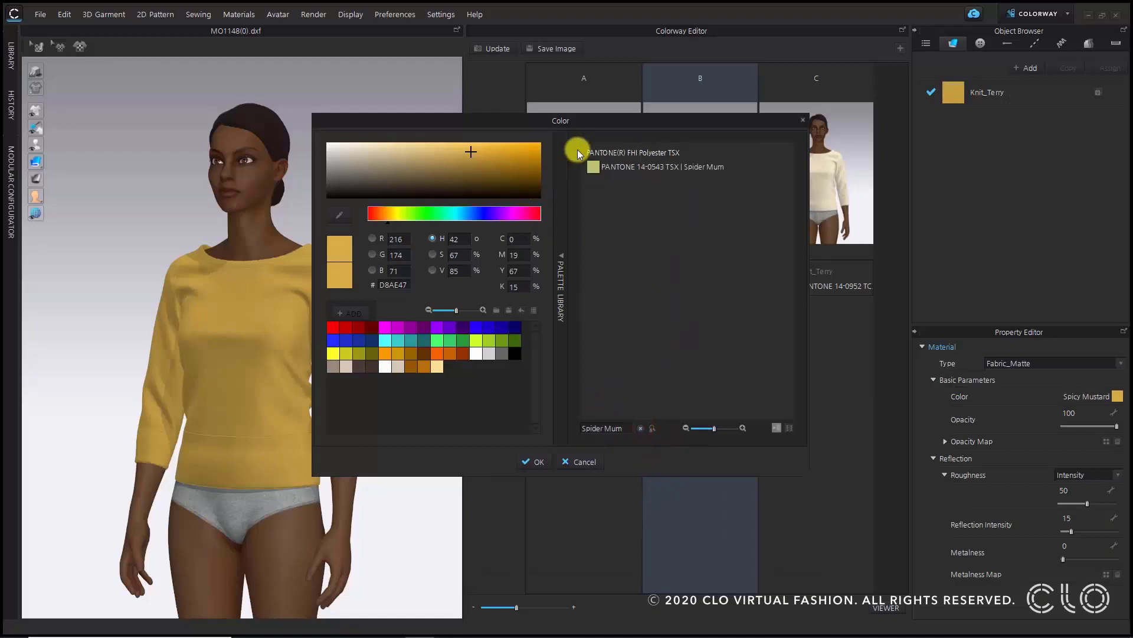
left_click(731, 169)
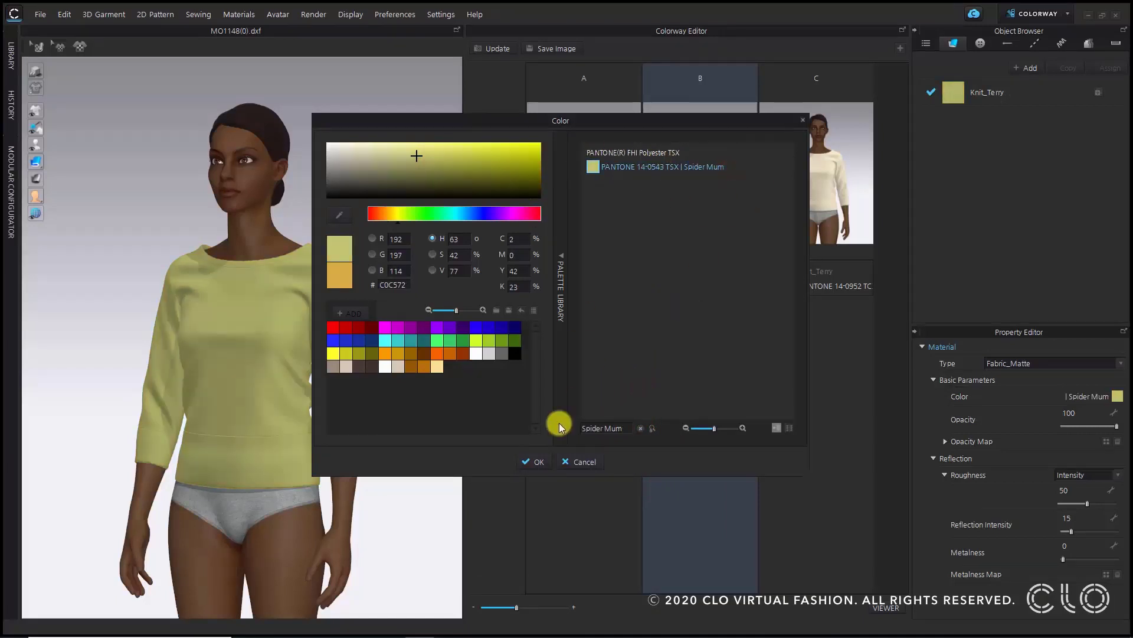
left_click(538, 462)
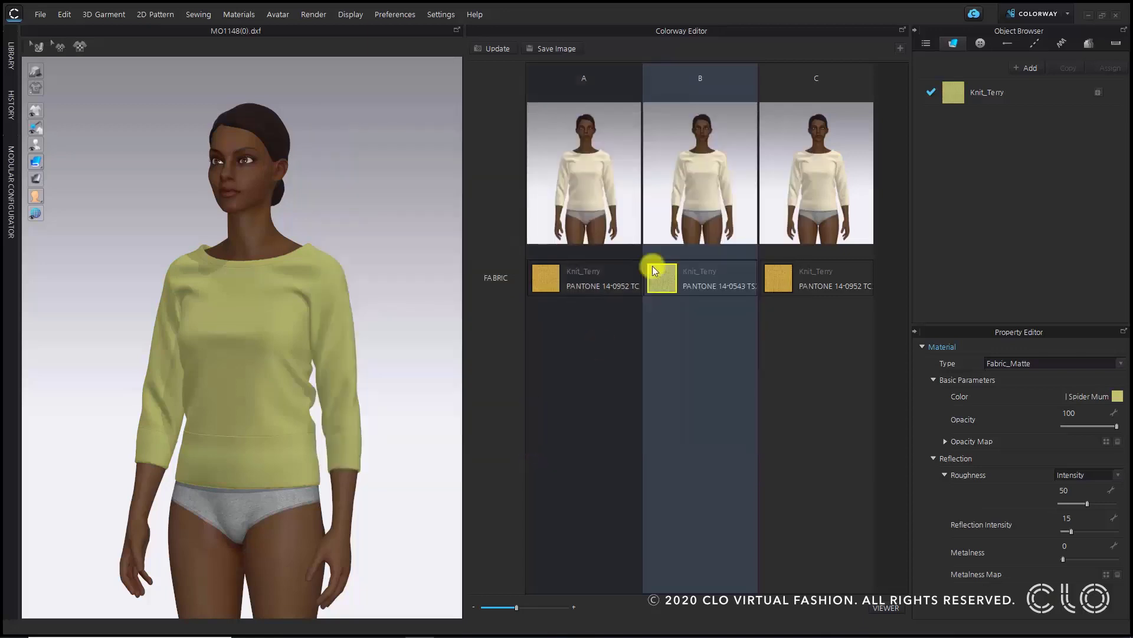
- Open the fabric color picker and copy the color name Lilac Breeze from the tech pack PDF
left_click(827, 165)
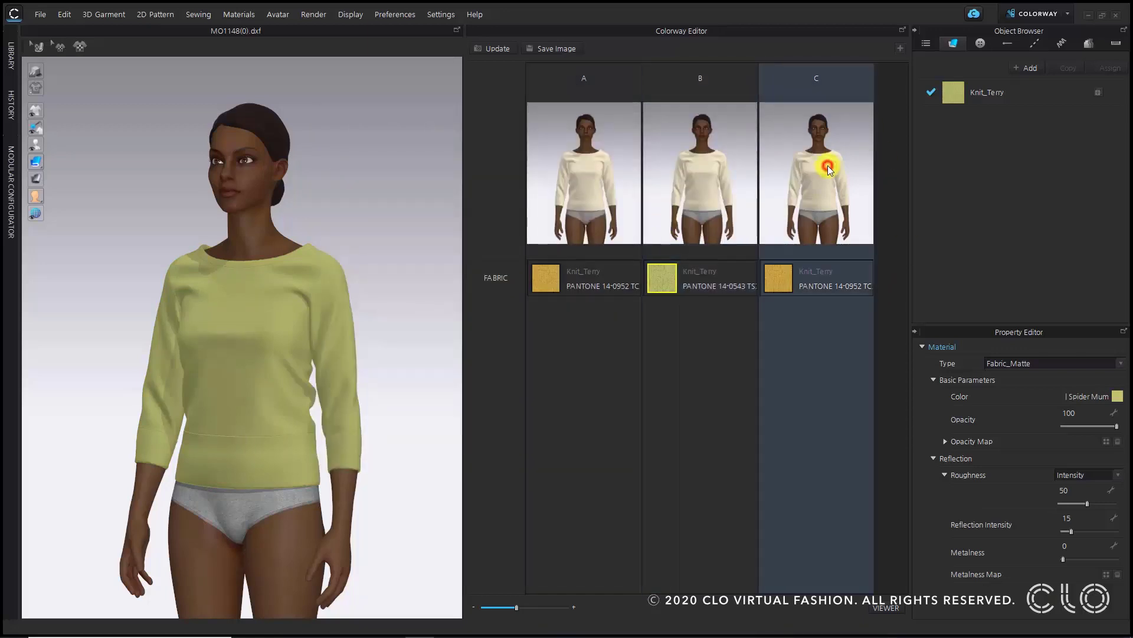
left_click(1119, 400)
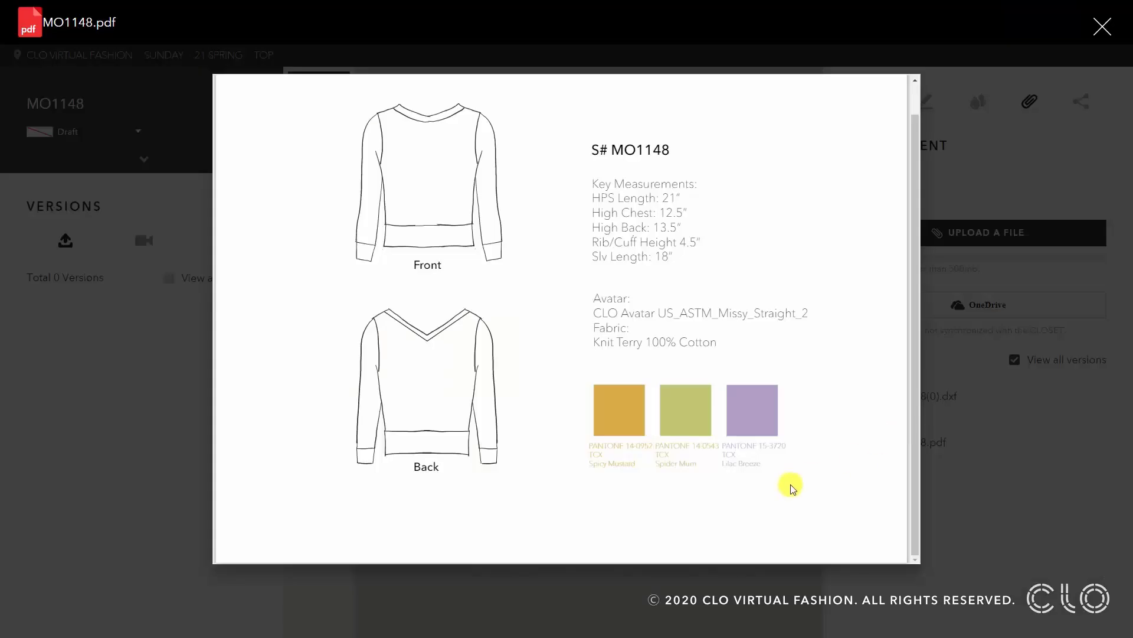
double_click(732, 465)
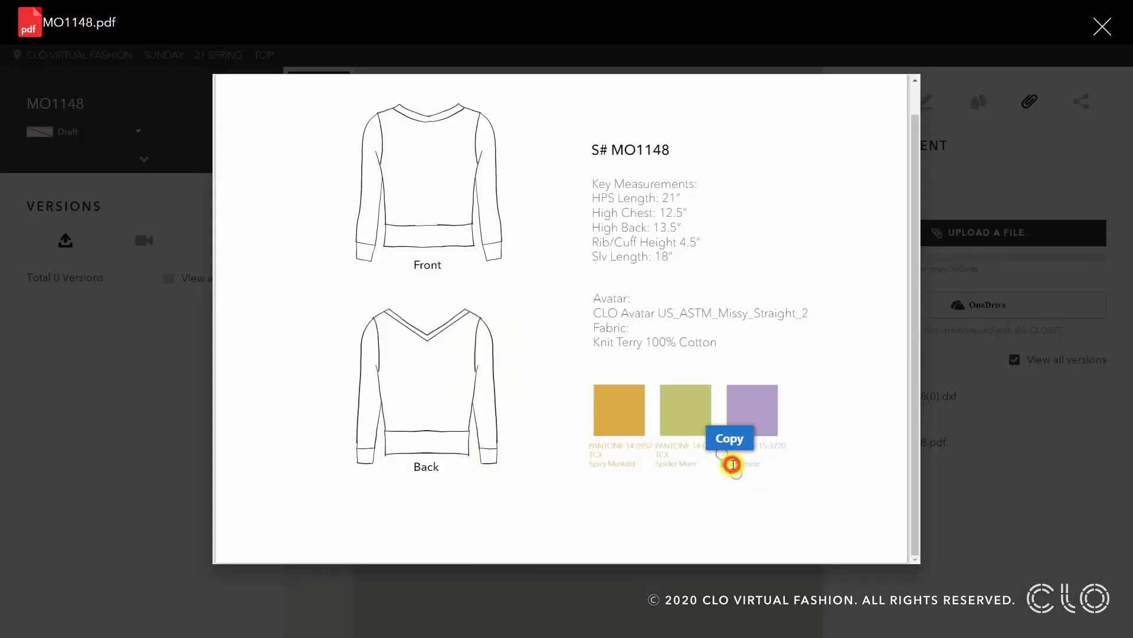
left_click(733, 465)
double_click(732, 464)
left_click_drag(738, 470, 766, 473)
key("ctrl+c")
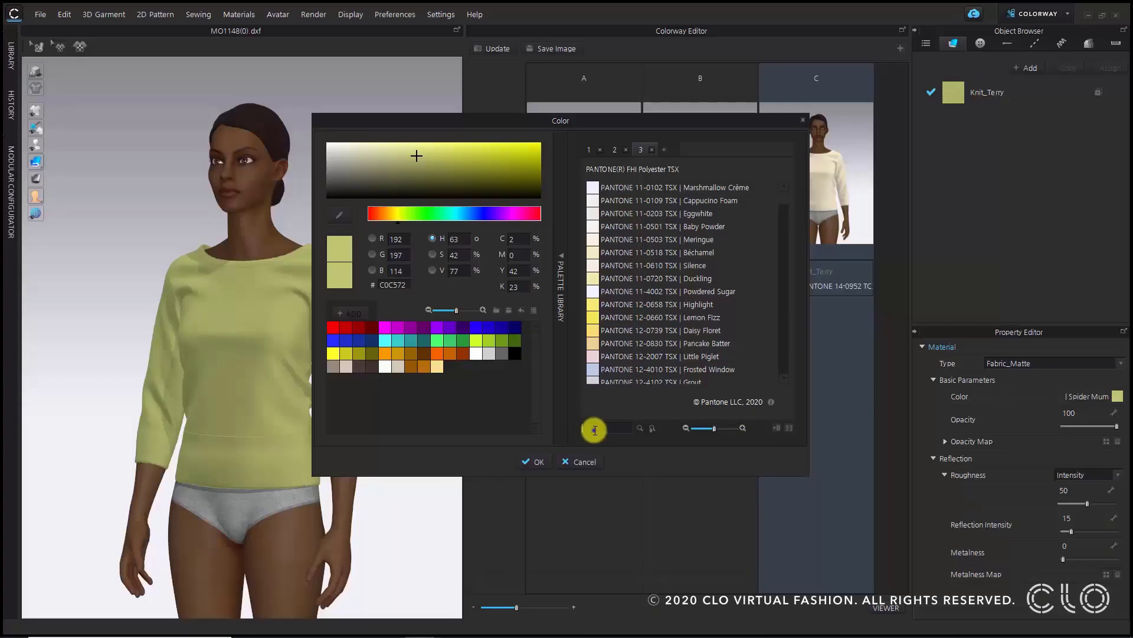
- Search the palette for Lilac Breeze and apply PANTONE 15-3720 TCX Lilac Breeze to colorway B's fabric
right_click(594, 429)
left_click(624, 494)
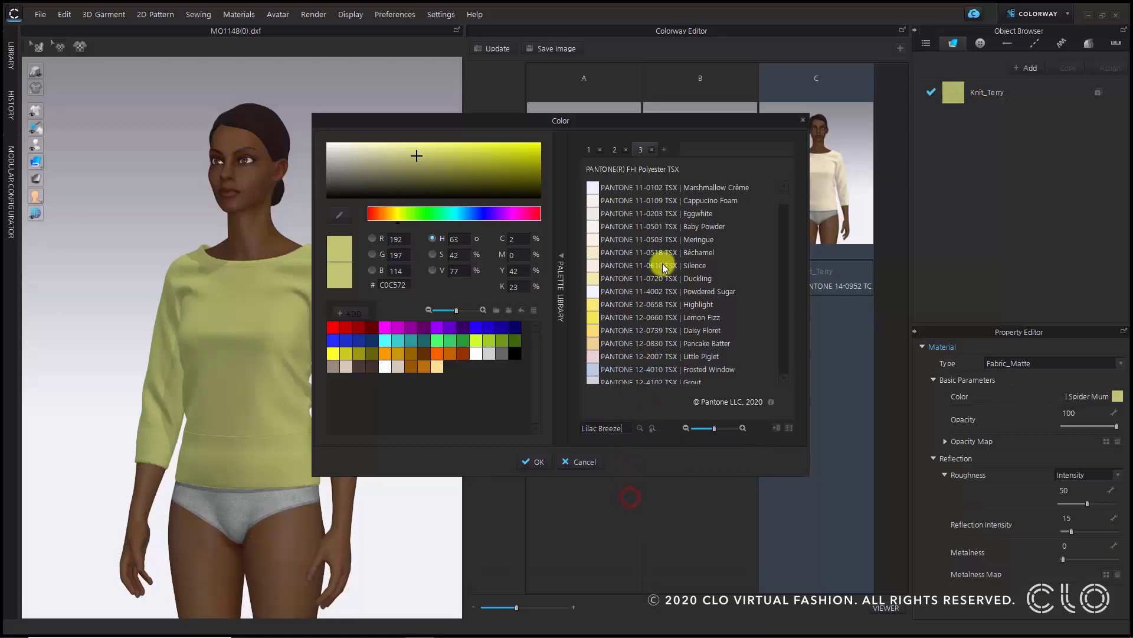
left_click(641, 429)
left_click(670, 167)
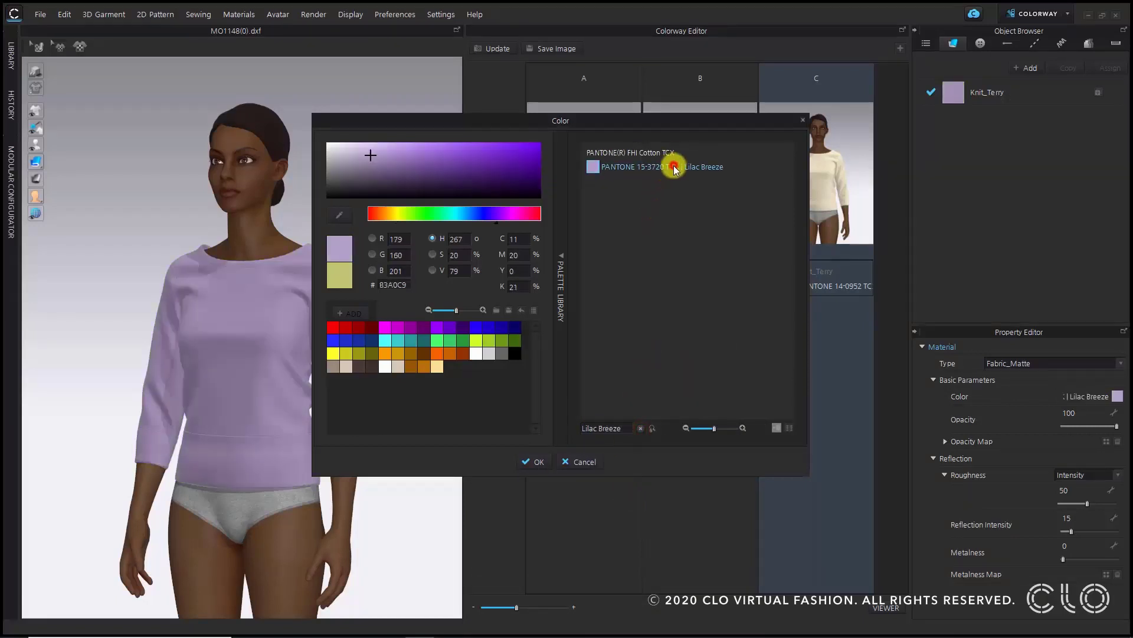
left_click(538, 464)
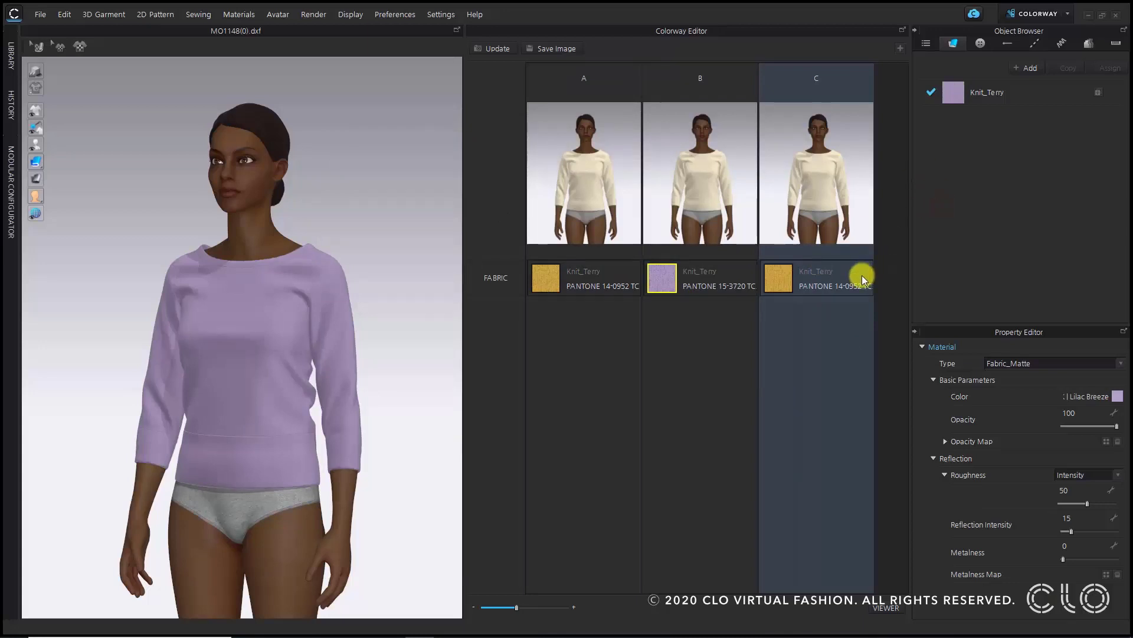
- Select colorway C's fabric, search the palette for Spider Mum and apply PANTONE 14-0543 TSX Spider Mum
left_click(781, 276)
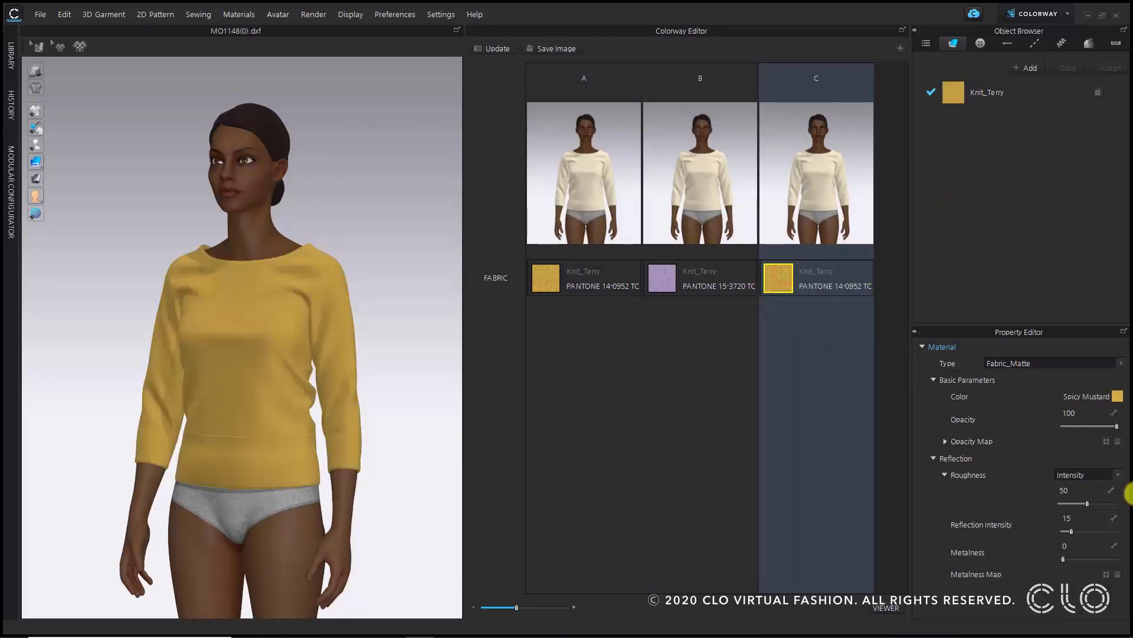
left_click(1118, 397)
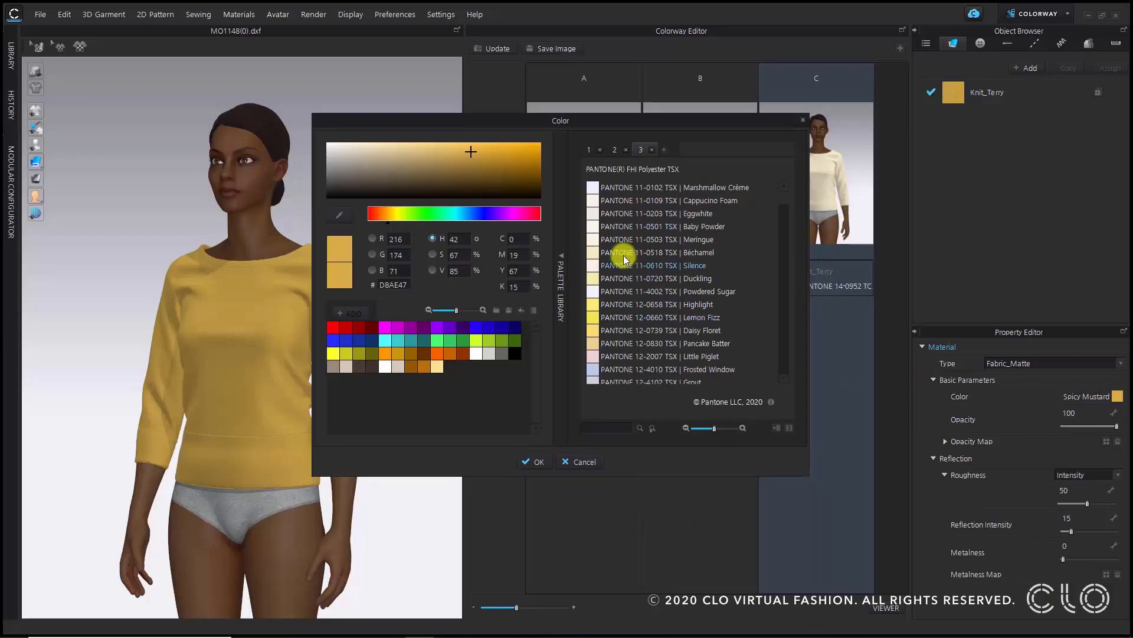
right_click(622, 425)
left_click(655, 492)
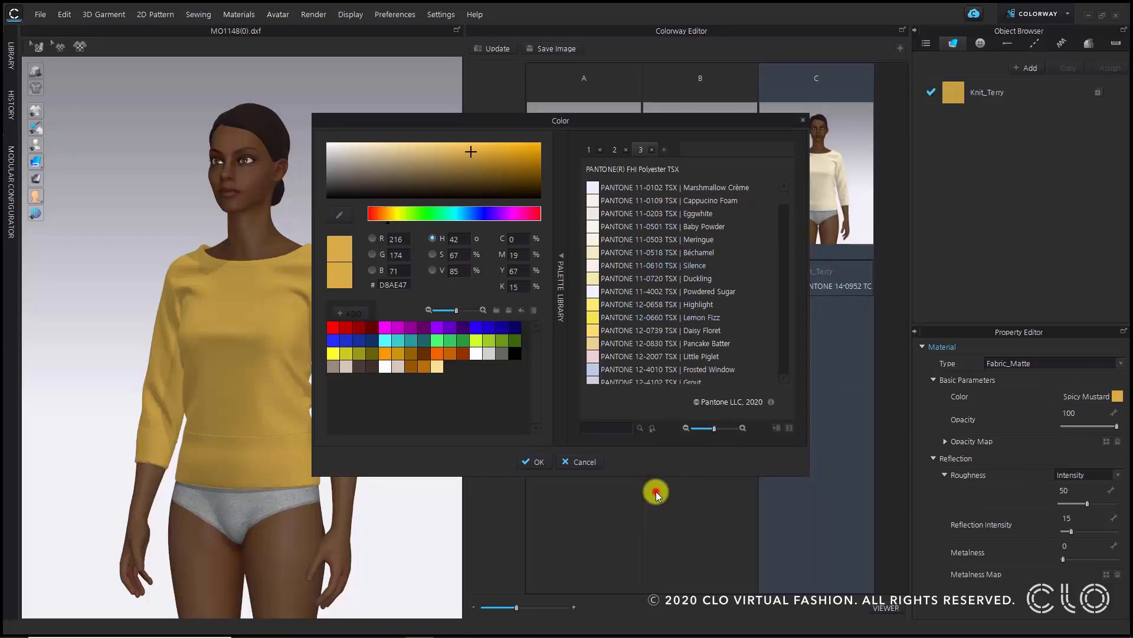
left_click(643, 427)
left_click(628, 167)
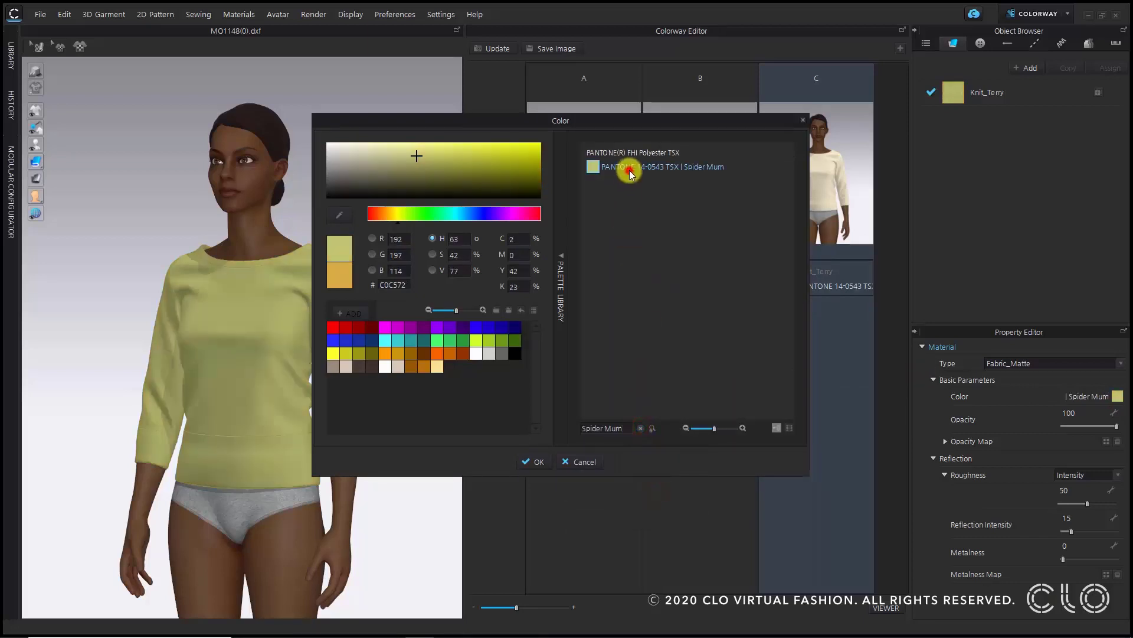
left_click(538, 463)
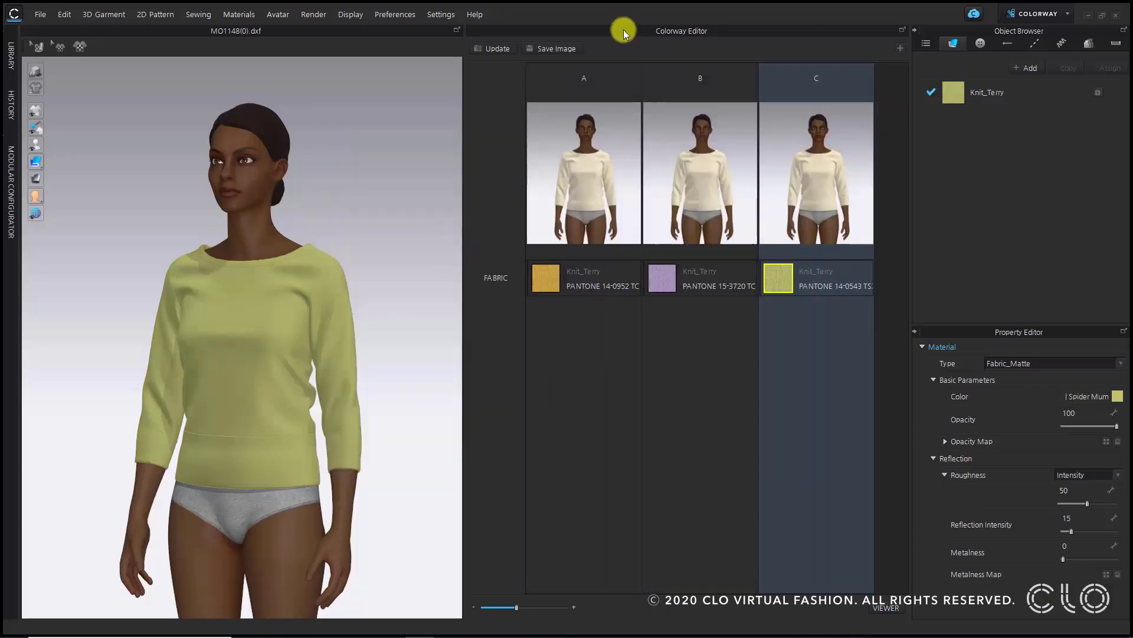
- Update the colorway preview images and compare colorways A, B and C on the 3D garment
left_click(502, 51)
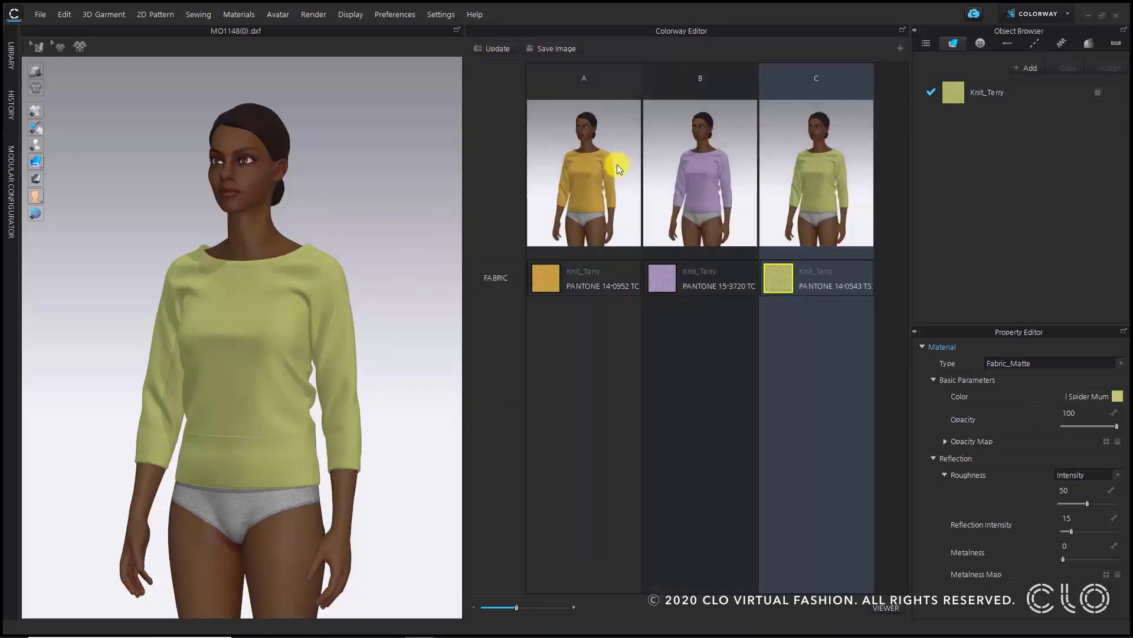
left_click(567, 203)
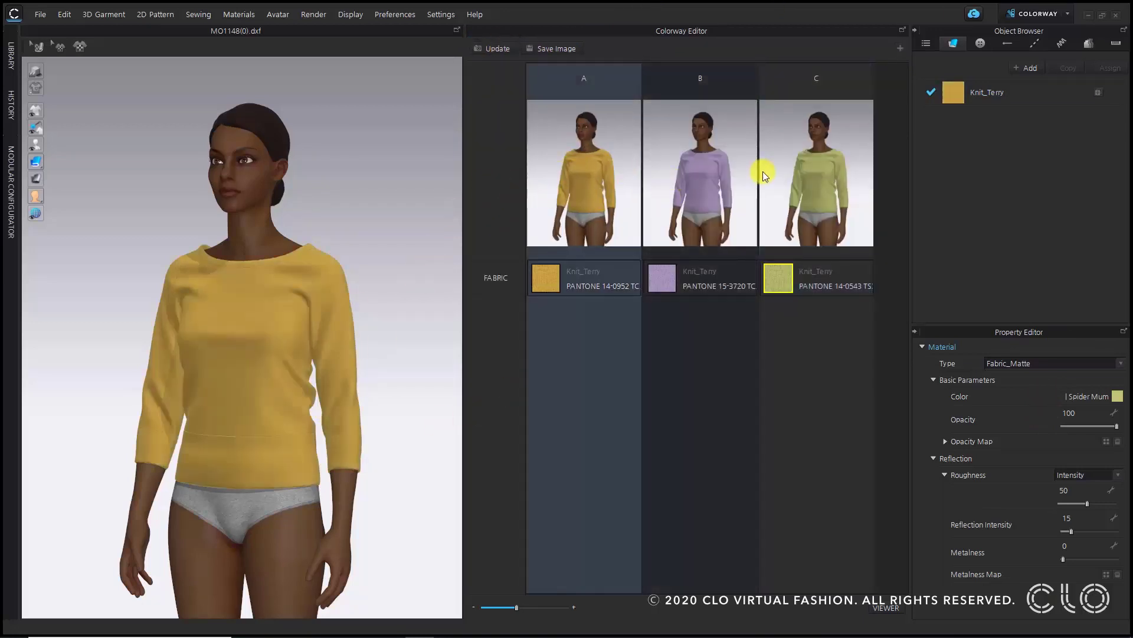
left_click(723, 175)
left_click(806, 189)
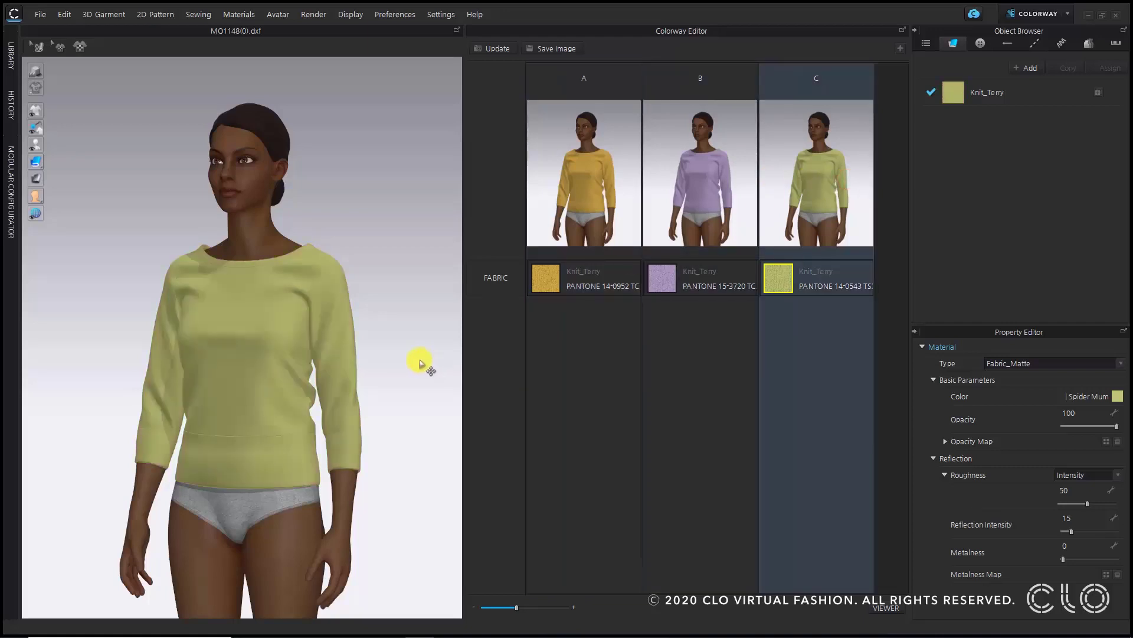
right_click_drag(421, 362, 397, 352)
left_click(608, 184)
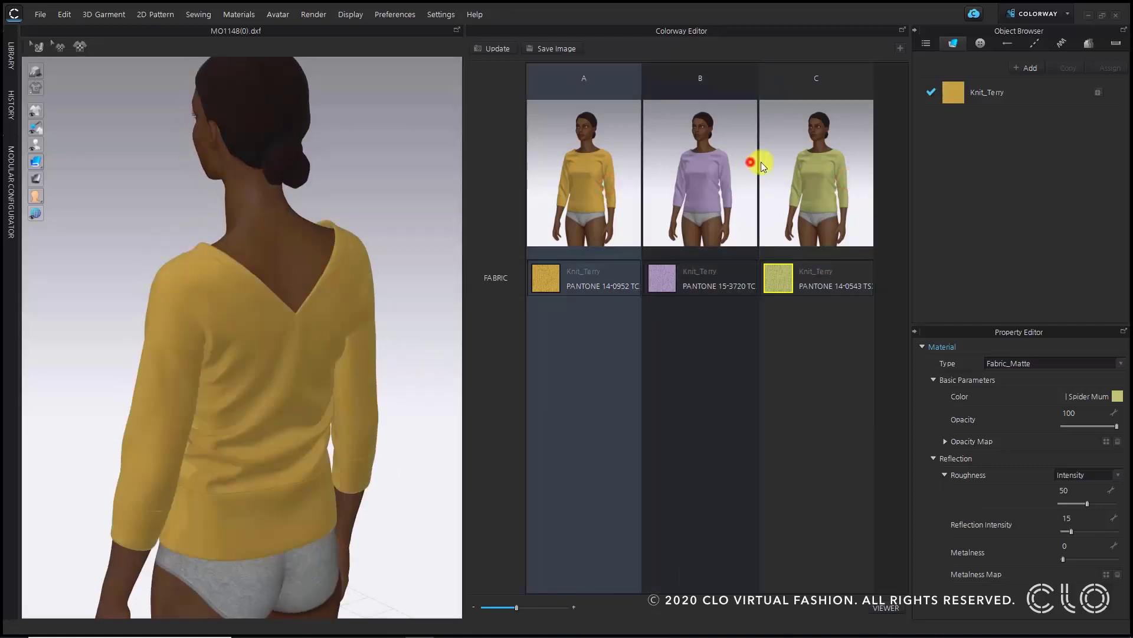
left_click(756, 163)
left_click(827, 182)
left_click(574, 188)
right_click_drag(342, 329, 387, 330)
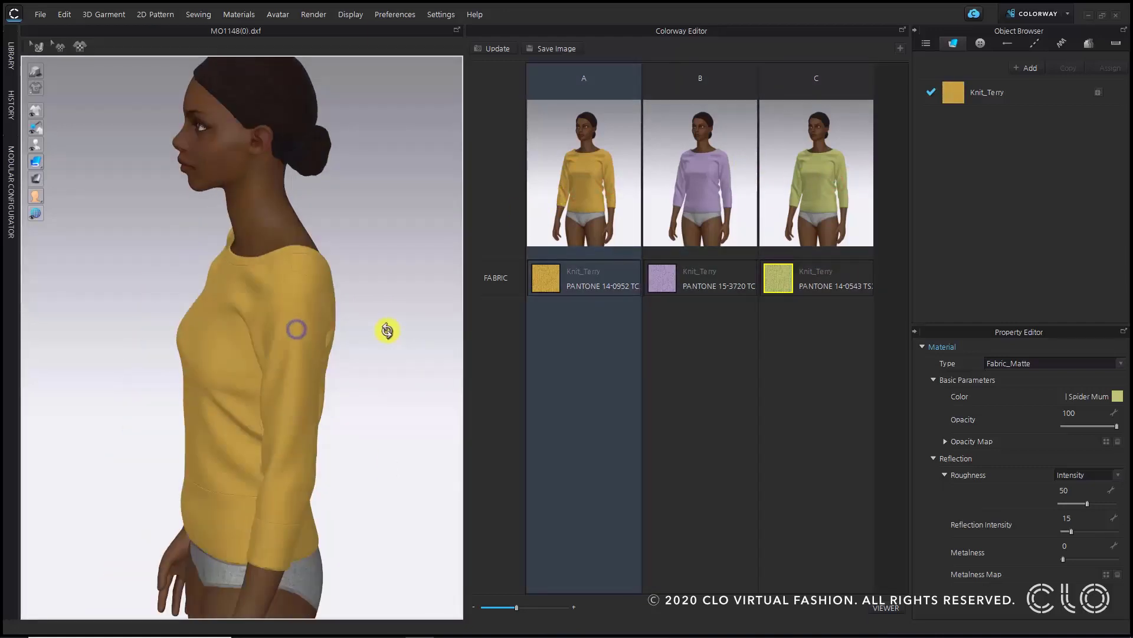
- Reset to the front view and switch the workspace to Simulation
key("2")
left_click(1036, 13)
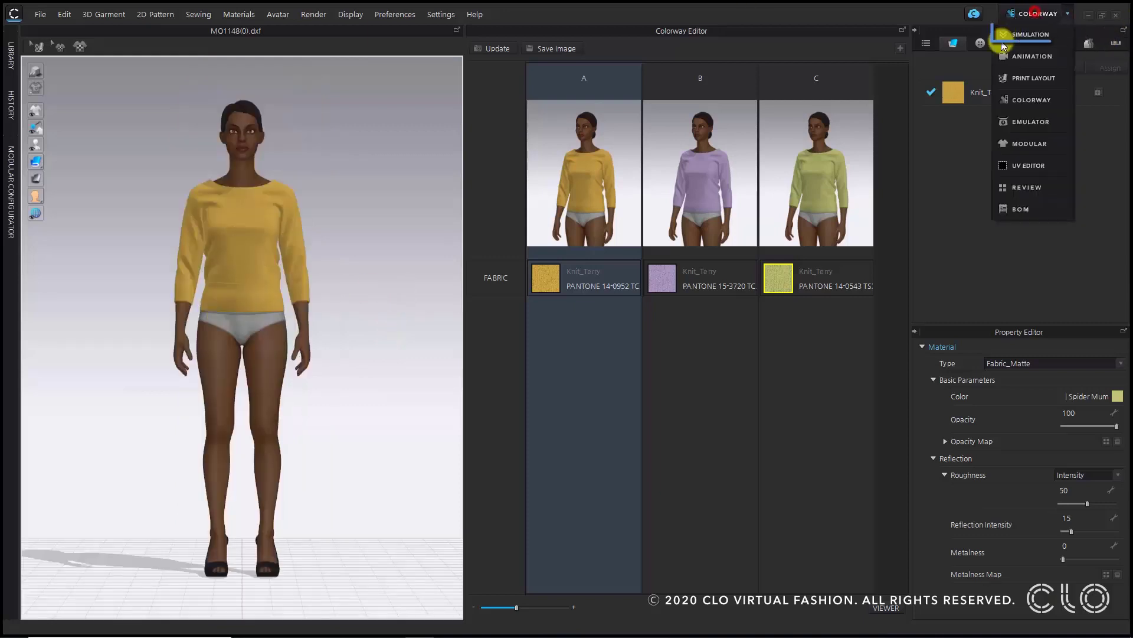
left_click(1003, 36)
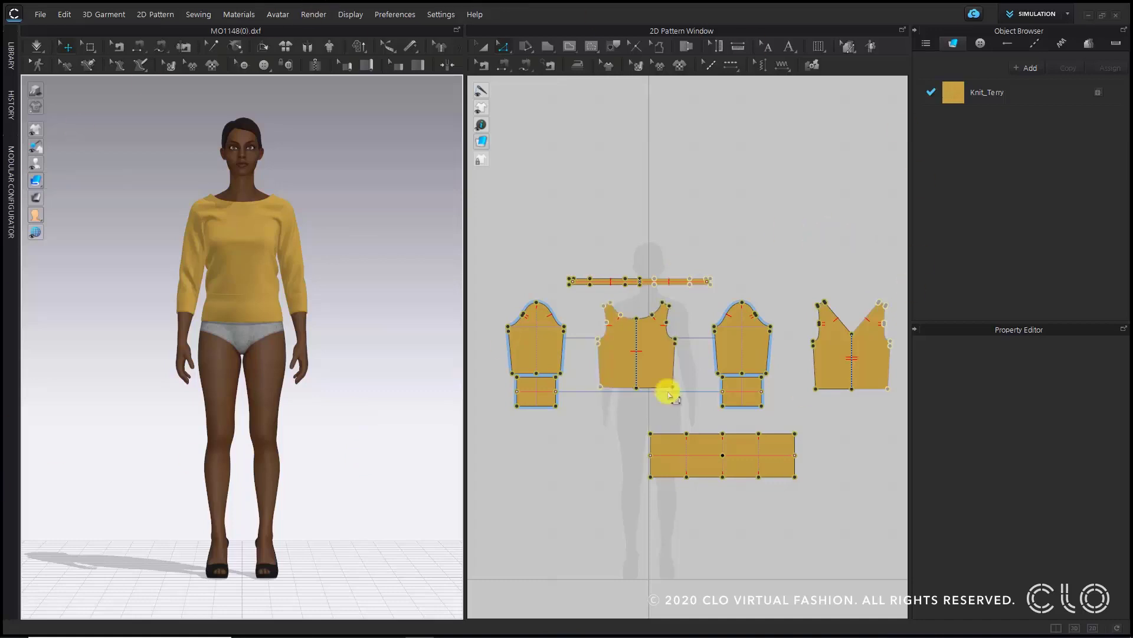
- Share the project to CLO-SET, upgrading the existing style MO1148
left_click(973, 16)
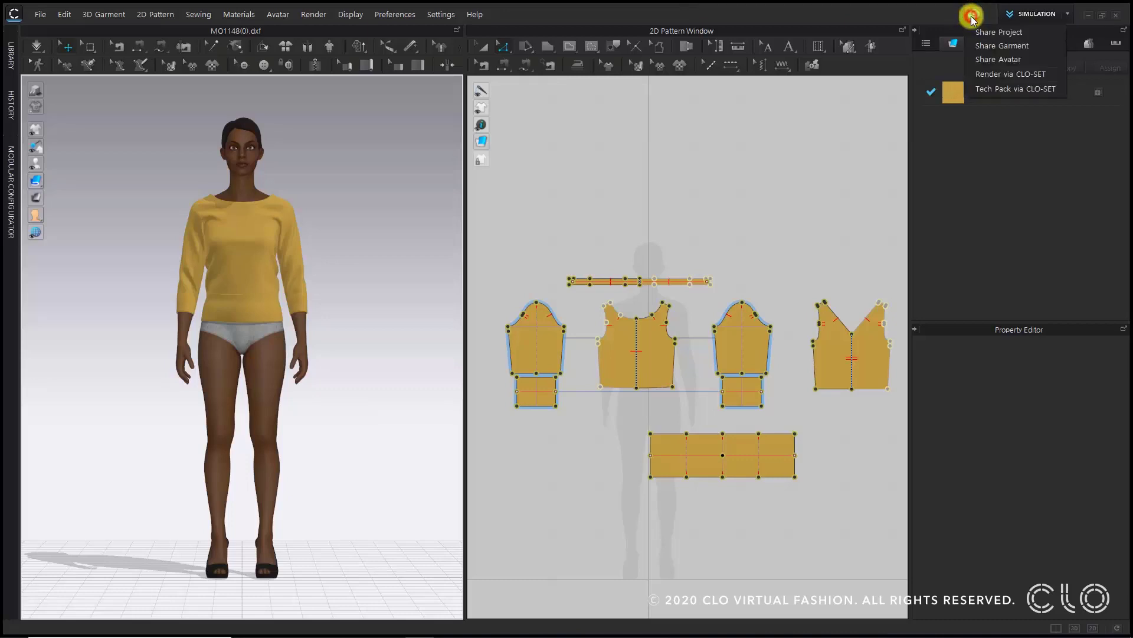
left_click(1045, 35)
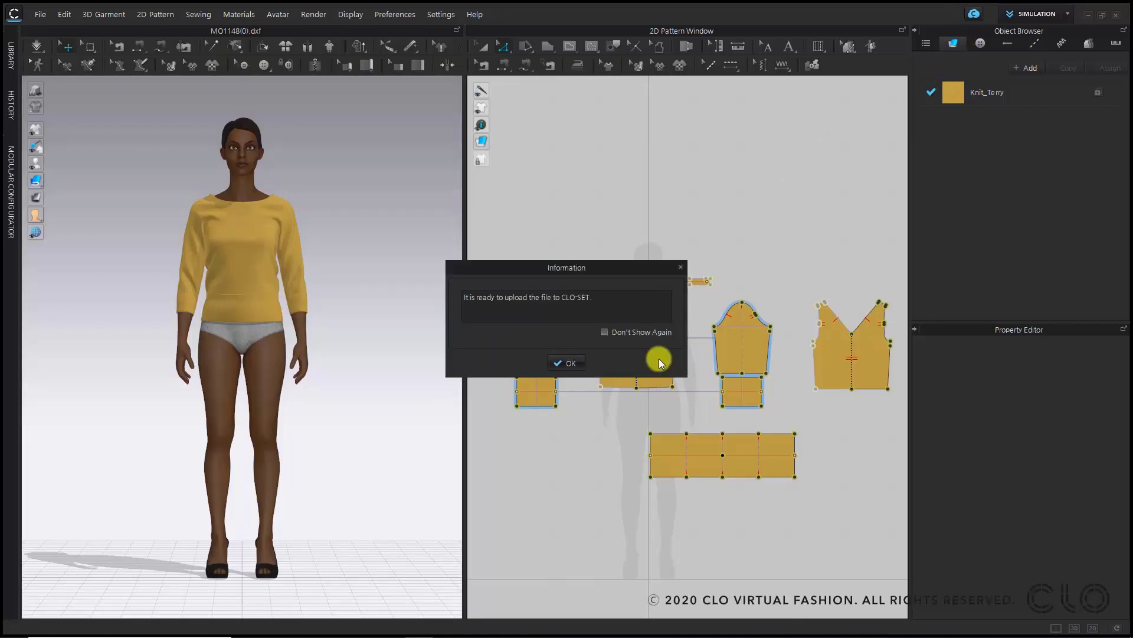
left_click(570, 363)
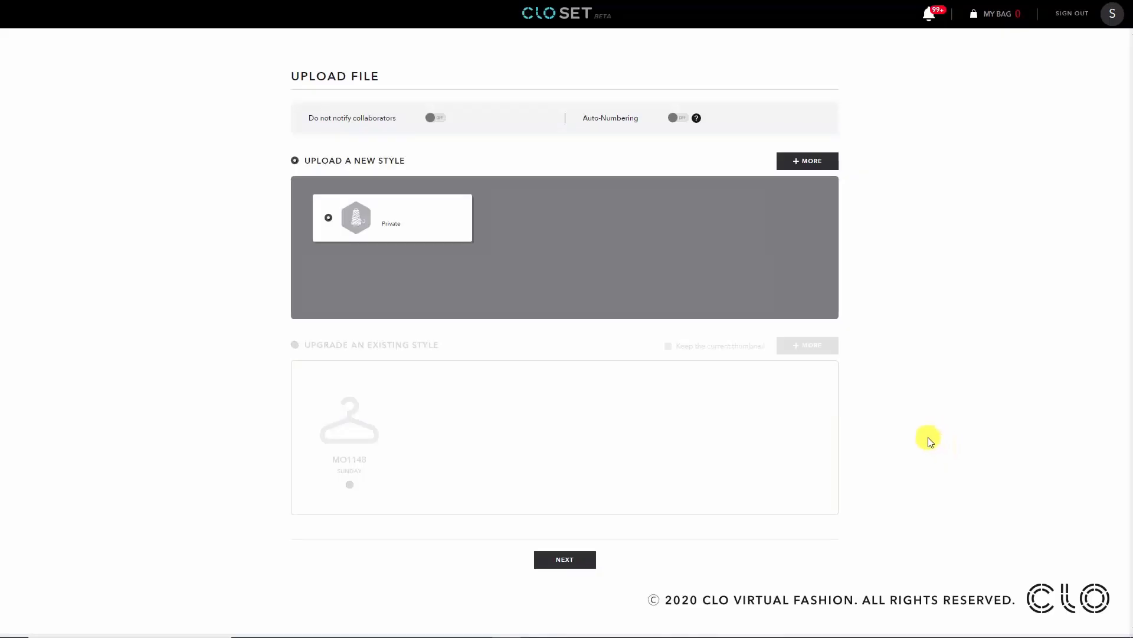
left_click(399, 344)
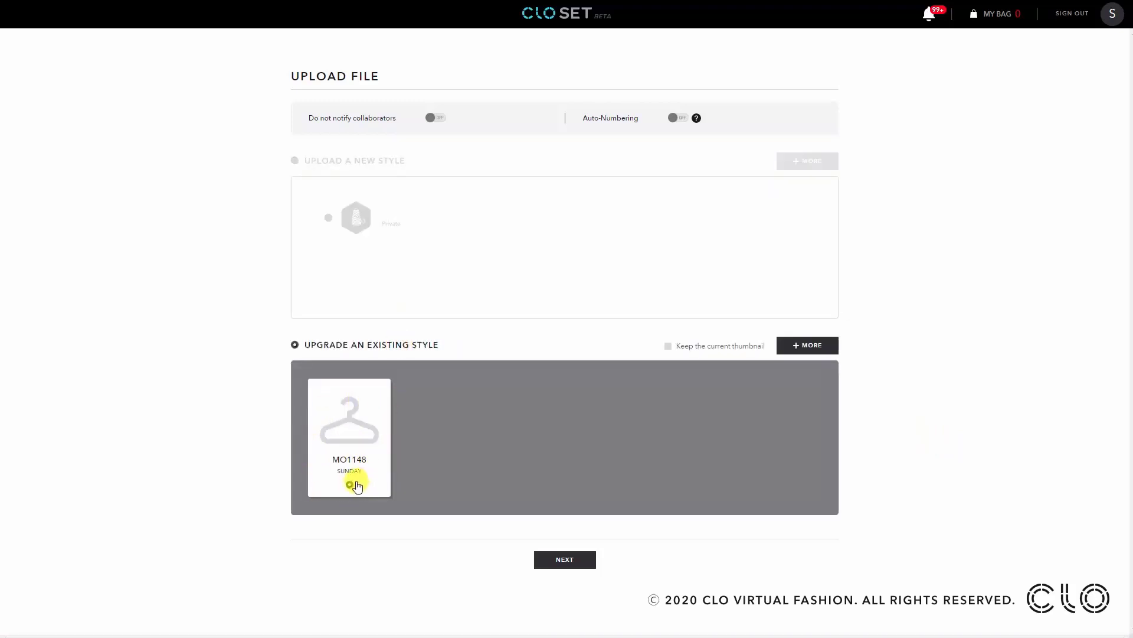
left_click(552, 566)
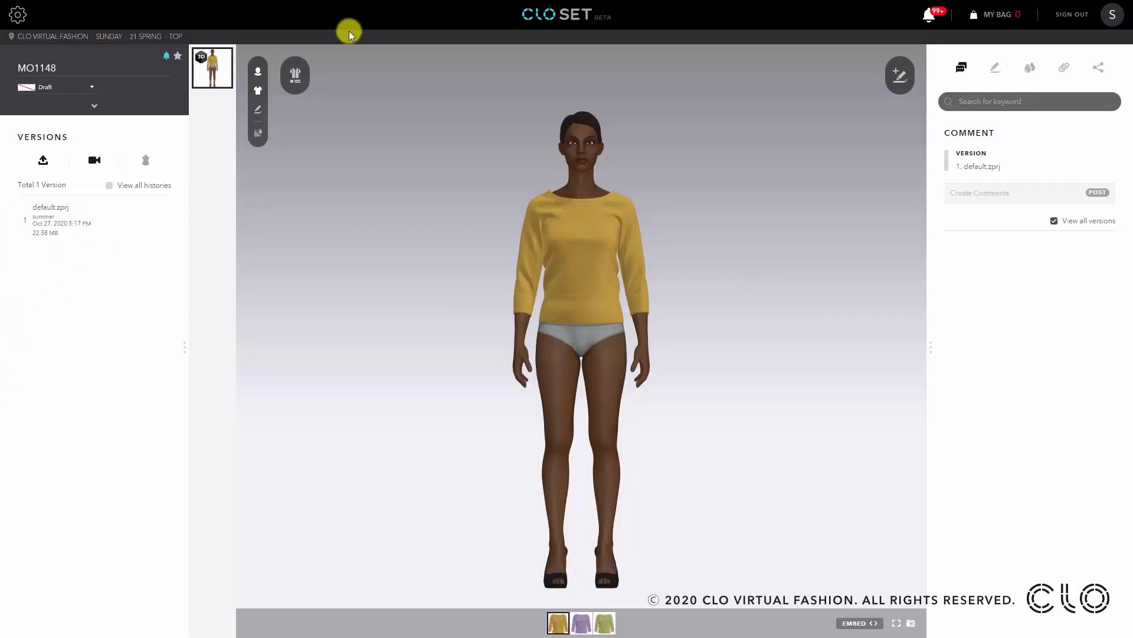
- Review the uploaded style in the CLO-SET viewer, hiding the avatar and switching between the three colorways
left_click_drag(694, 295, 569, 136)
right_click_drag(569, 136, 628, 124)
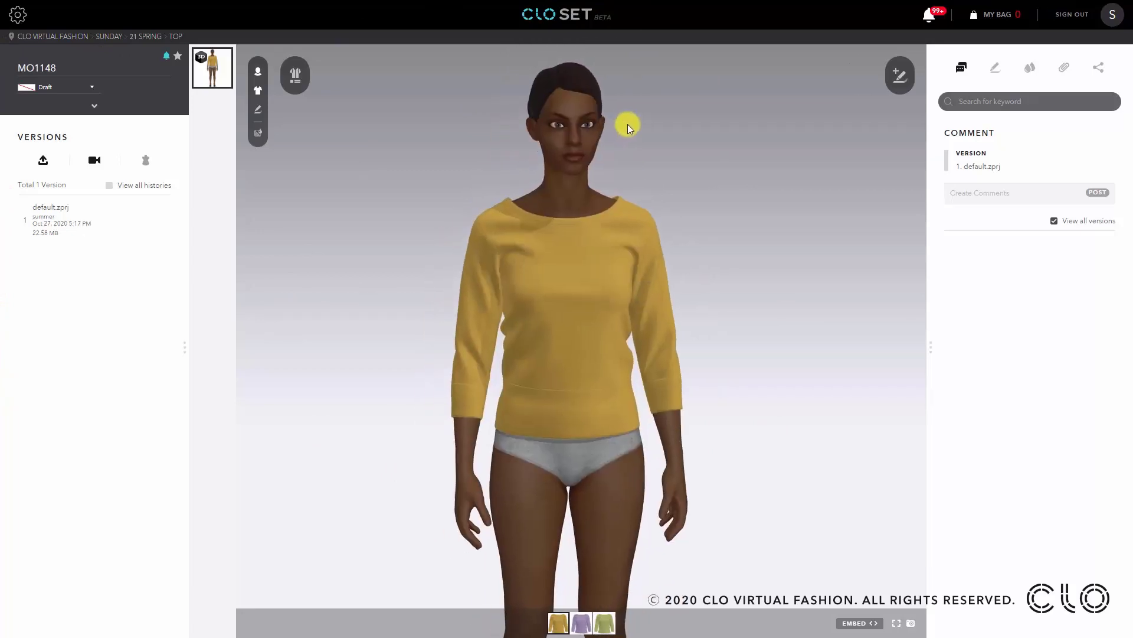
left_click(258, 72)
left_click_drag(678, 253, 601, 240)
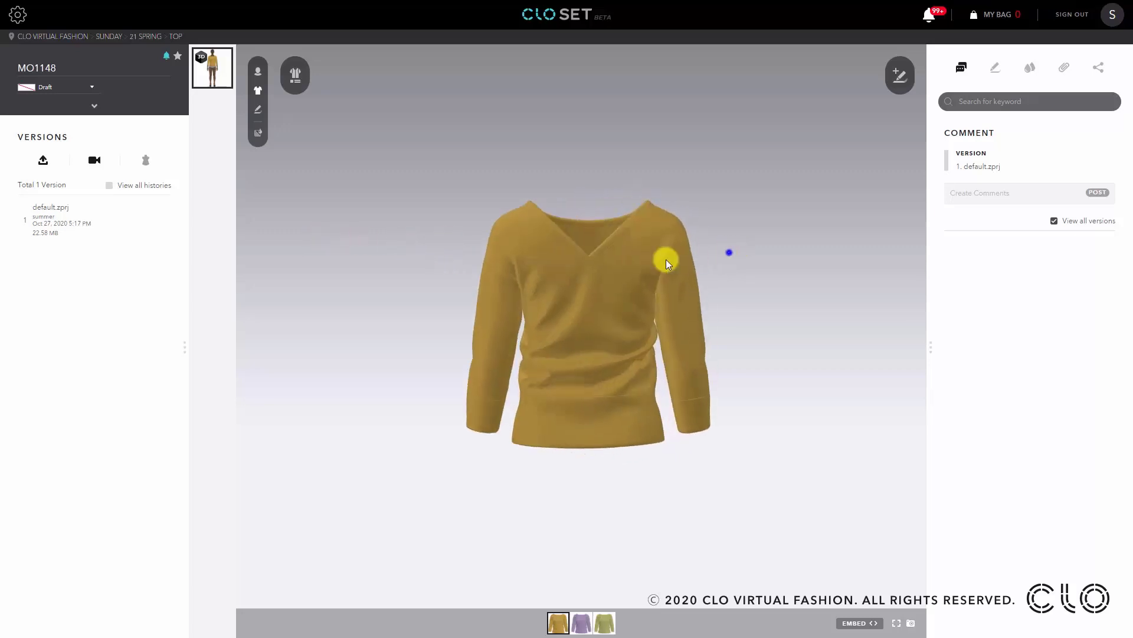
left_click_drag(665, 260, 665, 339)
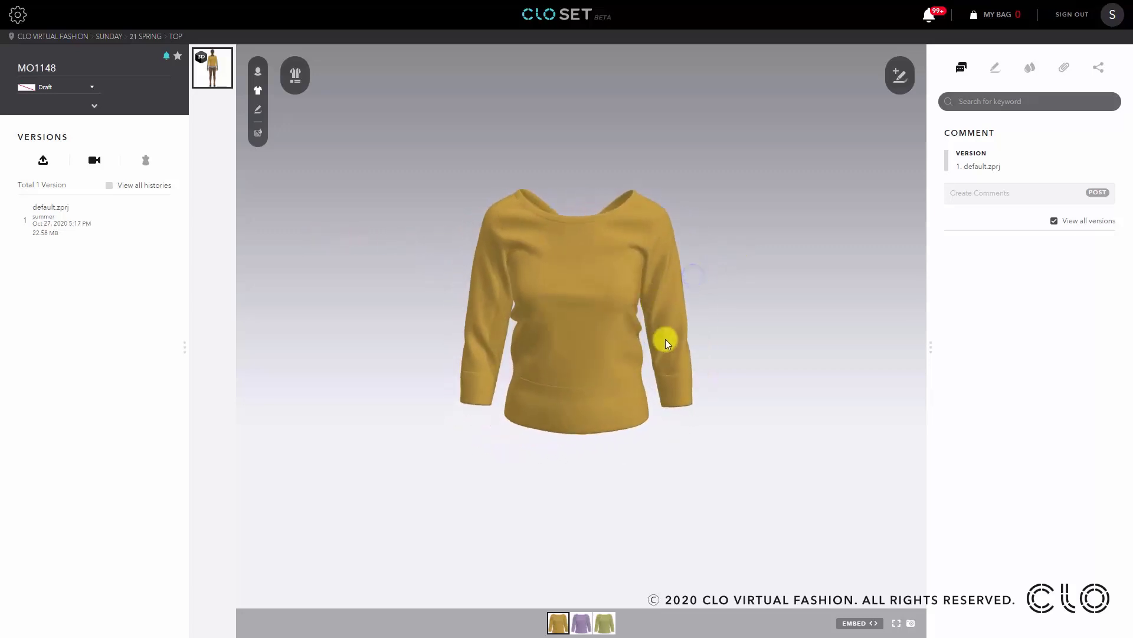
left_click(581, 625)
left_click(609, 618)
left_click(585, 629)
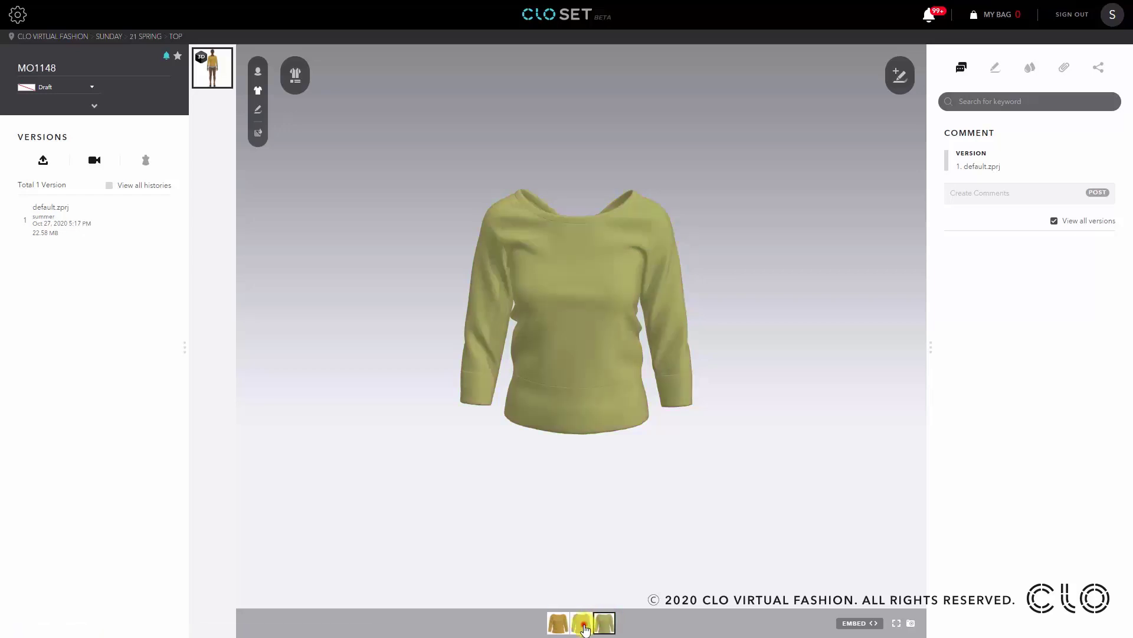
left_click(558, 623)
left_click_drag(518, 367, 633, 549)
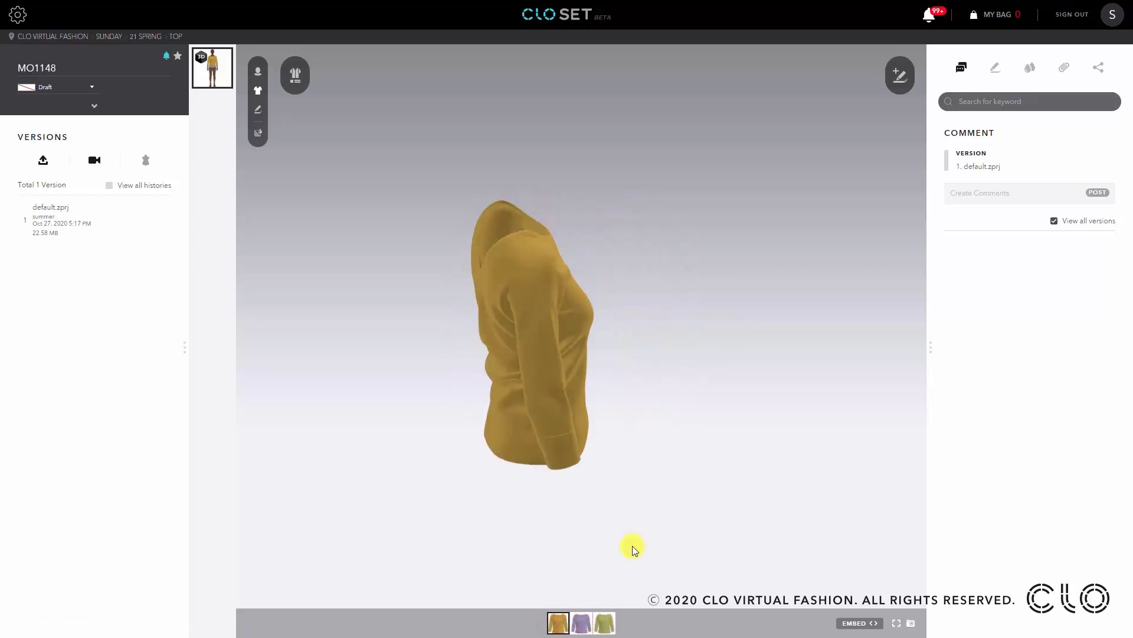
left_click(581, 623)
left_click_drag(519, 398, 536, 336)
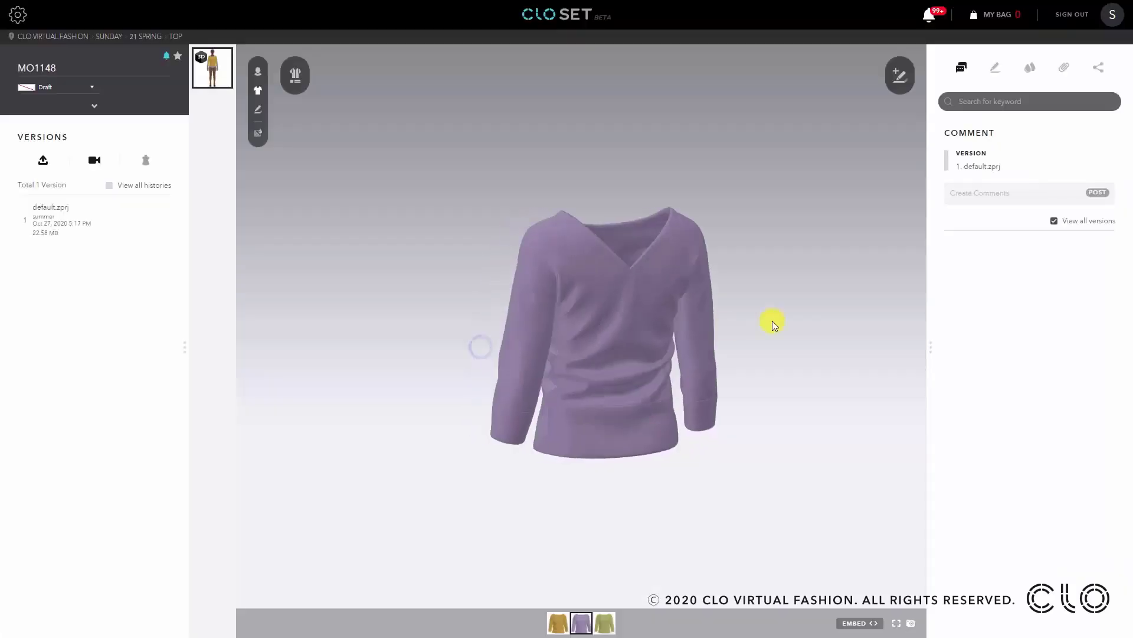
left_click_drag(773, 321, 780, 381)
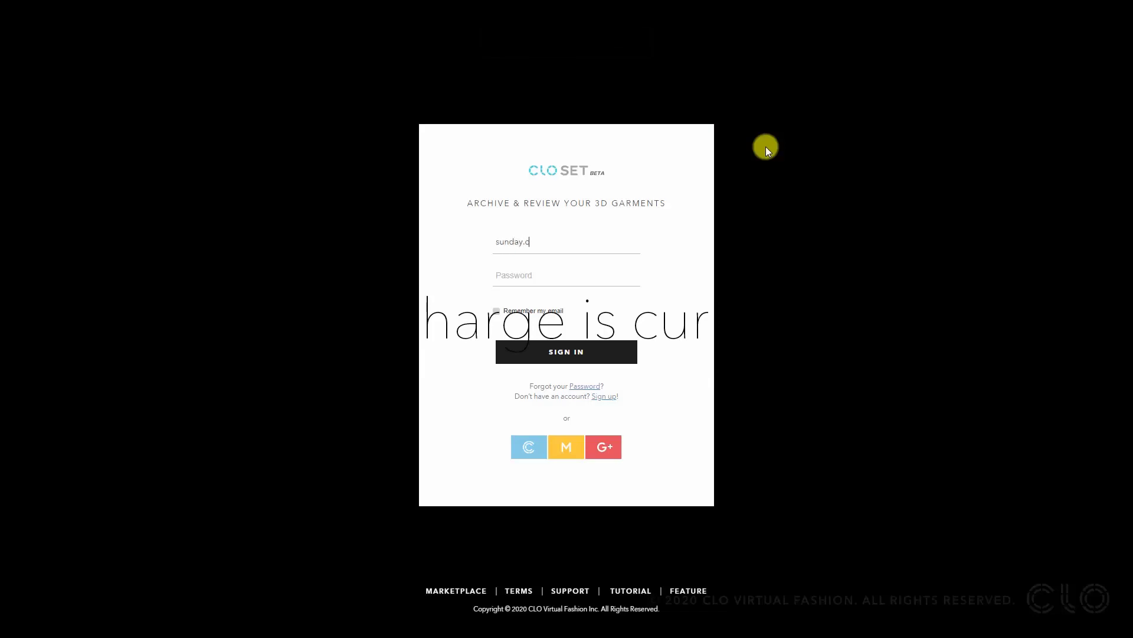
- Sign in to CLO-SET with the account e-mail and password
type("@gmail.com")
key("Tab")
type("•••••••")
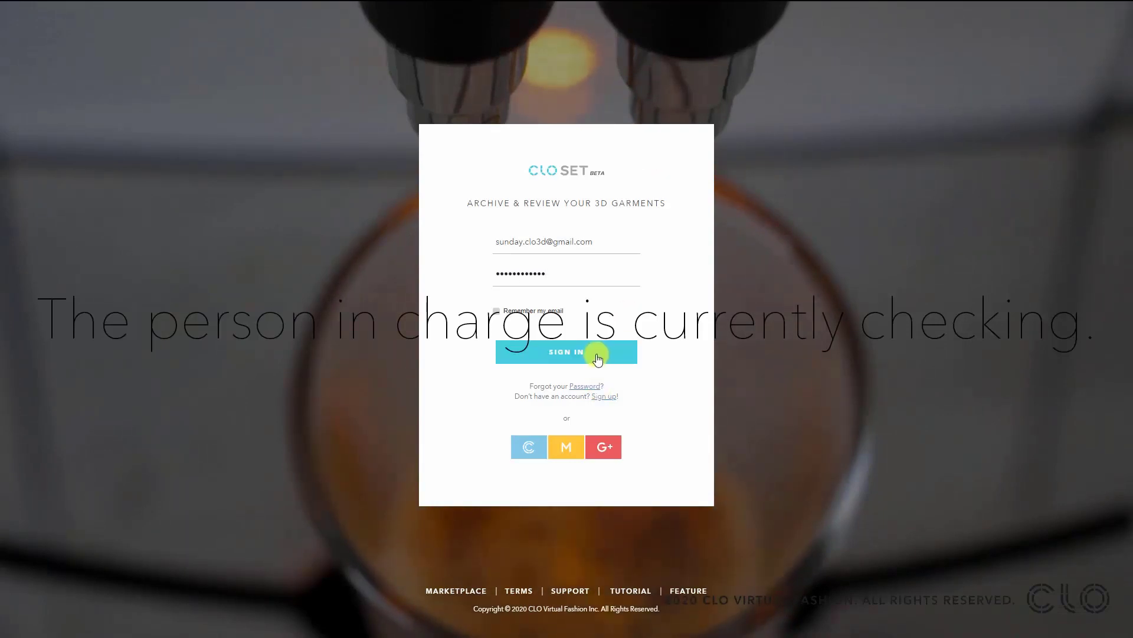
key("Return")
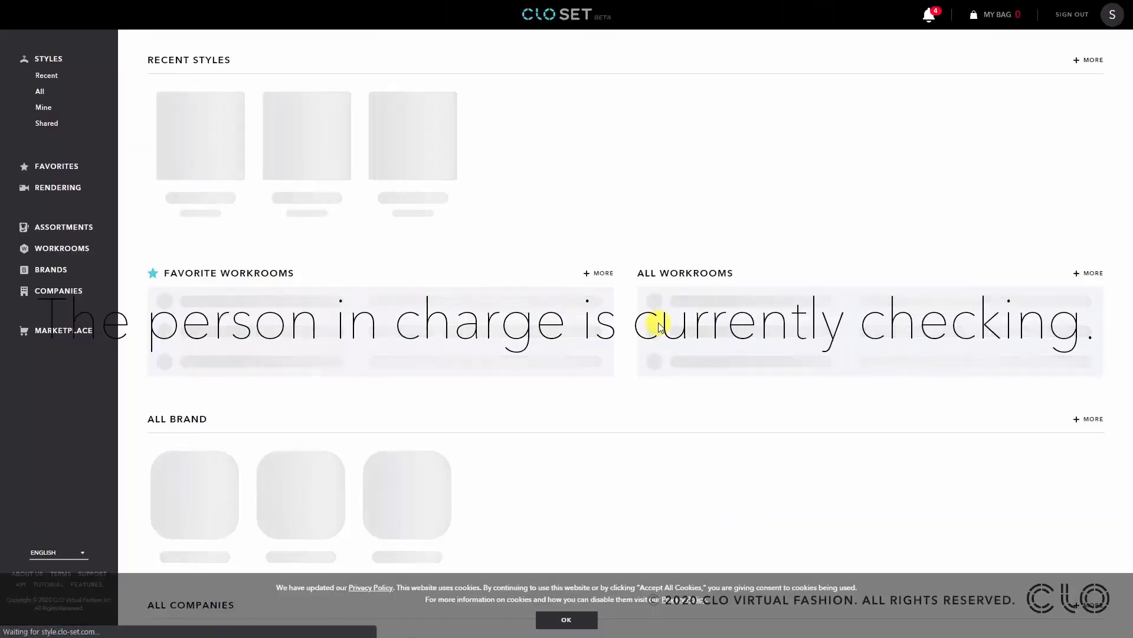
- Open the notifications and go to the shared MO1148 style from them
left_click(937, 17)
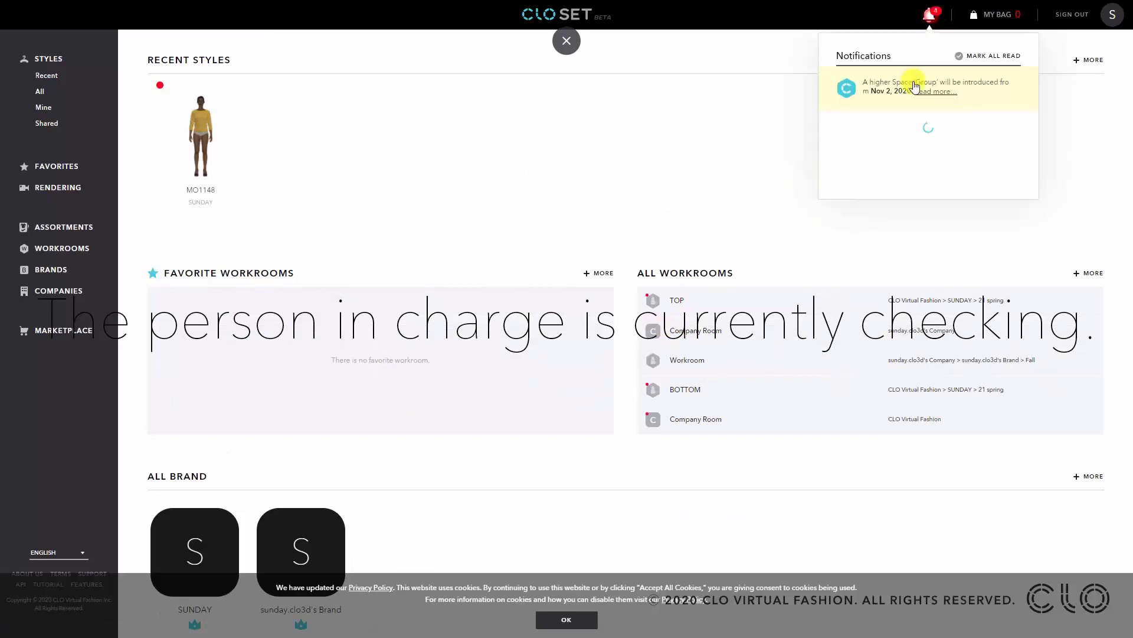
left_click(971, 130)
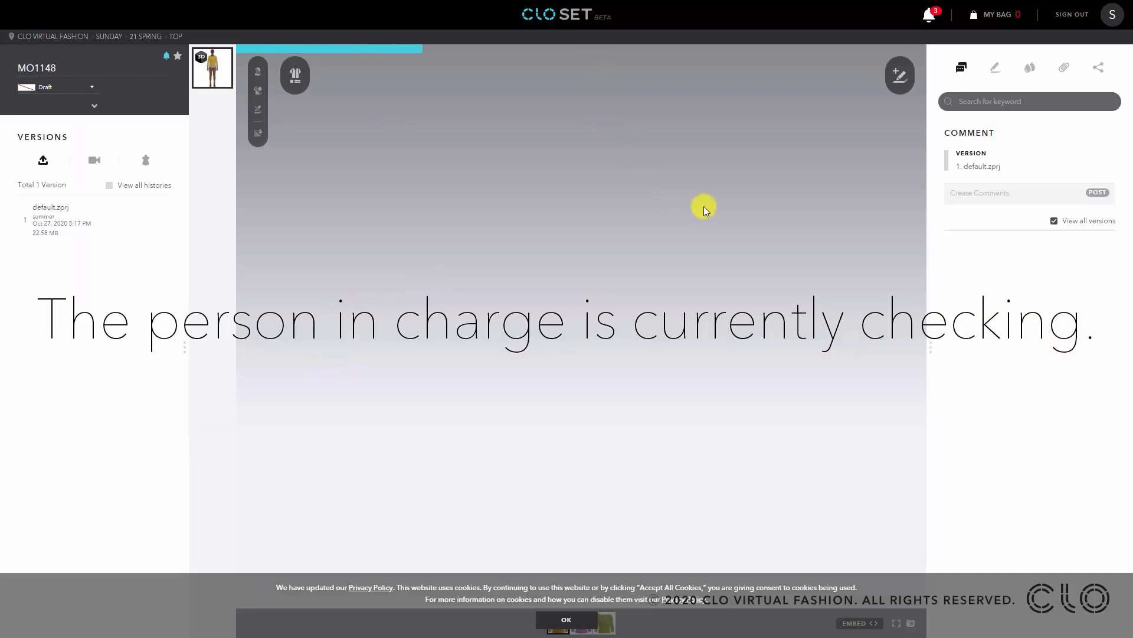
- Dismiss the cookie notice and inspect the top up close, switching between the purple, green and yellow colorways
left_click(552, 617)
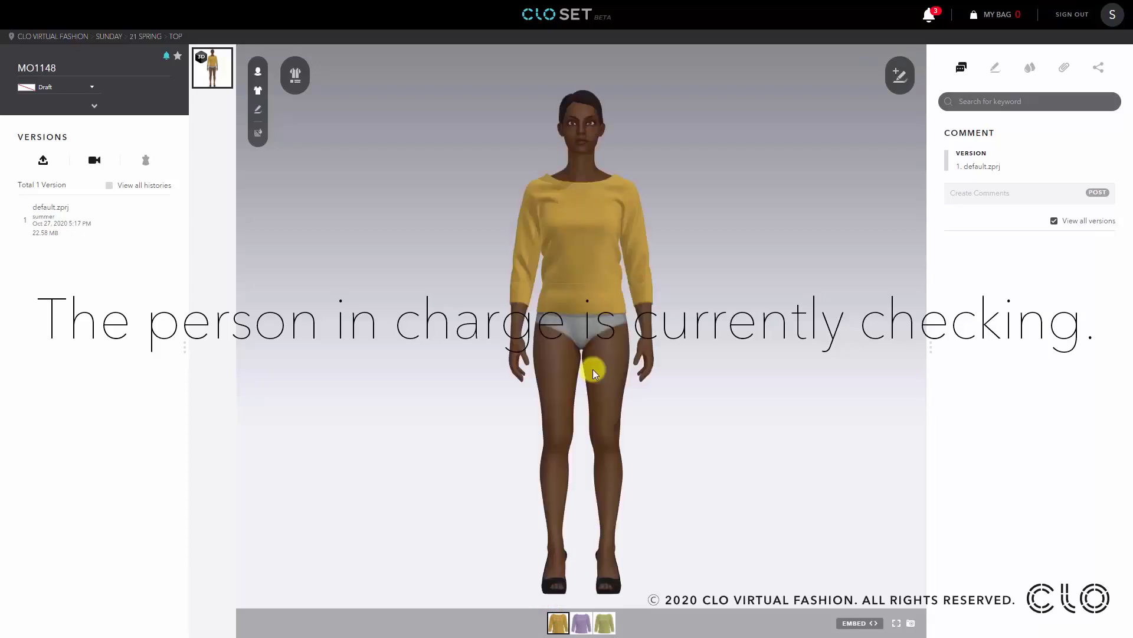
scroll(574, 296, "up", 3)
right_click_drag(575, 387, 488, 442)
left_click(581, 622)
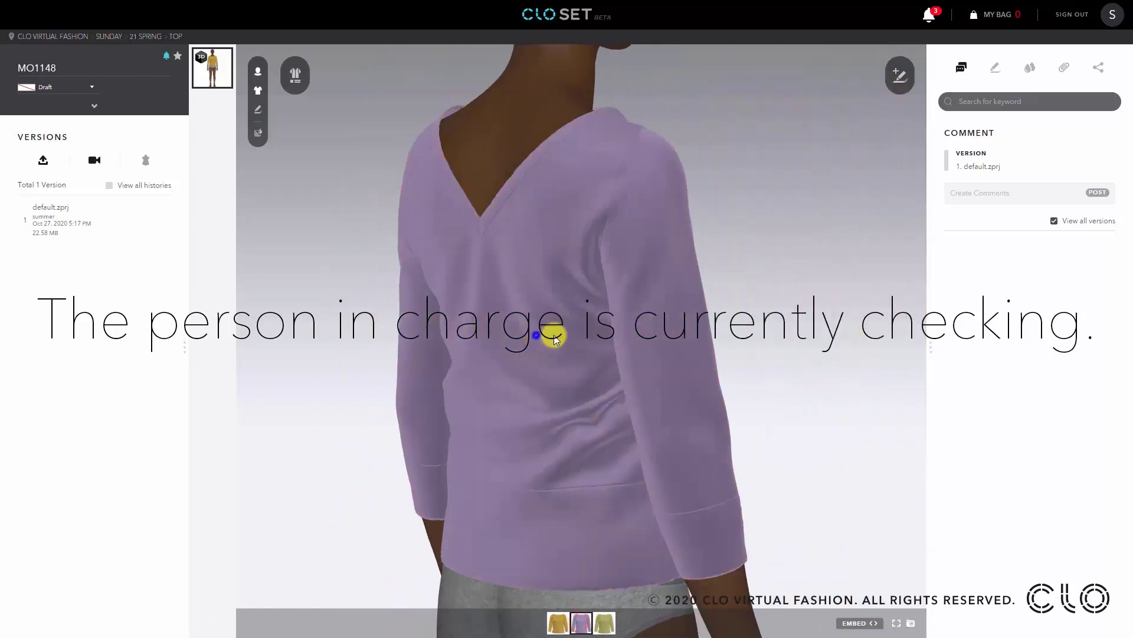
right_click_drag(551, 329, 937, 333)
left_click(572, 342)
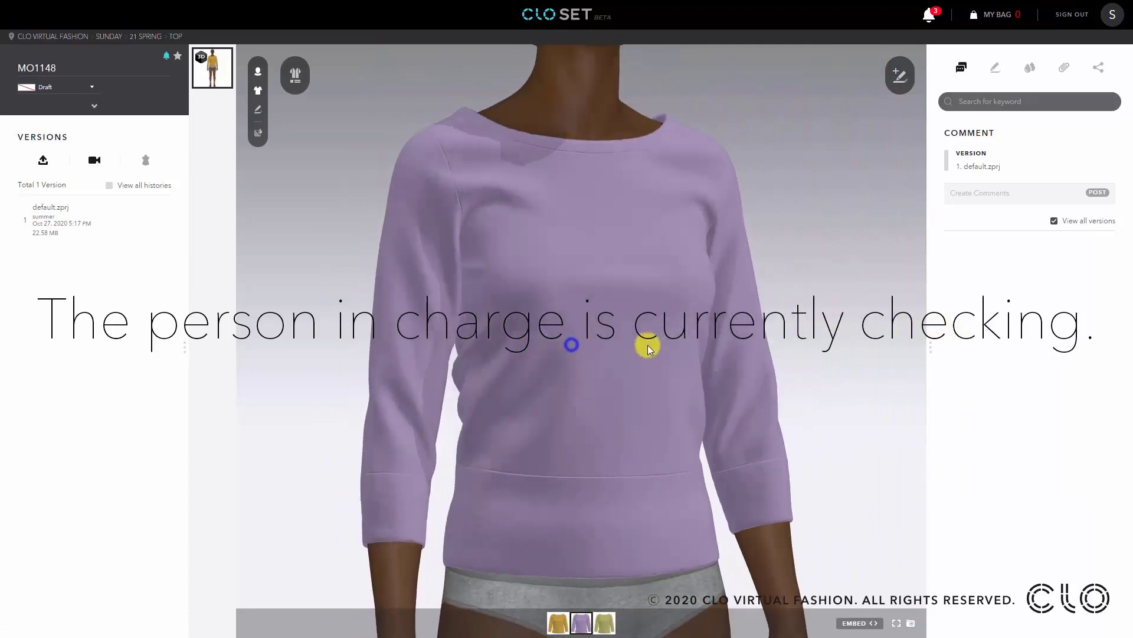
left_click(604, 622)
left_click_drag(730, 409, 534, 280)
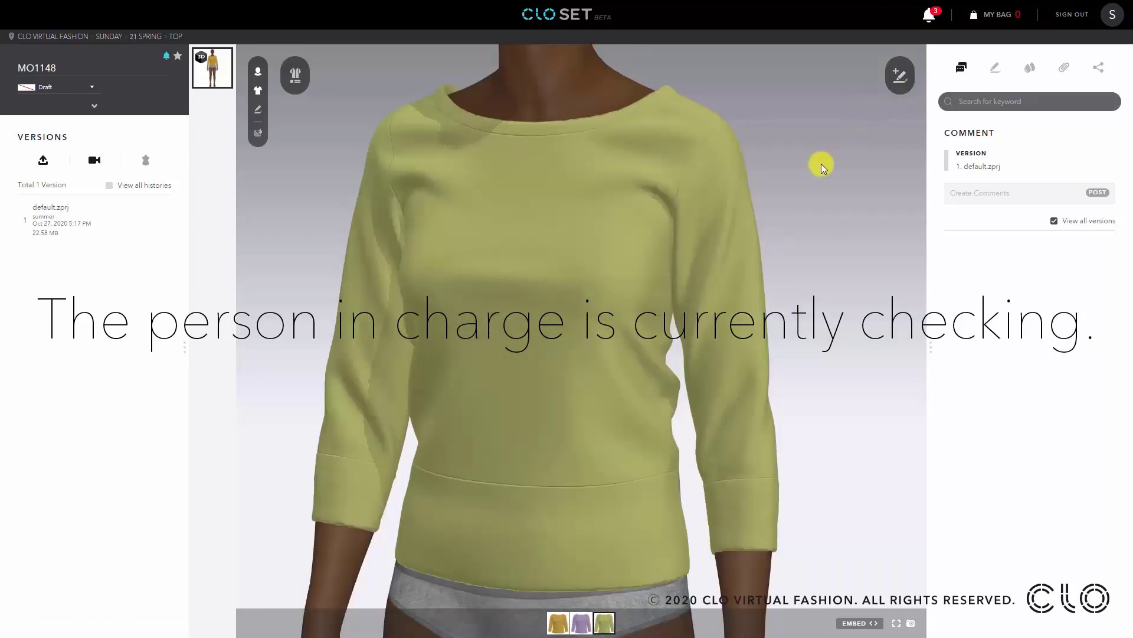
left_click_drag(620, 308, 650, 344)
left_click(557, 623)
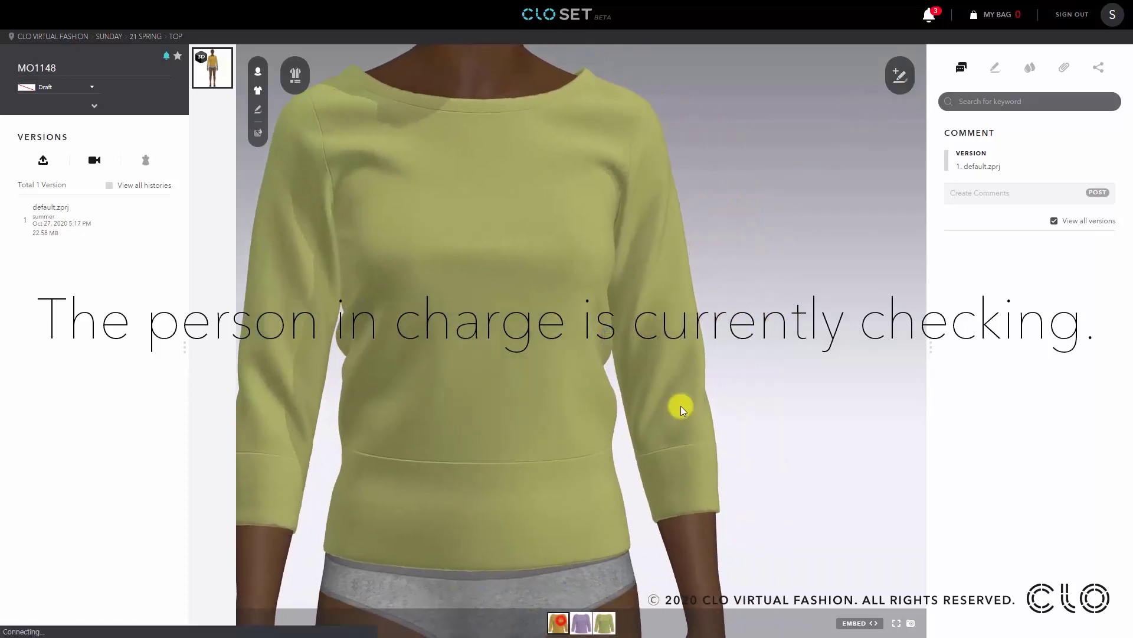
- Add an annotation with an arrow down the sleeve and the comment "Change it to slv 14"", then complete it
left_click(899, 76)
left_click(889, 252)
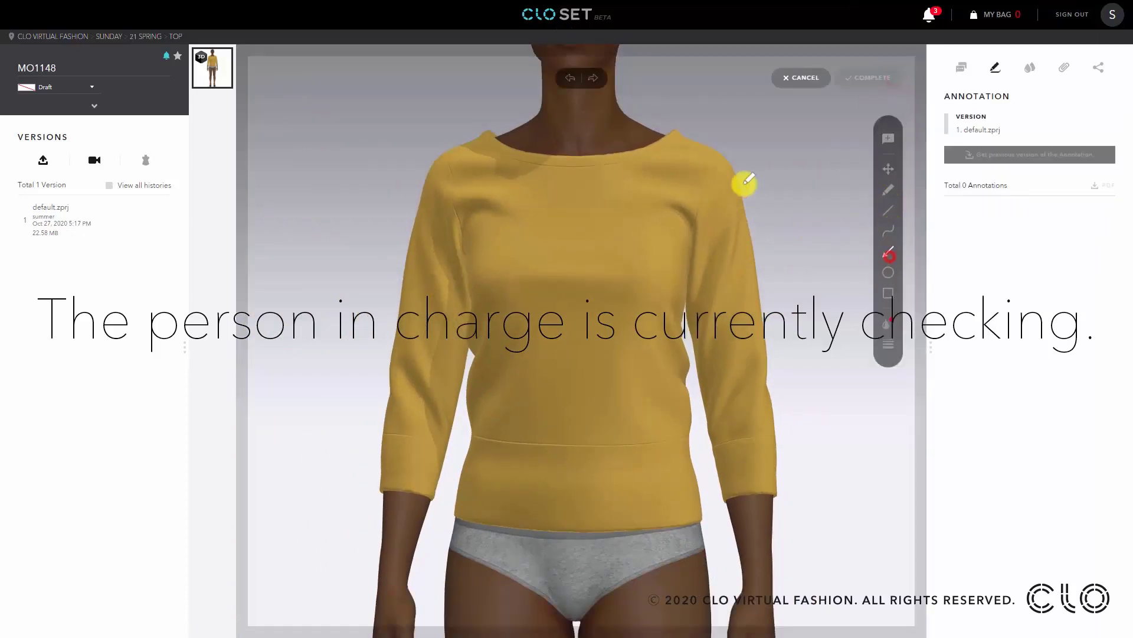
left_click_drag(745, 161, 786, 437)
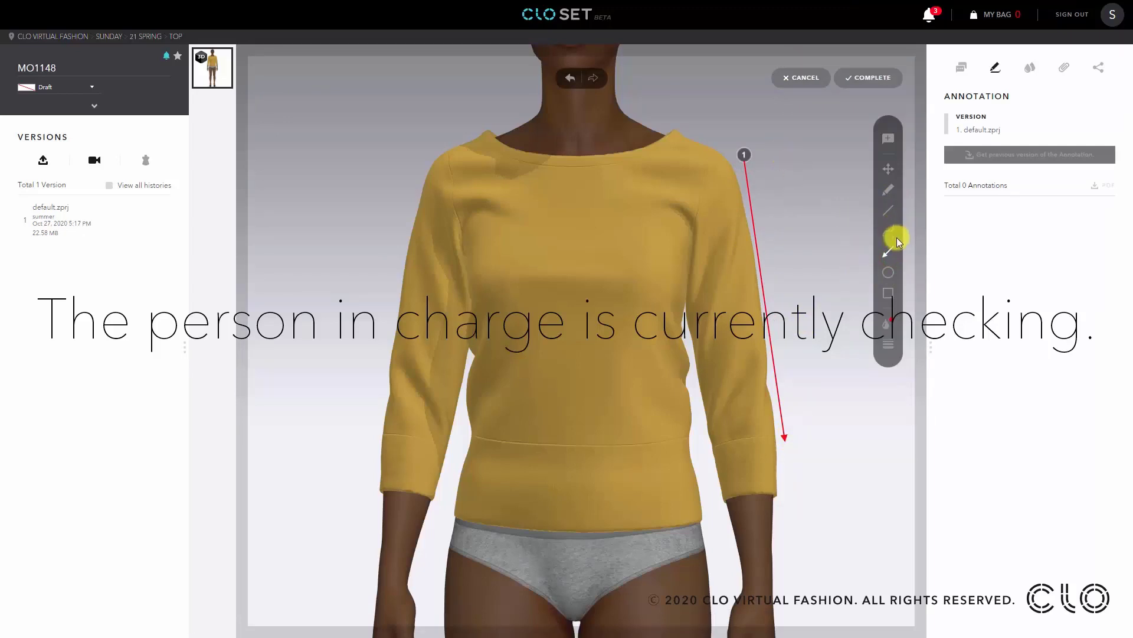
left_click(888, 138)
left_click(786, 243)
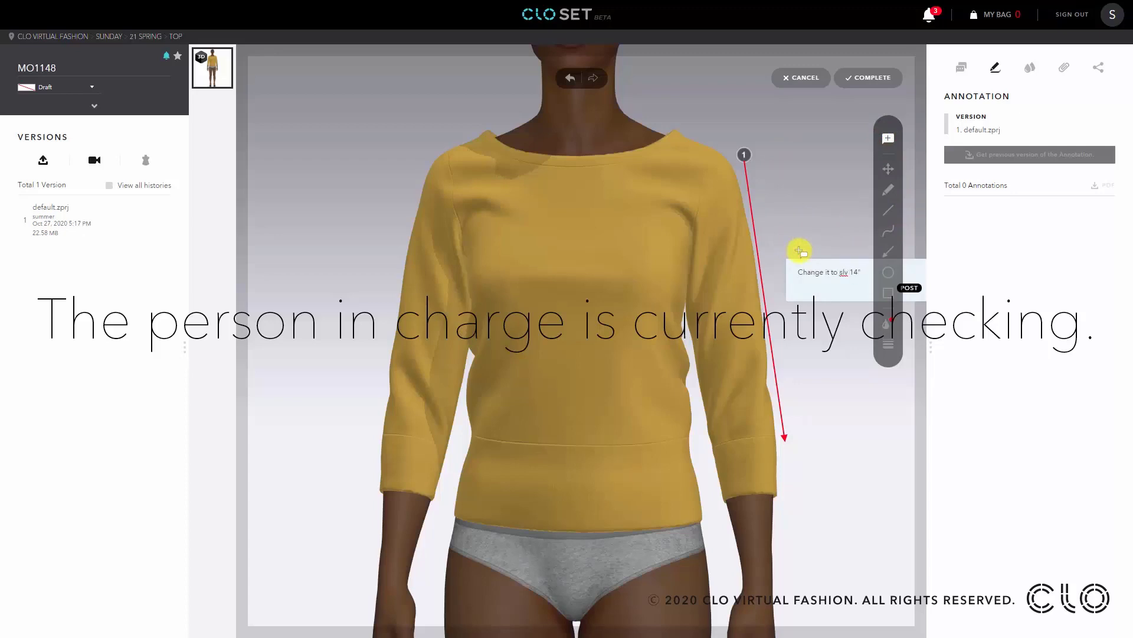
double_click(853, 272)
left_click_drag(835, 254, 784, 295)
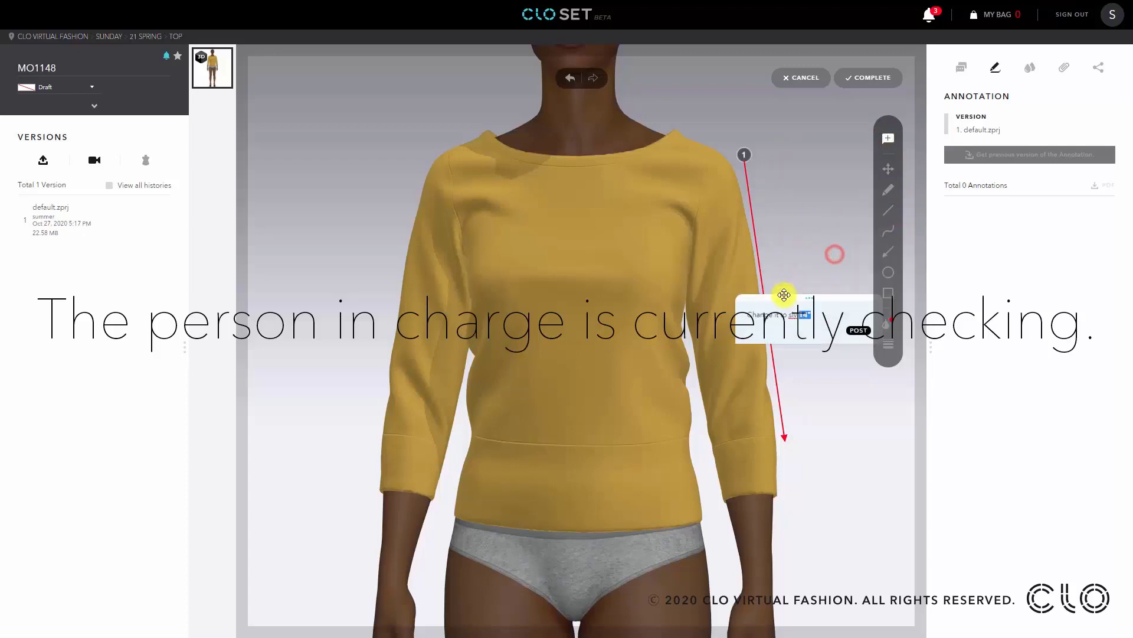
left_click(857, 331)
left_click(873, 80)
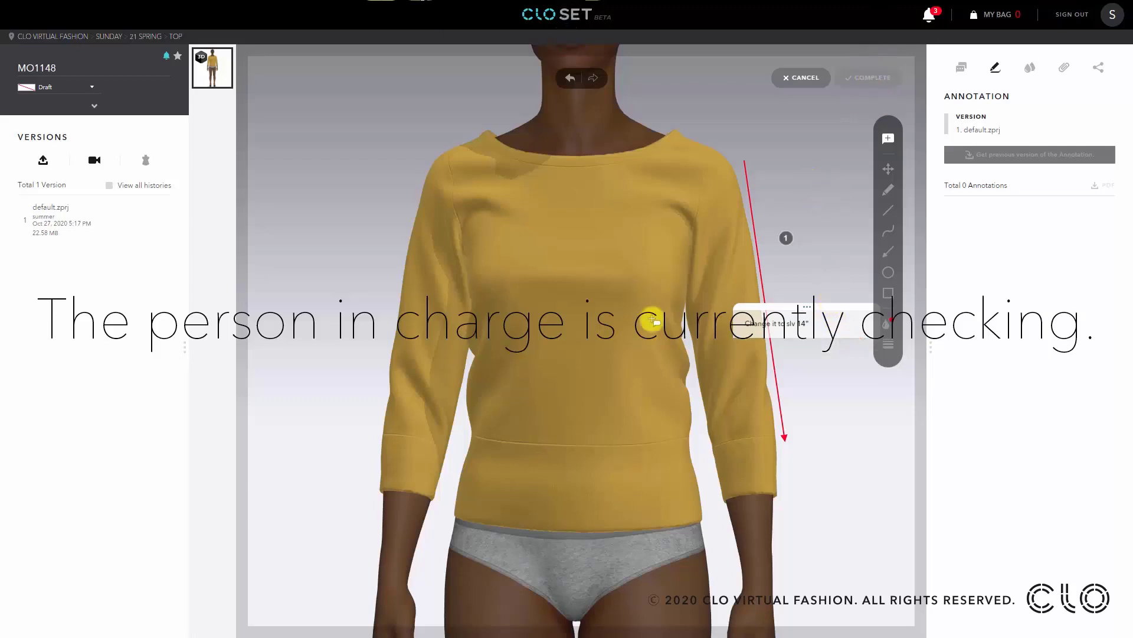
- Add a second annotation near the shoulder reading "pls show me more color pantone 19-0618 tcx beech thx!" and complete it
scroll(794, 512, "up", 3)
scroll(767, 511, "down", 6)
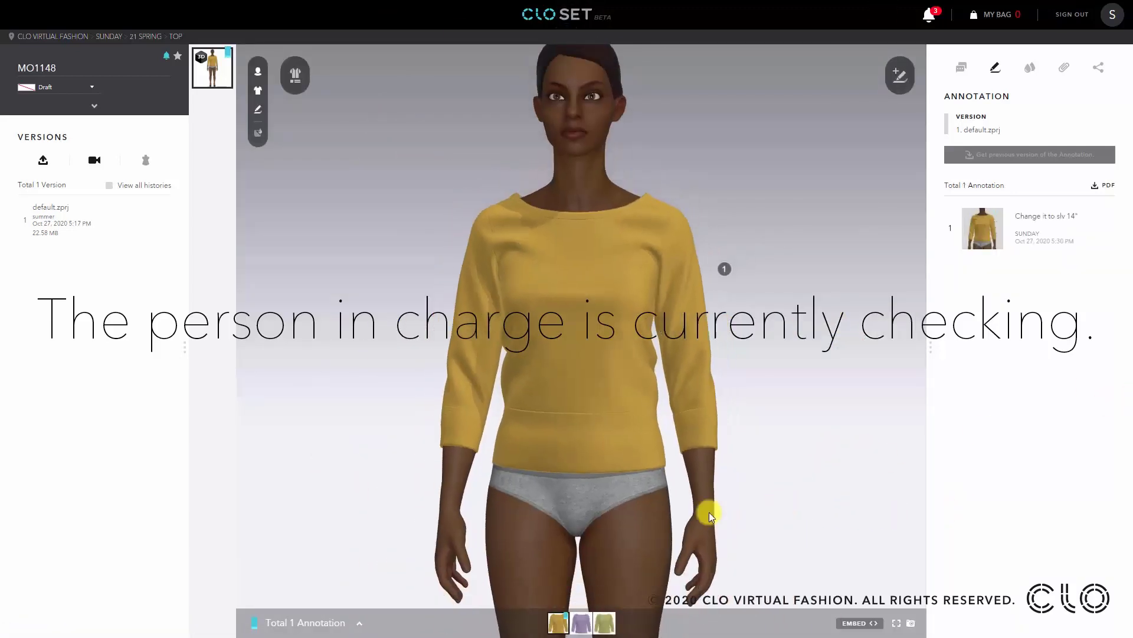
left_click(900, 75)
left_click(683, 248)
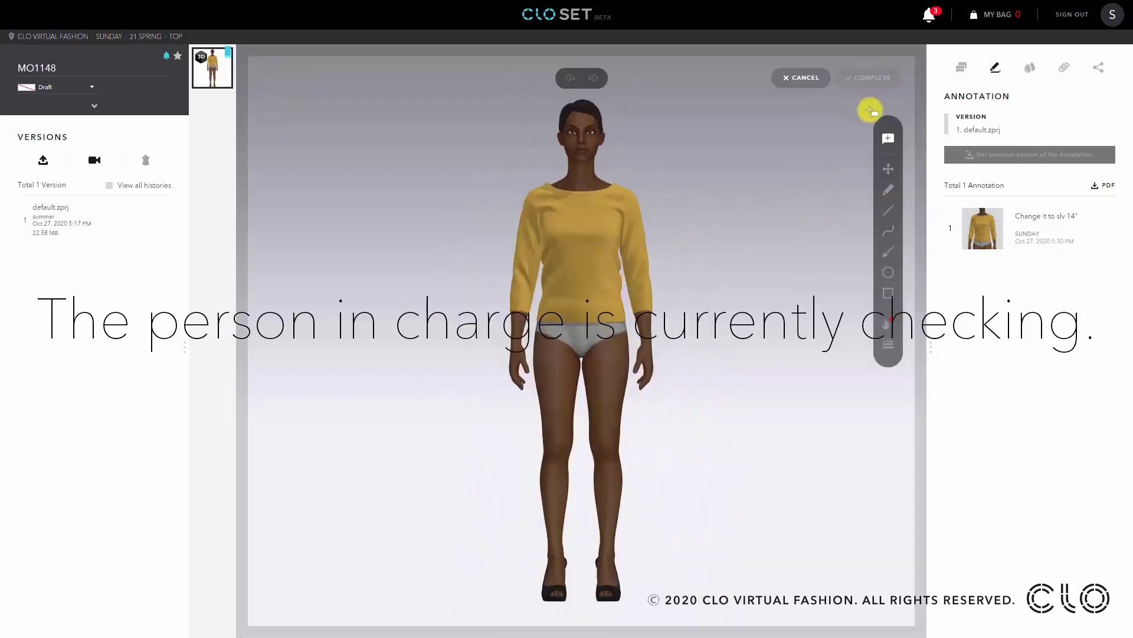
left_click(673, 172)
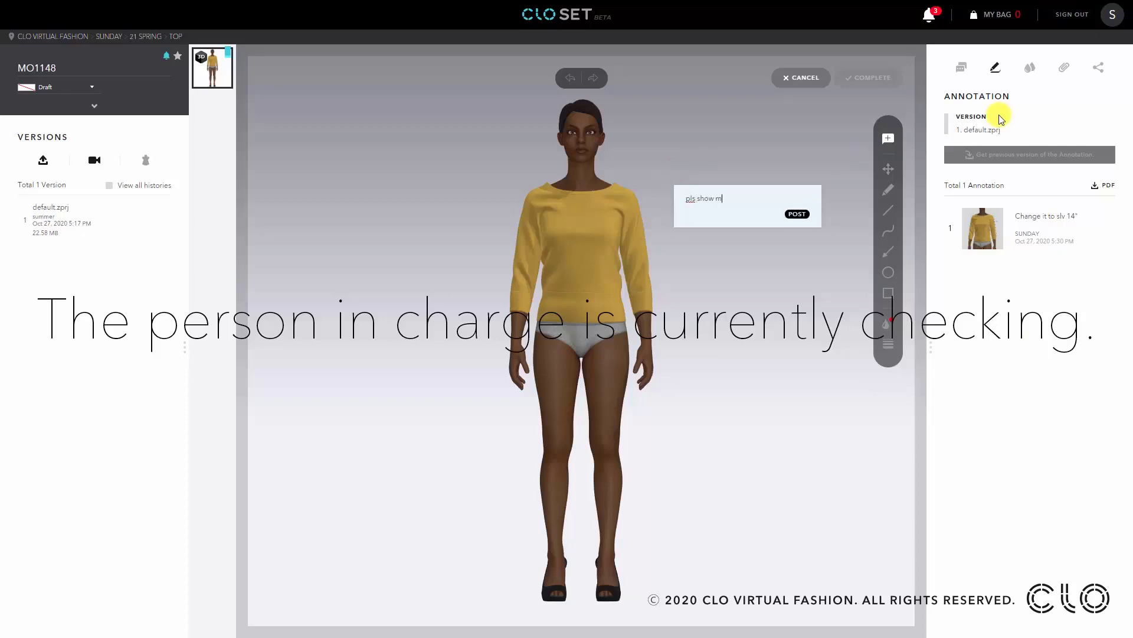
type("pls show me more color")
key("Return")
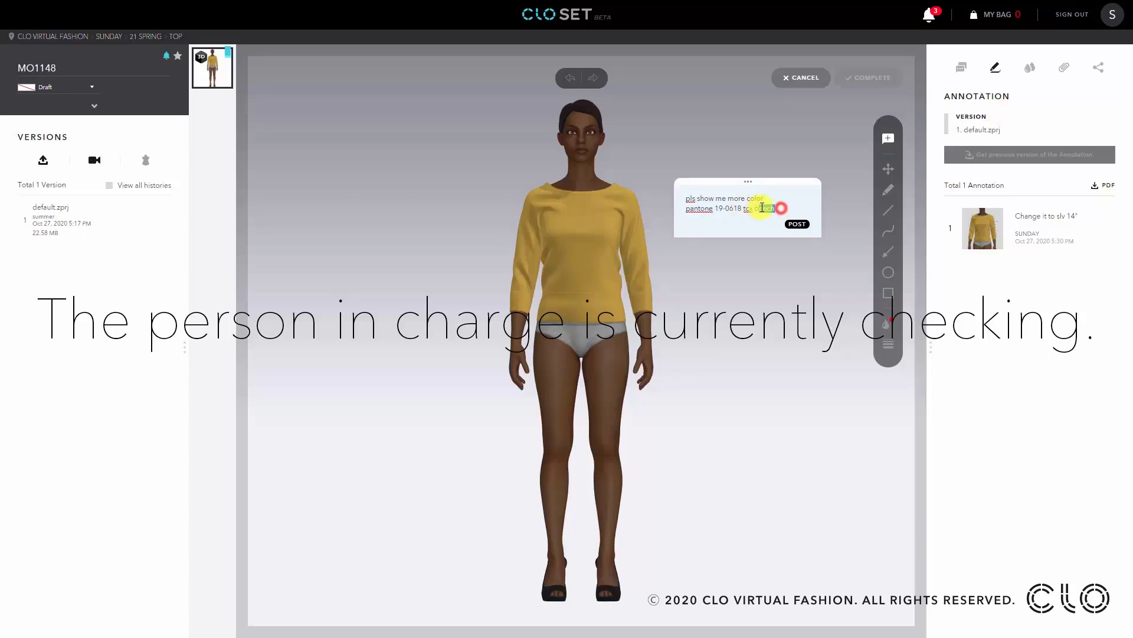
left_click(793, 206)
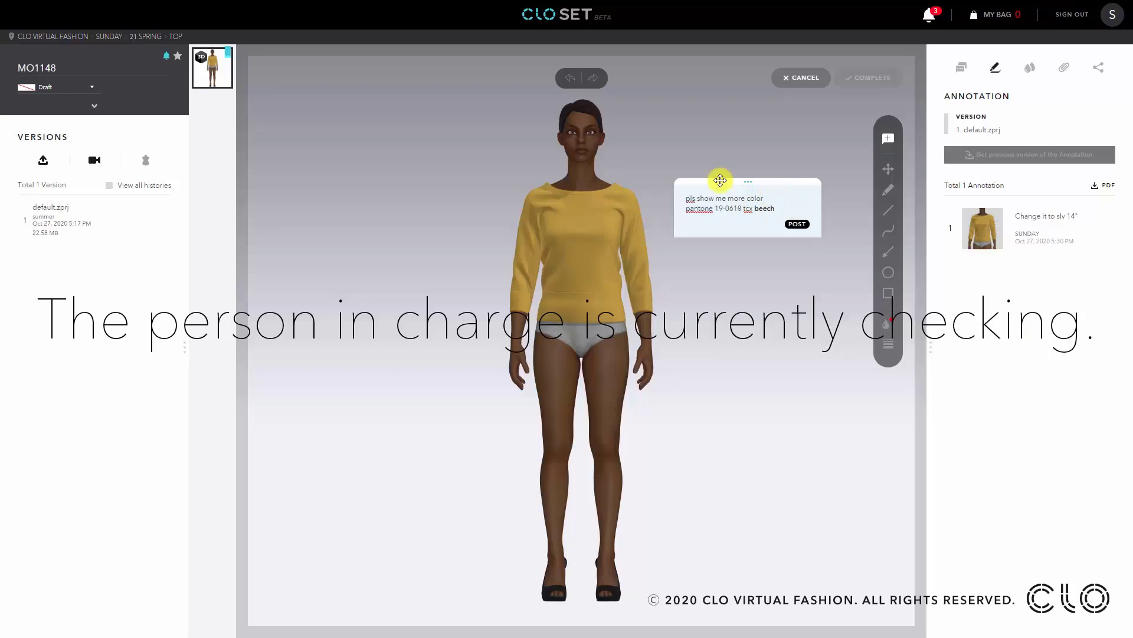
key("Return")
key("Return")
type("thx!")
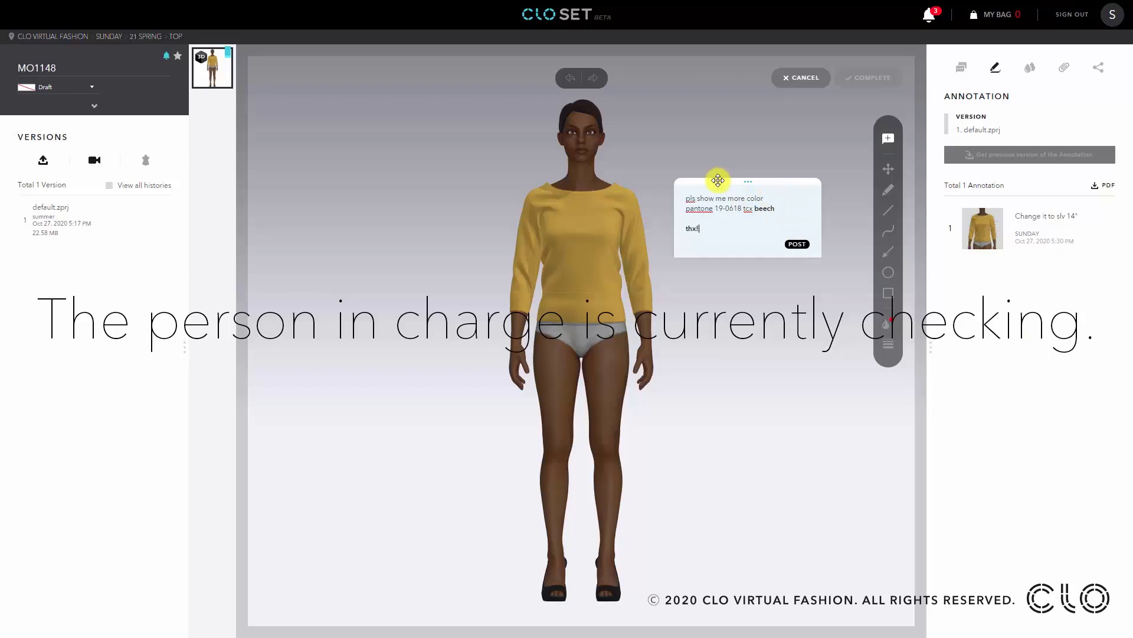
left_click(797, 244)
left_click(850, 81)
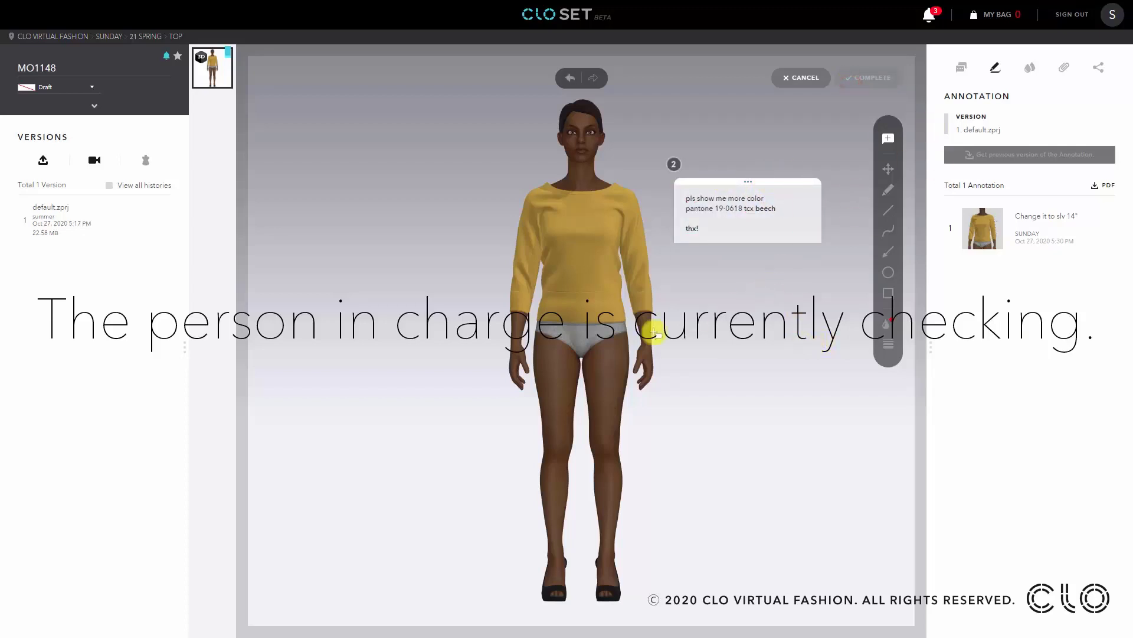
left_click(692, 359)
- Review the annotated style by switching between the three colorways and orbiting the view
left_click(583, 622)
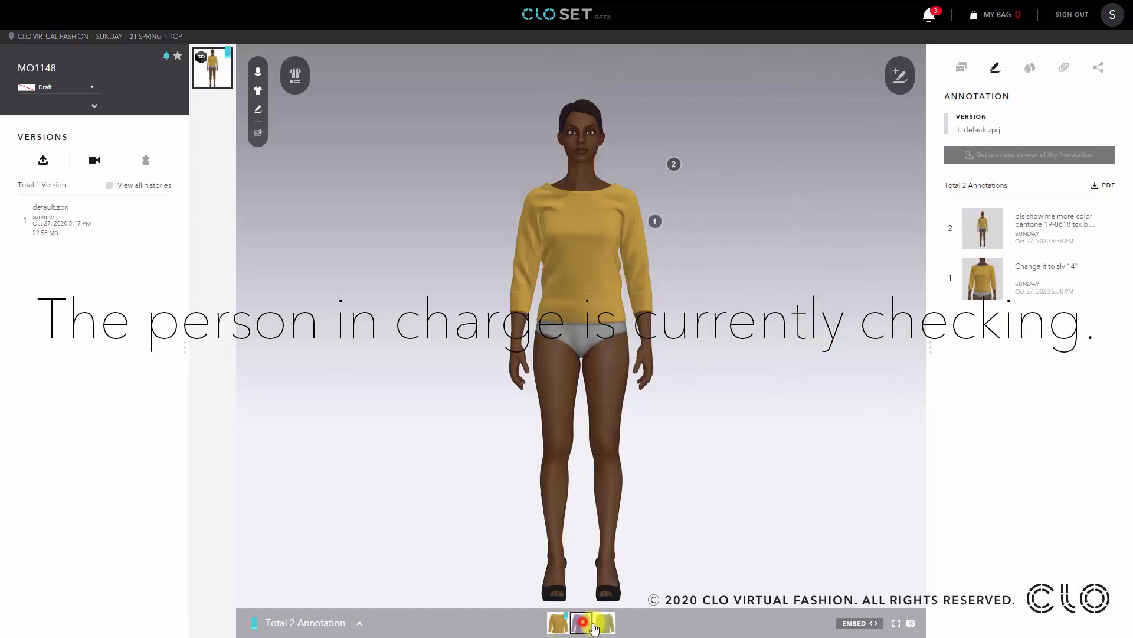
left_click(604, 624)
left_click(558, 622)
left_click(587, 621)
left_click_drag(774, 372, 541, 345)
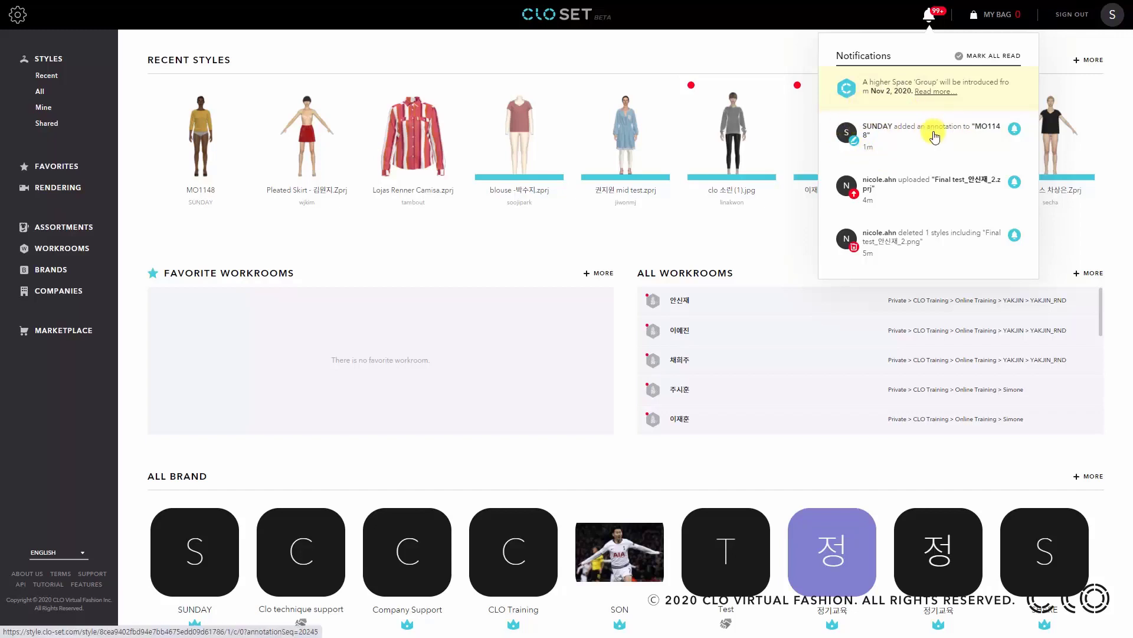
- Open the new annotation notification, view both annotations, and mark the color-request annotation as done
left_click(930, 131)
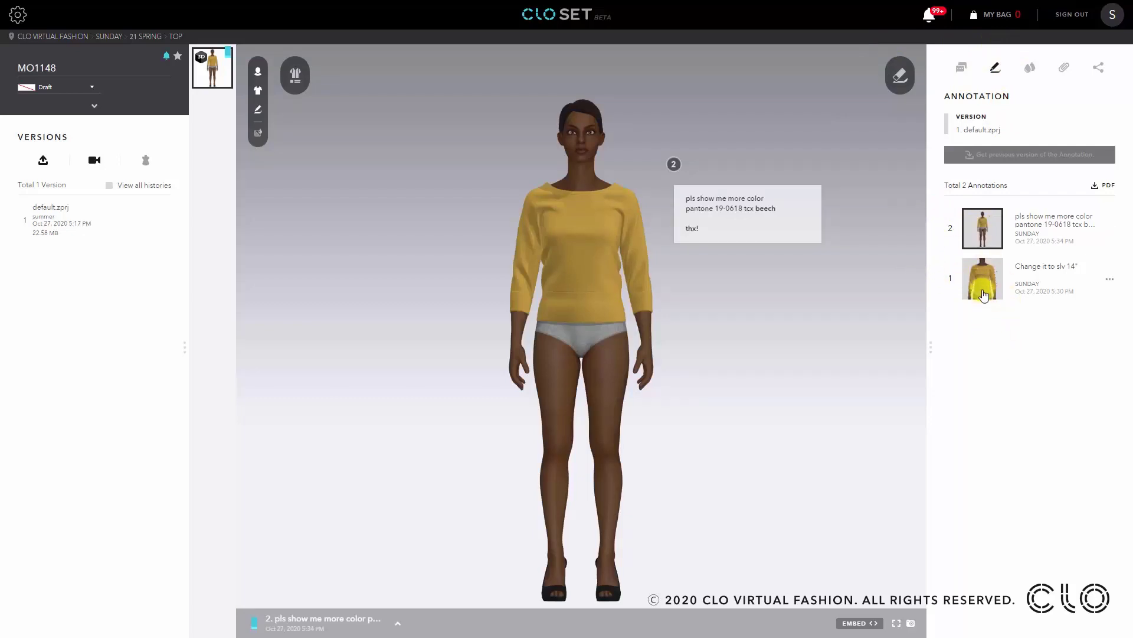
left_click(978, 278)
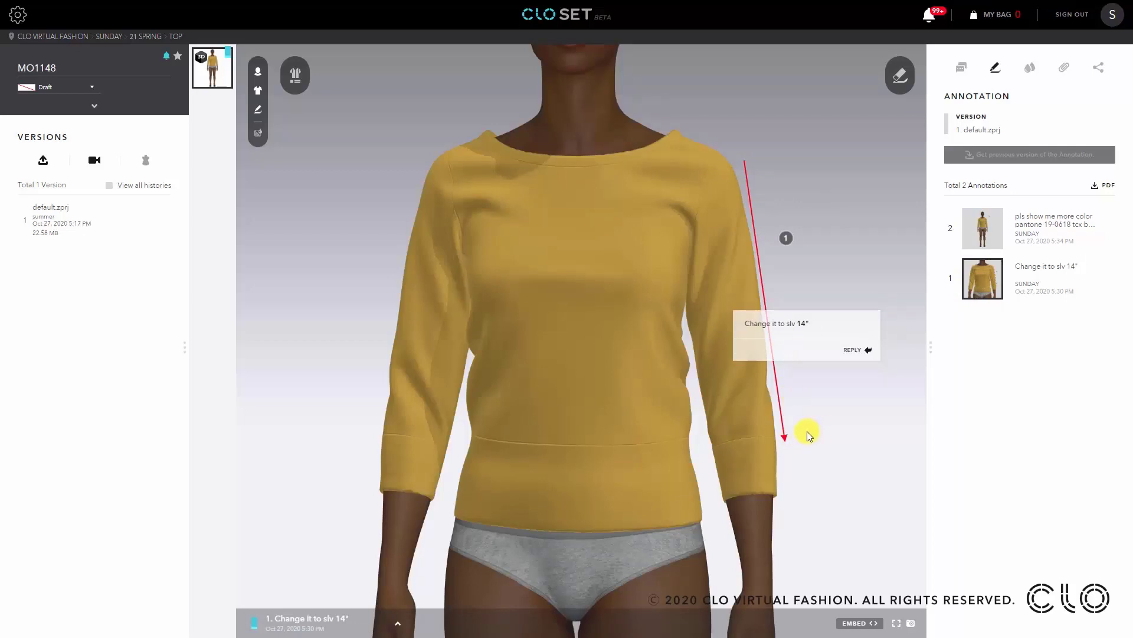
left_click(991, 225)
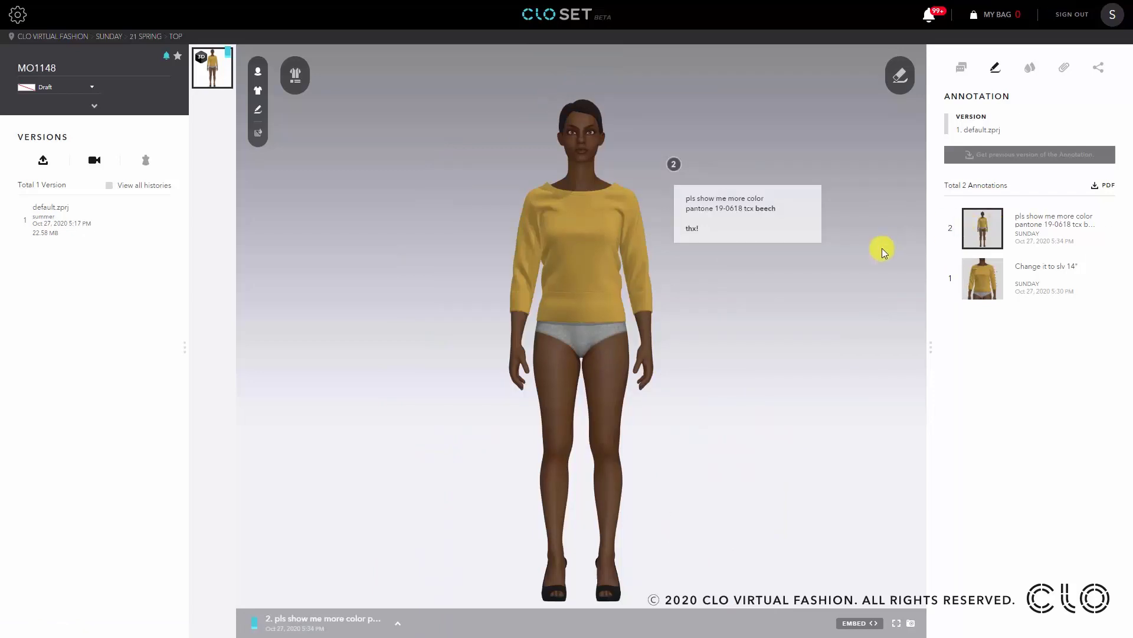
mouse_move(748, 217)
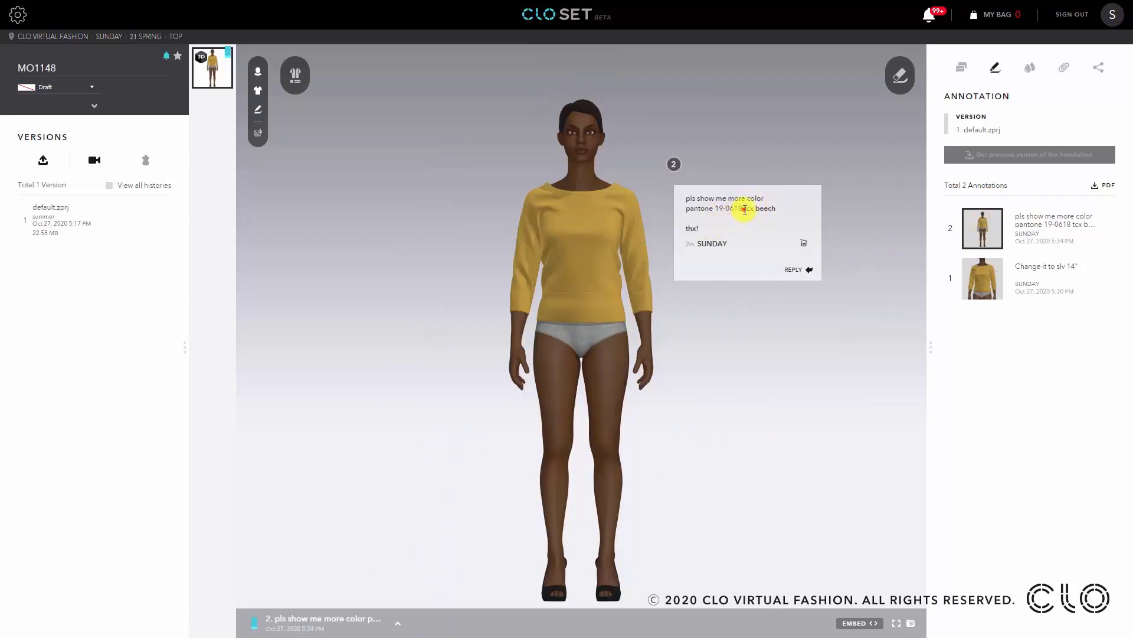
left_click(749, 213)
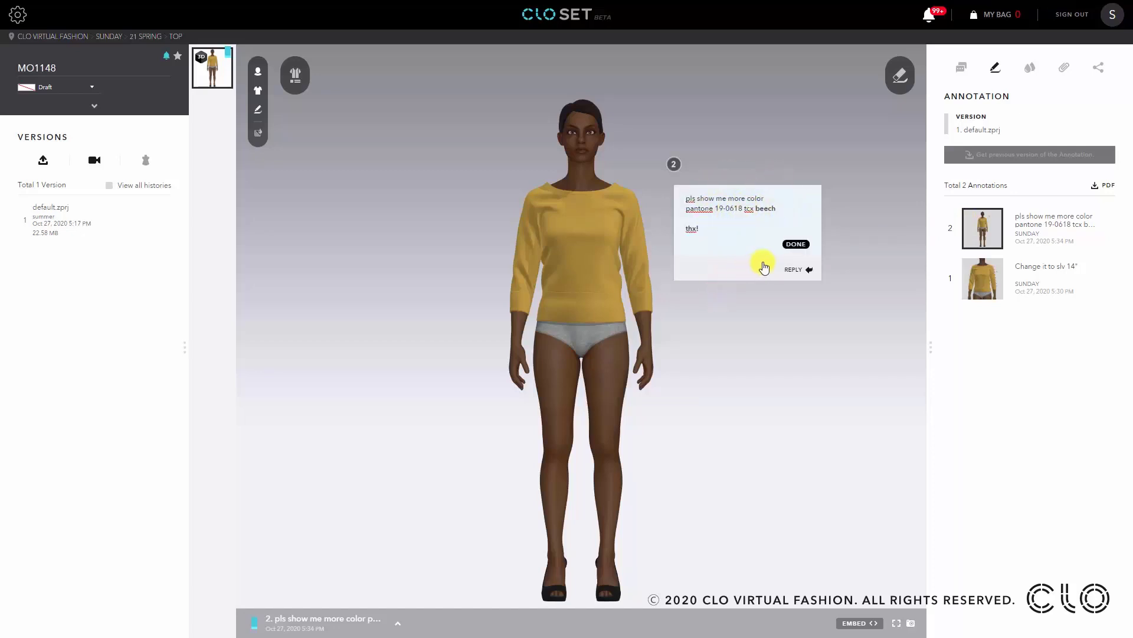
left_click(793, 245)
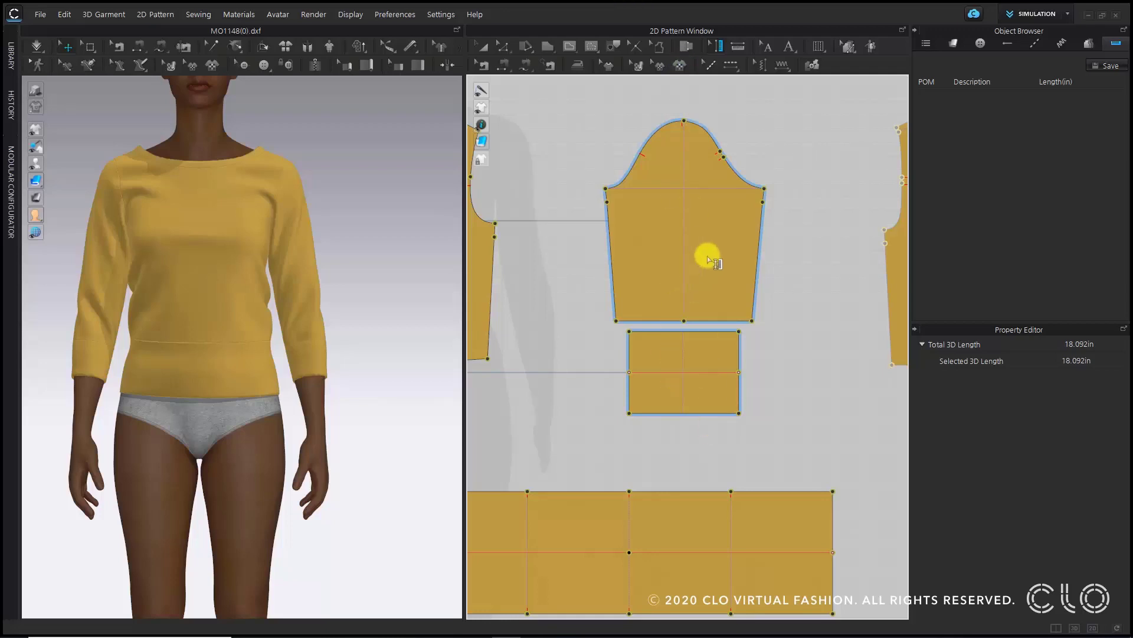
- Back in CLO 3D, create a point of measure running from the sleeve cap down through the cuff
left_click(771, 122)
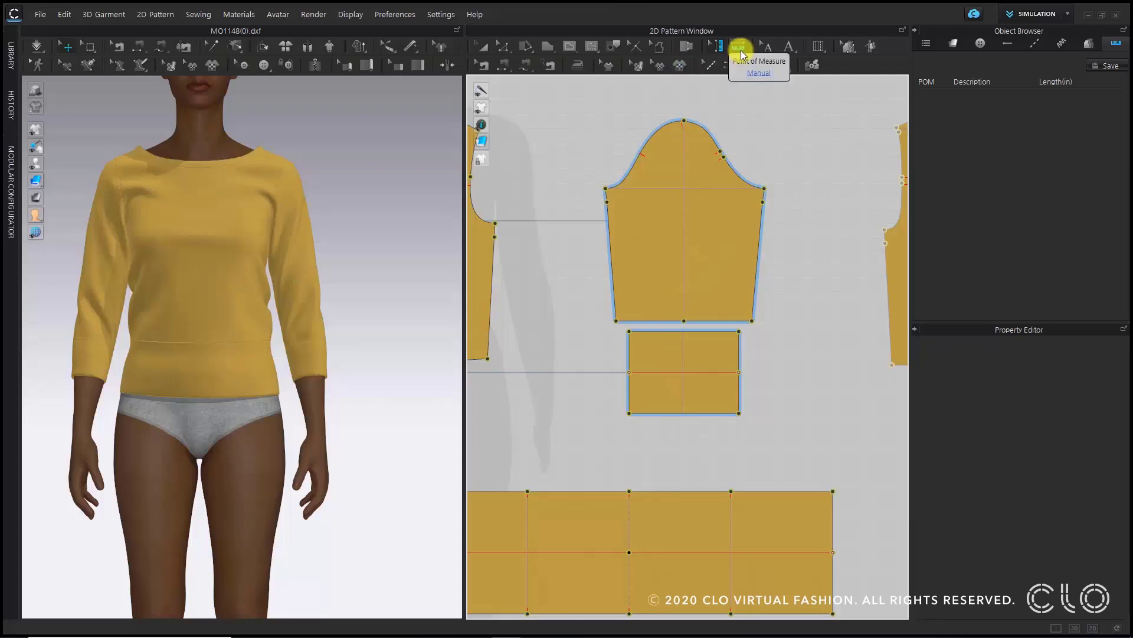
left_click(741, 47)
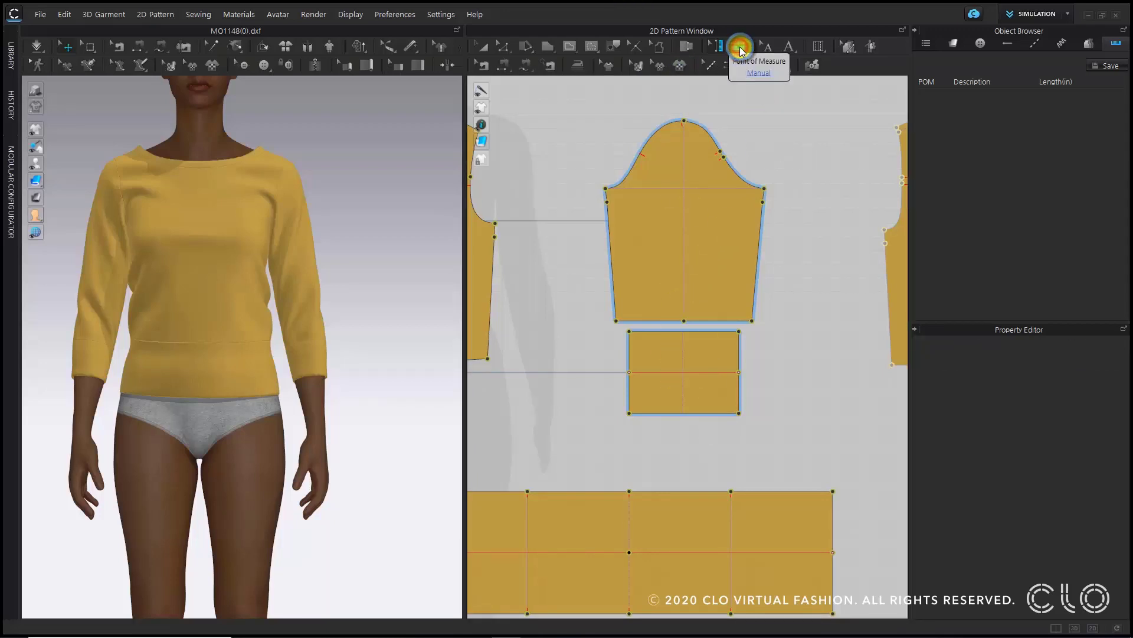
left_click(679, 119)
scroll(679, 120, "up", 5)
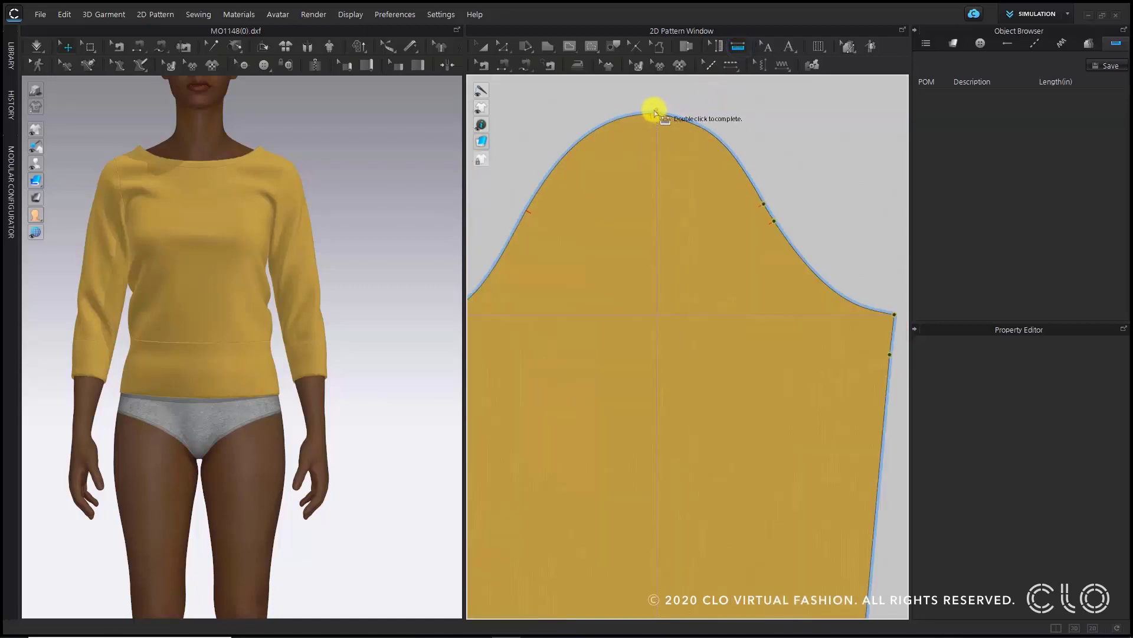
scroll(654, 113, "down", 4)
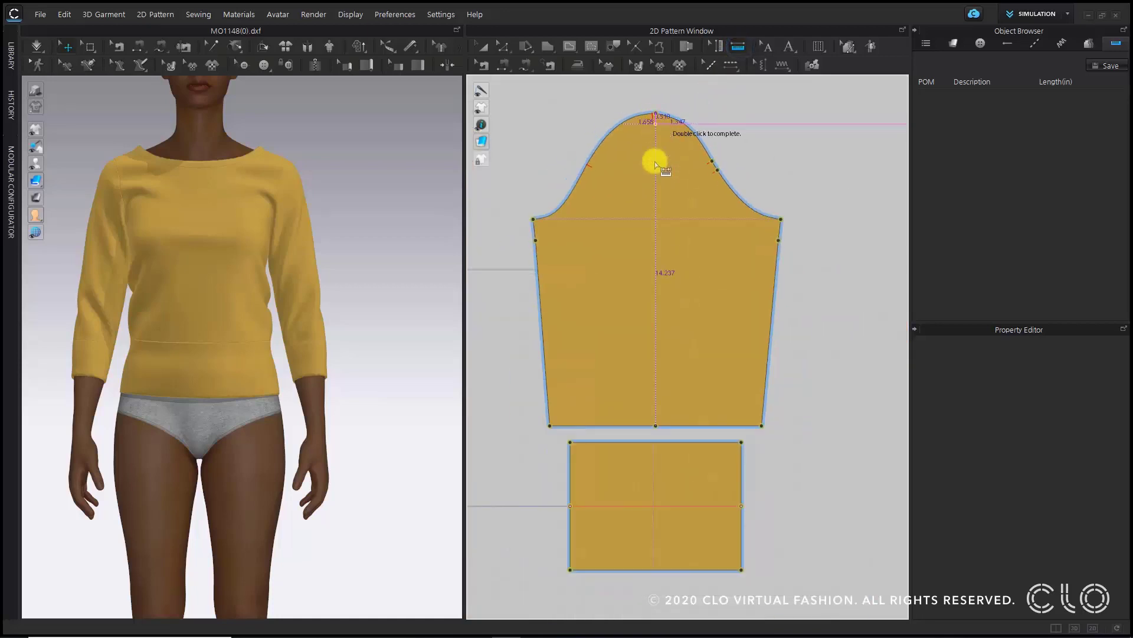
scroll(660, 410, "up", 4)
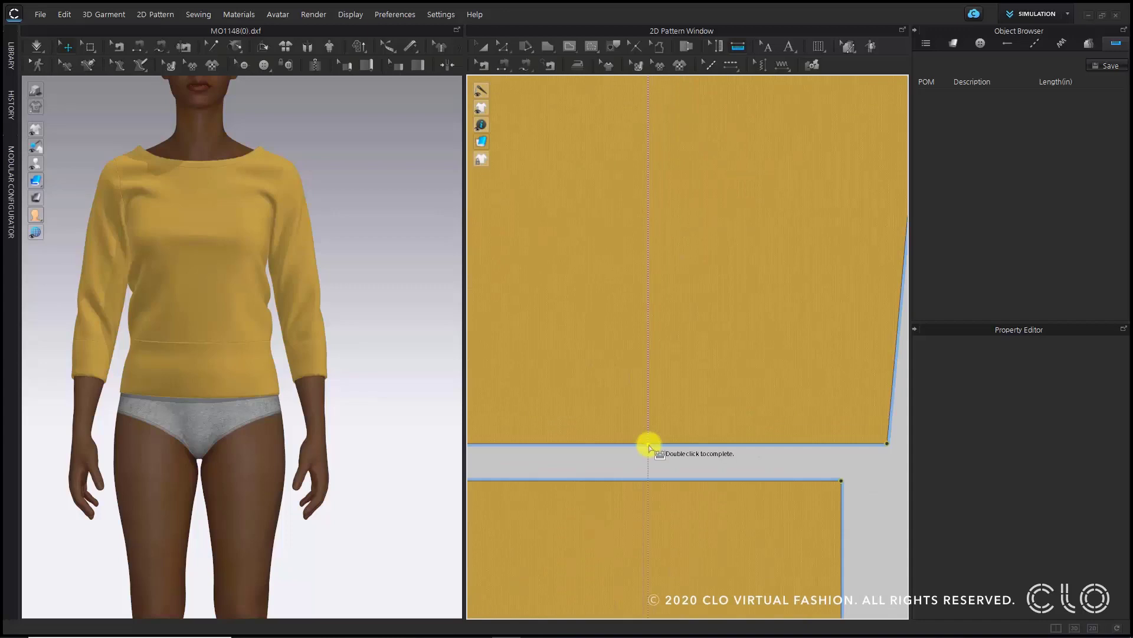
left_click(648, 444)
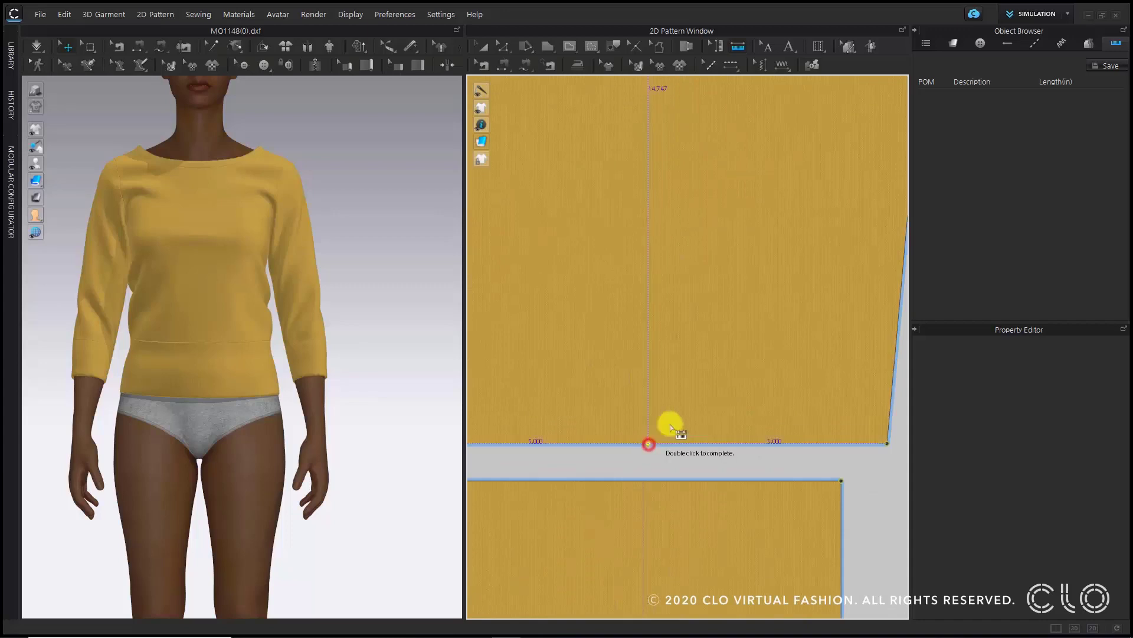
left_click(650, 481)
middle_click_drag(647, 537, 625, 328)
scroll(625, 333, "down", 2)
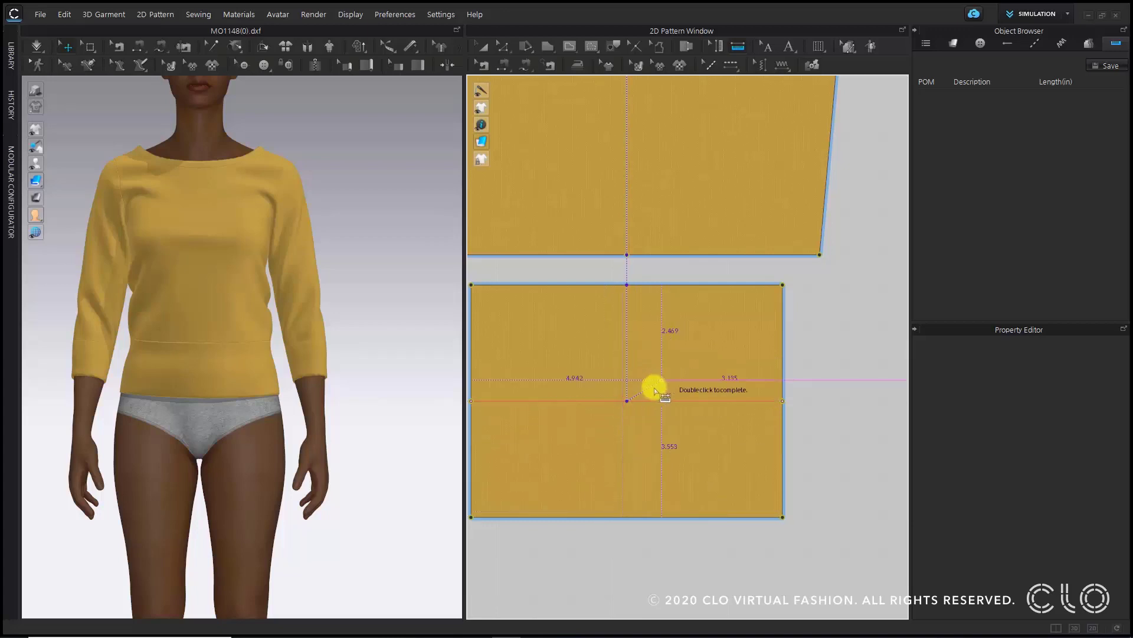
double_click(633, 403)
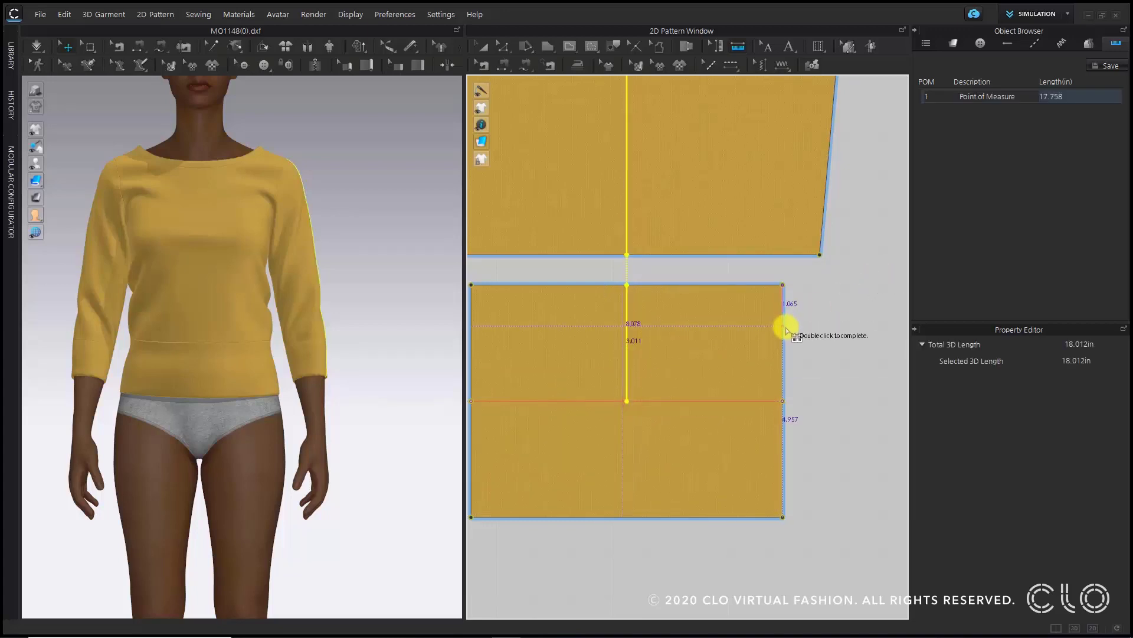
scroll(787, 328, "down", 3)
middle_click_drag(785, 299, 727, 386)
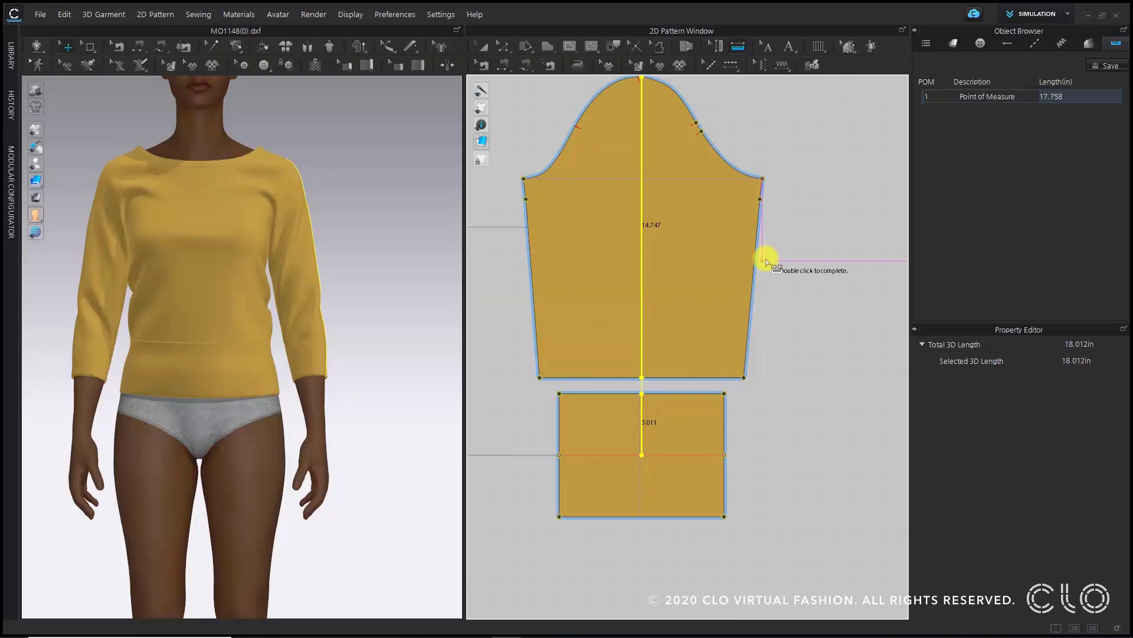
left_click(505, 47)
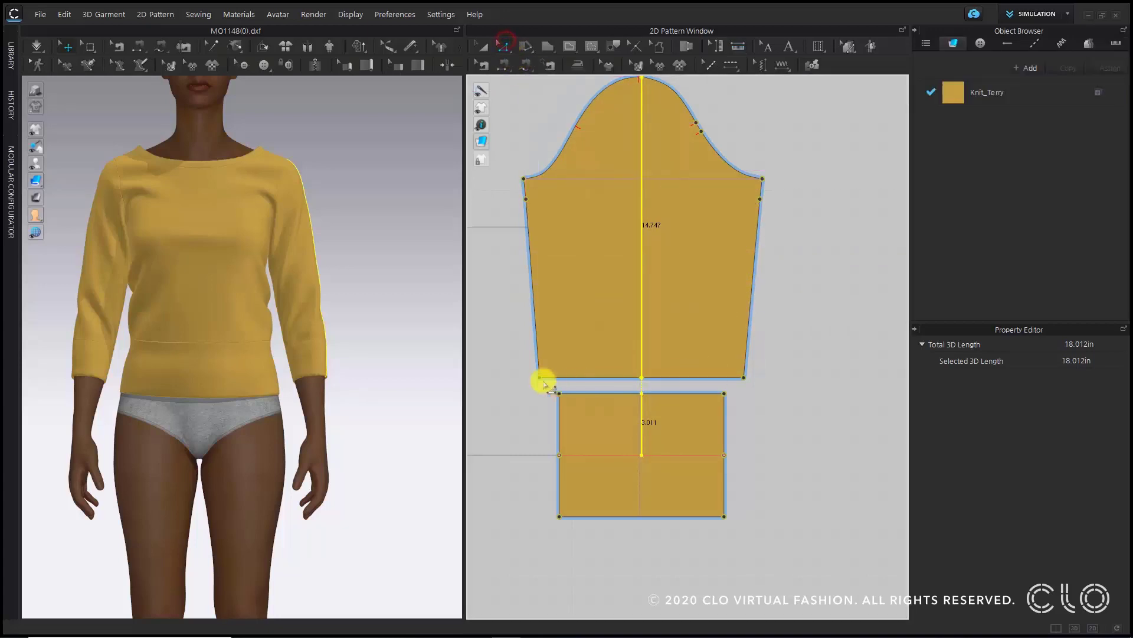
left_click_drag(515, 346, 771, 387)
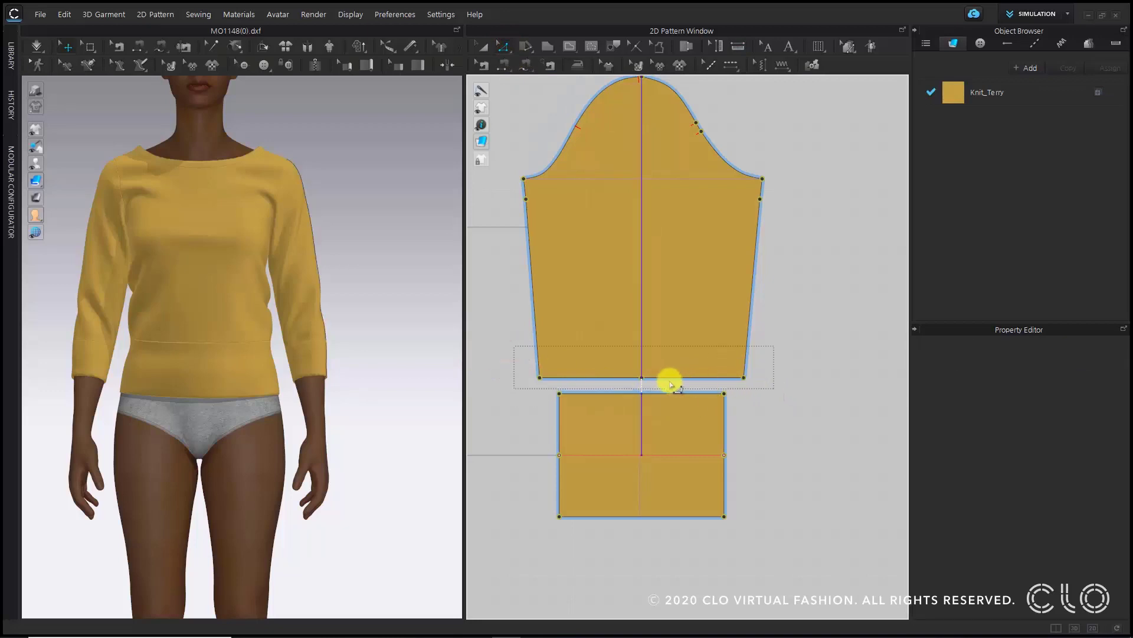
left_click(661, 377)
left_click(477, 295)
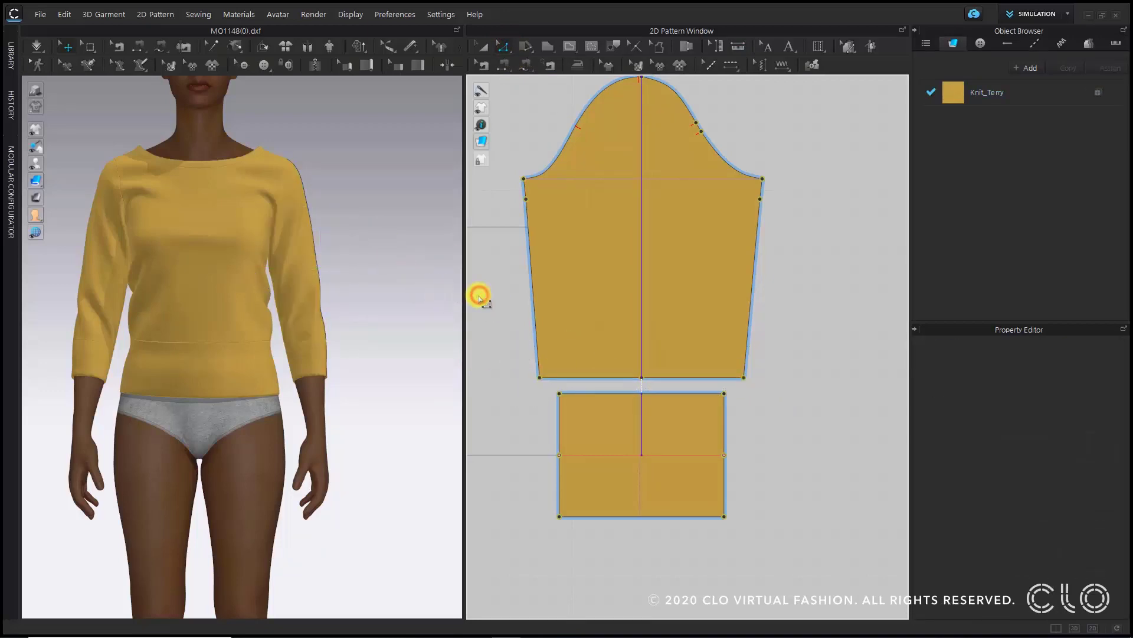
left_click_drag(463, 179, 566, 188)
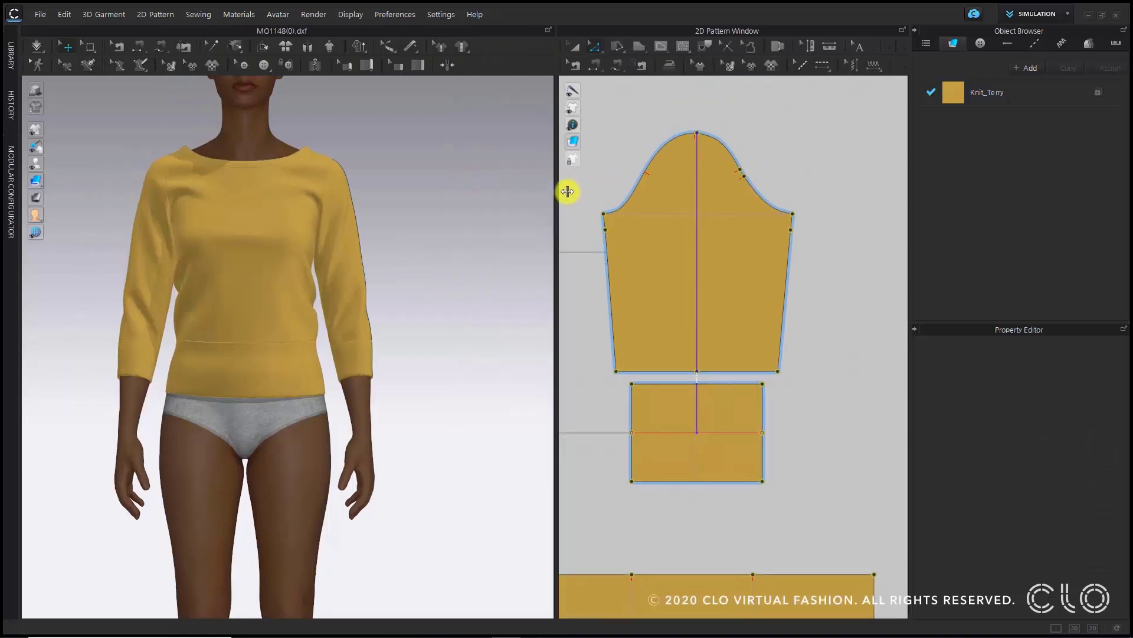
right_click_drag(359, 335, 270, 316)
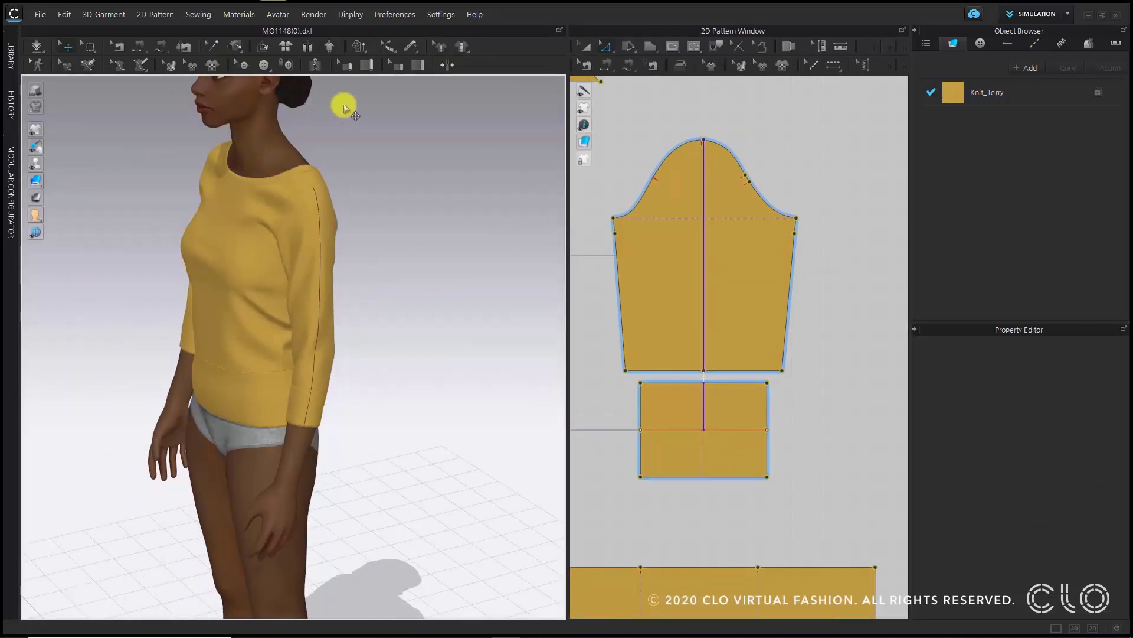
- Switch the garment to low-resolution mode and confirm its low-res properties with a 10 mm particle distance
left_click(361, 46)
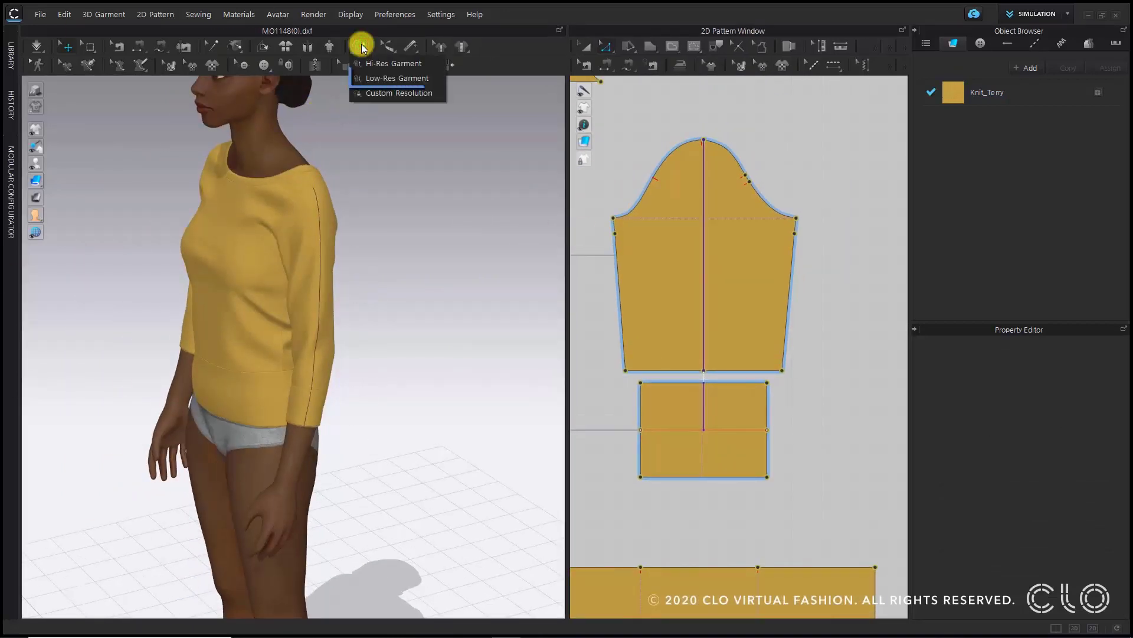
left_click(398, 78)
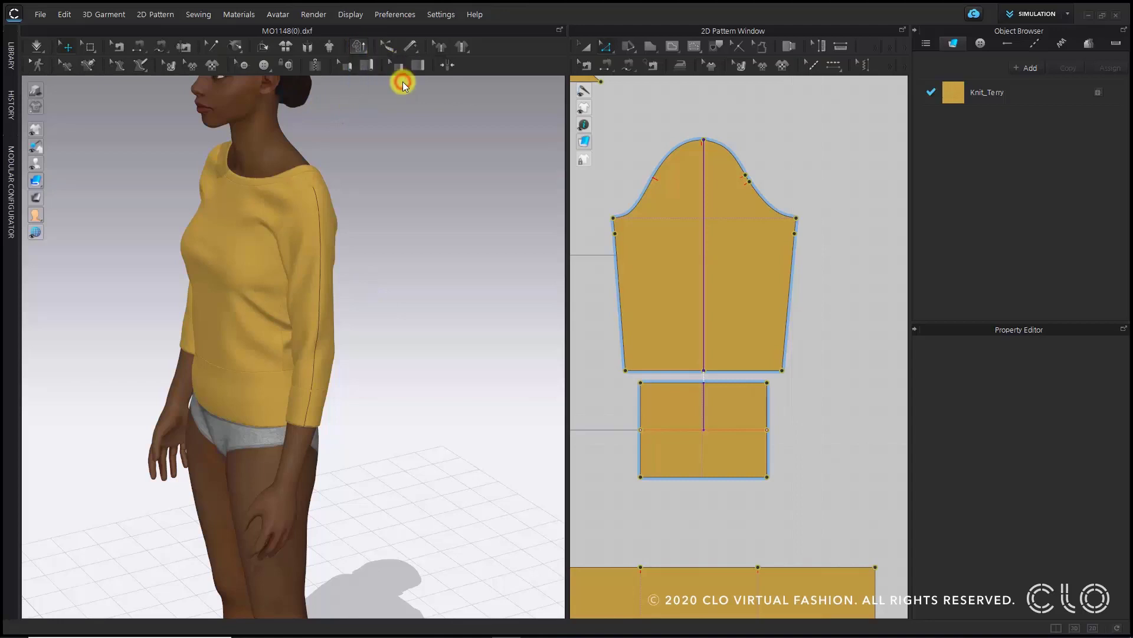
left_click(610, 231)
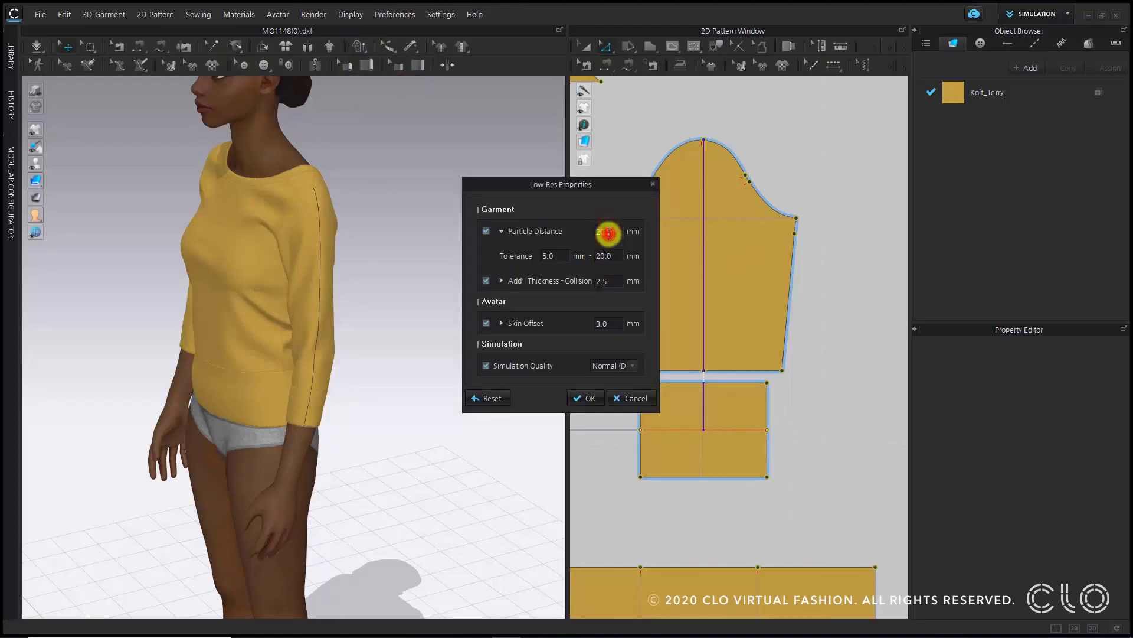
double_click(609, 234)
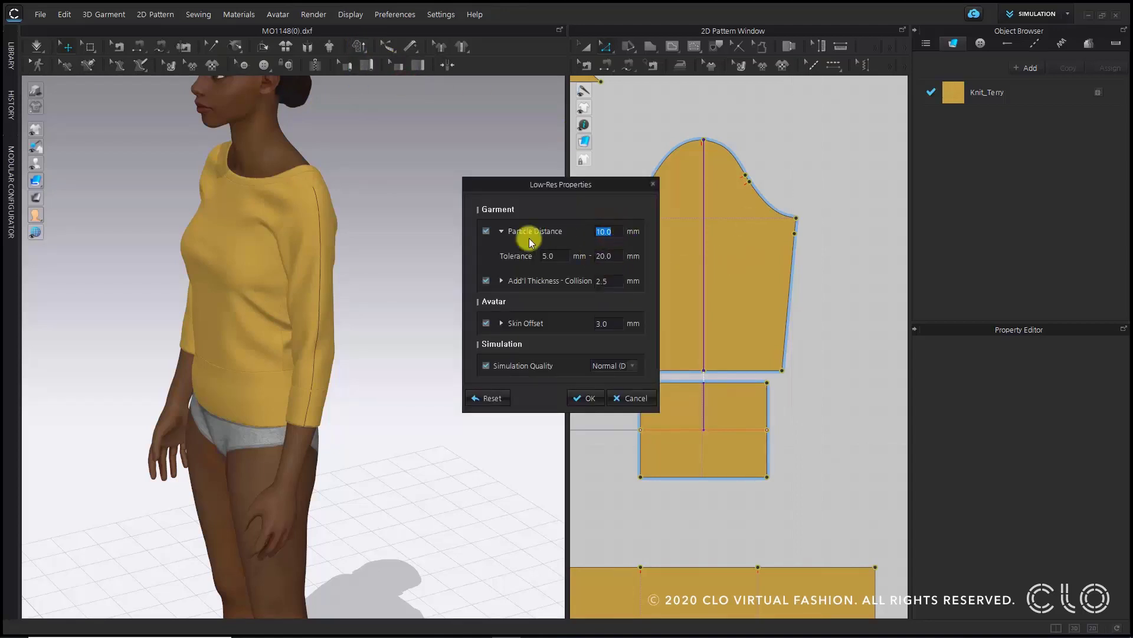
left_click(577, 400)
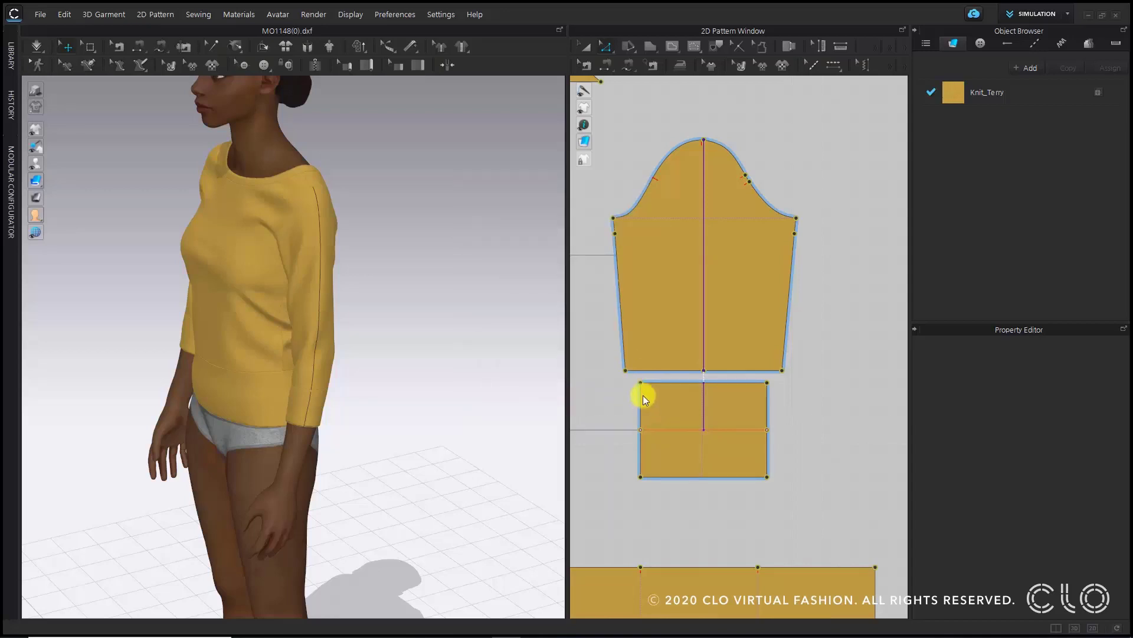
- Inspect the draped garment from several angles, selecting the sleeve cuffs and hem band to check them
left_click(553, 352)
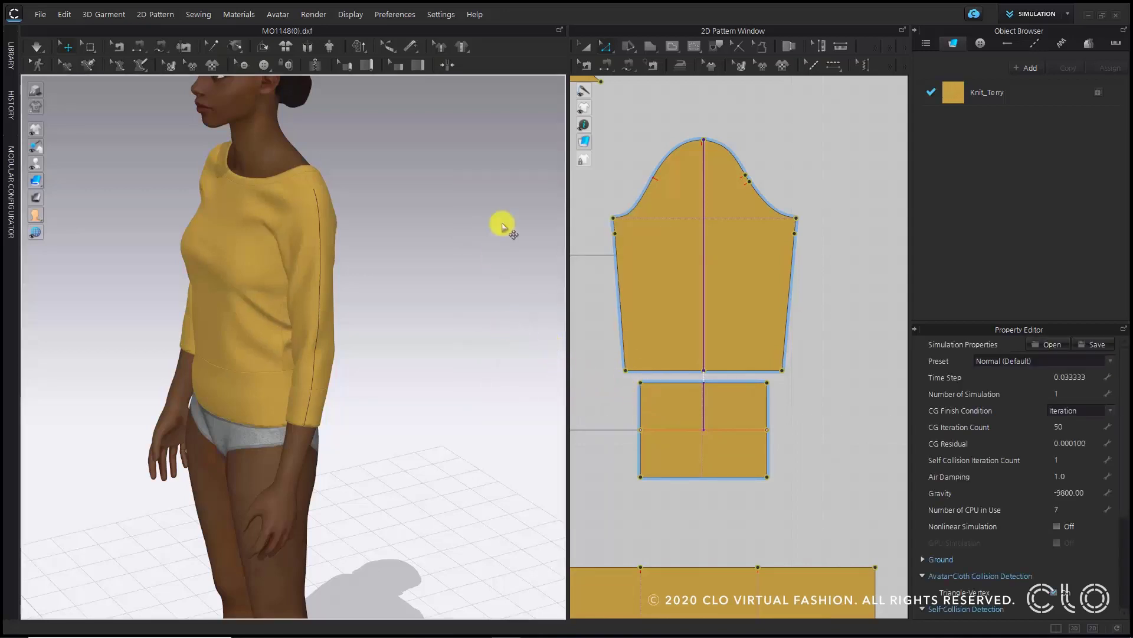
right_click_drag(479, 243, 498, 248)
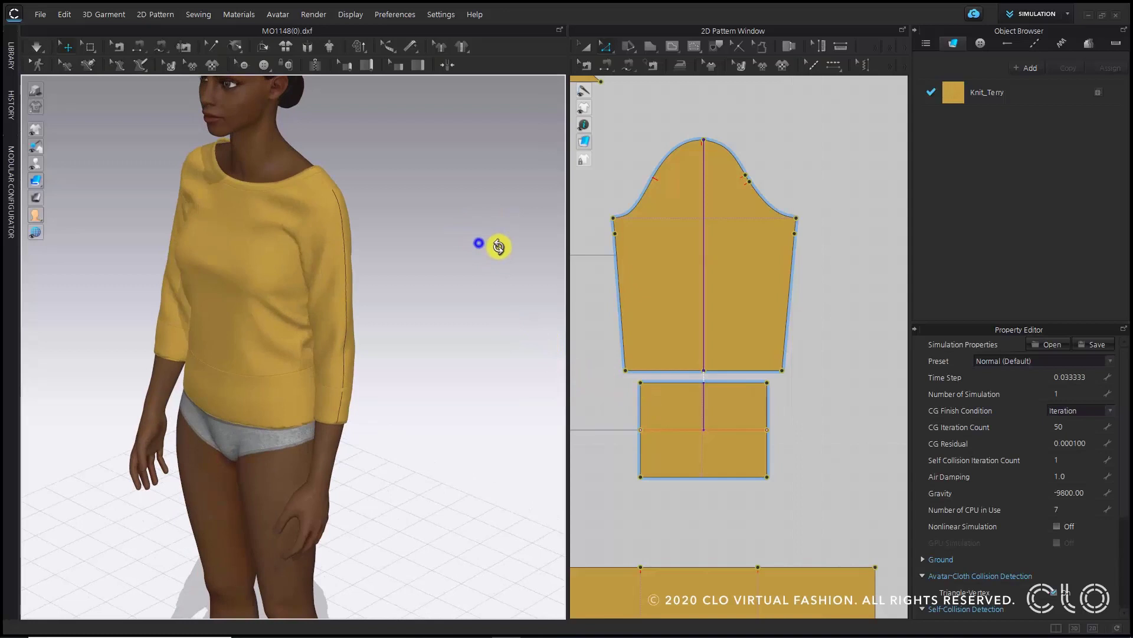
left_click(281, 183)
left_click(319, 413)
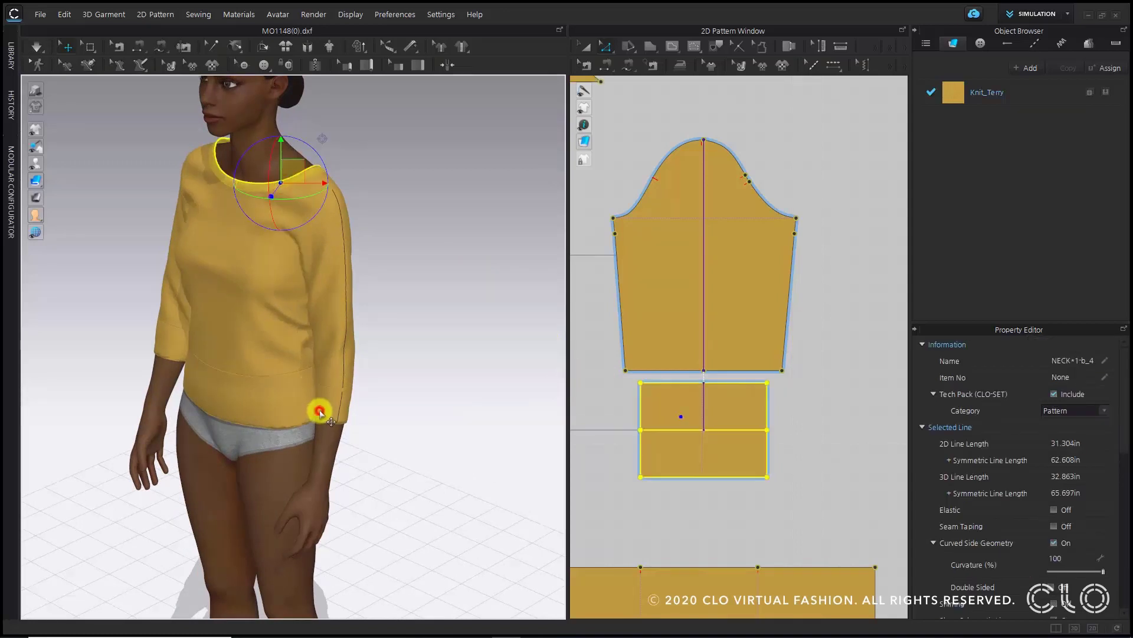
left_click(171, 351)
left_click(213, 401)
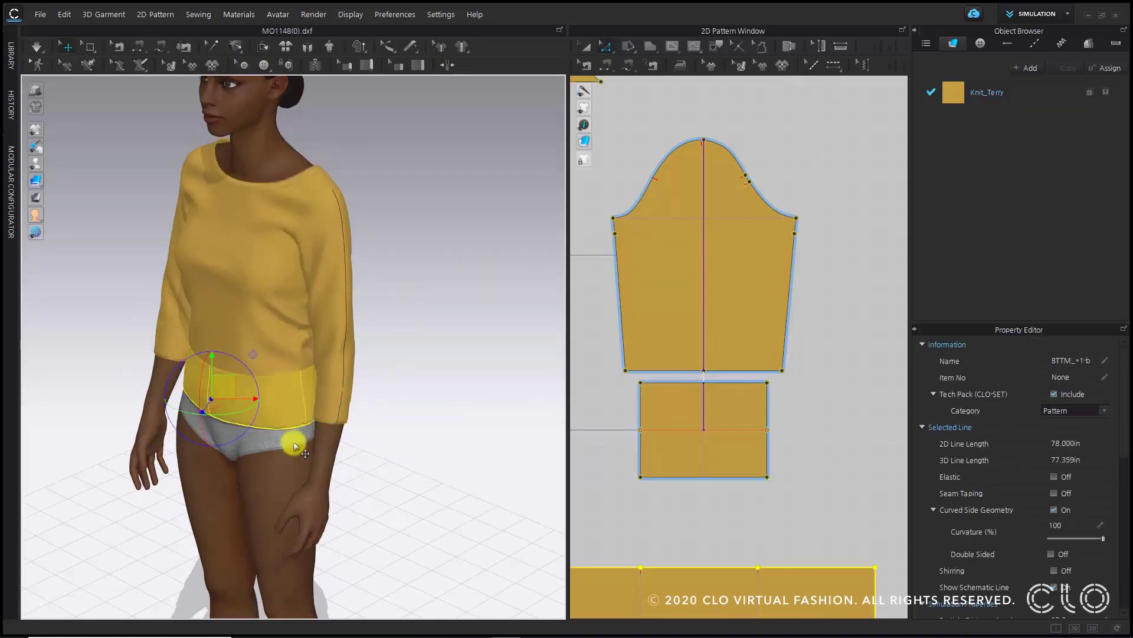
right_click_drag(469, 356, 515, 342)
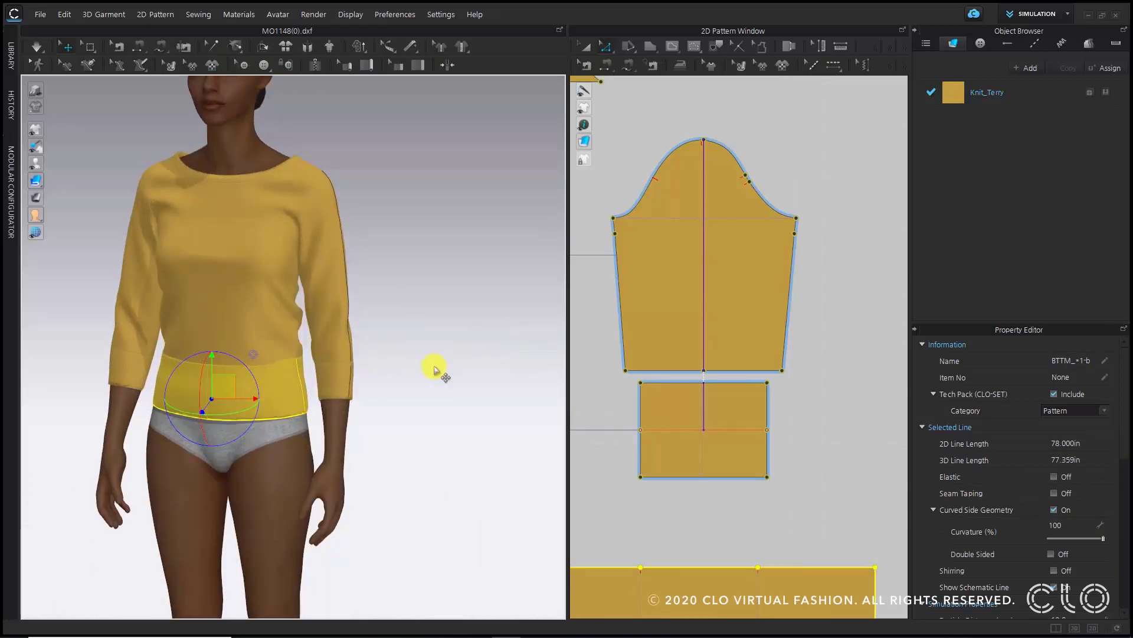
middle_click_drag(435, 365, 477, 376)
scroll(685, 405, "up", 4)
scroll(304, 405, "up", 2)
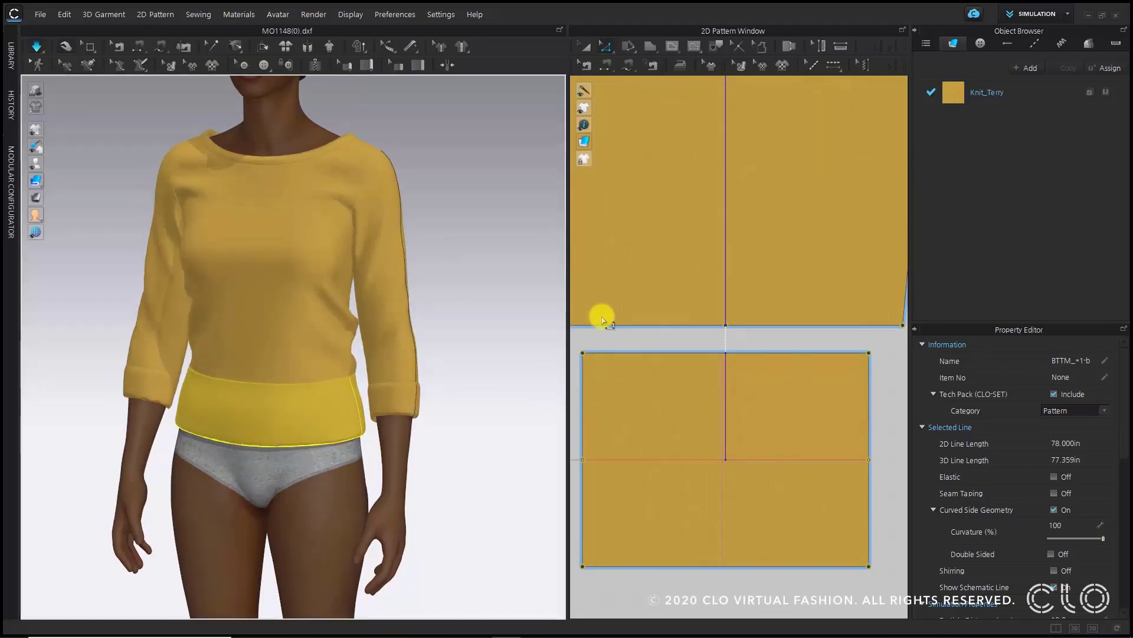
scroll(799, 423, "down", 4)
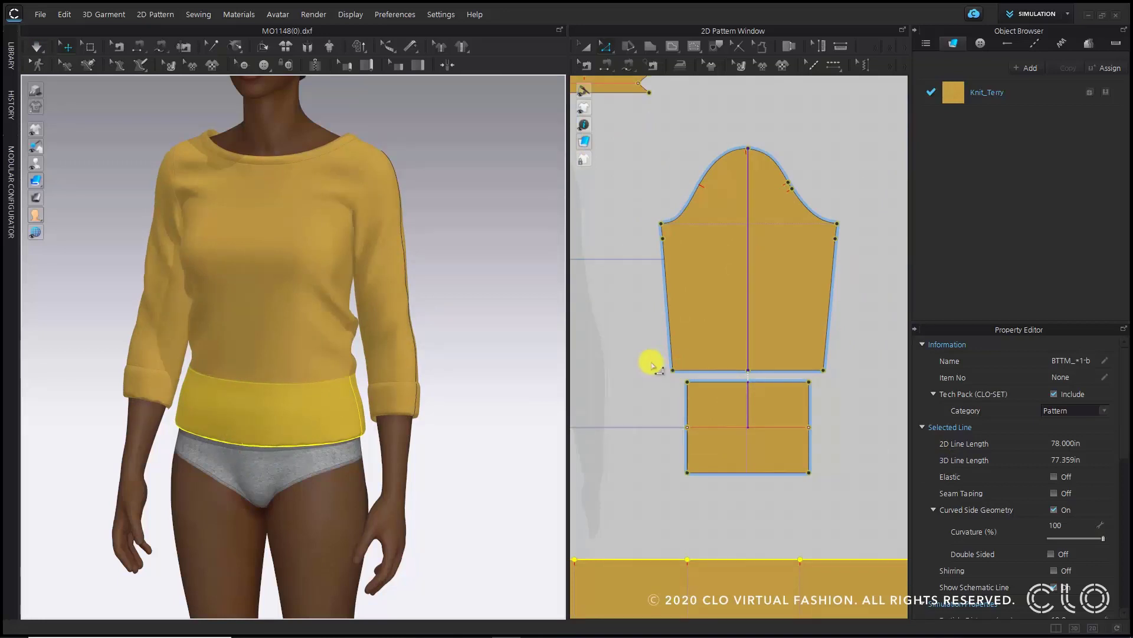
- Shorten the sleeve by moving its hem line up a distance of 3.5 in
left_click(651, 365)
left_click_drag(663, 351, 834, 381)
left_click(759, 370)
scroll(757, 370, "up", 4)
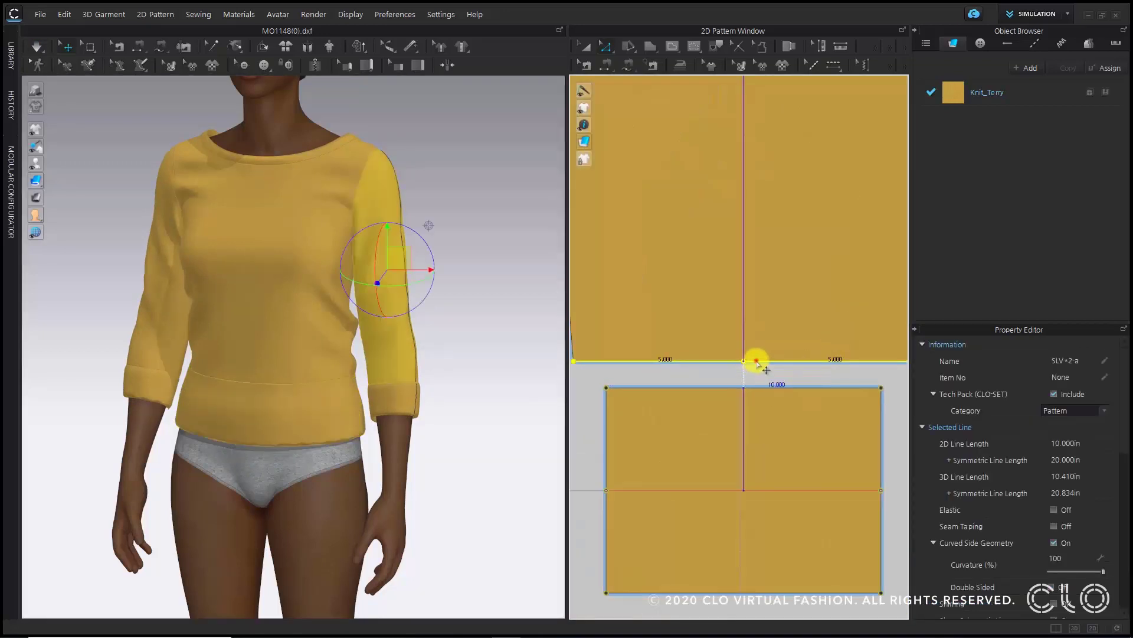
left_click_drag(756, 361, 760, 289, "ctrl")
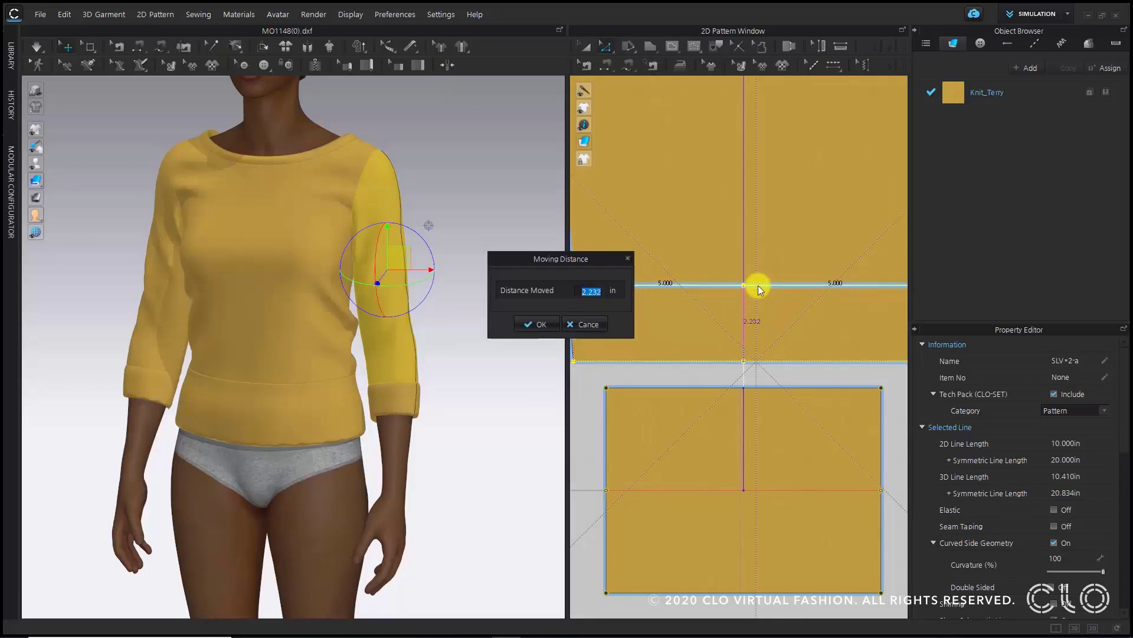
type("3")
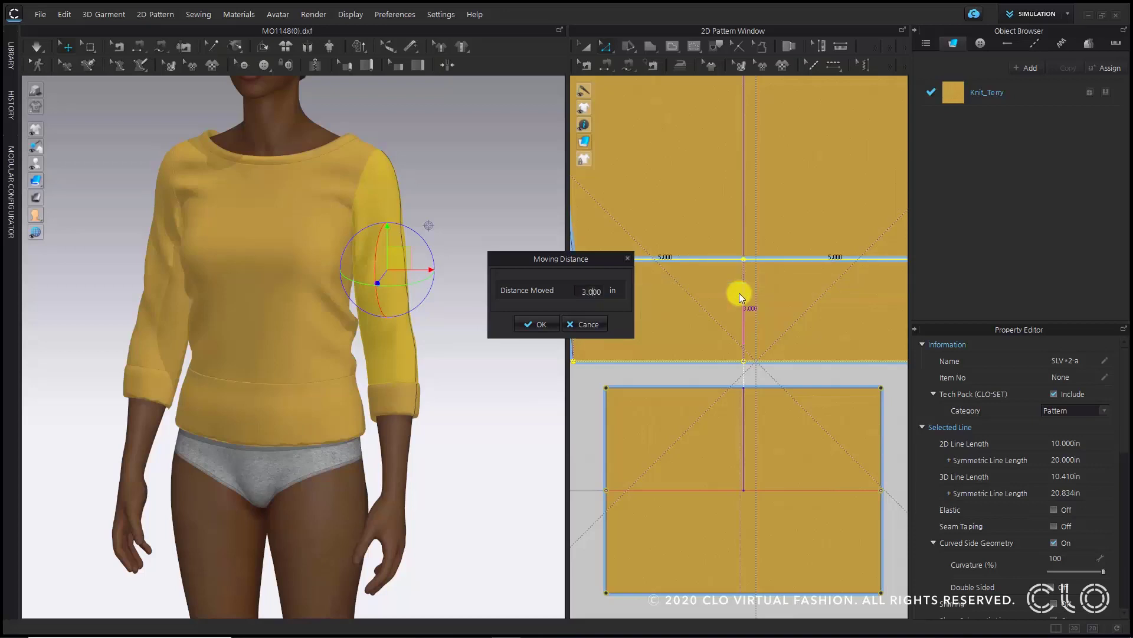
key("BackSpace")
type("5")
key("Return")
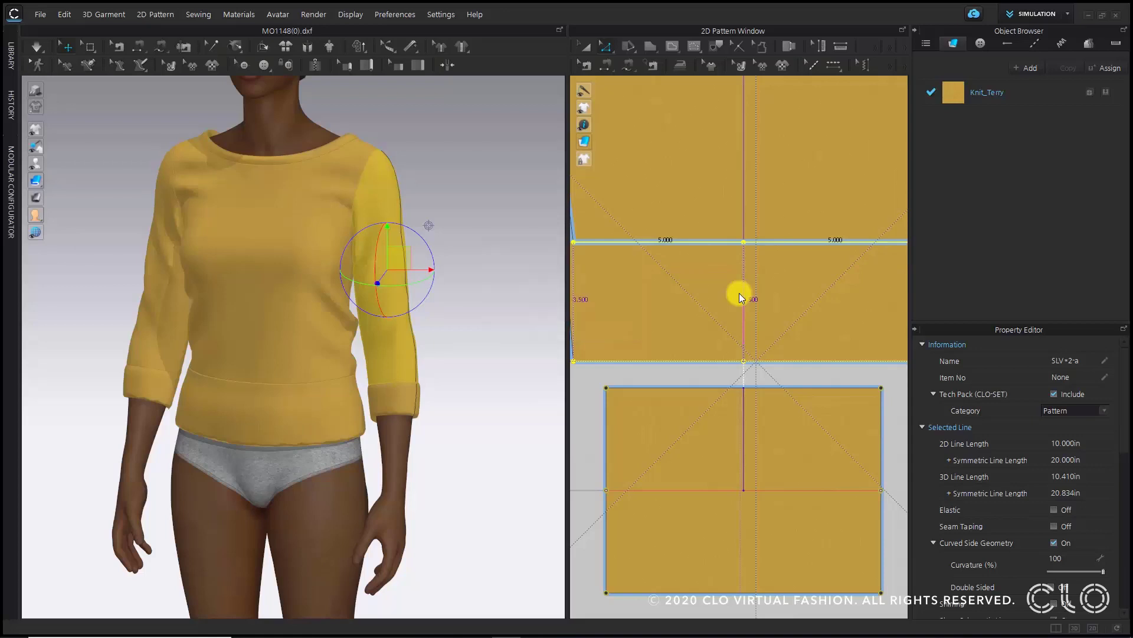
- Select both cuffs and run the simulation so they settle onto the shortened sleeves
scroll(658, 347, "down", 5)
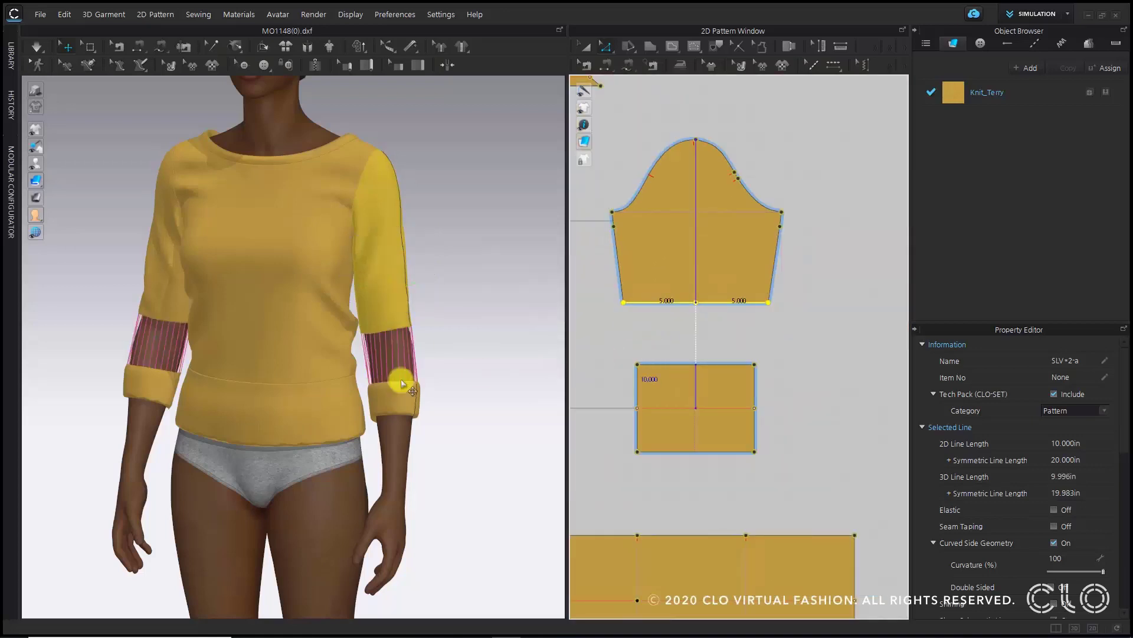
left_click(146, 362)
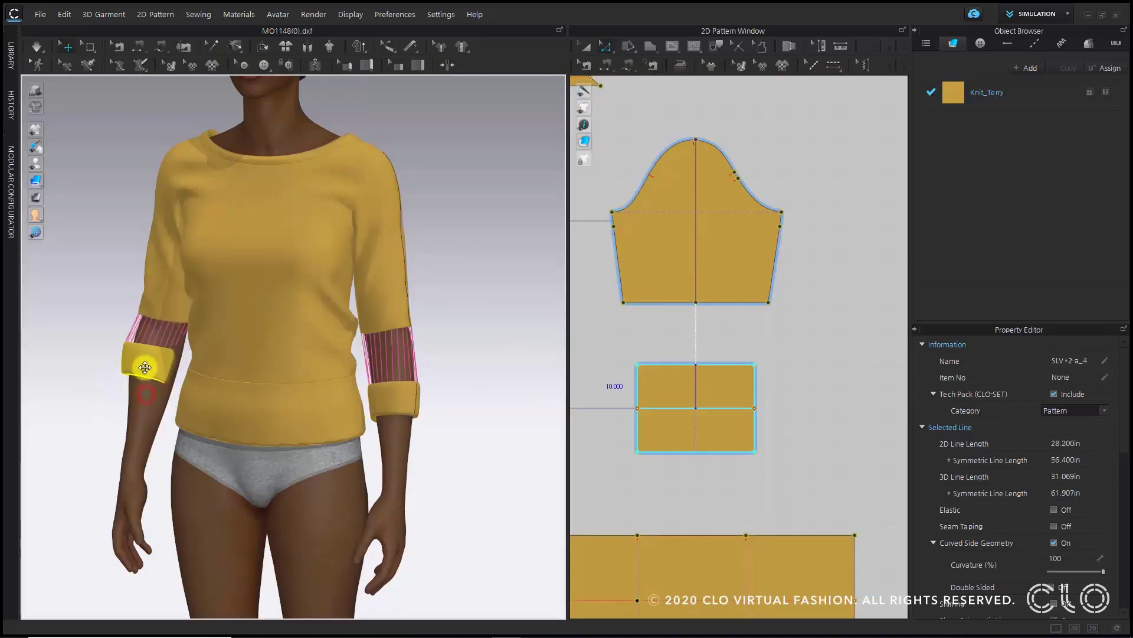
left_click(397, 371)
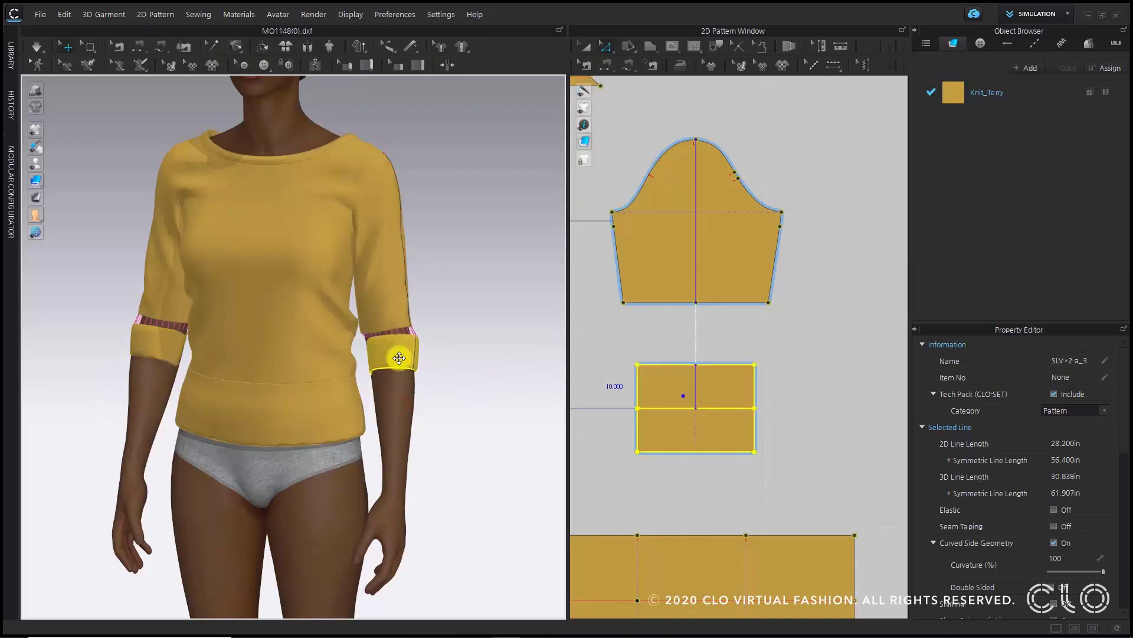
right_click_drag(419, 399, 443, 397)
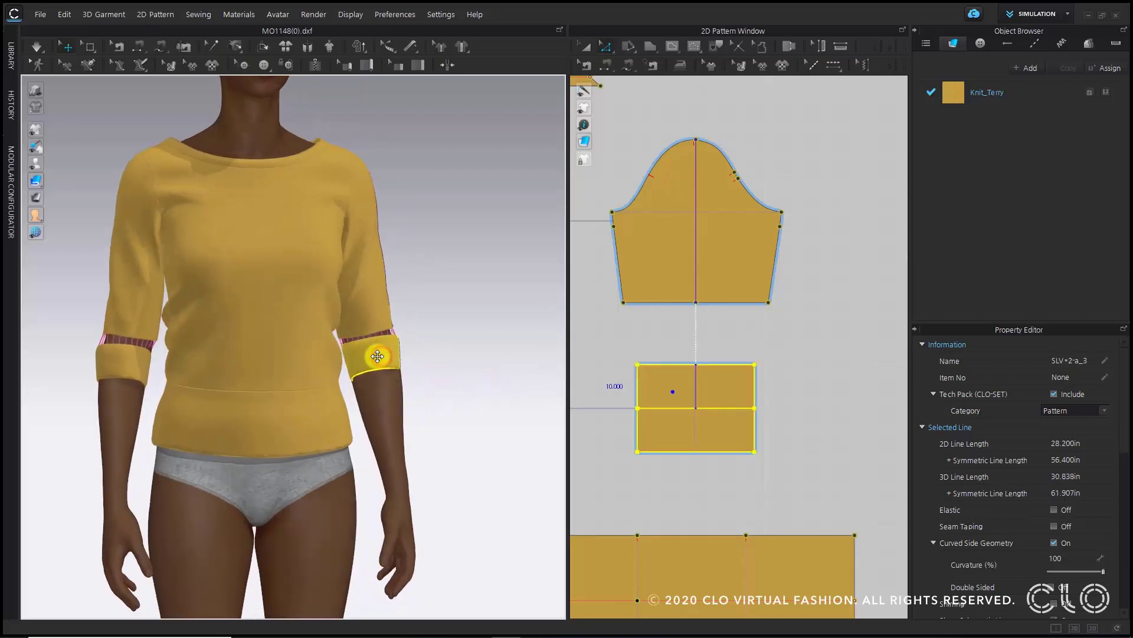
left_click(379, 357)
key("space")
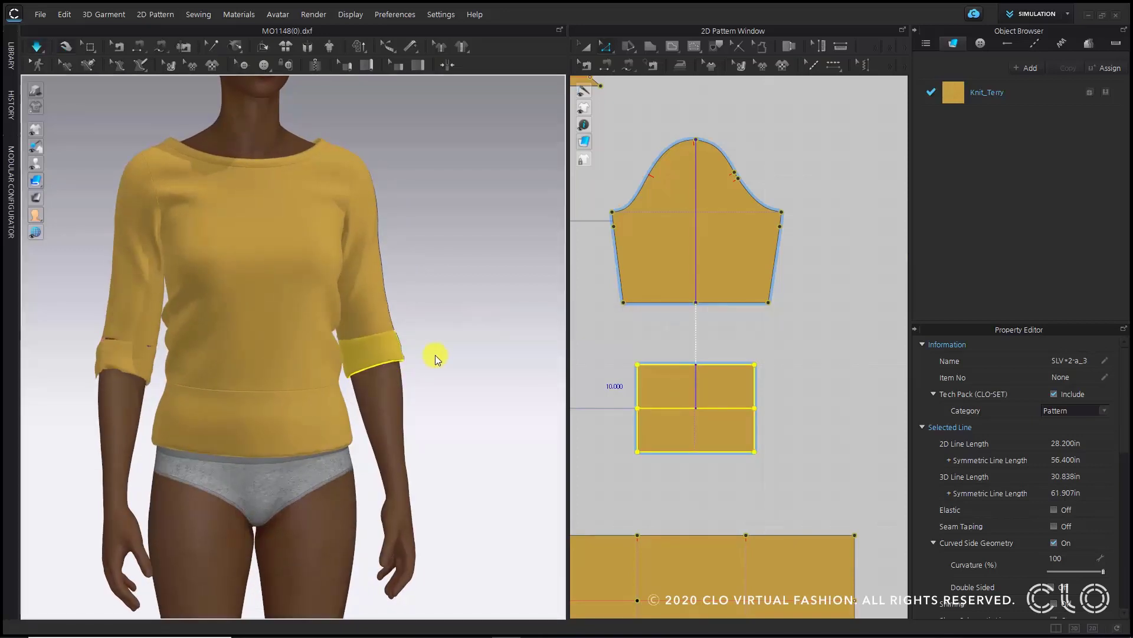
key("space")
left_click(436, 386)
right_click_drag(447, 423, 289, 440)
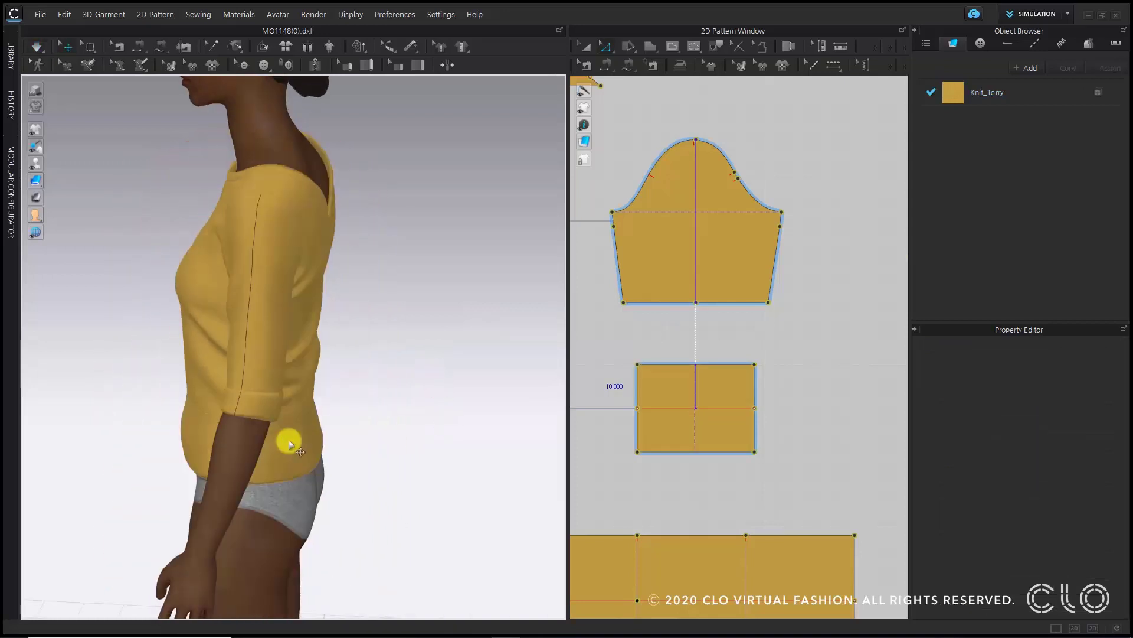
- Widen the cuff pattern slightly by pulling its side edge outward
scroll(729, 385, "up", 3)
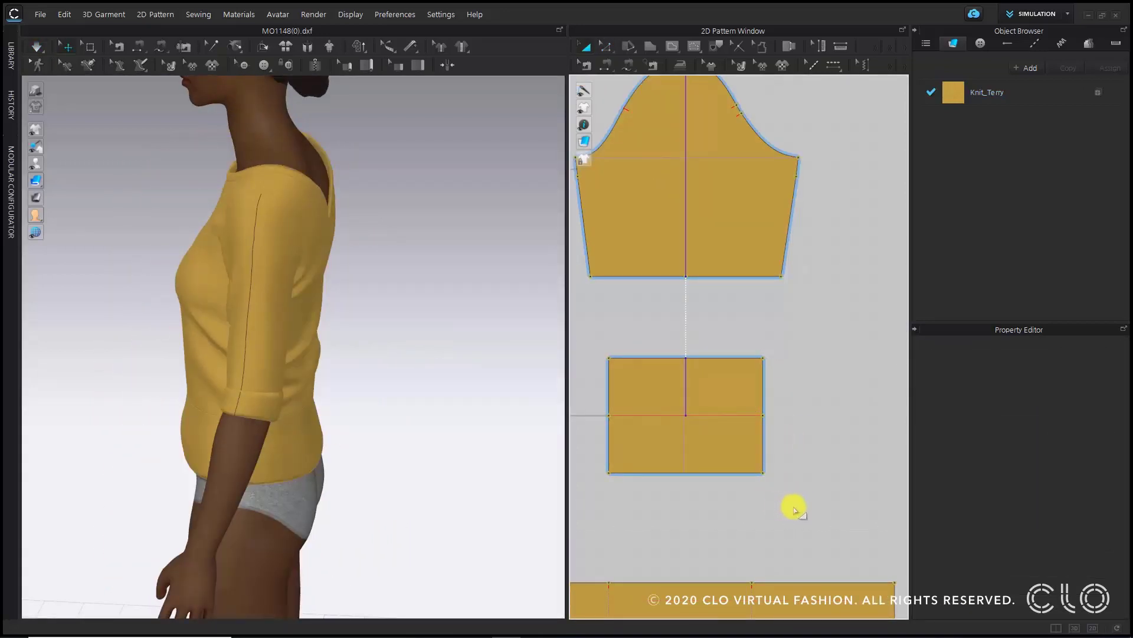
left_click(794, 506)
left_click(720, 384)
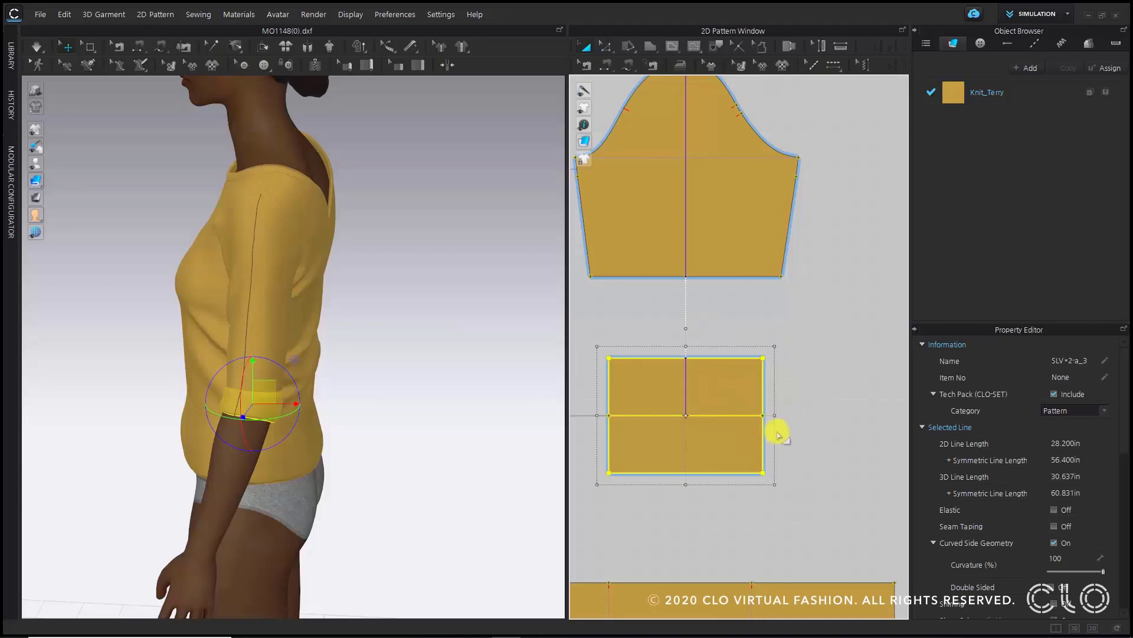
left_click_drag(775, 413, 784, 414)
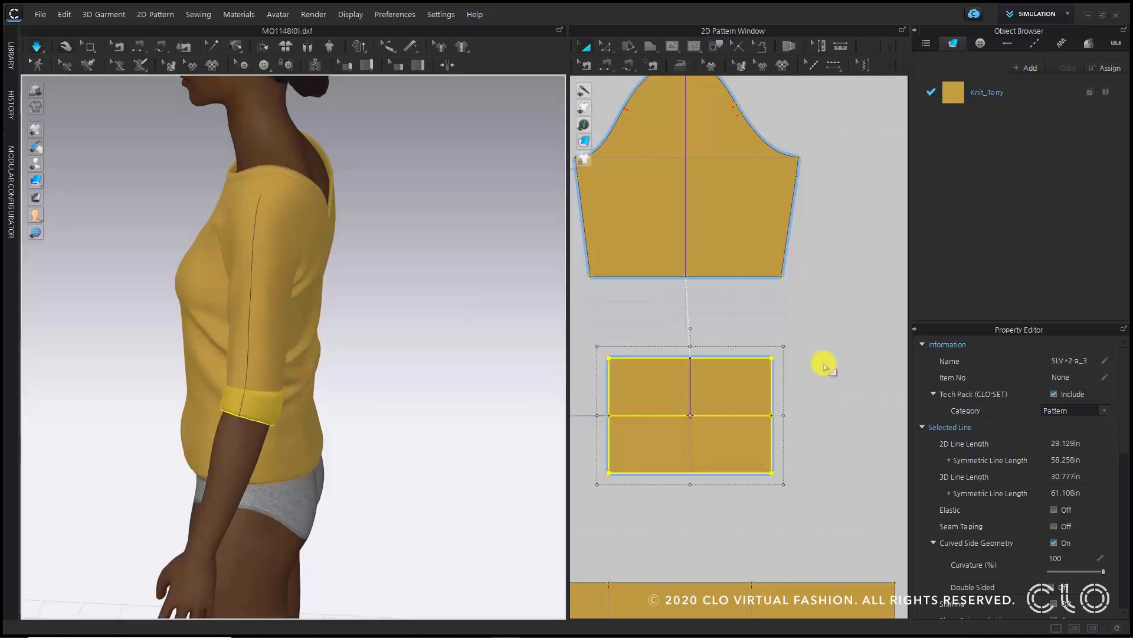
key("z")
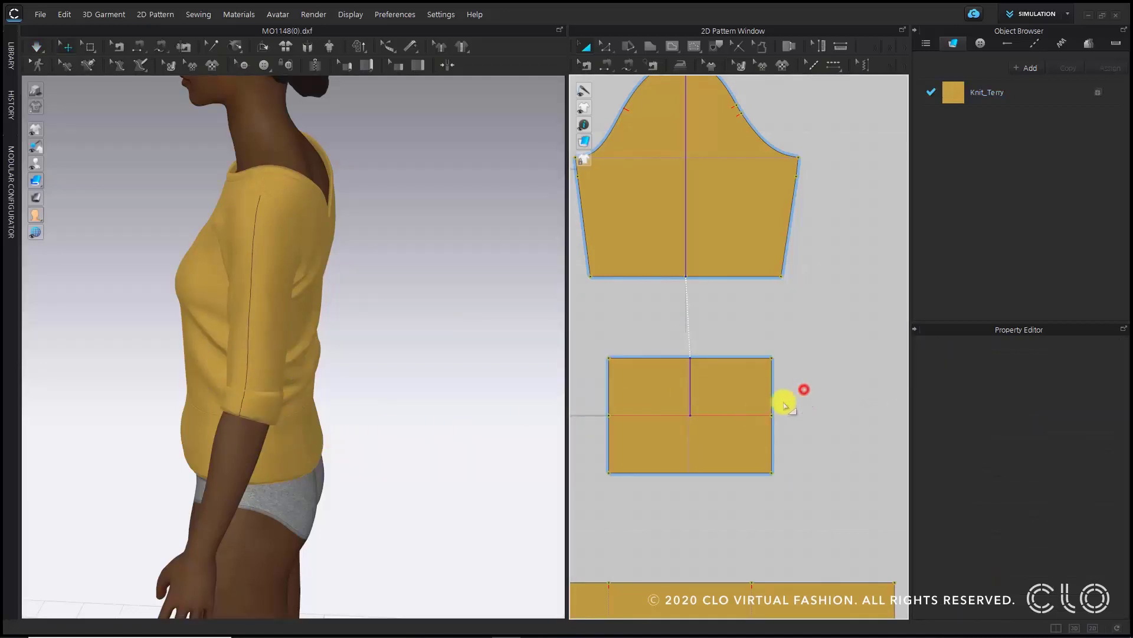
left_click(752, 416)
left_click(812, 418)
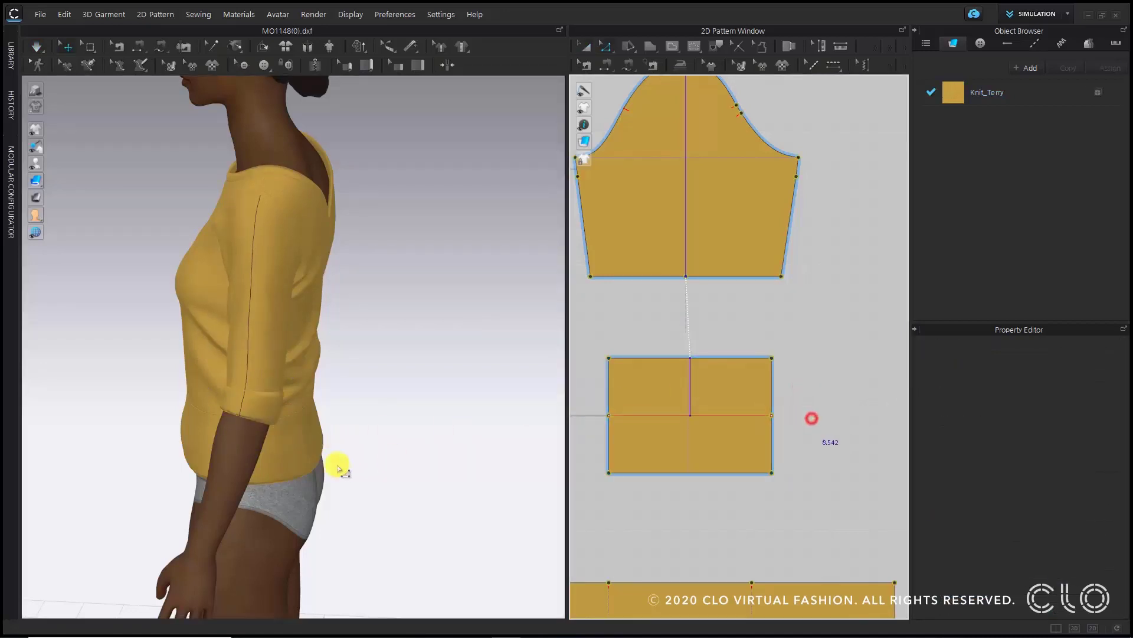
right_click_drag(337, 465, 466, 443)
scroll(379, 337, "up", 3)
scroll(413, 318, "up", 4)
left_click_drag(840, 322, 591, 276)
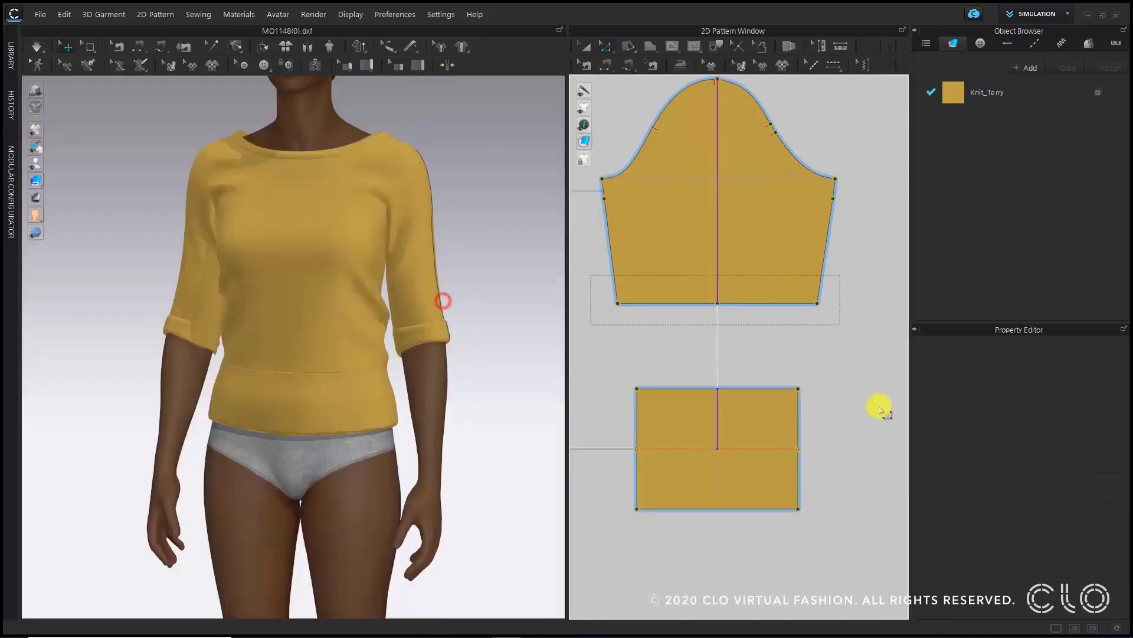
left_click_drag(846, 417, 612, 360)
left_click(835, 343)
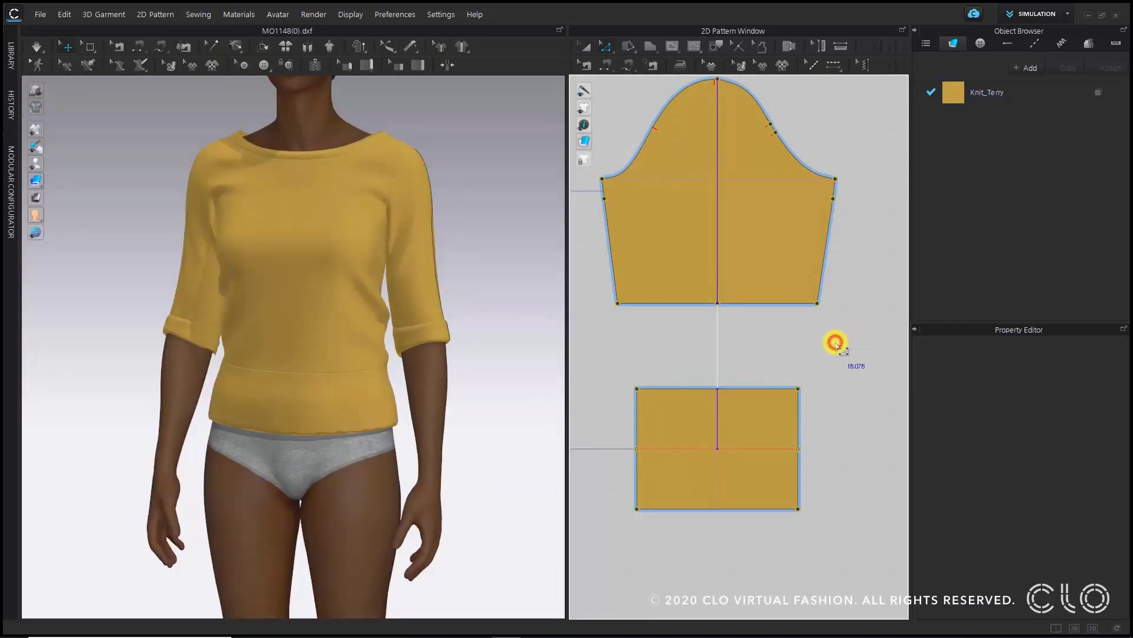
- Widen the cuff pattern a little more by pulling its side edge outward and simulate the garment
left_click(741, 415)
left_click_drag(810, 448, 827, 447)
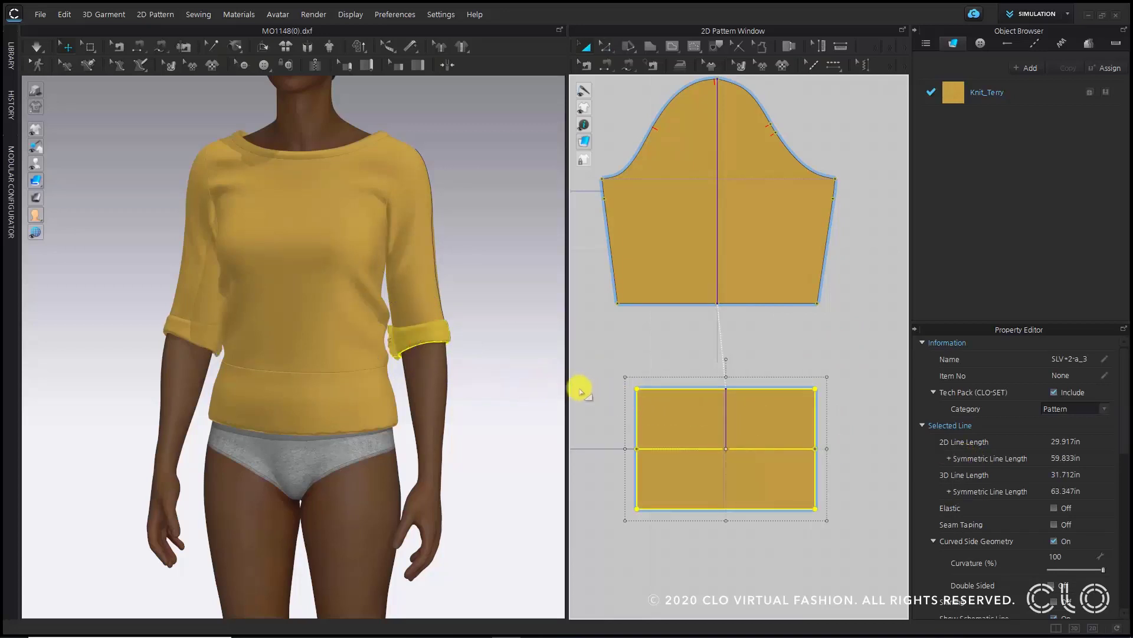
key("space")
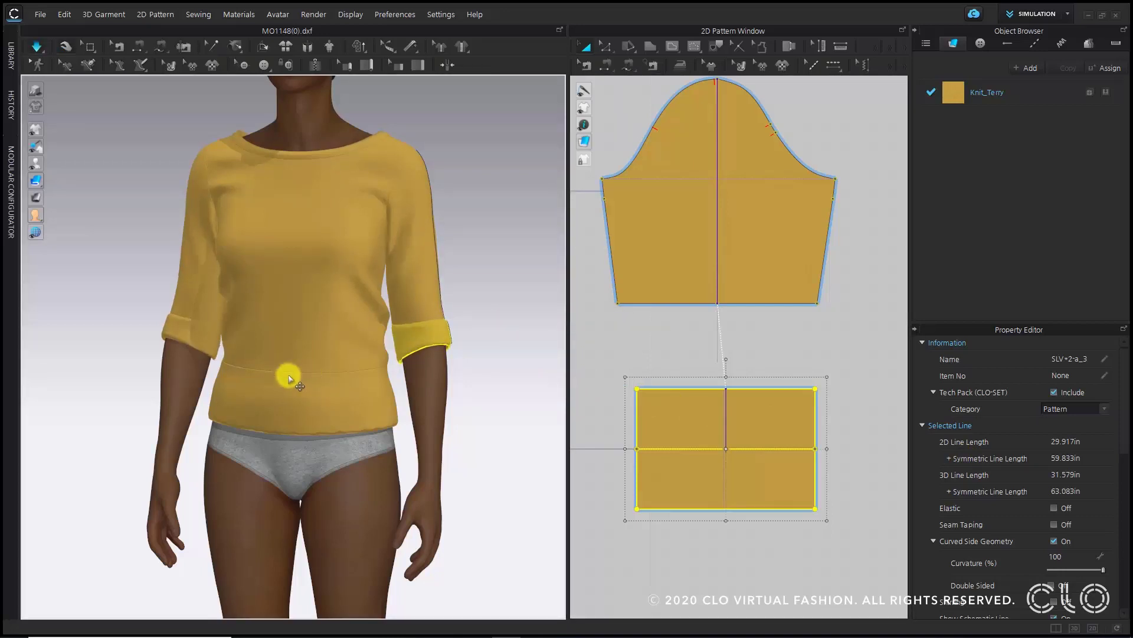
- Orbit around the garment while simulating to inspect how the widened cuffs sit on the sleeves
right_click_drag(286, 375, 548, 376)
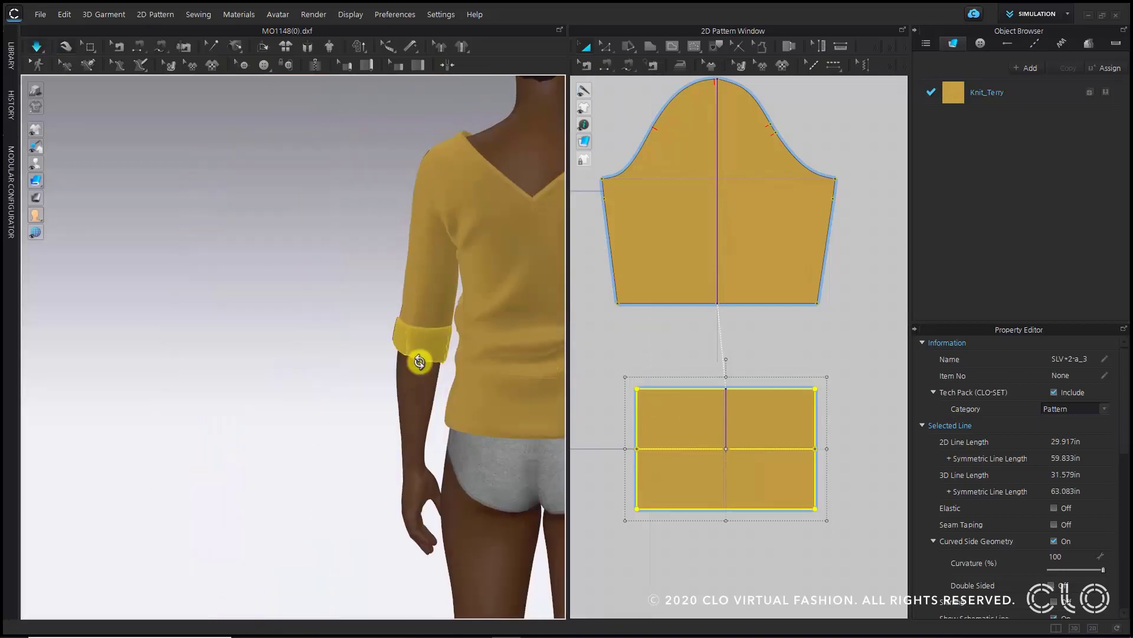
scroll(420, 360, "up", 3)
key("space")
left_click(53, 183)
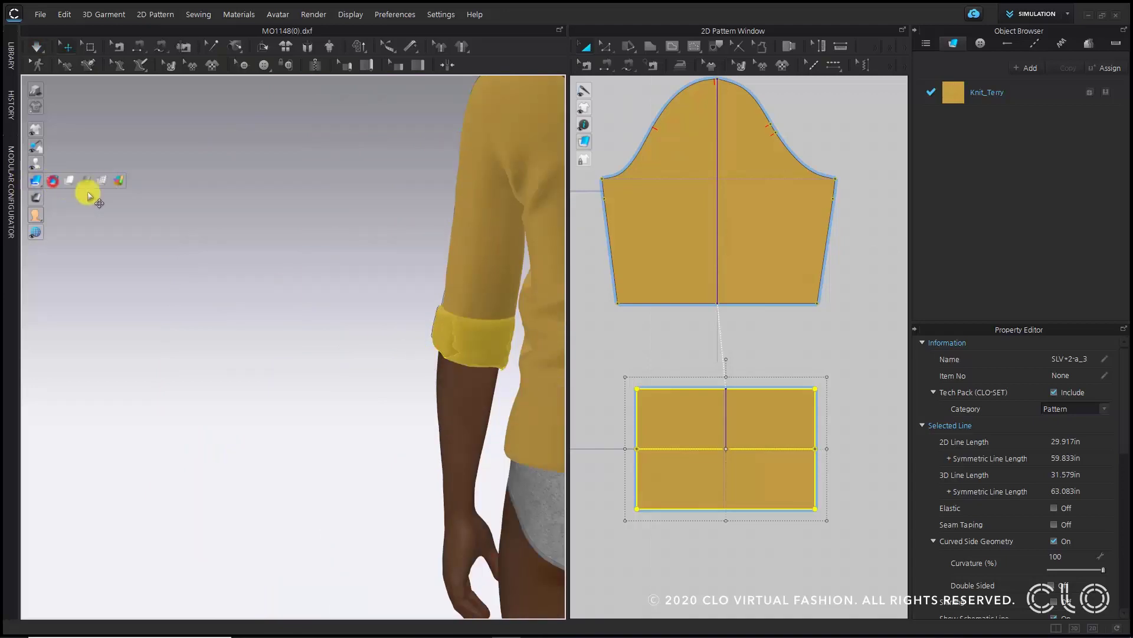
middle_click_drag(472, 290, 248, 281)
scroll(248, 281, "down", 2)
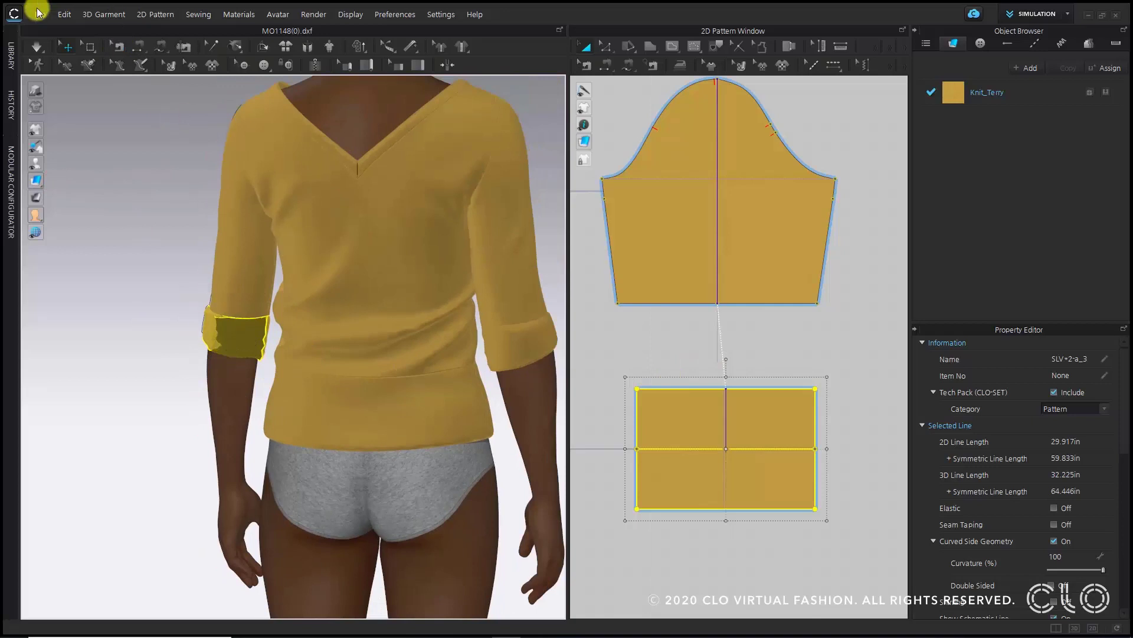
- Box-select the cuff mesh in the 3D and 2D views, adjust it with the gizmo, and simulate
left_click(86, 46)
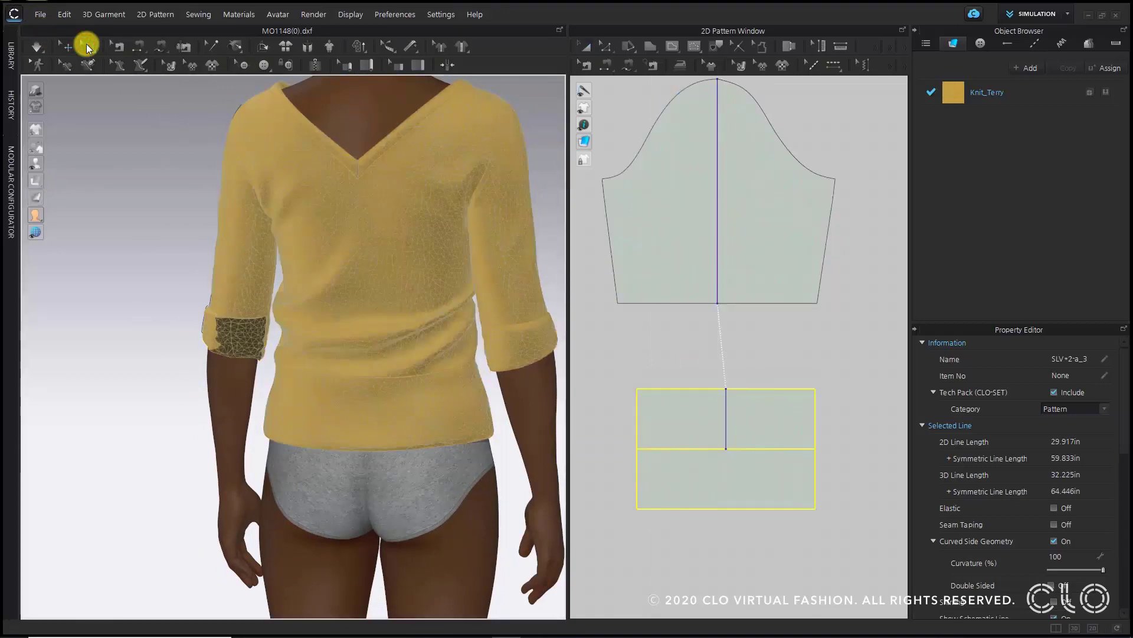
left_click_drag(197, 296, 292, 363)
scroll(641, 440, "down", 2)
scroll(638, 436, "down", 2)
middle_click_drag(702, 464, 782, 434)
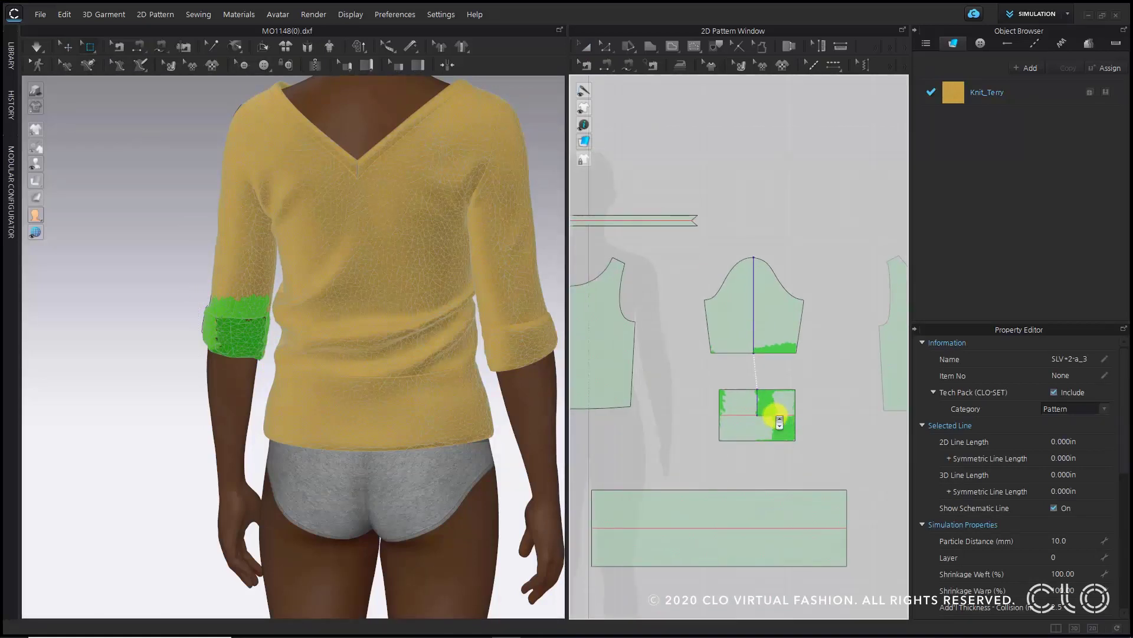
scroll(777, 415, "down", 4)
scroll(738, 405, "up", 5)
scroll(789, 413, "up", 2)
left_click_drag(769, 387, 869, 467)
scroll(255, 328, "up", 3)
middle_click_drag(824, 494, 683, 405)
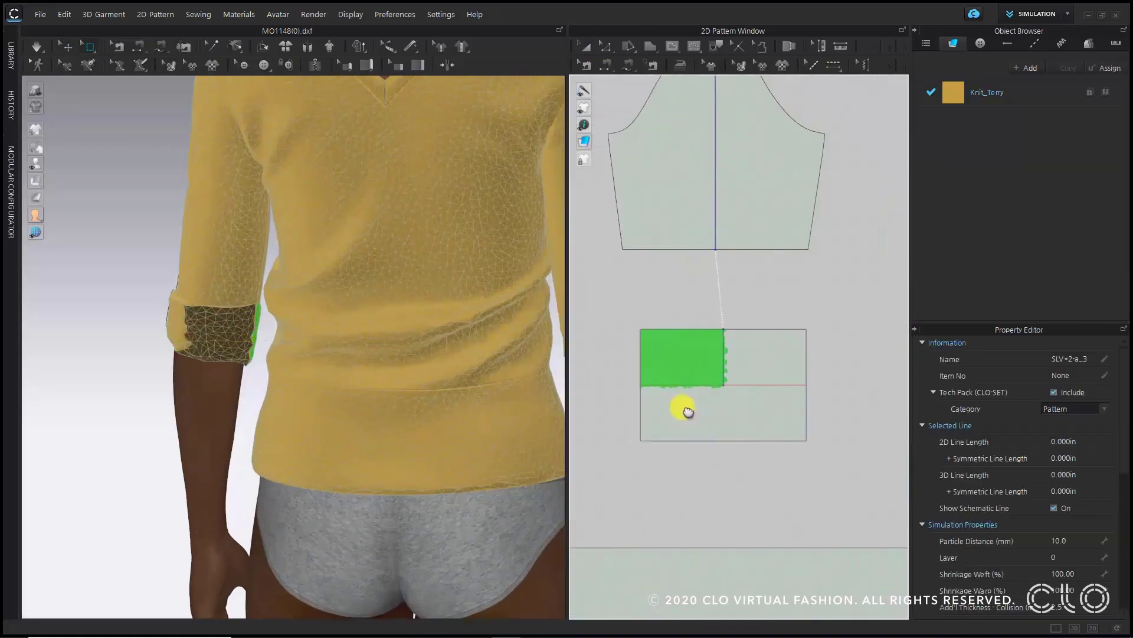
left_click_drag(732, 454, 625, 377)
left_click_drag(139, 288, 319, 378)
left_click_drag(812, 396, 750, 312)
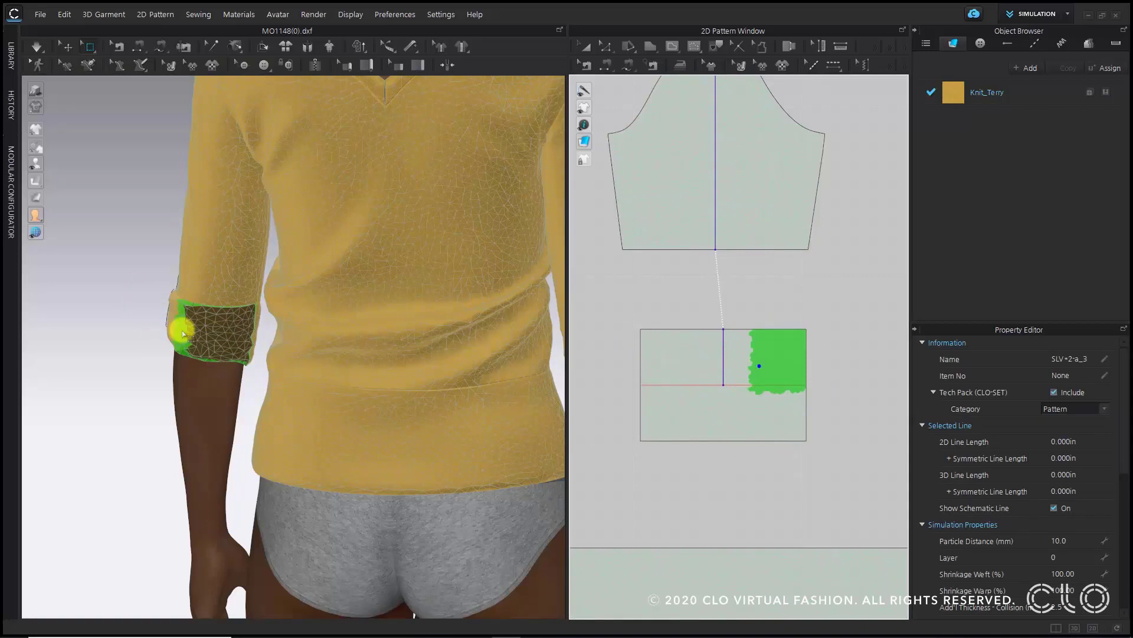
left_click(183, 335)
key("space")
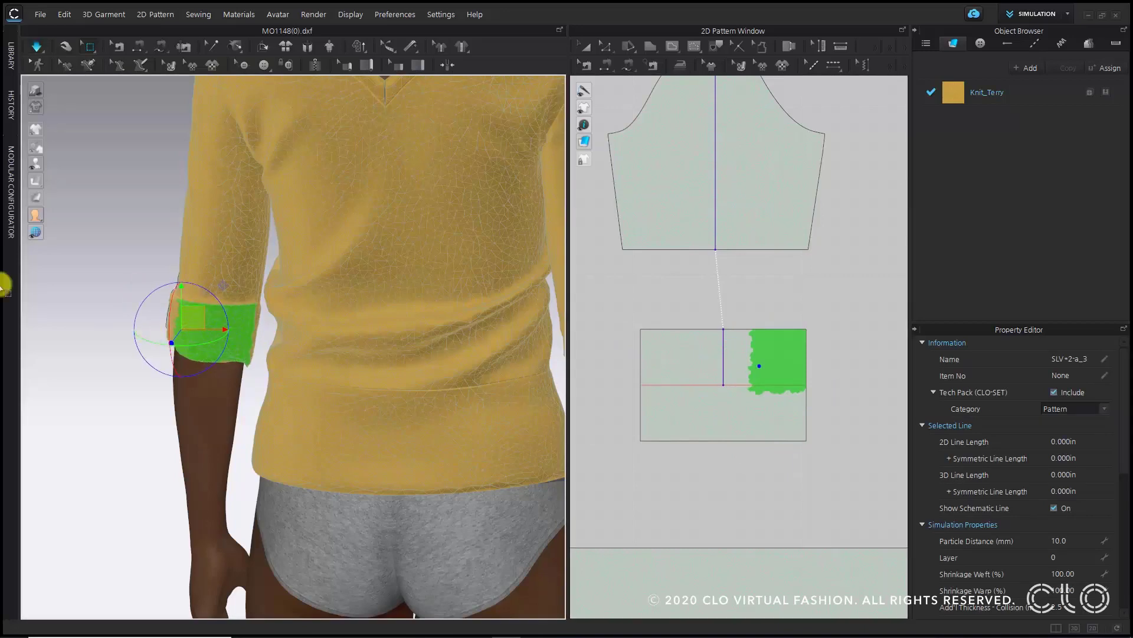
left_click(74, 250)
key("space")
- Select a cuff and orbit around the garment to inspect both cuffs after simulation
key("q")
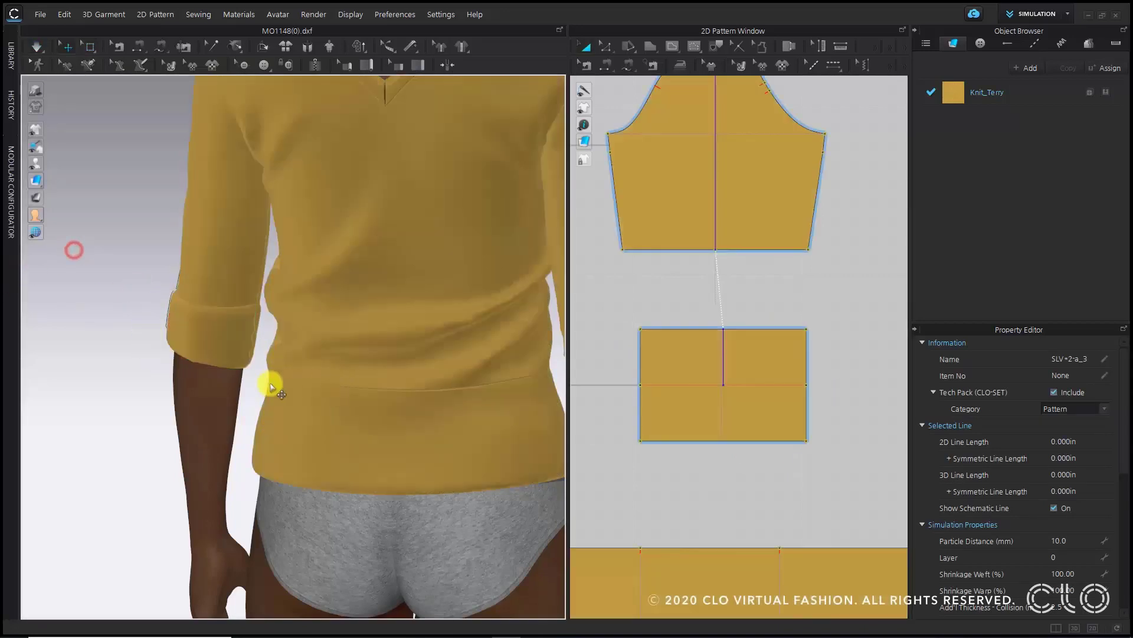
right_click_drag(203, 396, 301, 394)
key("space")
left_click(204, 348)
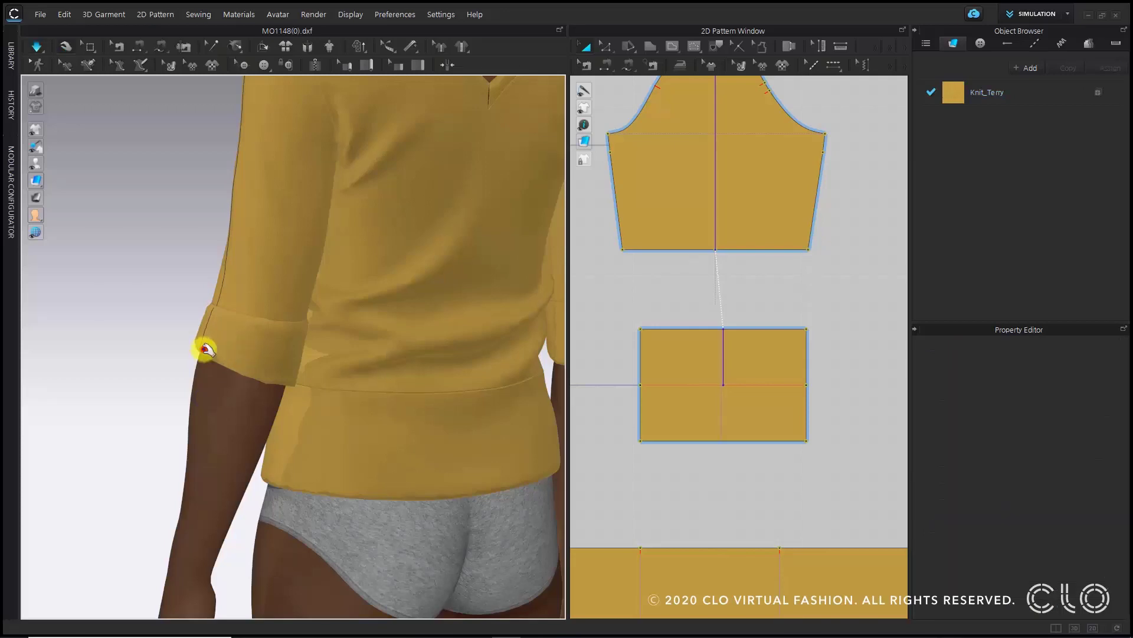
left_click_drag(159, 368, 145, 397)
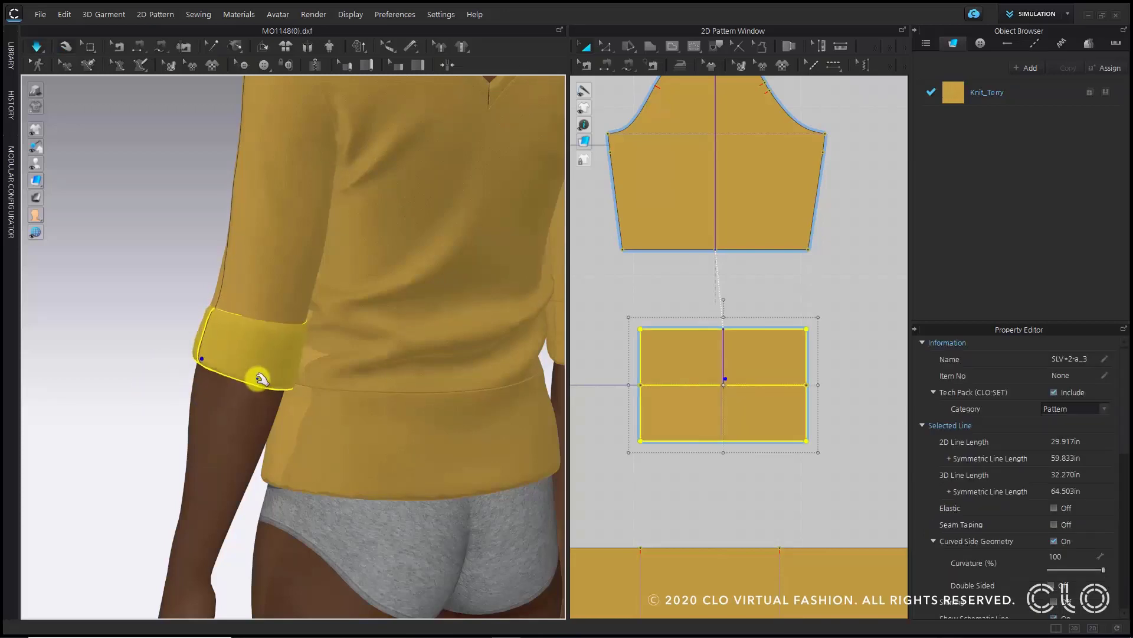
right_click_drag(253, 417, 399, 420)
key("space")
scroll(258, 394, "down", 2)
middle_click_drag(258, 394, 308, 417)
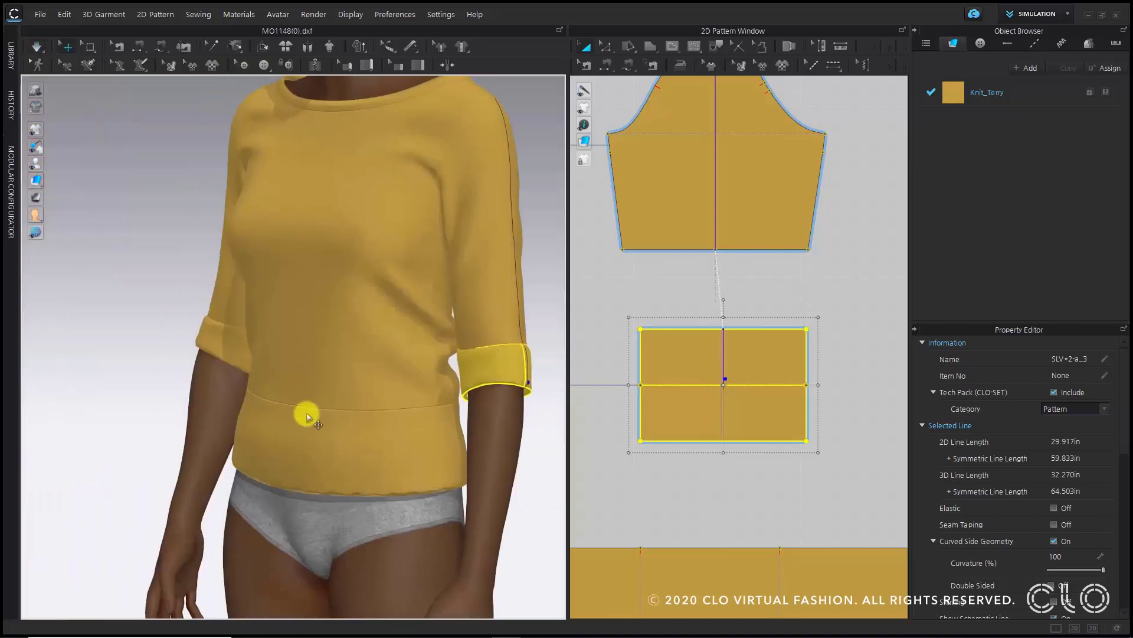
scroll(306, 417, "up", 2)
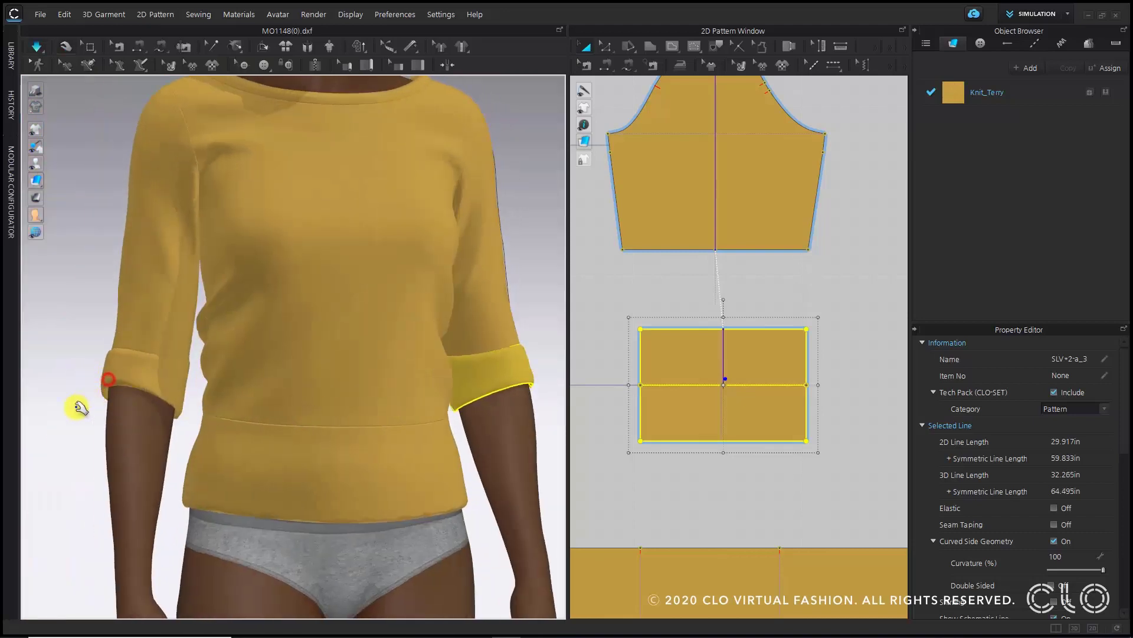
left_click_drag(80, 408, 55, 431)
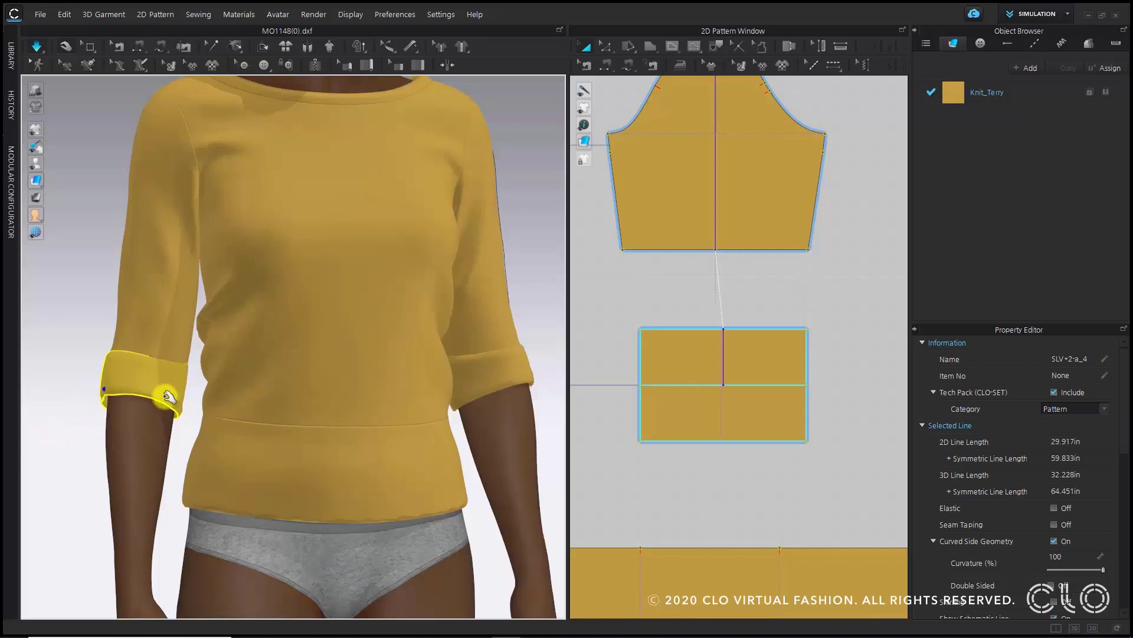
scroll(442, 309, "down", 3)
left_click(474, 303)
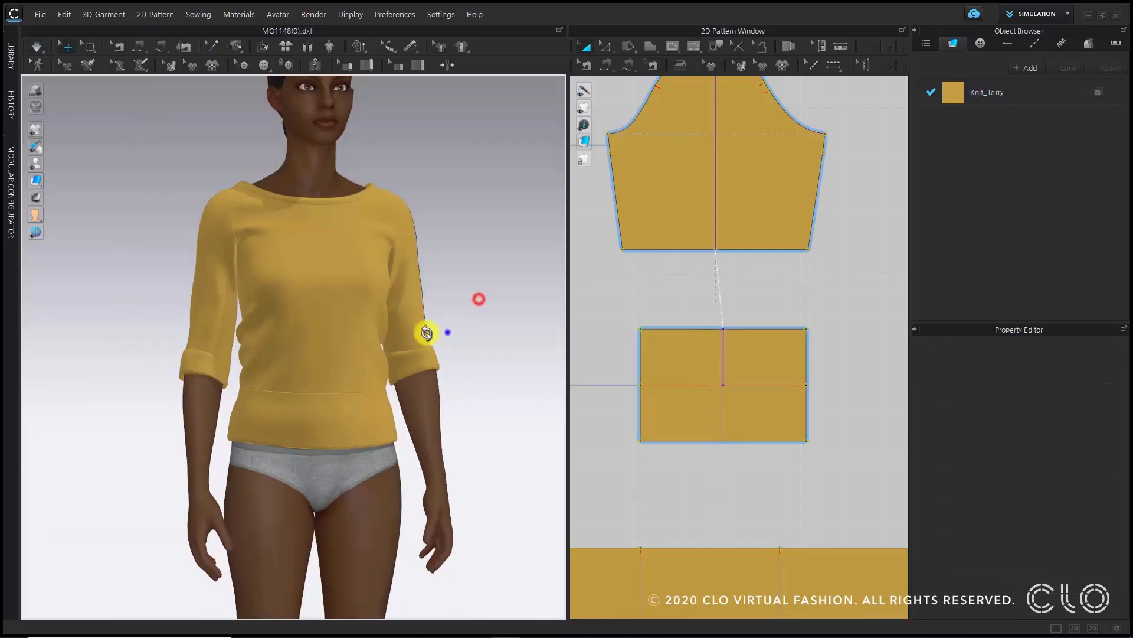
right_click_drag(425, 329, 499, 360)
scroll(438, 353, "down", 3)
key("2")
scroll(664, 356, "down", 5)
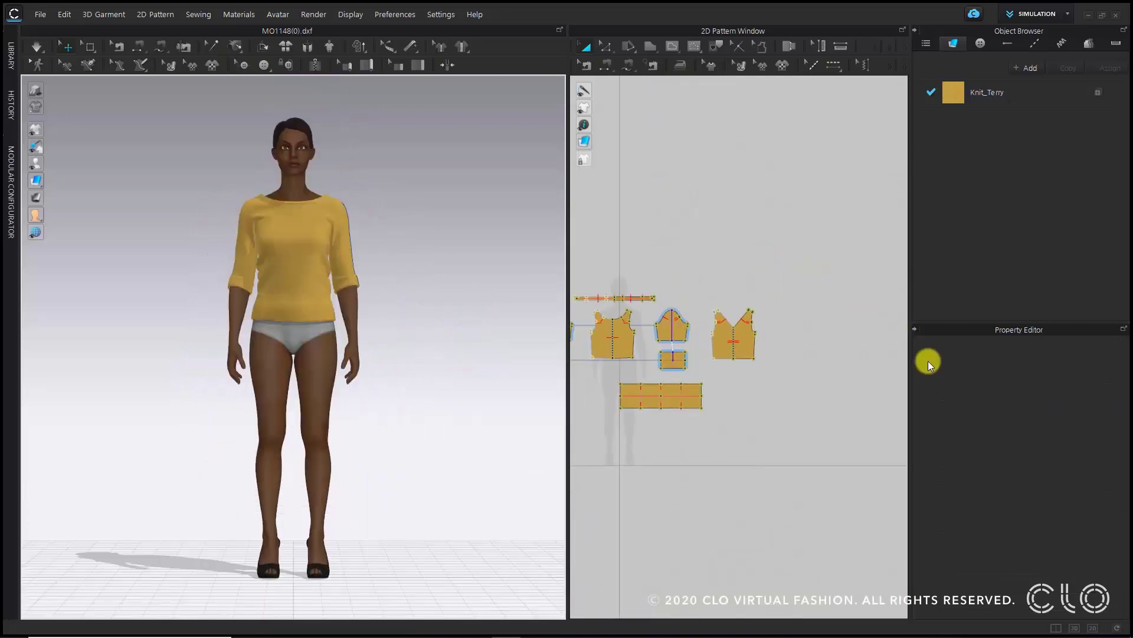
- Select all patterns and set their particle distance to 5 mm
key("ctrl+a")
scroll(1082, 518, "down", 3)
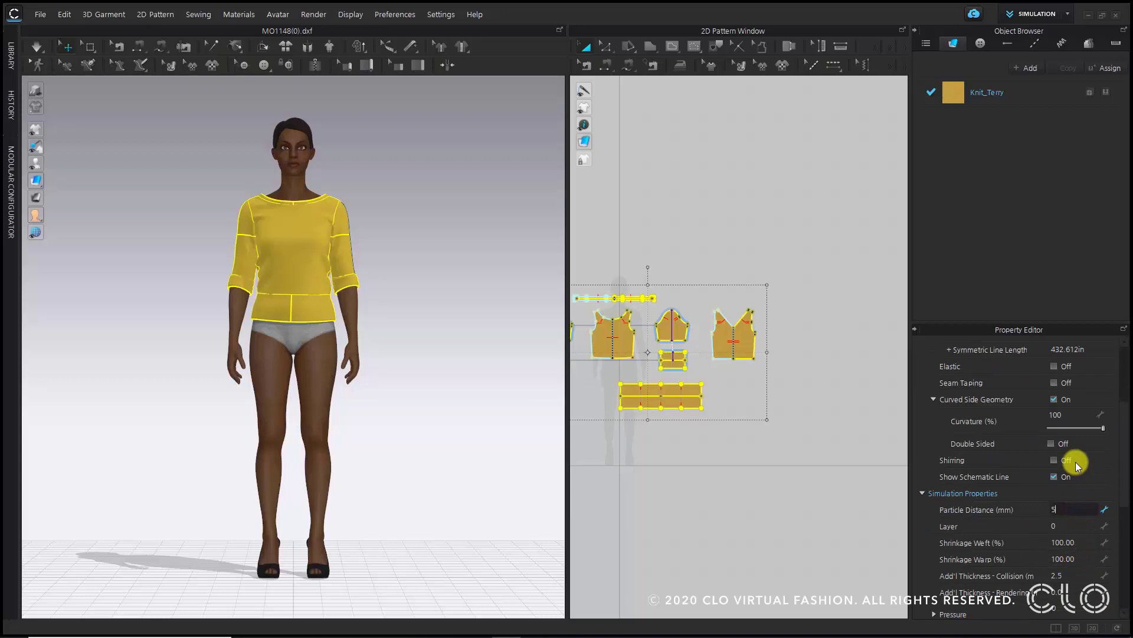
key("Return")
left_click(387, 272)
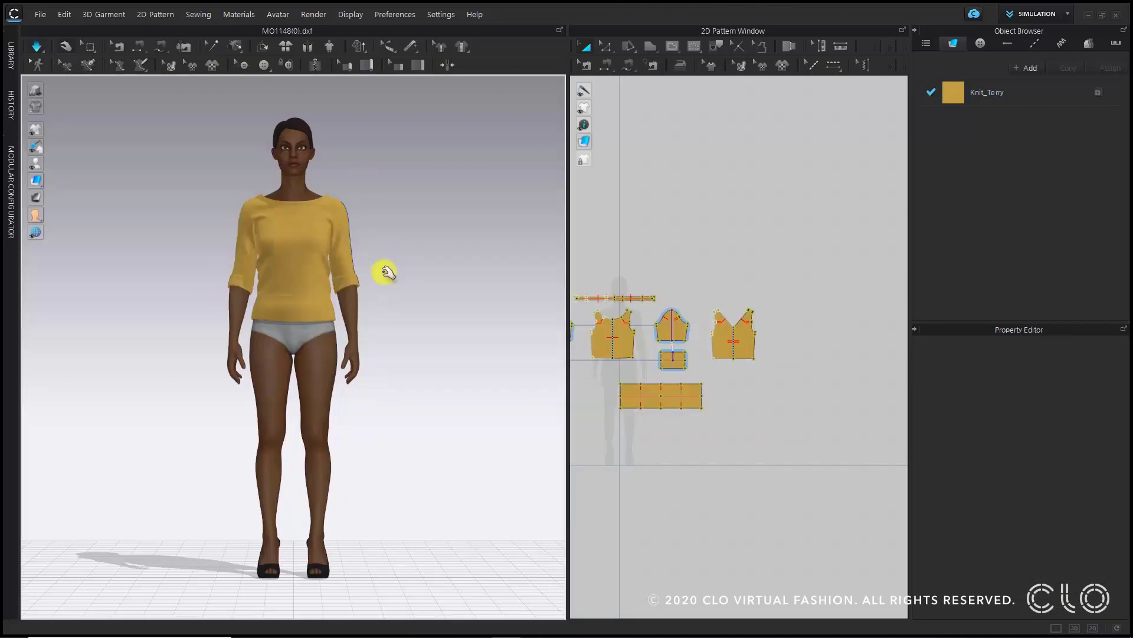
- Switch the garment to Hi-Res Garment and run the simulation
key("space")
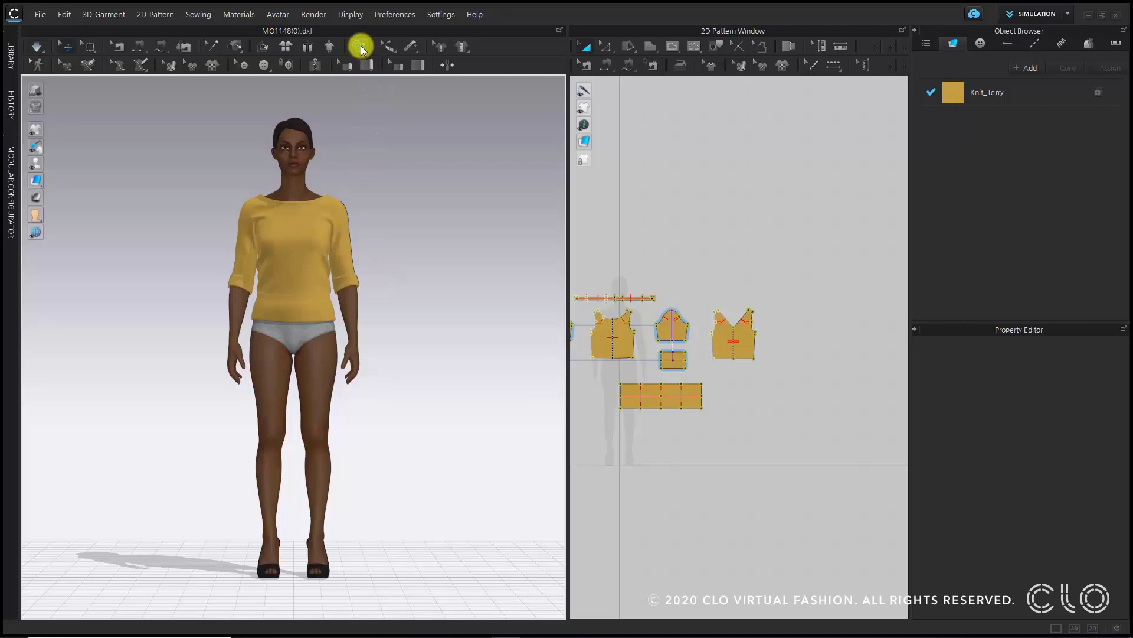
left_click(361, 47)
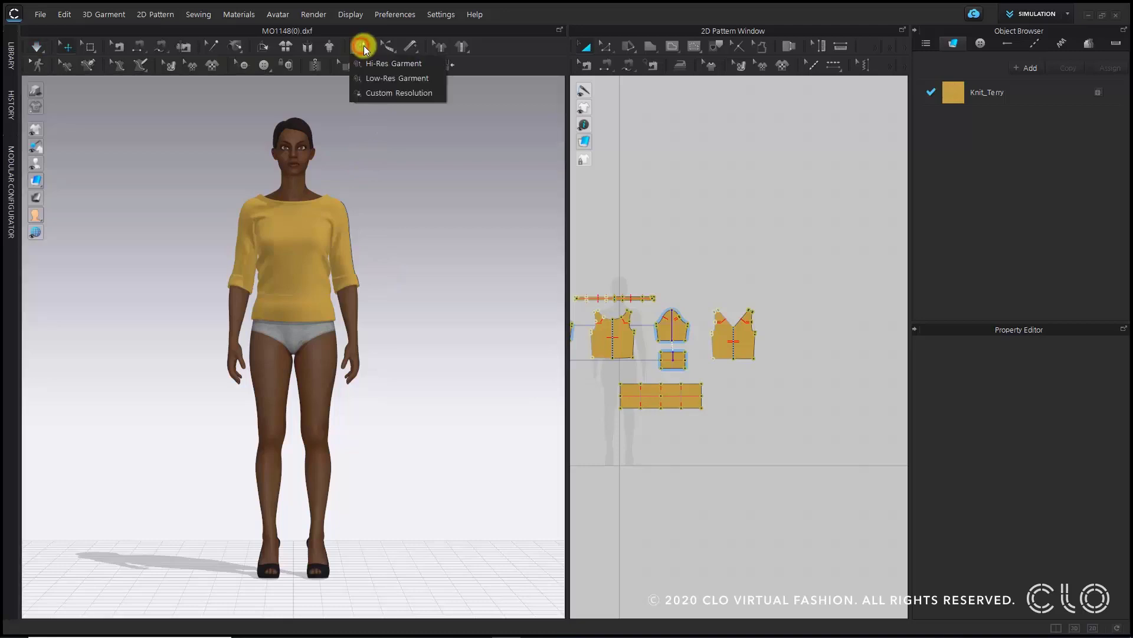
left_click(414, 65)
left_click(580, 411)
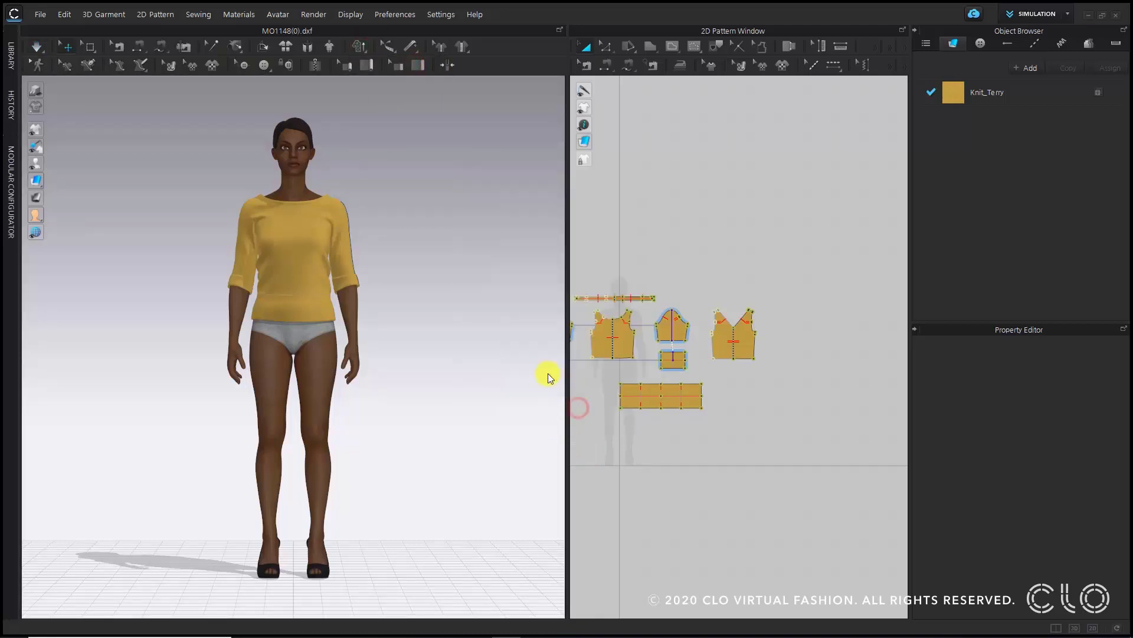
left_click(311, 162)
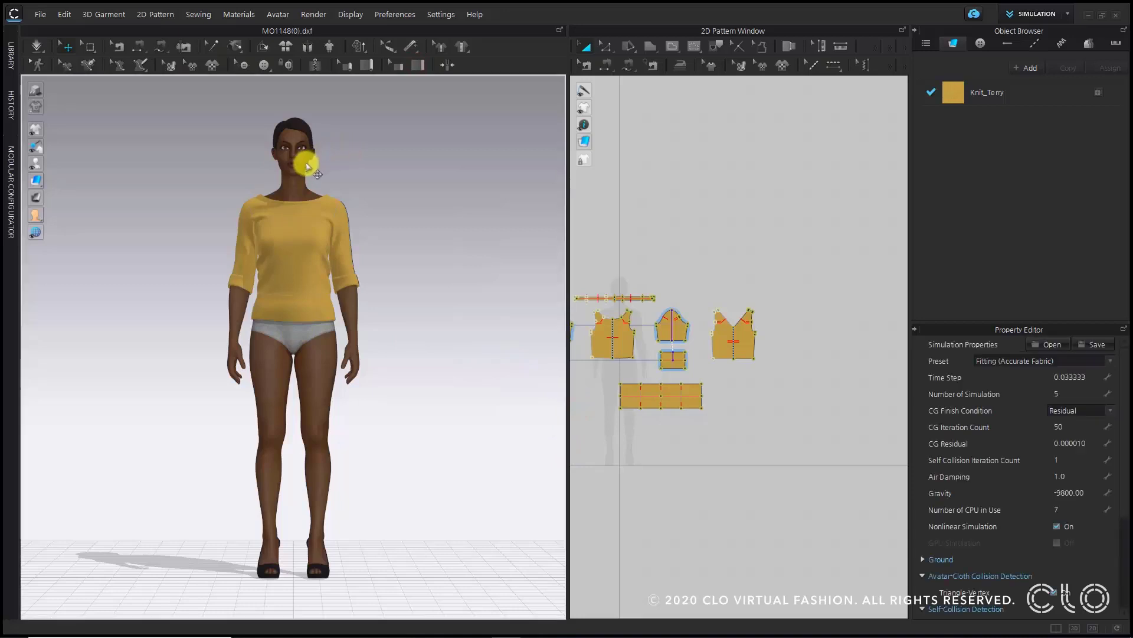
key("space")
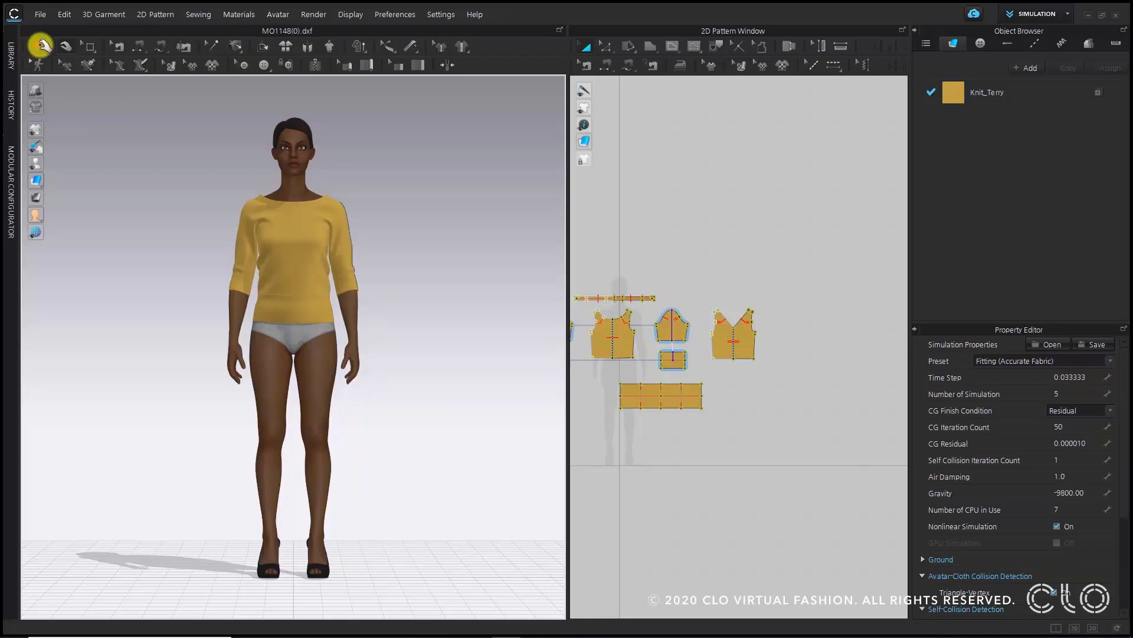
left_click(39, 46)
key("space")
- Orbit around the avatar to review the finished hi-res garment from front and back
scroll(415, 253, "up", 5)
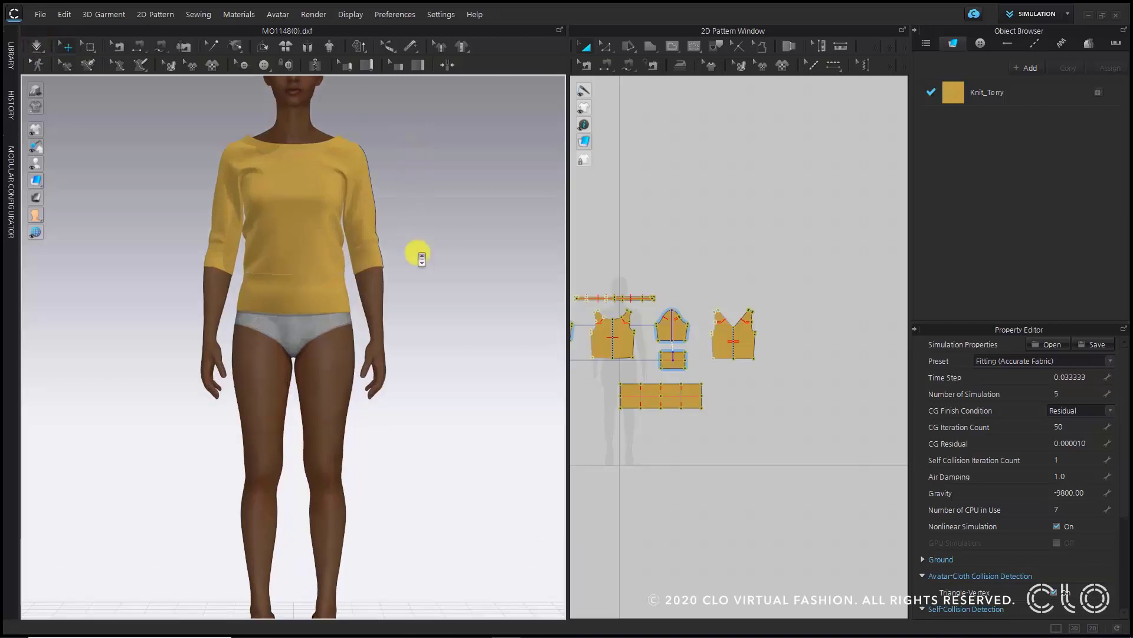
right_click_drag(415, 301, 182, 318)
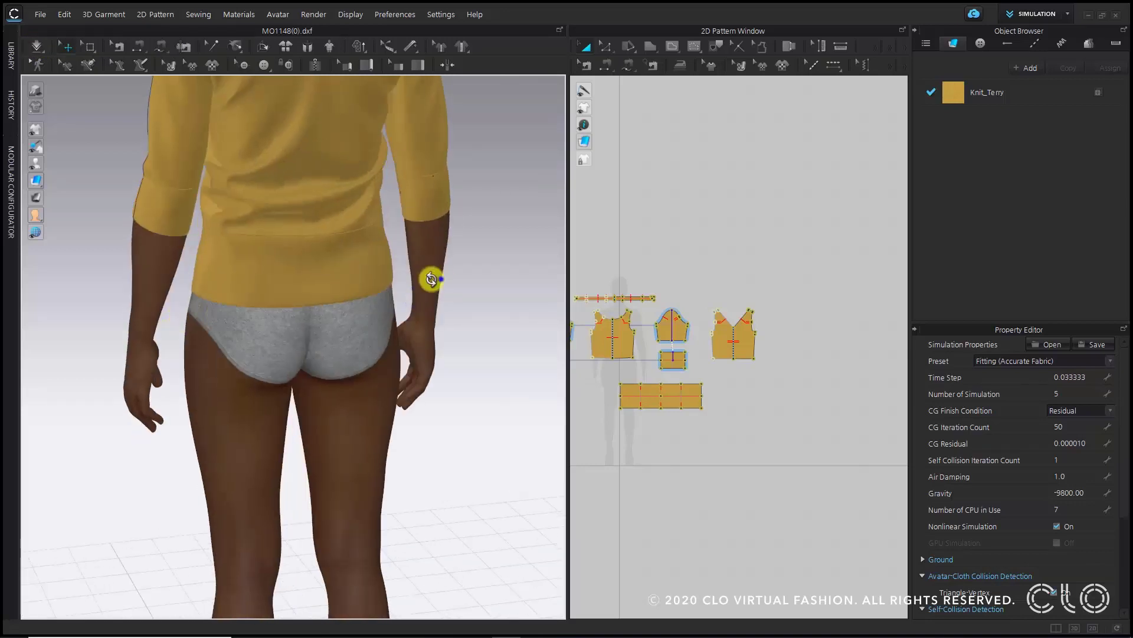
right_click_drag(430, 278, 431, 457)
middle_click_drag(431, 458, 417, 451)
right_click_drag(417, 450, 207, 438)
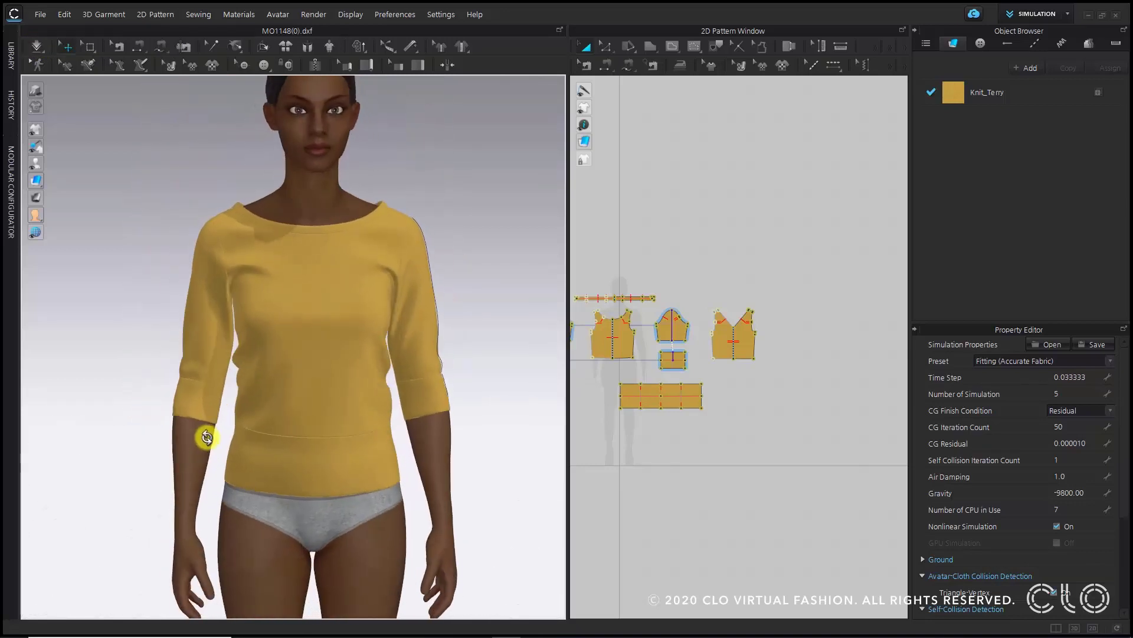
scroll(369, 427, "down", 3)
mouse_move(369, 426)
right_mouse_down()
mouse_move(197, 430)
mouse_move(364, 427)
right_mouse_up()
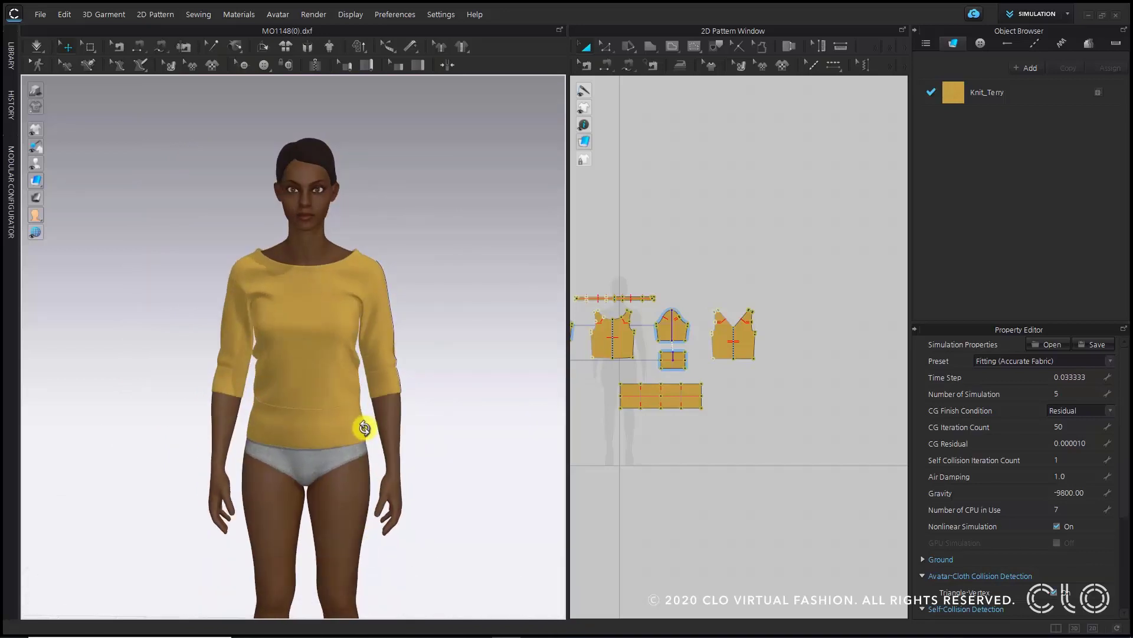
- Switch to Colorway mode and add a new colorway
left_click(1034, 17)
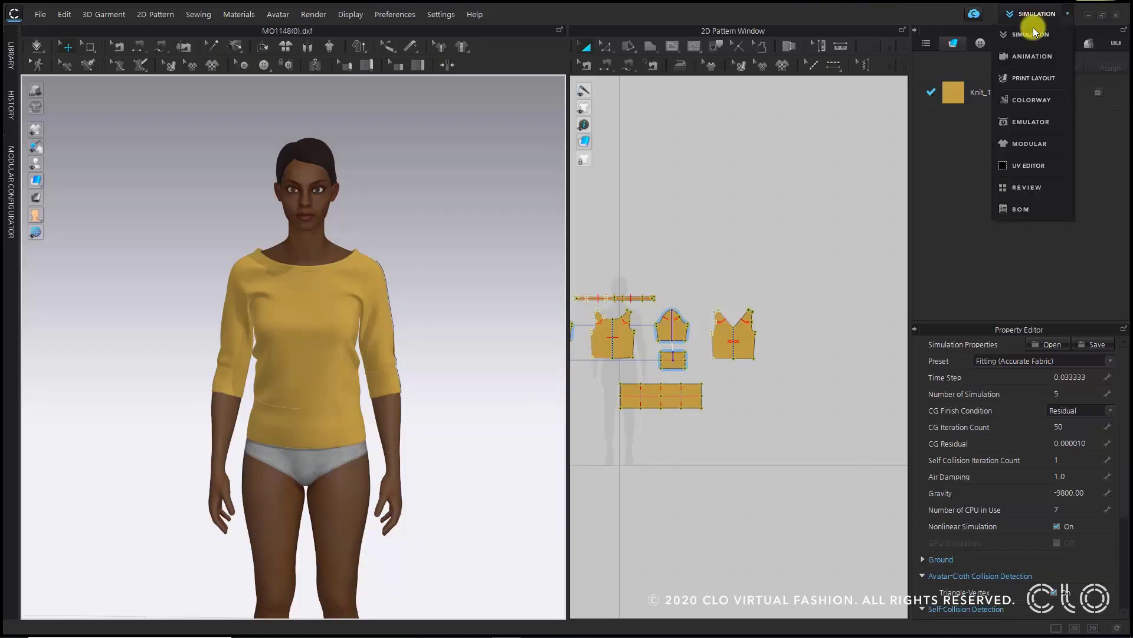
left_click(1033, 106)
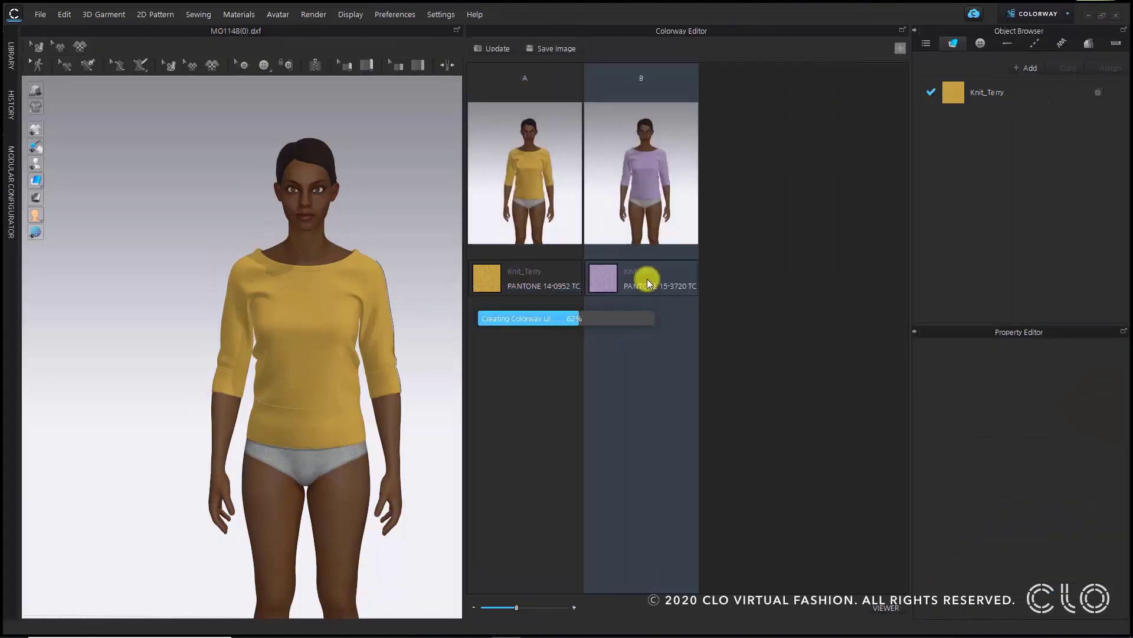
left_click(901, 50)
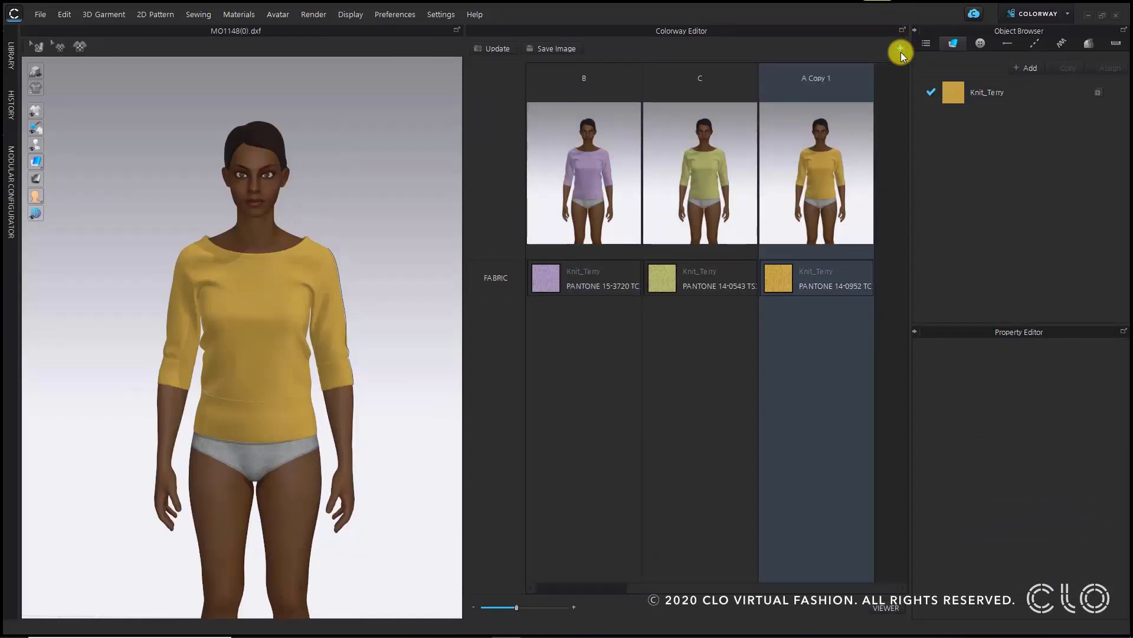
- Rename the new colorway D
double_click(815, 79)
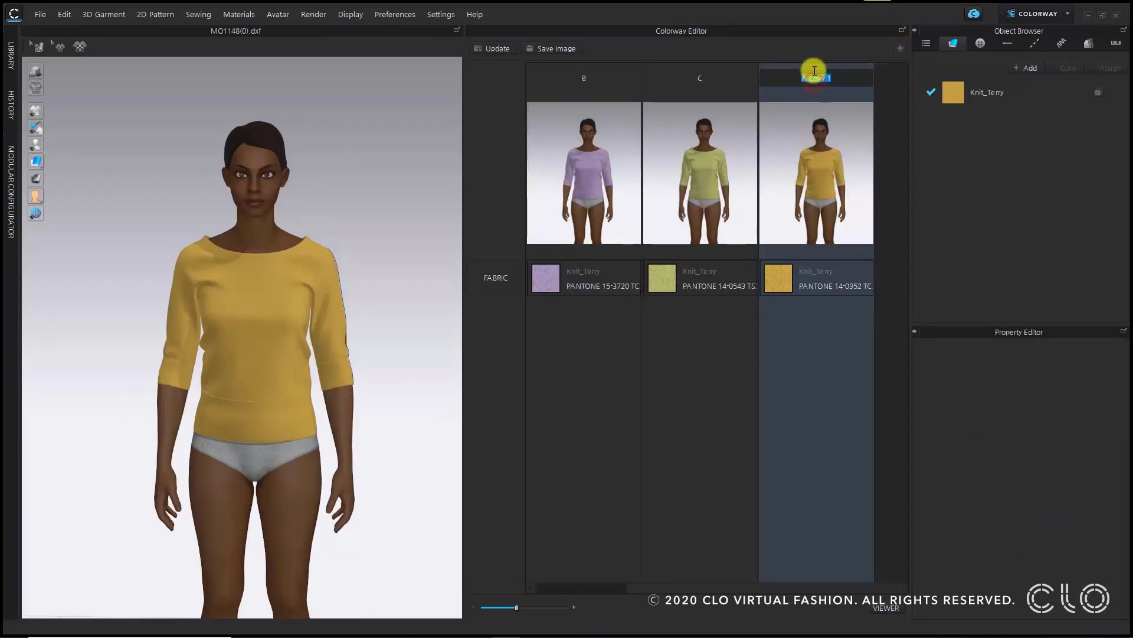
key("Return")
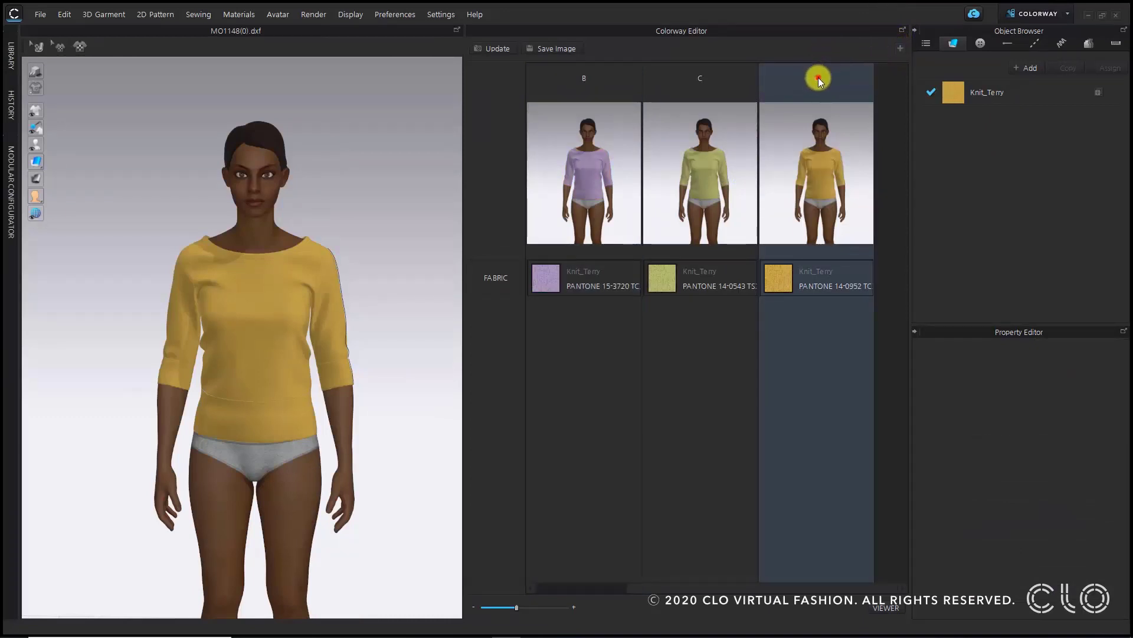
double_click(817, 77)
type("ㅇ")
key("BackSpace")
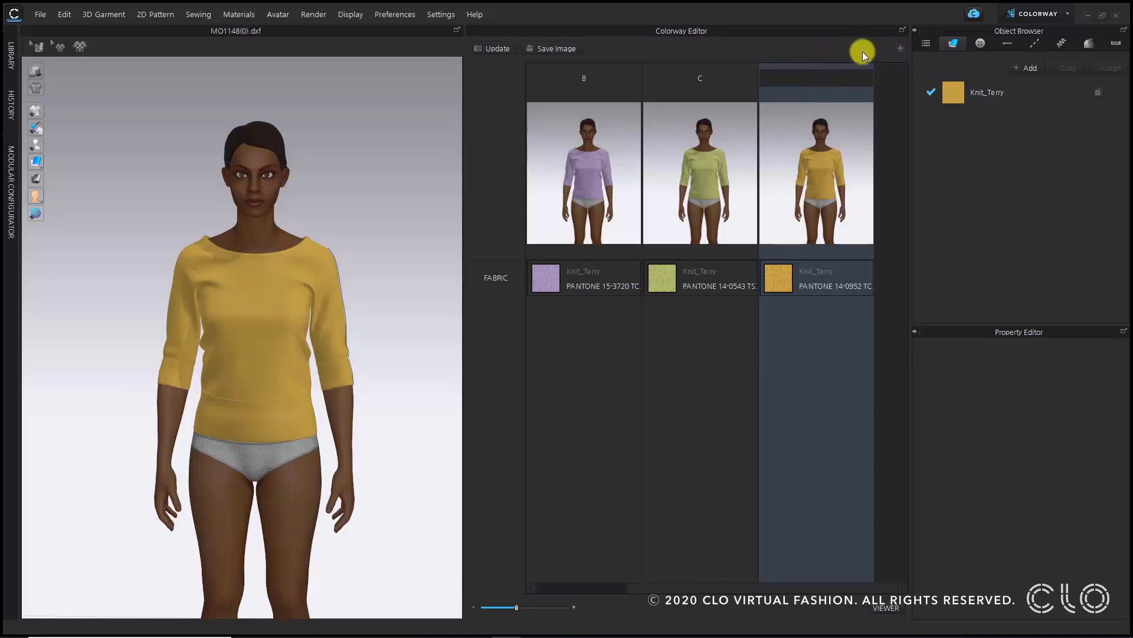
type("D")
key("Return")
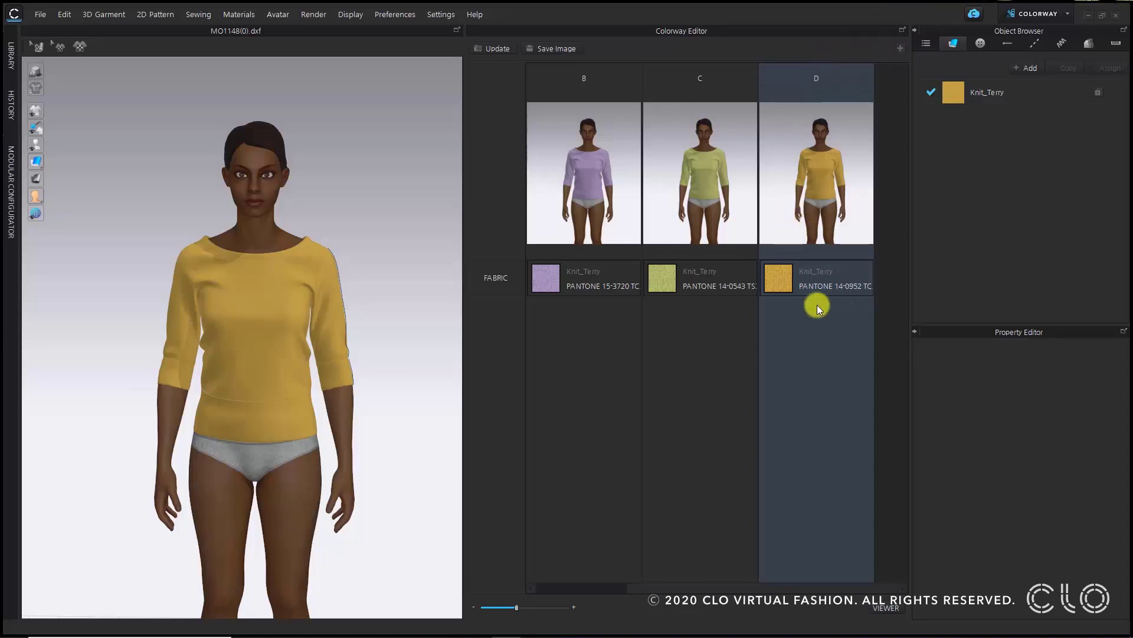
- Set colorway D's fabric color to PANTONE 19-0618 TCX Beech, copying the code from the CLO-SET annotation
left_click(775, 275)
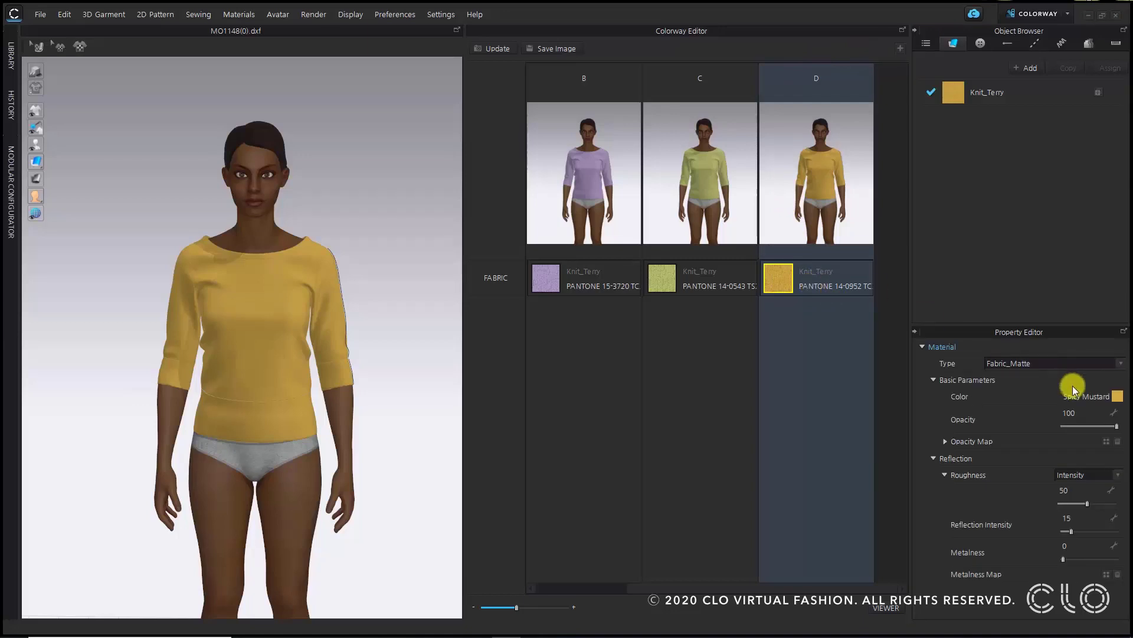
left_click(1122, 396)
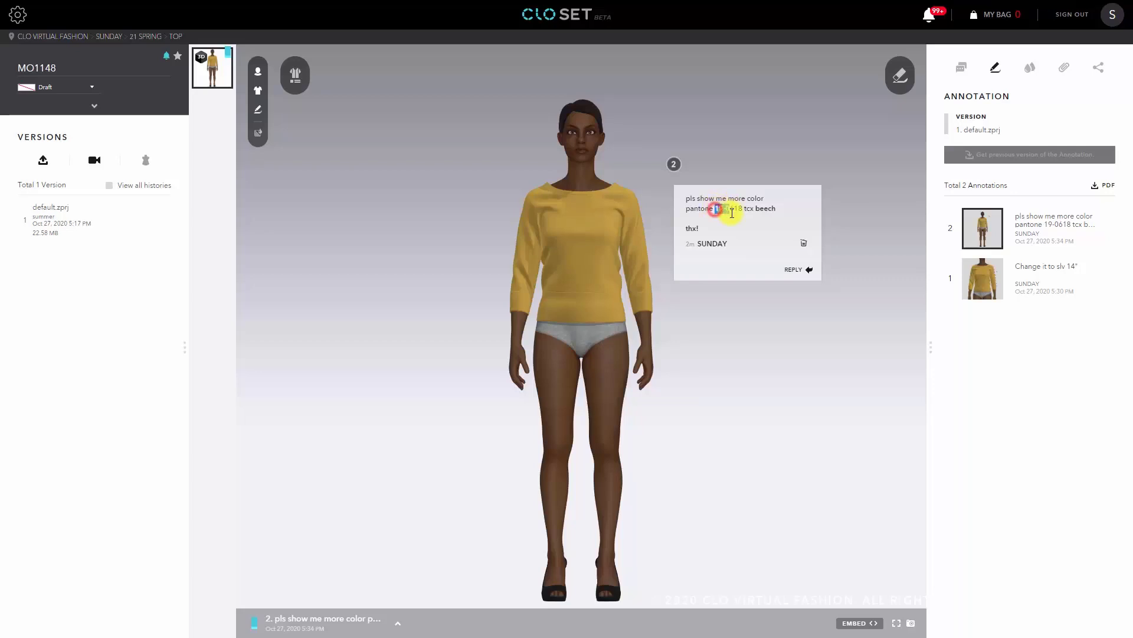
left_click(740, 208)
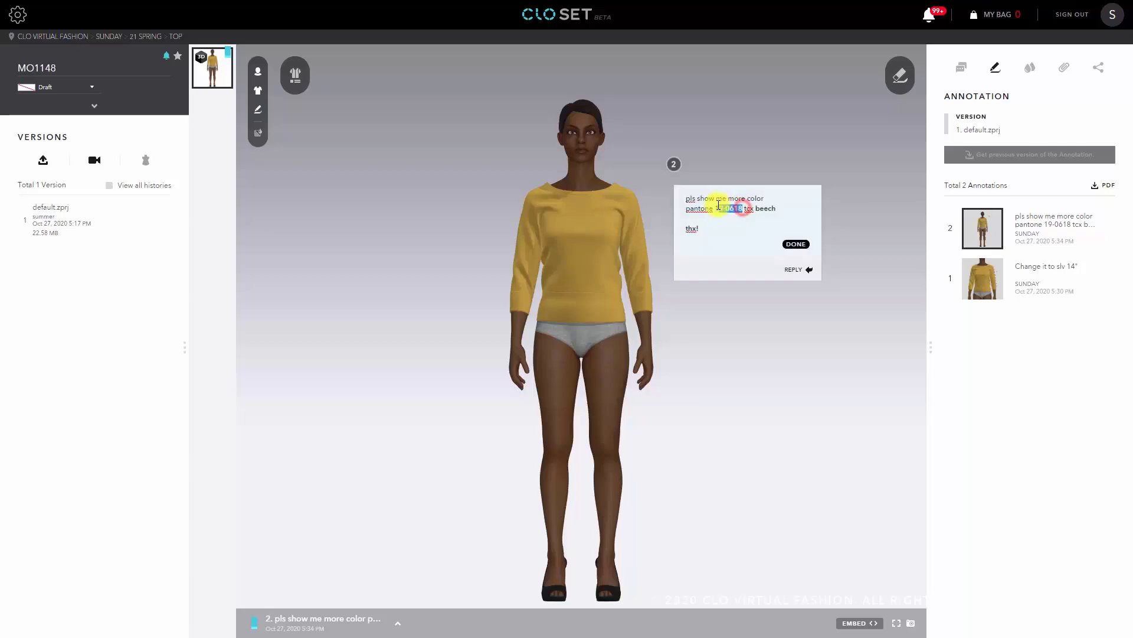
right_click(722, 206)
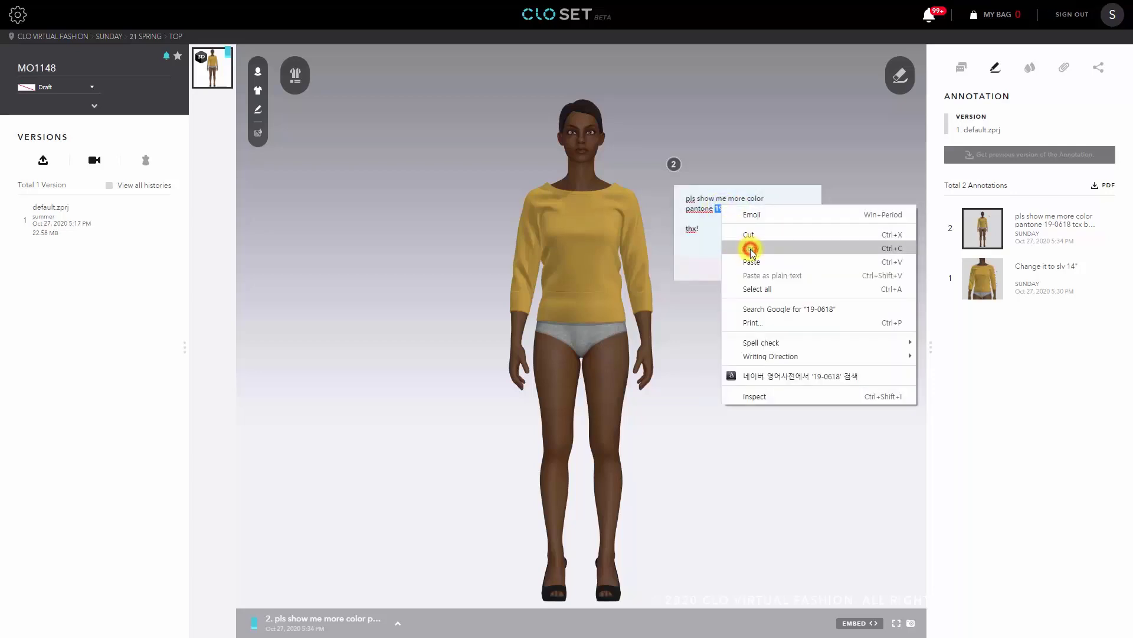
left_click(751, 250)
left_click(981, 453)
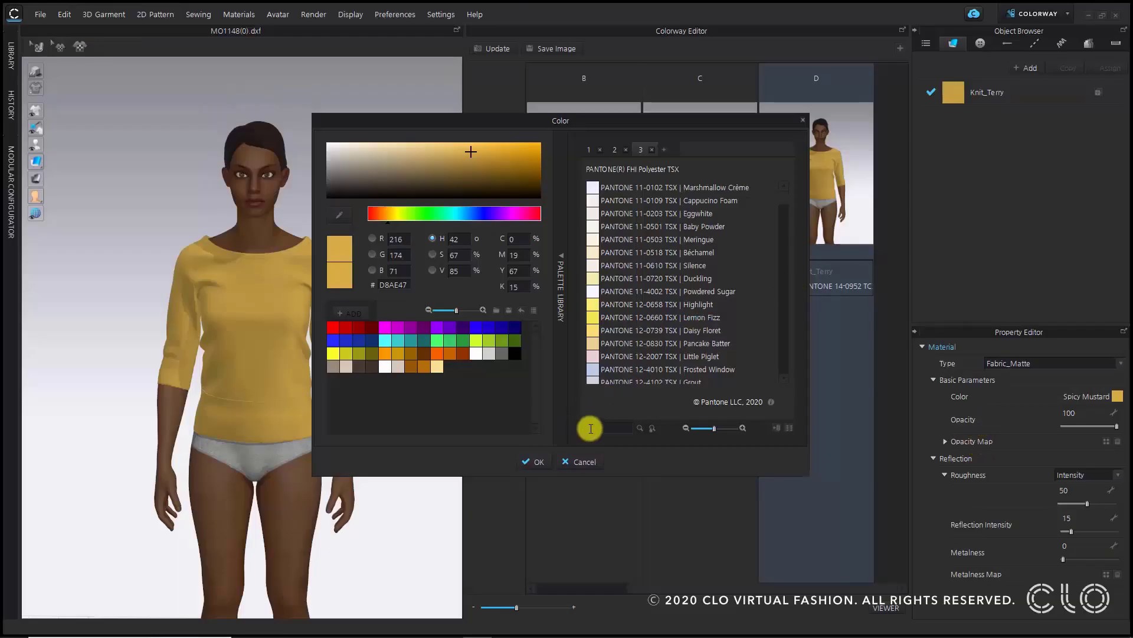
right_click(594, 428)
left_click(626, 487)
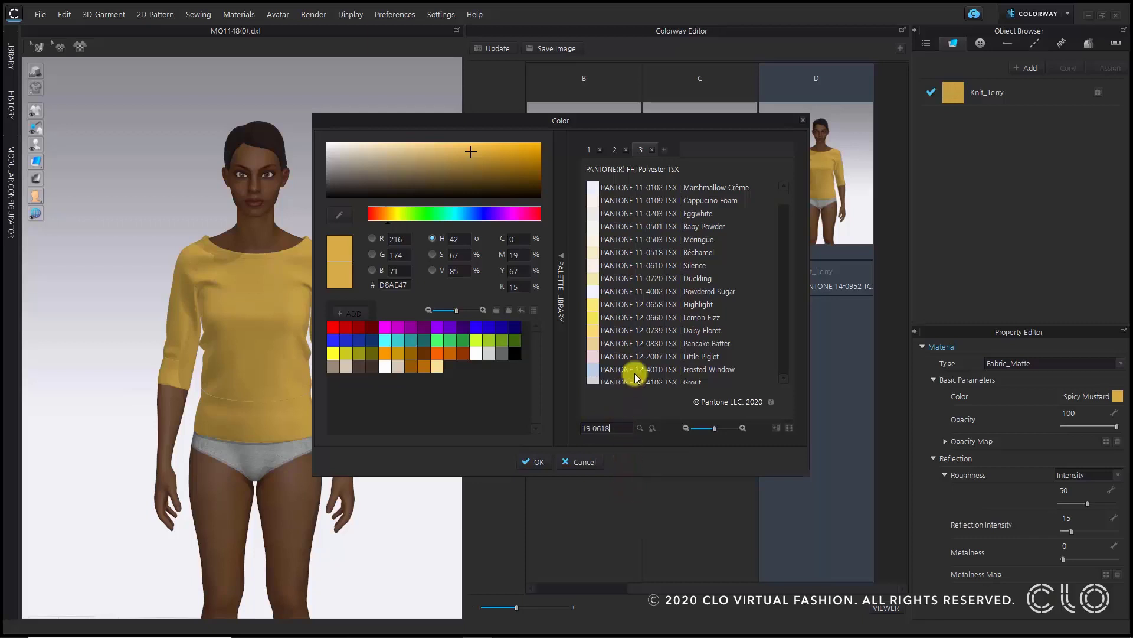
scroll(643, 372, "down", 4)
left_click(640, 428)
left_click(632, 166)
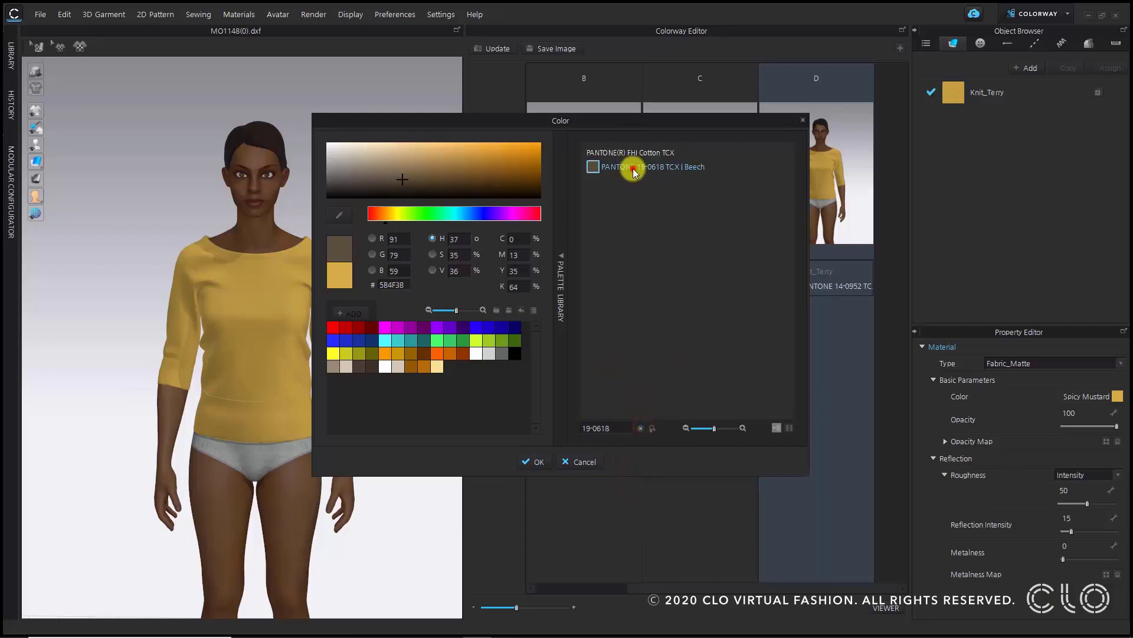
left_click(537, 461)
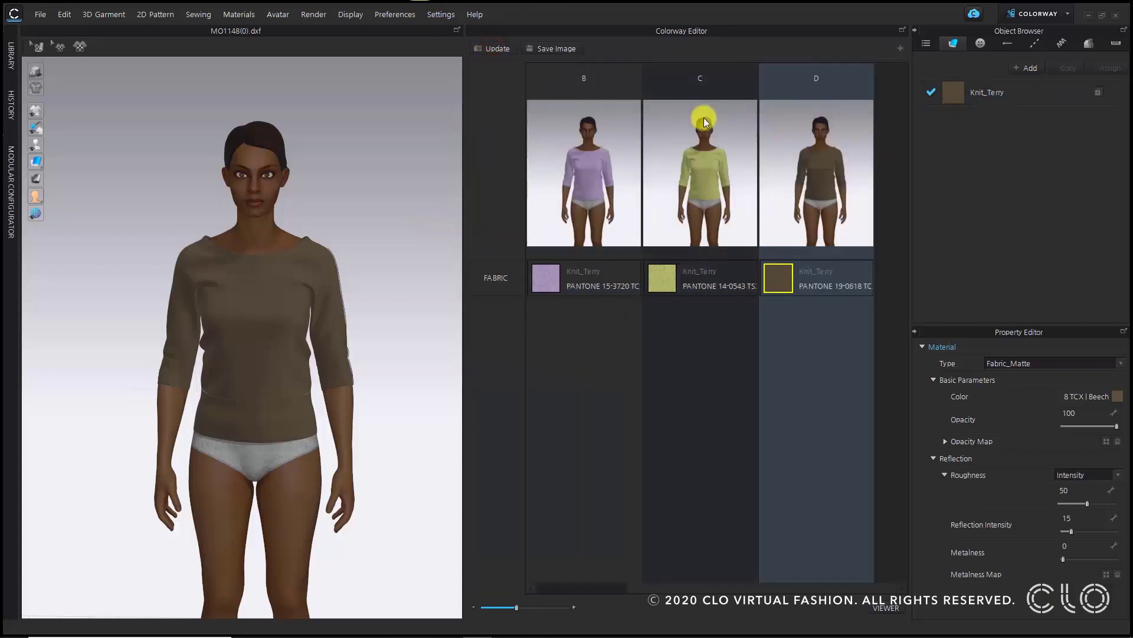
- Switch to the Colorway Viewer and compare the colorways side by side on the avatar
left_click(601, 186)
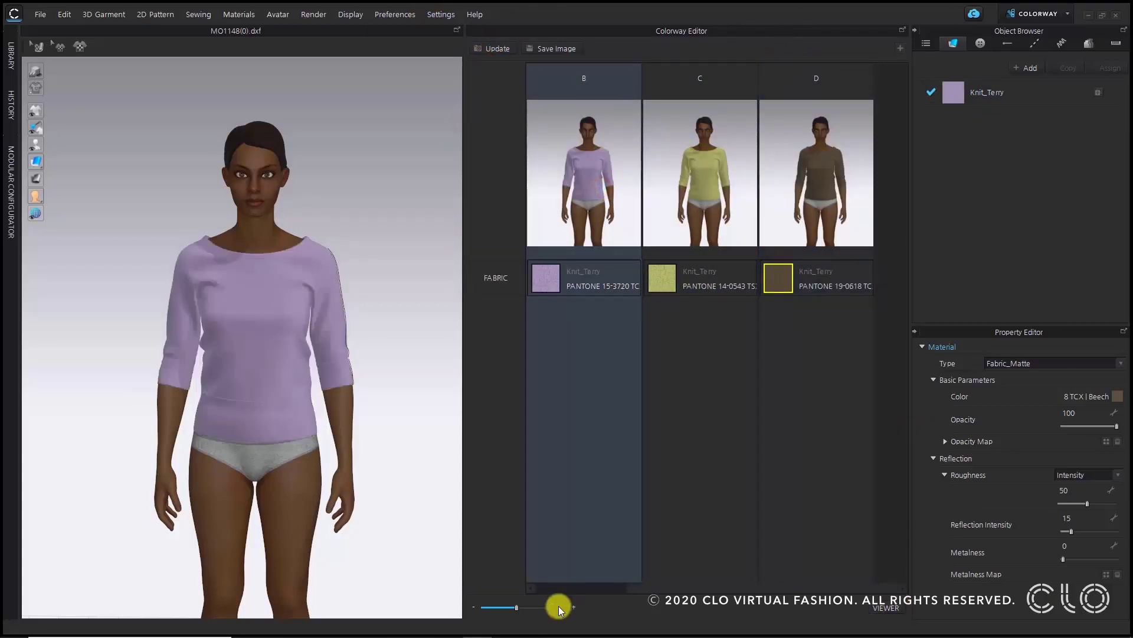
left_click(885, 607)
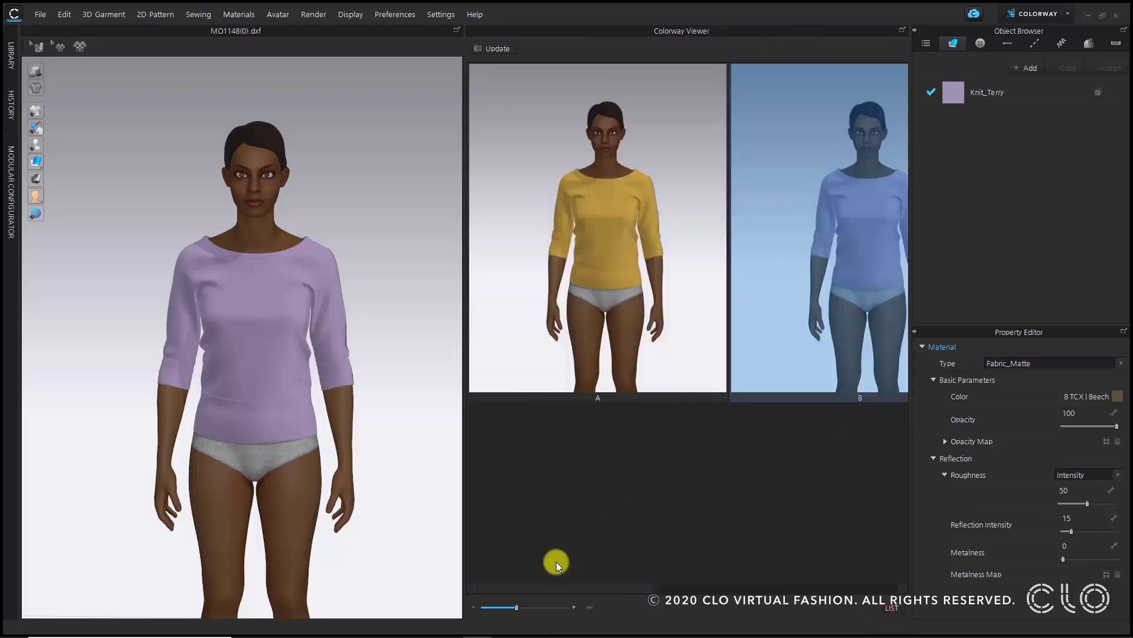
left_click_drag(572, 586, 843, 581)
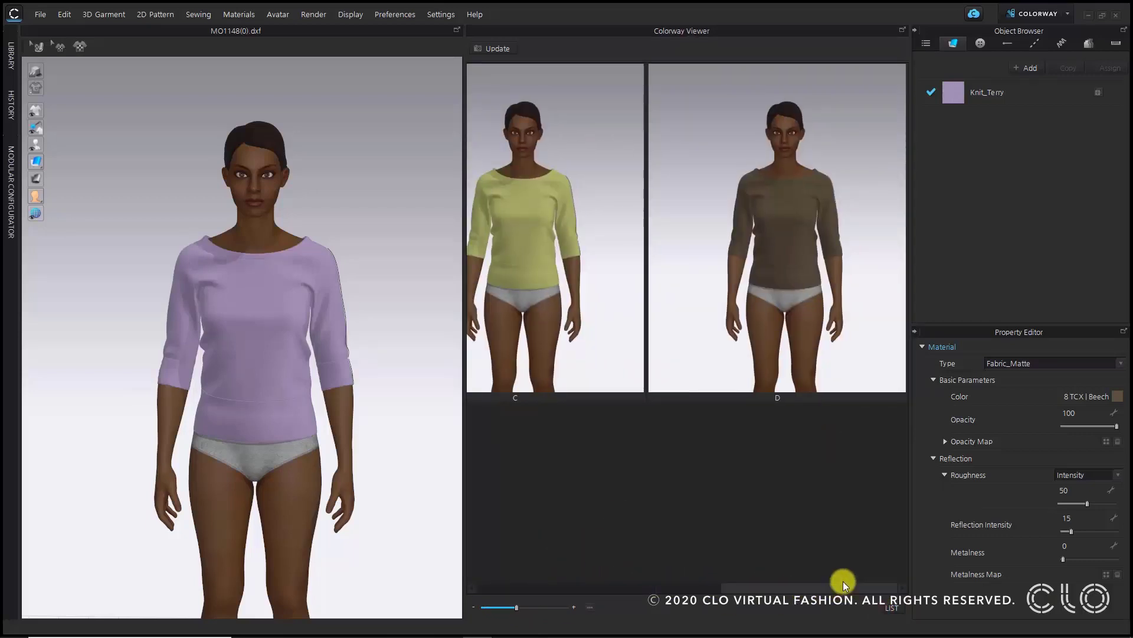
left_click(762, 209)
right_click_drag(335, 263, 190, 248)
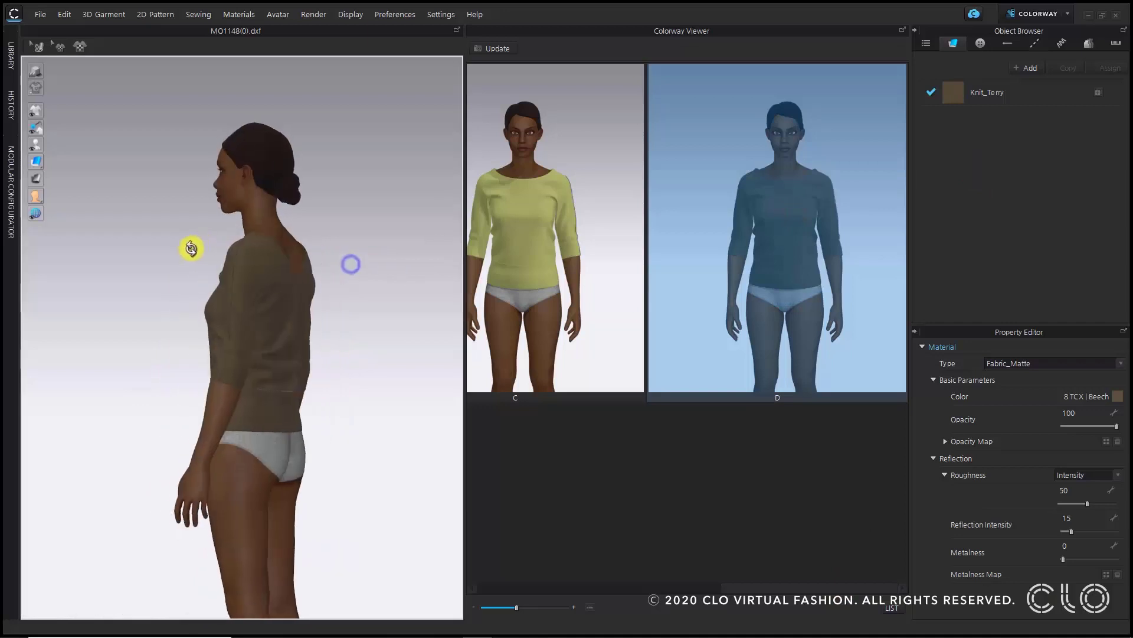
scroll(215, 246, "up", 5)
right_click_drag(368, 214, 540, 210)
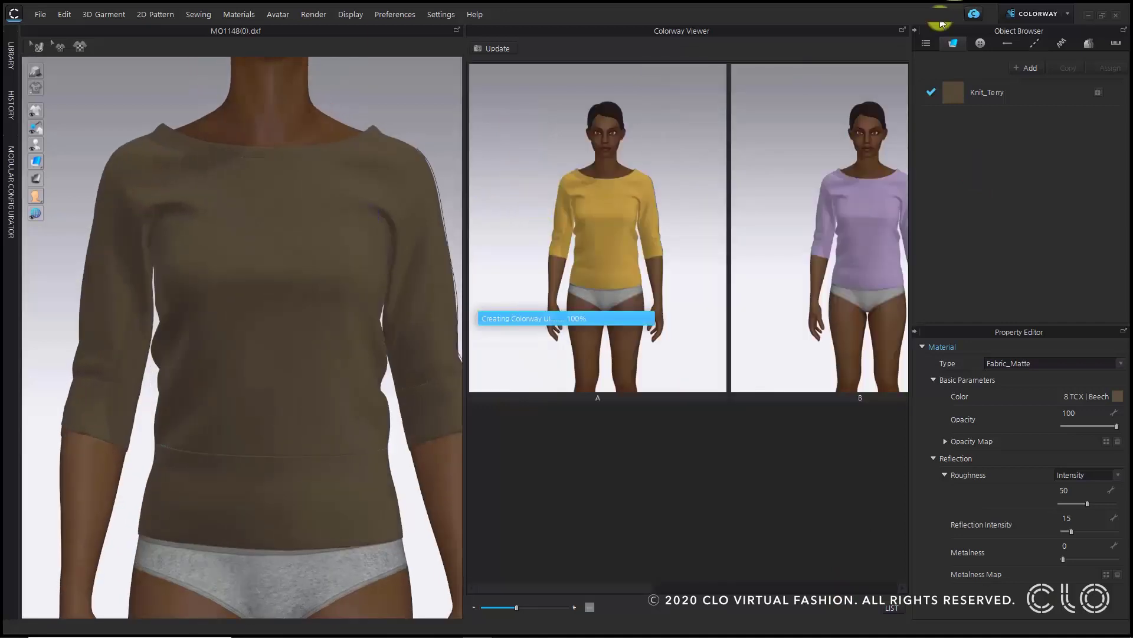
- Switch to Simulation mode and delete the sleeve's existing point of measure
left_click(1027, 19)
left_click(1022, 37)
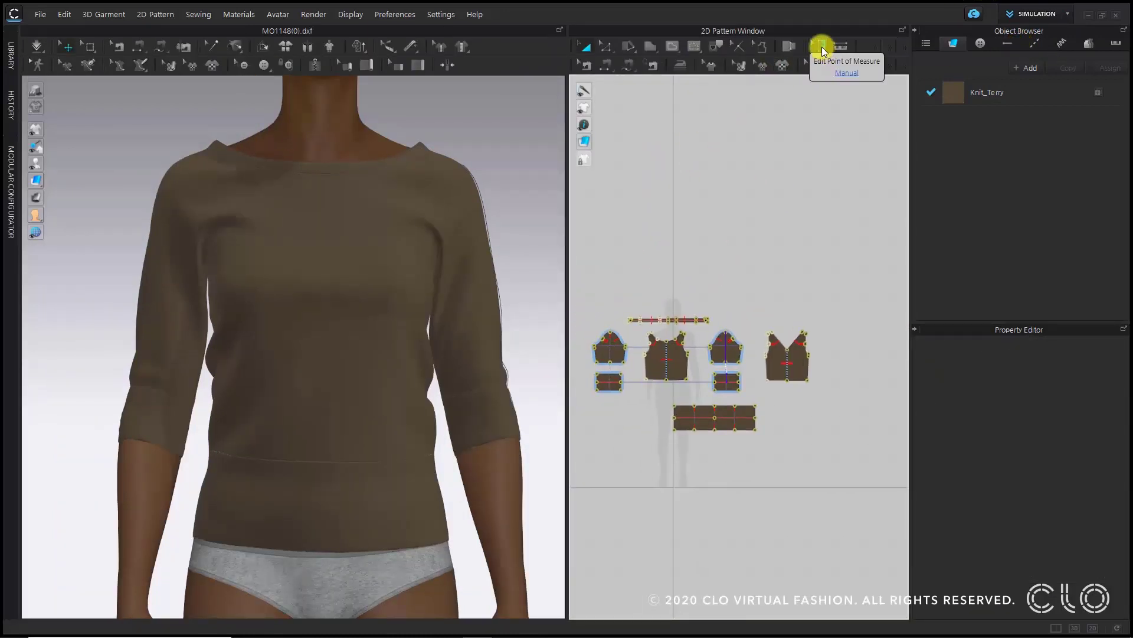
left_click(822, 47)
scroll(758, 387, "up", 10)
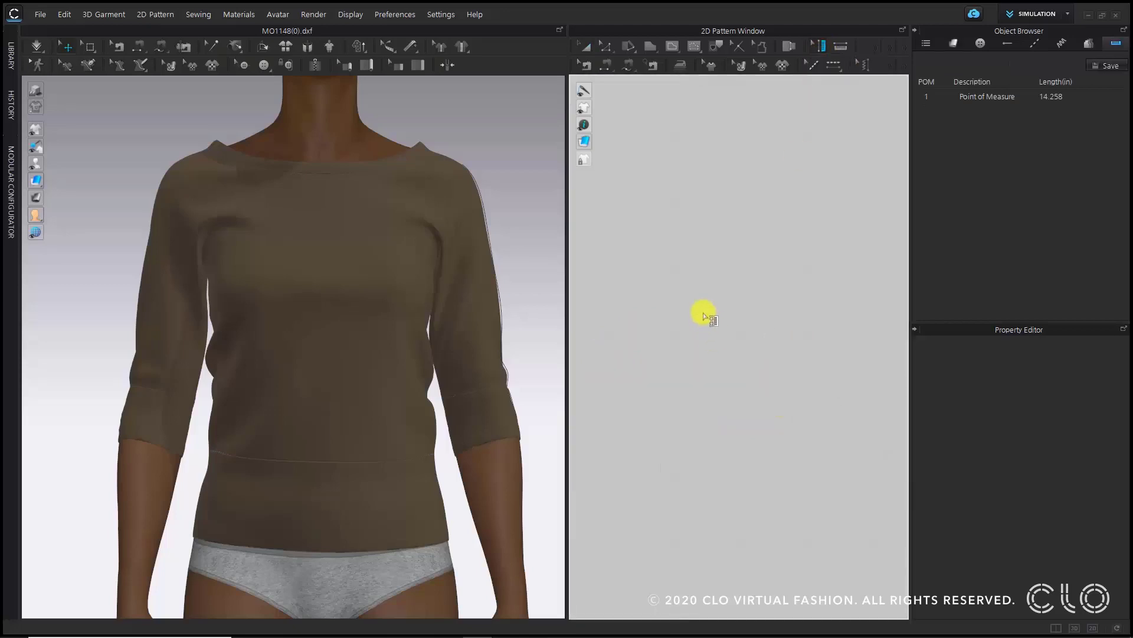
scroll(707, 320, "down", 7)
middle_click_drag(708, 321, 764, 365)
left_click_drag(645, 214, 754, 395)
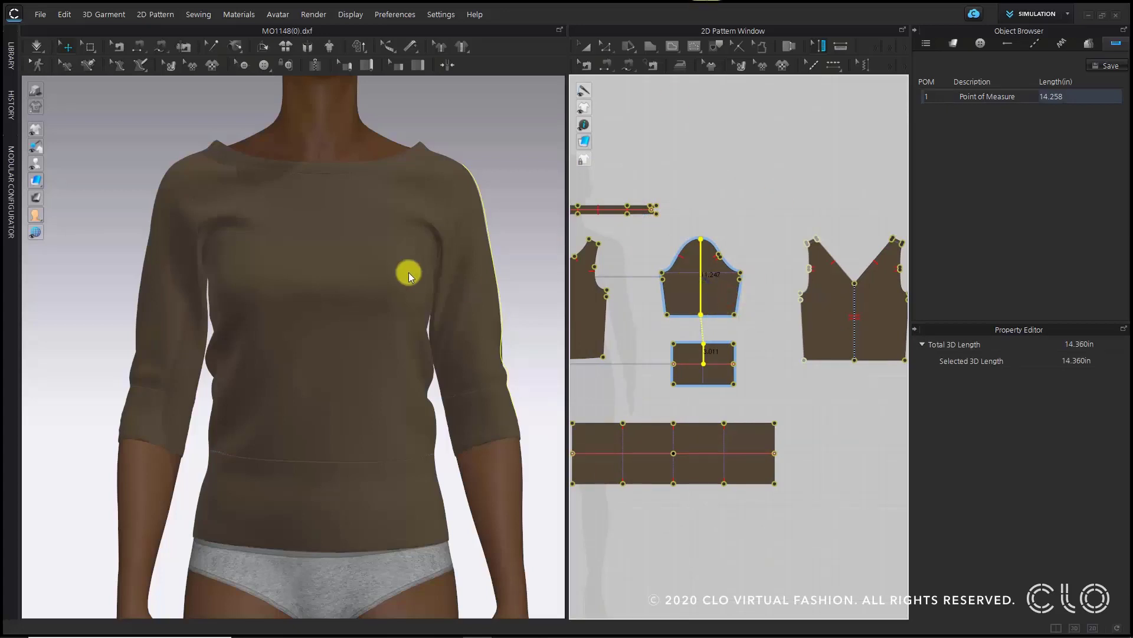
key("space")
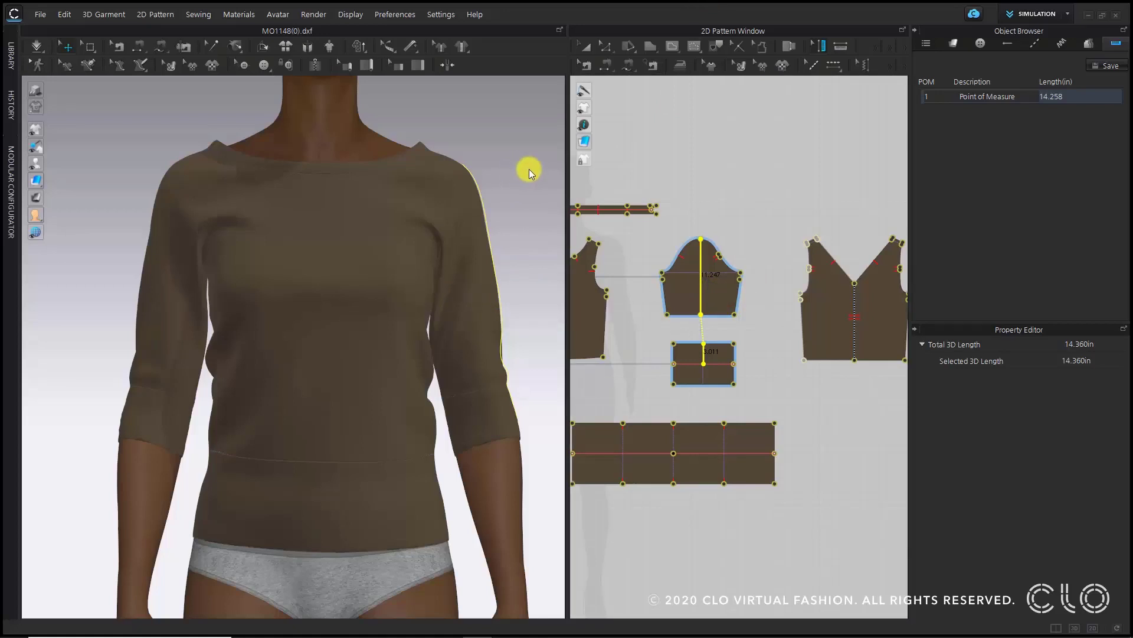
key("Delete")
left_click(530, 168)
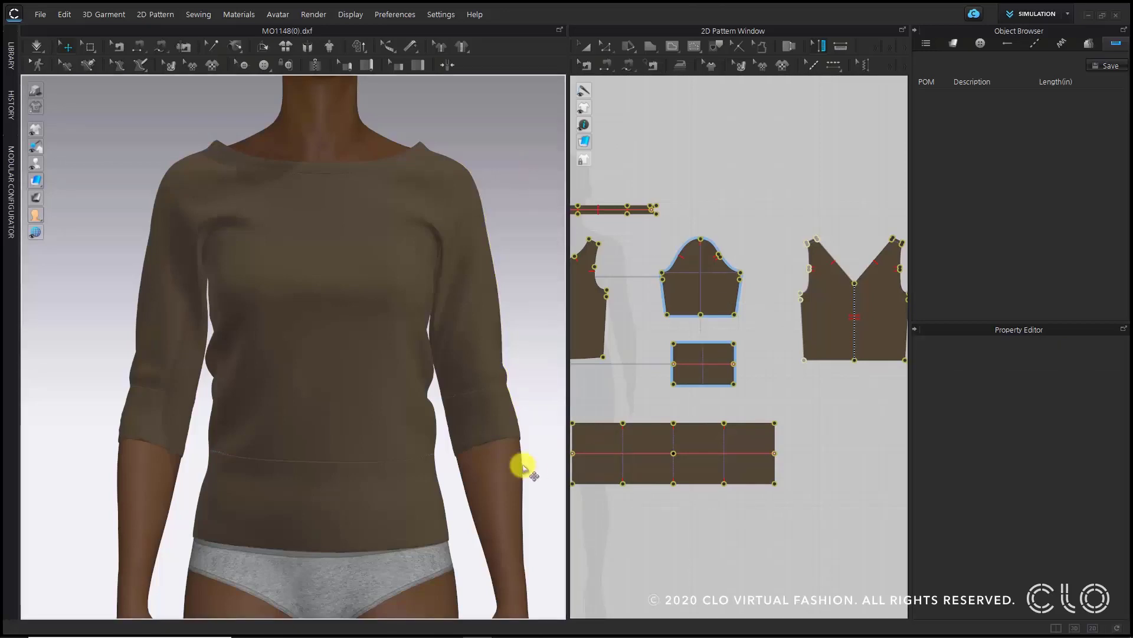
- Zoom in on the sleeve and select both cuffs and the hem band on the 3D garment
right_click_drag(415, 330, 275, 335)
scroll(278, 343, "up", 3)
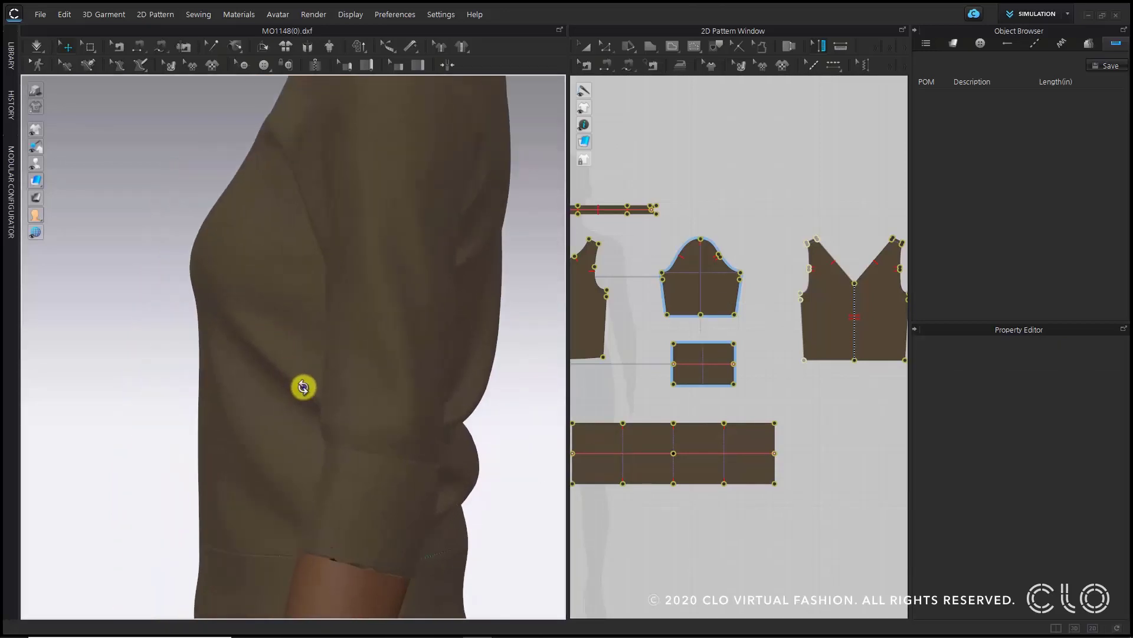
right_click_drag(303, 387, 302, 356)
scroll(382, 387, "up", 5)
right_click_drag(376, 330, 366, 302)
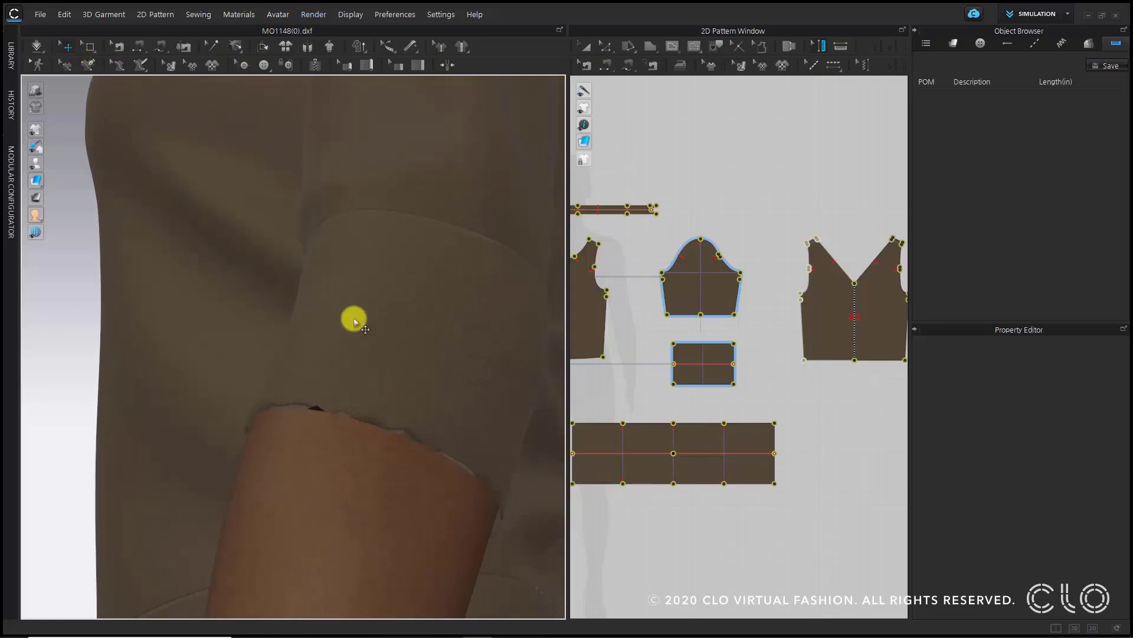
left_click(396, 320)
scroll(389, 320, "down", 6)
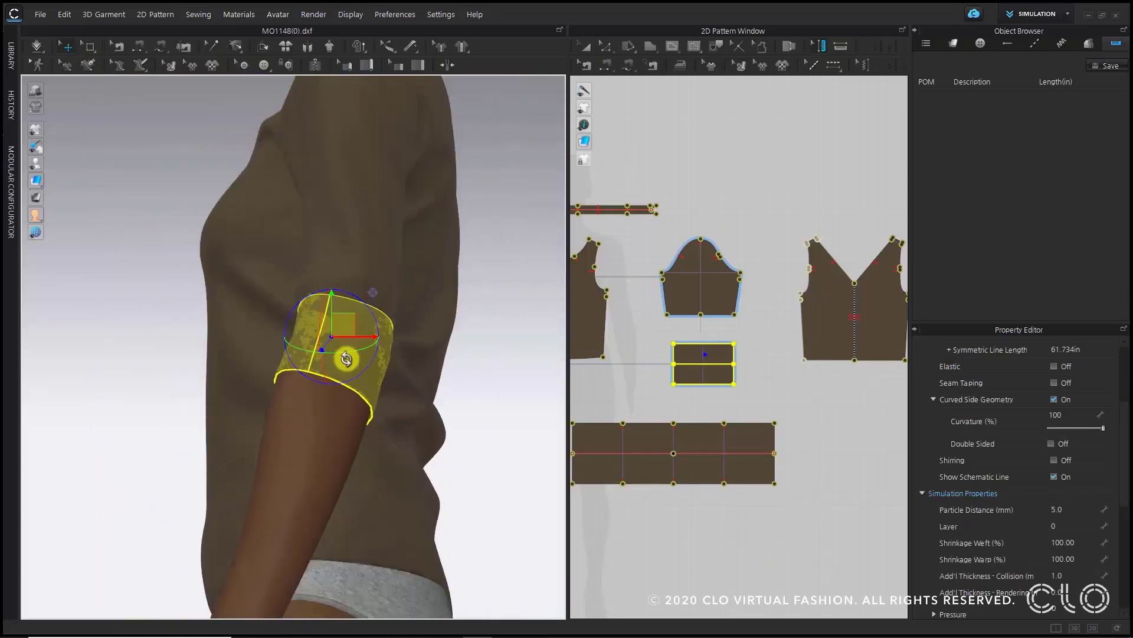
right_click_drag(346, 359, 360, 362)
middle_click_drag(96, 446, 267, 521)
scroll(248, 511, "down", 3)
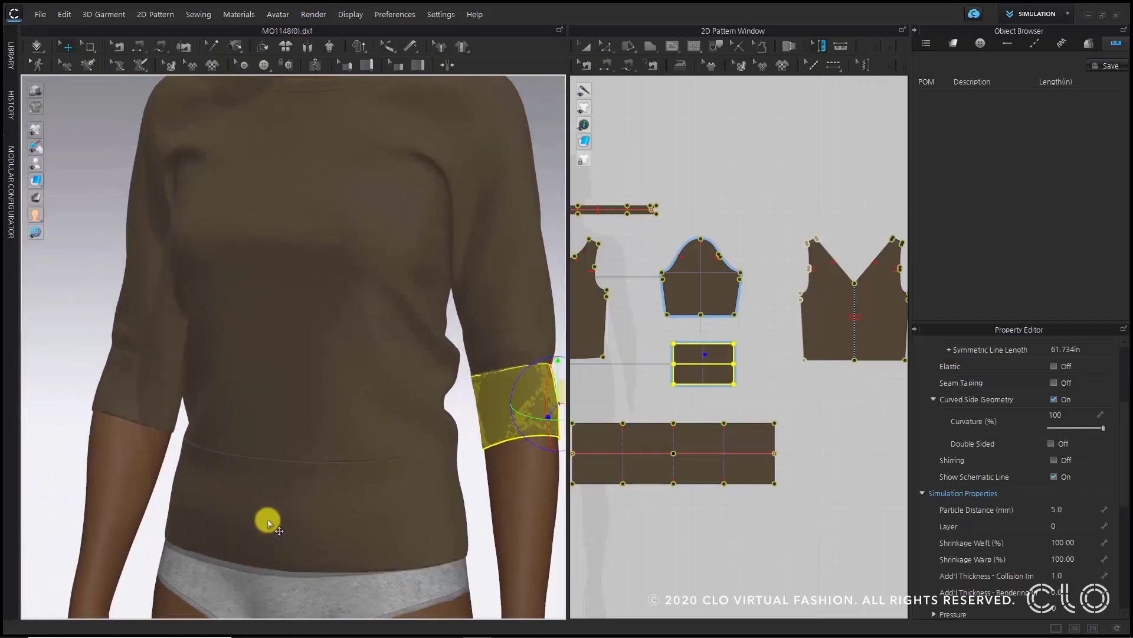
left_click(258, 518, "shift")
left_click(119, 378, "shift")
middle_click_drag(314, 106, 322, 251)
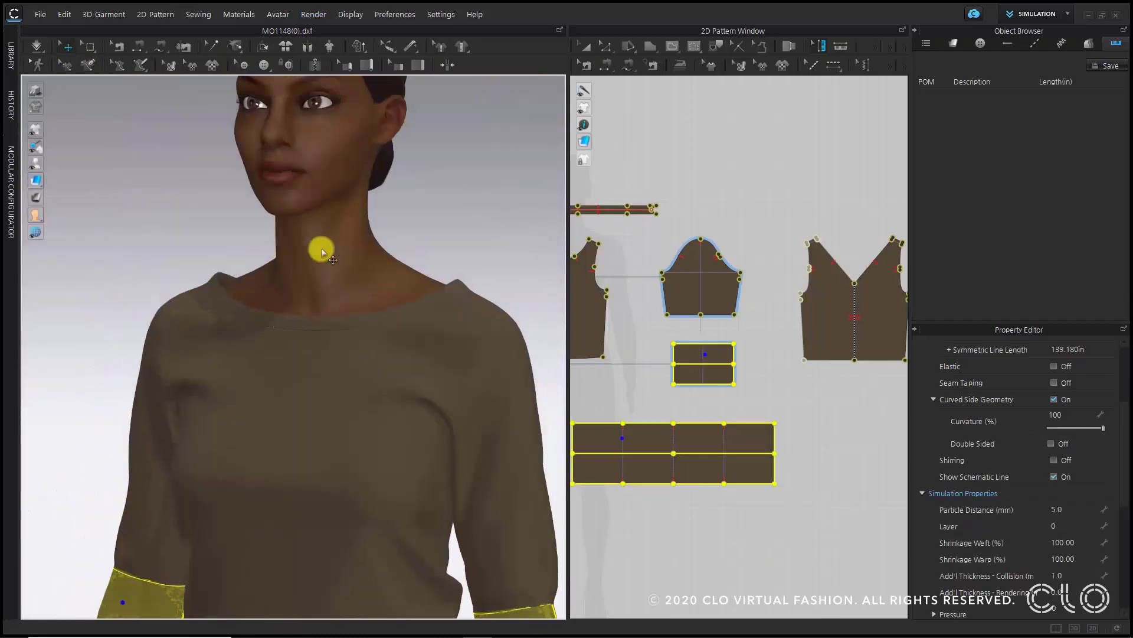
left_click(289, 319, "shift")
middle_click_drag(329, 359, 258, 152)
- Examine the selected pieces' arrangement and mesh type settings in the property editor
scroll(454, 501, "up", 3)
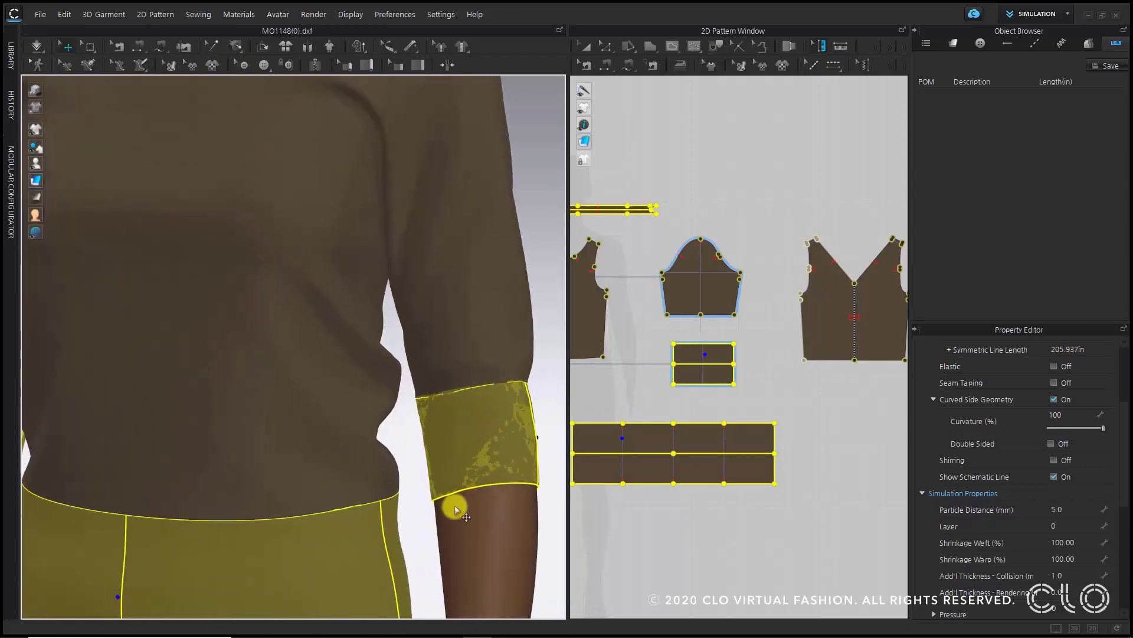
middle_click_drag(455, 505, 374, 322)
scroll(363, 194, "up", 3)
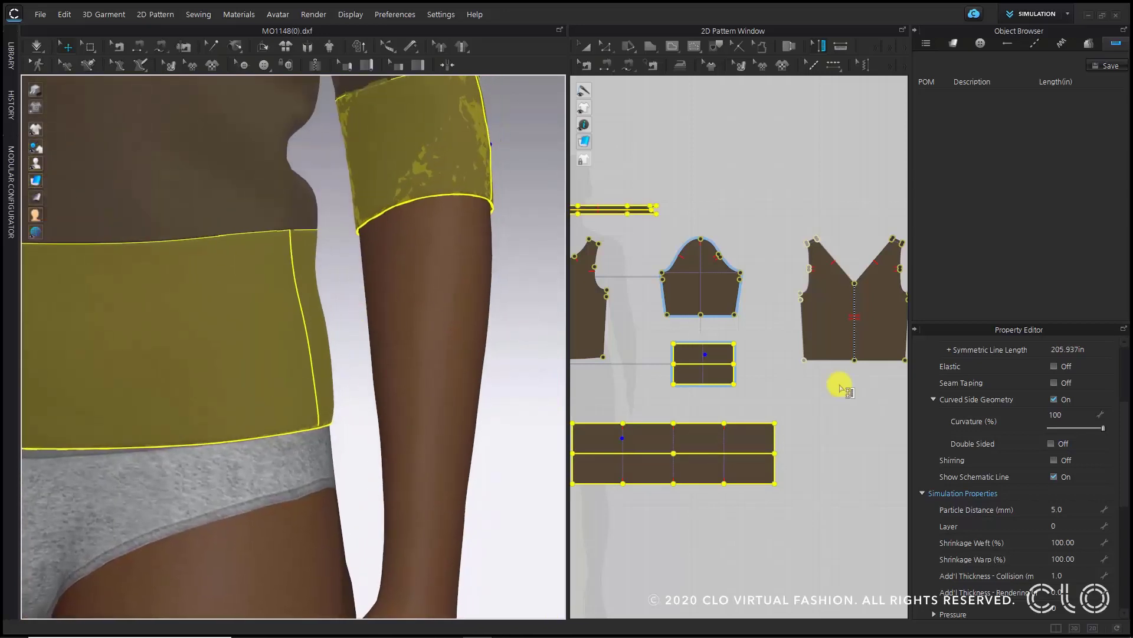
scroll(1026, 452, "down", 5)
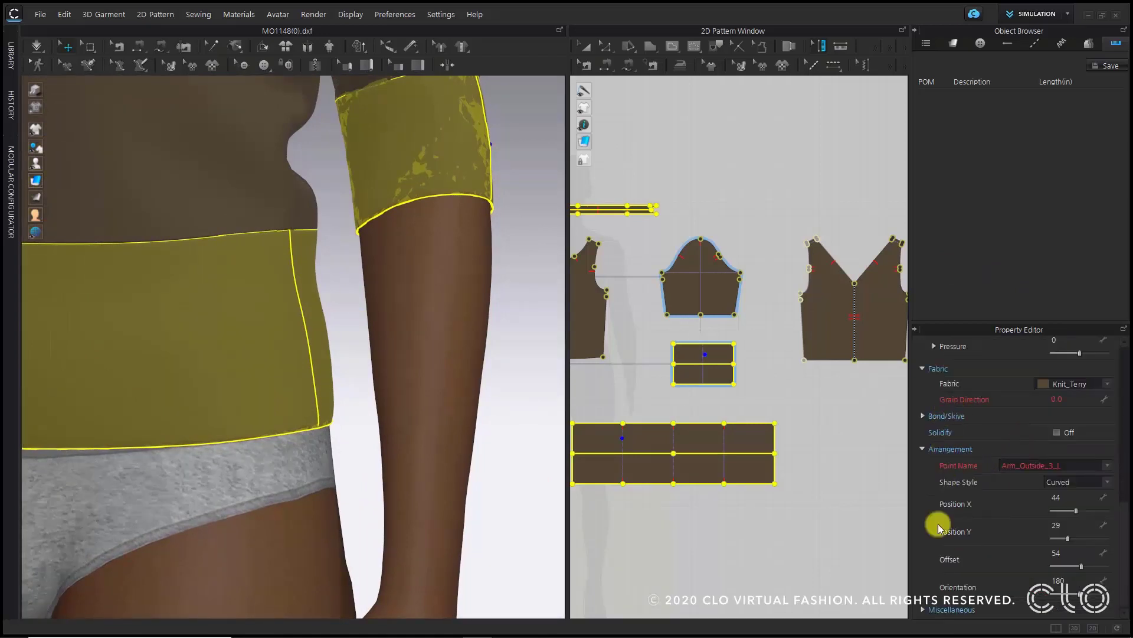
left_click(926, 609)
scroll(969, 518, "down", 1)
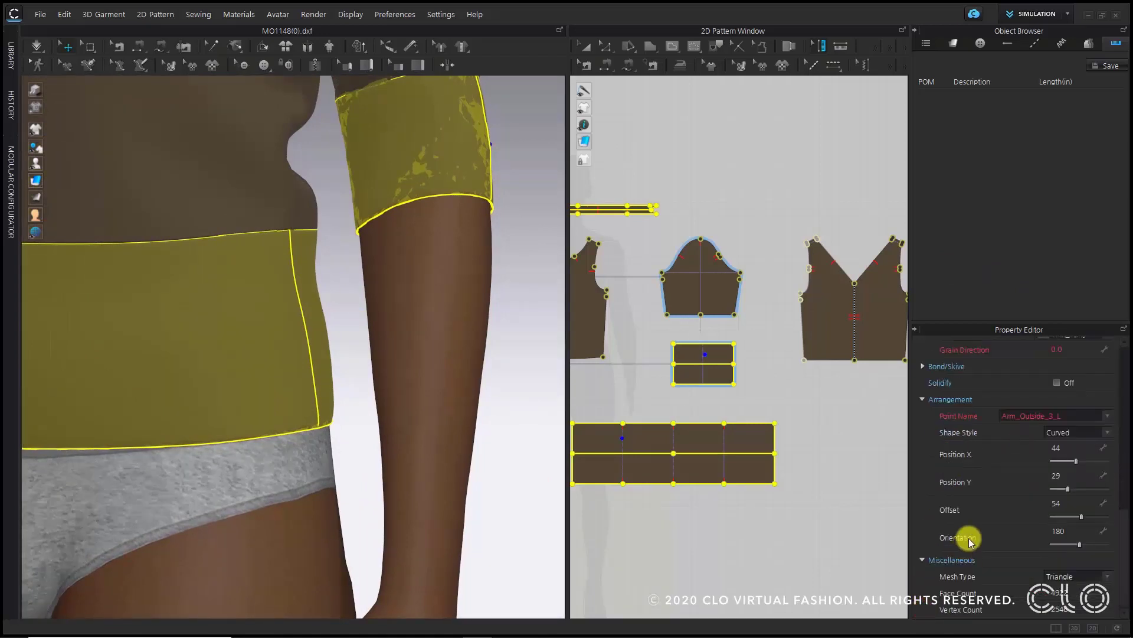
left_click(1080, 577)
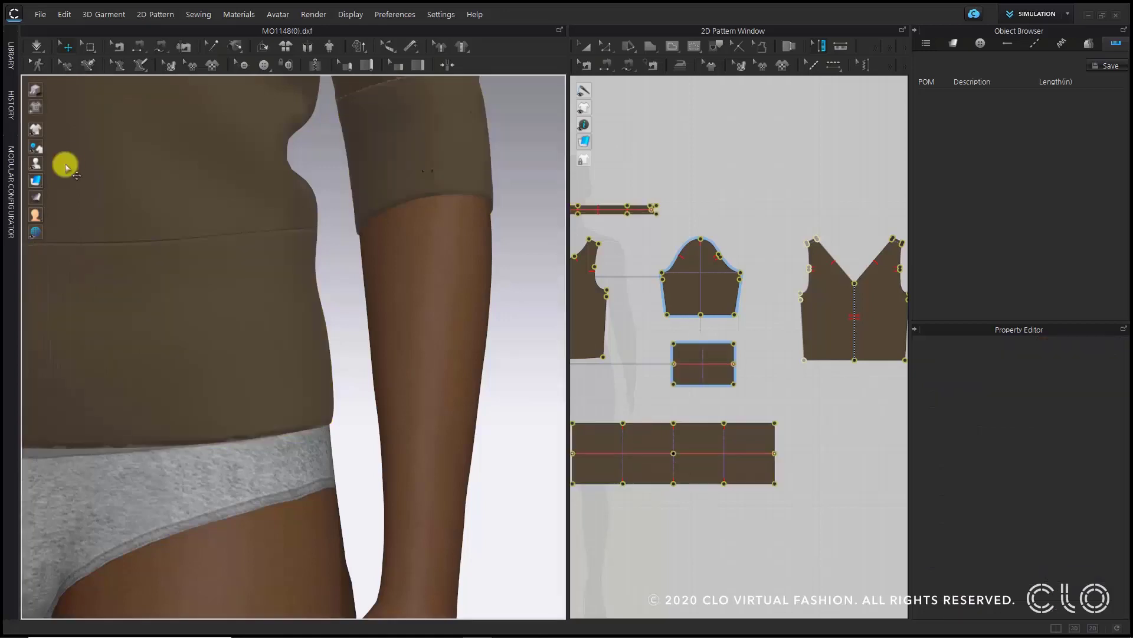
- Inspect the sleeve cuff in mesh view with the avatar hidden, returning to the textured view
mouse_move(35, 181)
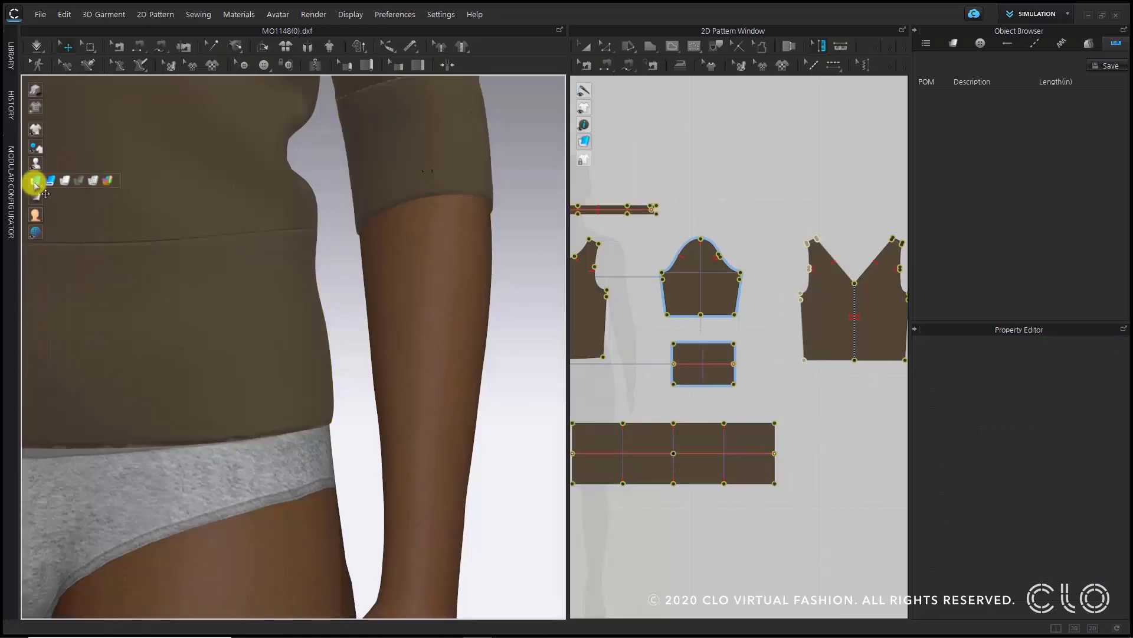
left_click(100, 181)
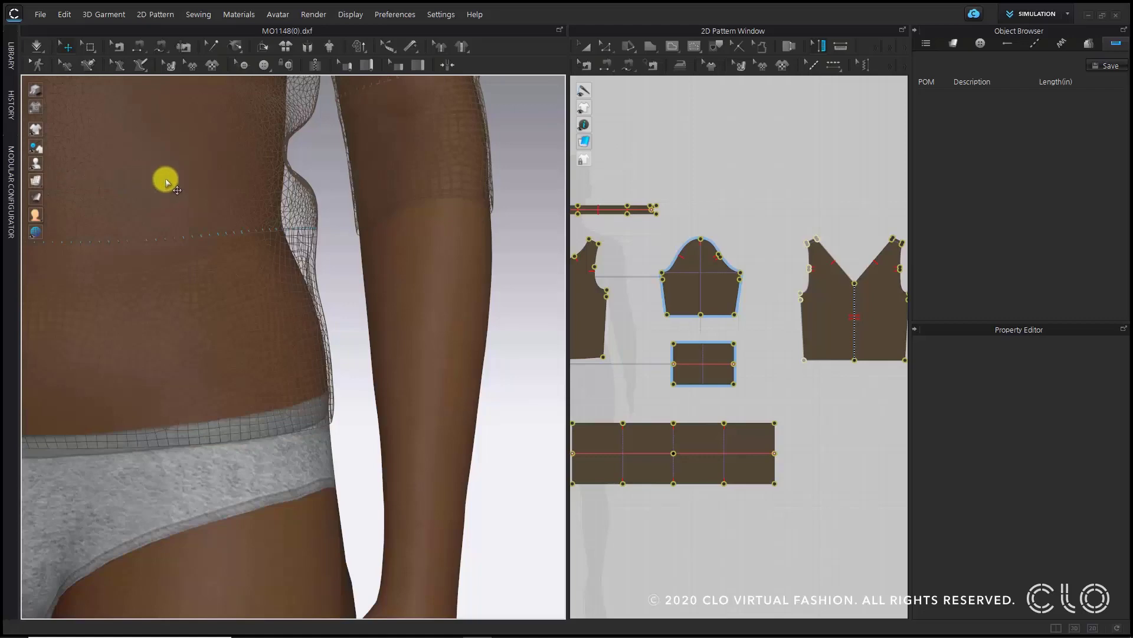
middle_click_drag(499, 180, 521, 368)
scroll(423, 315, "up", 2)
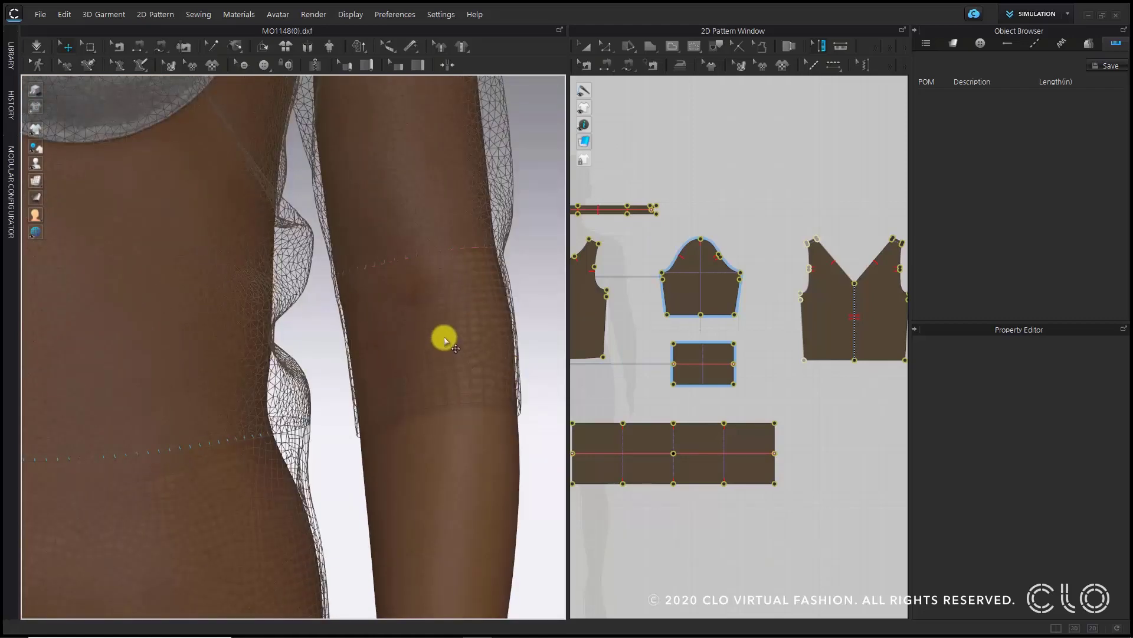
key("shift+a")
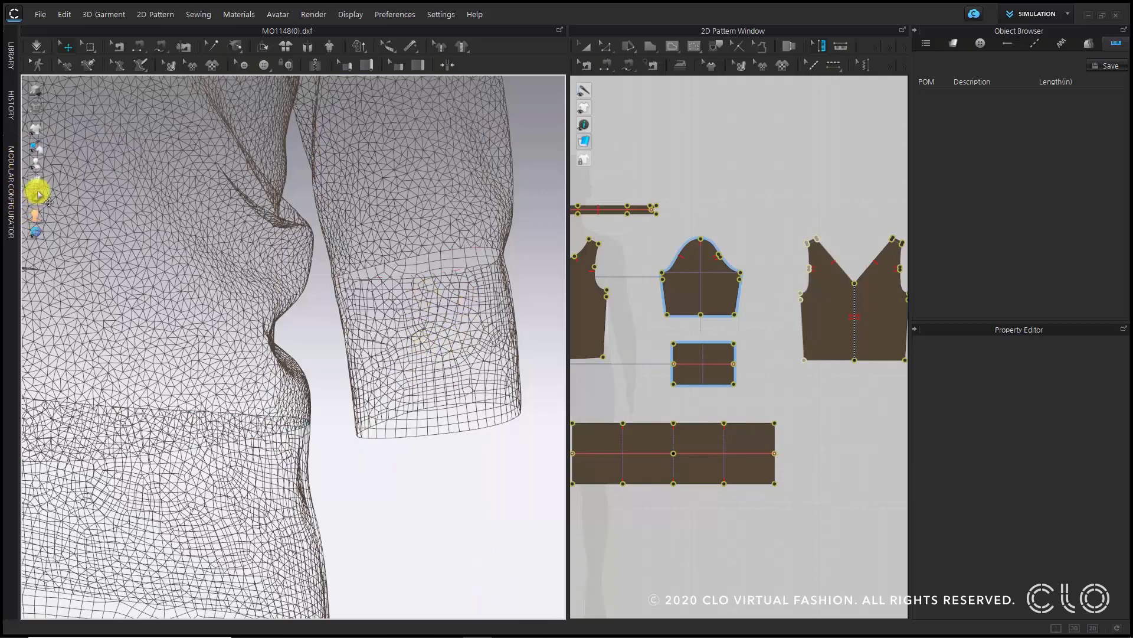
left_click(51, 182)
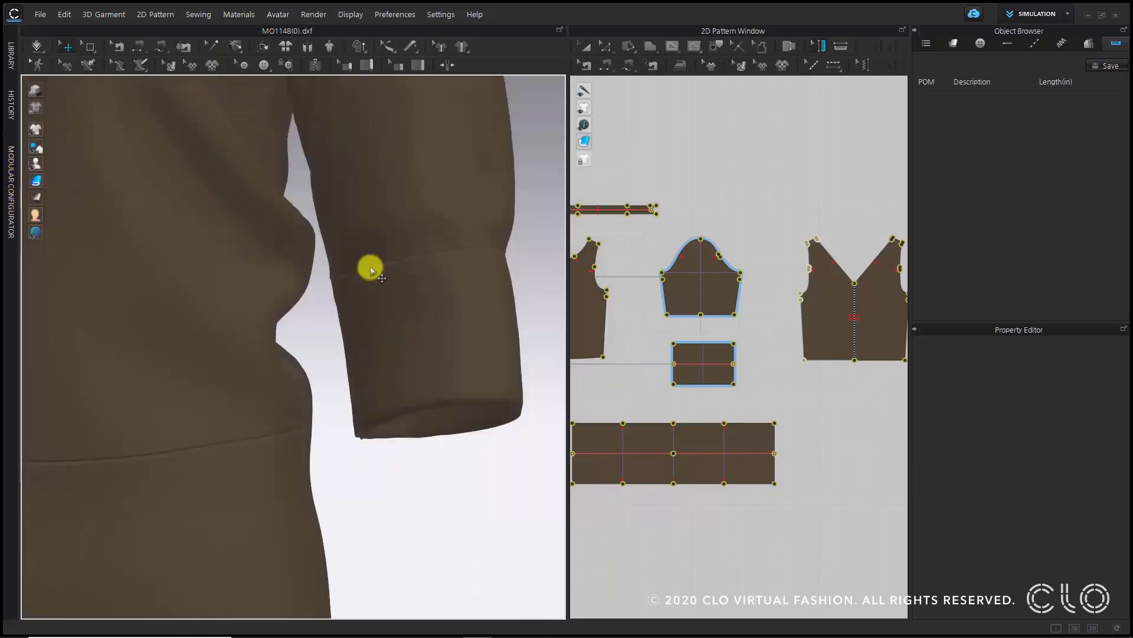
left_click(533, 450)
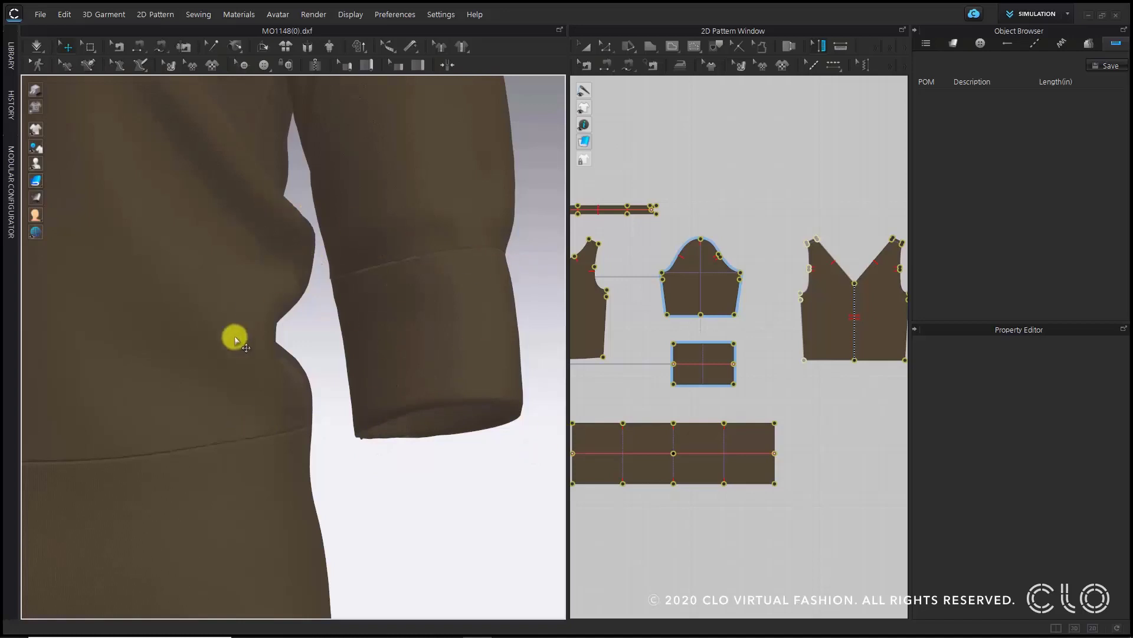
mouse_move(232, 334)
right_mouse_down()
mouse_move(200, 243)
mouse_move(339, 458)
mouse_move(547, 471)
mouse_move(356, 442)
right_mouse_up()
middle_click_drag(356, 443, 341, 438)
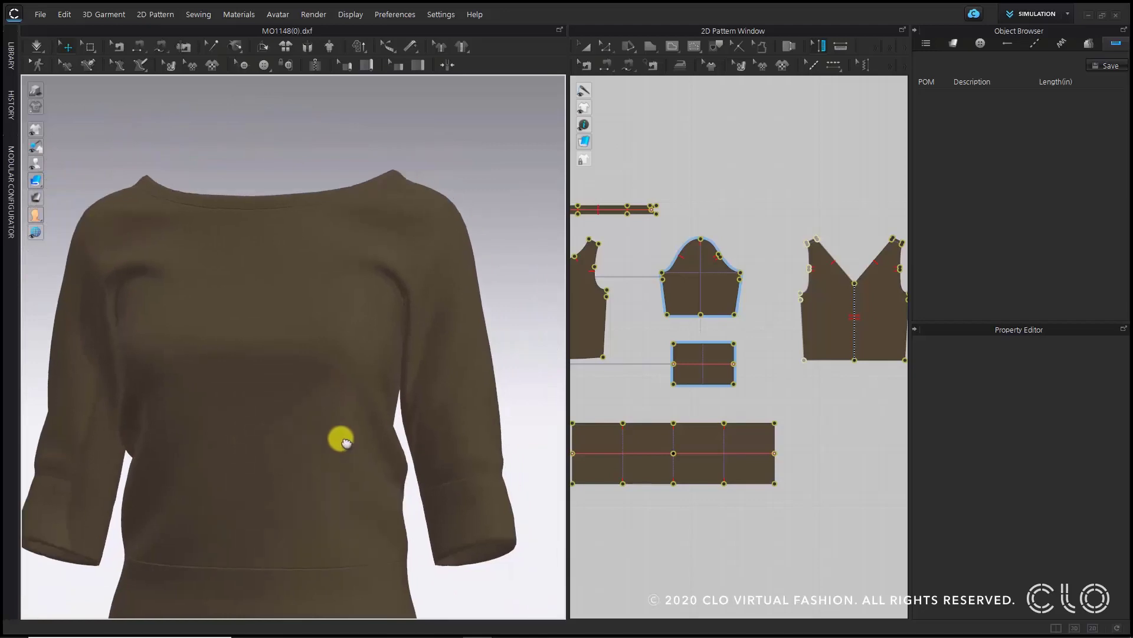
- Show the avatar in front view and share the project via CLO-SET, acknowledging the upload notice
key("2")
key("shift+a")
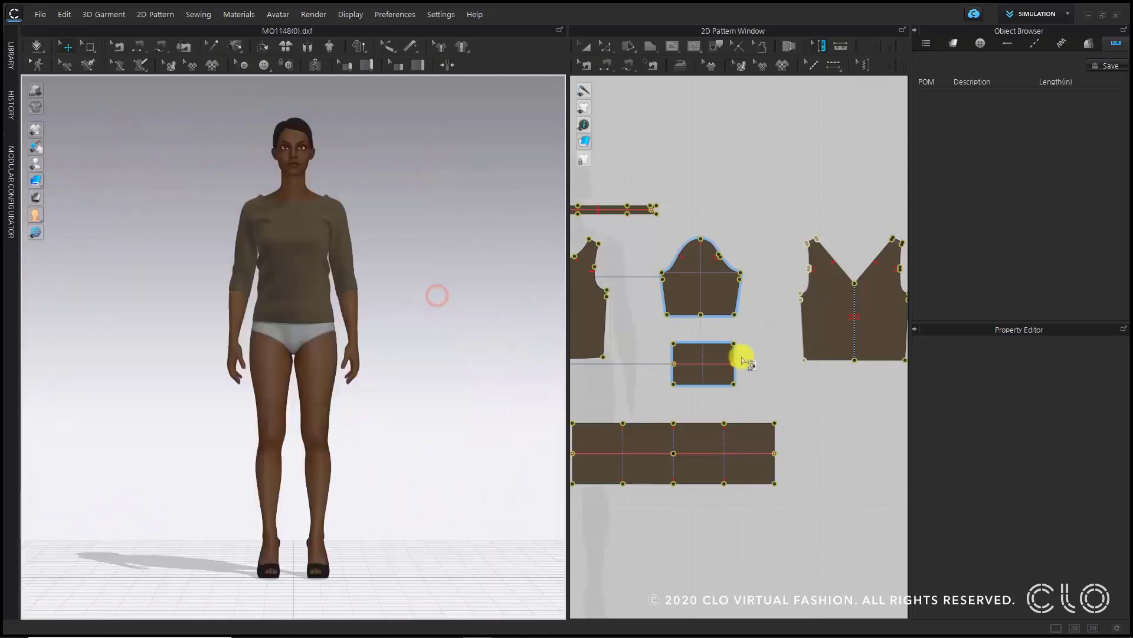
mouse_move(458, 289)
right_mouse_down()
mouse_move(169, 278)
mouse_move(463, 301)
right_mouse_up()
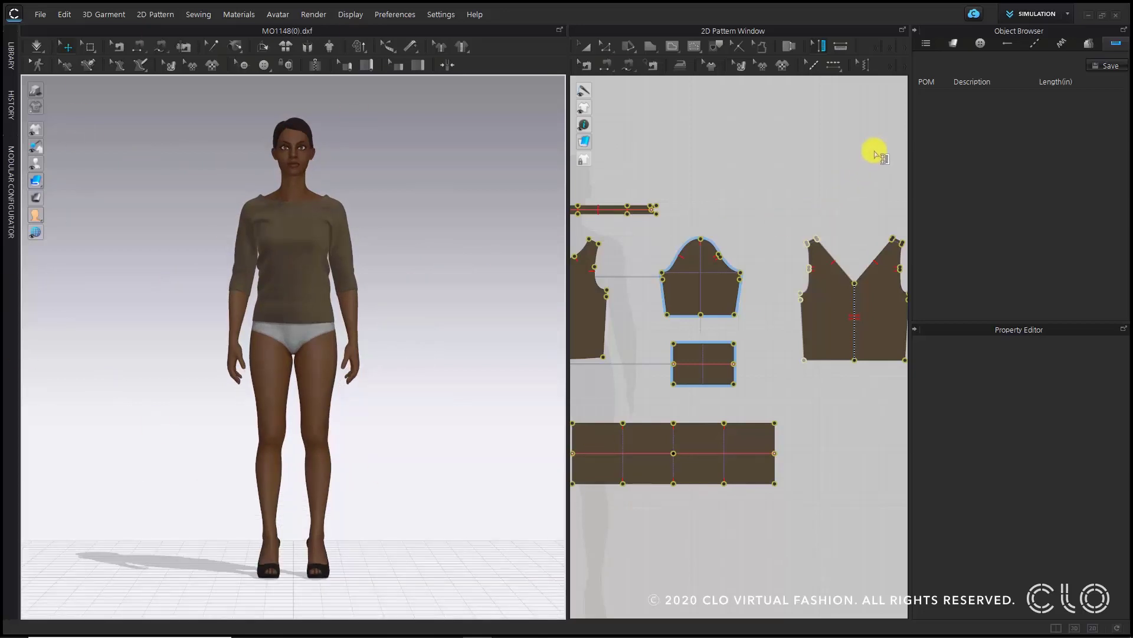
left_click(974, 14)
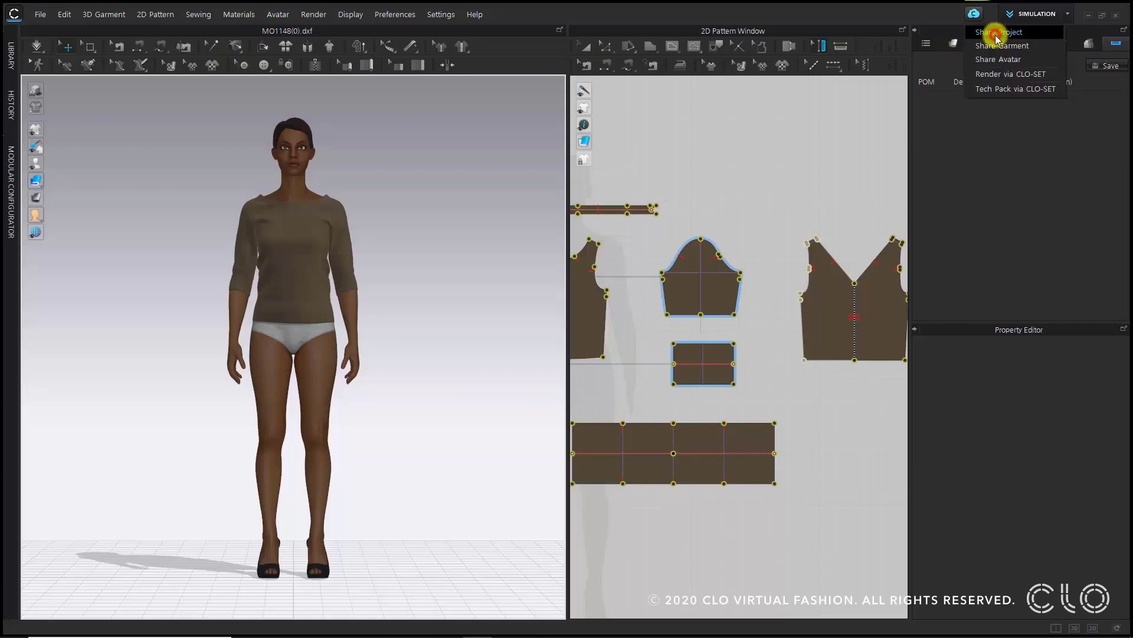
left_click(996, 33)
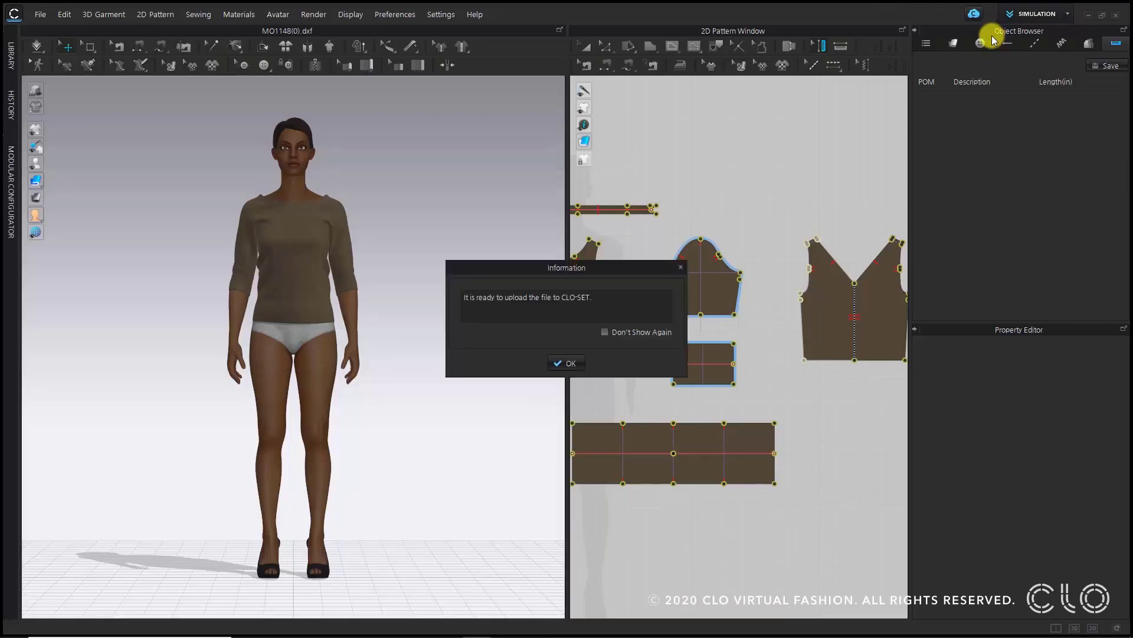
left_click(570, 364)
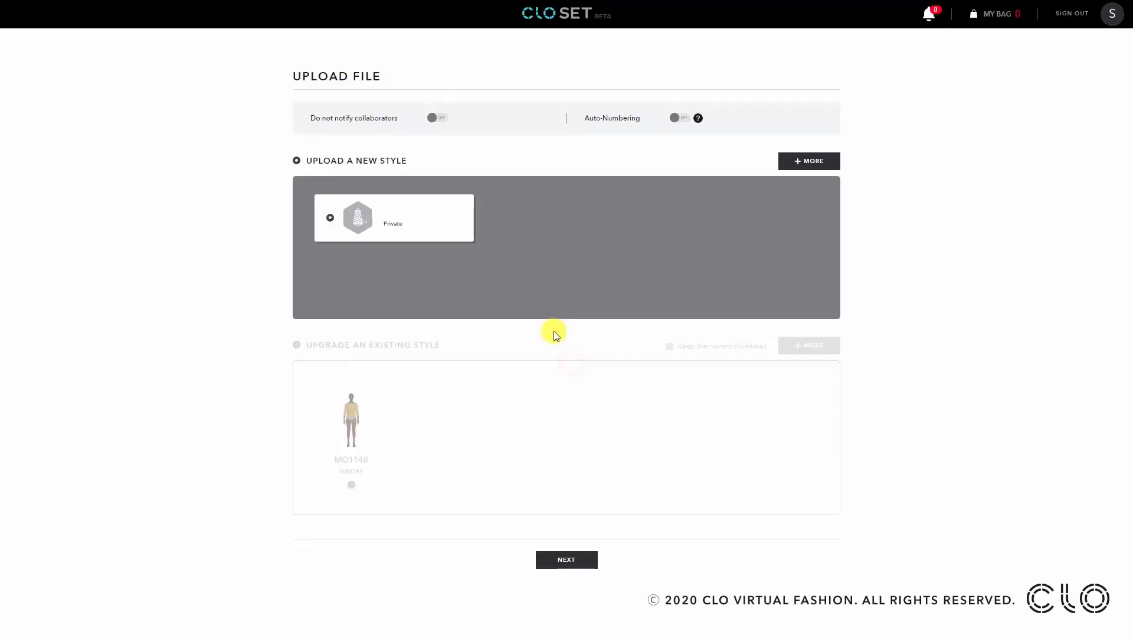
- Choose to upgrade the existing style MO1148 instead of uploading a new style, and continue
left_click(385, 344)
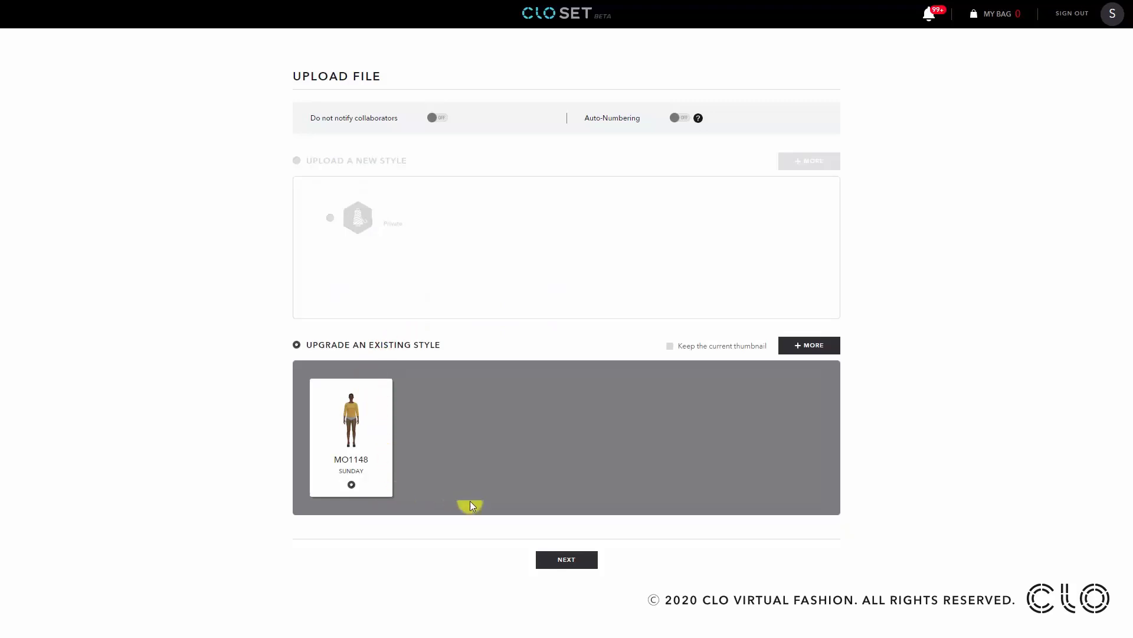
left_click(584, 560)
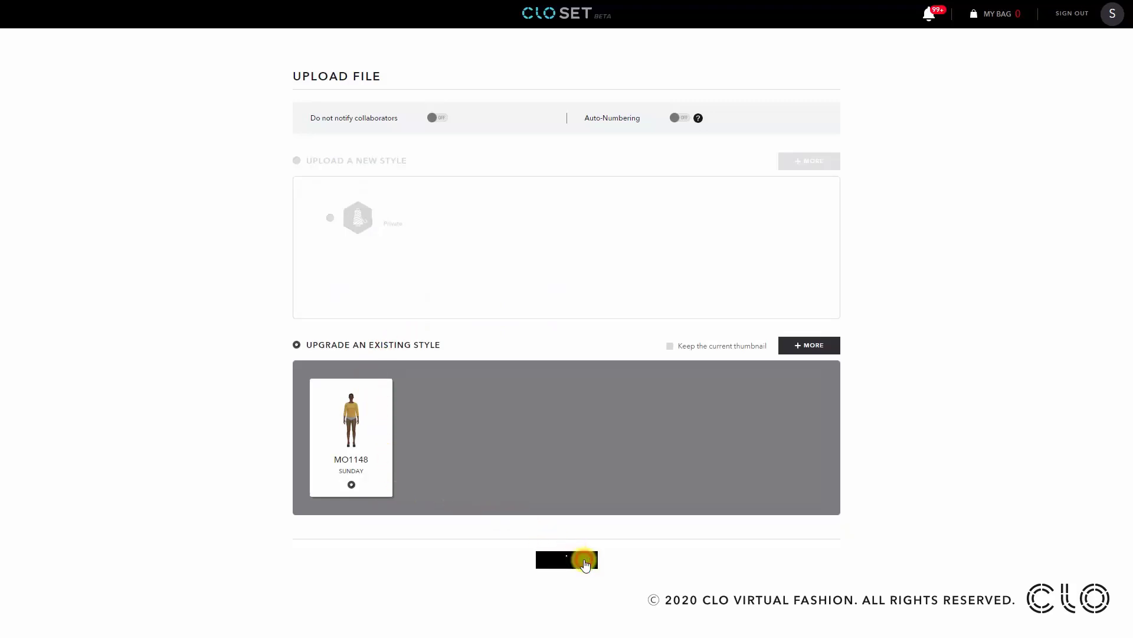
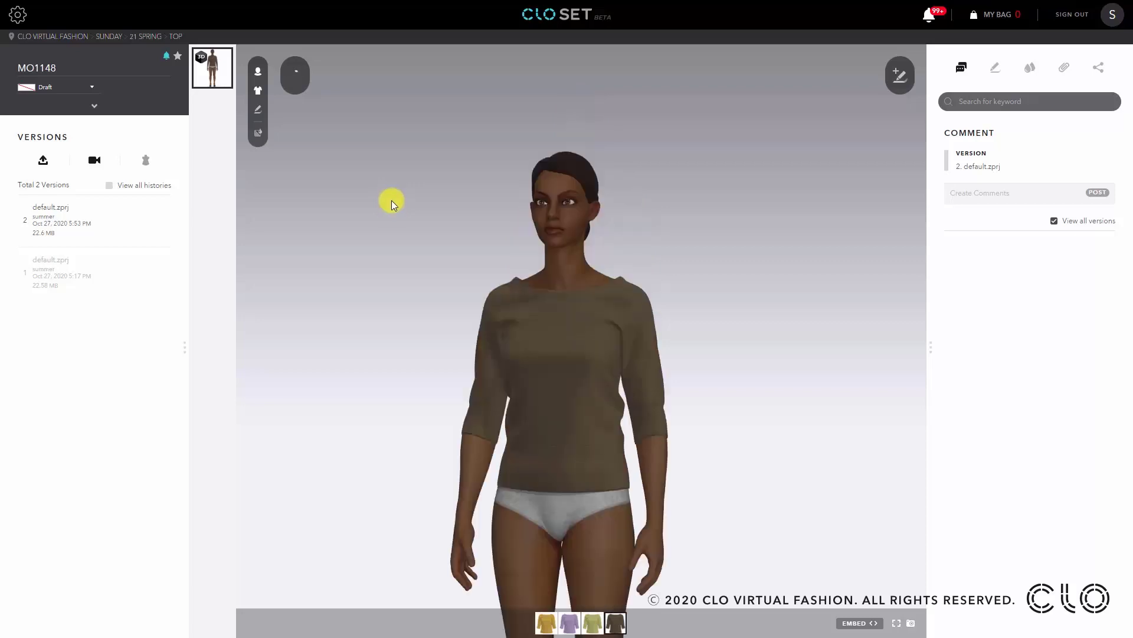
- Preview each colorway of the style in the CLO-SET viewer and rotate the model to inspect it
left_click(546, 623)
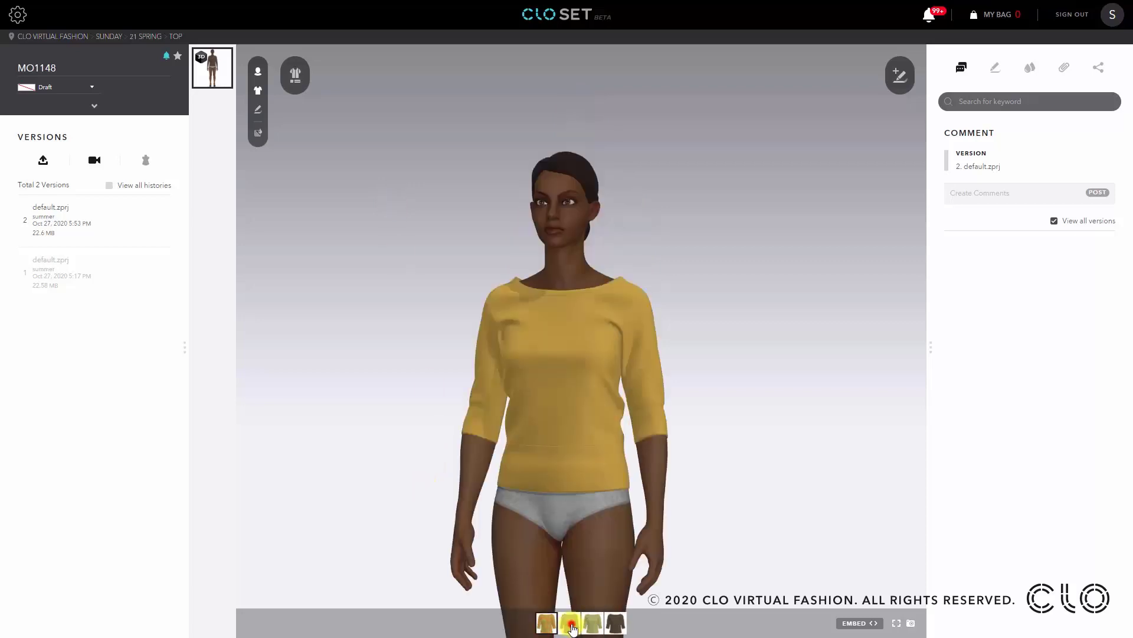
left_click(570, 625)
left_click(593, 623)
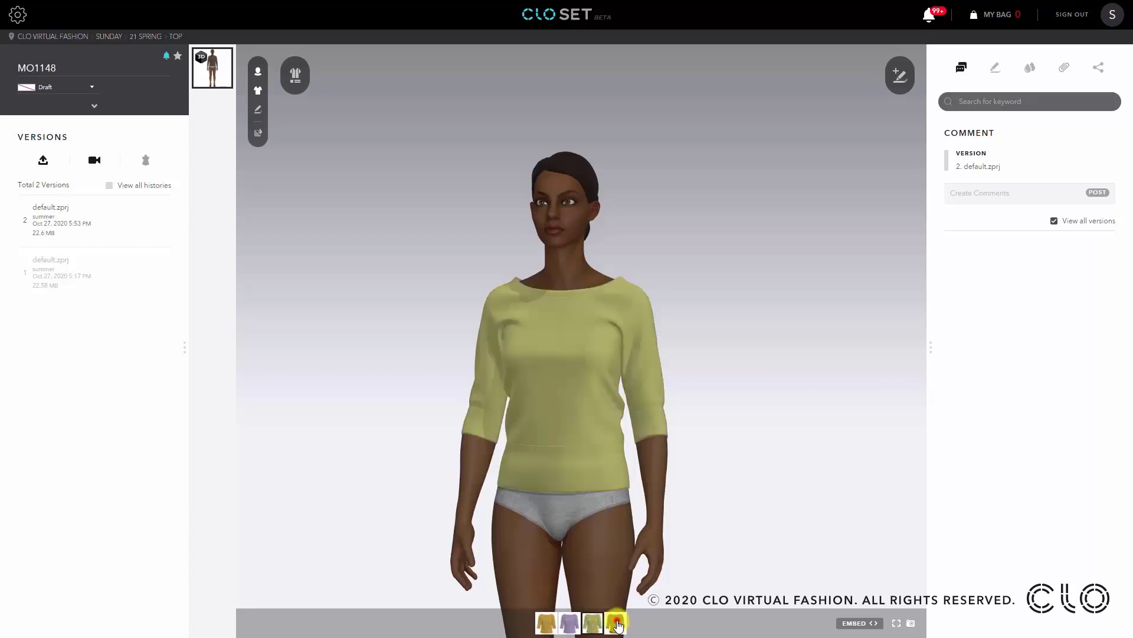
left_click(617, 622)
left_click_drag(732, 420, 509, 417)
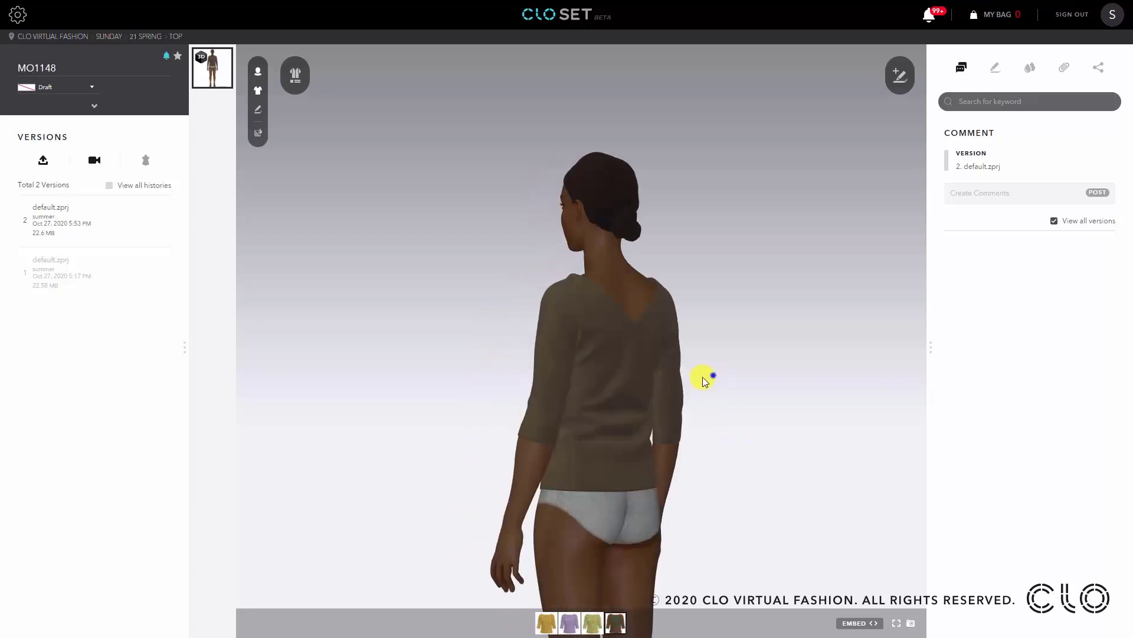
mouse_move(703, 379)
left_mouse_down()
mouse_move(513, 378)
mouse_move(639, 349)
mouse_move(422, 346)
mouse_move(711, 364)
left_mouse_up()
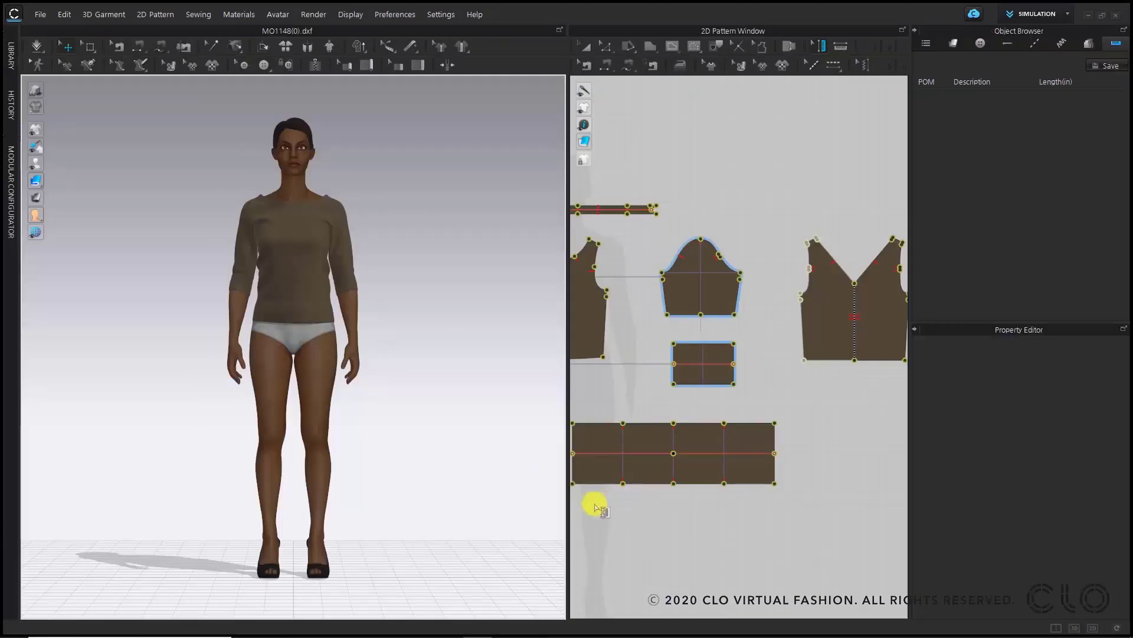
- Open the Render window and hide the avatar in the 3D view
left_click(314, 13)
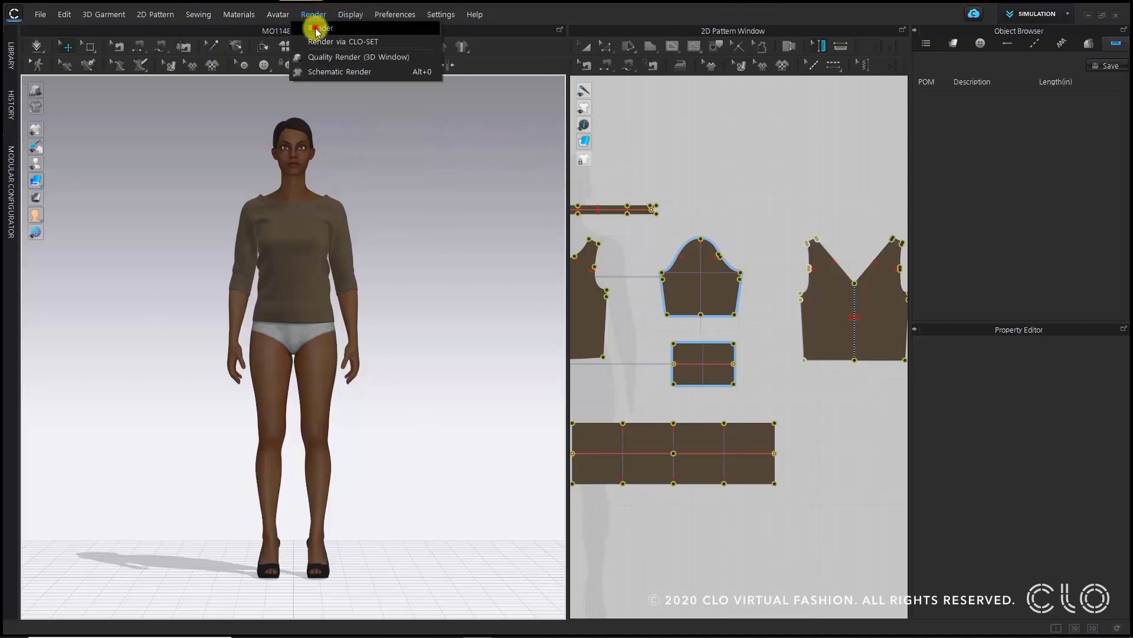
left_click(316, 29)
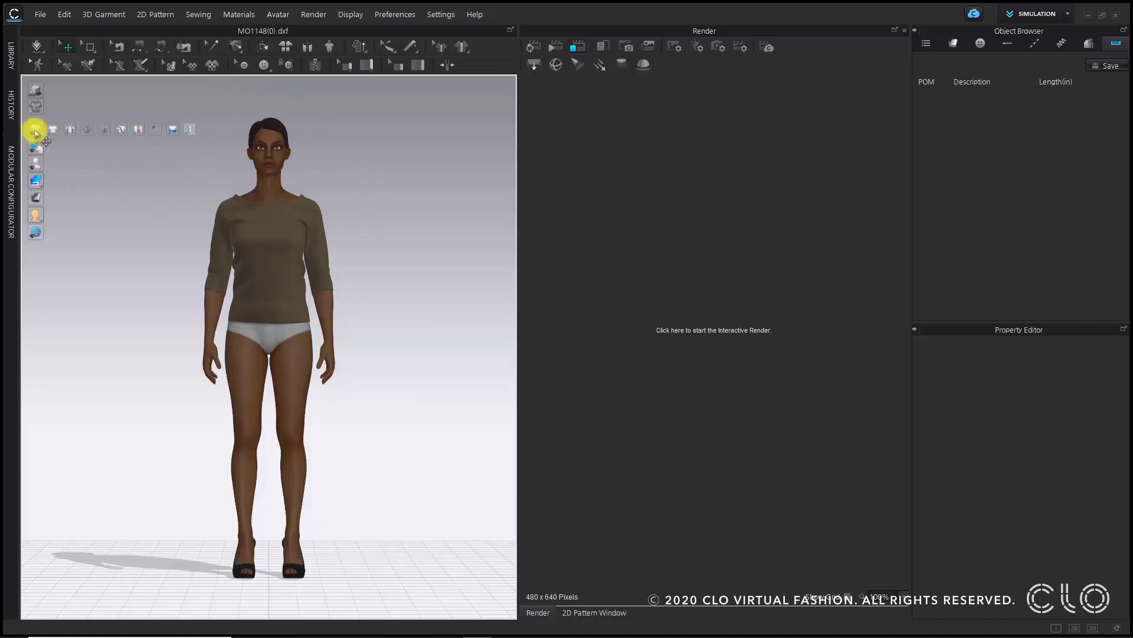
mouse_move(37, 148)
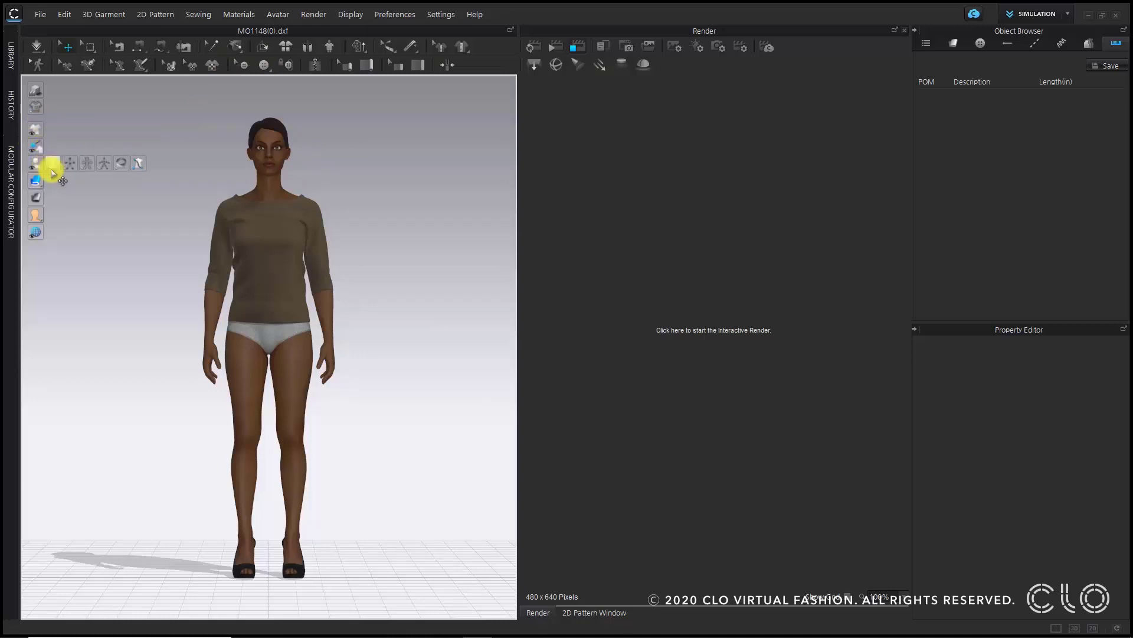
left_click(51, 164)
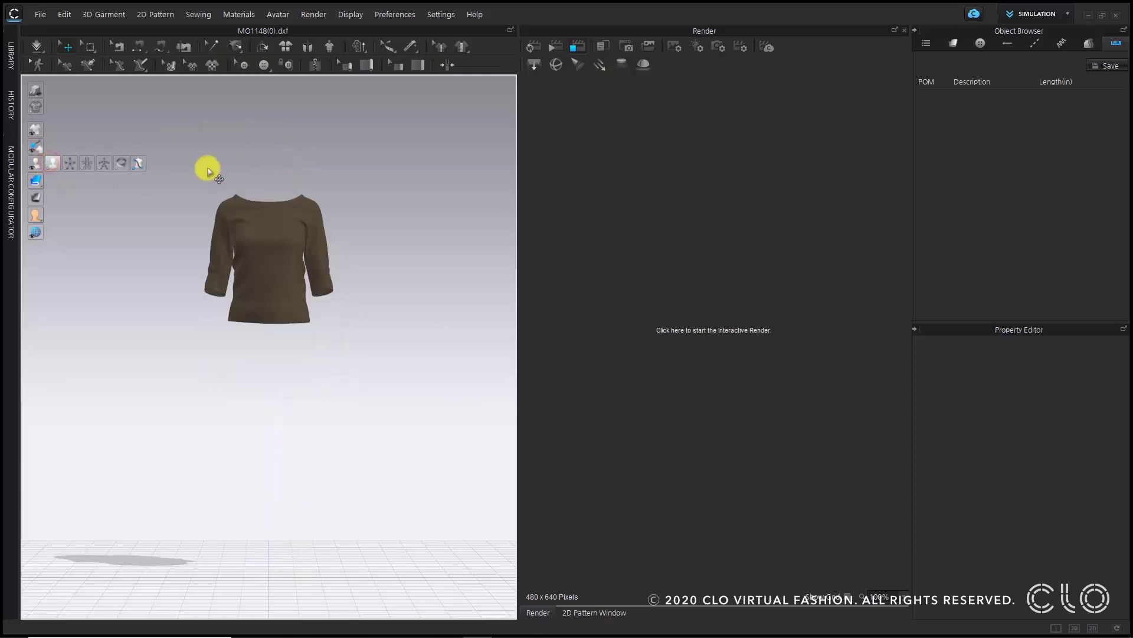
- Zoom in on the top and start the interactive render
scroll(215, 168, "up", 5)
right_click_drag(229, 343, 418, 324)
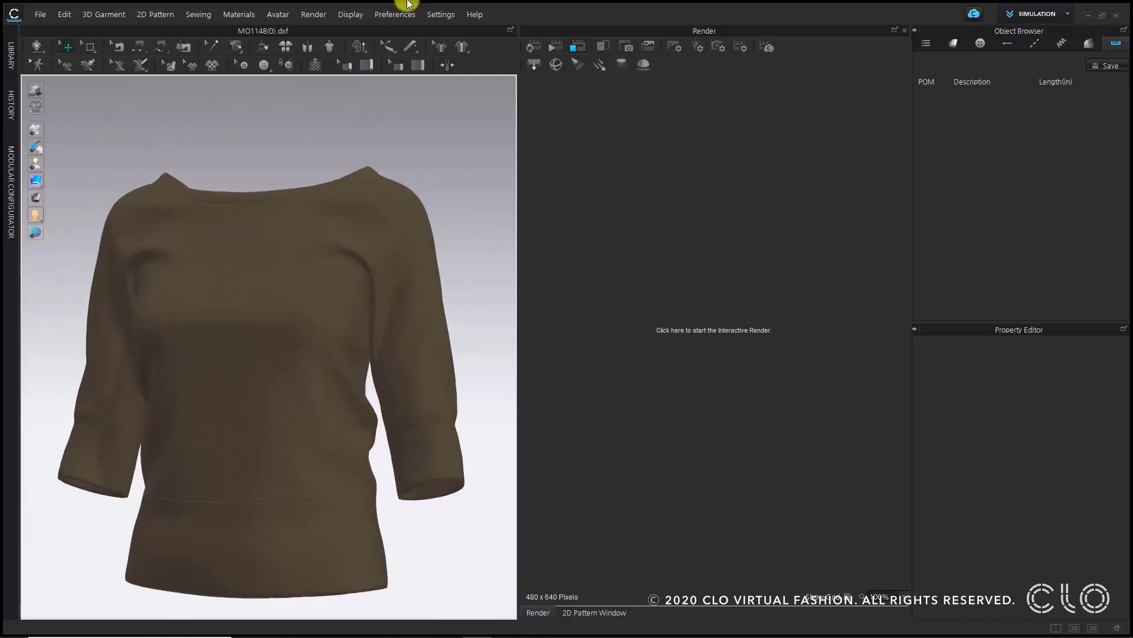
left_click(533, 46)
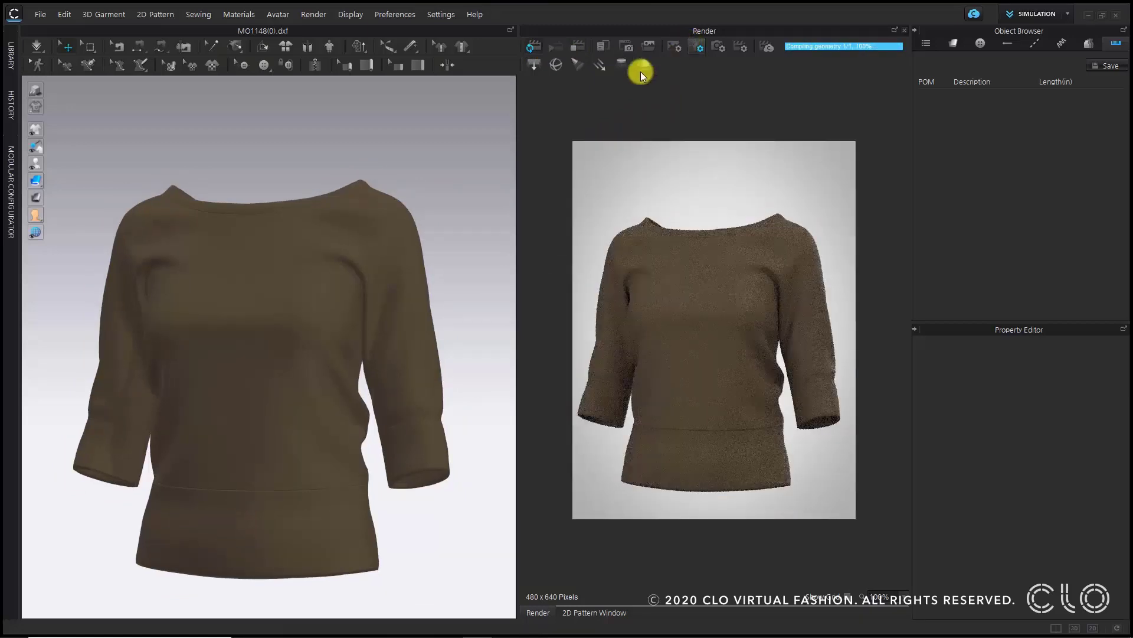
mouse_move(333, 279)
right_mouse_down()
mouse_move(373, 281)
mouse_move(331, 268)
right_mouse_up()
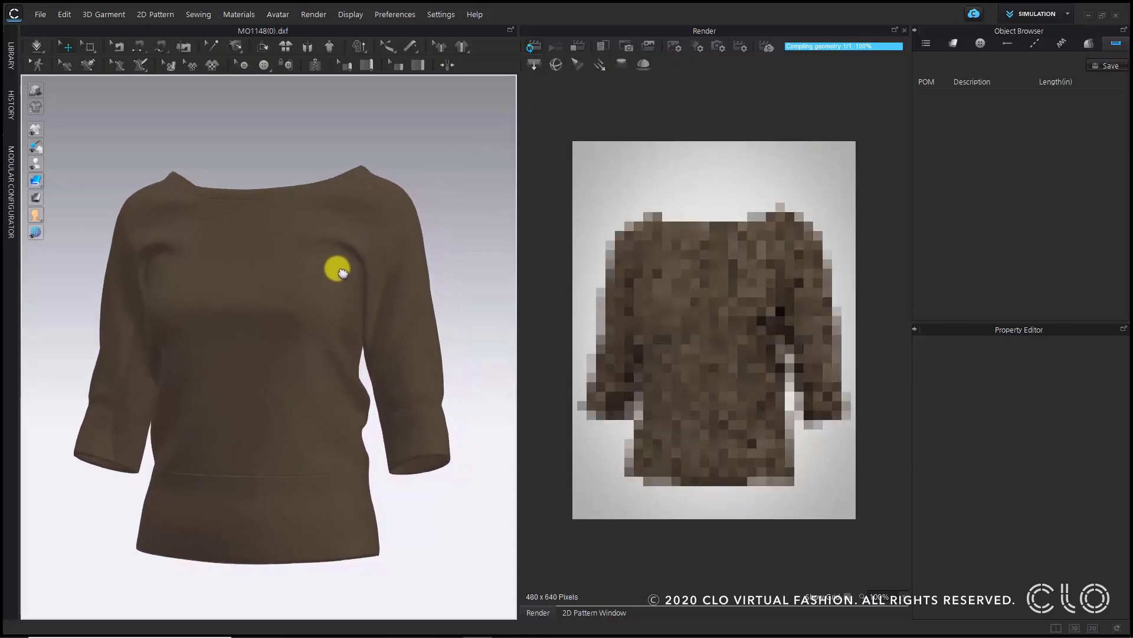
- In the render properties, choose the 1280 x 720 image size and set the width to 1280 pixels
left_click(679, 46)
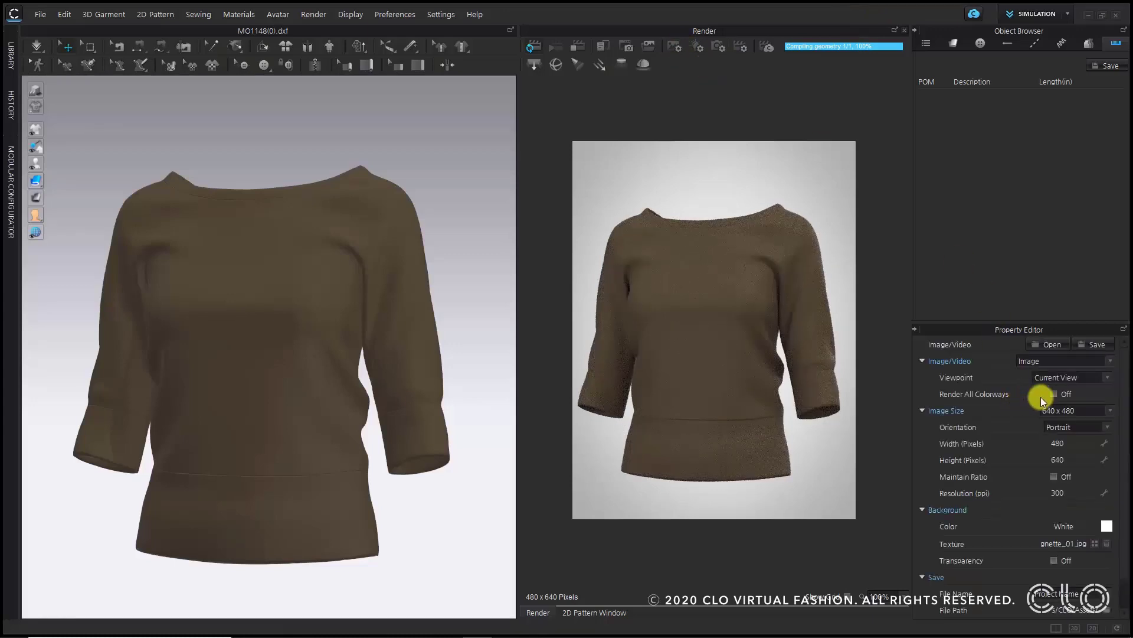
scroll(1075, 480, "down", 2)
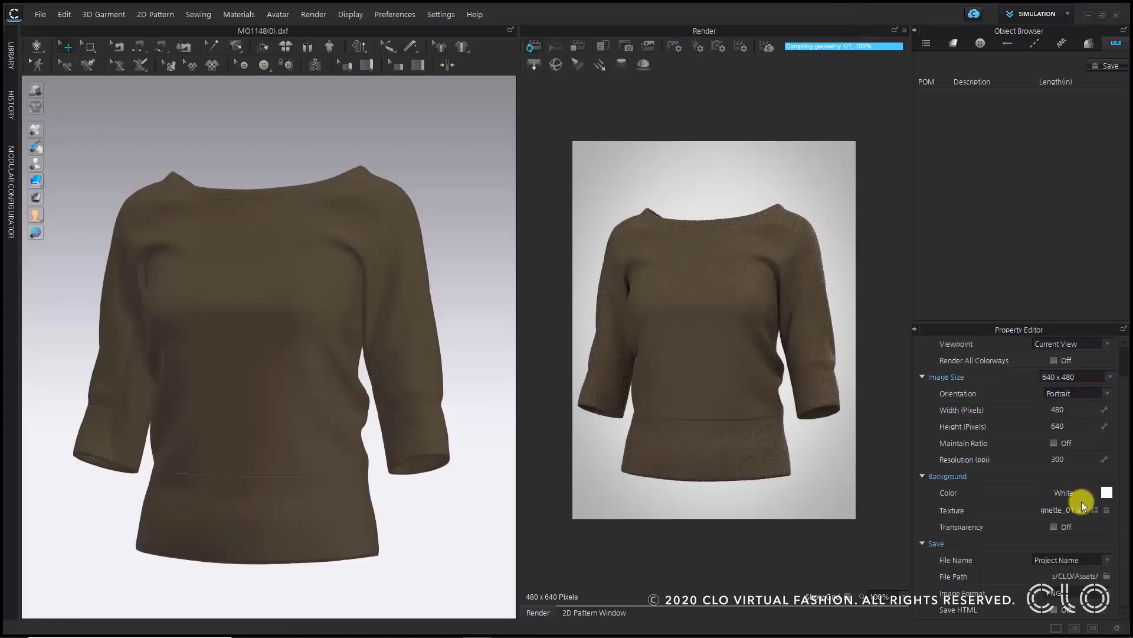
left_click(1082, 378)
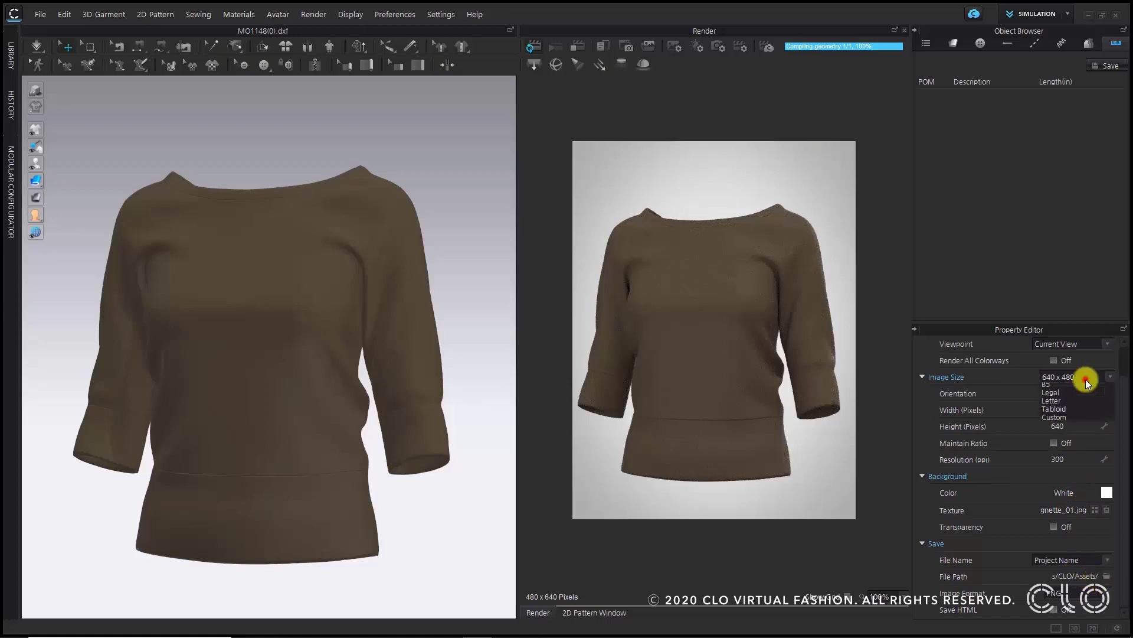
left_click(1083, 412)
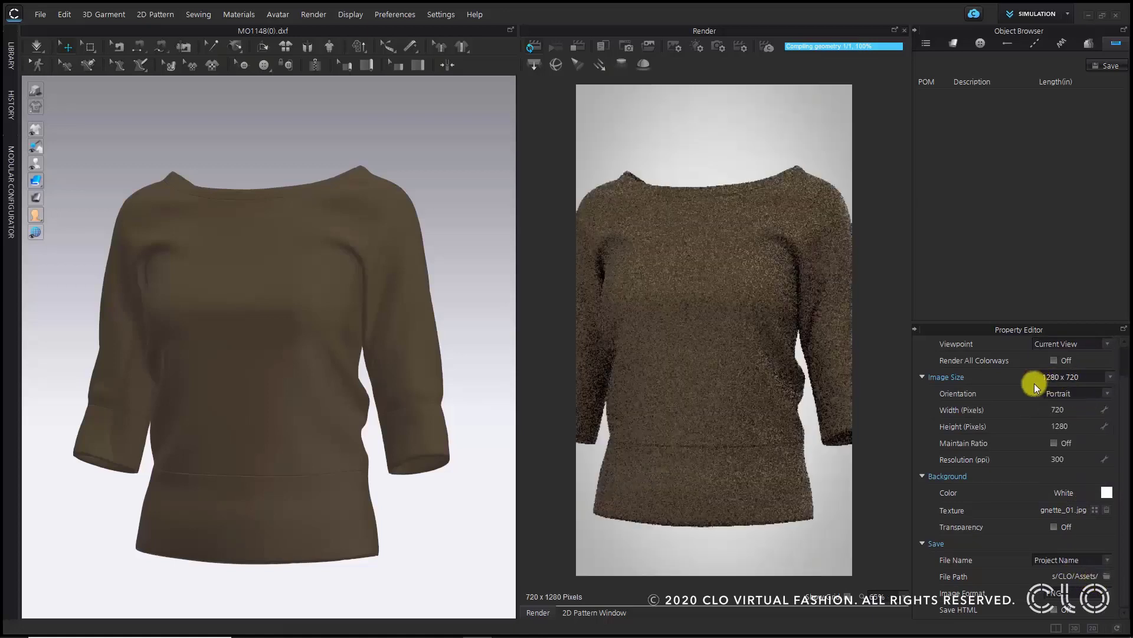
double_click(1066, 410)
type("1")
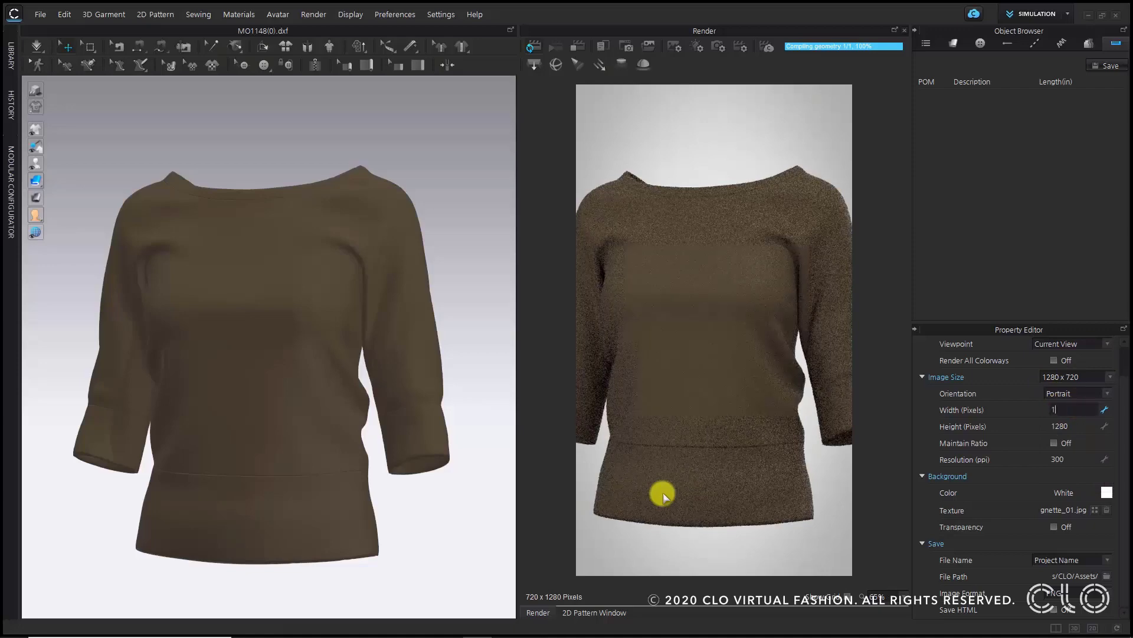
type("280")
key("Return")
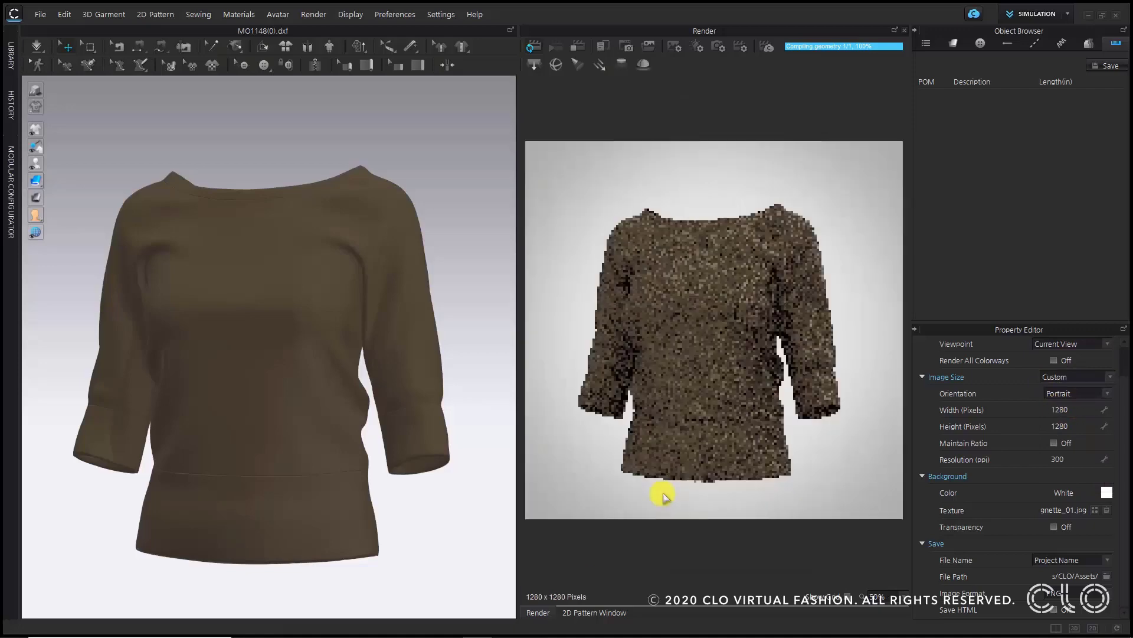
- Frame the top in the 3D view and turn on background transparency for the render
scroll(305, 272, "up", 3)
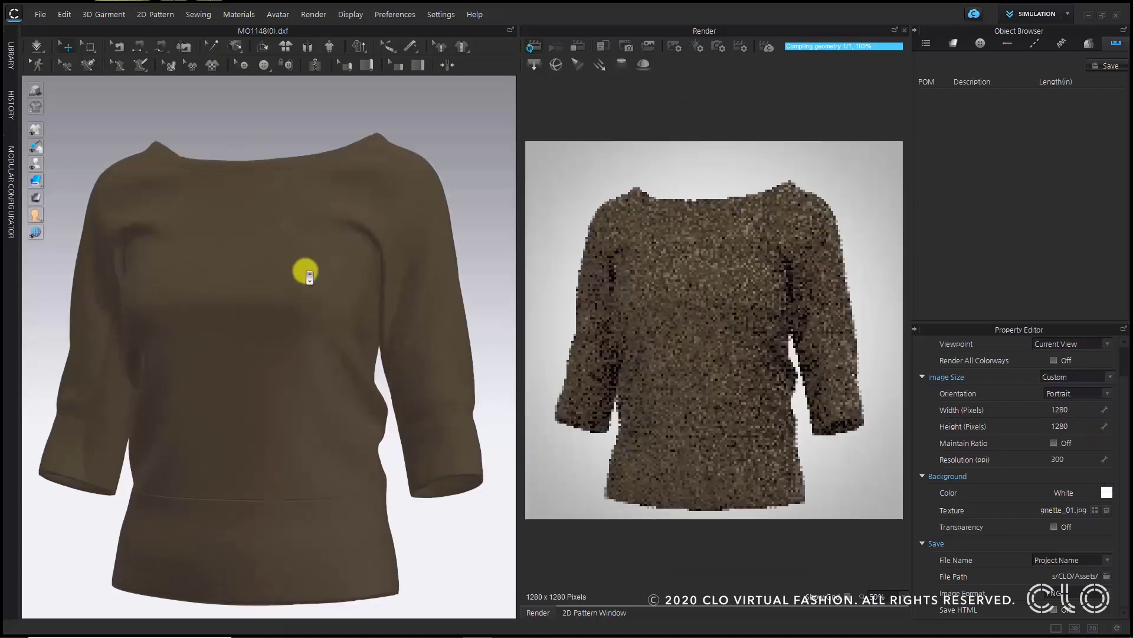
mouse_move(305, 271)
middle_mouse_down()
mouse_move(319, 273)
mouse_move(310, 261)
middle_mouse_up()
scroll(324, 230, "down", 5)
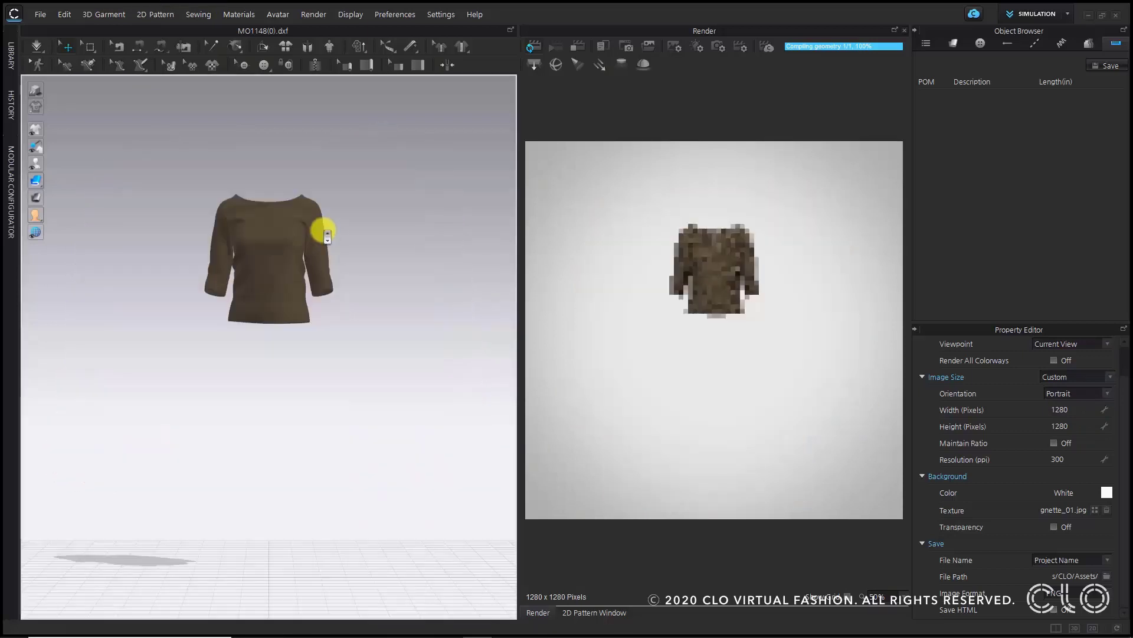
scroll(328, 189, "up", 5)
middle_click_drag(329, 190, 319, 463)
scroll(311, 433, "up", 5)
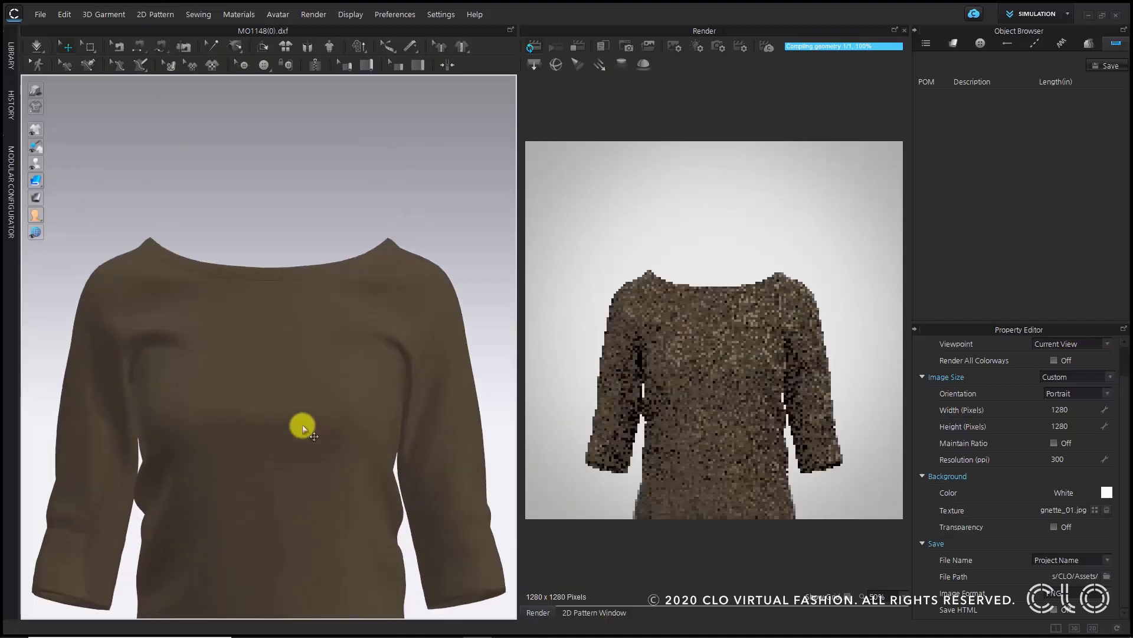
middle_click_drag(304, 425, 310, 289)
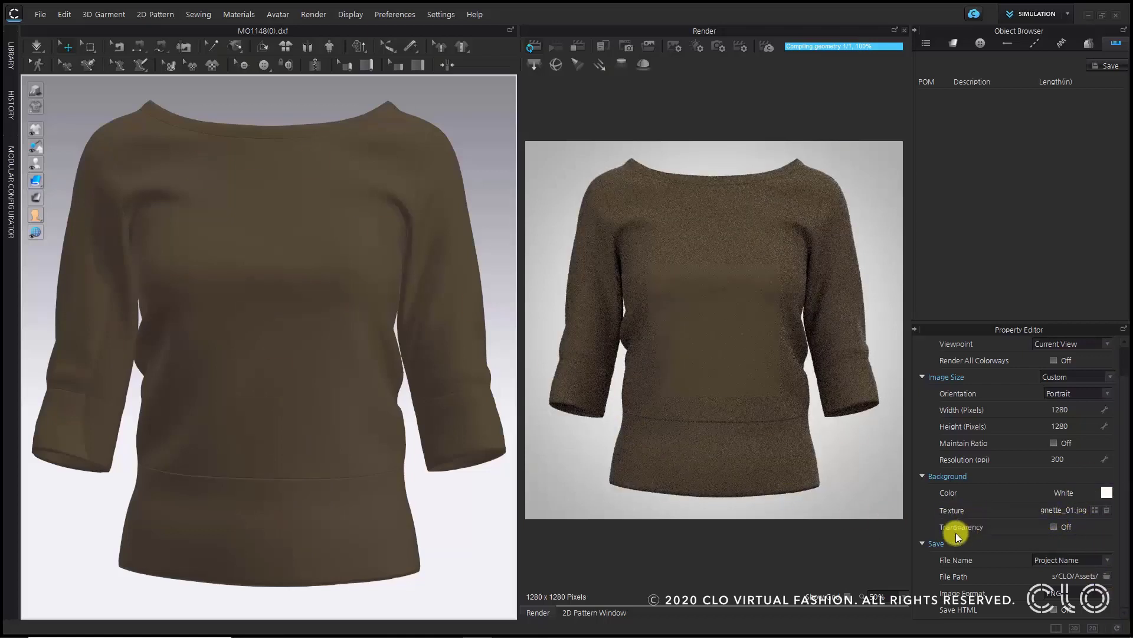
left_click(1054, 526)
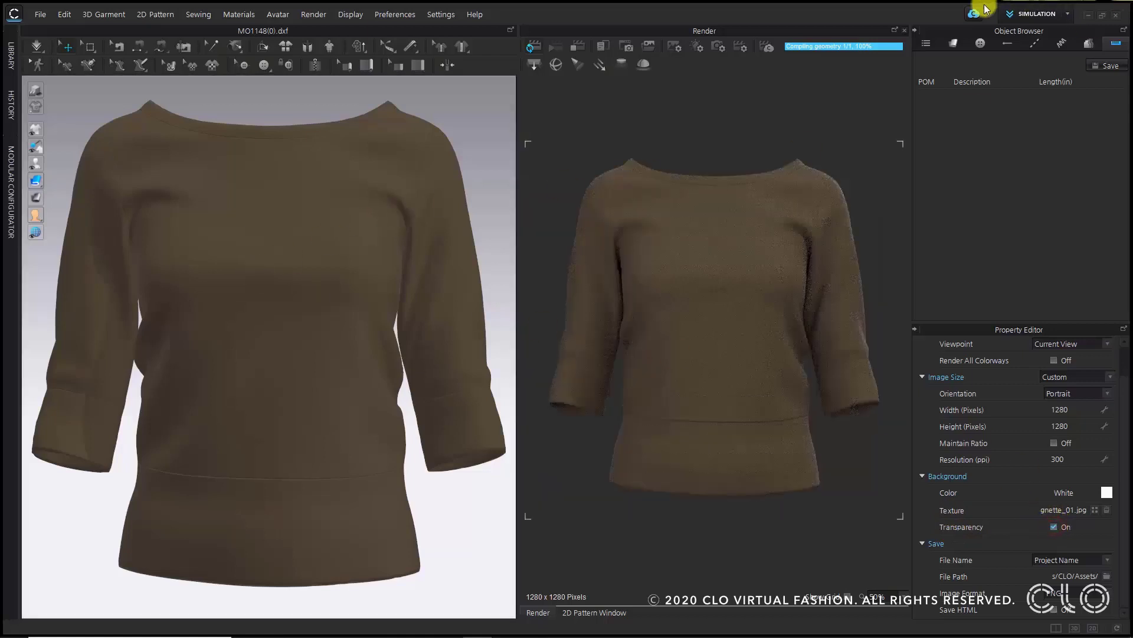
- Open the Custom View panel and save the current front camera view
right_click(442, 105)
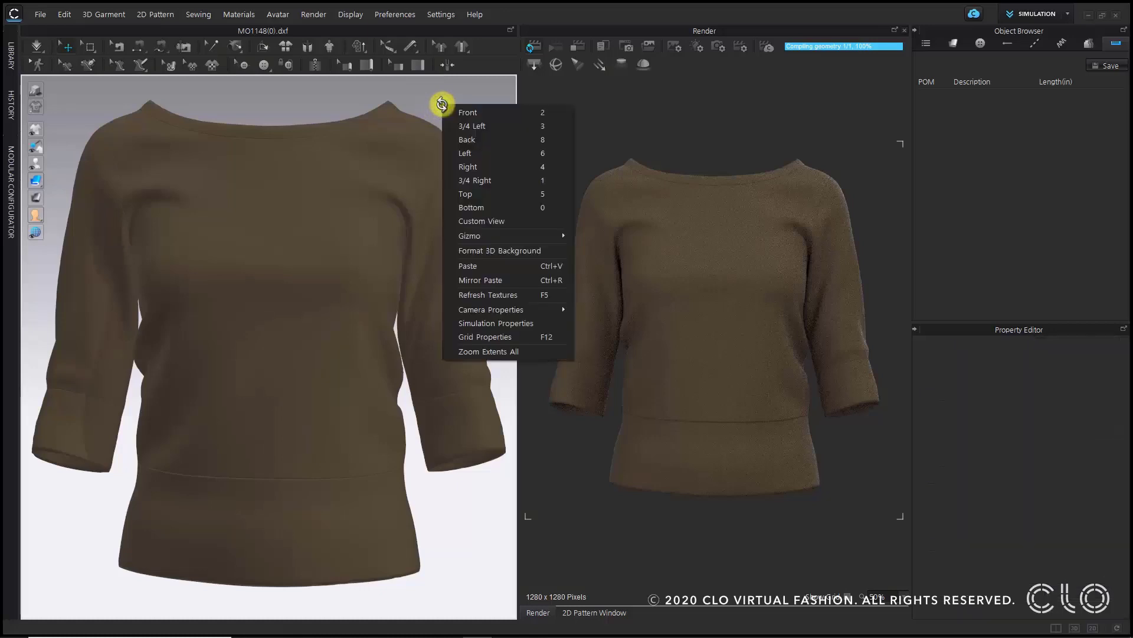
left_click(505, 225)
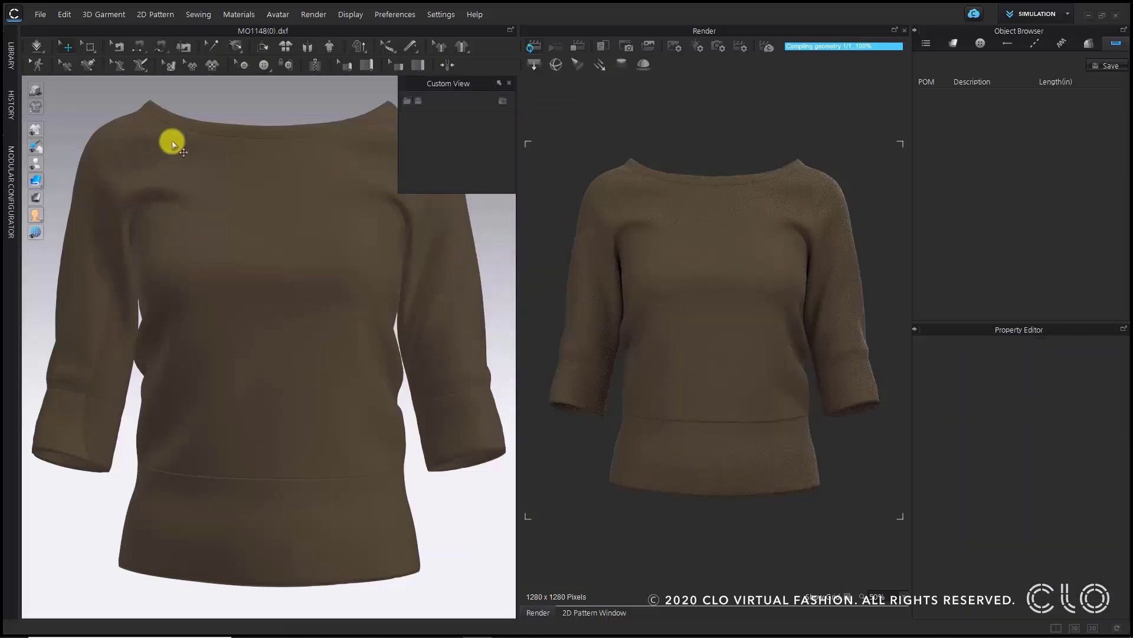
left_click(504, 102)
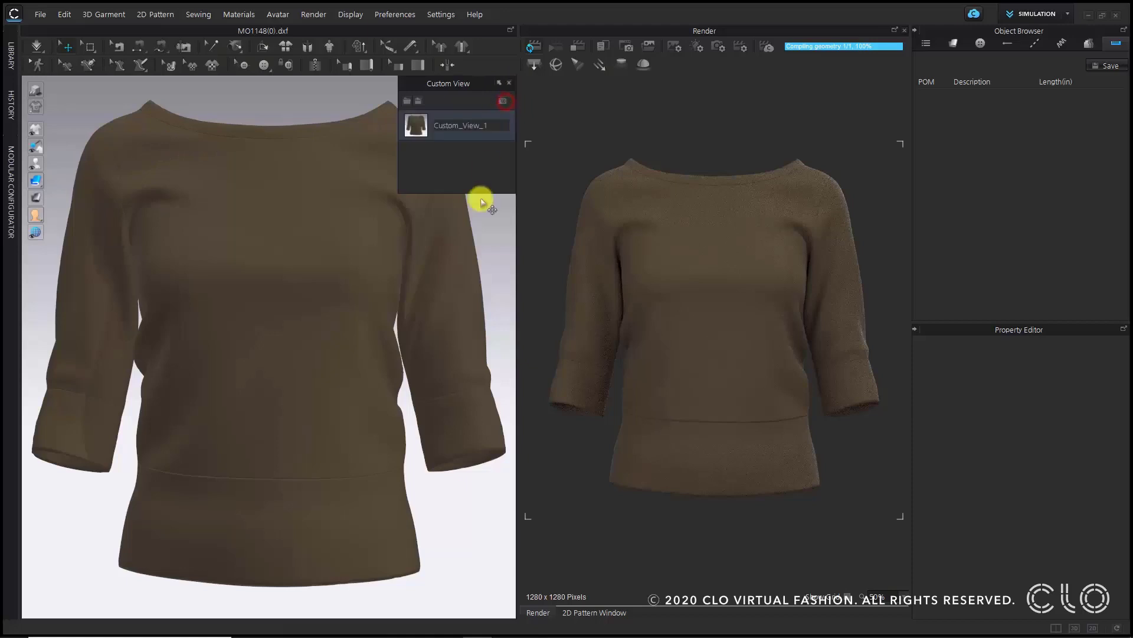
- Rotate the garment to a side view and save it as a second custom view
left_click(279, 310)
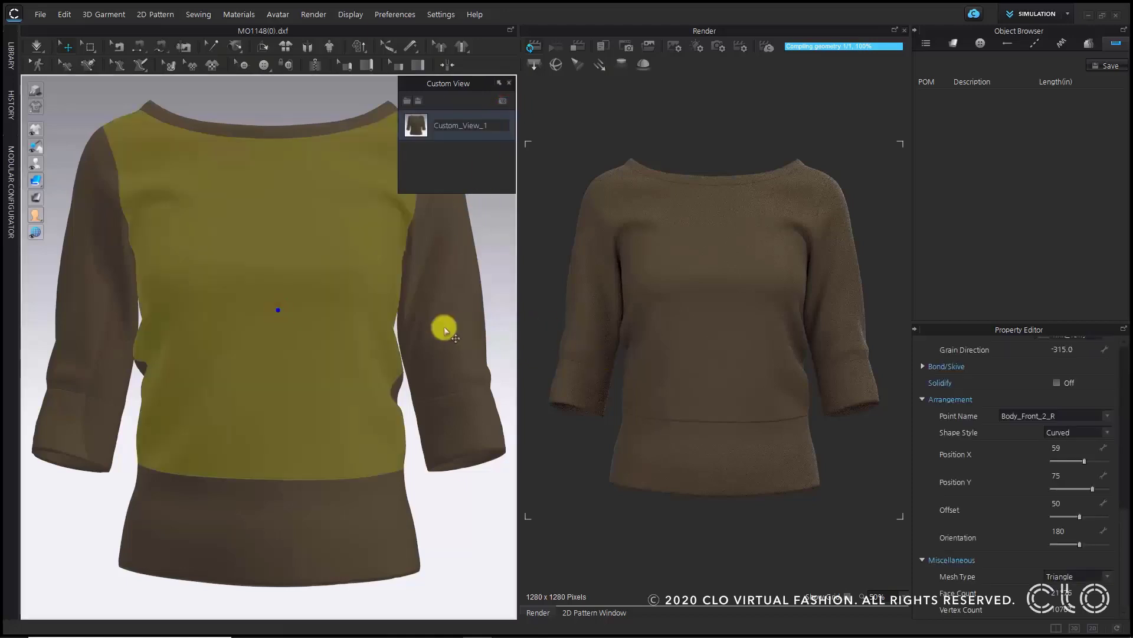
right_click_drag(382, 321, 277, 335)
middle_click_drag(324, 325, 222, 320)
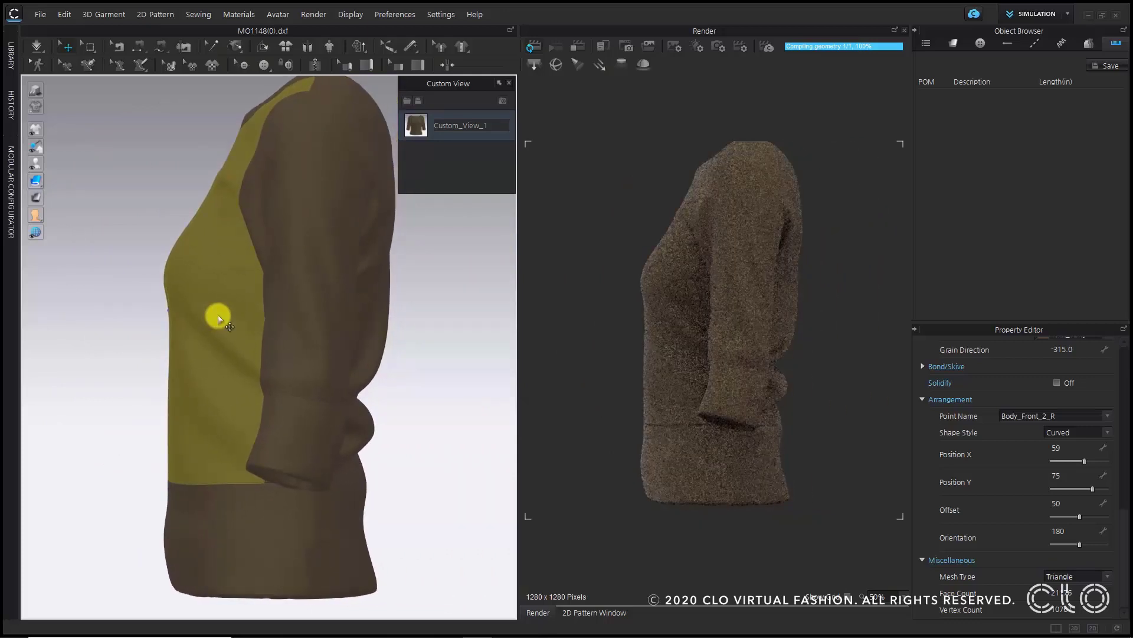
scroll(218, 315, "down", 1)
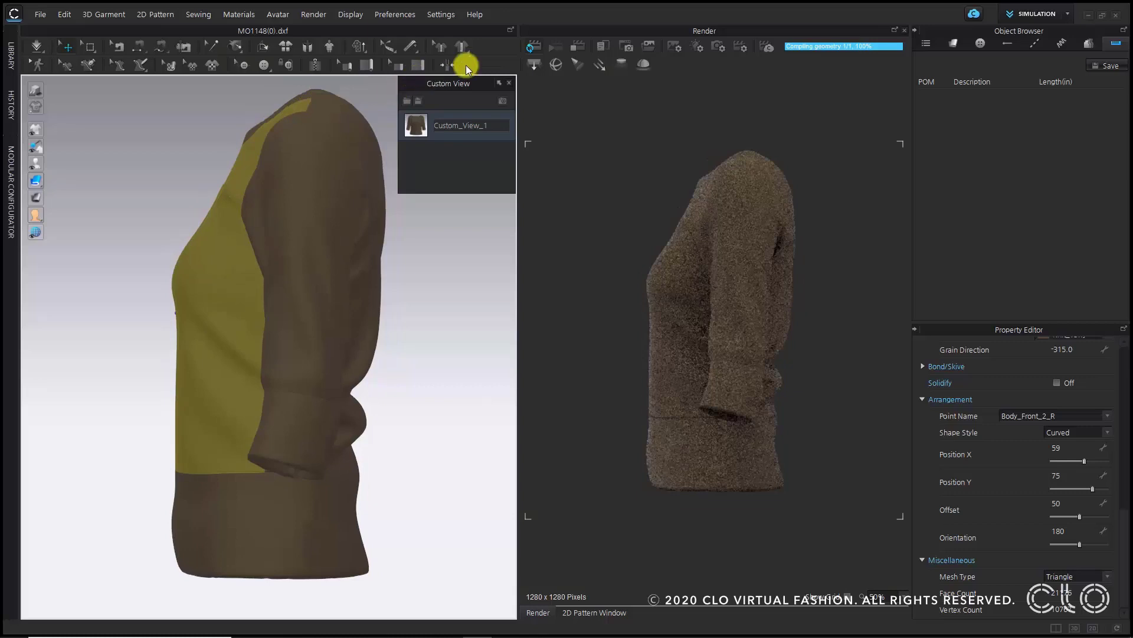
left_click(502, 101)
- Save a rear three-quarter view and a back view as further custom views
right_click_drag(443, 286, 382, 288)
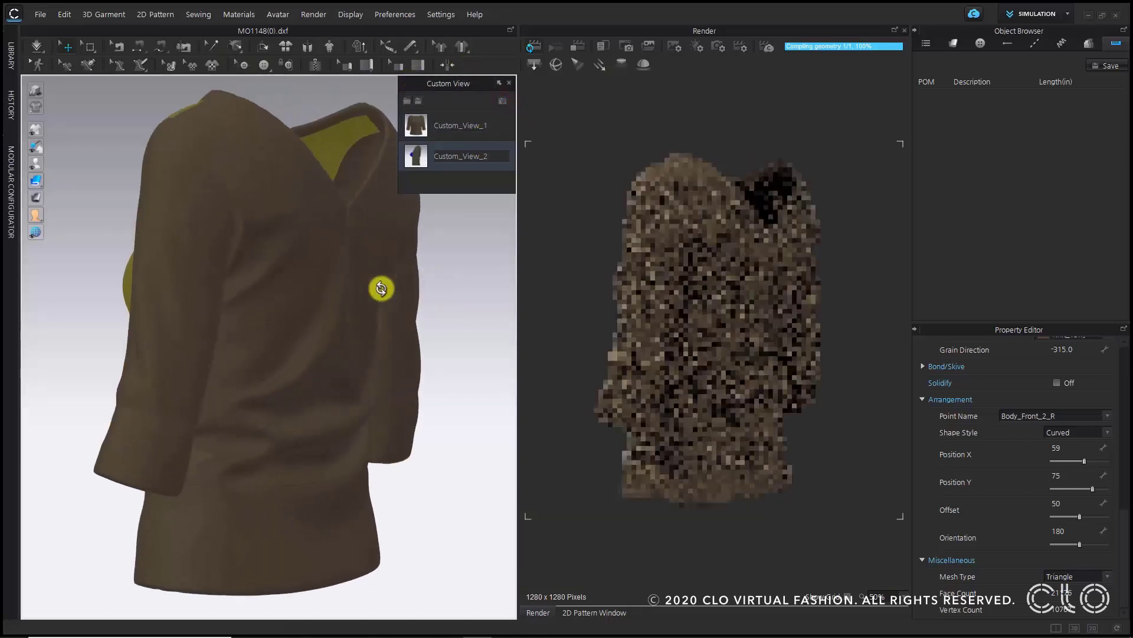
left_click(502, 99)
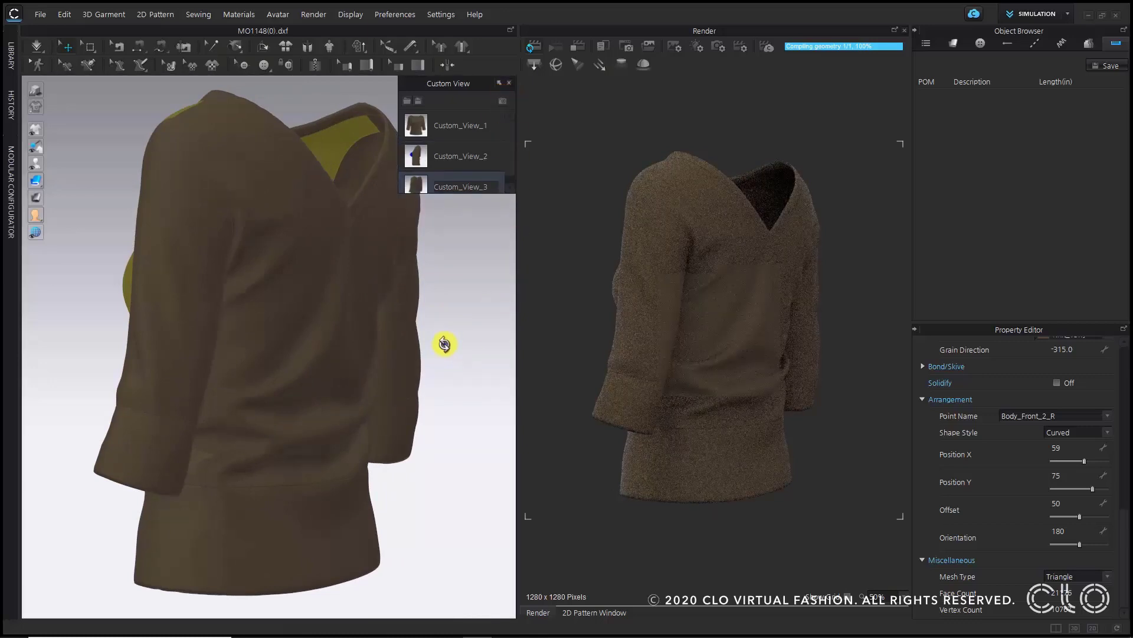
right_click_drag(443, 339, 365, 344)
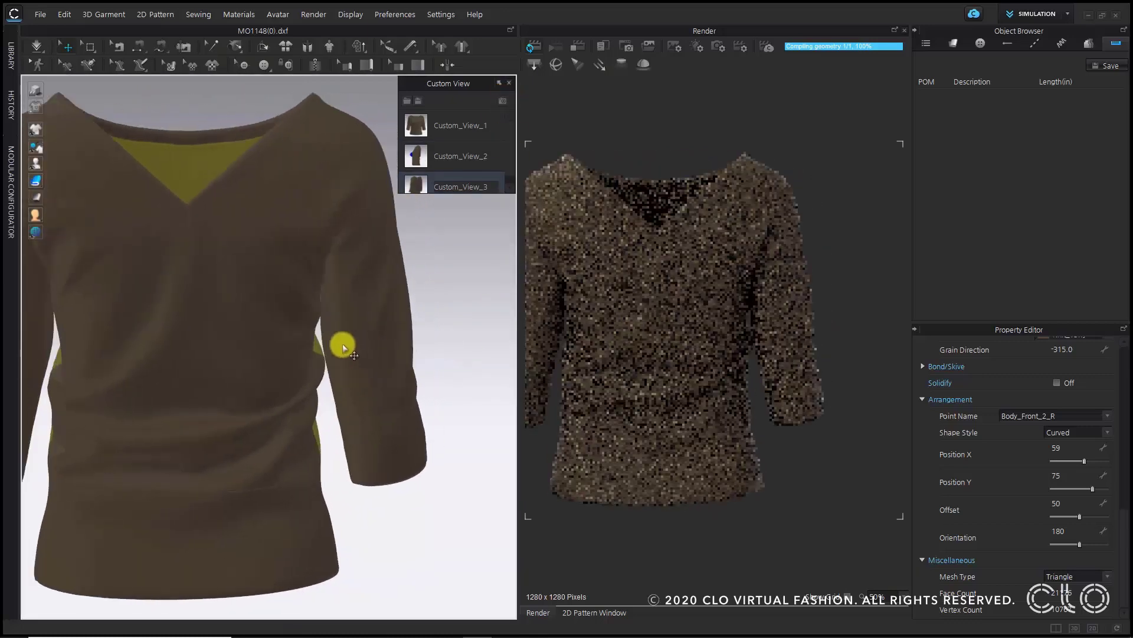
middle_click_drag(342, 338, 417, 342)
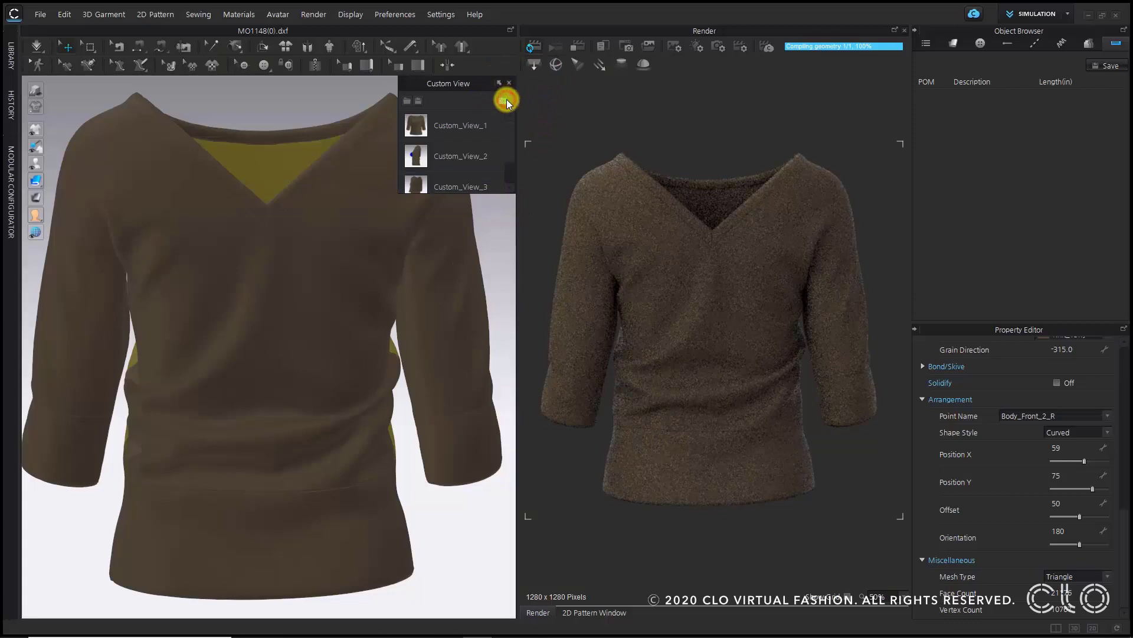
- Switch between the saved custom views to preview each render angle
left_click(447, 124)
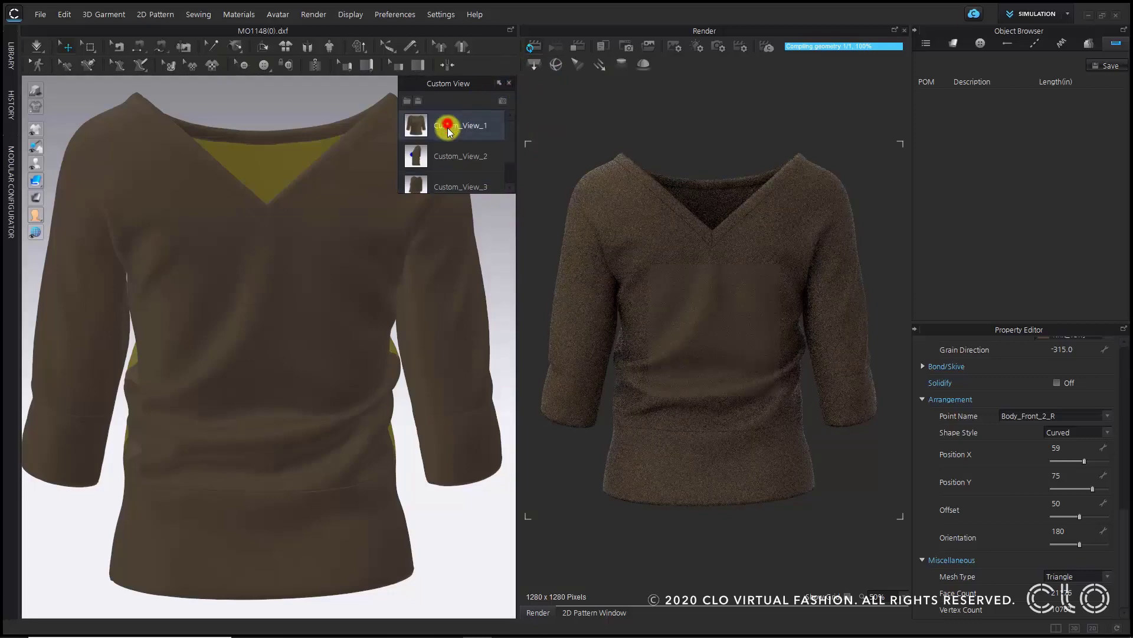
left_click(446, 158)
left_click(446, 160)
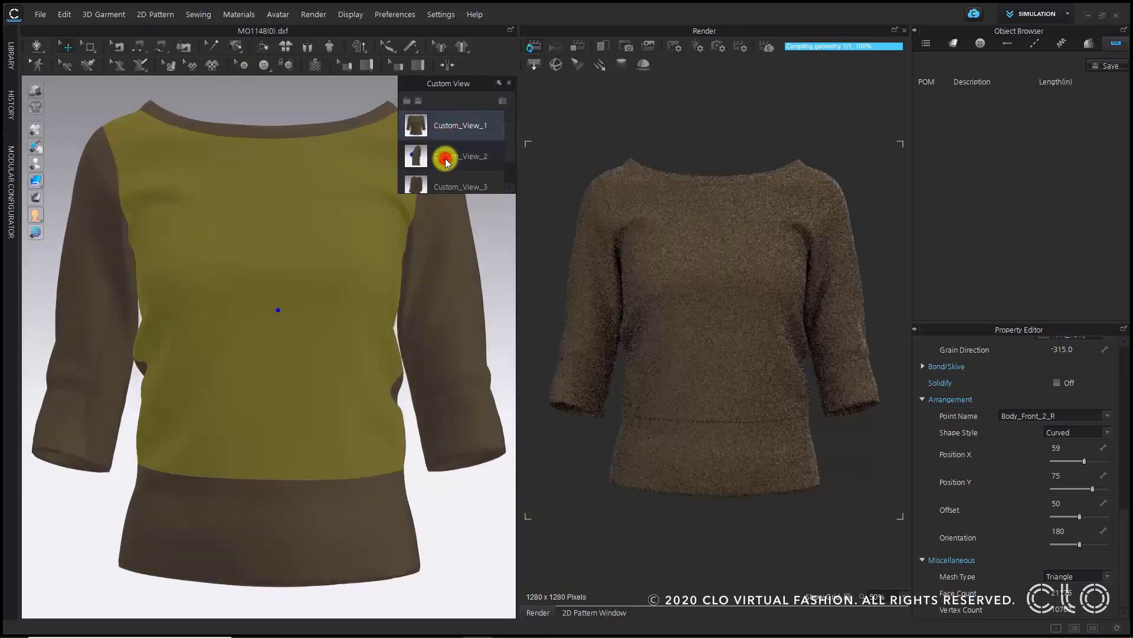
scroll(447, 159, "down", 1)
left_click(447, 157)
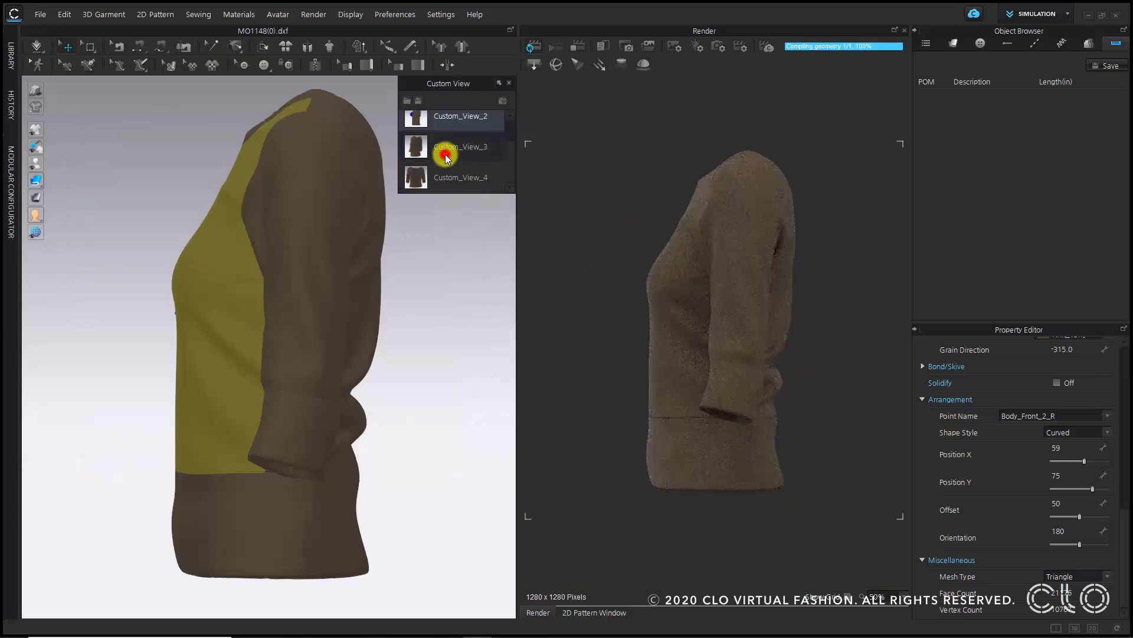
- Preview the fourth custom view, then return the viewport to Custom_View_1
left_click(453, 177)
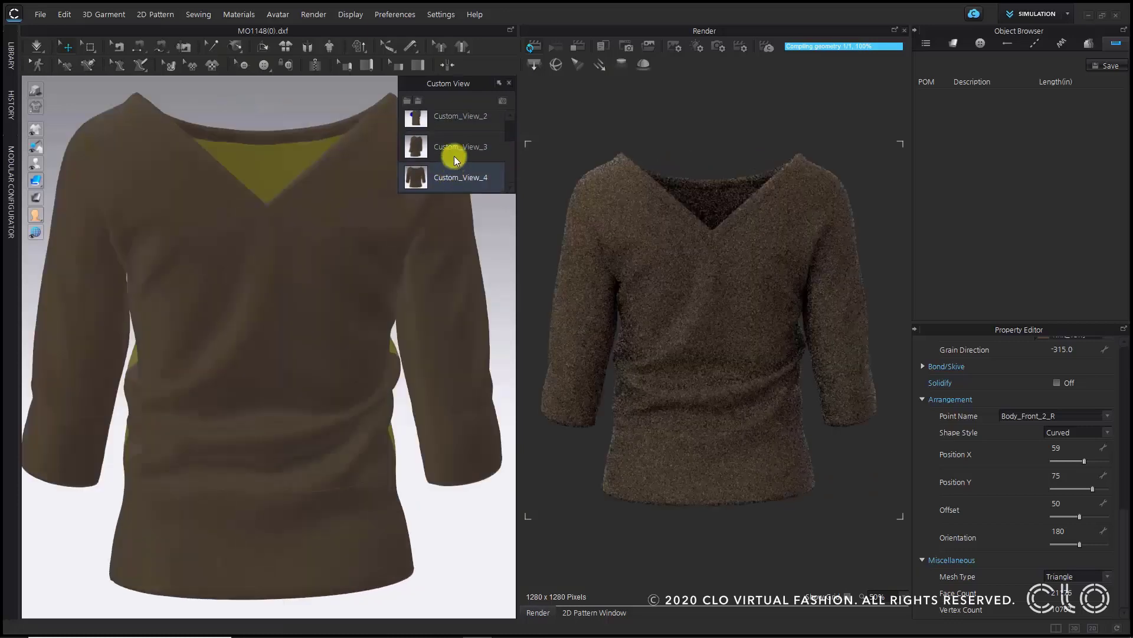
scroll(455, 144, "up", 1)
left_click(470, 125)
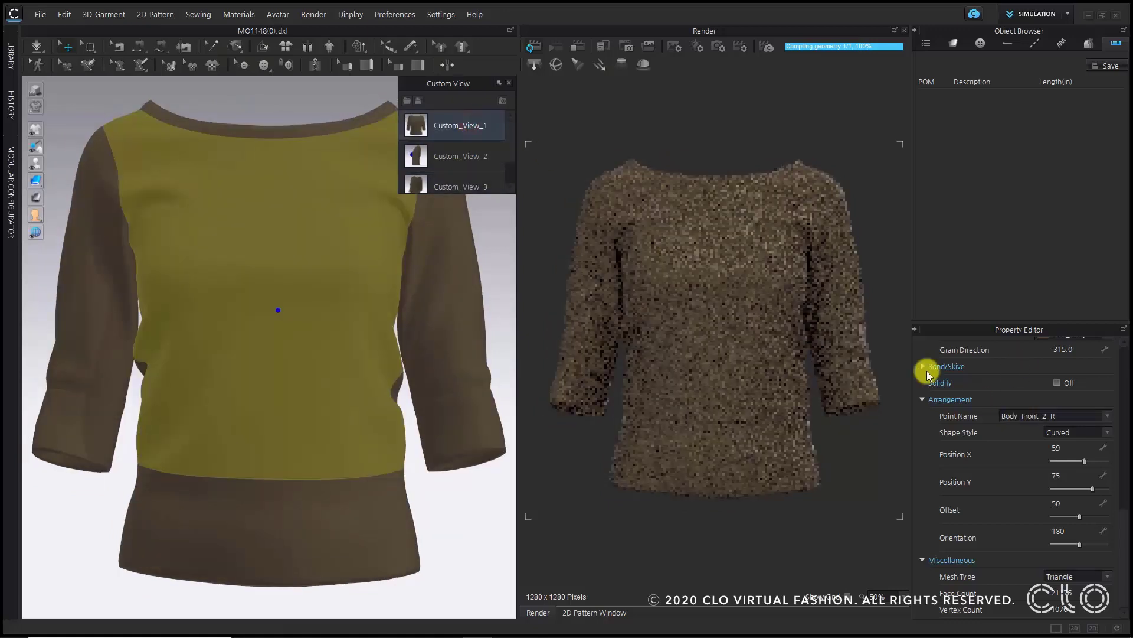
- Open the render properties, set the viewpoint to Custom Views and turn on Render All Colorways
left_click(675, 48)
scroll(1004, 443, "up", 1)
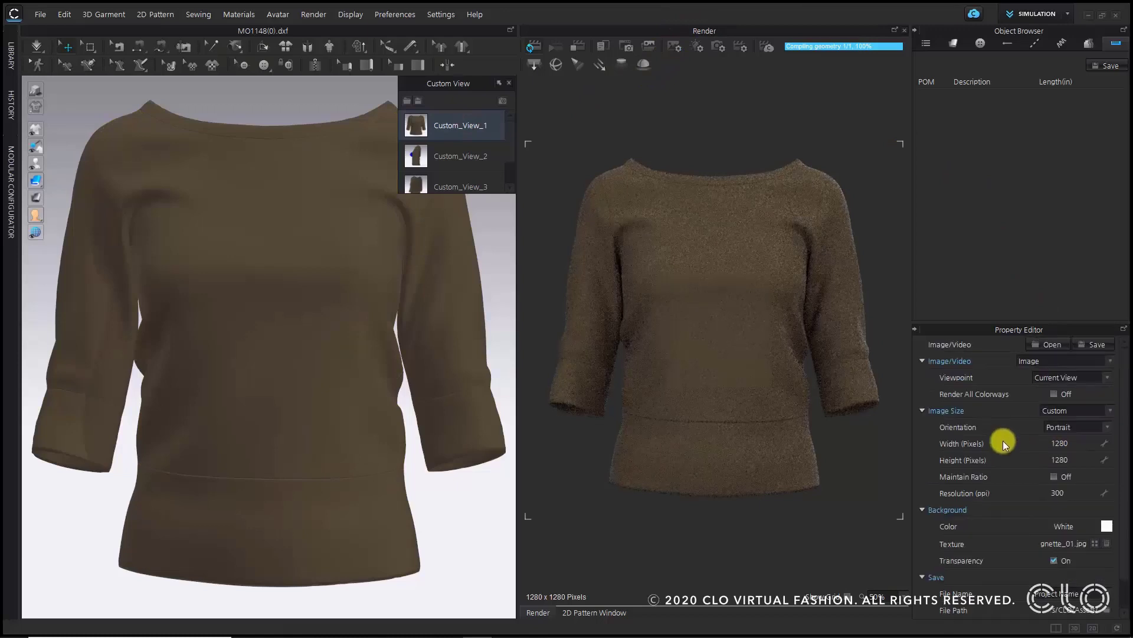
left_click(1078, 381)
left_click(1075, 394)
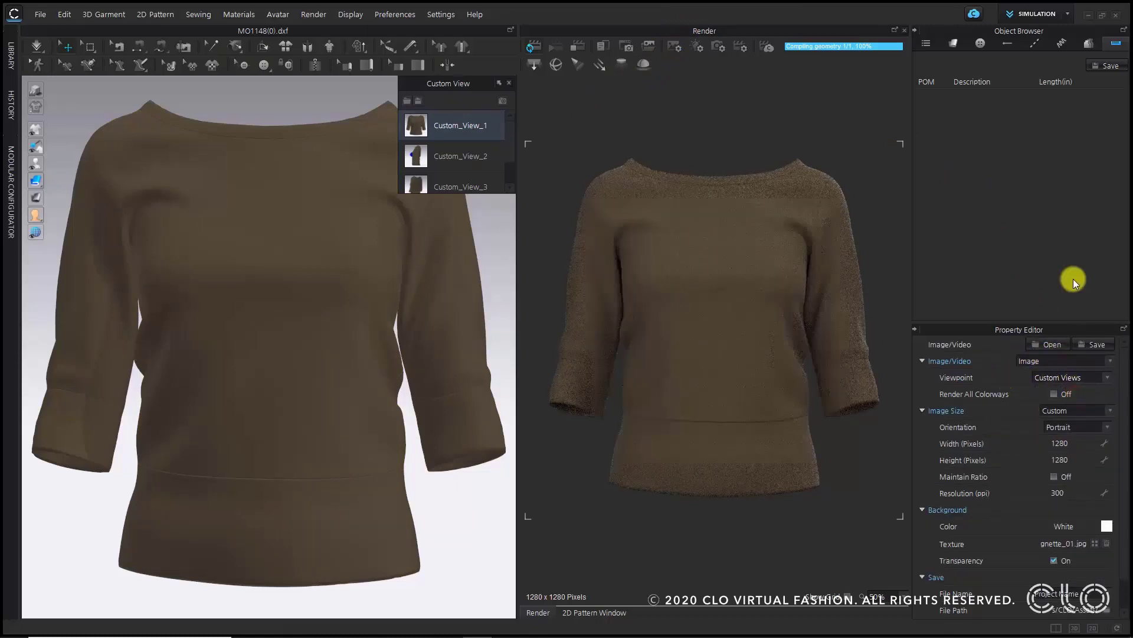
left_click(1073, 278)
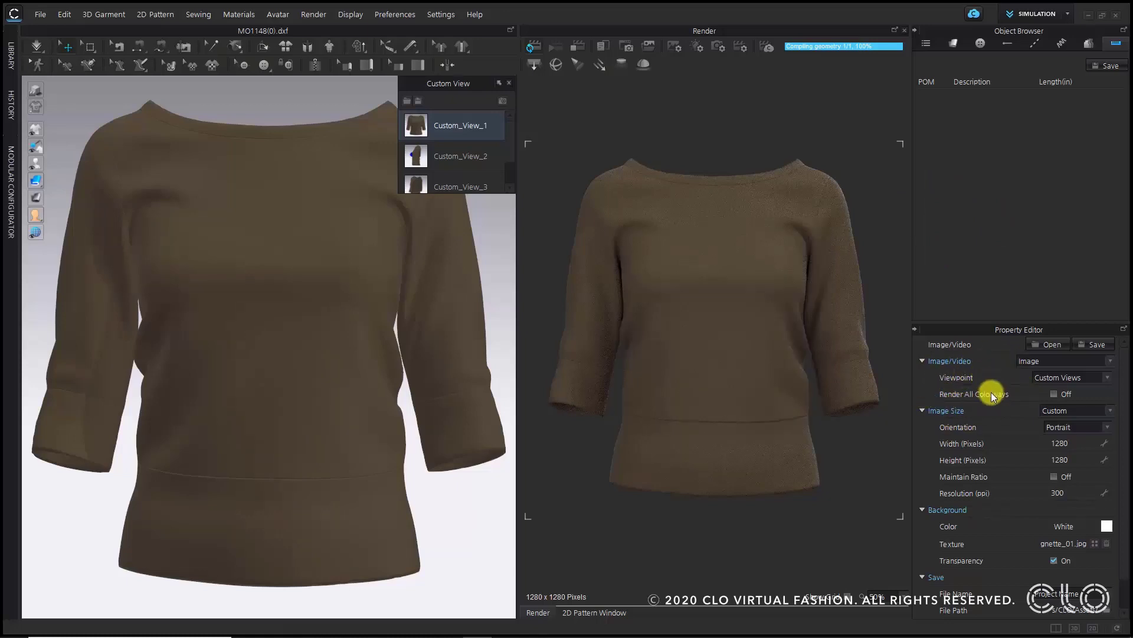
left_click(1053, 394)
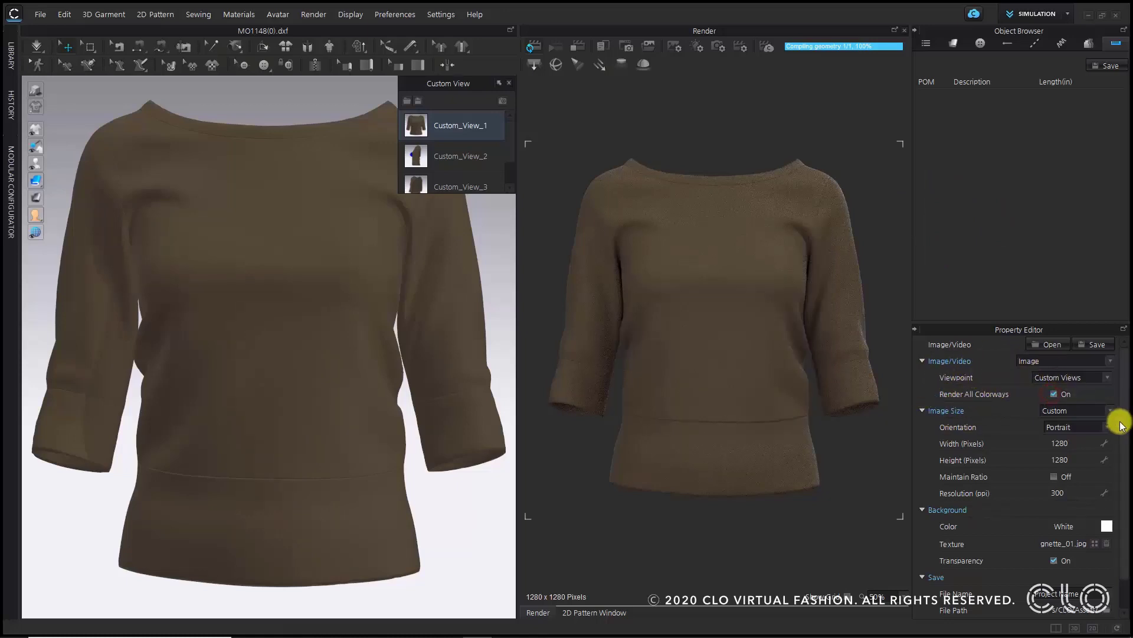
- Set the render file name to Project Name and launch the final image render
scroll(979, 467, "down", 1)
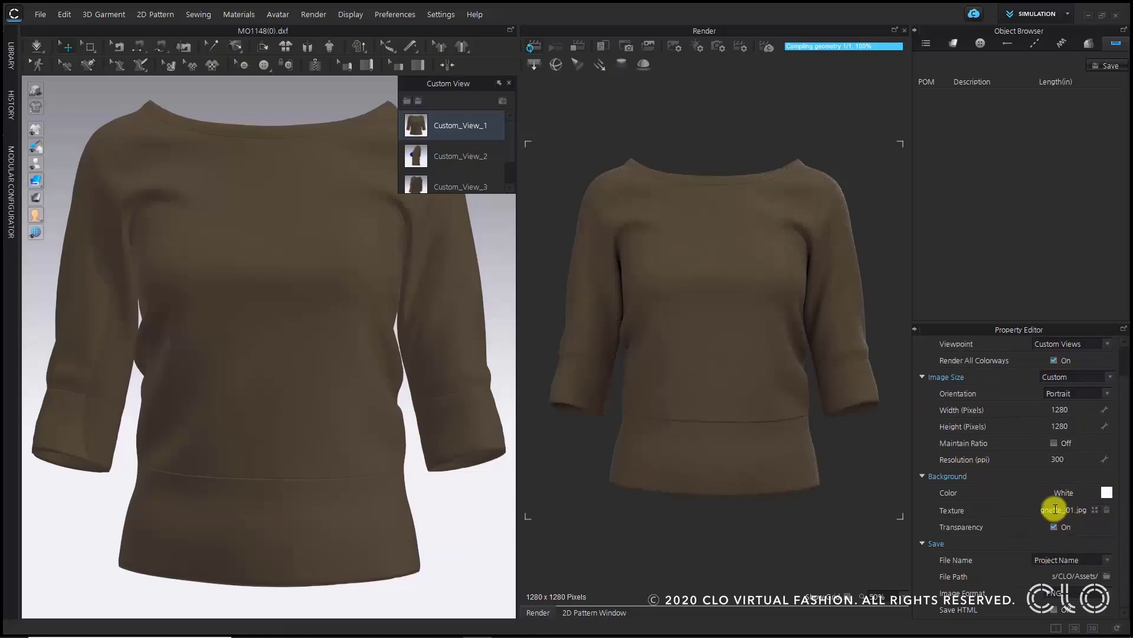
left_click(1062, 562)
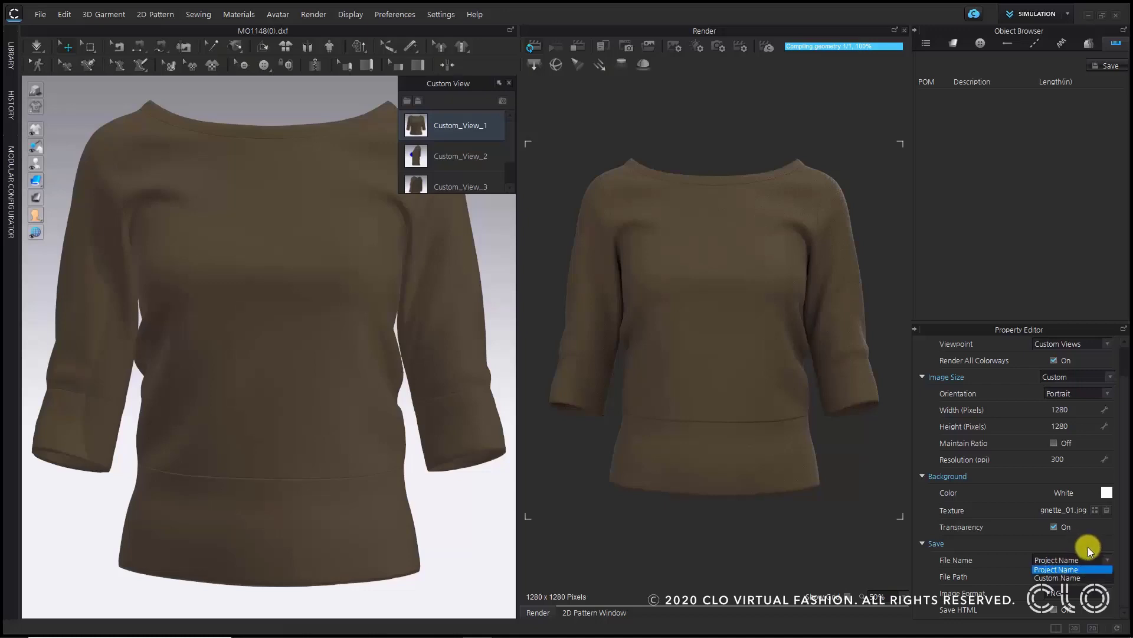
left_click(1087, 559)
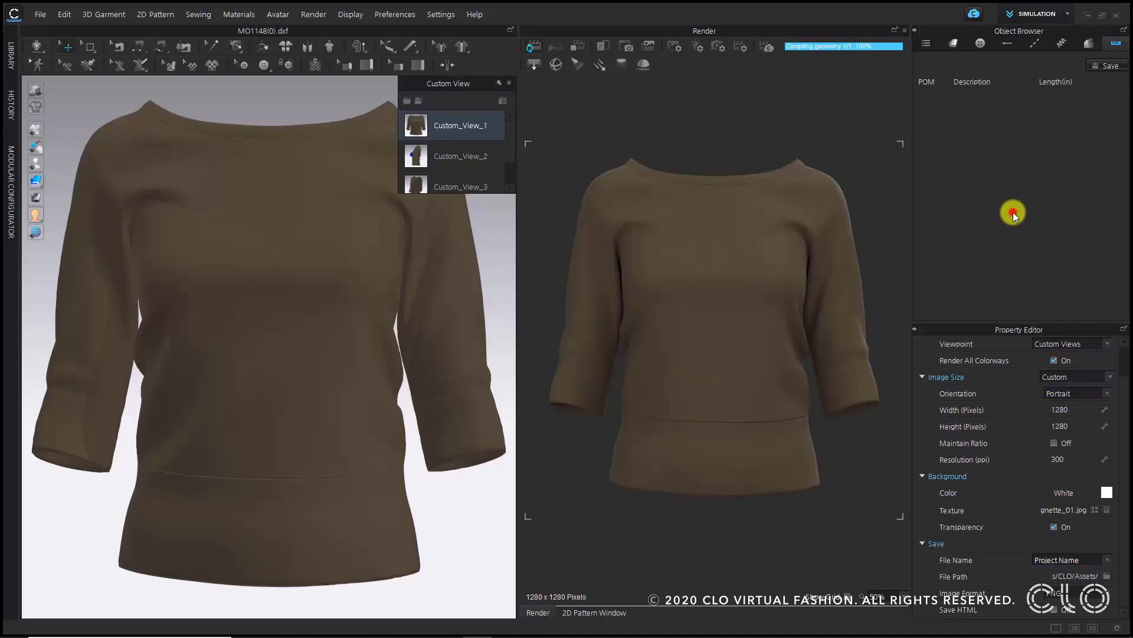
left_click(580, 46)
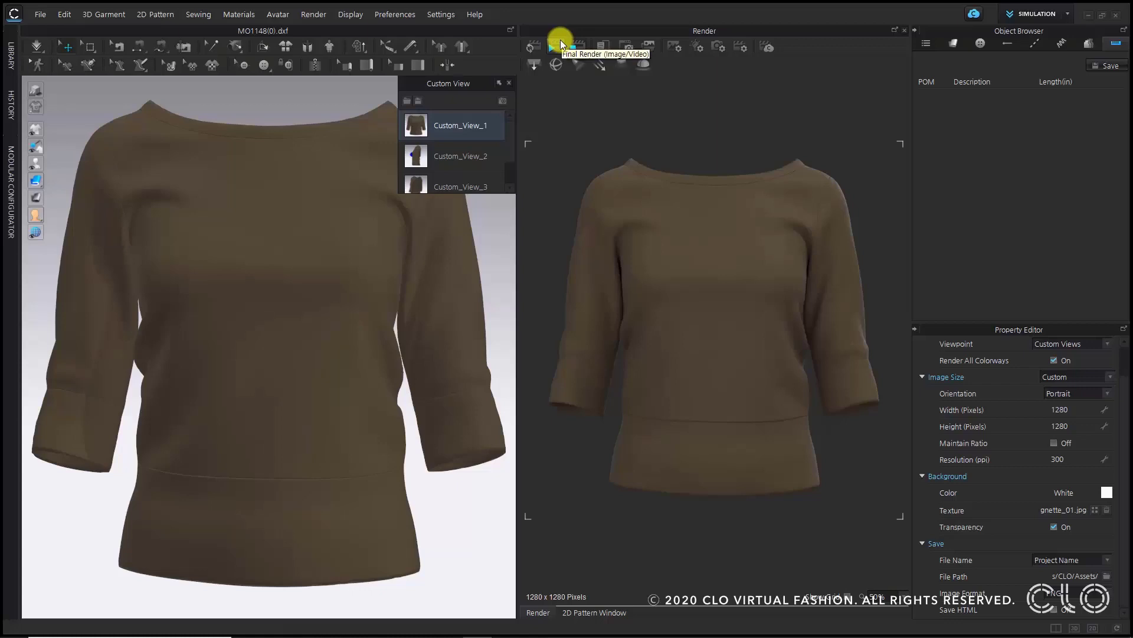
left_click(561, 41)
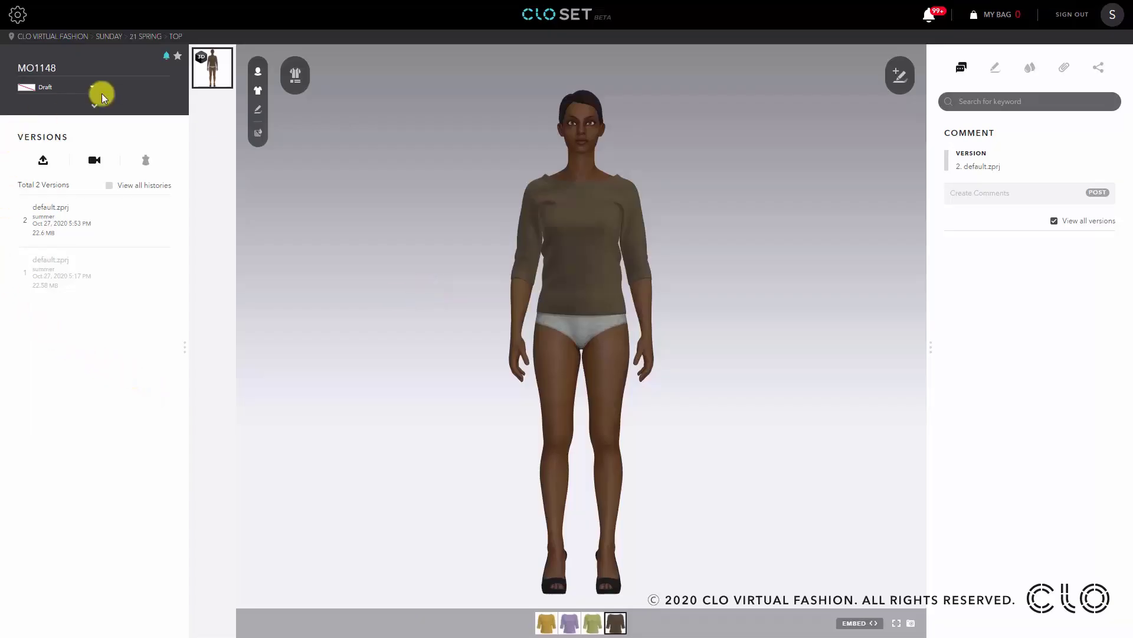
- Start a new version upload in CLO-SET using the Turntable image format
left_click(50, 168)
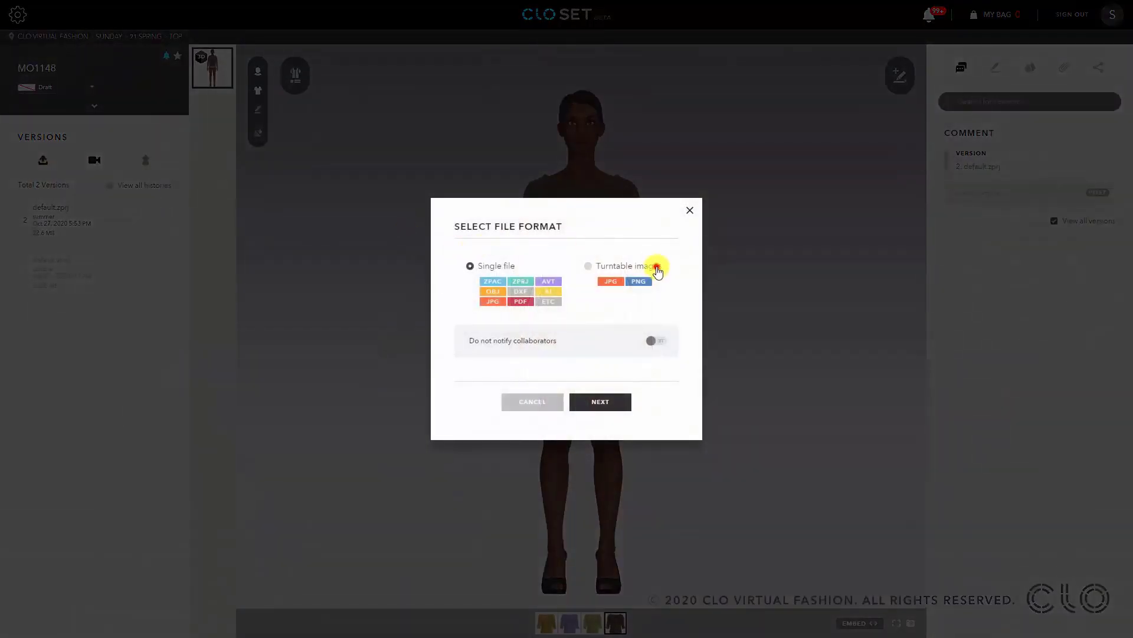
left_click(652, 267)
left_click(628, 405)
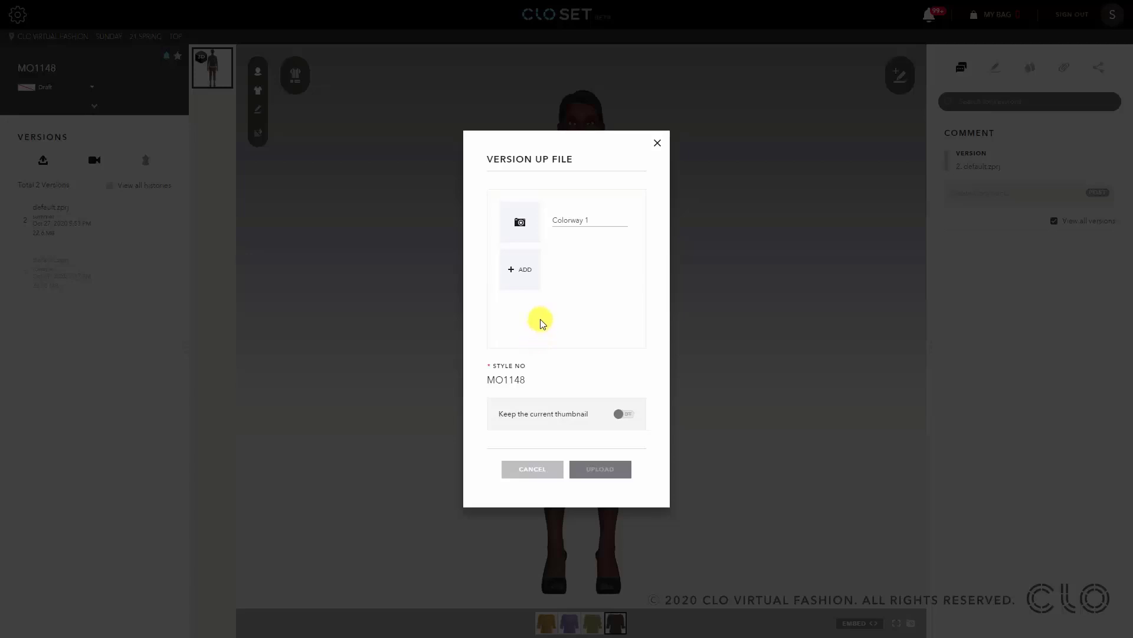
- Attach the four MO1148(0)_A custom view renders as the images for Colorway 1
left_click(521, 229)
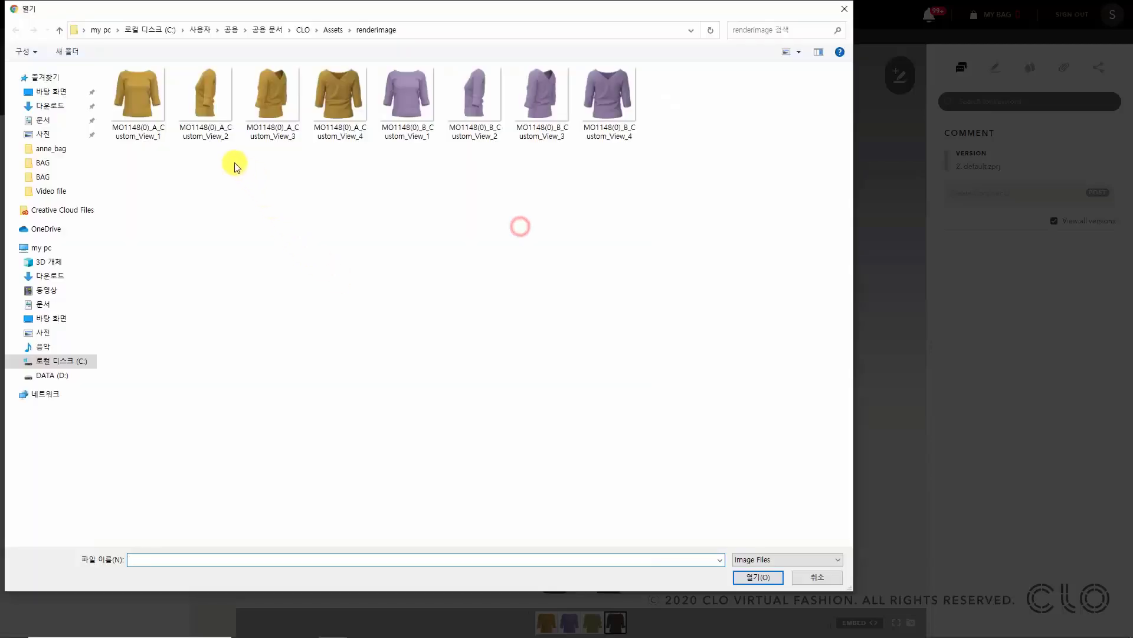
left_click_drag(365, 188, 117, 75)
left_click(758, 577)
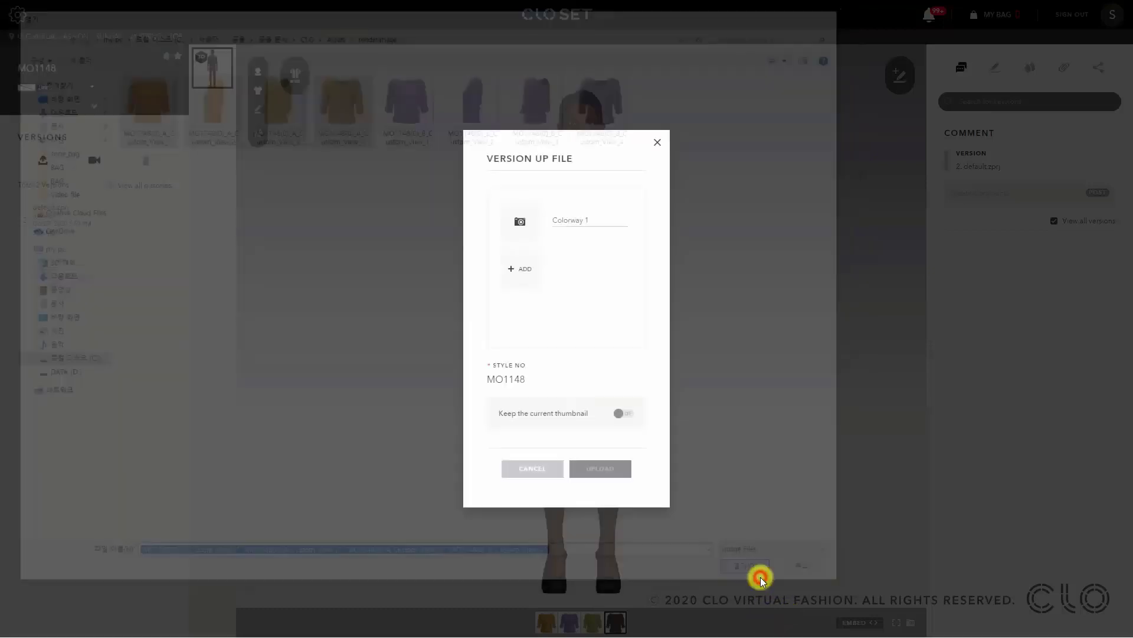
- Add Colorway 2 and attach the four MO1148(0)_B custom view renders to it
left_click(519, 272)
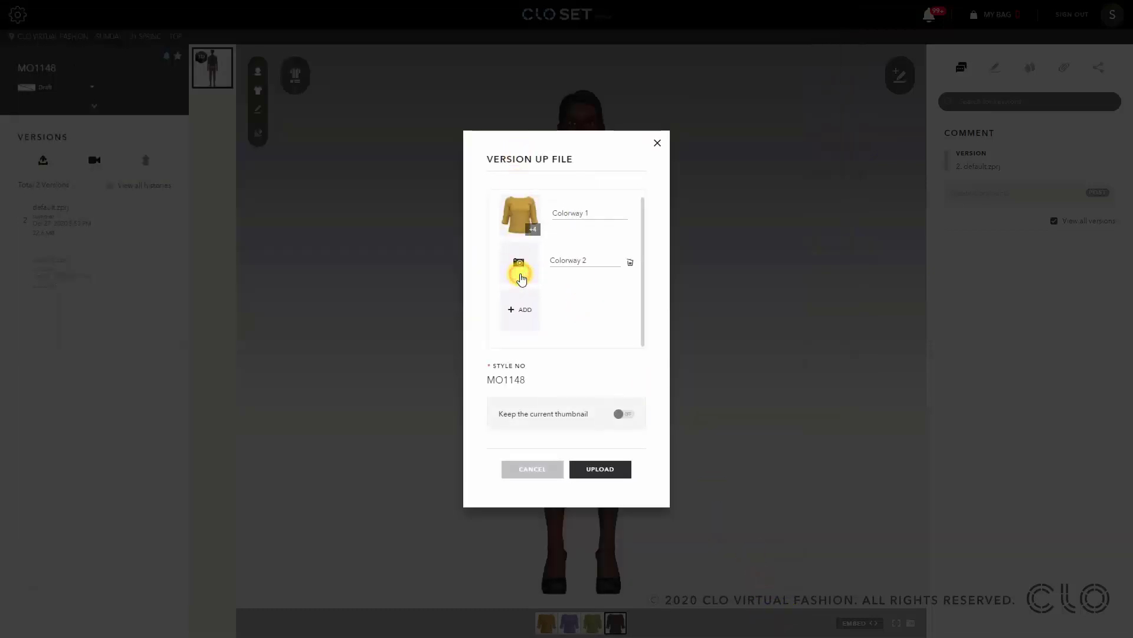
left_click(518, 263)
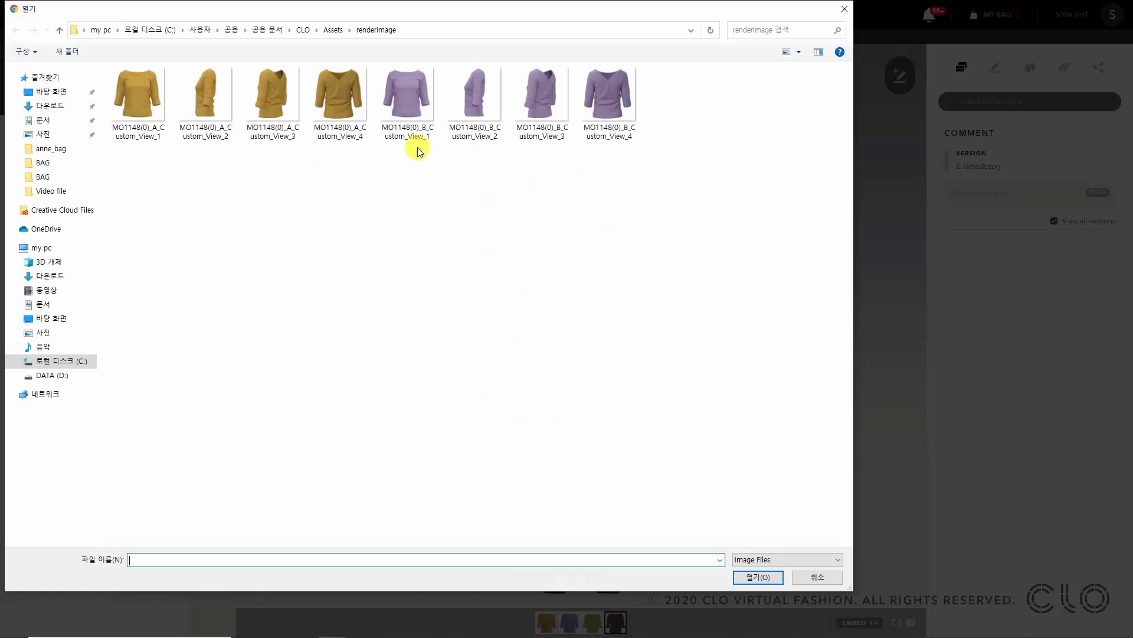
left_click_drag(627, 186, 388, 70)
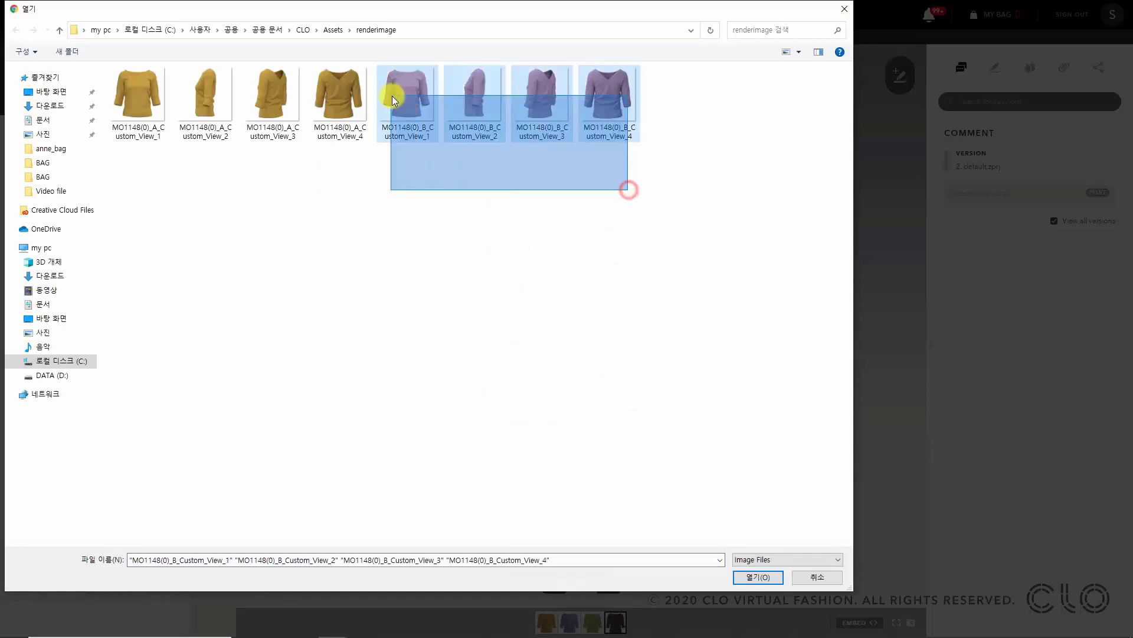
left_click(758, 577)
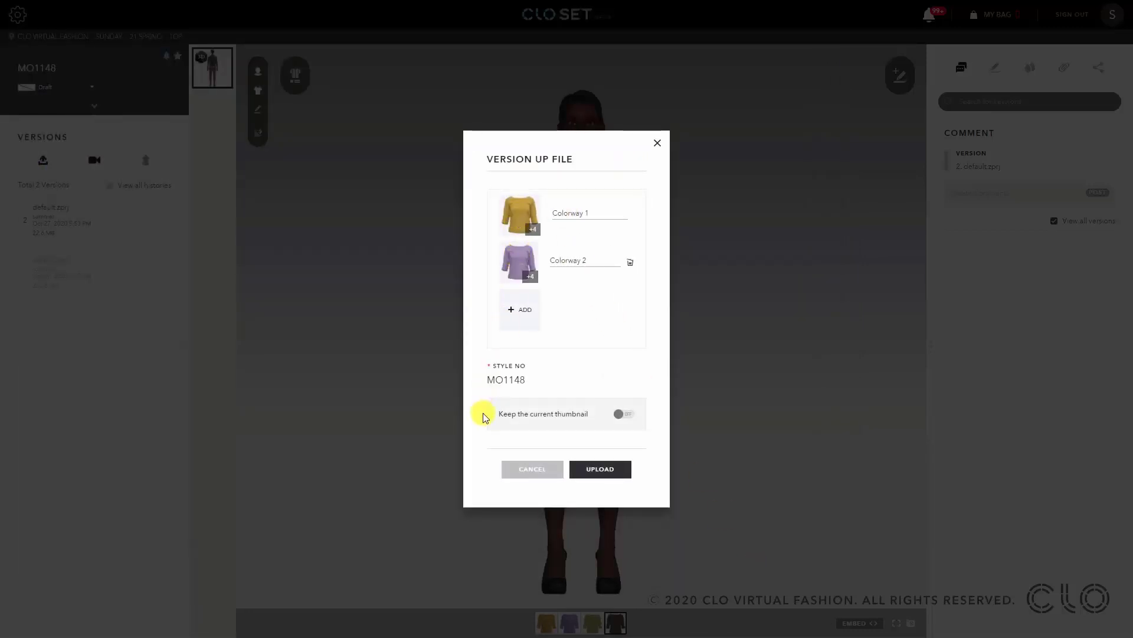
- Upload the turntable version, then switch to the purple colorway and play through its images
left_click(599, 472)
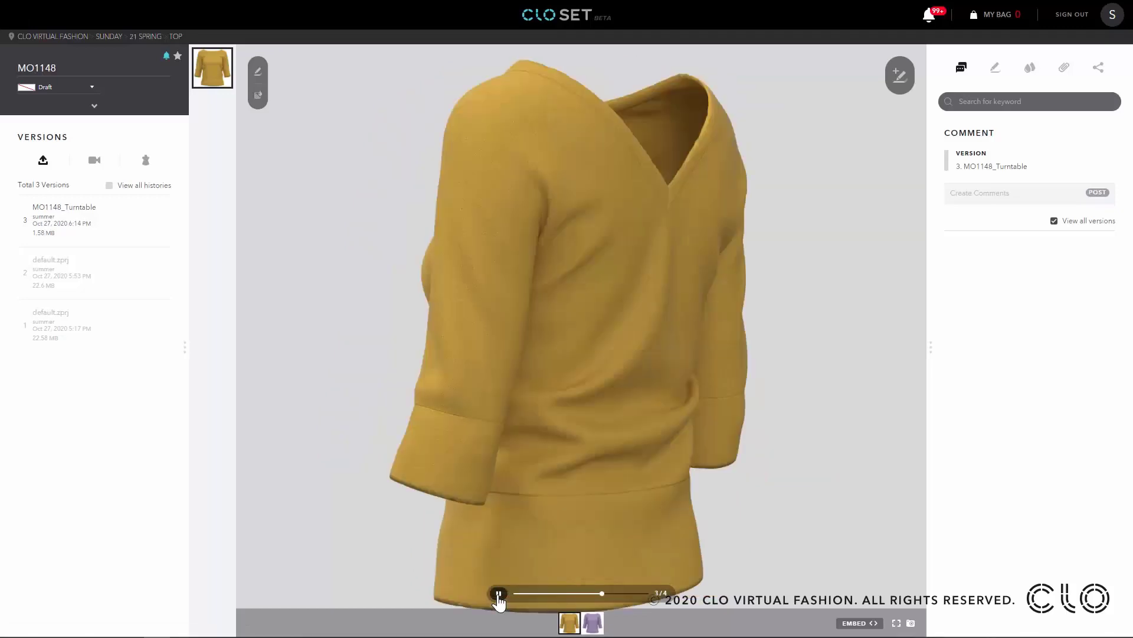
left_click(593, 623)
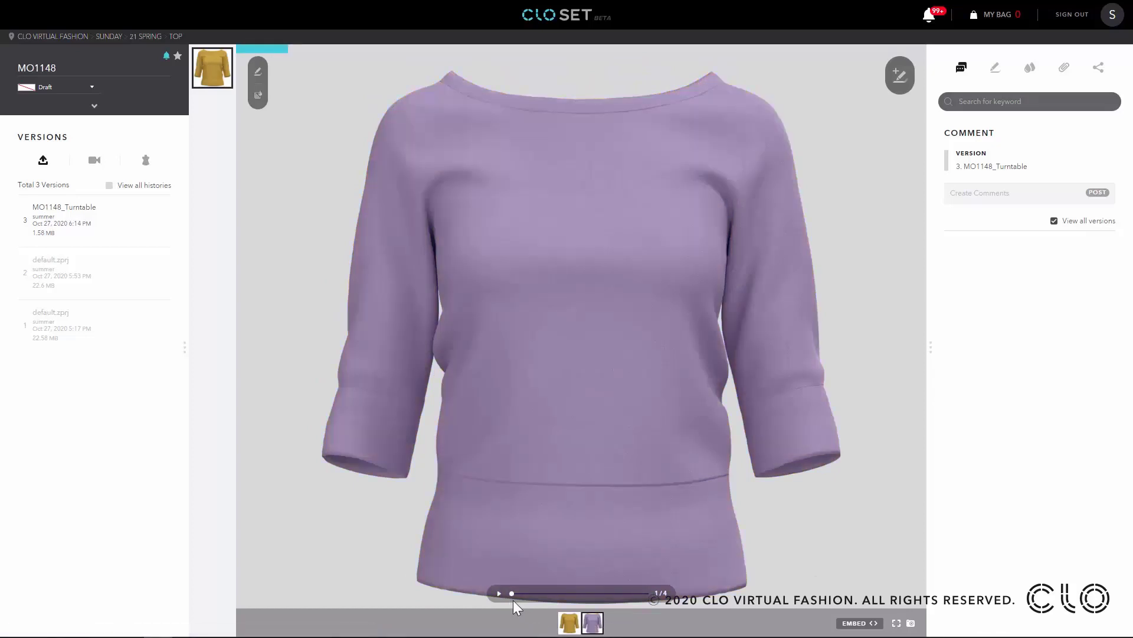
left_click(497, 594)
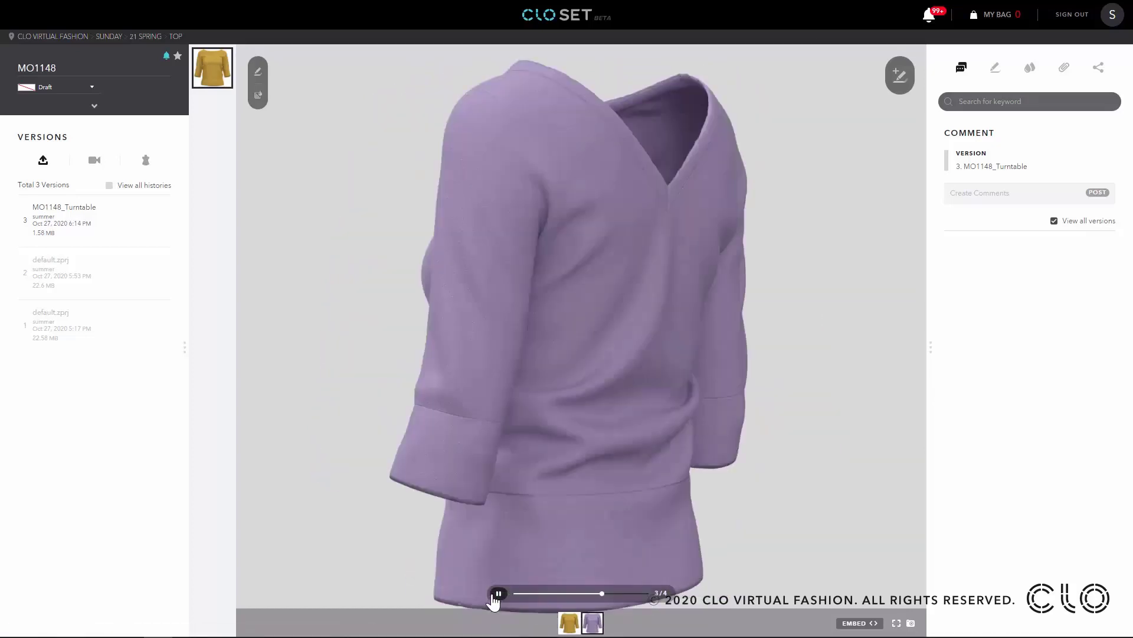
left_click(494, 598)
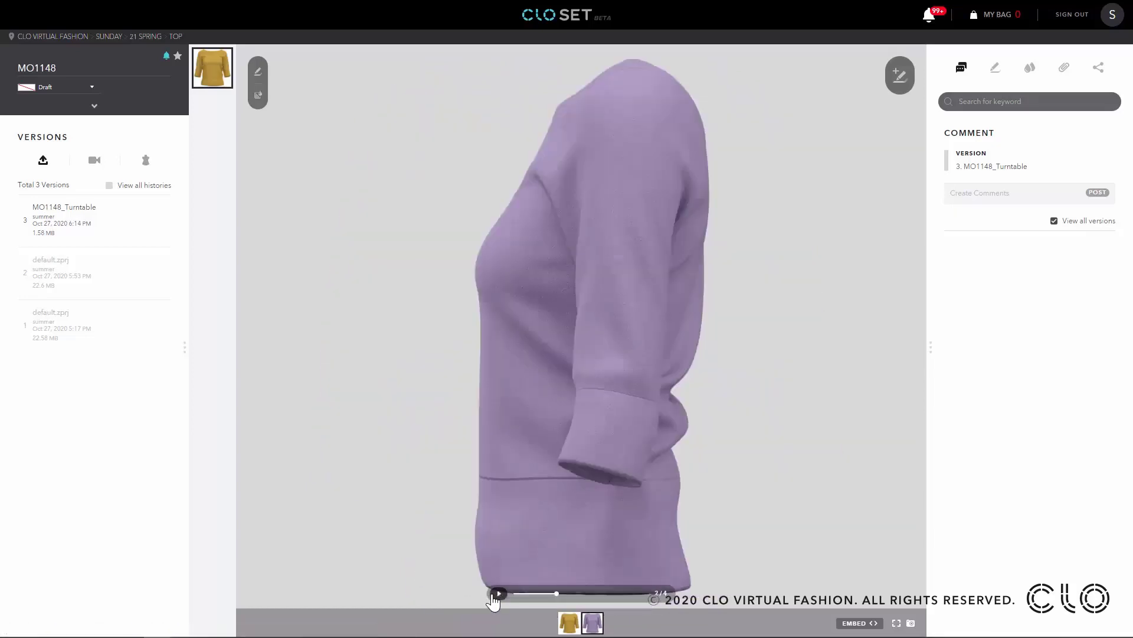